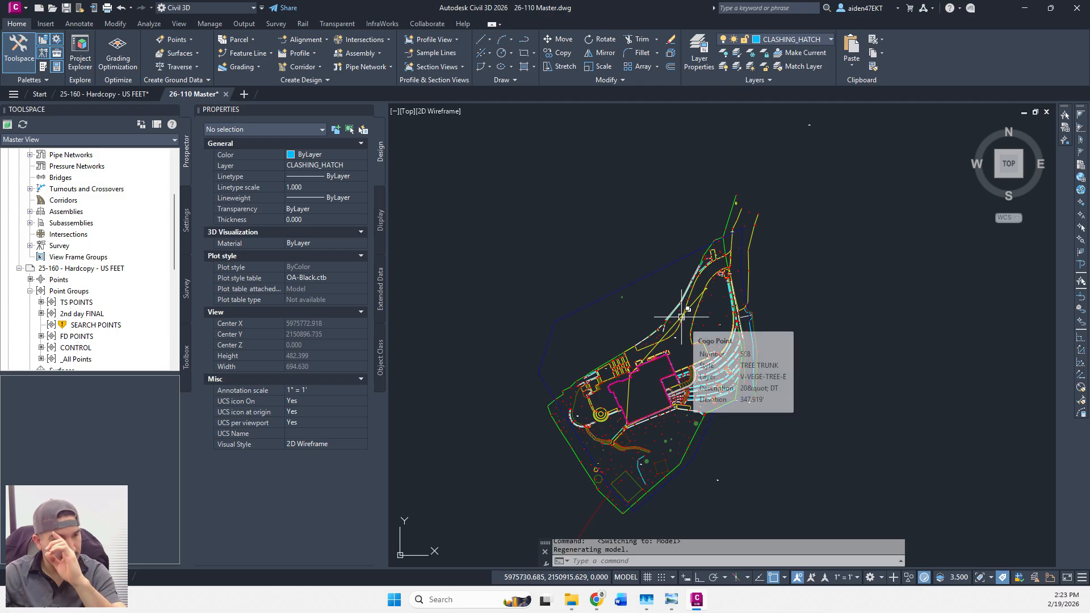
Zoom into the curved north-eastern linework of the site plan and return to the Home ribbon tab.
scroll(595, 294, up, 4)
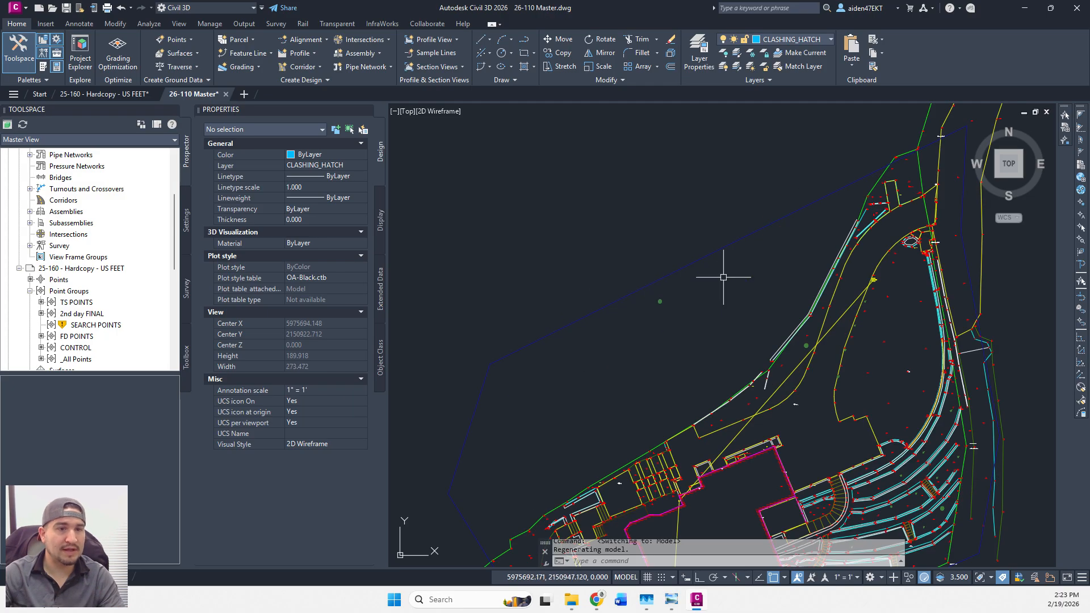
scroll(674, 267, down, 4)
scroll(783, 358, up, 2)
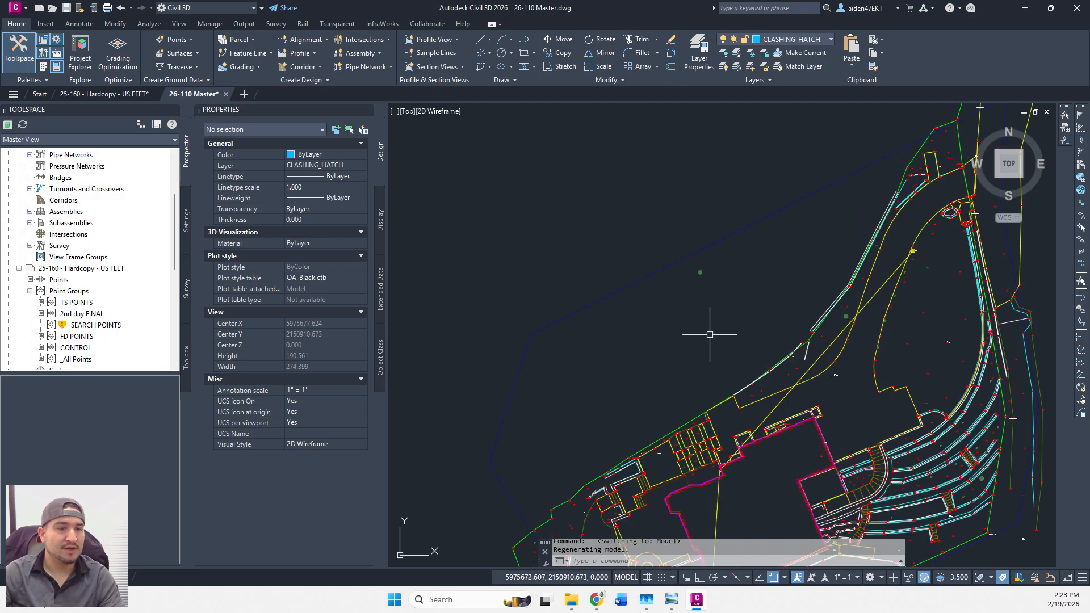
scroll(704, 326, up, 2)
click(426, 24)
scroll(421, 25, up, 12)
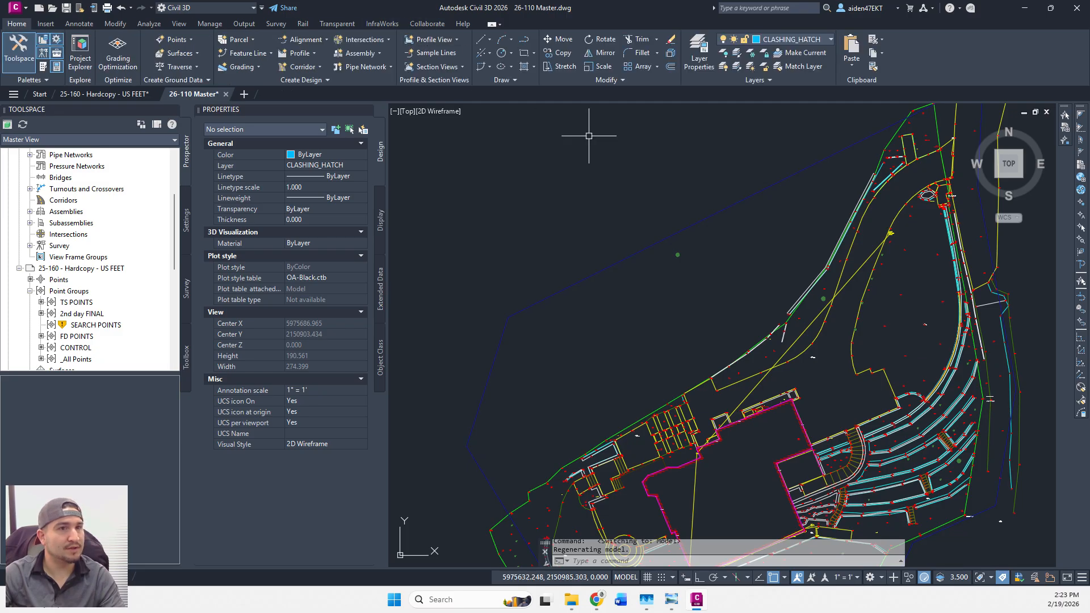
In the UN drawing settings, choose the USA, California coordinate system category.
text(un)
key(Return)
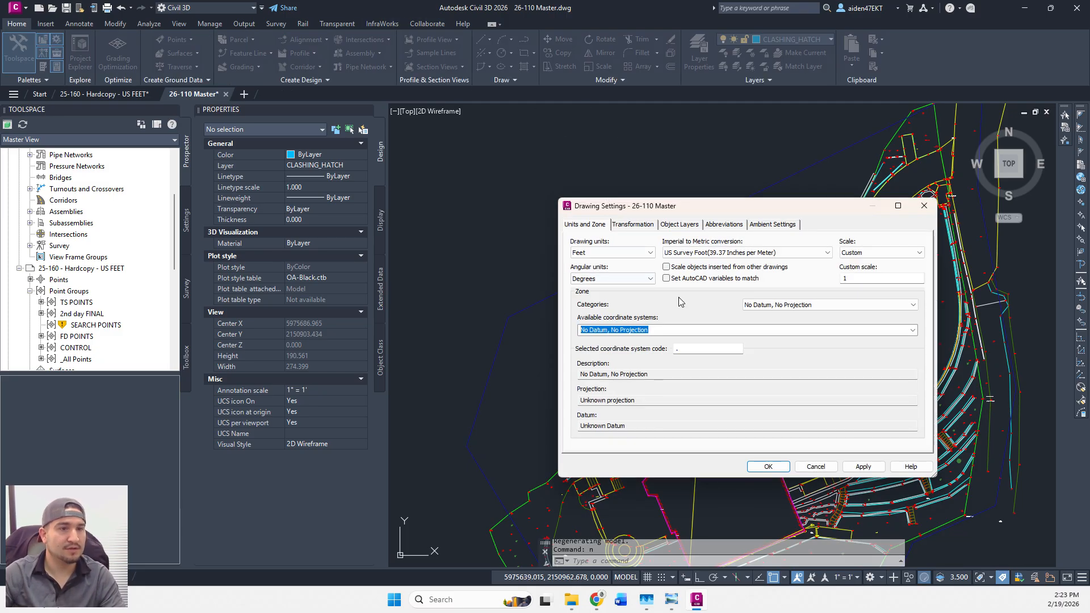
click(908, 304)
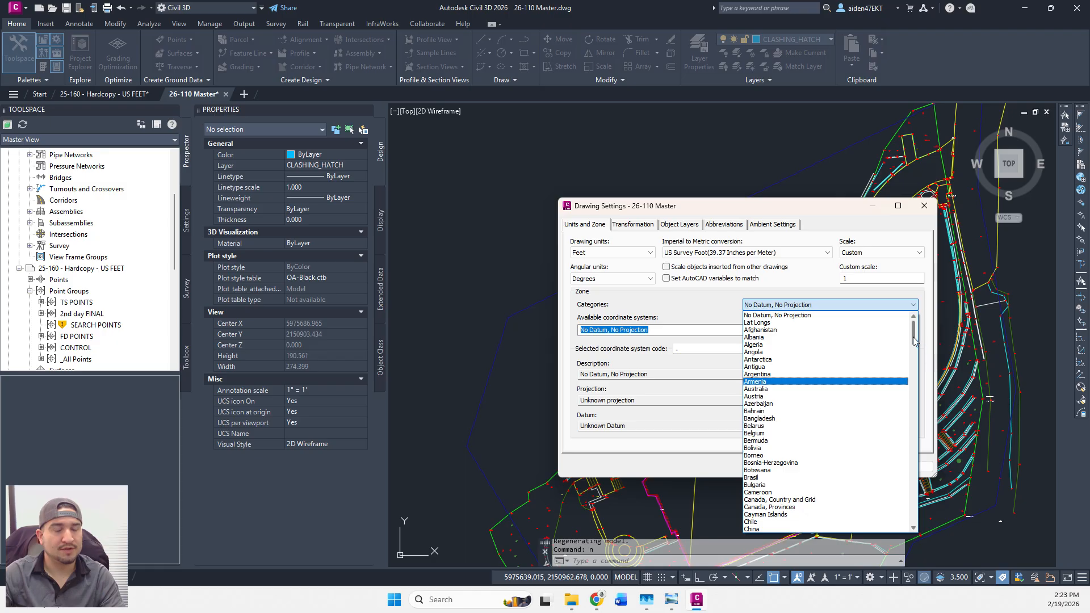
drag(914, 332, 899, 468)
scroll(896, 468, up, 4)
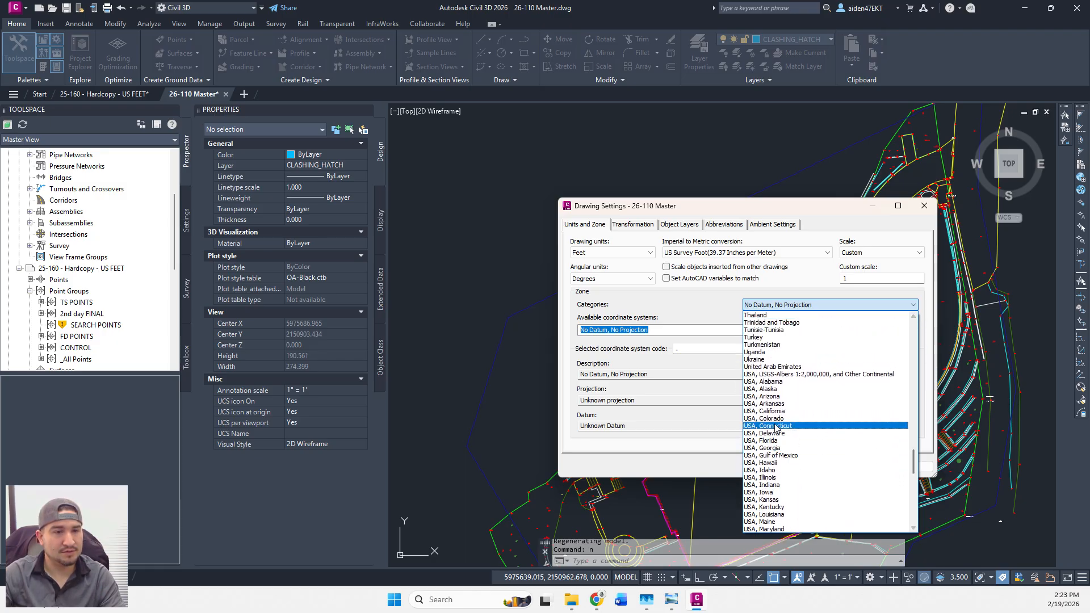
click(774, 418)
Assign NAD83 California State Planes, Zone III, US Foot and show the Geolocation tools.
click(912, 330)
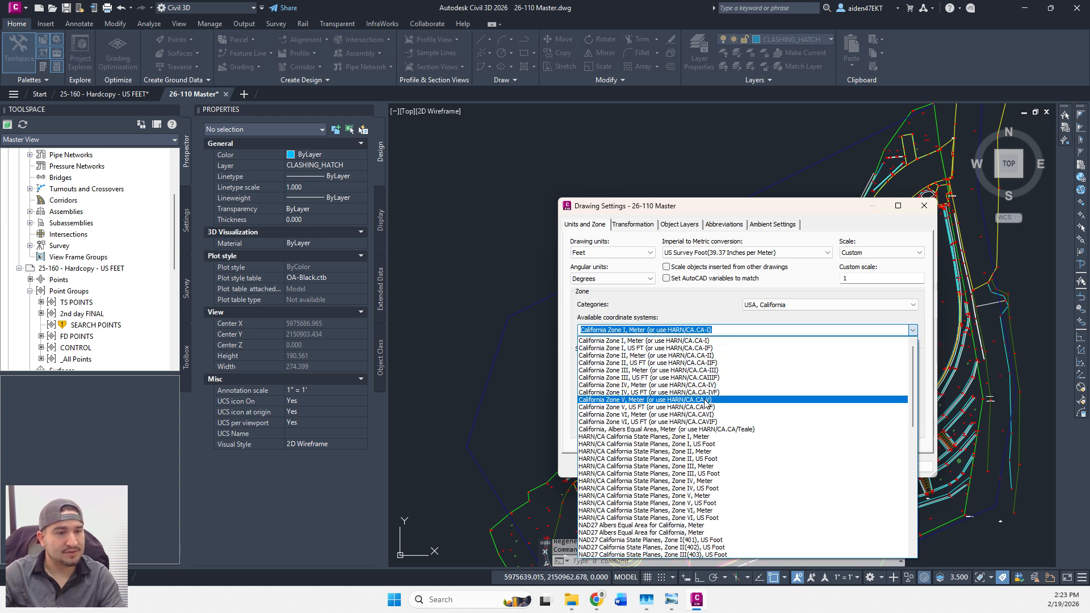
scroll(861, 435, down, 4)
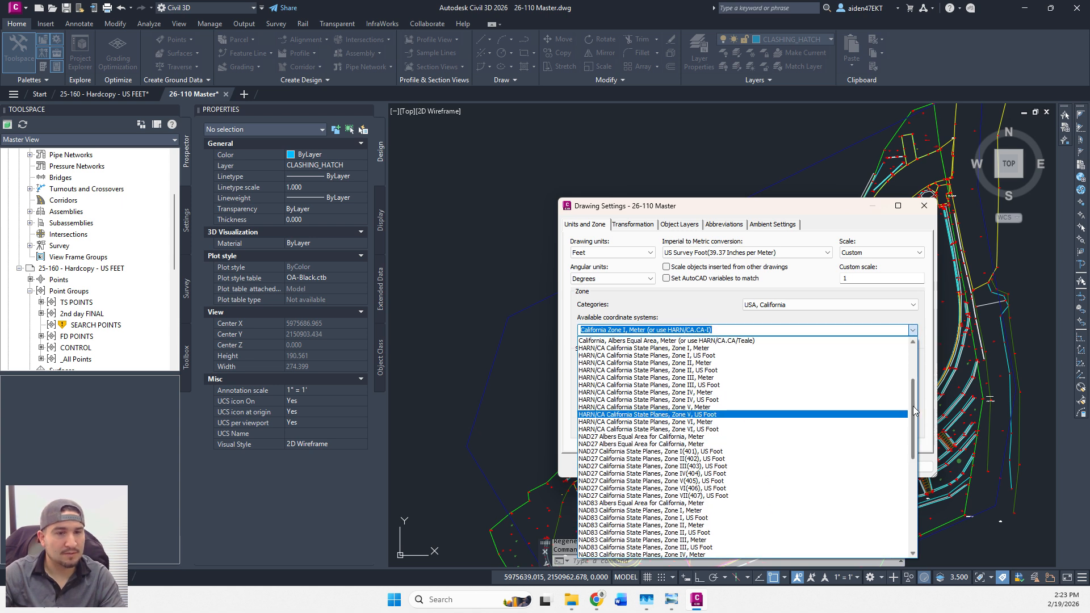
drag(913, 406, 906, 445)
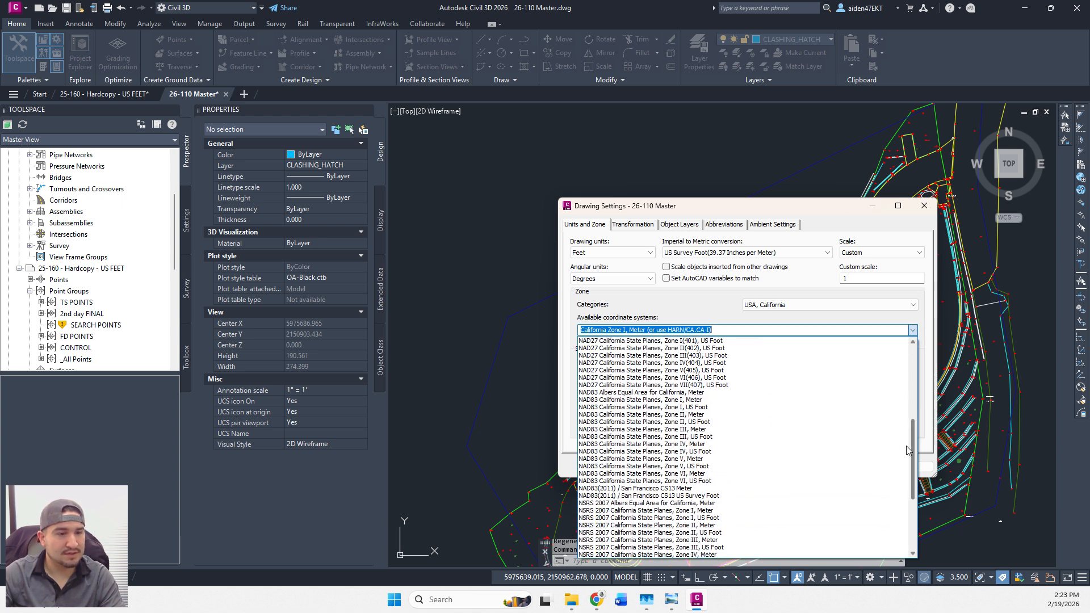
click(660, 437)
click(863, 467)
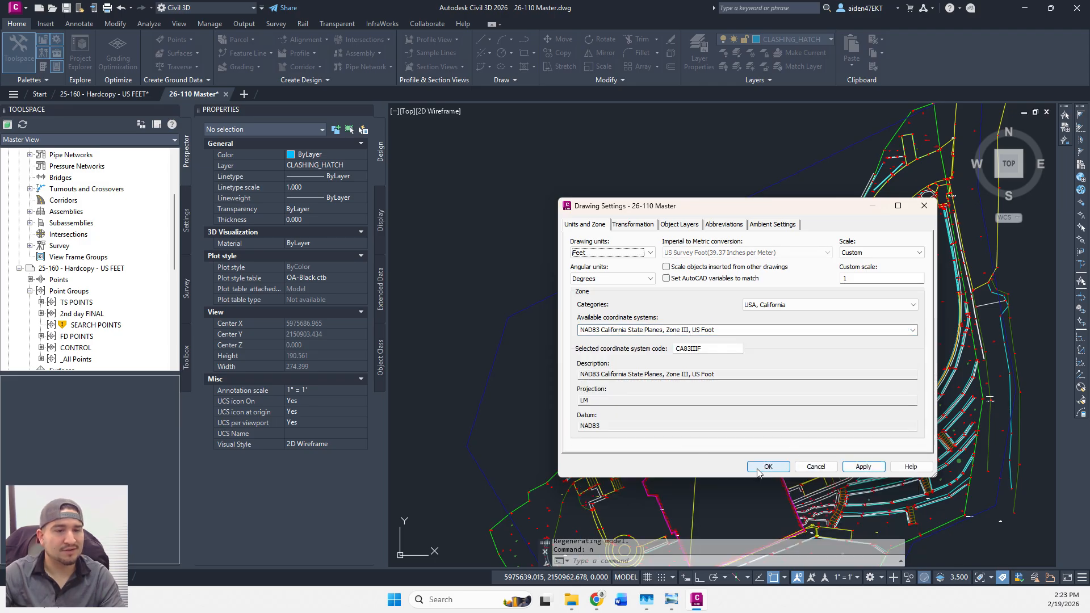
click(768, 467)
click(493, 24)
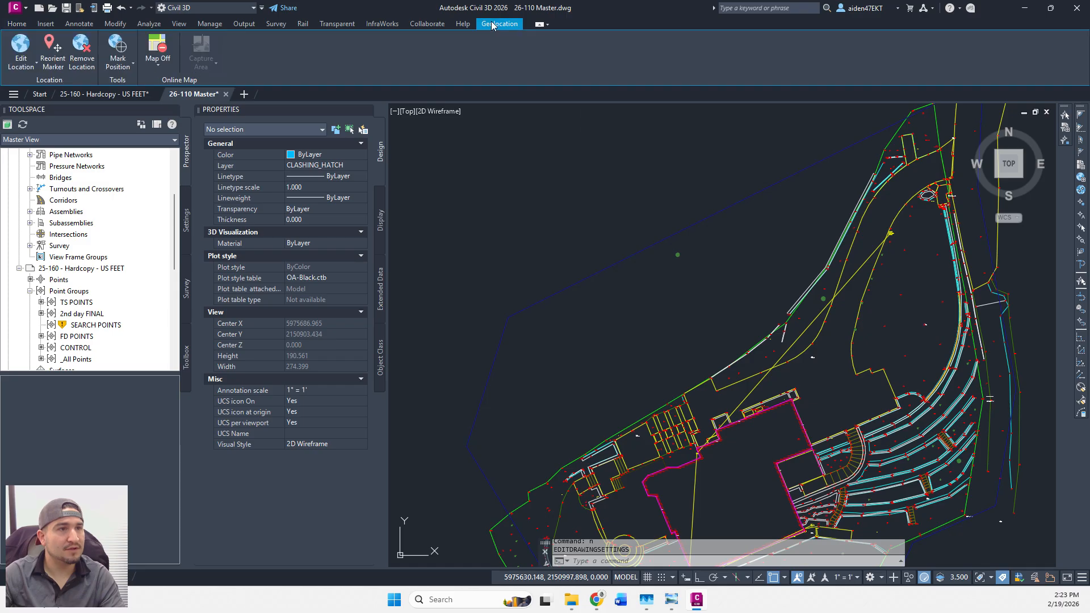
Show Bing Aerial imagery beneath the drawing and pan across it.
click(157, 57)
click(183, 207)
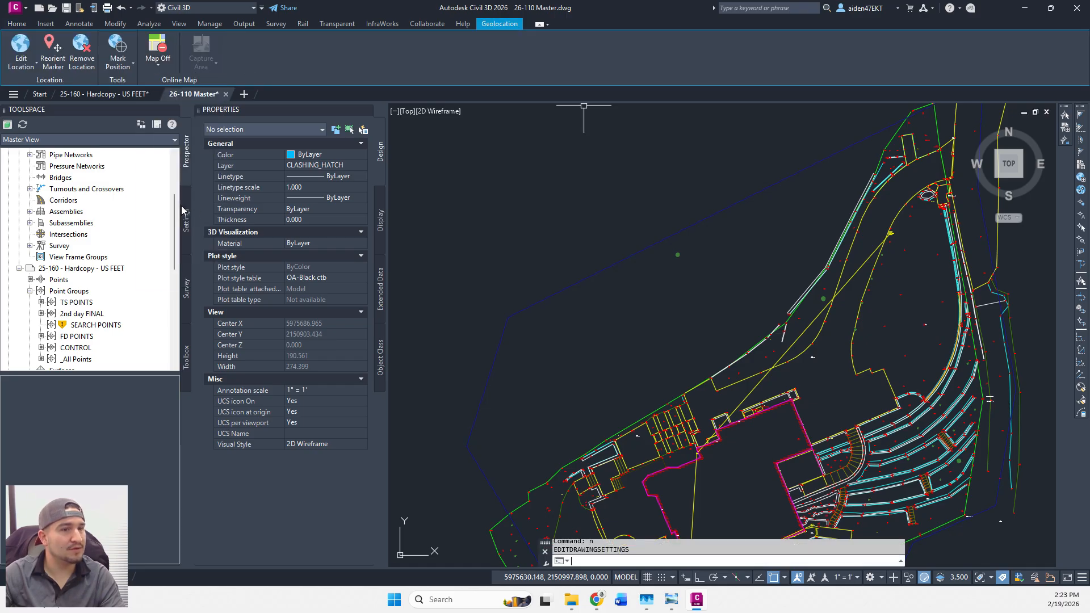
mouse_move(937, 331)
middle_down()
mouse_move(796, 393)
mouse_move(792, 407)
mouse_move(783, 248)
mouse_move(708, 330)
mouse_move(718, 334)
middle_up()
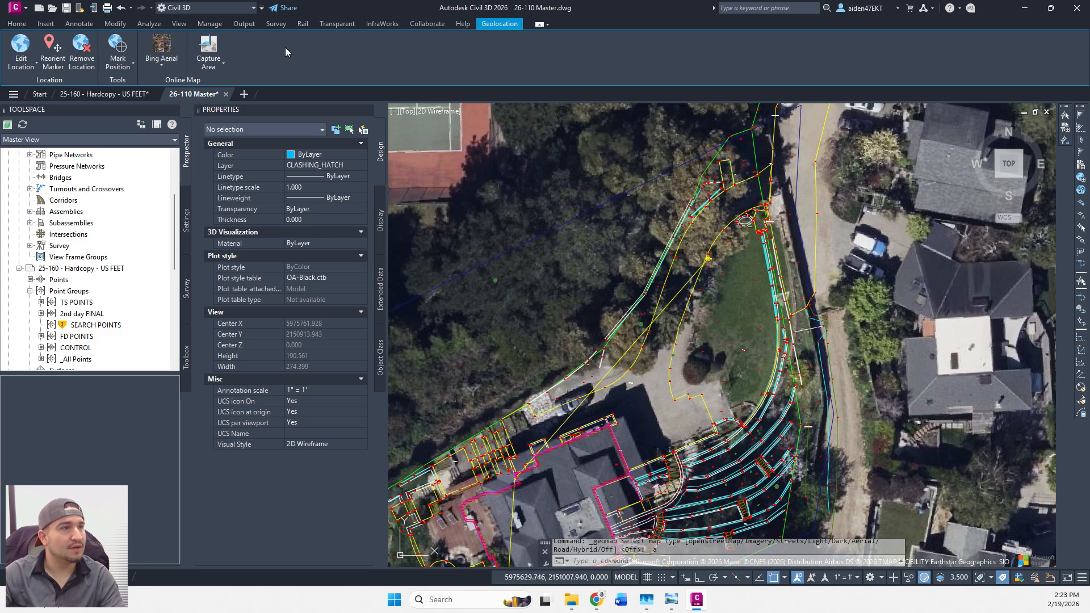
Change the drawing's coordinate system to NSRS 2011 California State Planes, Zone III, US Foot.
text(n)
key(Return)
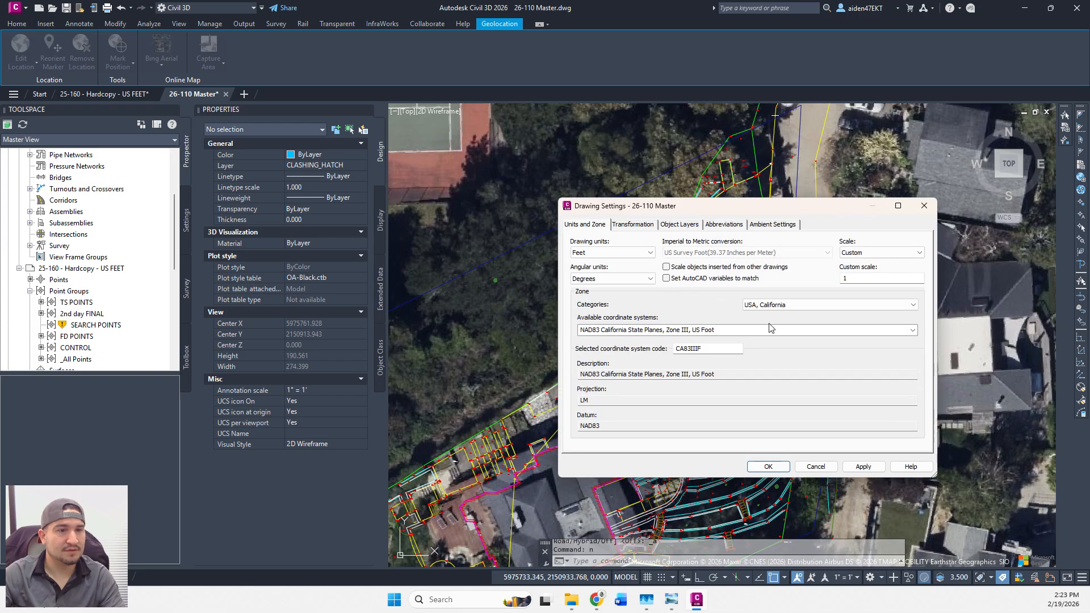
click(913, 330)
drag(912, 458, 908, 484)
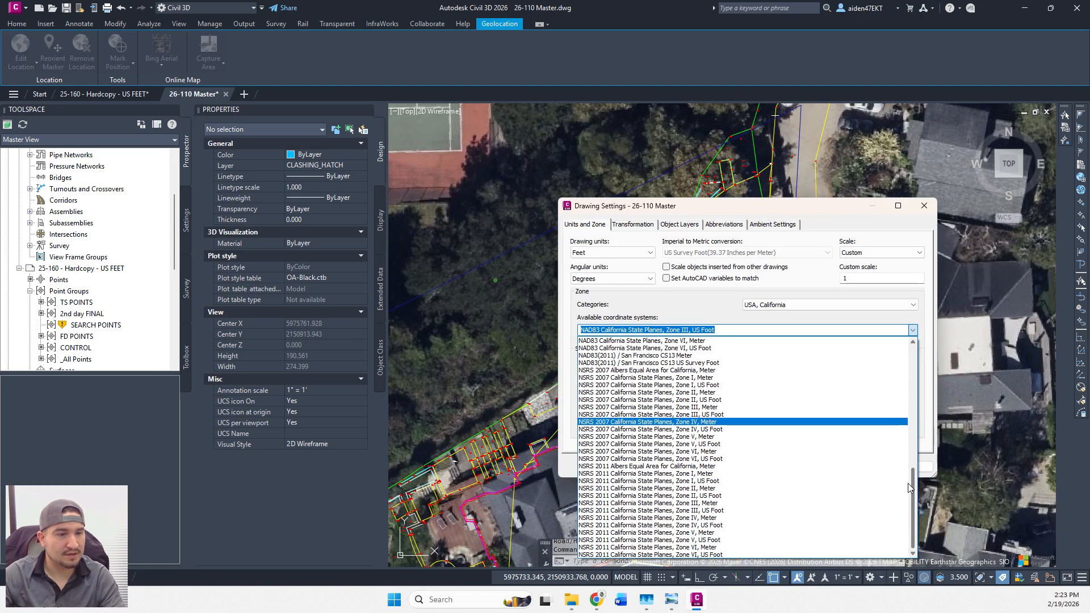
click(658, 510)
click(766, 462)
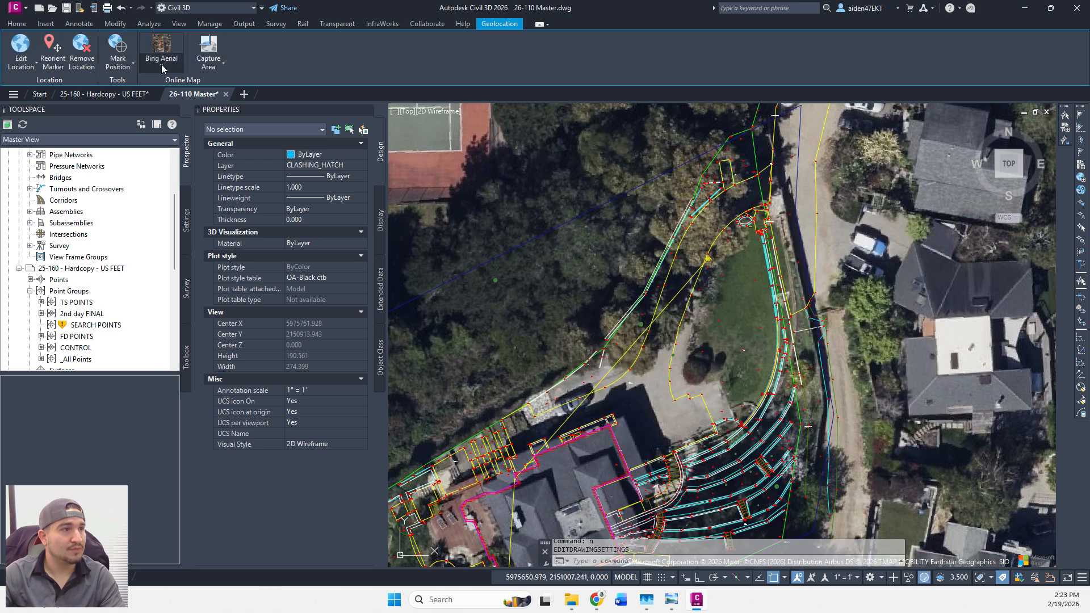
Turn the online map off, reload it as Bing Hybrid, and recentre the view on the site.
click(160, 62)
click(170, 278)
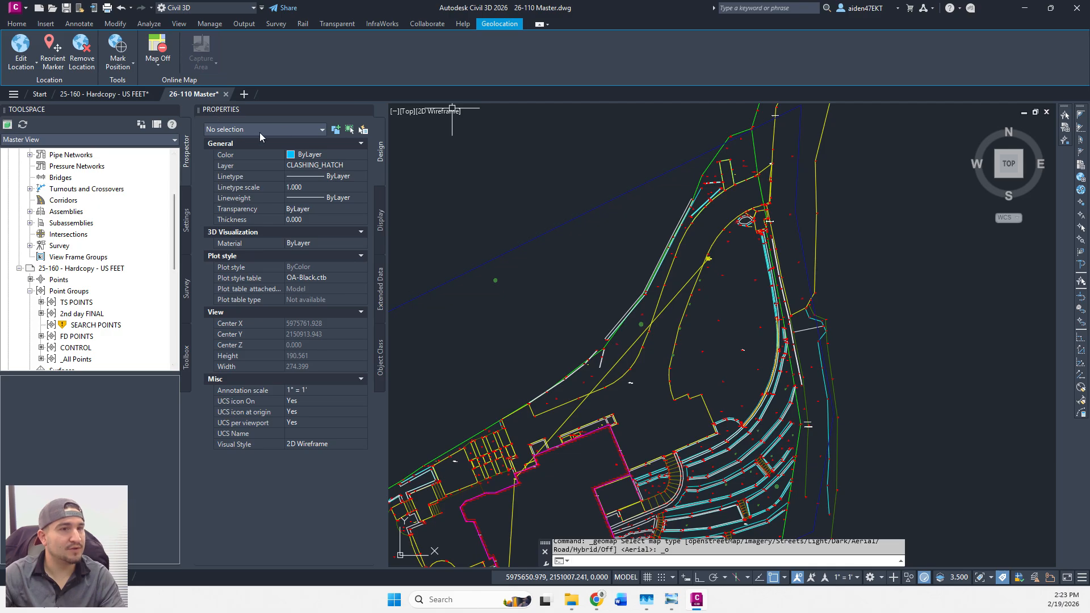
click(159, 63)
click(180, 247)
click(170, 61)
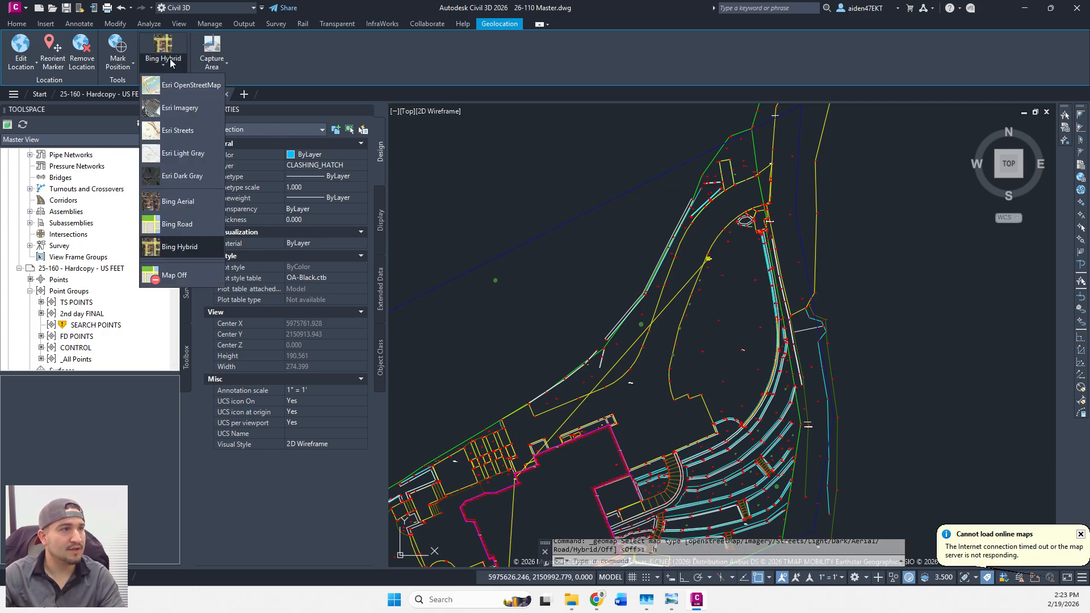
click(189, 247)
scroll(710, 284, down, 6)
scroll(686, 282, up, 6)
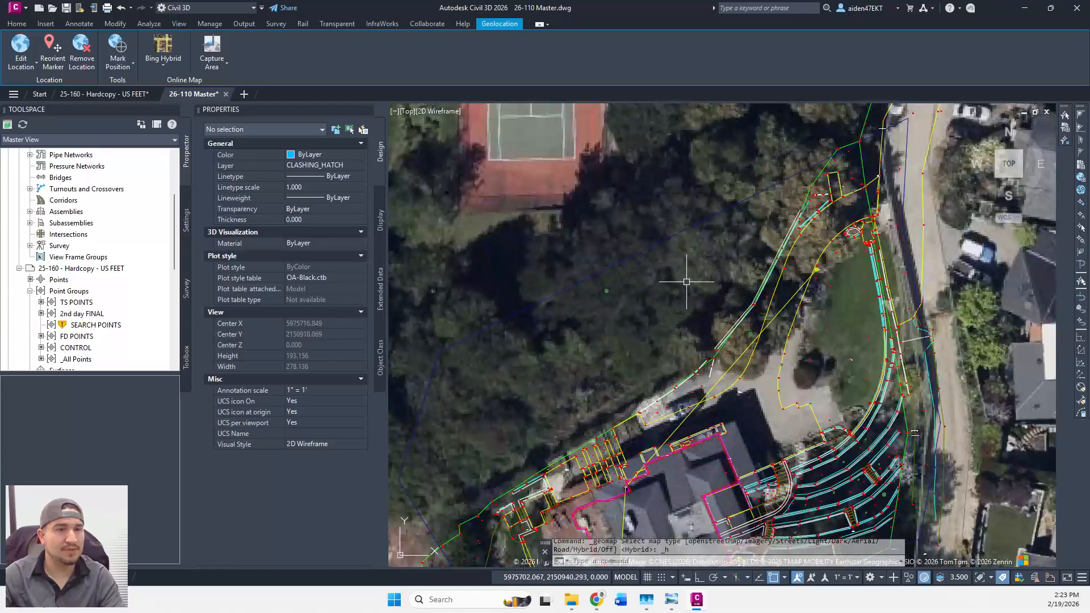
scroll(789, 313, down, 3)
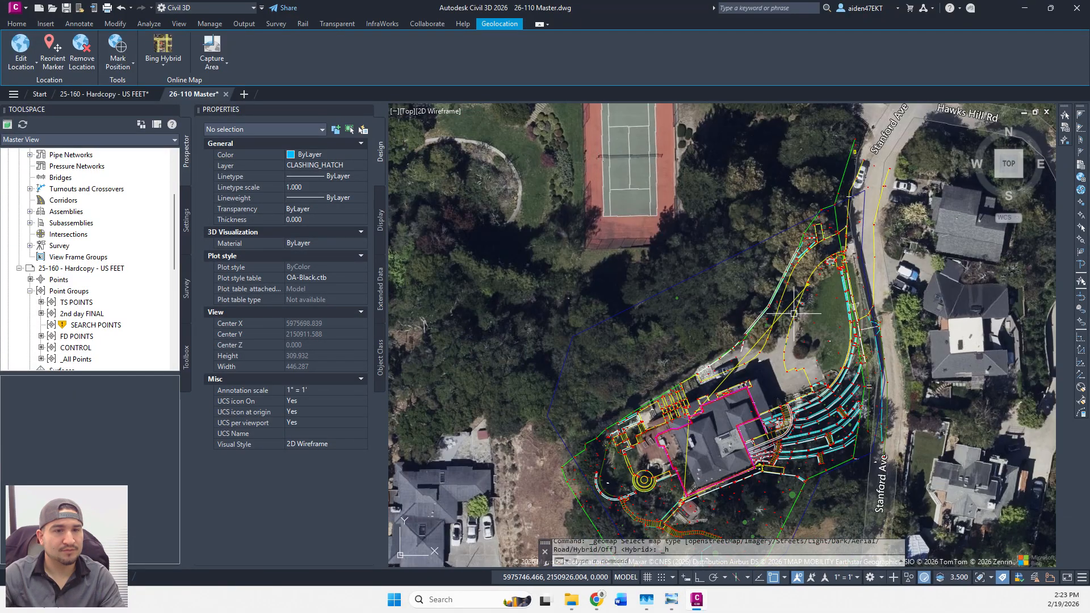
middle_drag(793, 313, 673, 324)
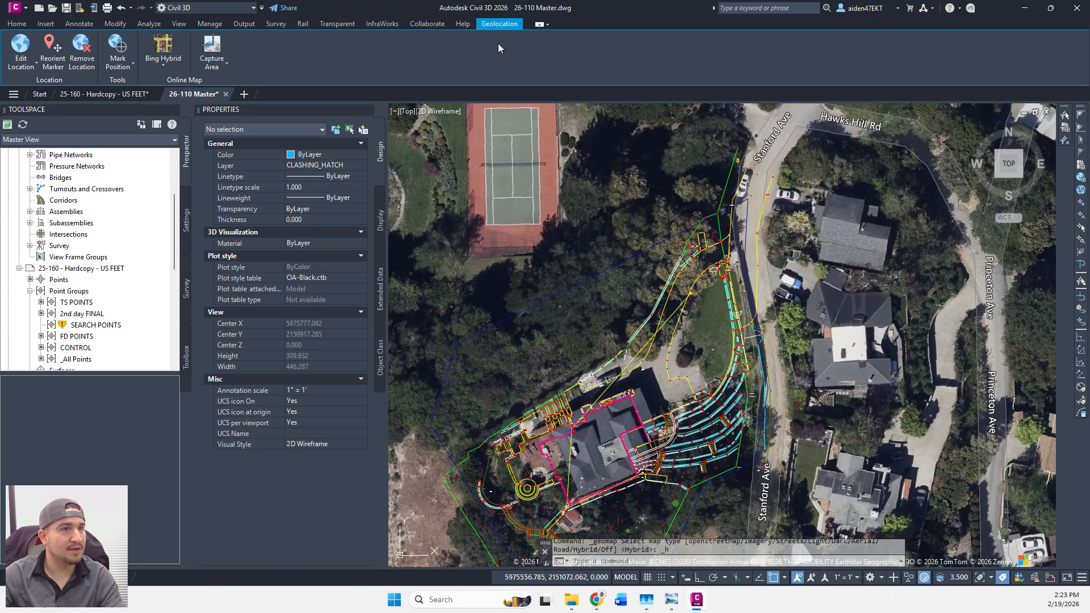
Apply HARN/CA California State Planes, Zone III, US Foot in drawing settings, then set the map to Map Off.
text(n)
key(Return)
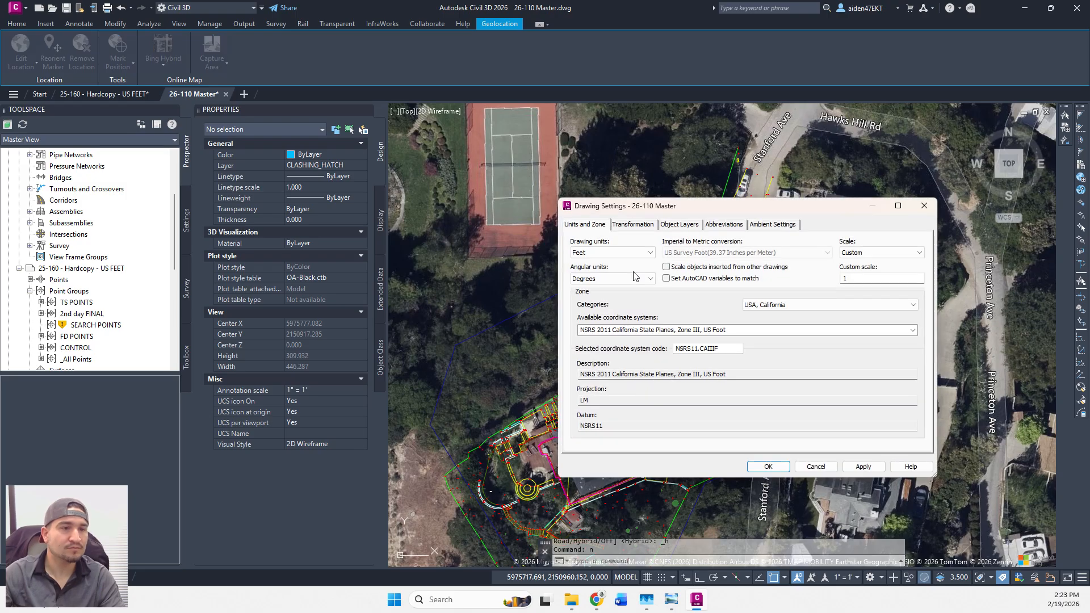
click(912, 330)
drag(918, 491, 917, 350)
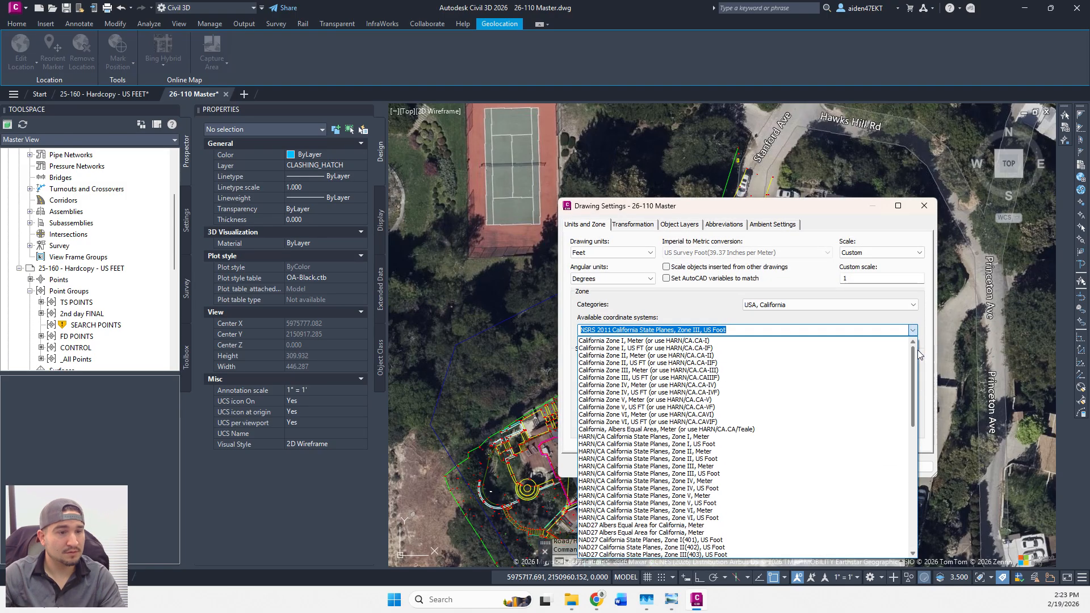
click(642, 474)
click(862, 466)
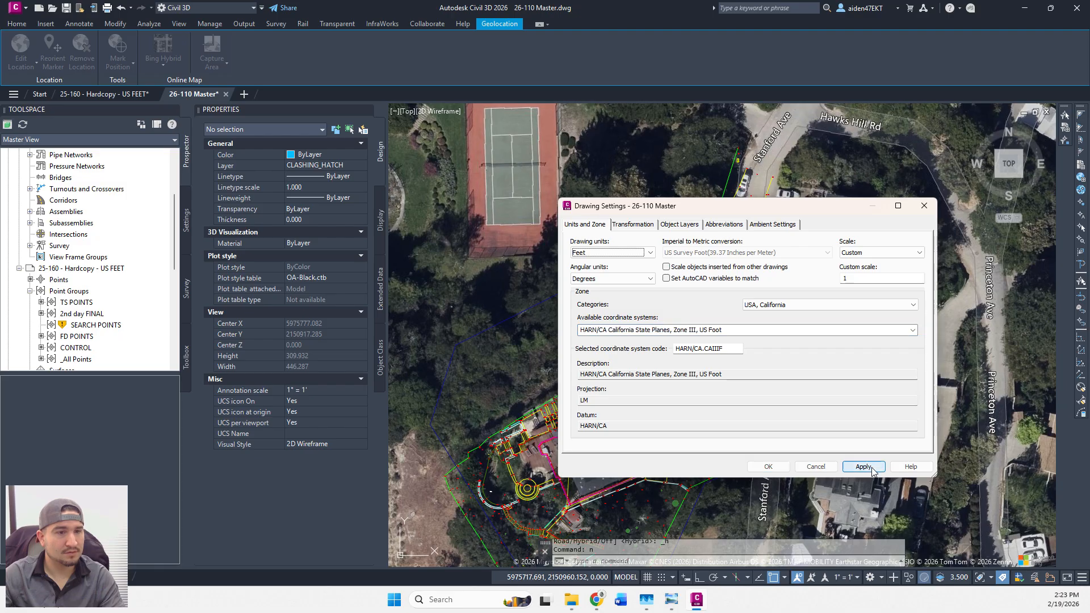
click(767, 466)
click(163, 56)
click(173, 274)
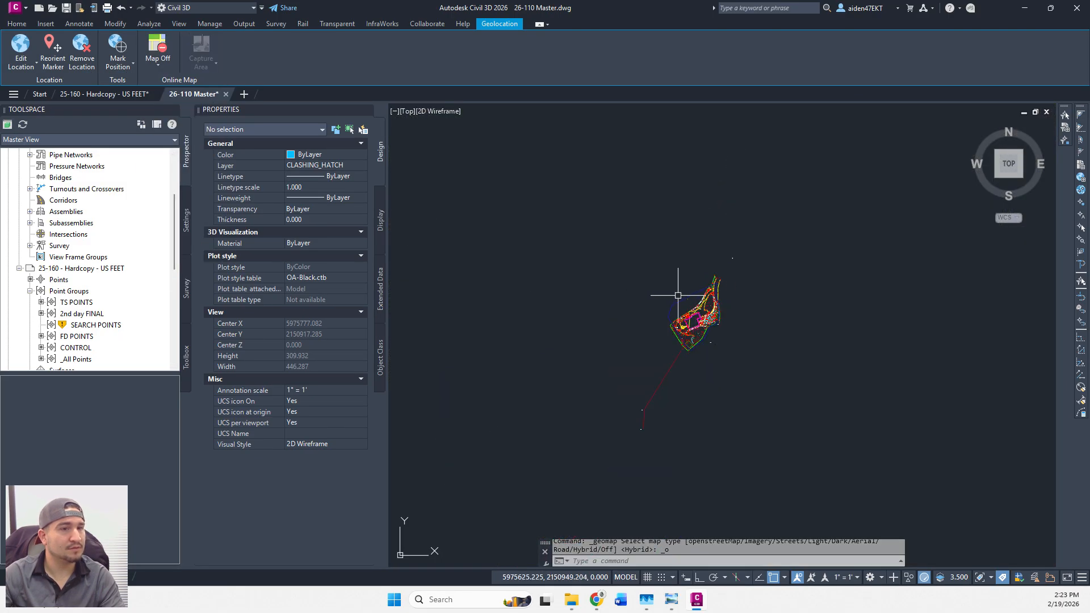
Restore the Bing Hybrid imagery and recentre the view on the site.
click(158, 54)
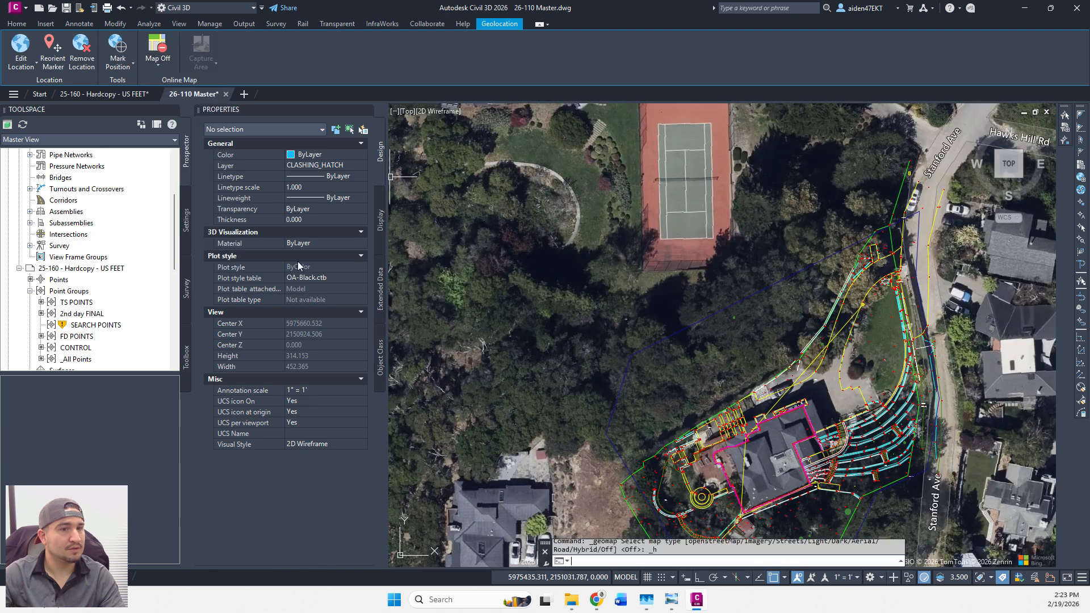
click(170, 247)
middle_drag(877, 353, 724, 336)
scroll(725, 381, up, 5)
scroll(725, 382, down, 5)
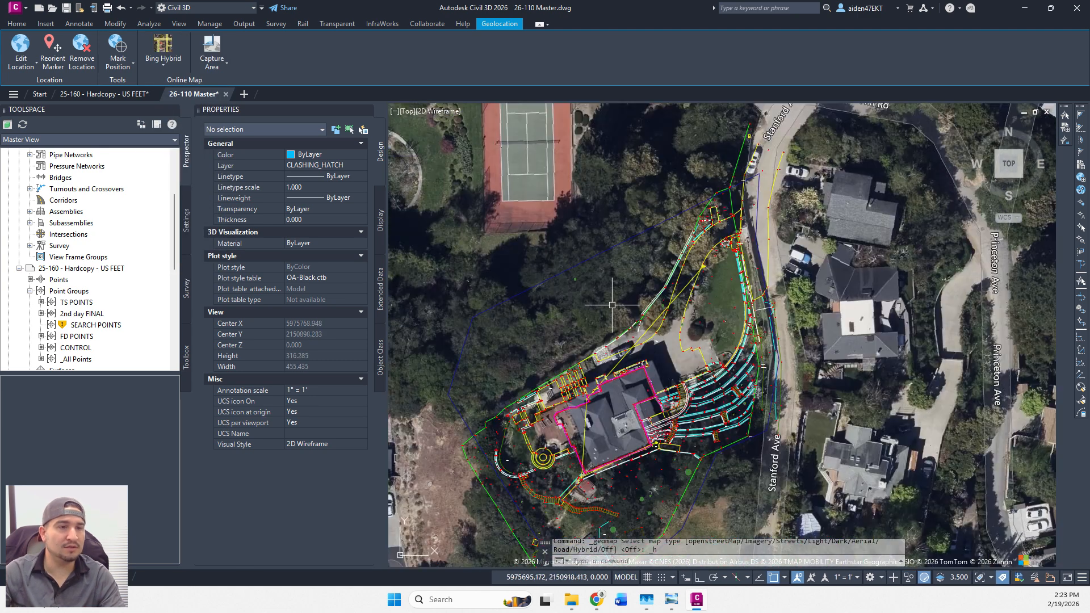
middle_drag(538, 346, 576, 330)
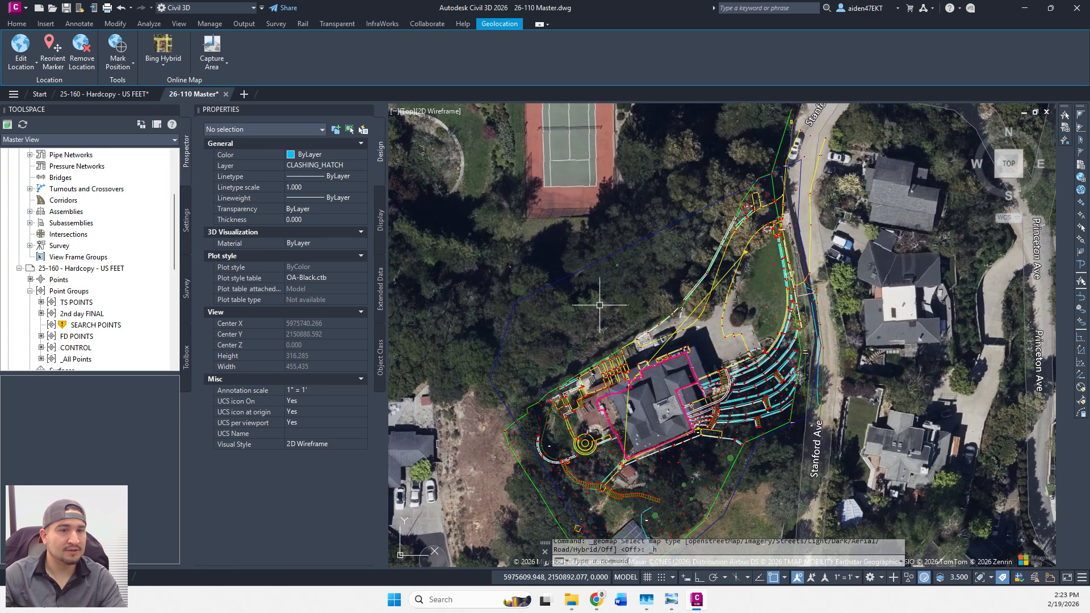
Pan and zoom over the house and solar panels, then north toward the tennis court.
mouse_move(601, 386)
middle_down()
mouse_move(606, 310)
mouse_move(602, 350)
middle_up()
scroll(607, 519, up, 2)
middle_drag(606, 519, 597, 401)
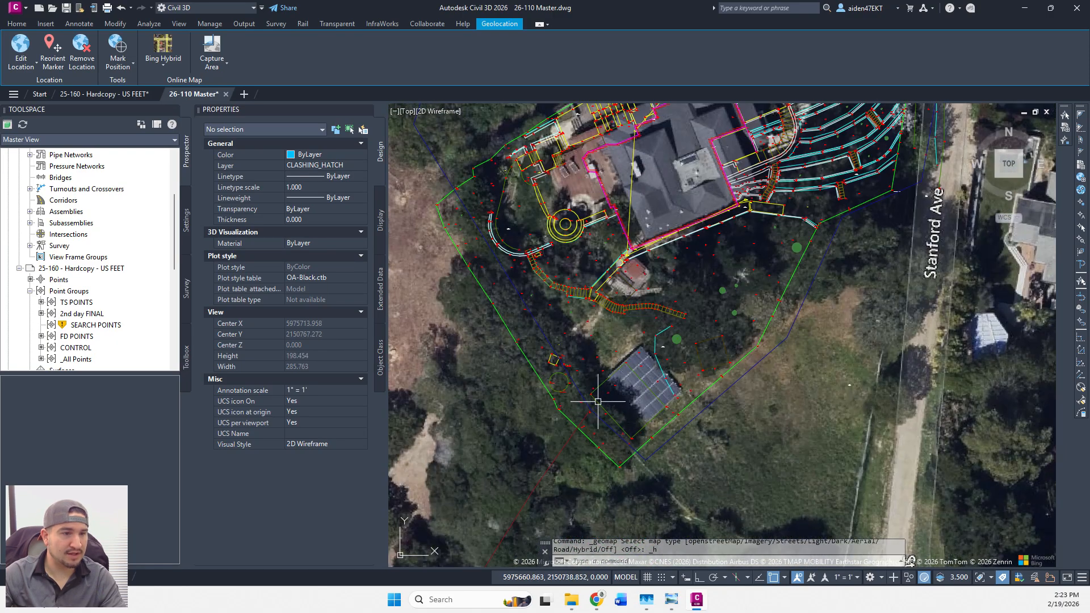
scroll(669, 405, down, 2)
middle_drag(675, 299, 633, 393)
middle_drag(539, 260, 559, 336)
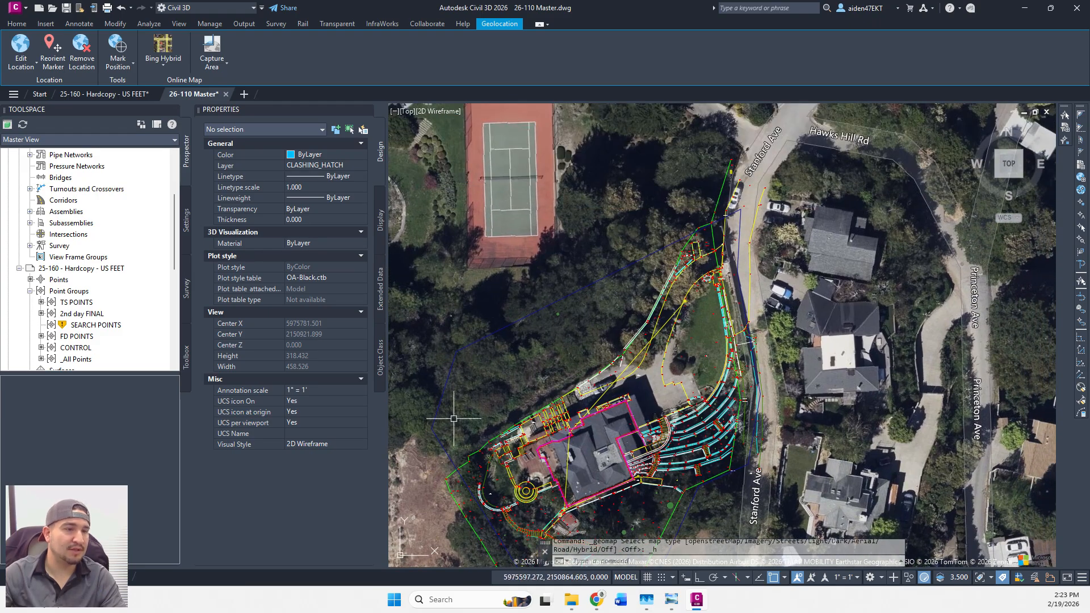
middle_drag(557, 332, 473, 448)
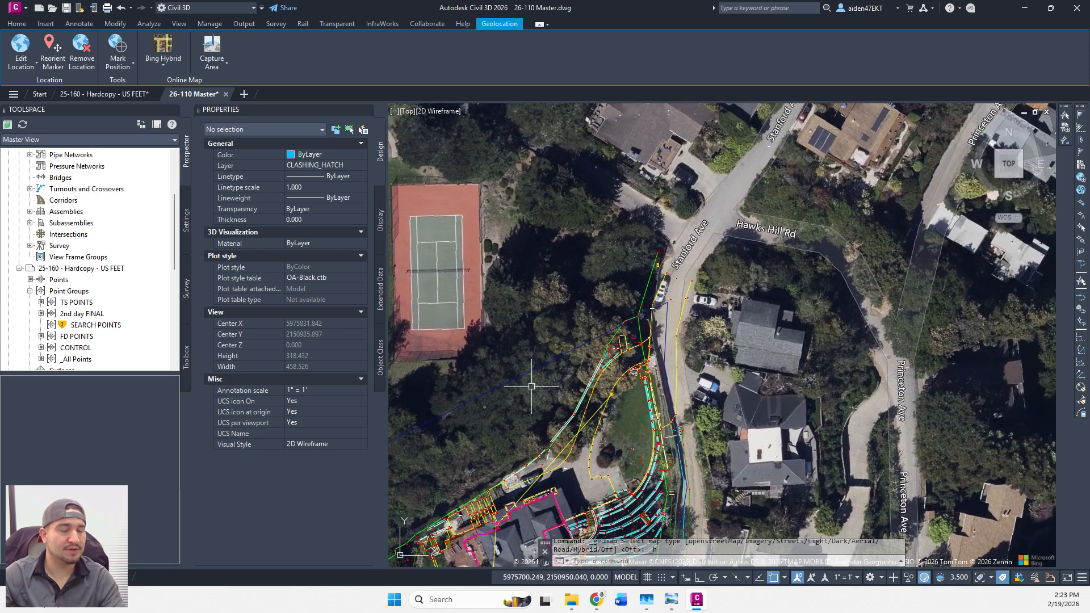
middle_drag(498, 389, 628, 316)
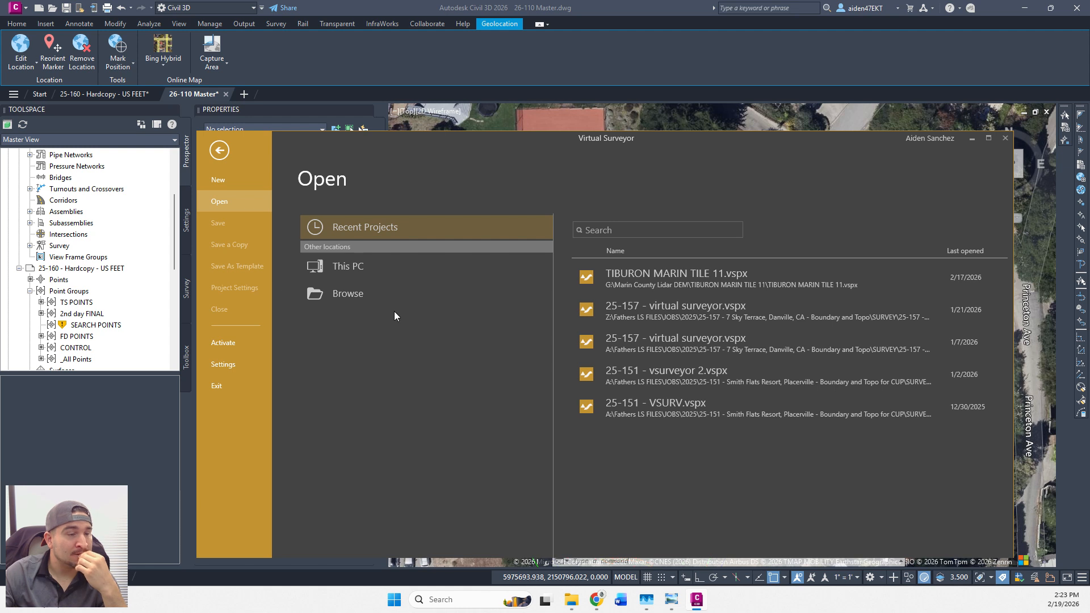
Browse the HP STORAGE (G:) drive and select the Marin County Lidar DEM folder.
click(359, 294)
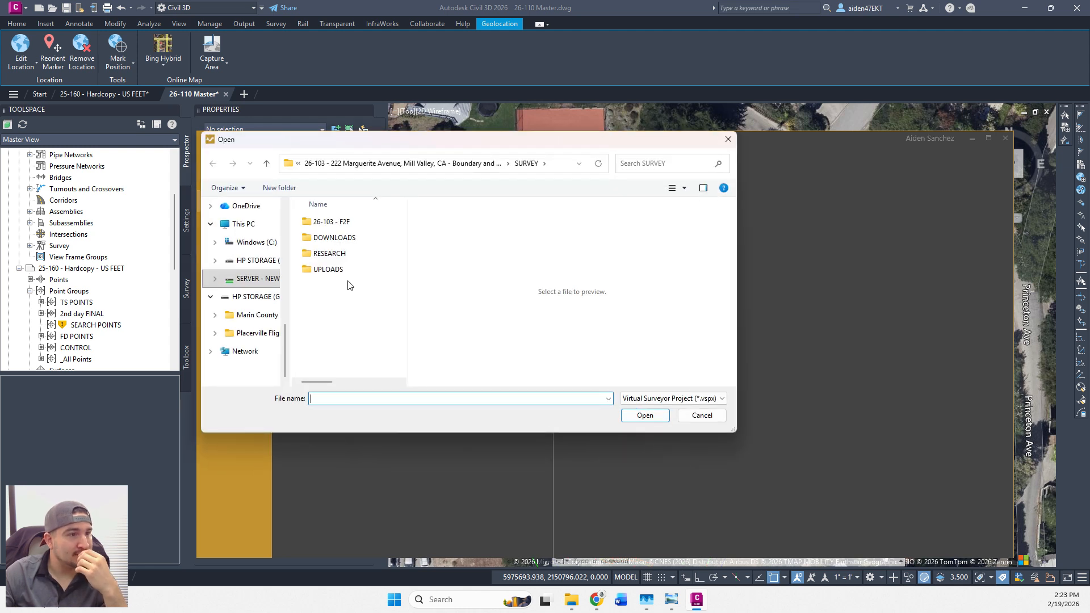
click(245, 296)
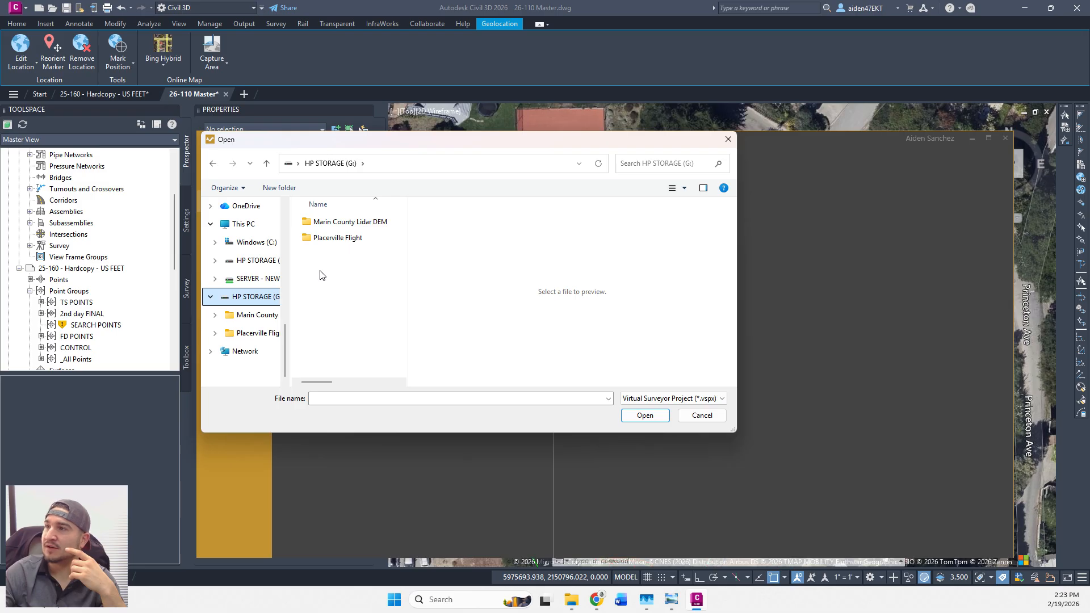
click(346, 223)
click(347, 223)
drag(408, 249, 429, 266)
click(431, 269)
Open Marin County Lidar DEM, go back to G:, and bring up the folder's context menu.
double_click(388, 225)
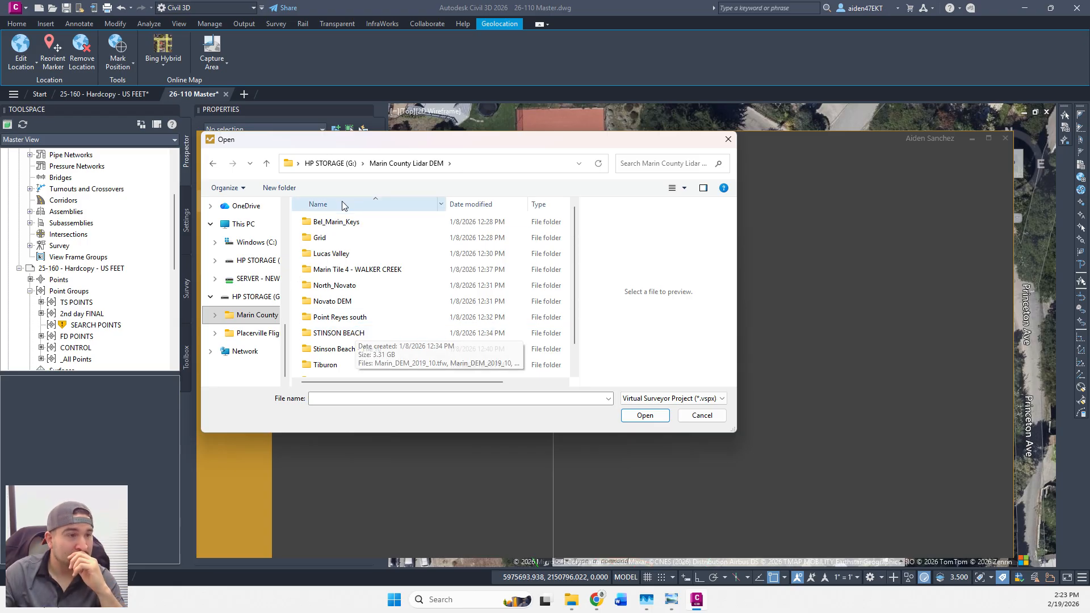
click(332, 163)
right_click(361, 222)
Check the Marin County Lidar DEM folder's properties (50.4 GB, 76 files) and cancel.
click(389, 512)
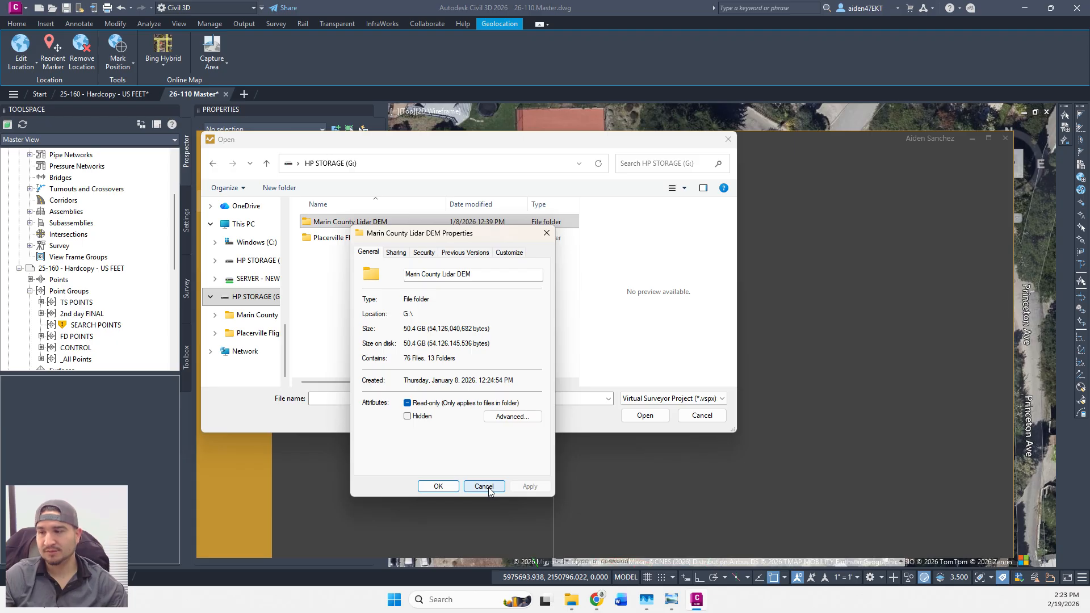
click(483, 487)
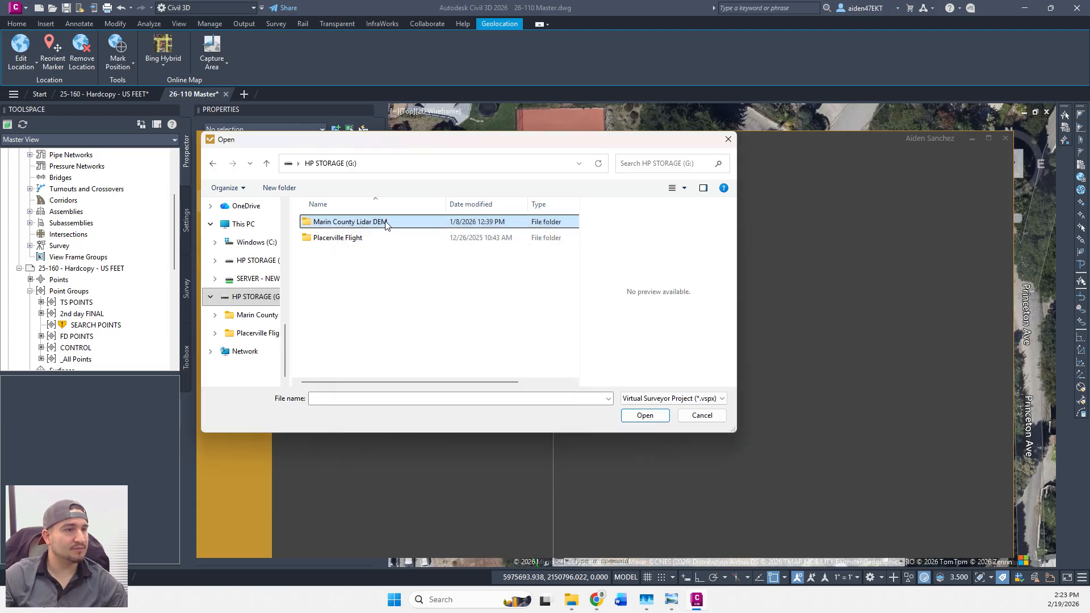
Browse Marin County Lidar DEM into the TIBURON MARIN TILE 11 folder, then close the browser.
double_click(346, 221)
scroll(355, 339, down, 2)
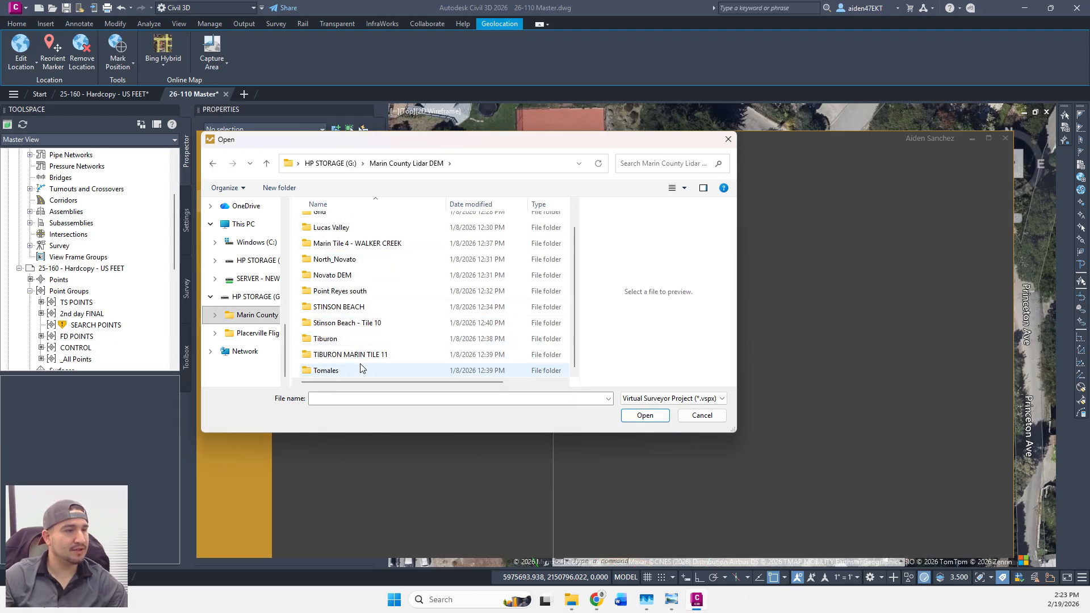
scroll(358, 354, up, 2)
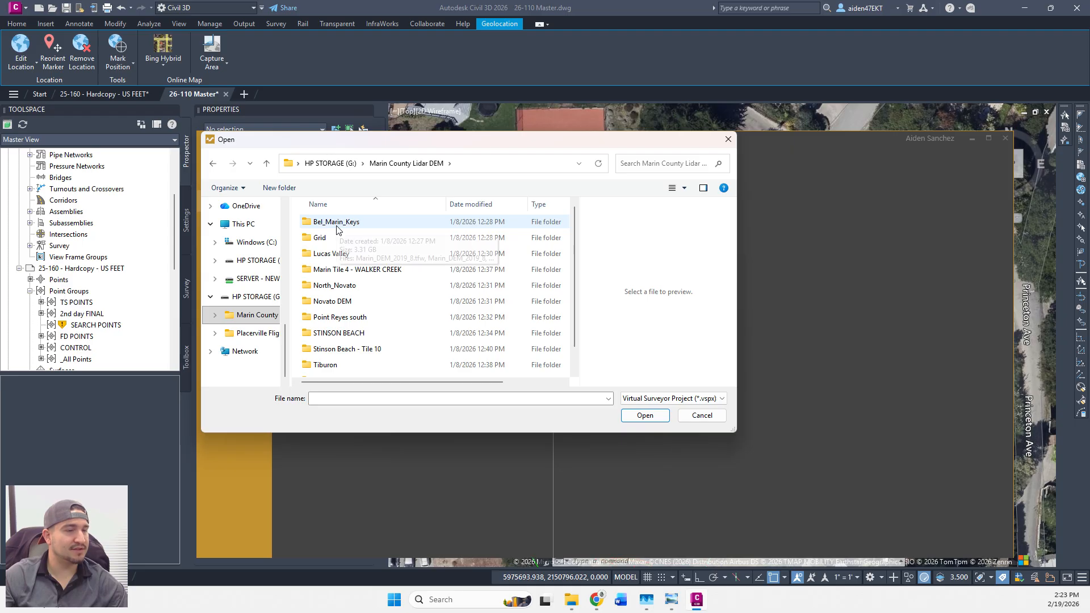
scroll(377, 324, down, 1)
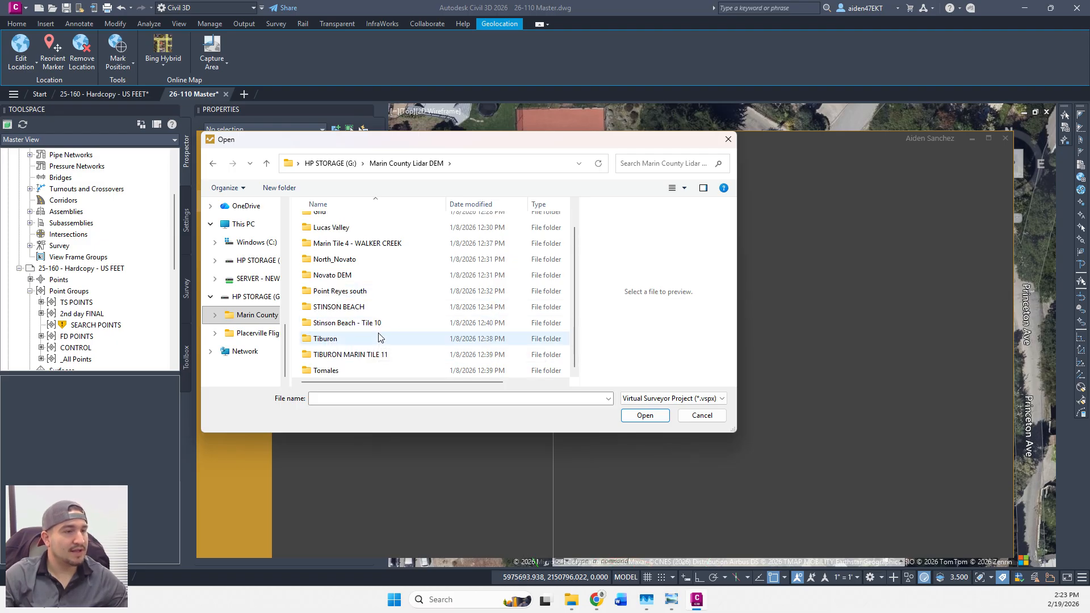
scroll(379, 335, up, 1)
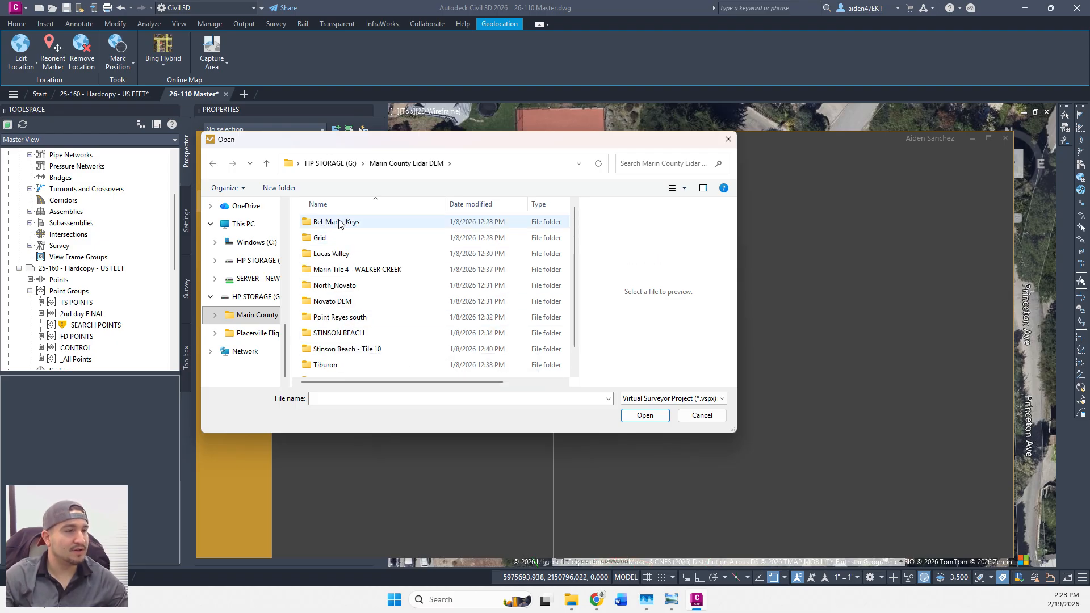
scroll(364, 341, down, 1)
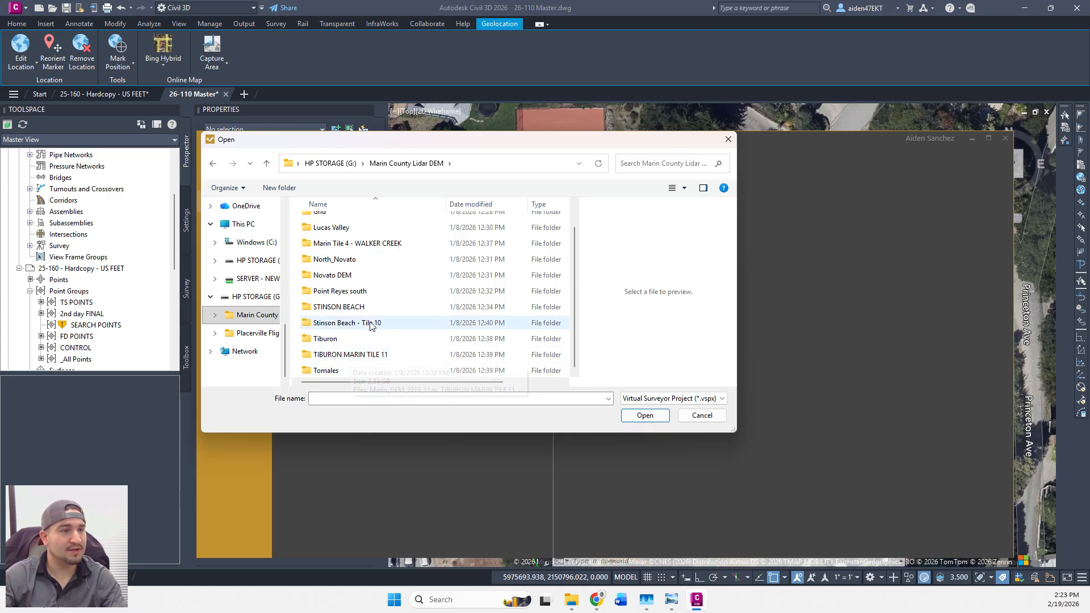
double_click(350, 354)
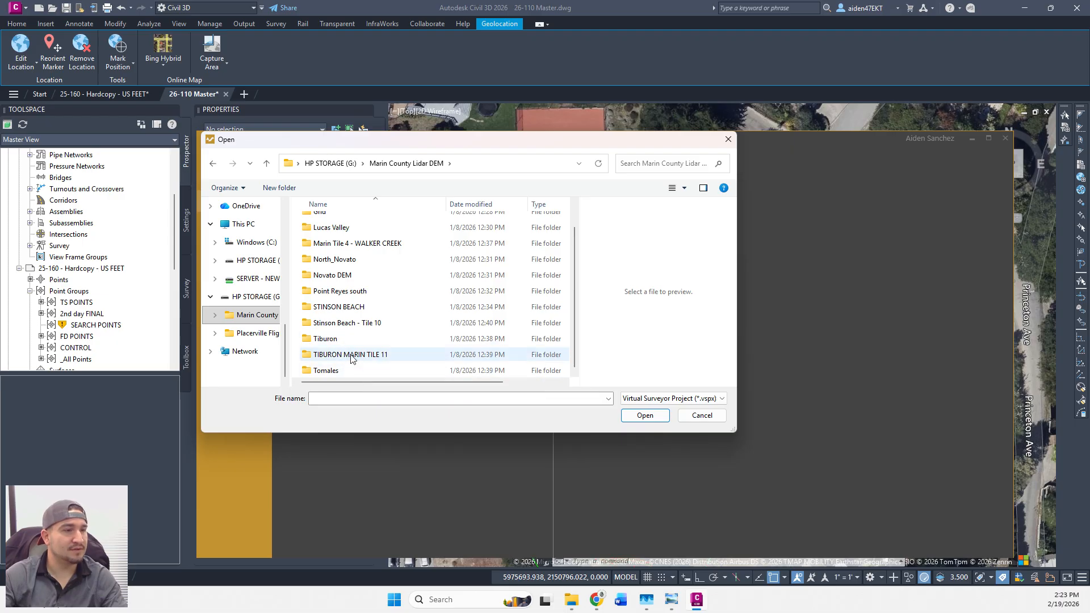
click(701, 414)
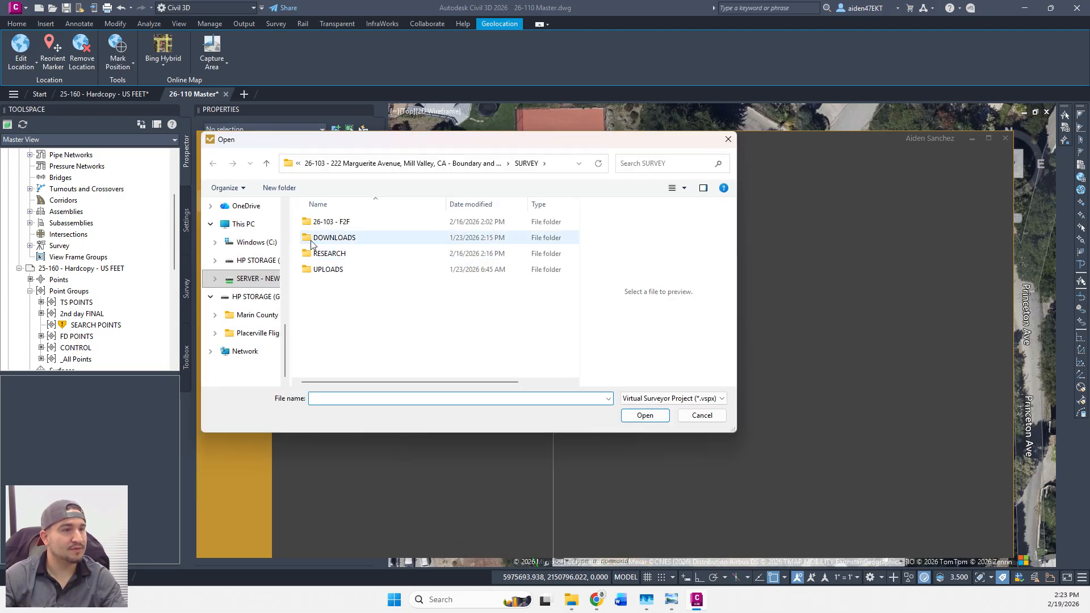
Re-navigate G:\Marin County Lidar DEM\TIBURON MARIN TILE 11, open the .vspx project, and maximize the window.
click(256, 294)
double_click(352, 222)
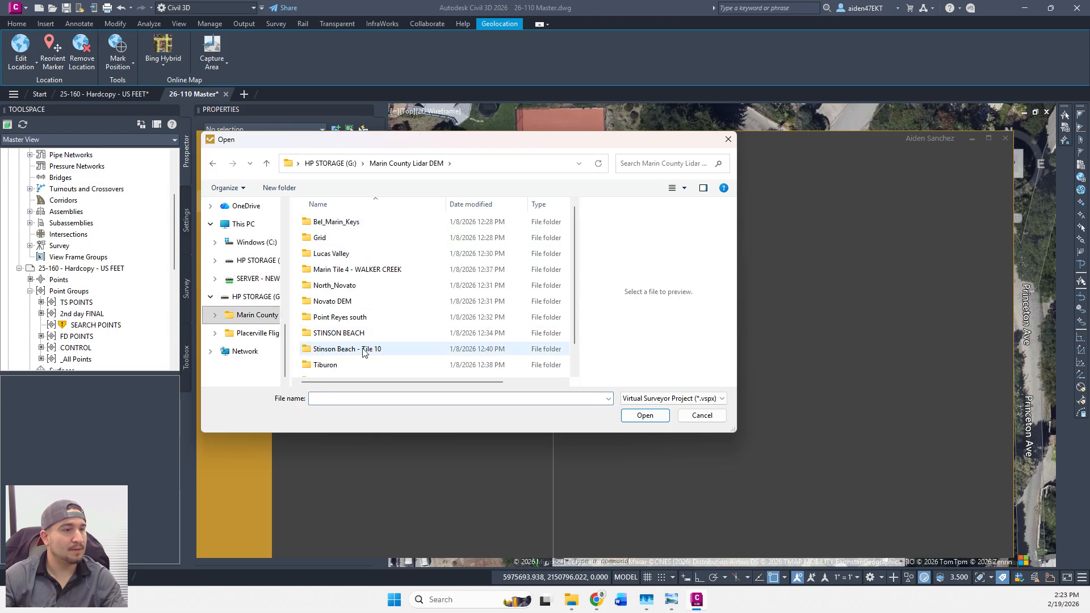
scroll(365, 353, down, 1)
double_click(363, 354)
double_click(353, 226)
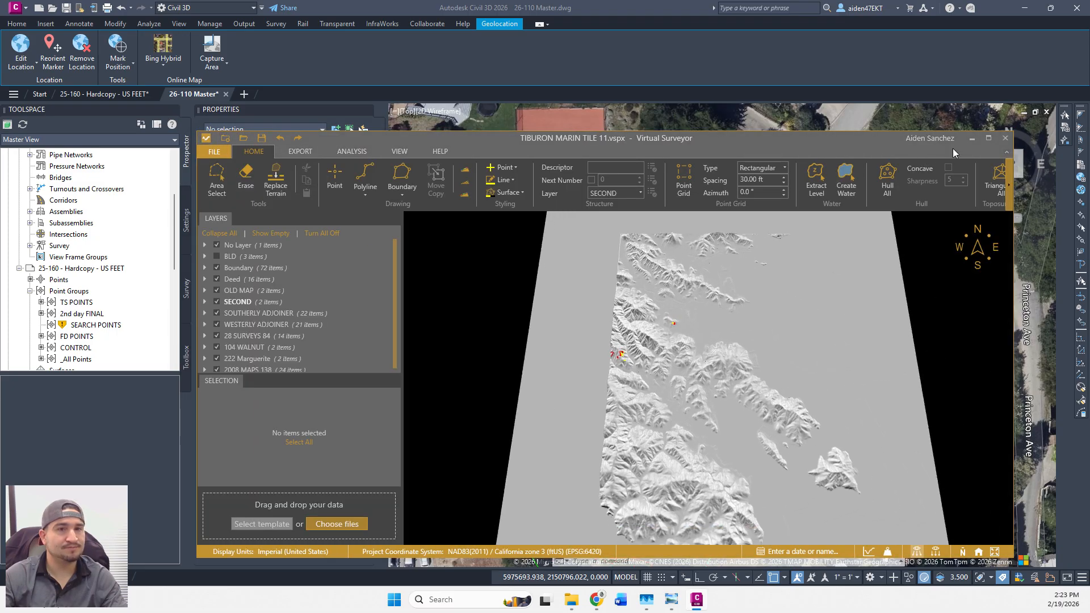
click(988, 138)
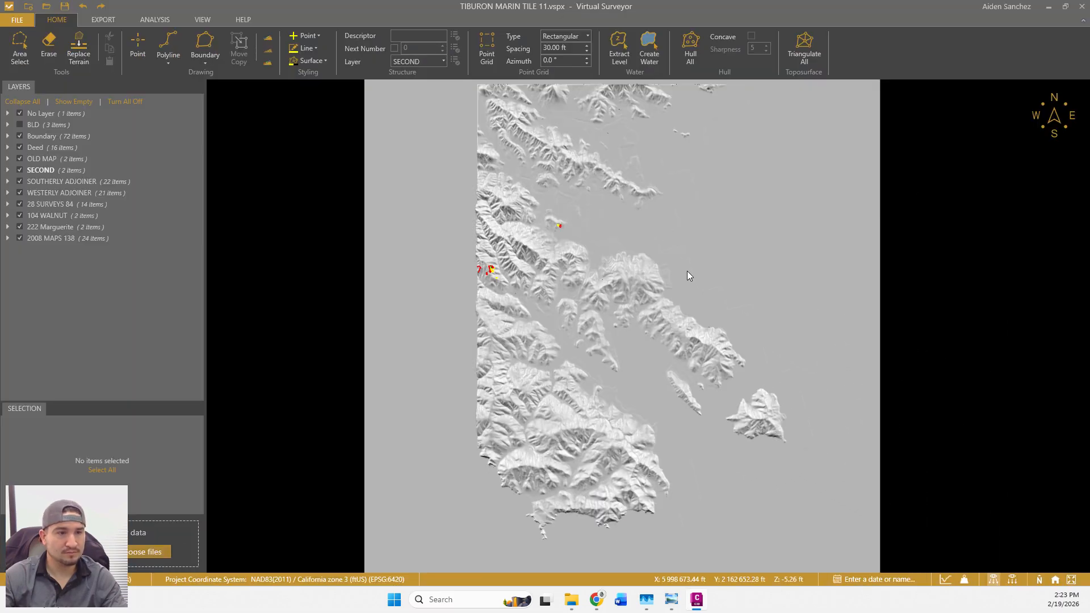
Zoom to the red linework and tilt the terrain to inspect the yellow point cluster.
scroll(525, 270, up, 5)
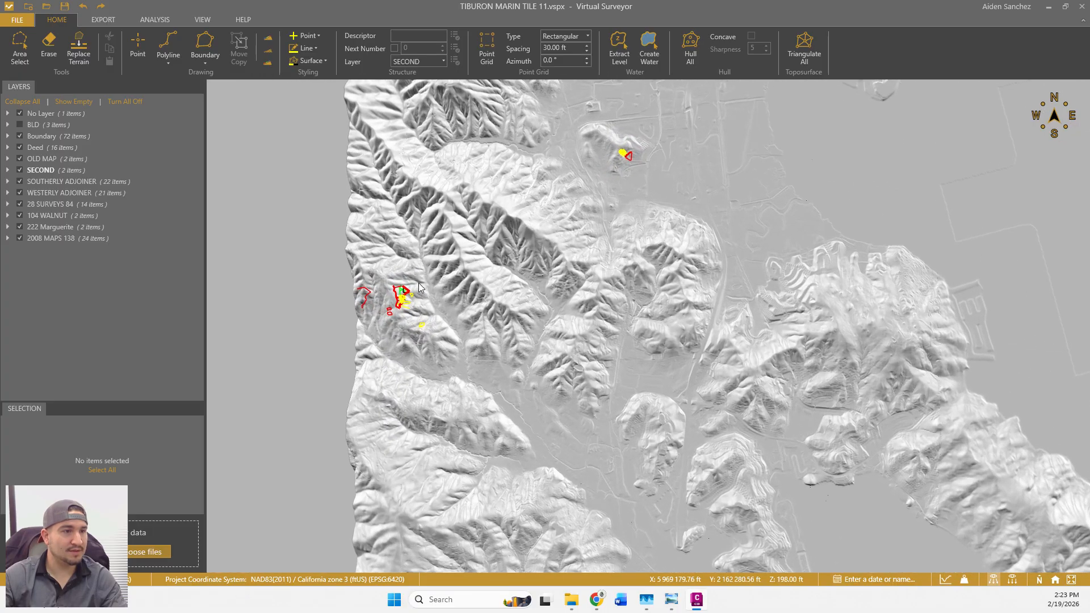
scroll(401, 300, up, 5)
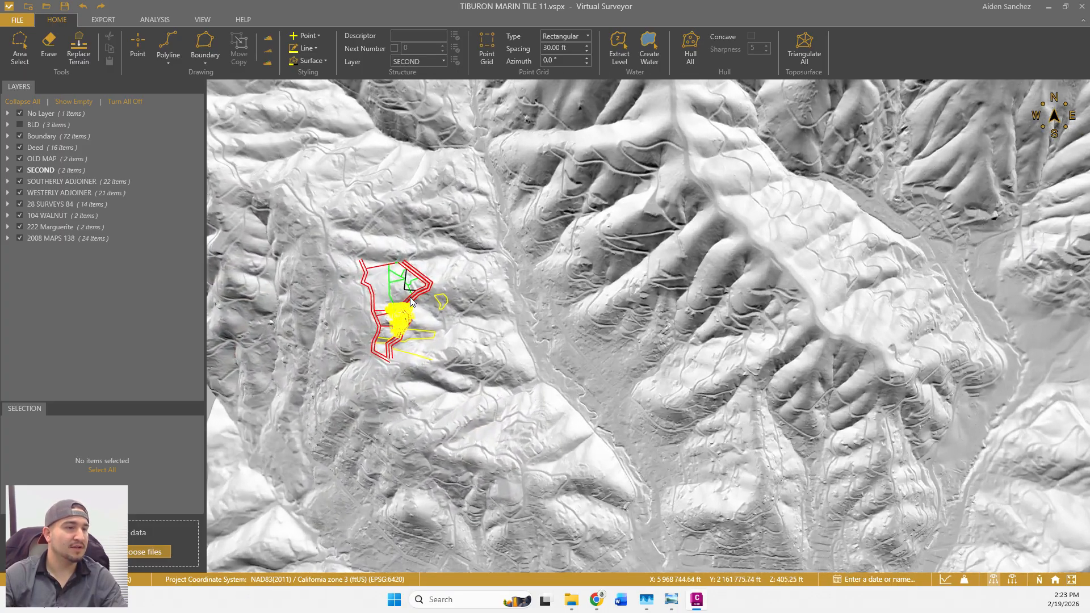
scroll(405, 324, up, 3)
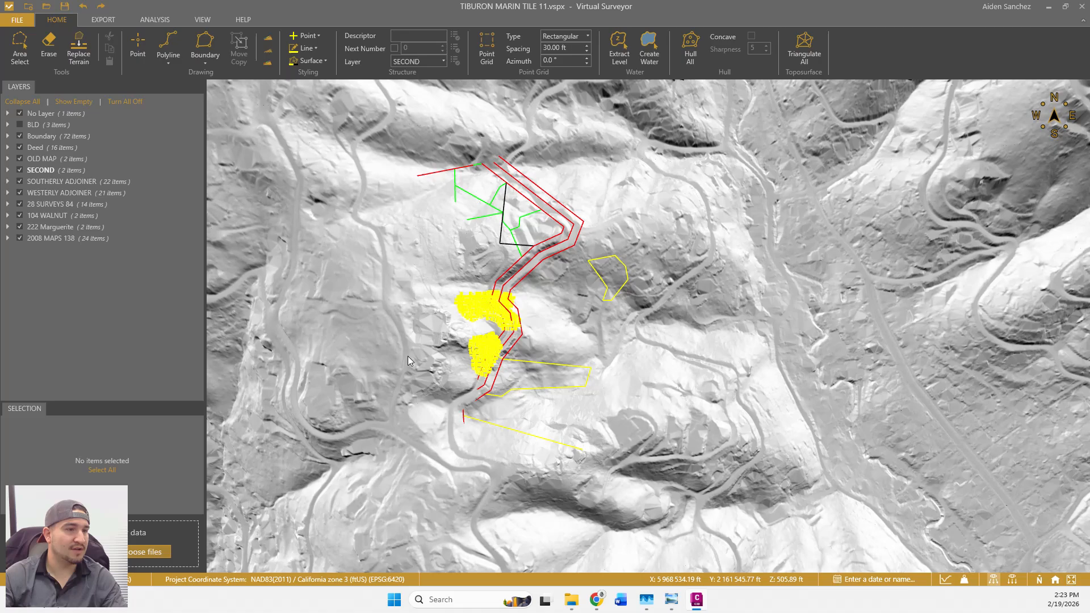
scroll(407, 361, down, 3)
scroll(576, 336, up, 4)
mouse_move(604, 363)
middle_down()
mouse_move(595, 402)
mouse_move(599, 368)
middle_up()
scroll(599, 368, down, 6)
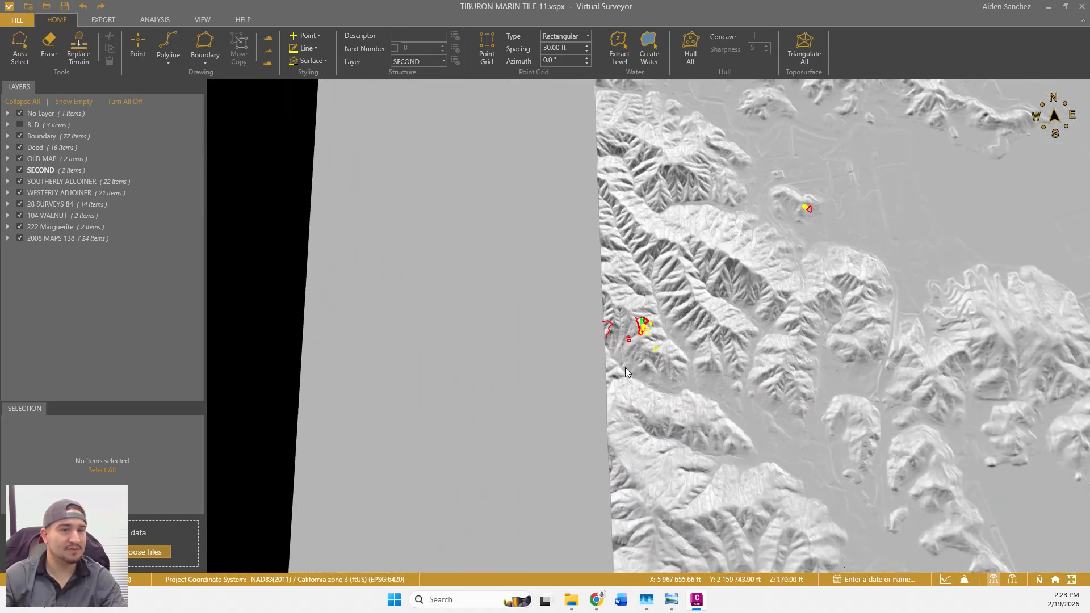
mouse_move(753, 396)
middle_down()
mouse_move(764, 406)
mouse_move(741, 401)
mouse_move(764, 401)
mouse_move(765, 381)
middle_up()
Pan around the tile, including its southern coast, then bring up File Explorer with Win+E.
drag(806, 406, 678, 396)
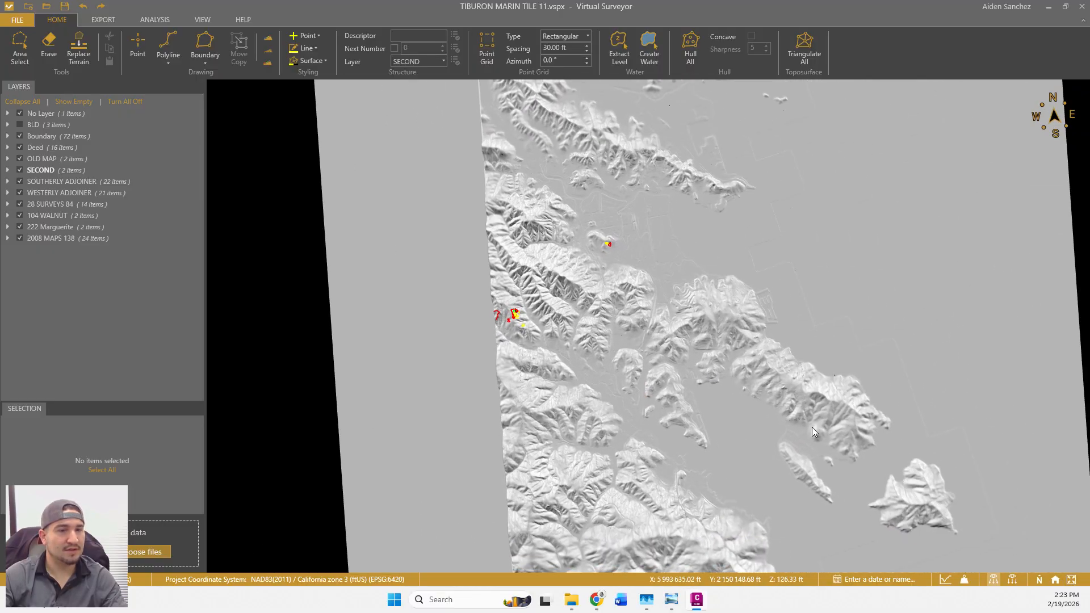
drag(905, 498, 801, 391)
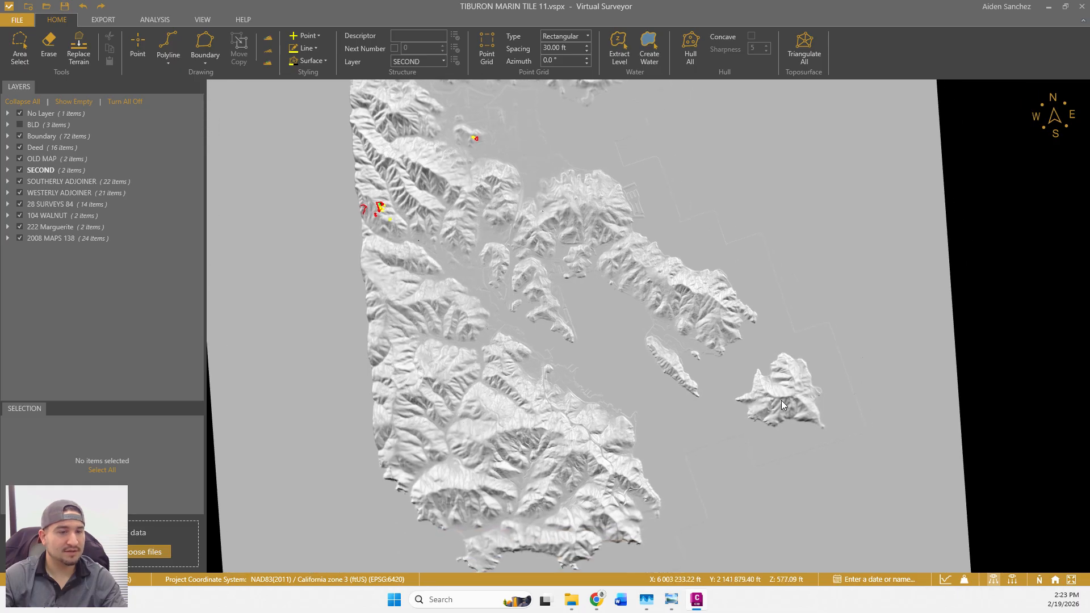
drag(641, 360, 669, 309)
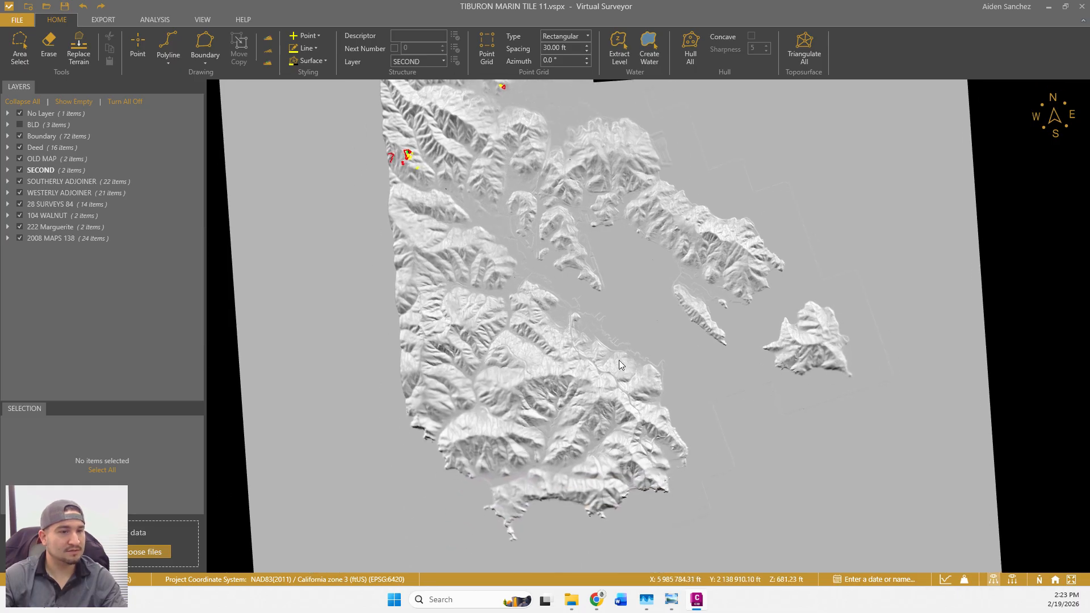
drag(646, 484, 635, 385)
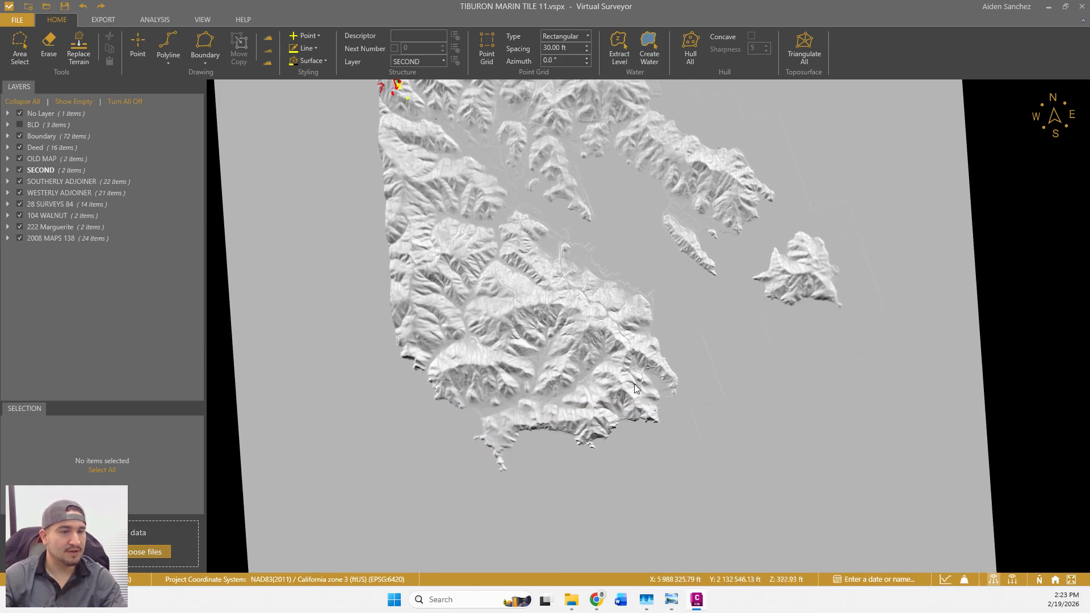
drag(597, 315, 659, 518)
drag(585, 272, 601, 377)
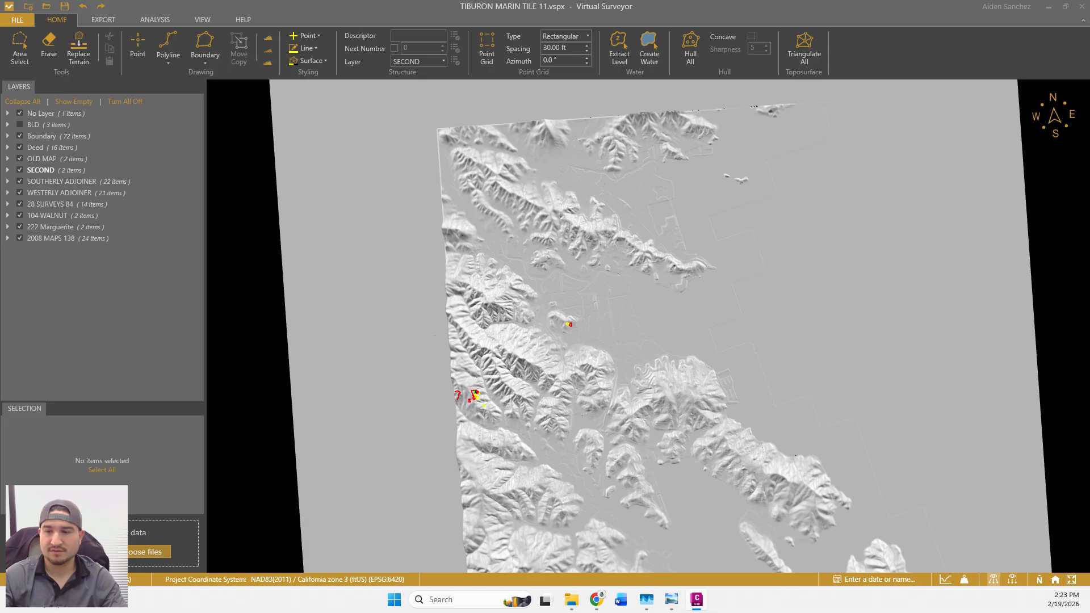
key(super+e)
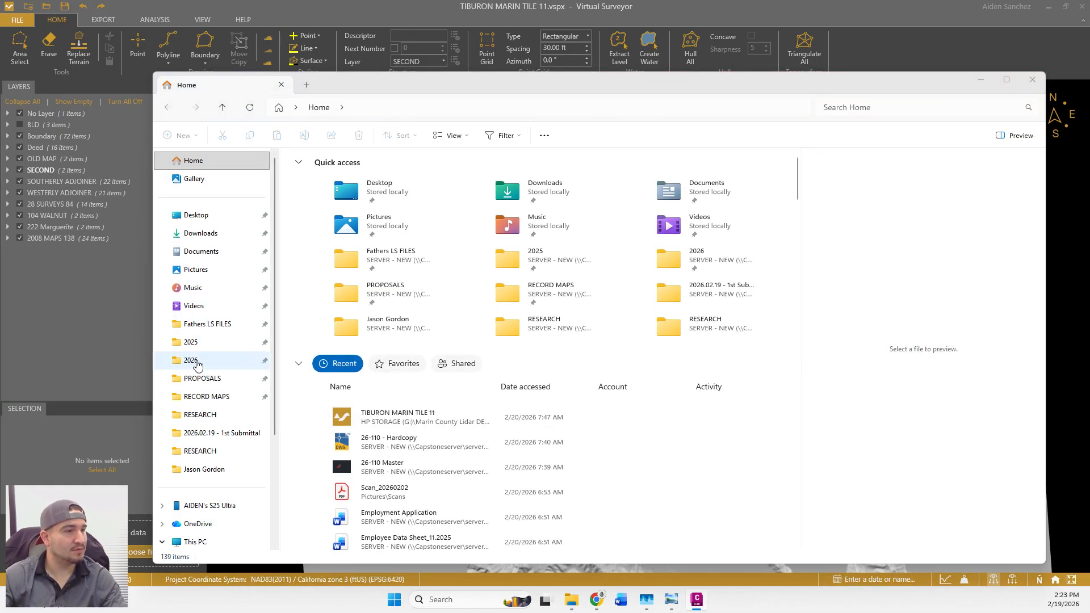
Navigate Fathers LS FILES > JOBS > 2026 > 26-110 > SURVEY > UPLOADS and select 26-110 - Hardcopy.
click(243, 324)
click(321, 223)
double_click(322, 223)
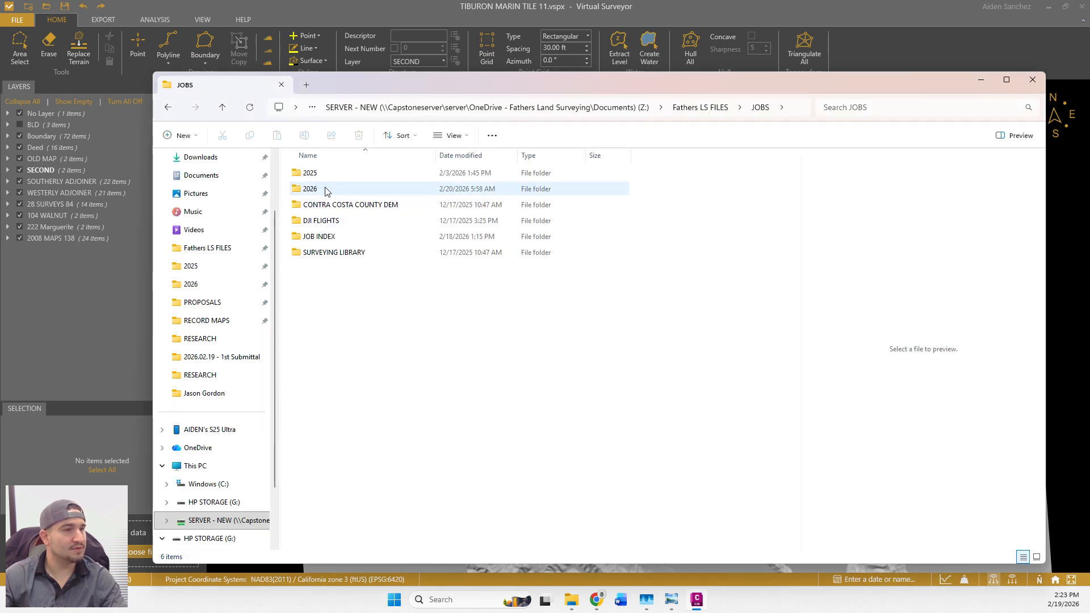
double_click(326, 191)
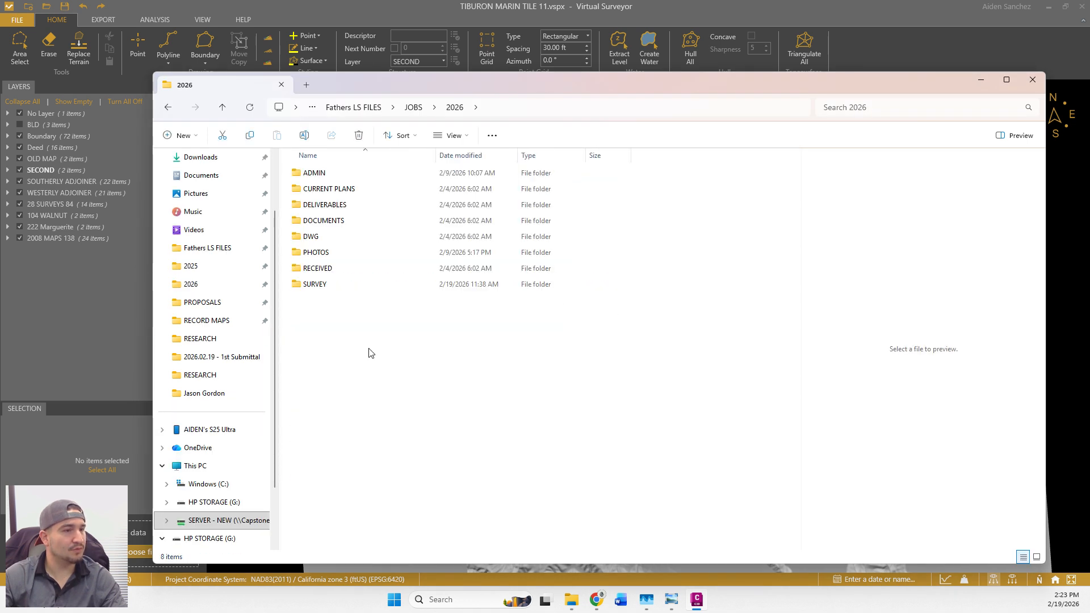
double_click(321, 285)
double_click(340, 222)
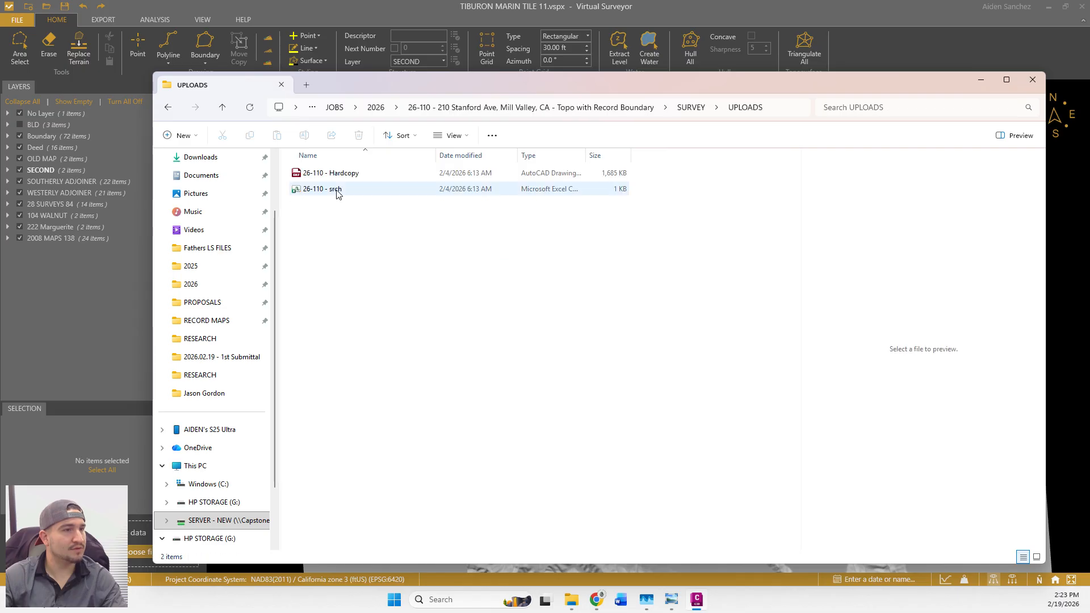
click(555, 178)
Drag 26-110 - Hardcopy onto the Virtual Surveyor terrain and accept the import warning.
drag(485, 81, 1089, 106)
drag(1089, 307, 757, 318)
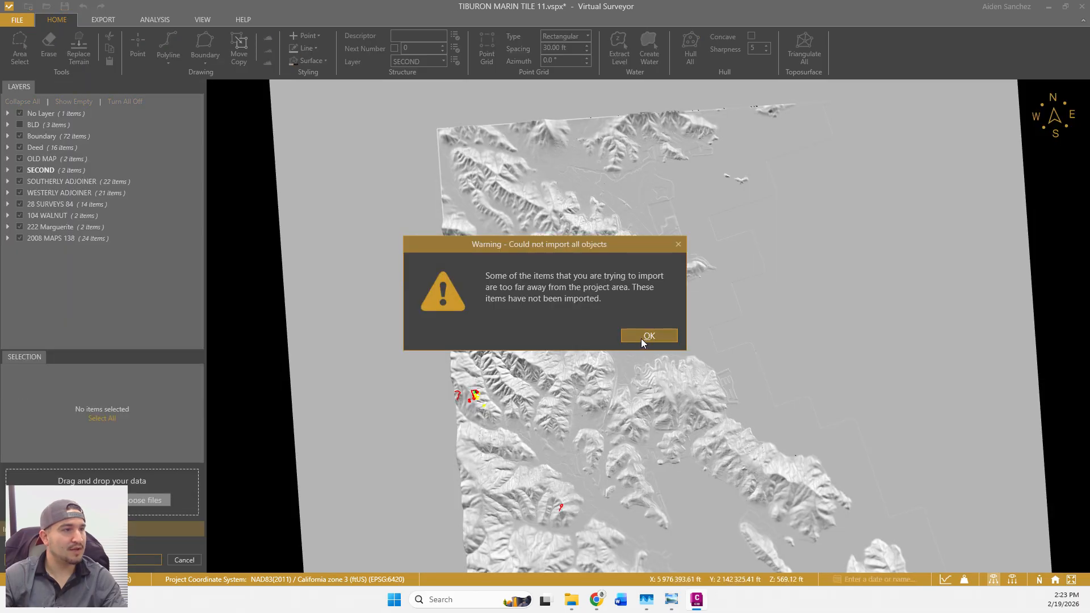
click(642, 336)
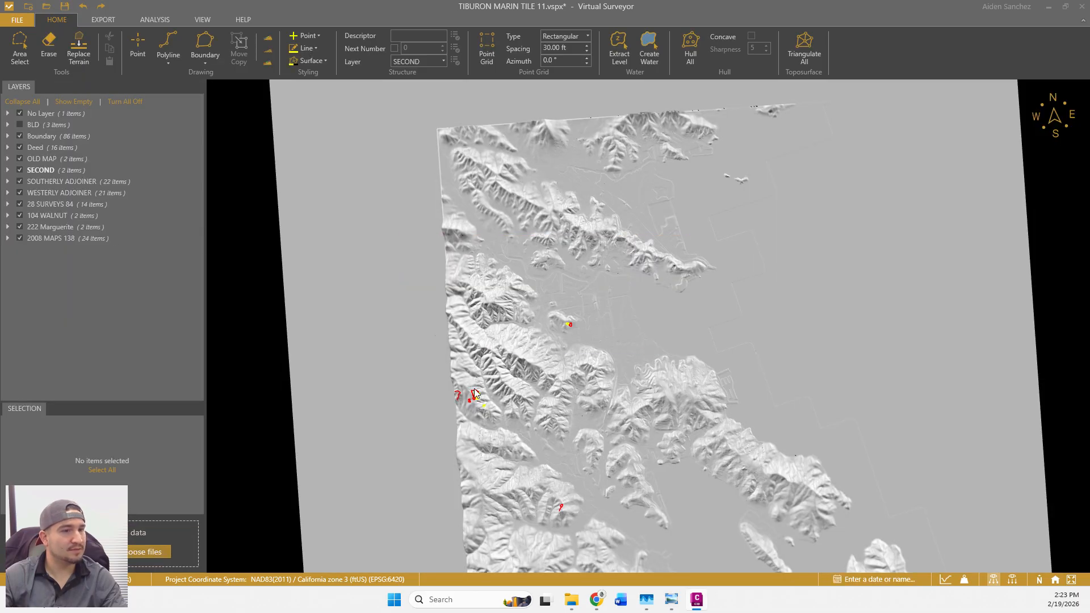
drag(567, 330, 564, 330)
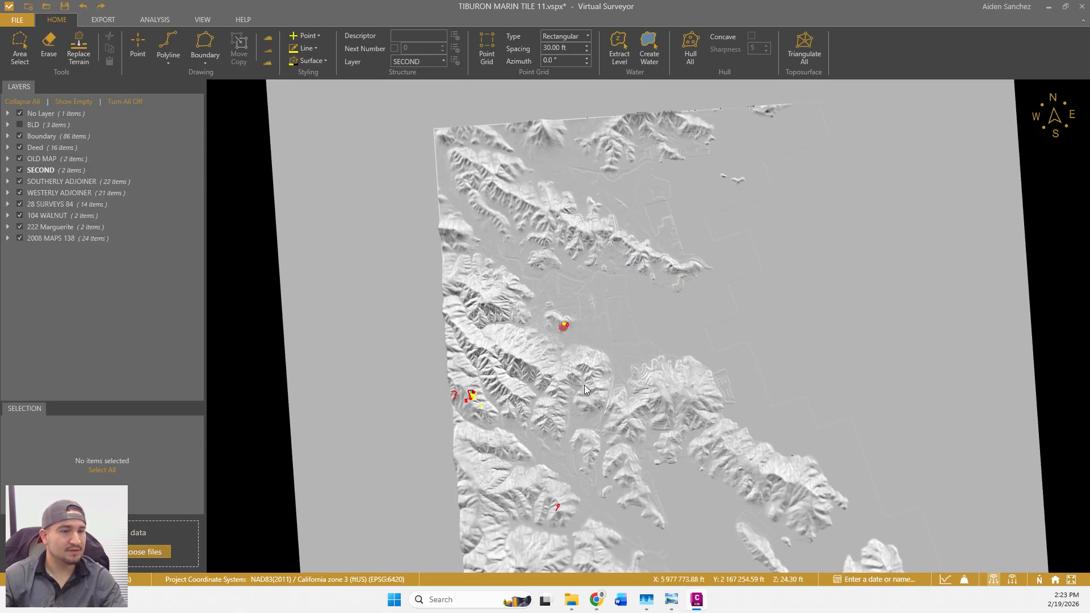
middle_drag(574, 441, 585, 421)
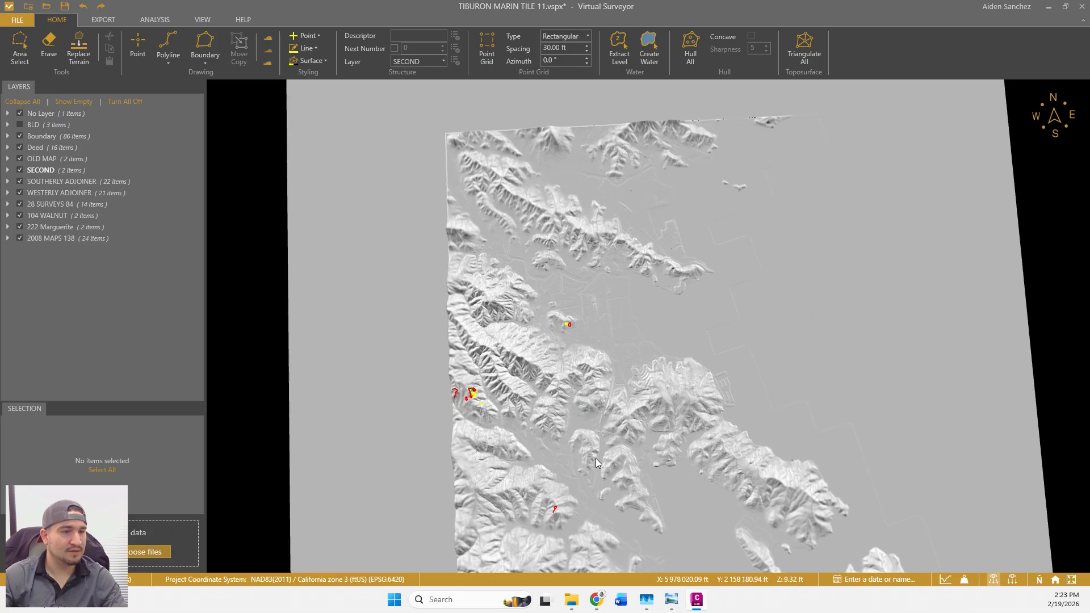
scroll(648, 425, down, 3)
drag(642, 462, 650, 433)
scroll(595, 420, up, 7)
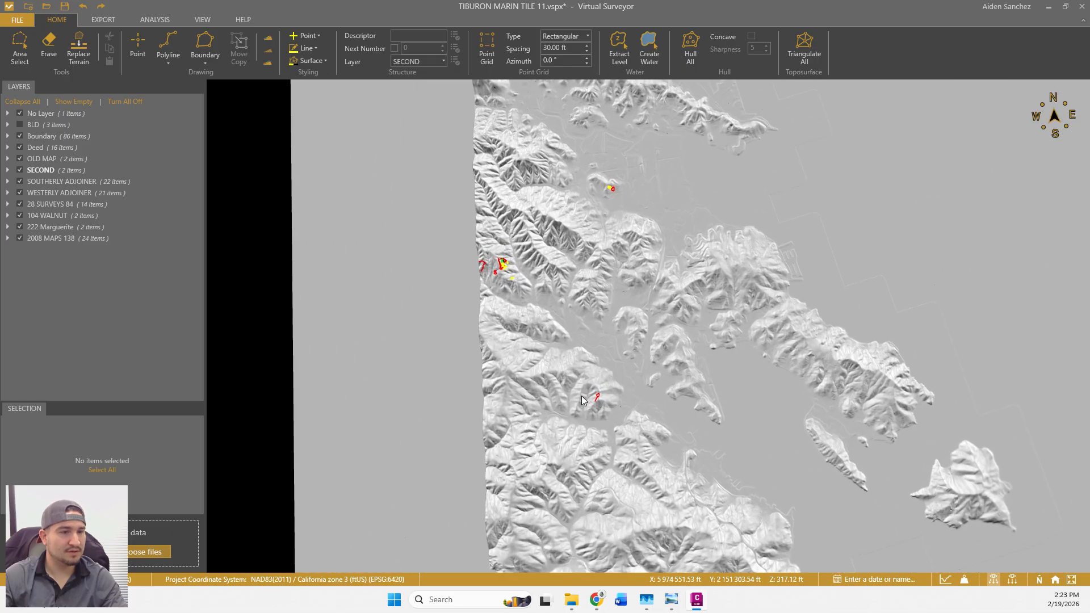
scroll(603, 391, up, 10)
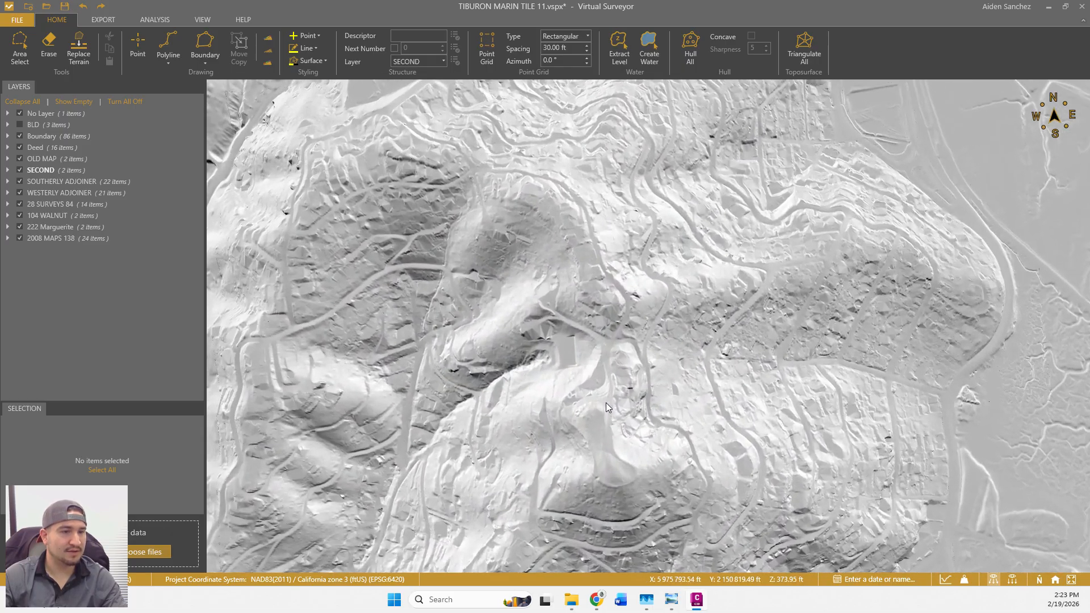
middle_drag(605, 403, 591, 445)
scroll(594, 448, down, 10)
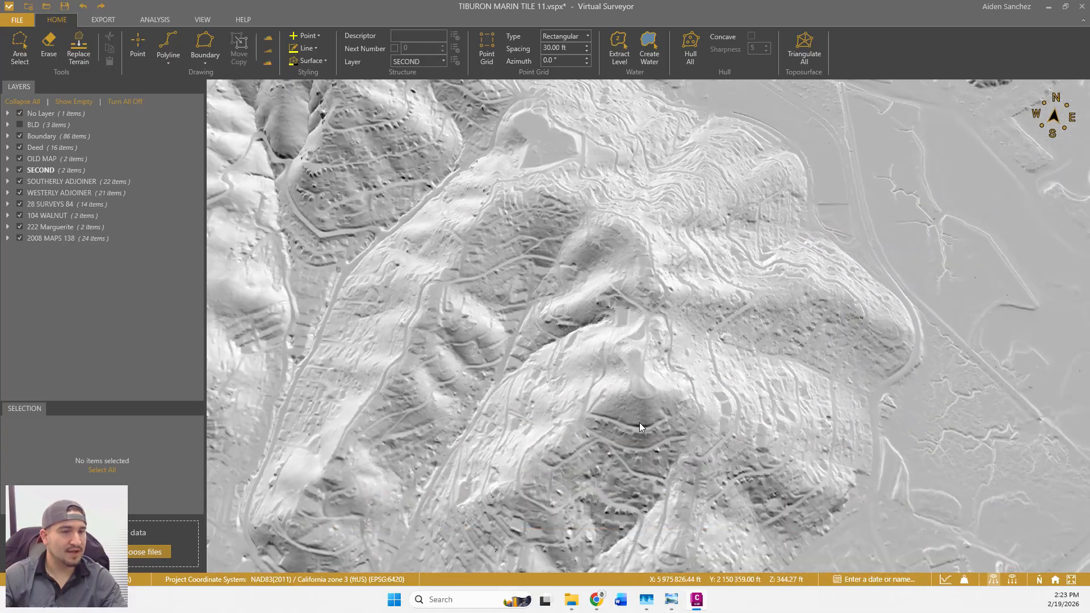
scroll(654, 394, down, 4)
scroll(644, 344, up, 6)
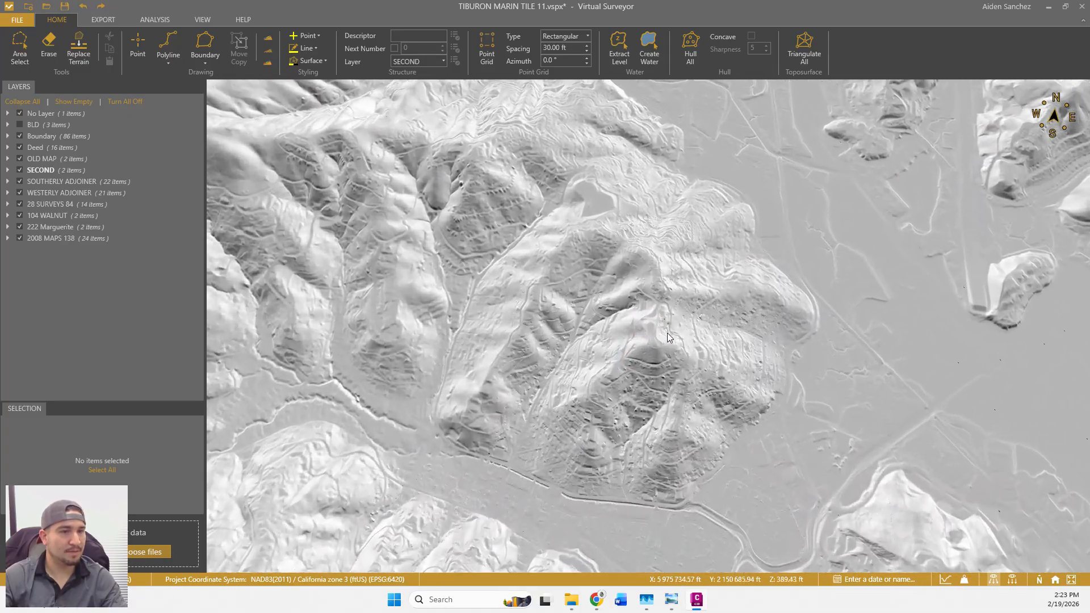
scroll(662, 345, down, 6)
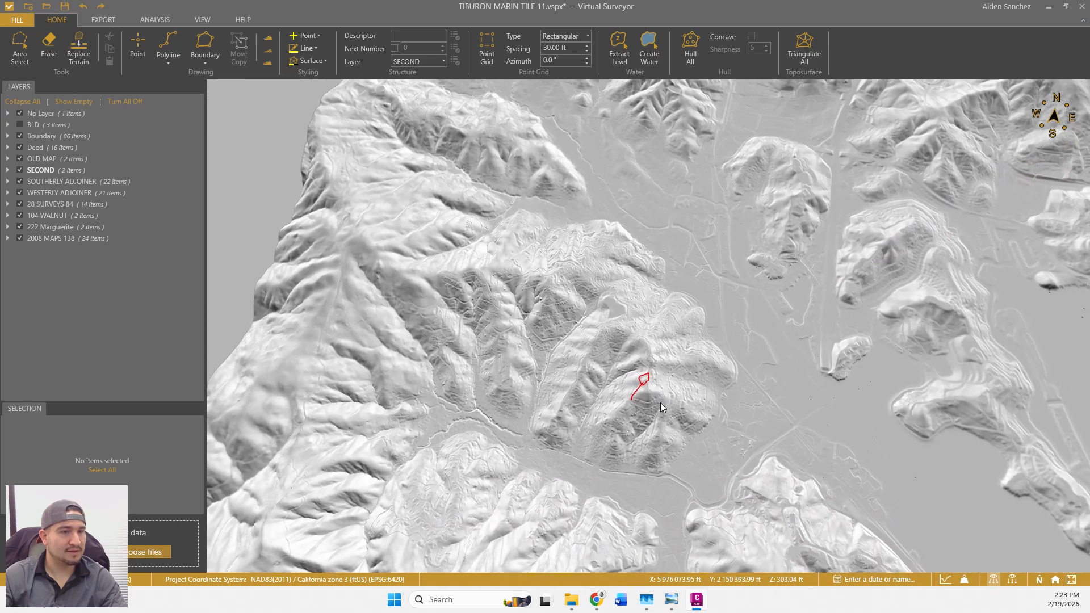
scroll(652, 385, up, 8)
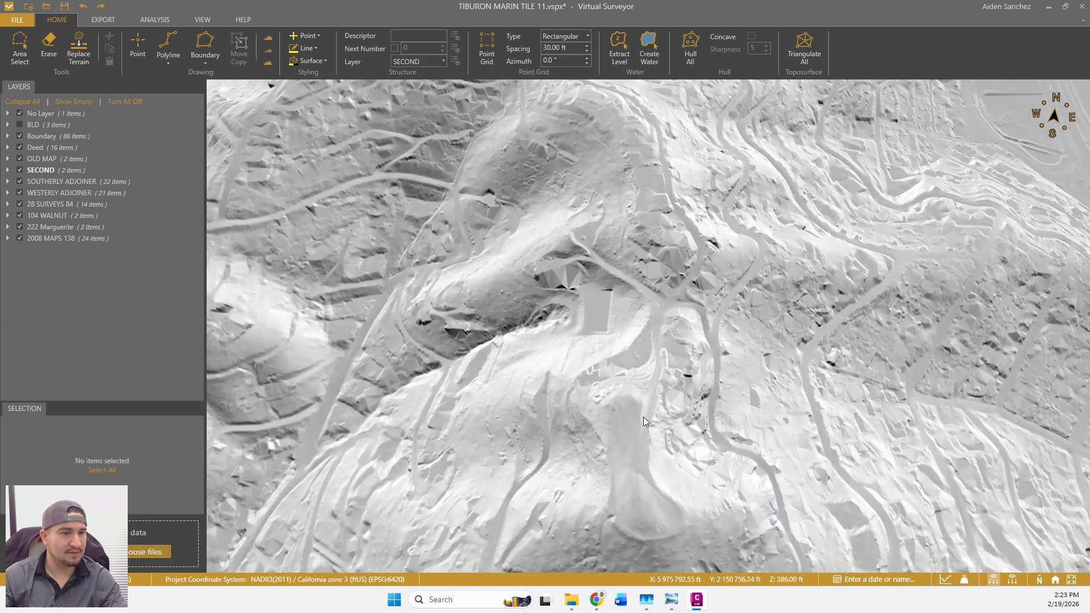
scroll(645, 418, up, 6)
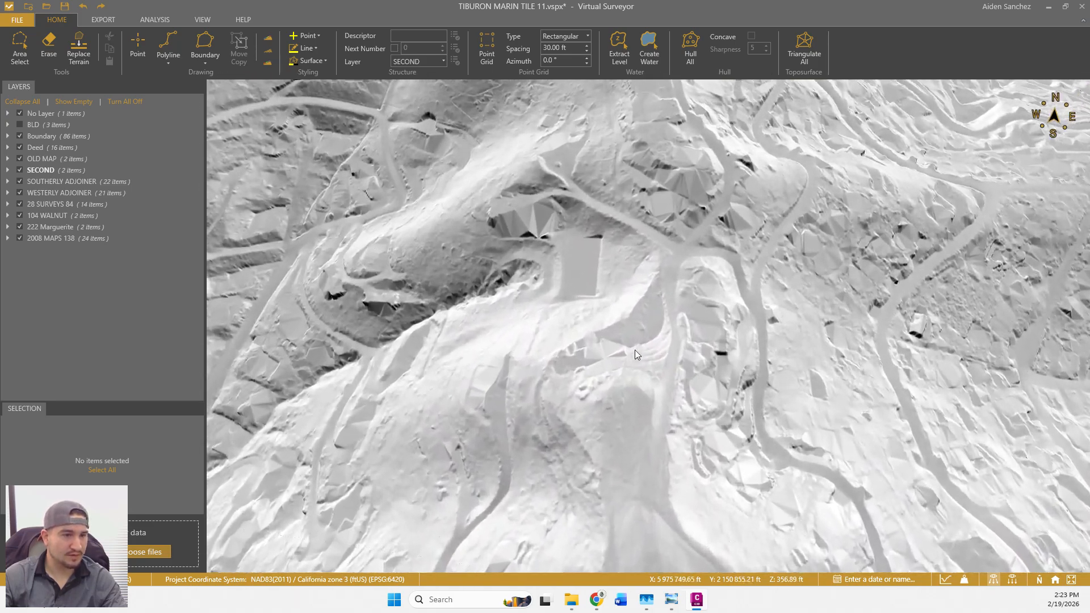
scroll(628, 344, up, 4)
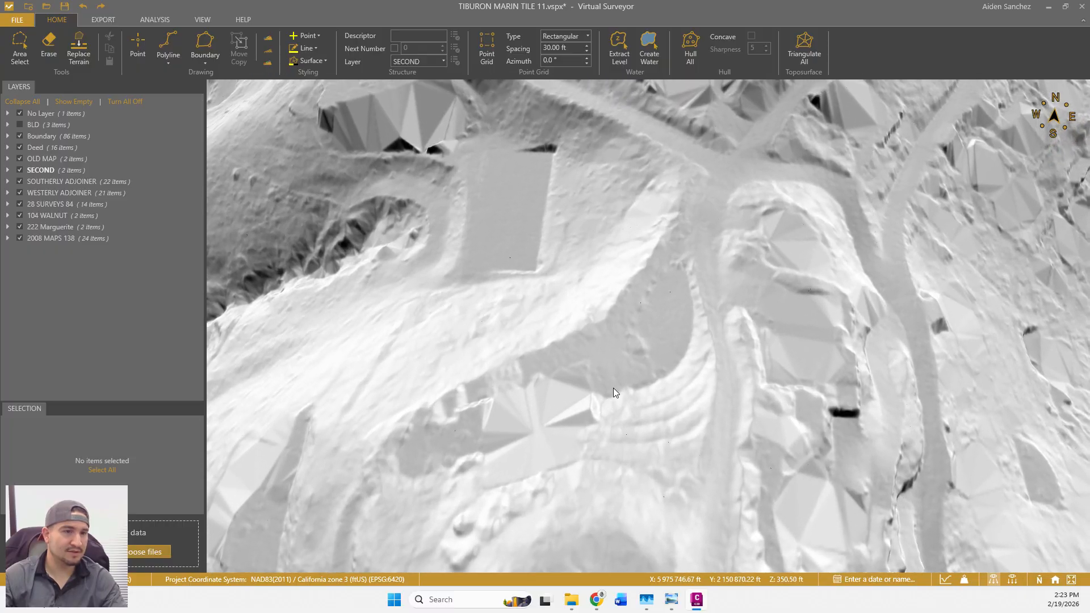
scroll(577, 363, down, 6)
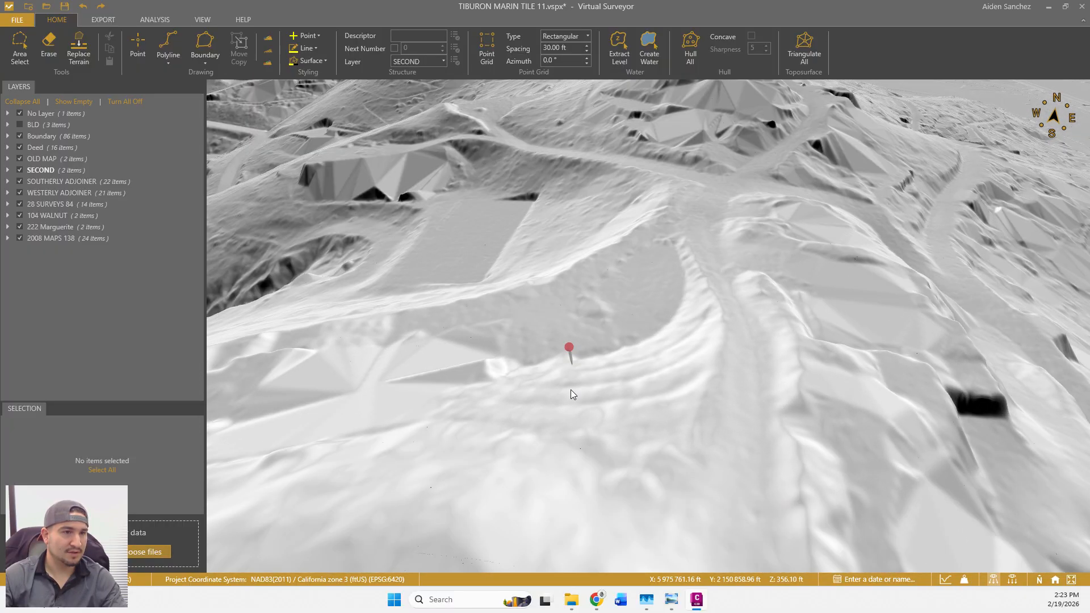
middle_drag(569, 389, 701, 338)
scroll(697, 346, down, 4)
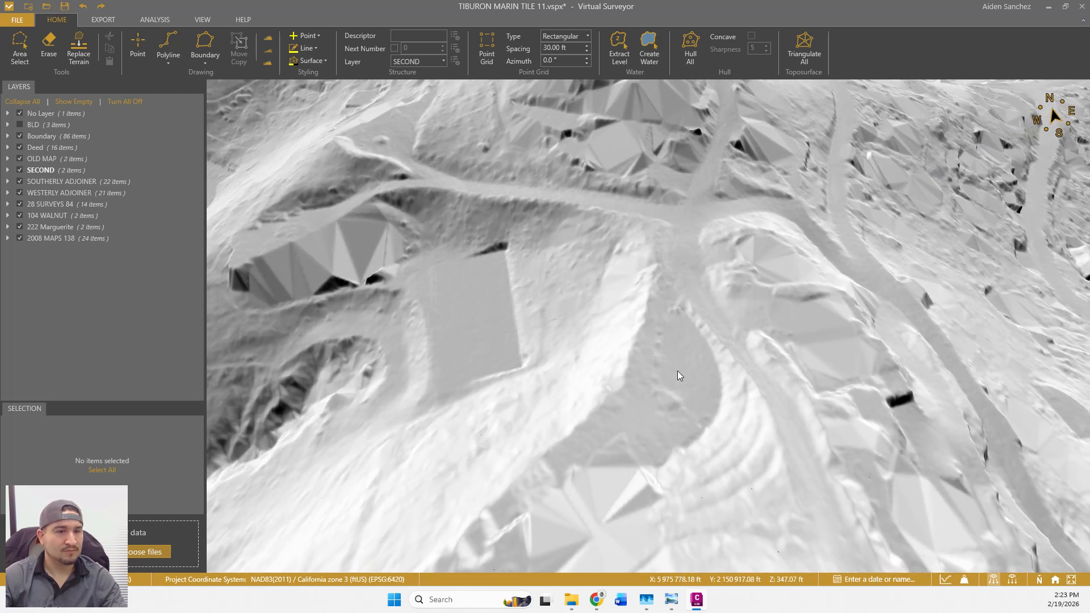
Minimize Virtual Surveyor to reveal Civil 3D and inspect the Hardcopy xref boundary.
click(1048, 7)
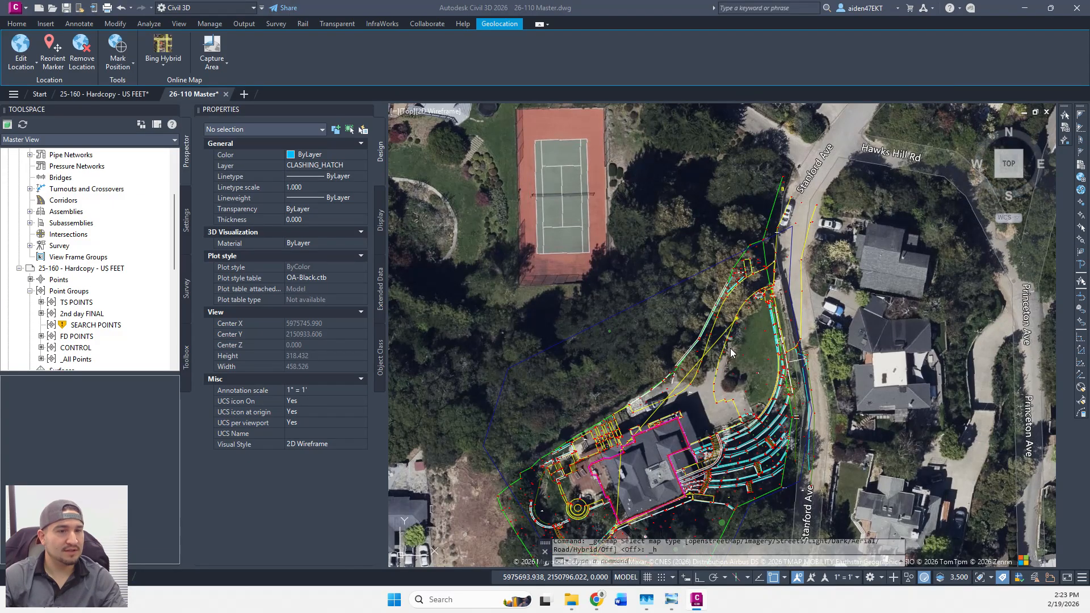
scroll(746, 247, up, 6)
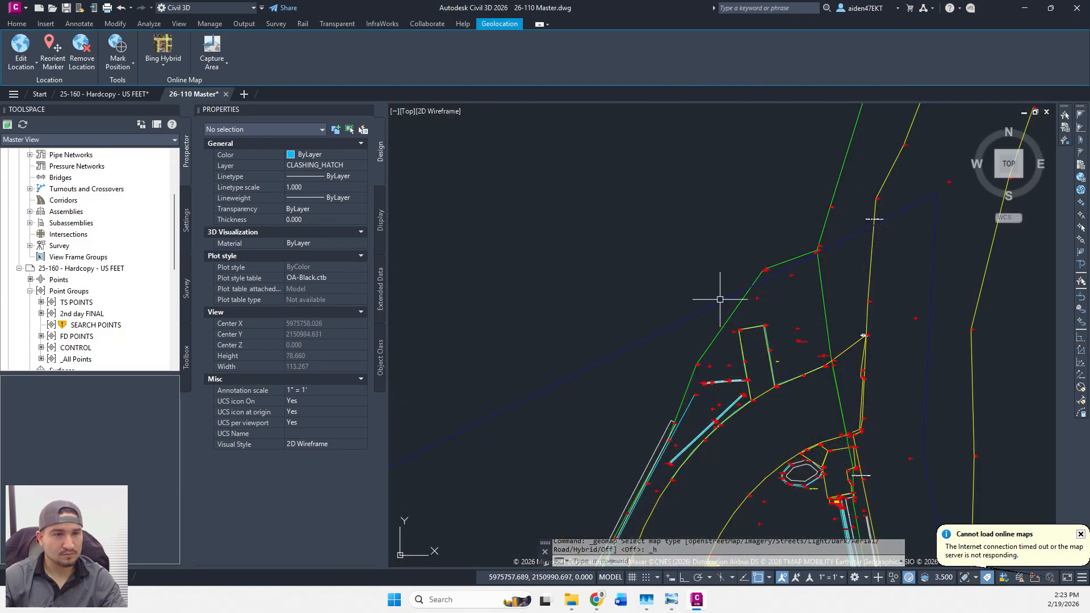
click(720, 300)
scroll(717, 285, down, 3)
scroll(866, 272, down, 2)
scroll(867, 272, up, 5)
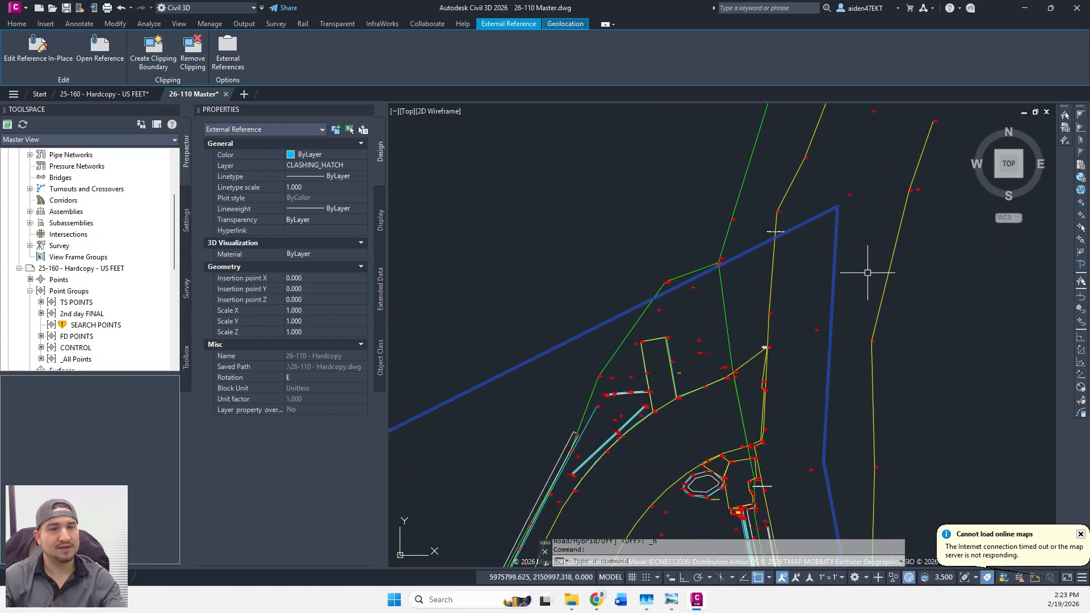
key(Escape)
Zoom and pan to center the site over the Bing Hybrid aerial, clearing the xref selection.
scroll(867, 272, down, 5)
click(849, 262)
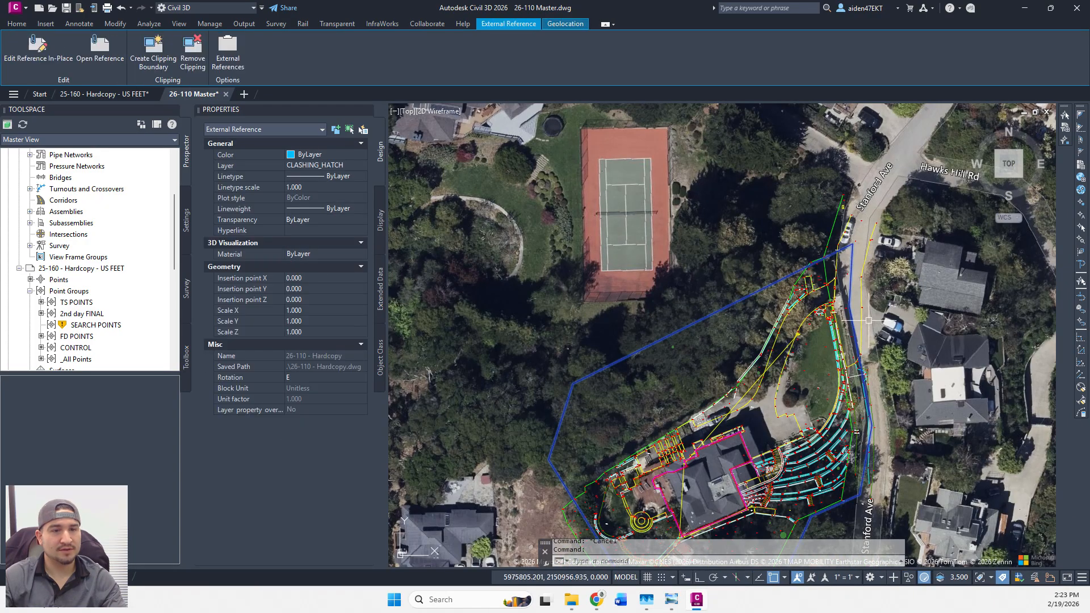
scroll(831, 330, up, 5)
key(Escape)
scroll(832, 323, up, 4)
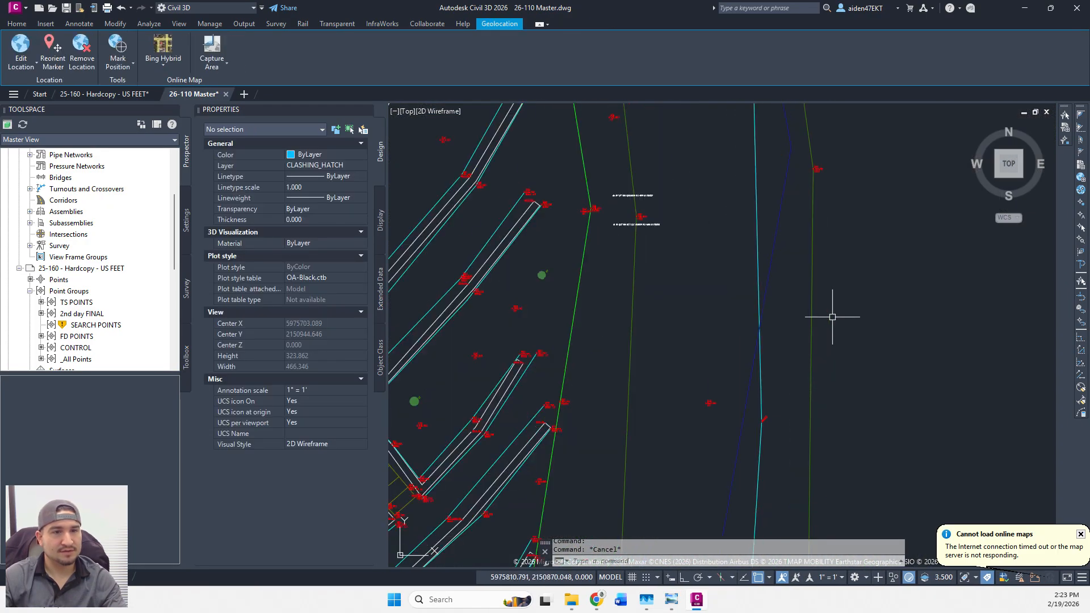
scroll(634, 221, up, 5)
scroll(644, 236, down, 9)
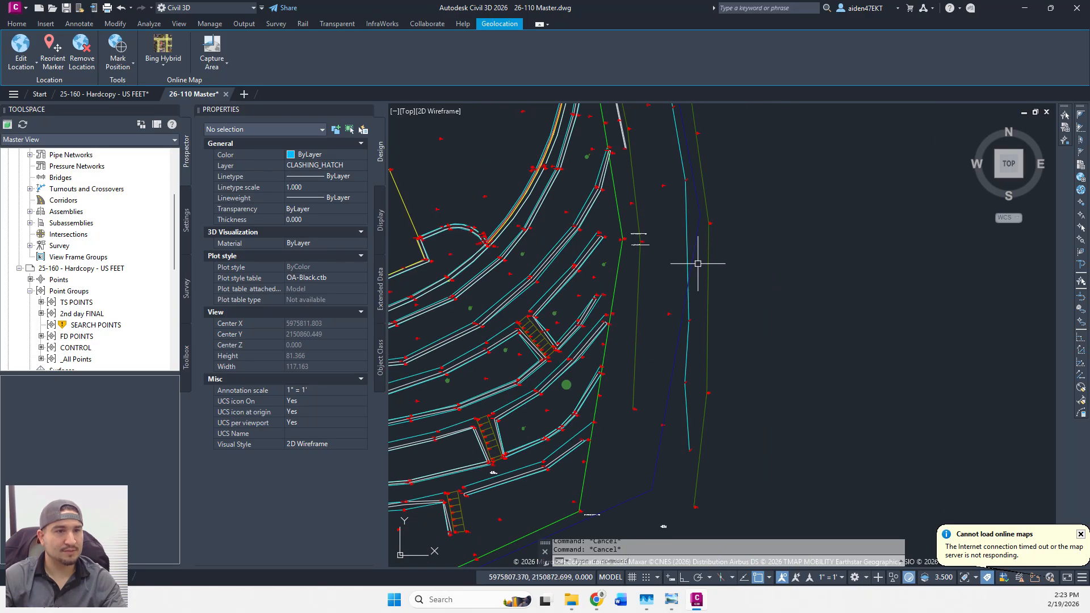
click(697, 264)
scroll(692, 250, down, 8)
scroll(727, 293, up, 2)
scroll(729, 292, down, 2)
middle_drag(727, 294, 727, 352)
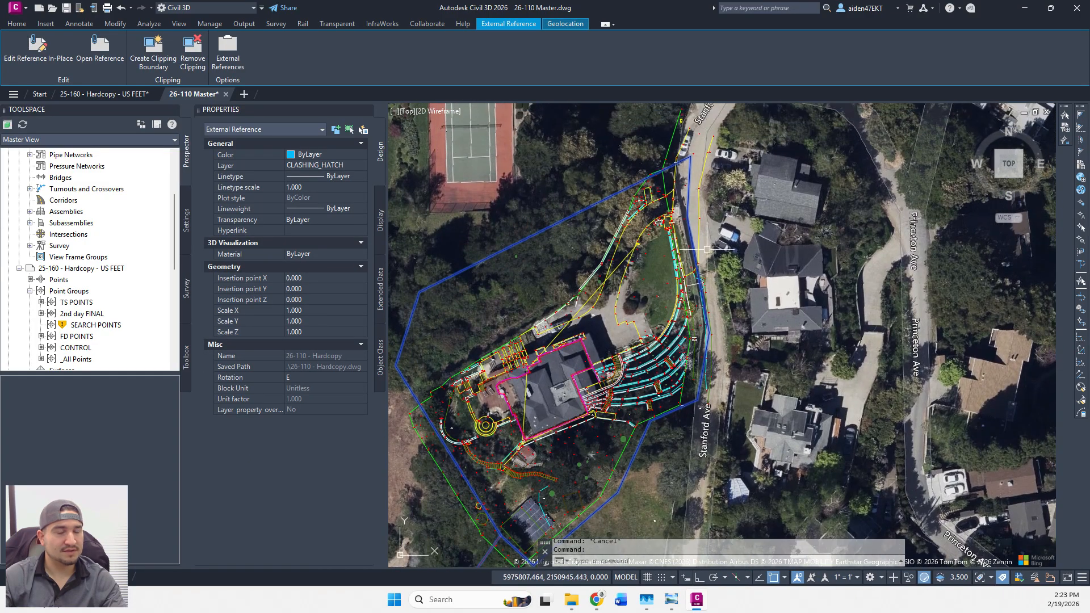
scroll(713, 375, up, 3)
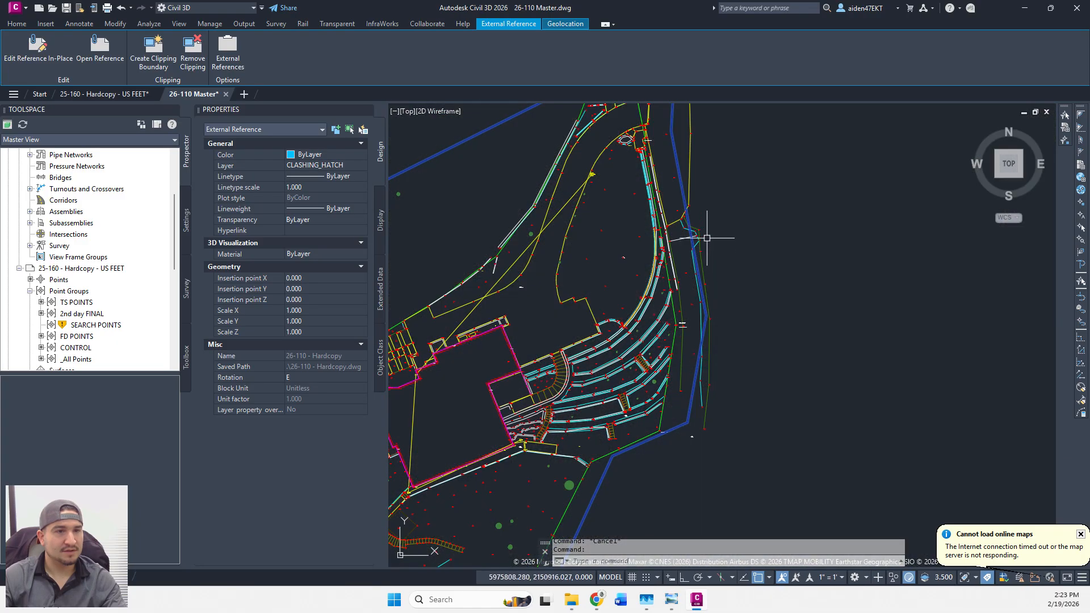
scroll(707, 238, up, 2)
key(Escape)
scroll(706, 312, down, 5)
scroll(728, 314, up, 2)
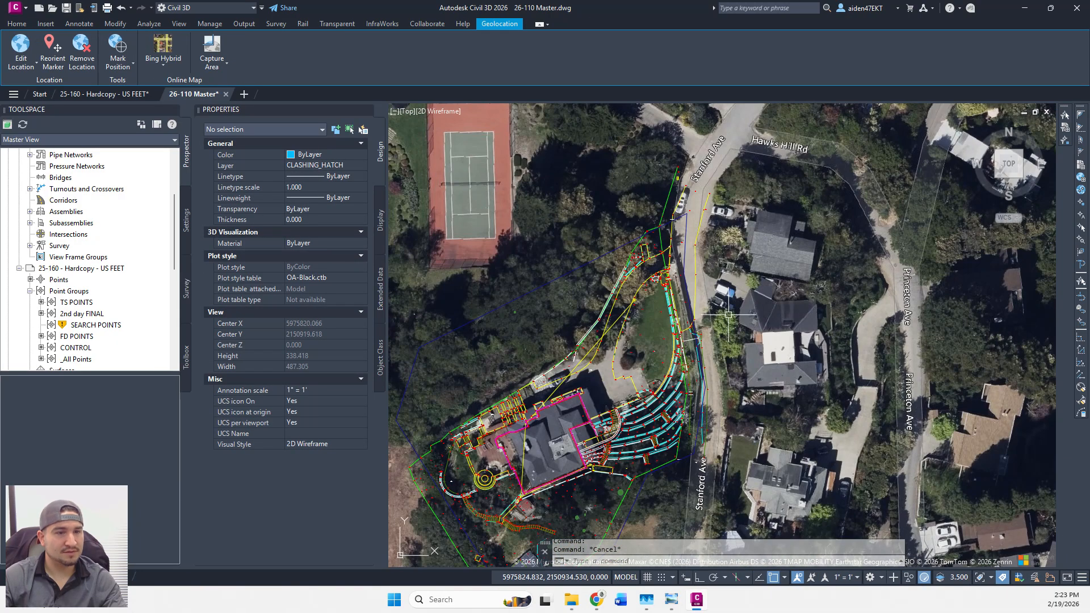
scroll(729, 314, down, 5)
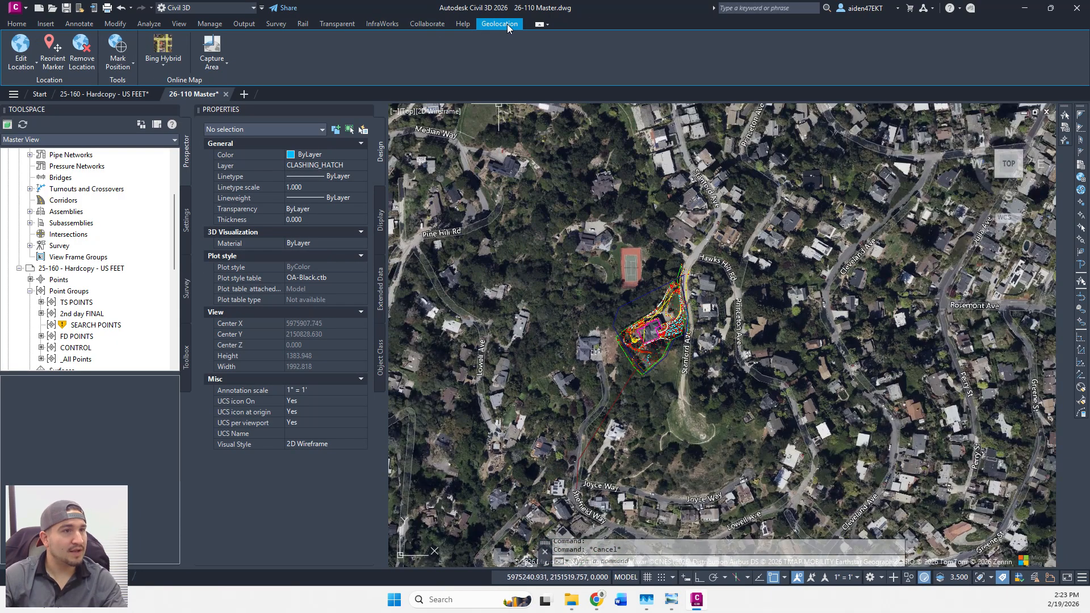
Capture the Bing Hybrid map image for the current view.
click(222, 108)
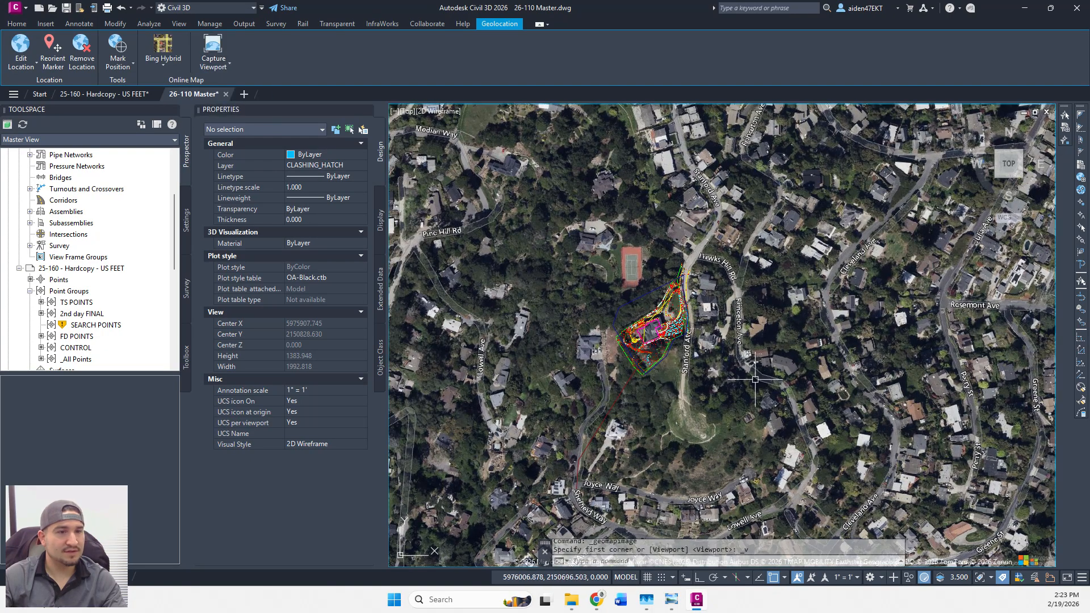
scroll(685, 302, up, 8)
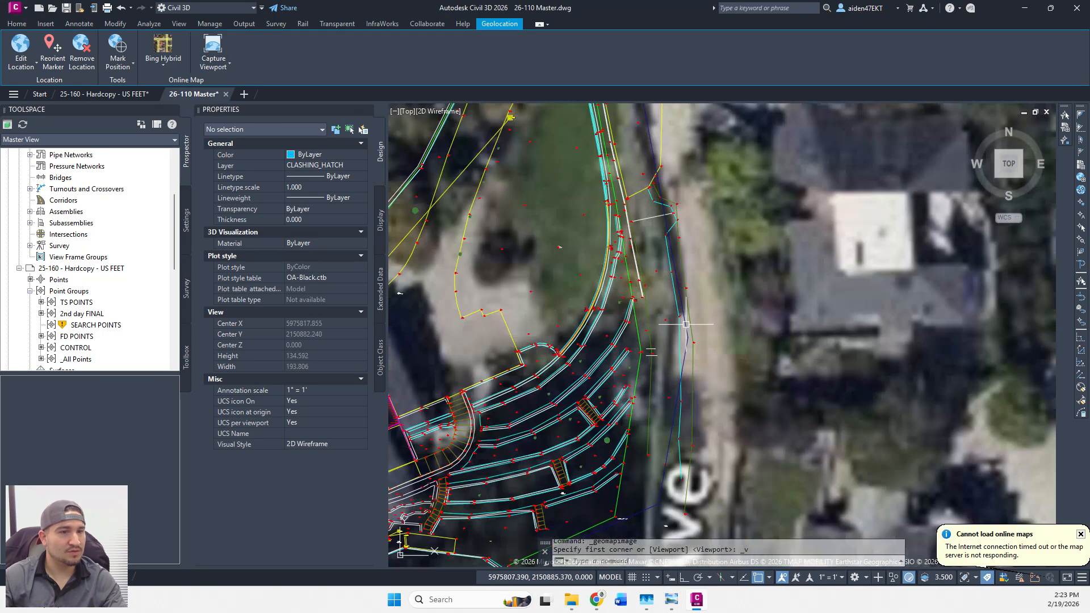
scroll(686, 302, down, 10)
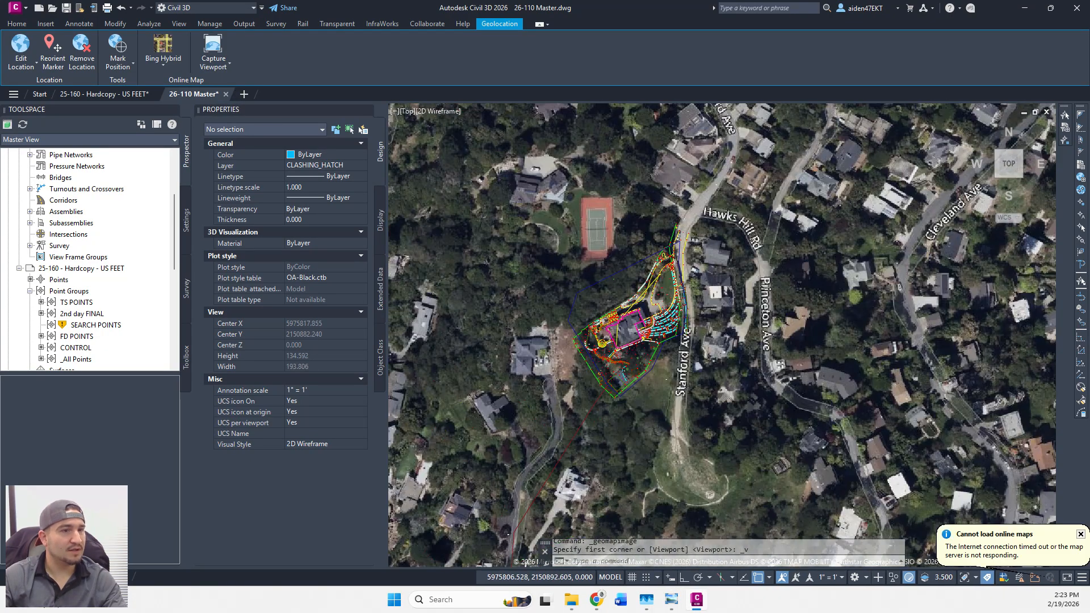
key(Escape)
Select the aerial map image and change its resolution from Optimal to Very Fine.
click(911, 325)
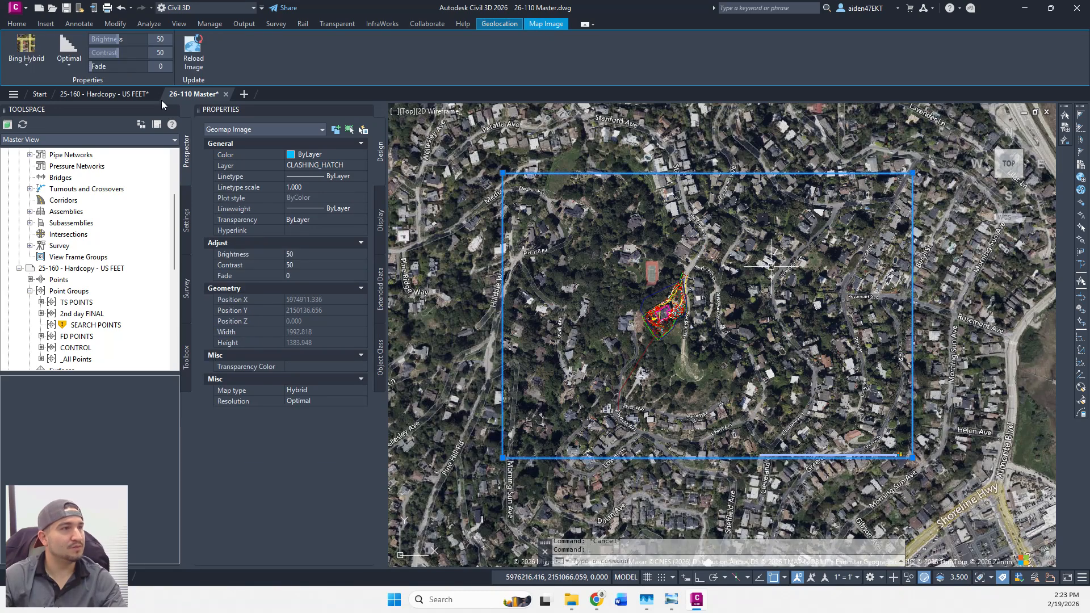
click(69, 65)
click(85, 85)
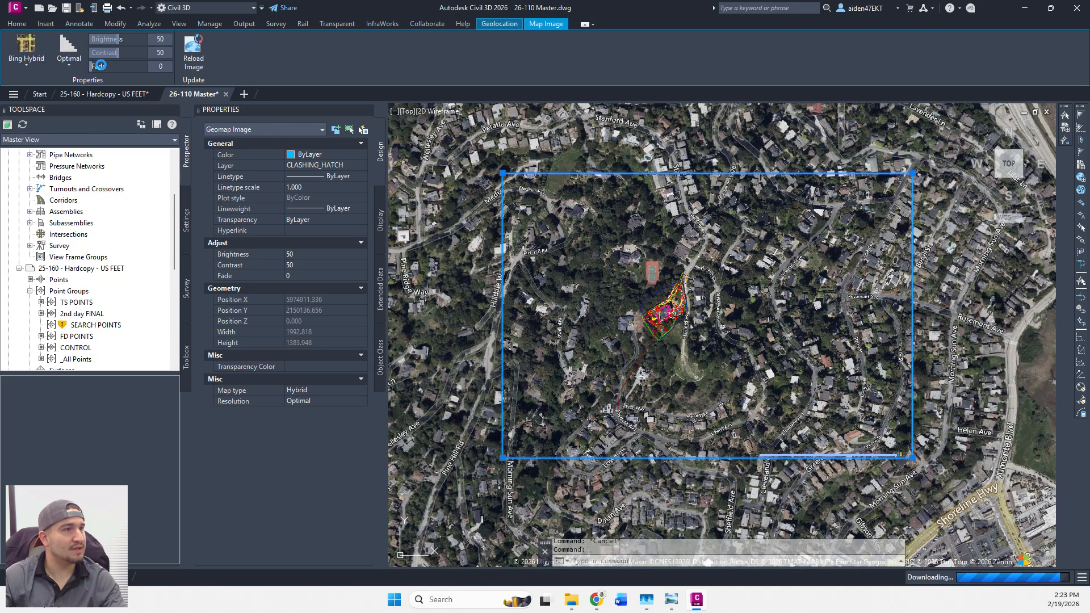
scroll(703, 327, up, 8)
scroll(703, 326, down, 5)
scroll(675, 330, up, 8)
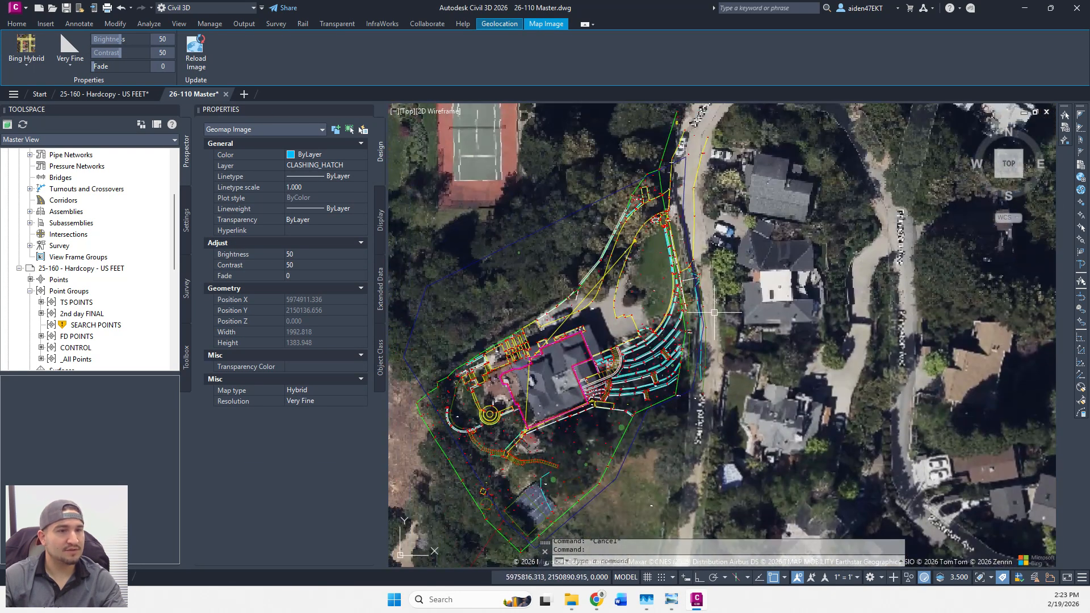
scroll(673, 328, down, 8)
scroll(681, 306, up, 2)
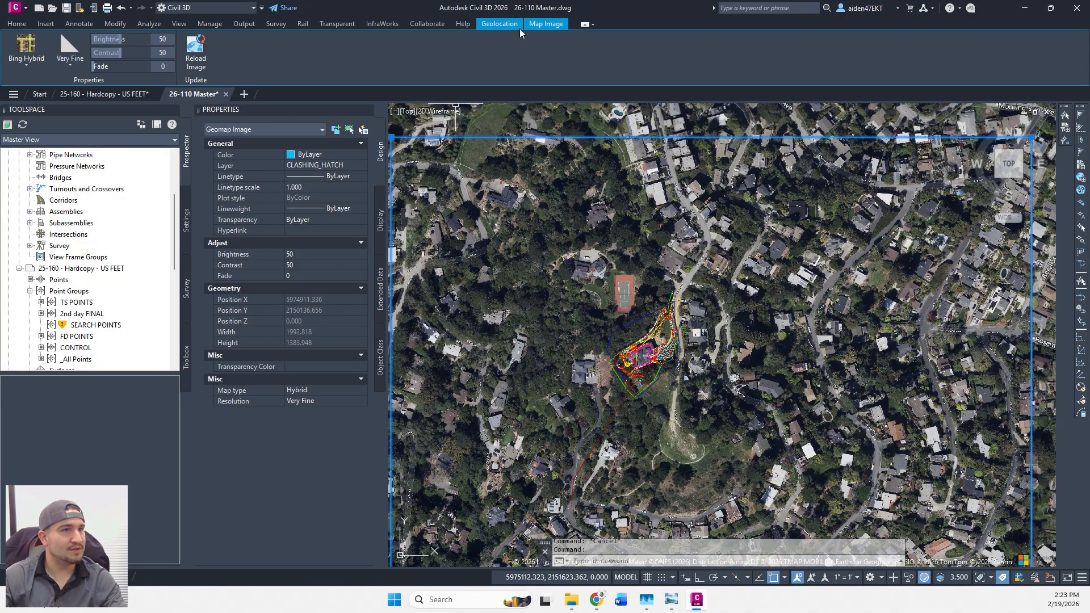
Review the map image from the geolocation tools, then clear its selection.
click(500, 24)
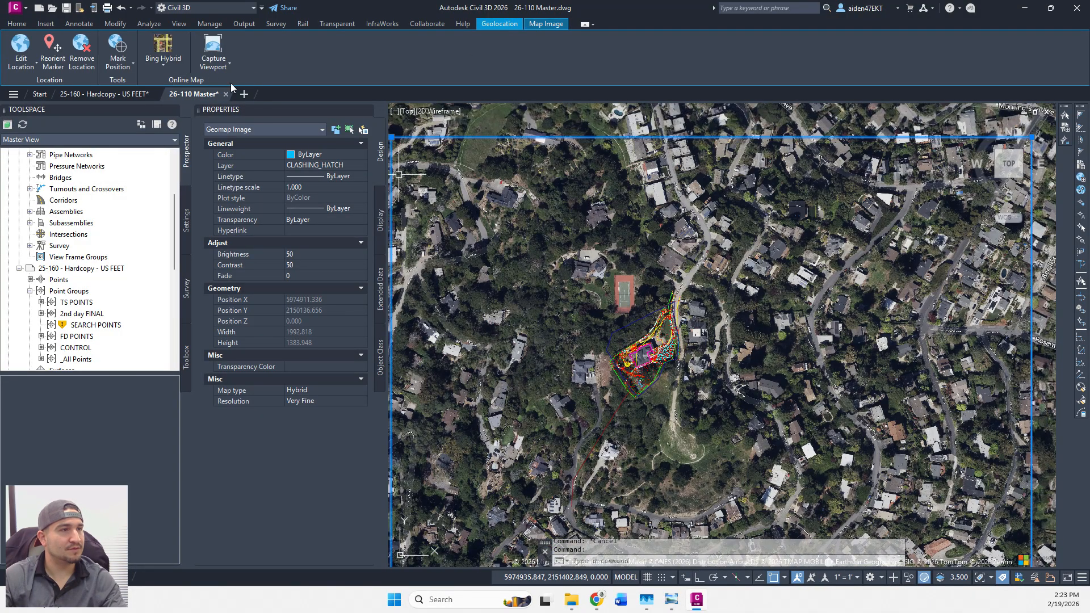
scroll(685, 356, down, 2)
key(Escape)
click(702, 215)
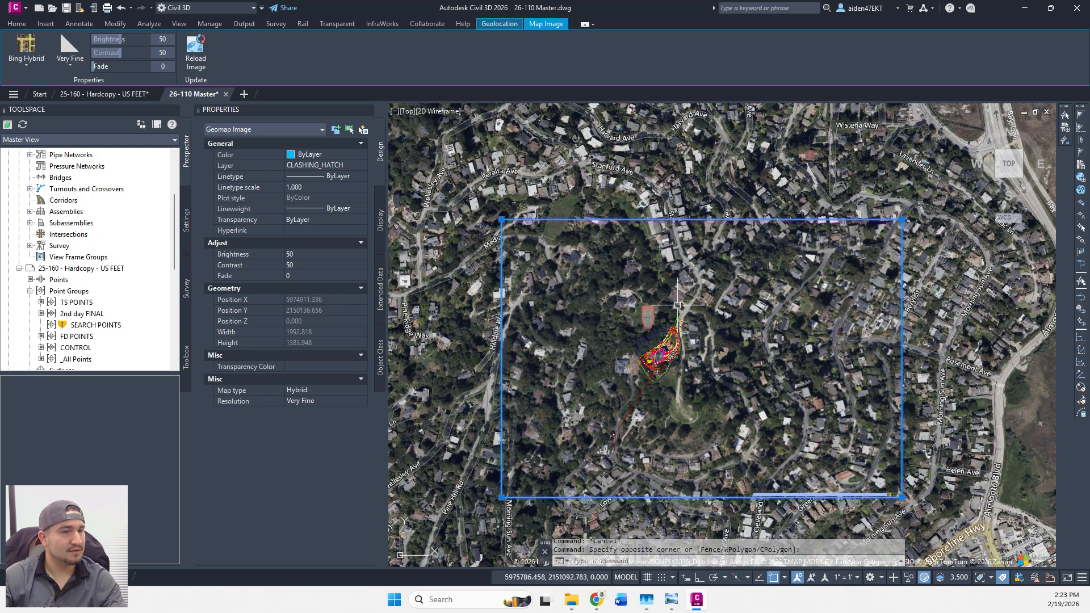
scroll(677, 305, up, 8)
key(Escape)
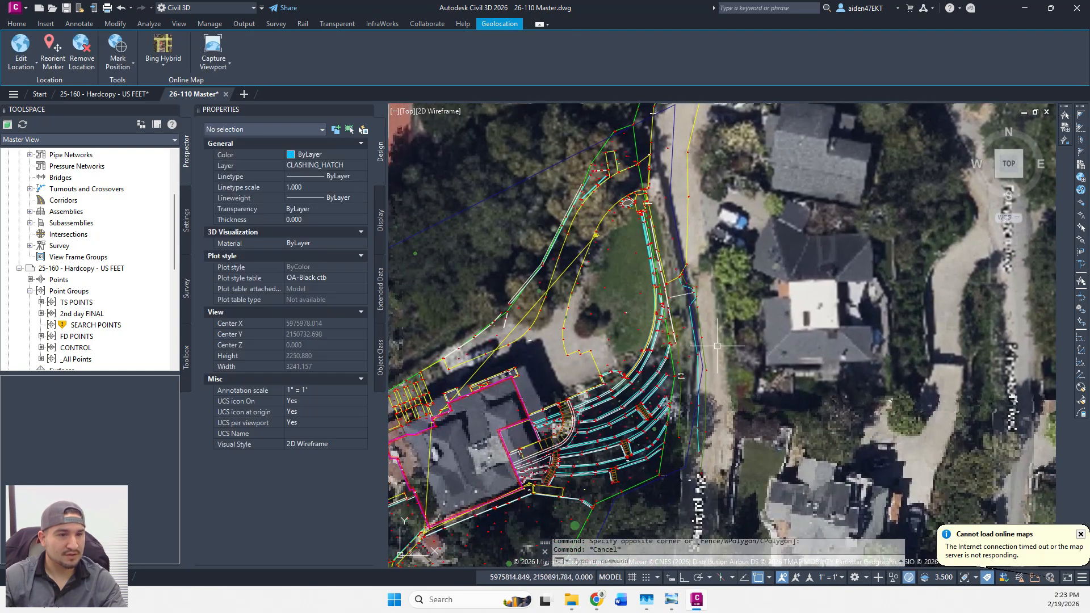
scroll(717, 346, up, 8)
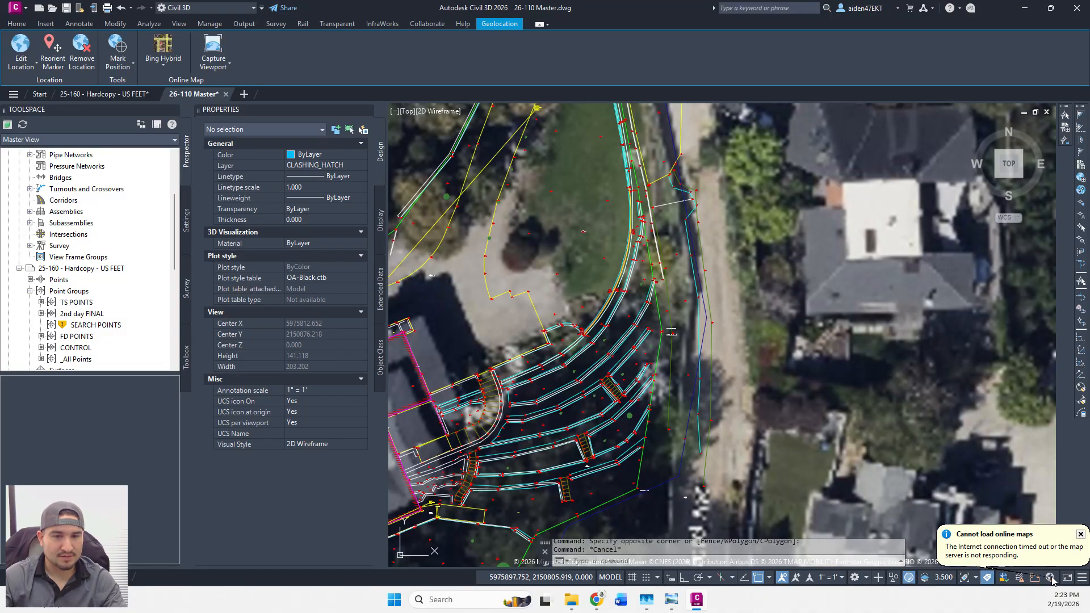
click(1079, 534)
scroll(745, 438, up, 2)
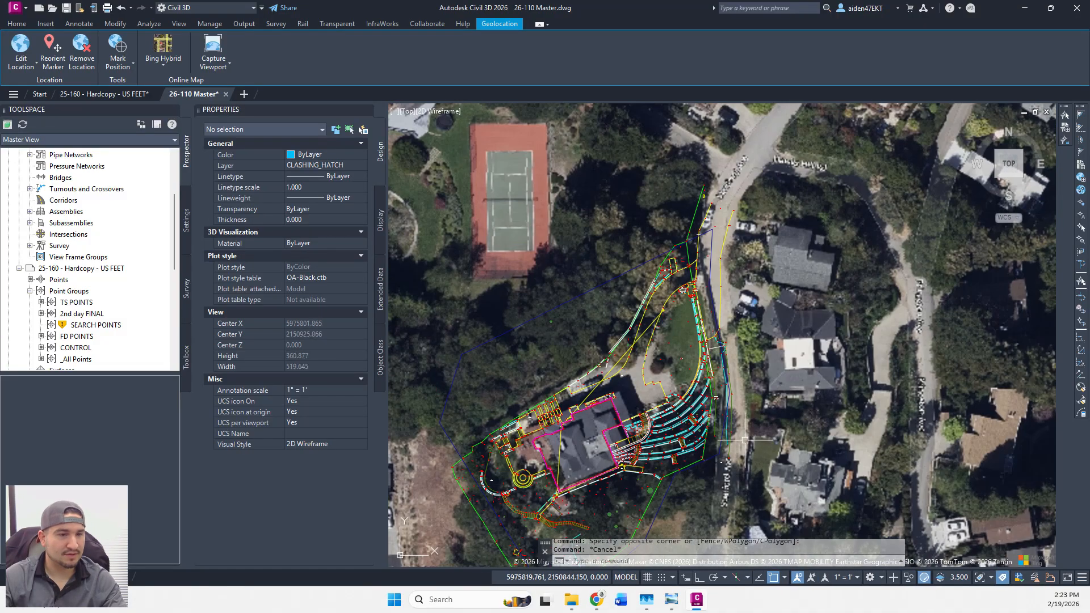
click(1079, 534)
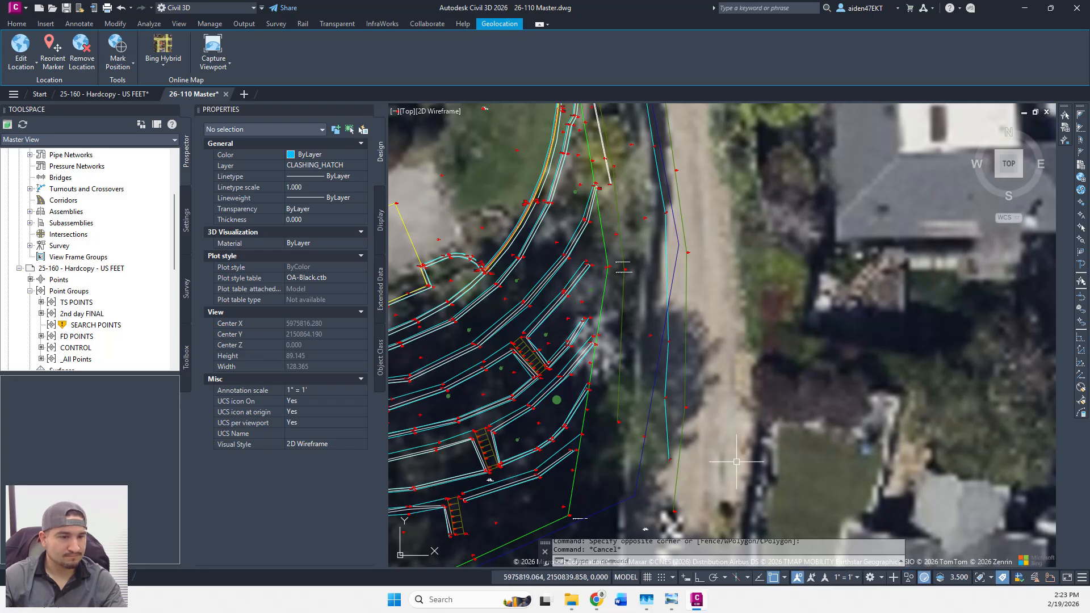
middle_drag(734, 460, 770, 379)
scroll(760, 378, down, 2)
middle_drag(757, 321, 759, 334)
scroll(744, 280, up, 8)
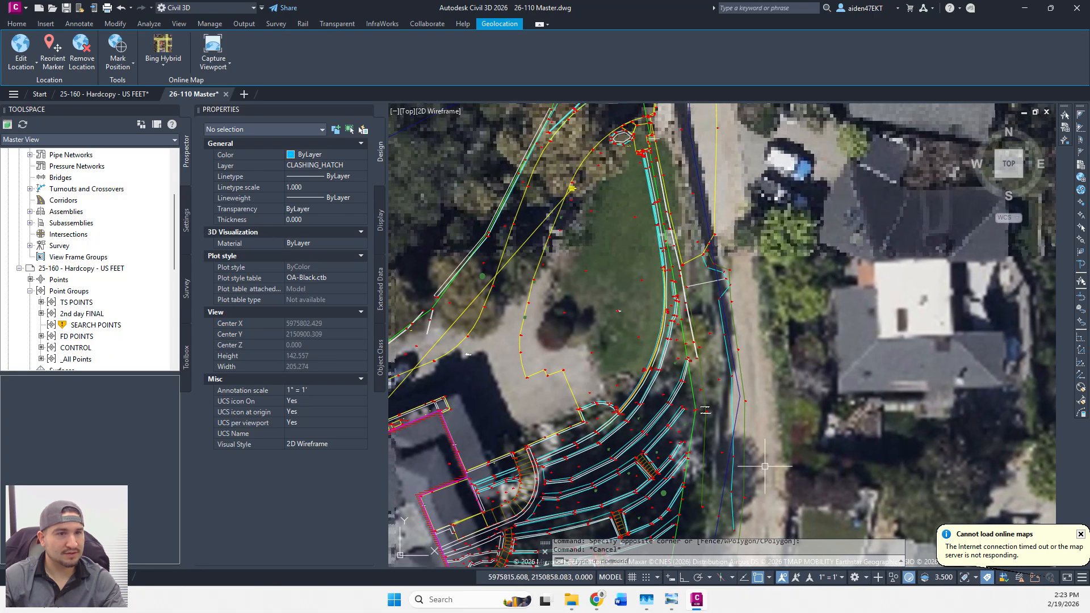
scroll(744, 280, up, 4)
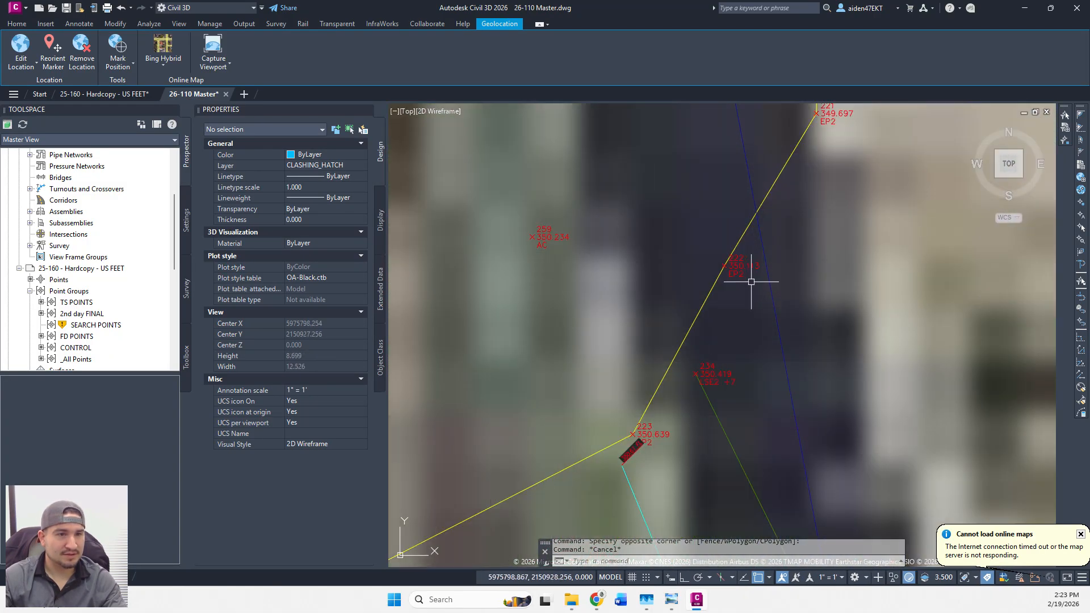
scroll(739, 282, down, 3)
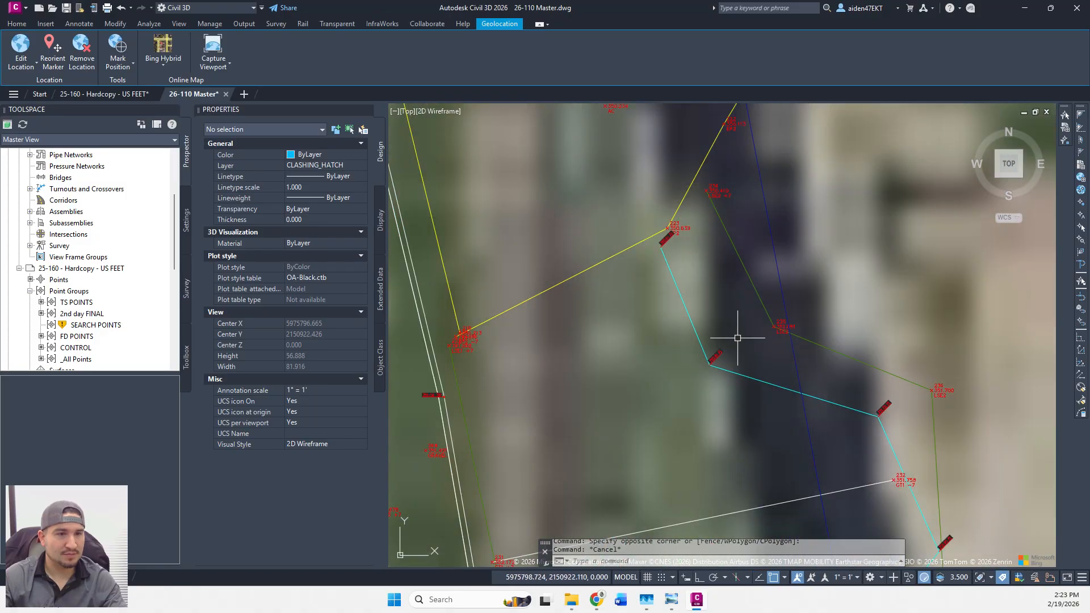
scroll(725, 356, down, 10)
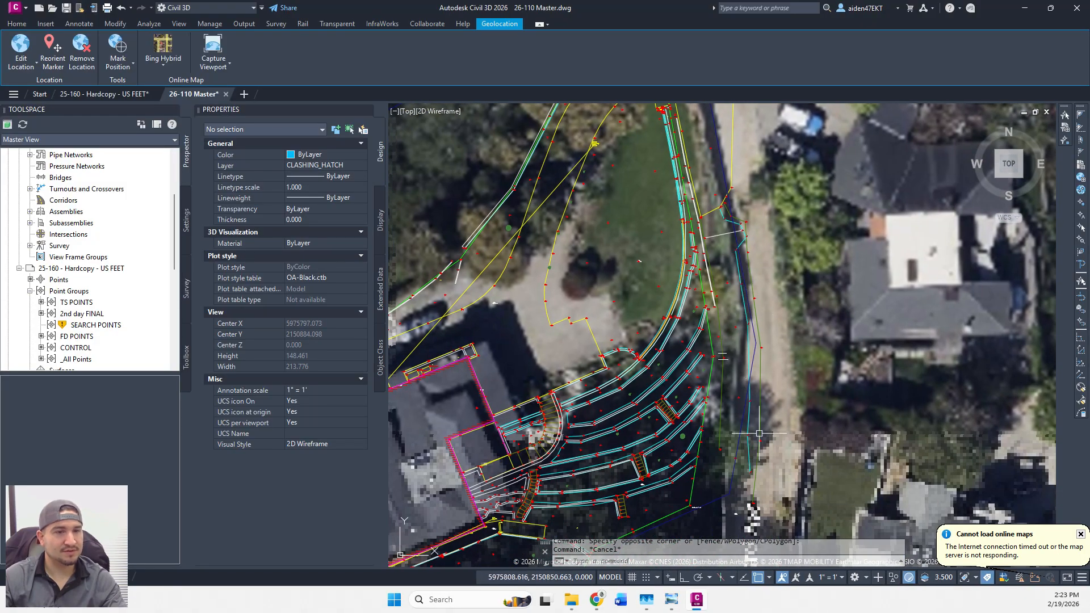
scroll(761, 380, up, 8)
scroll(752, 363, down, 6)
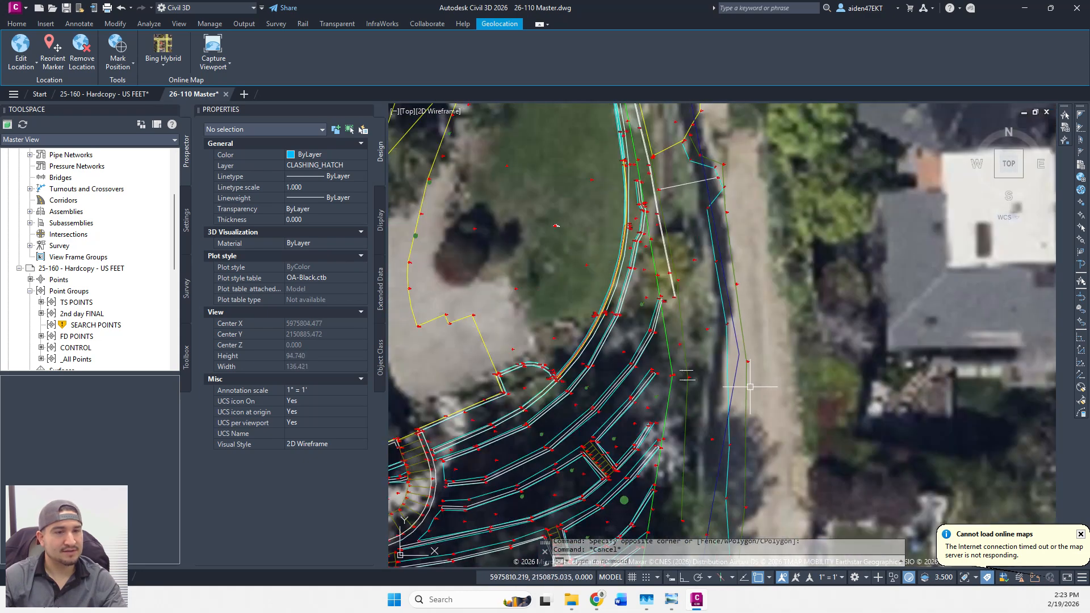
scroll(750, 387, down, 2)
mouse_move(752, 325)
middle_down()
mouse_move(758, 421)
mouse_move(764, 400)
mouse_move(757, 391)
mouse_move(740, 454)
middle_up()
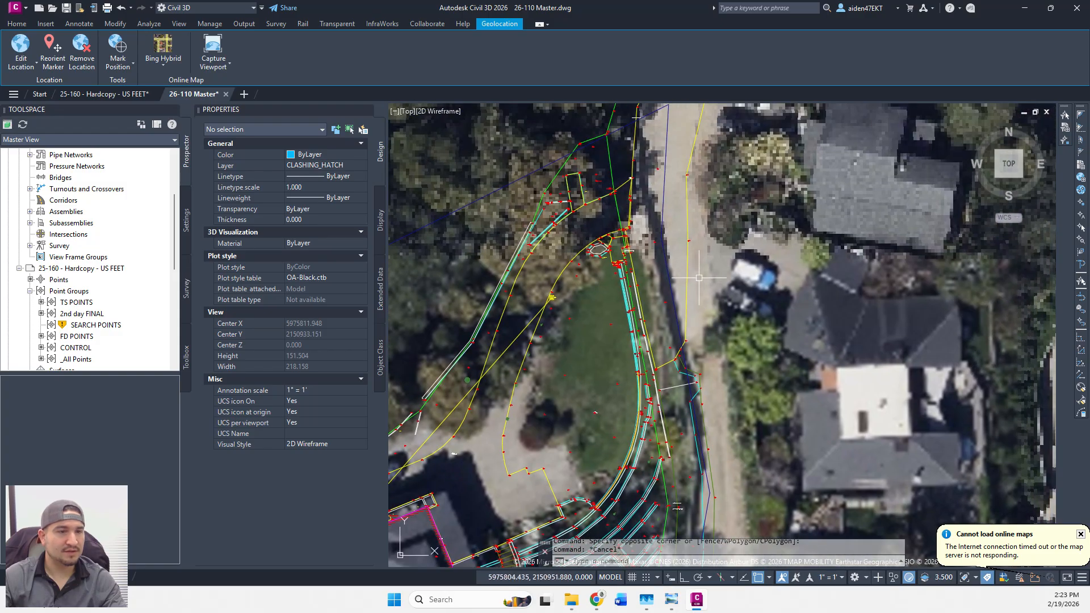
scroll(699, 347, up, 4)
scroll(678, 373, down, 2)
middle_drag(680, 375, 674, 236)
middle_drag(685, 531, 685, 348)
scroll(694, 353, down, 2)
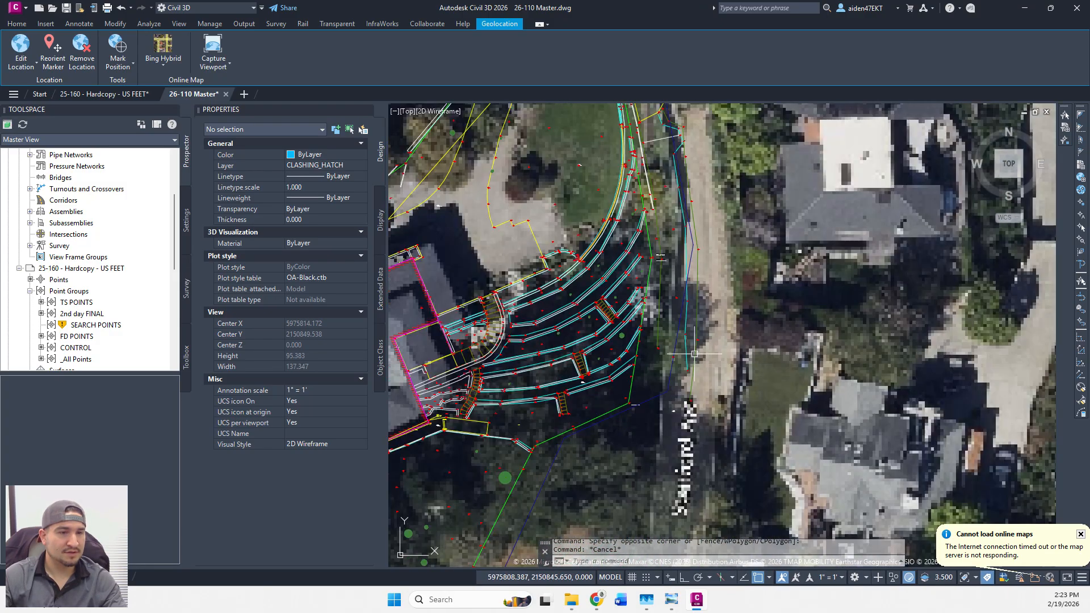
scroll(694, 353, down, 4)
middle_drag(698, 214, 704, 352)
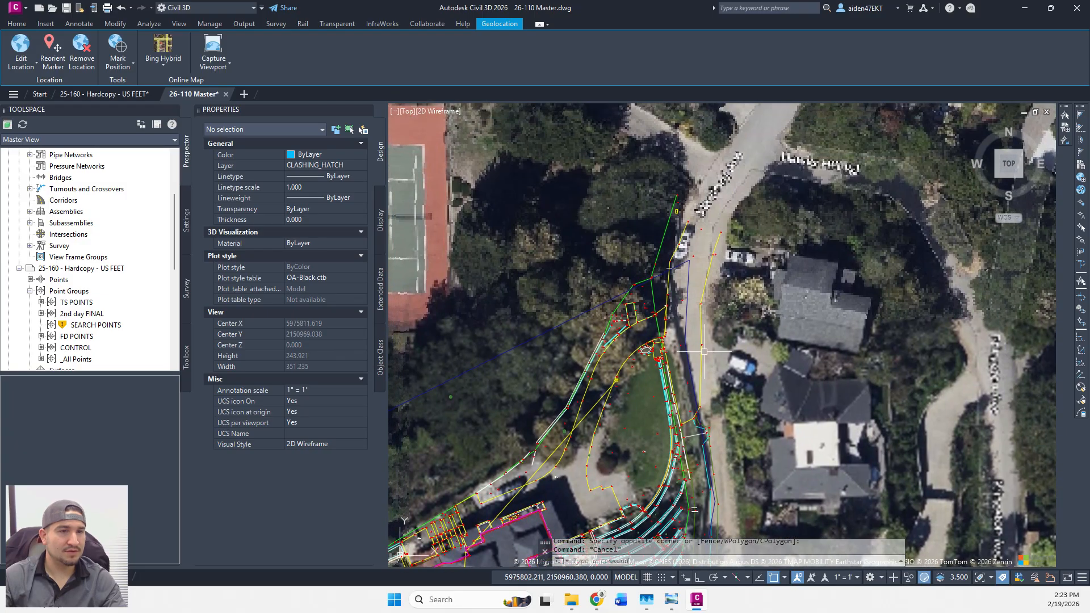
scroll(714, 227, down, 2)
middle_drag(615, 258, 795, 187)
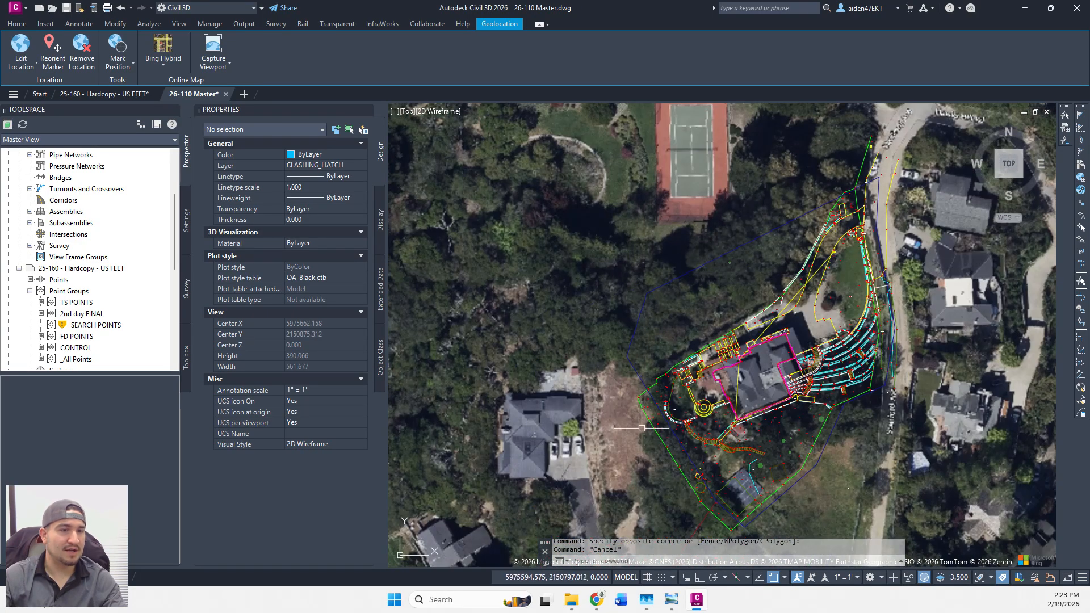
scroll(683, 462, up, 4)
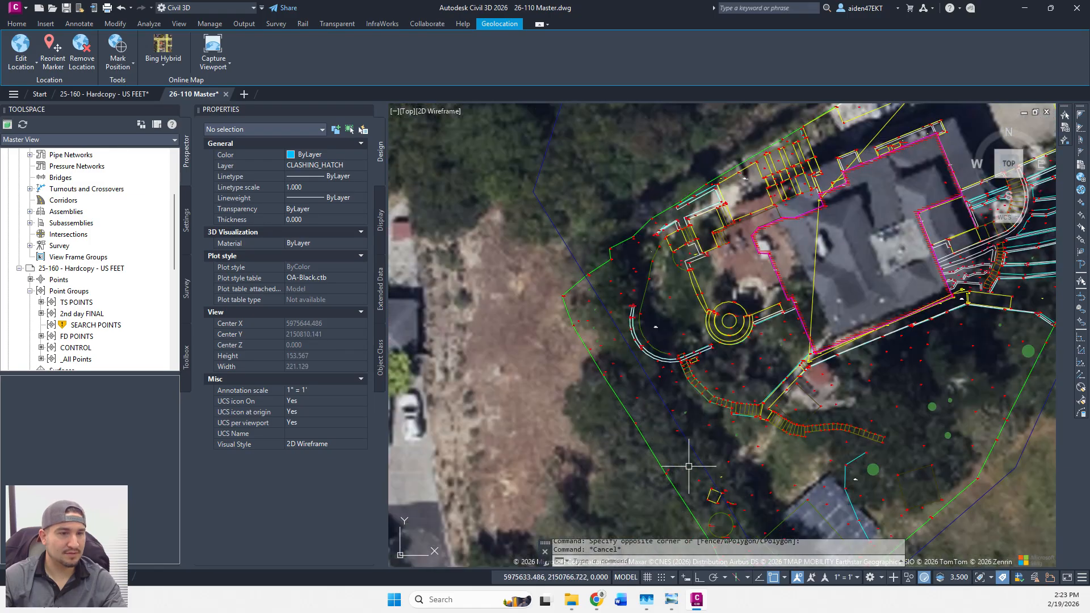
middle_drag(691, 463, 674, 320)
scroll(676, 343, down, 2)
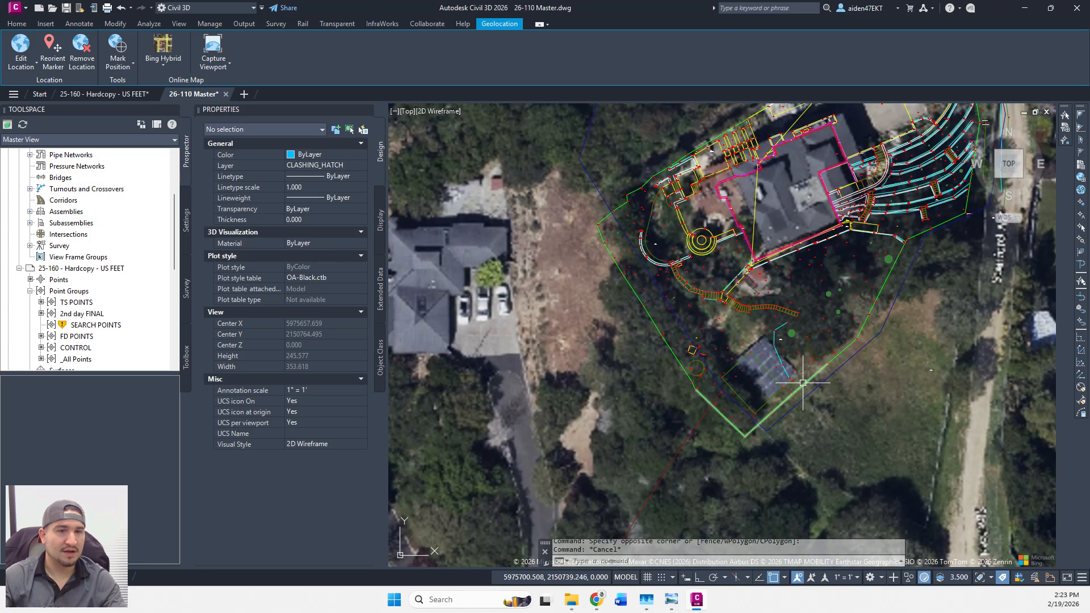
middle_drag(826, 273, 649, 461)
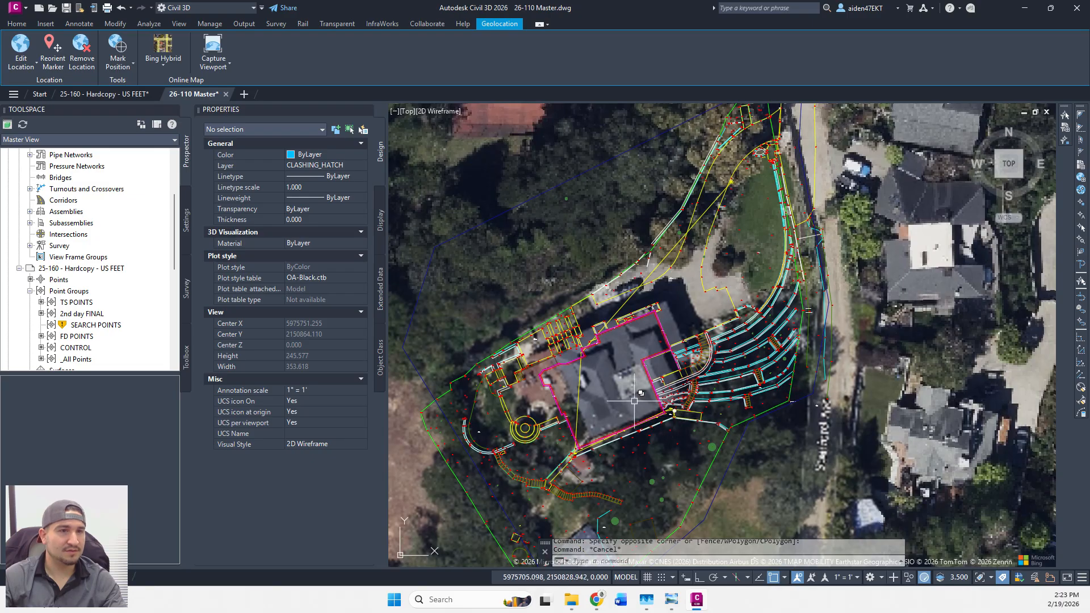
scroll(642, 393, up, 8)
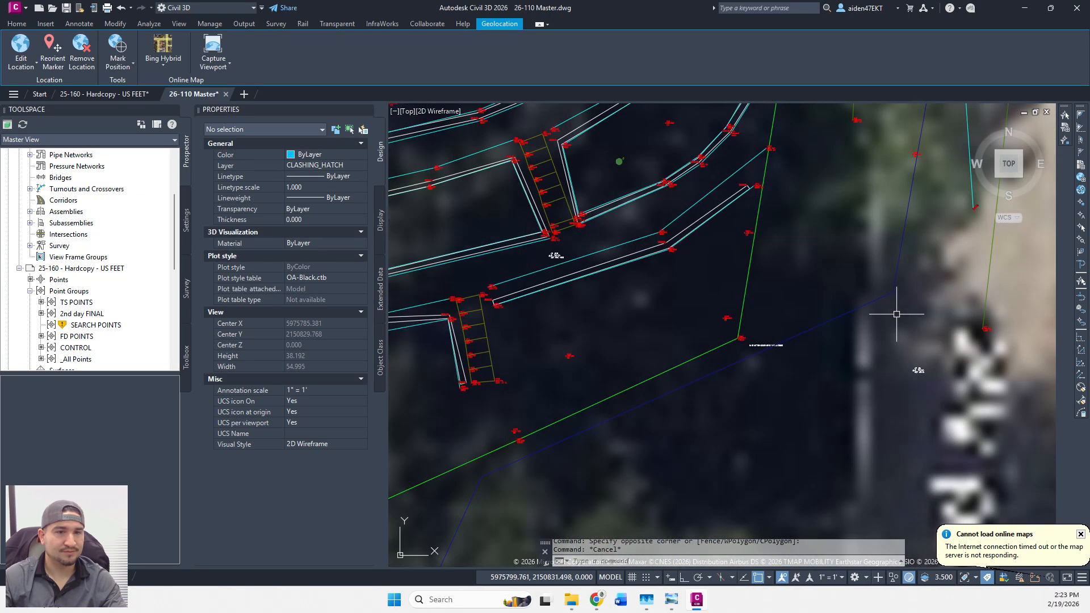
scroll(784, 340, up, 6)
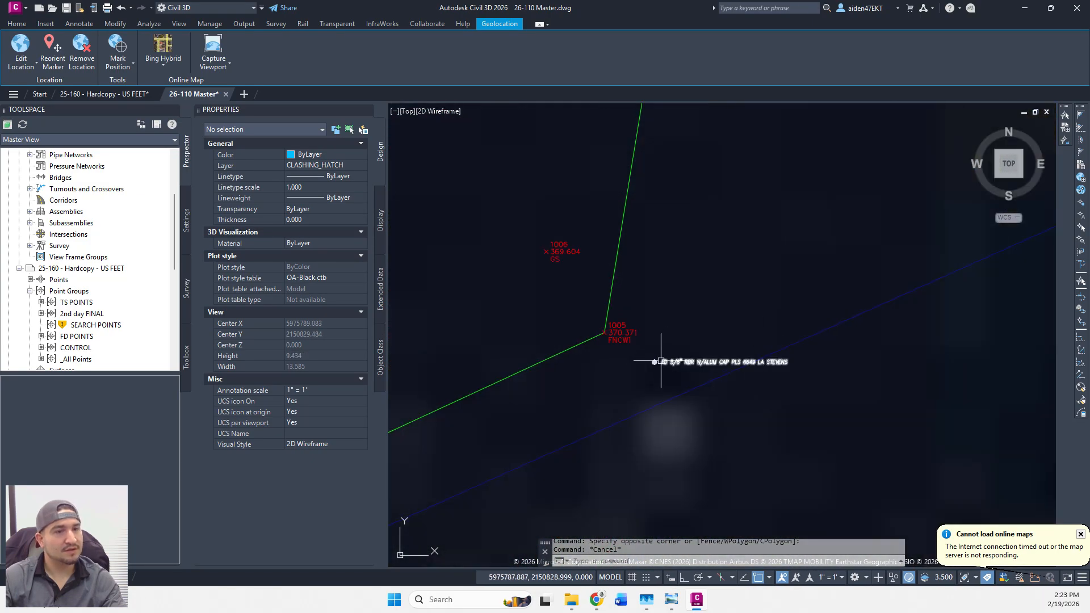
scroll(690, 383, down, 10)
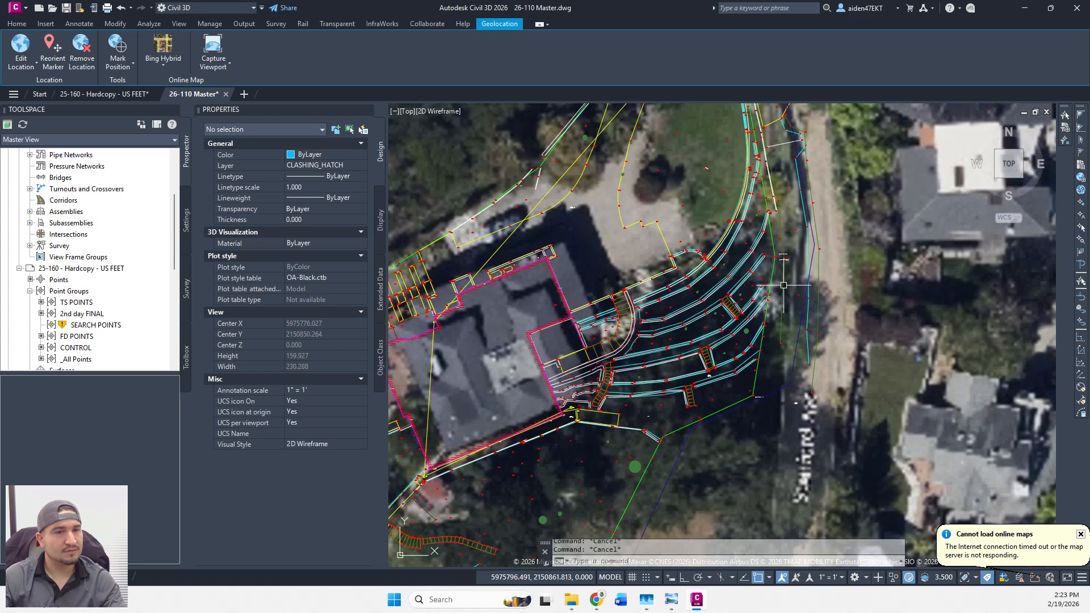
scroll(755, 378, up, 8)
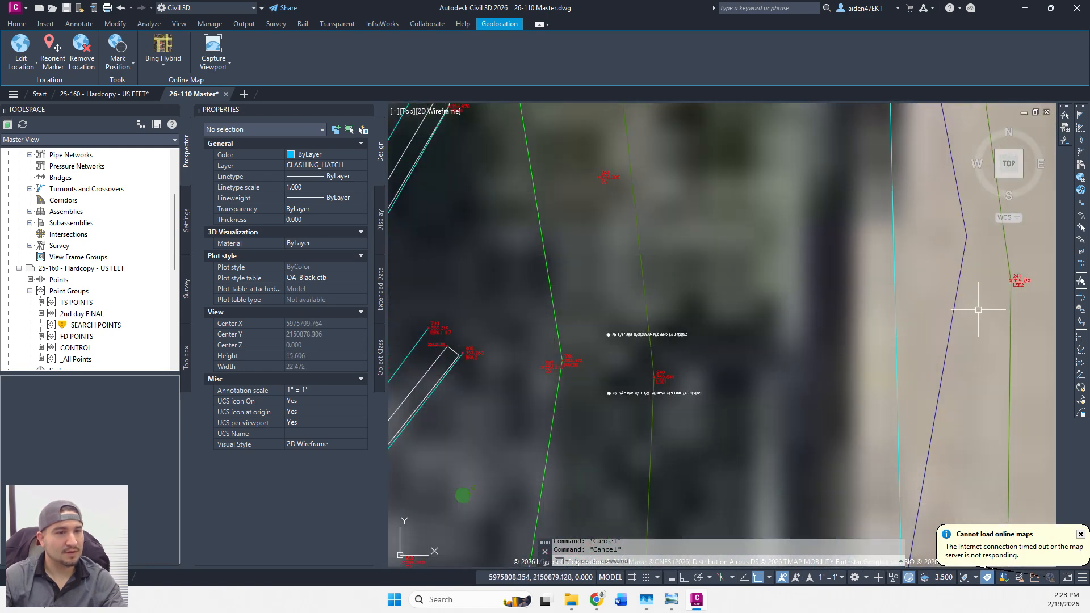
click(959, 291)
key(Escape)
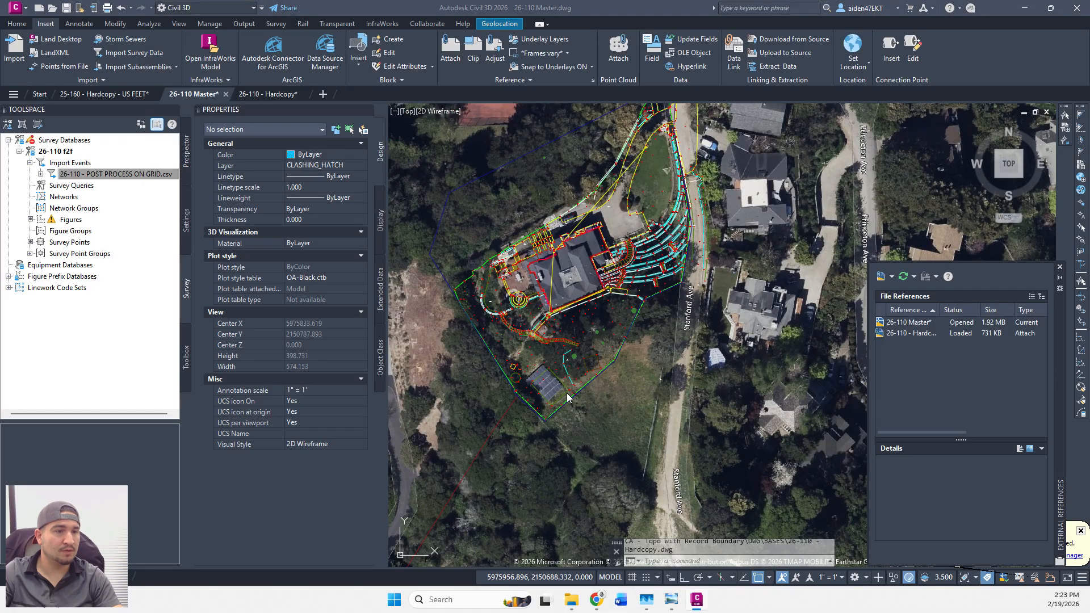
scroll(561, 406, up, 2)
middle_drag(476, 304, 499, 344)
middle_drag(723, 261, 686, 368)
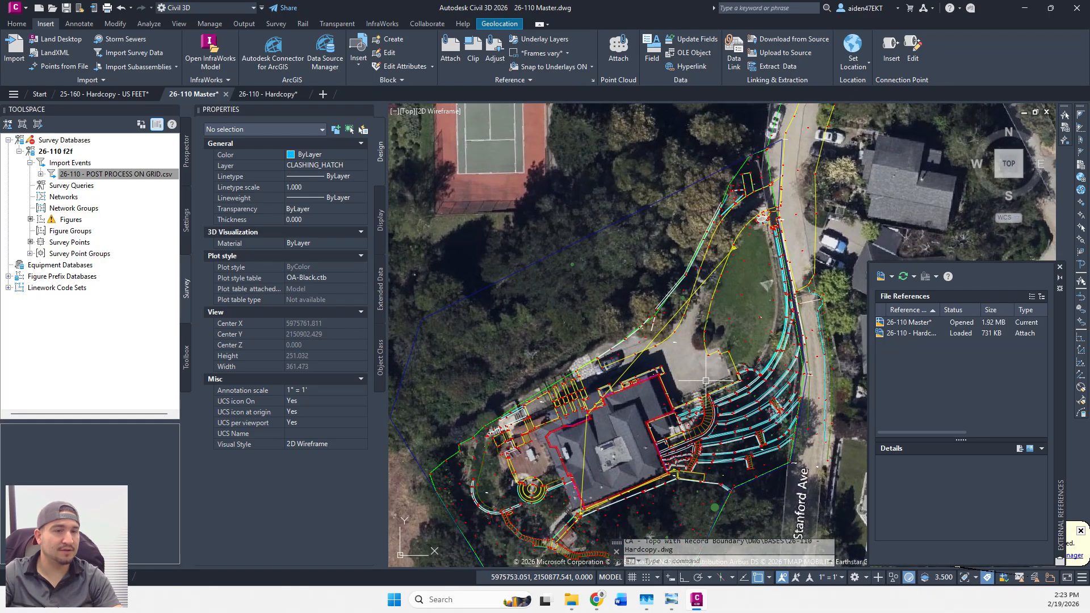
scroll(703, 381, up, 4)
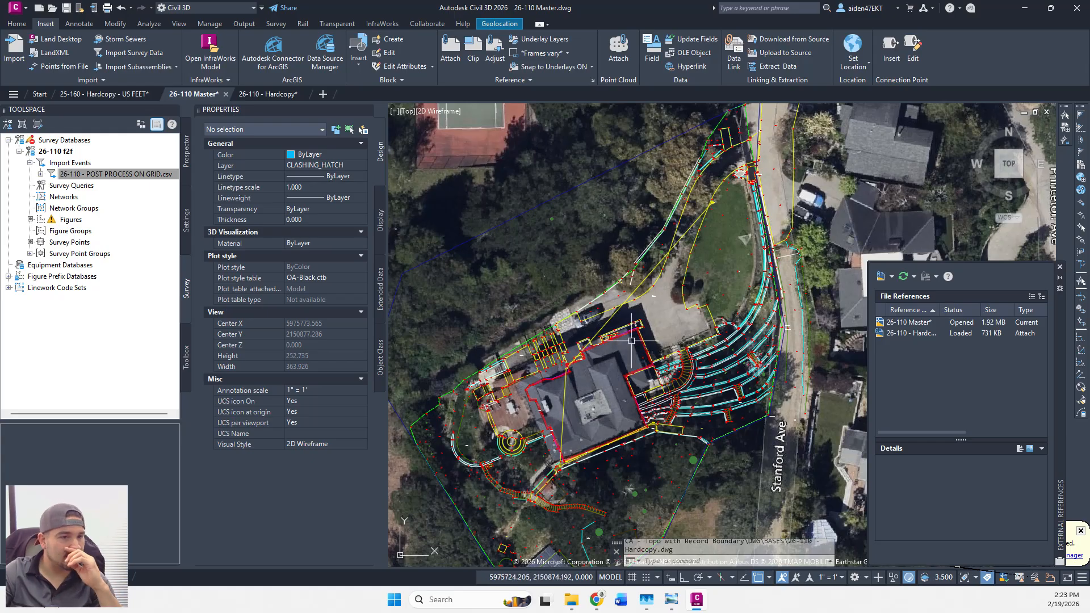
scroll(689, 349, down, 2)
scroll(688, 348, down, 2)
middle_drag(744, 309, 677, 391)
scroll(709, 298, up, 4)
scroll(713, 301, down, 4)
scroll(722, 298, up, 2)
scroll(722, 299, down, 2)
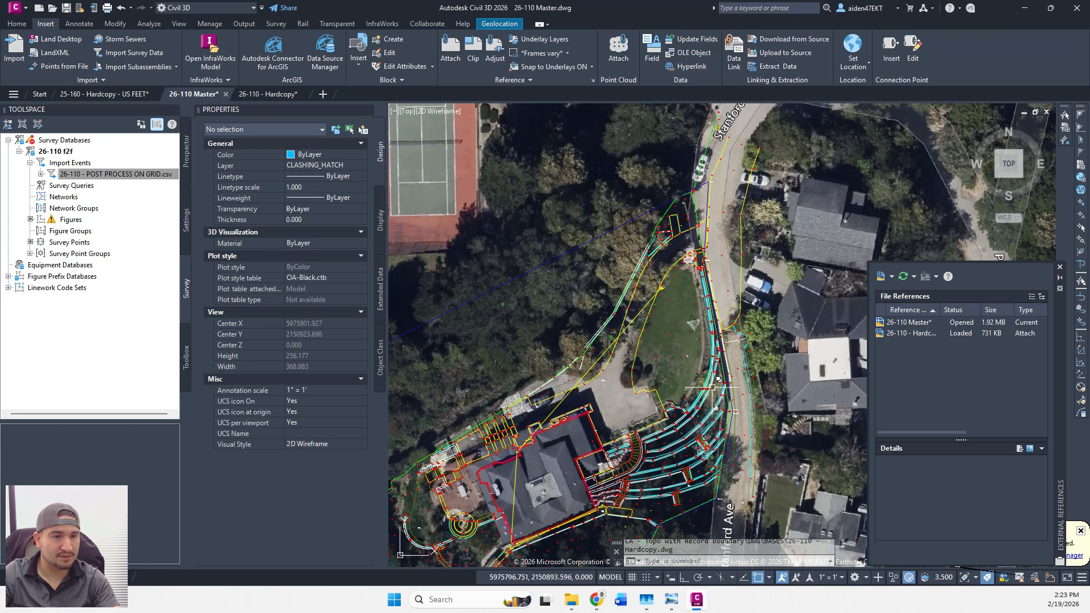
middle_drag(648, 398, 715, 307)
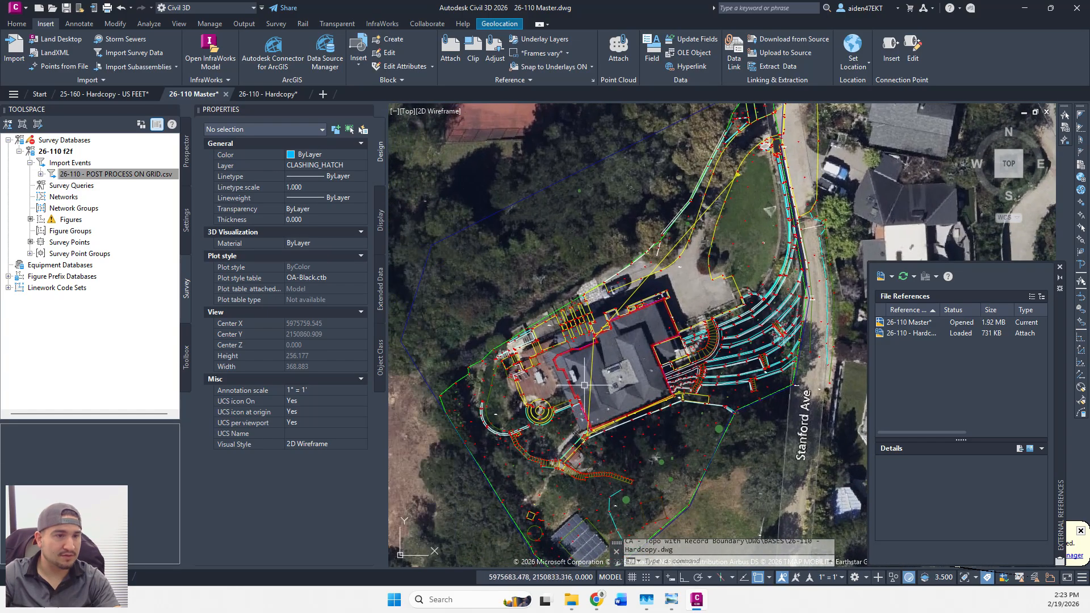
middle_drag(561, 284, 587, 352)
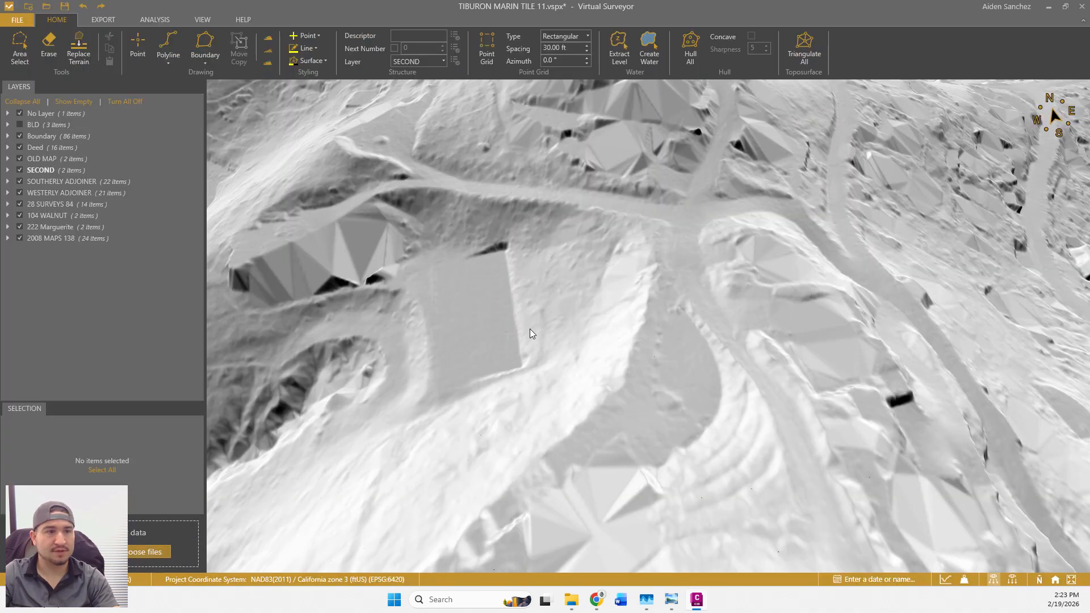
drag(702, 377, 683, 376)
mouse_move(682, 376)
middle_down()
mouse_move(665, 404)
mouse_move(642, 381)
mouse_move(644, 371)
mouse_move(675, 373)
mouse_move(641, 376)
mouse_move(644, 361)
mouse_move(693, 352)
mouse_move(670, 426)
mouse_move(643, 407)
mouse_move(637, 357)
mouse_move(613, 365)
mouse_move(617, 404)
mouse_move(686, 415)
mouse_move(643, 389)
mouse_move(639, 412)
mouse_move(655, 313)
mouse_move(642, 314)
mouse_move(635, 195)
mouse_move(589, 554)
mouse_move(580, 472)
mouse_move(557, 450)
mouse_move(563, 474)
mouse_move(585, 453)
mouse_move(608, 458)
mouse_move(576, 453)
mouse_move(587, 454)
middle_up()
click(424, 61)
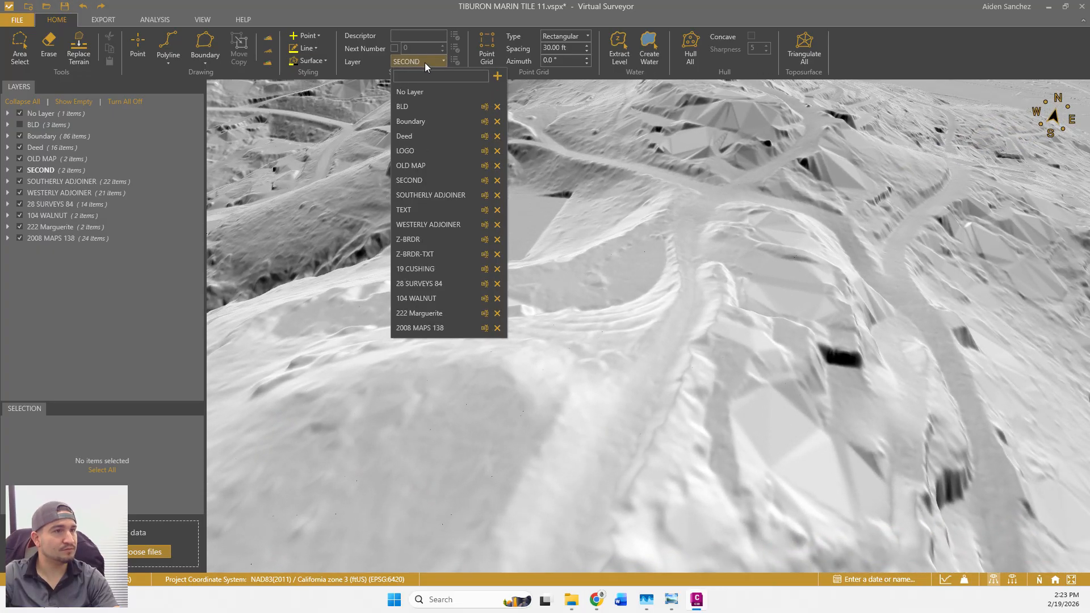
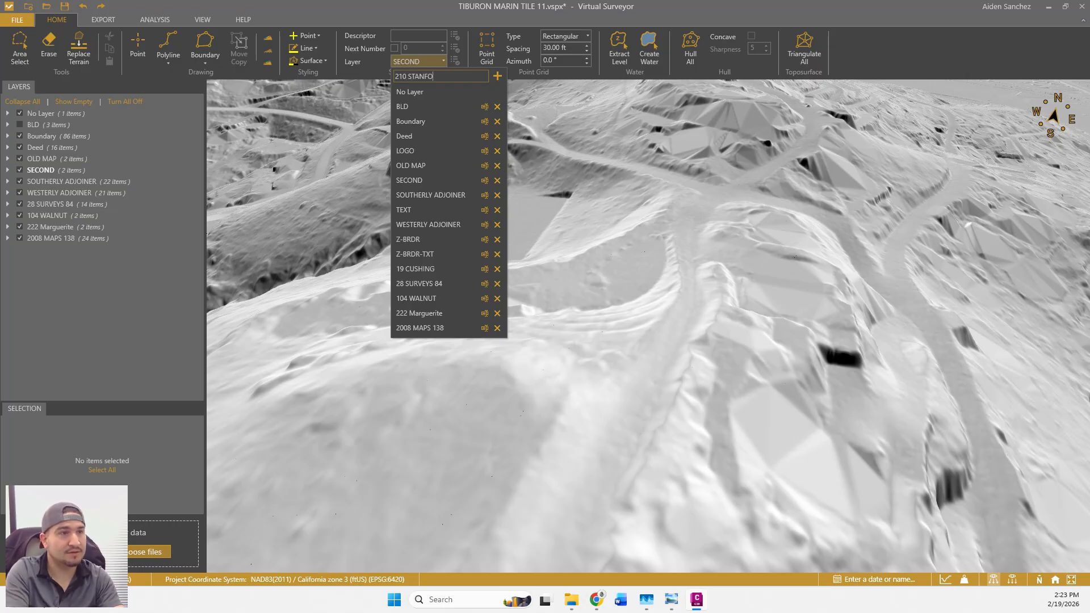
key(Return)
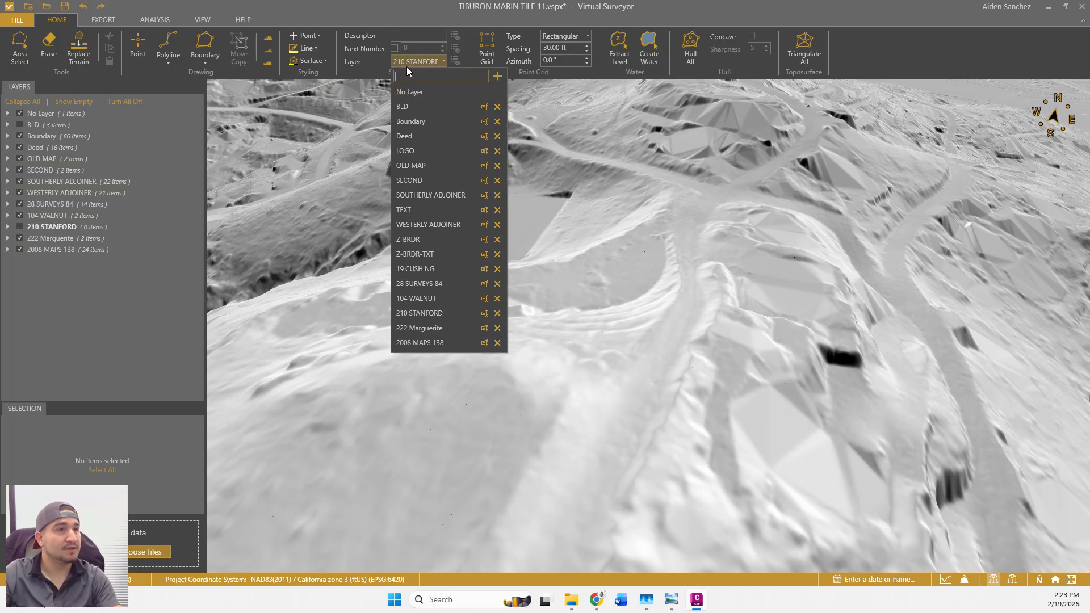
click(200, 57)
click(217, 78)
Place boundary vertices up the first road edge to where the road bends.
drag(605, 452, 581, 436)
mouse_move(580, 437)
middle_down()
mouse_move(550, 436)
mouse_move(597, 434)
middle_up()
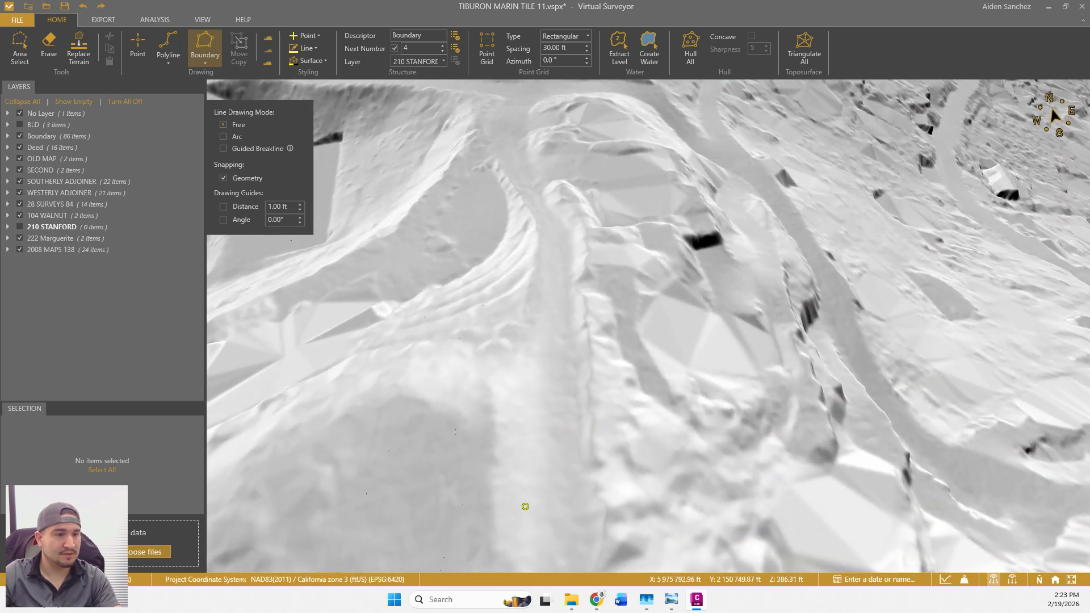
click(584, 505)
scroll(591, 446, up, 3)
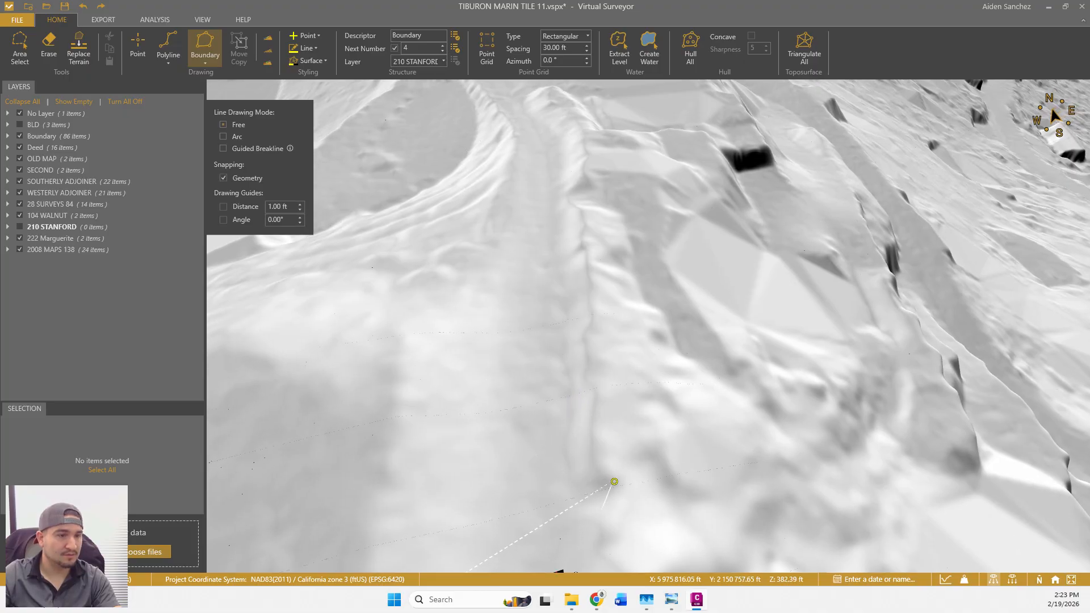
click(620, 394)
click(605, 302)
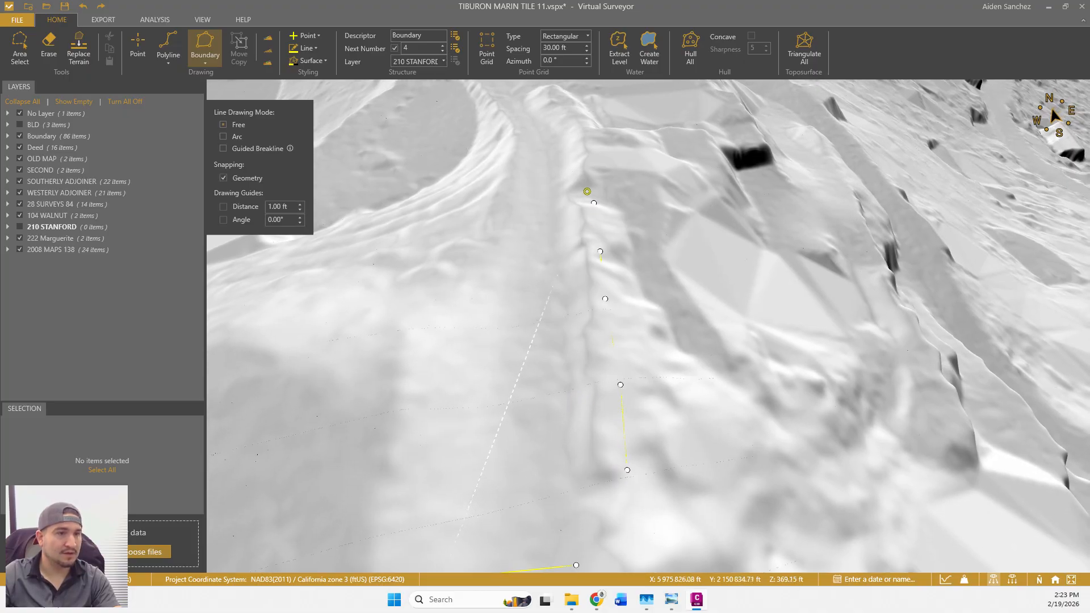
drag(586, 193, 621, 452)
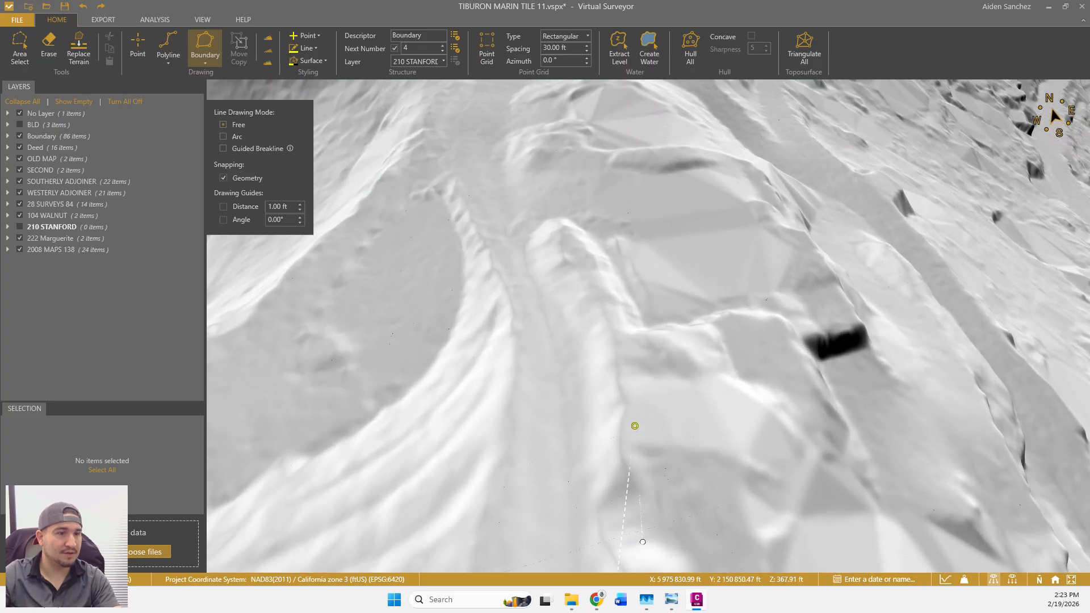
click(627, 350)
click(600, 284)
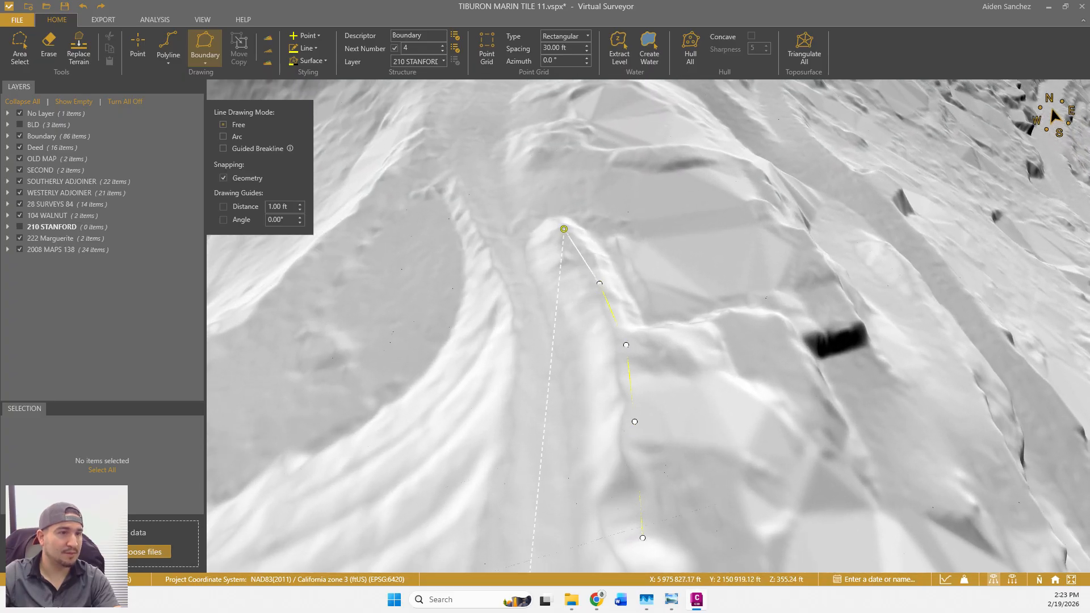
click(539, 197)
drag(535, 161, 569, 440)
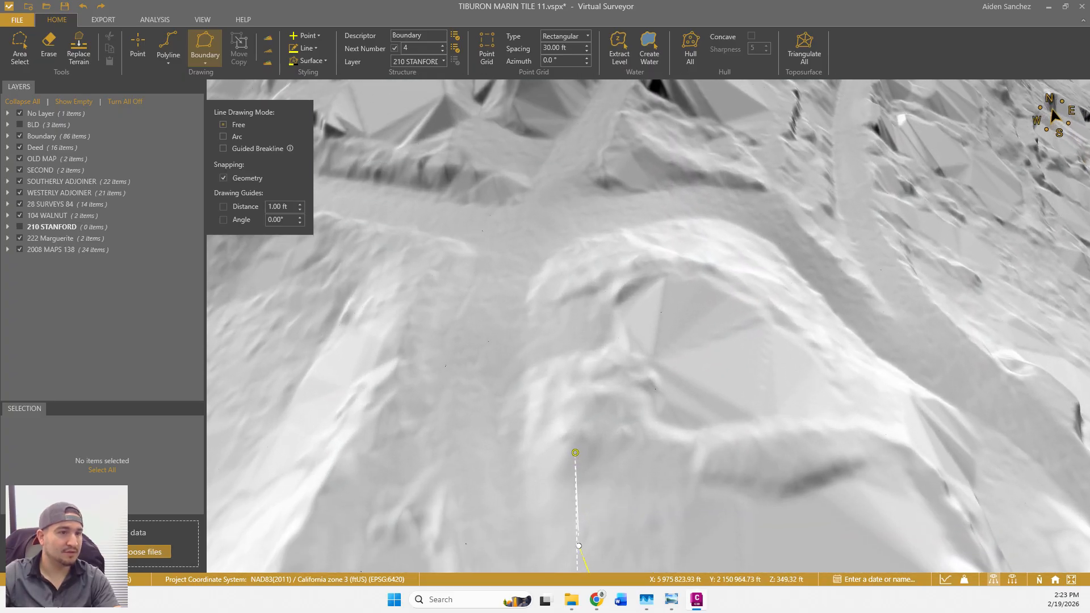
click(558, 388)
click(555, 330)
click(557, 299)
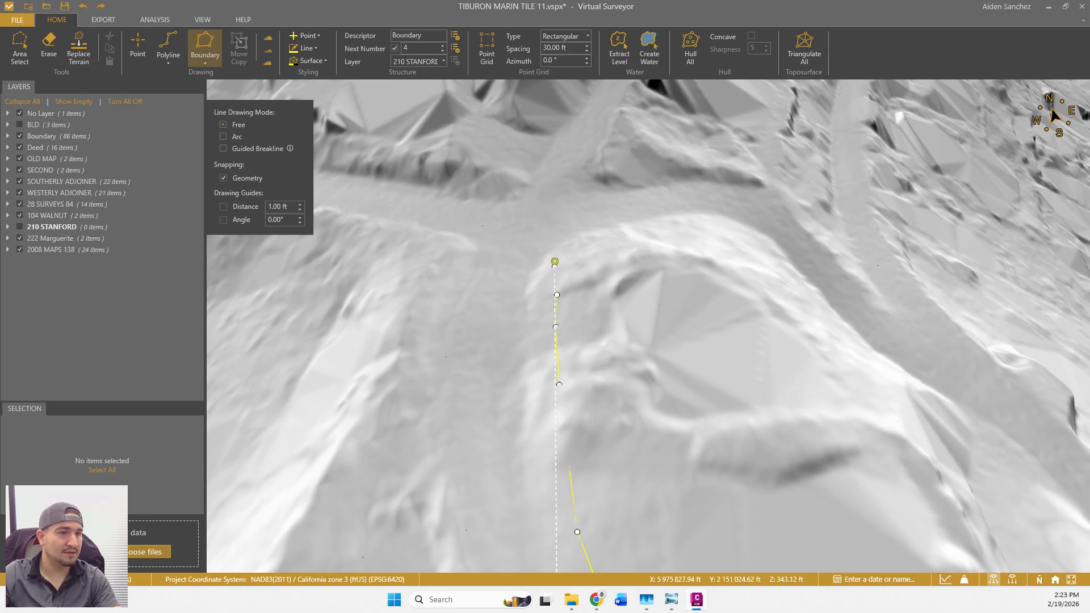
click(482, 249)
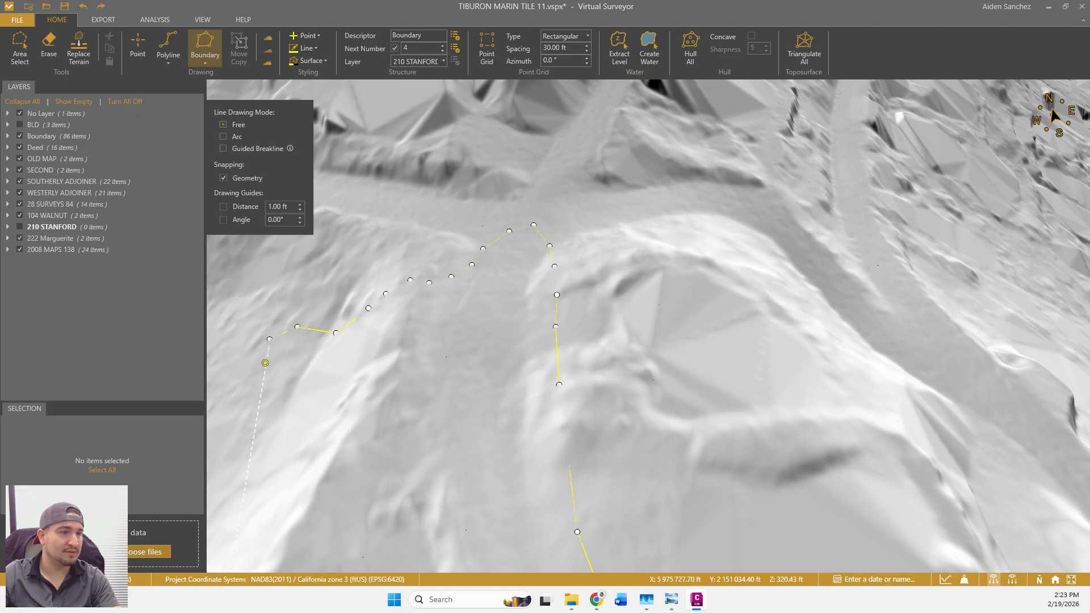
Continue placing boundary vertices along the next stretch of road.
drag(267, 357, 651, 236)
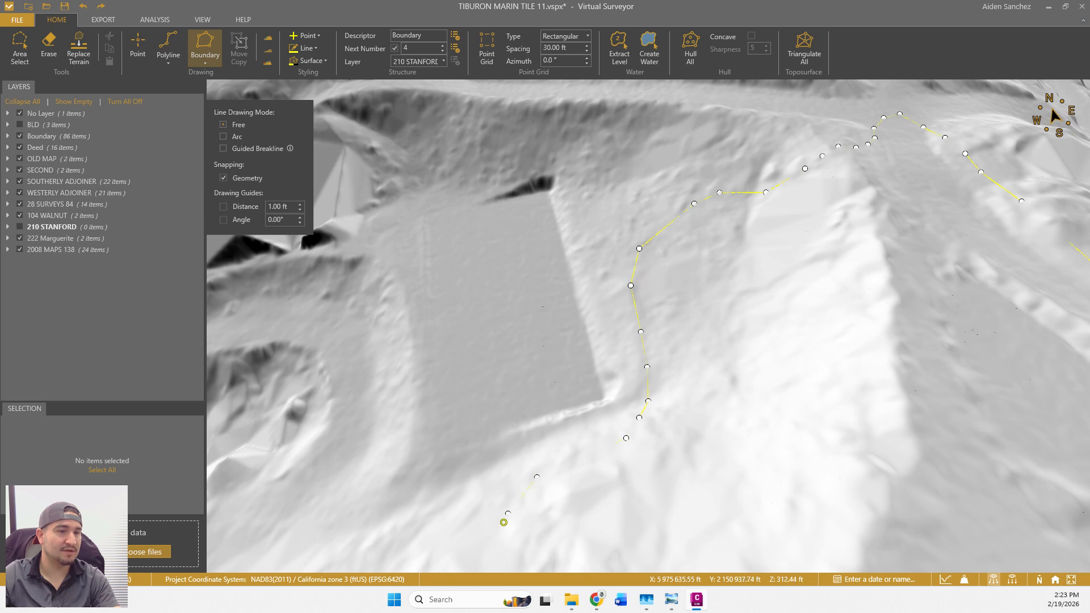
drag(504, 522, 679, 294)
click(687, 295)
click(678, 325)
click(678, 359)
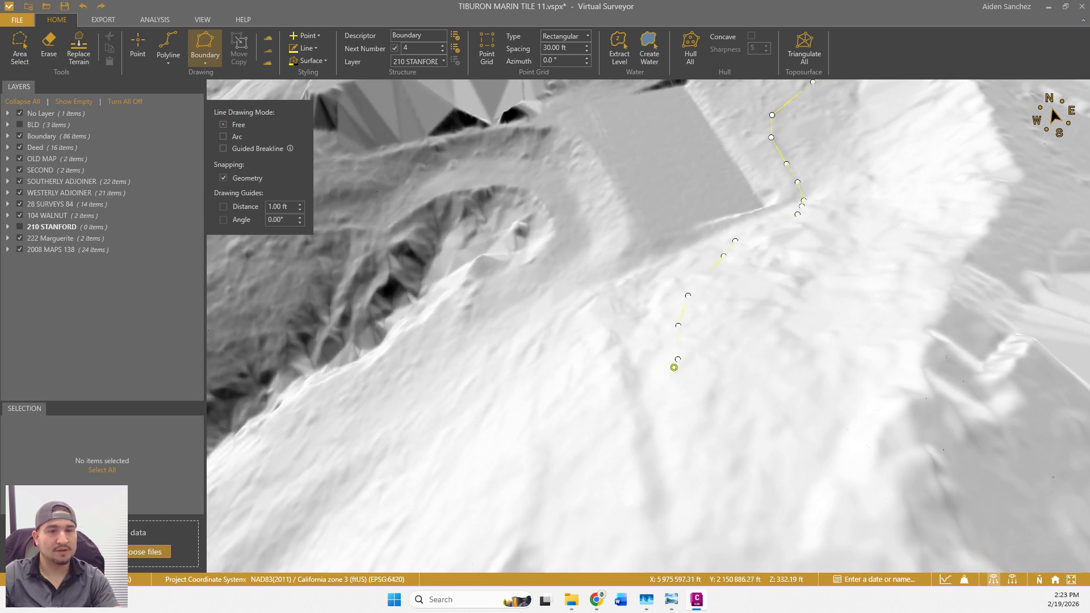
scroll(673, 368, down, 2)
drag(672, 379, 642, 406)
click(647, 407)
click(675, 375)
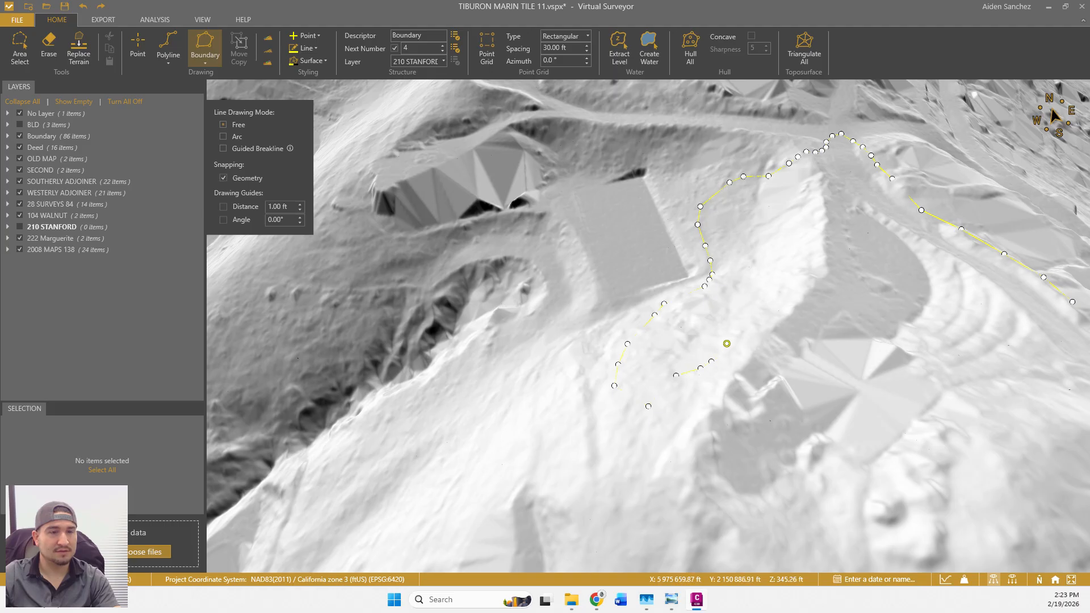
scroll(748, 331, up, 3)
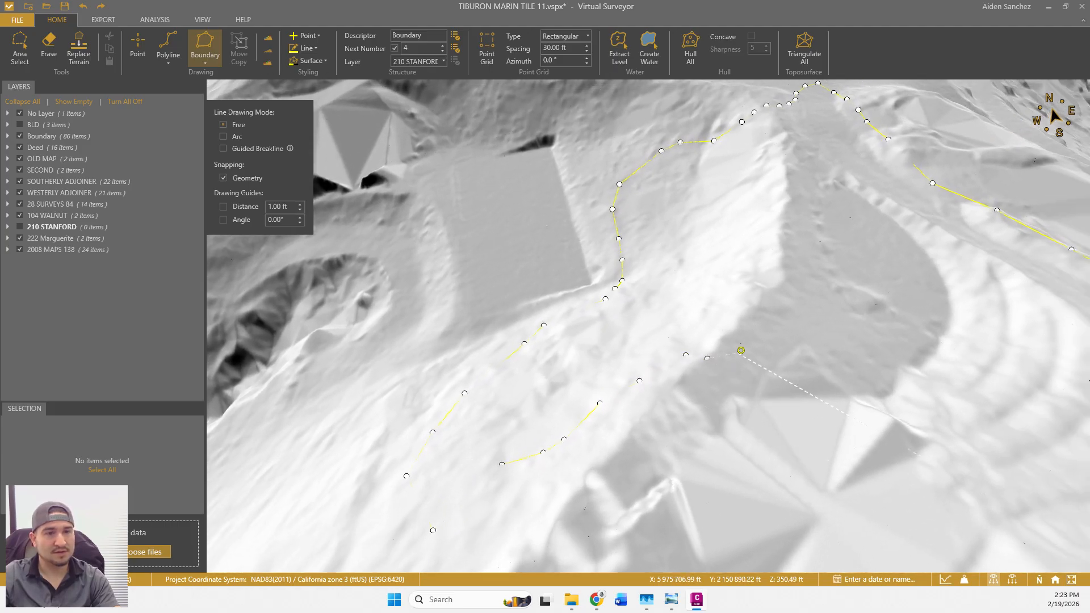
Trace vertices back along the opposite road edge.
click(740, 350)
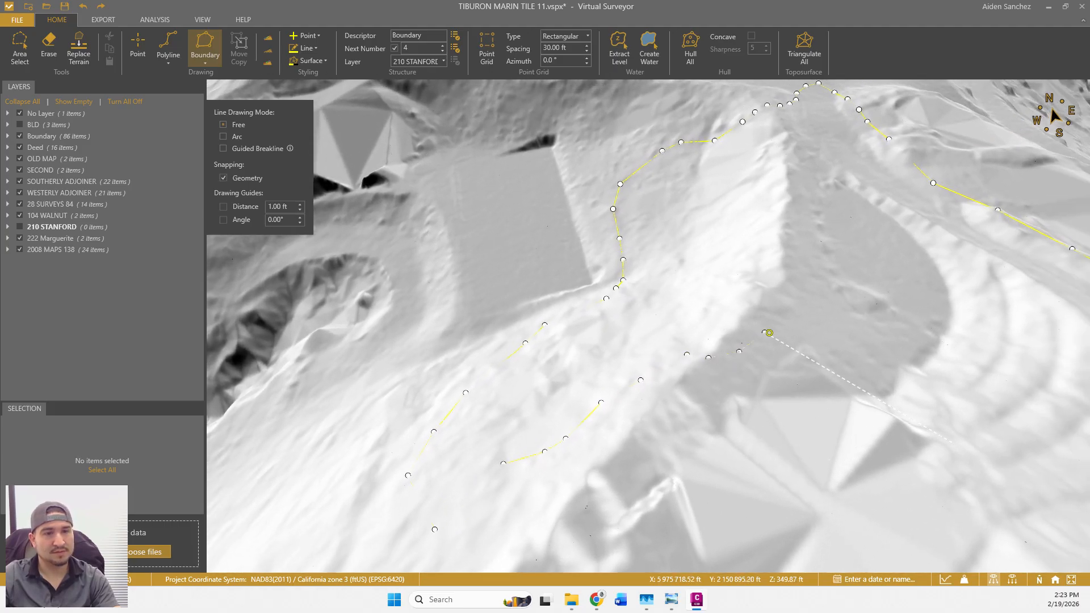
click(820, 306)
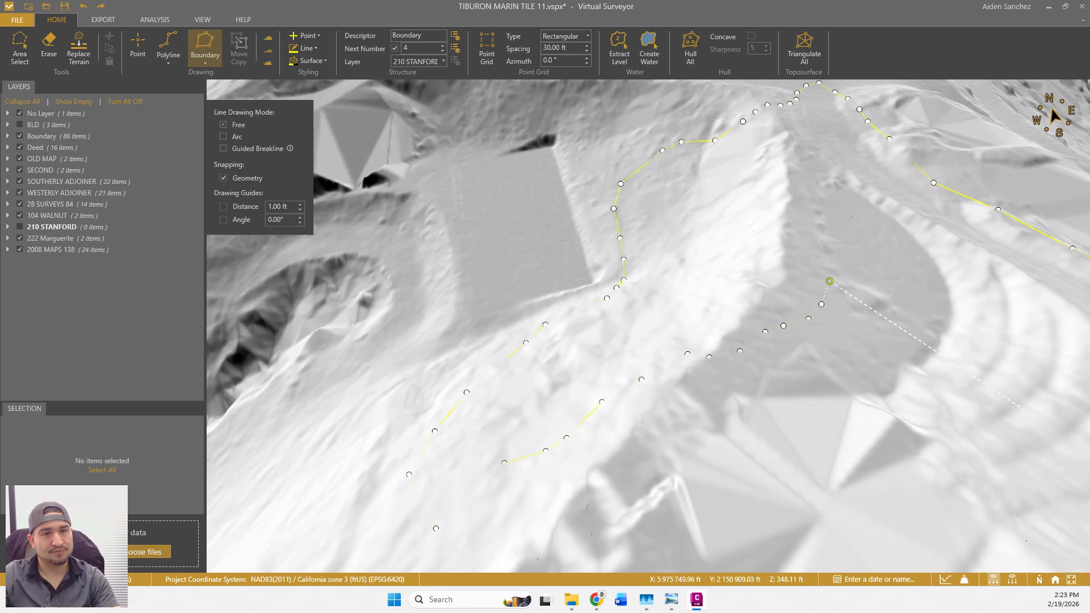
click(828, 281)
click(847, 215)
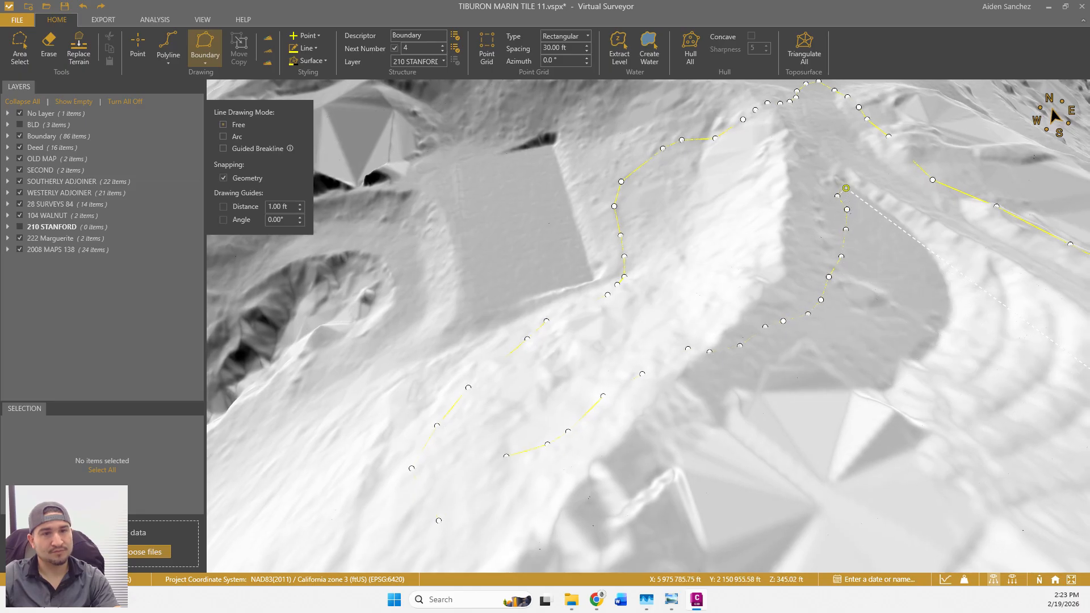
middle_drag(865, 241, 541, 506)
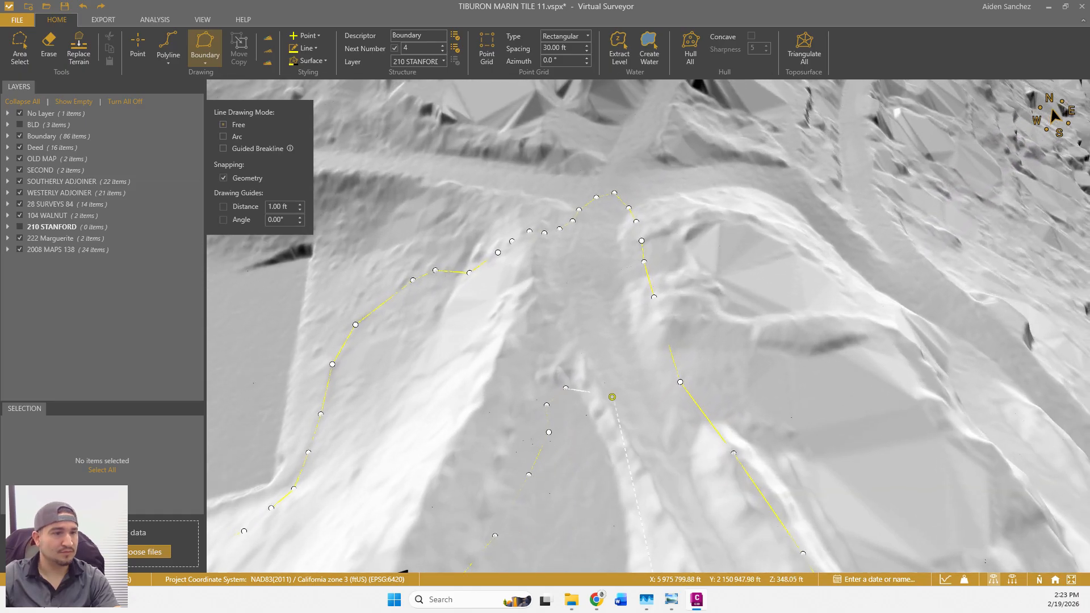
mouse_move(611, 394)
middle_down()
mouse_move(587, 407)
mouse_move(598, 397)
mouse_move(583, 353)
middle_up()
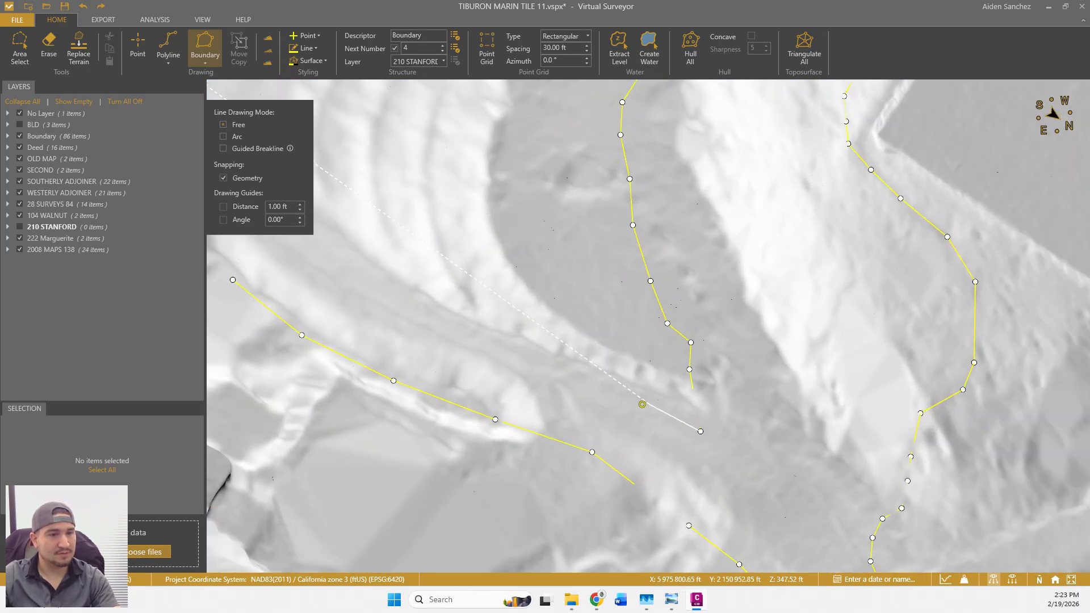
middle_drag(477, 342, 655, 406)
click(612, 360)
click(587, 322)
click(562, 295)
click(532, 261)
middle_drag(556, 273, 621, 331)
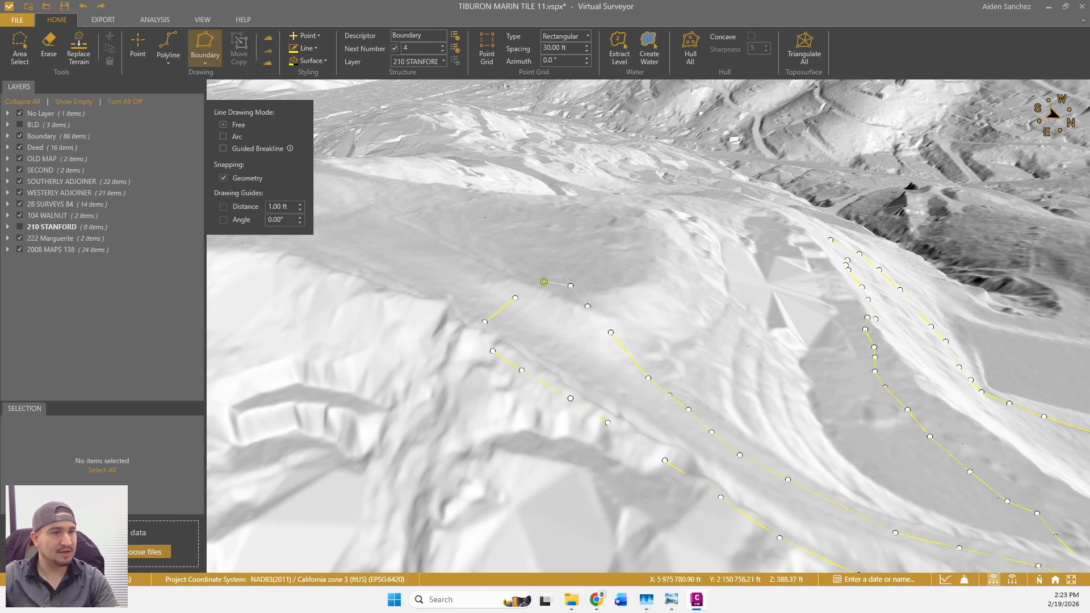
Finish the outline as Boundary #4 (1,151.20 ft perimeter) and exit the boundary tool.
right_click(528, 284)
middle_drag(652, 397, 539, 403)
scroll(613, 358, up, 3)
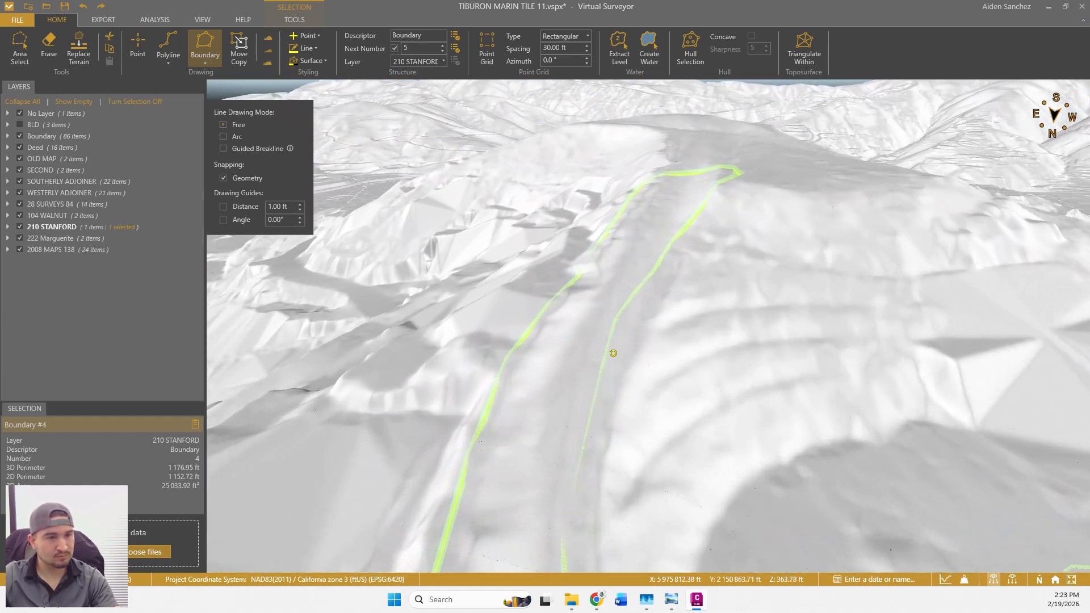
middle_drag(644, 378, 644, 333)
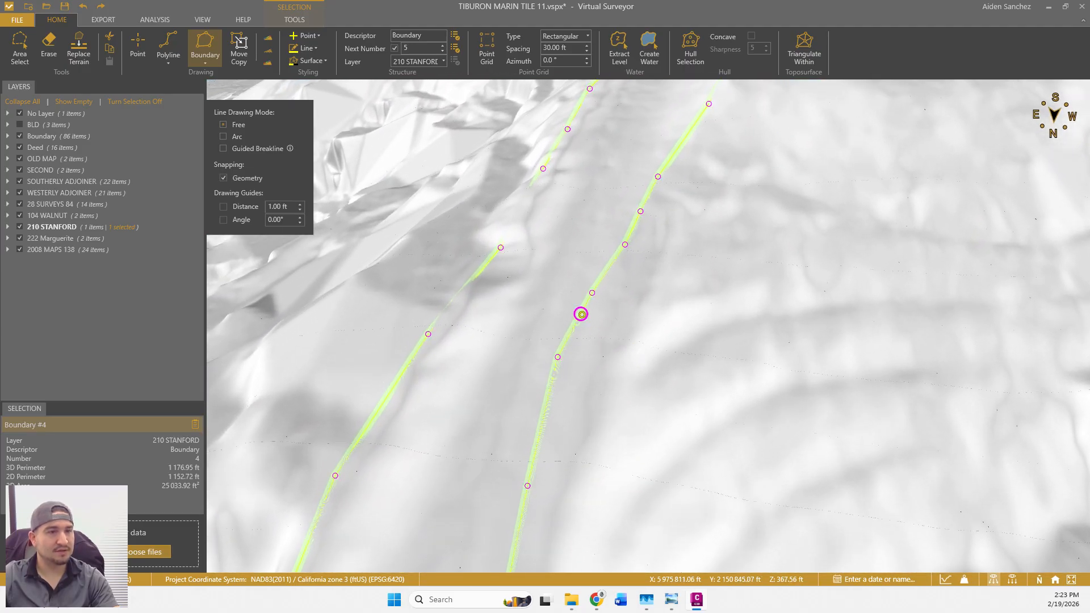
key(Escape)
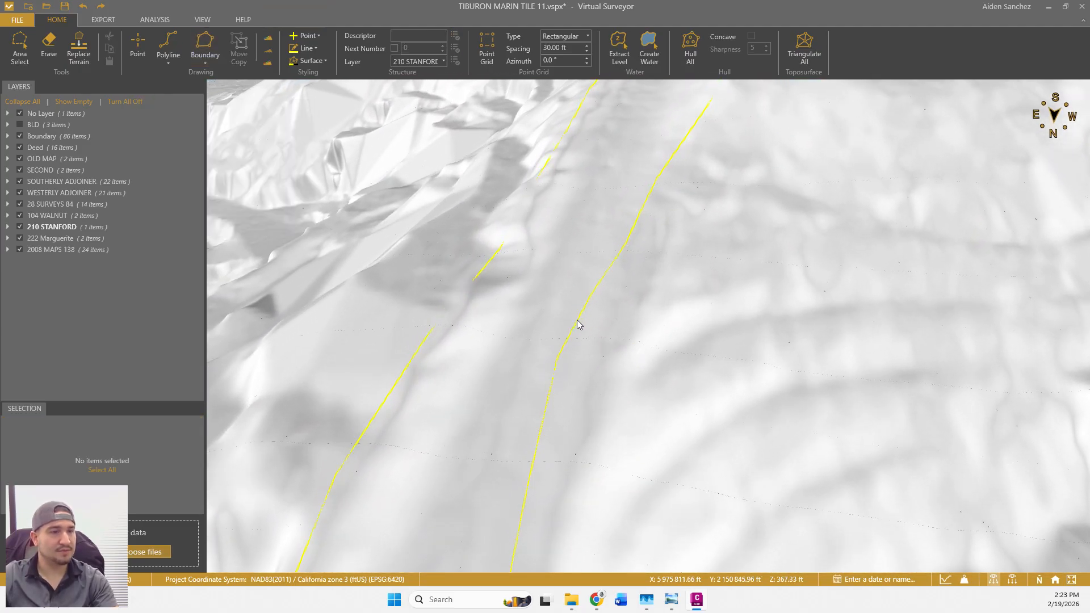
right_click(576, 322)
Enter vertex editing and drag several Boundary #4 vertices onto the road edge.
click(595, 330)
drag(592, 294, 615, 302)
drag(559, 361, 578, 408)
drag(528, 486, 549, 529)
drag(647, 449, 680, 212)
drag(607, 335, 626, 301)
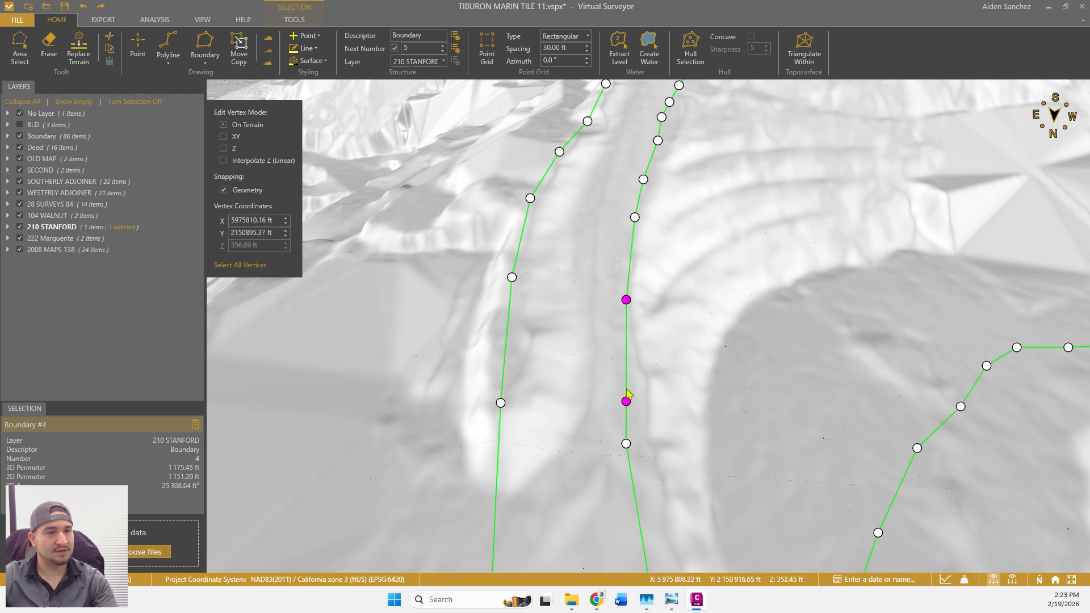
Shift remaining vertices onto ridge and slope edges, reaching 1,206.64 ft perimeter and 27,050.22 ft² area.
drag(626, 388, 638, 391)
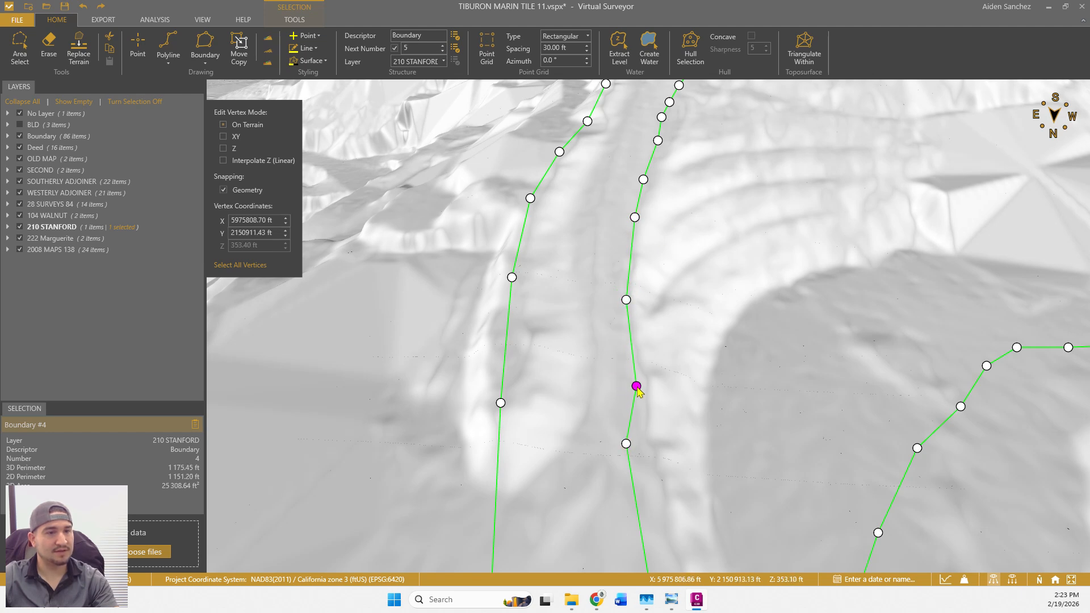
drag(626, 443, 645, 452)
middle_drag(645, 452, 625, 290)
drag(630, 337, 646, 411)
drag(628, 499, 656, 521)
click(702, 450)
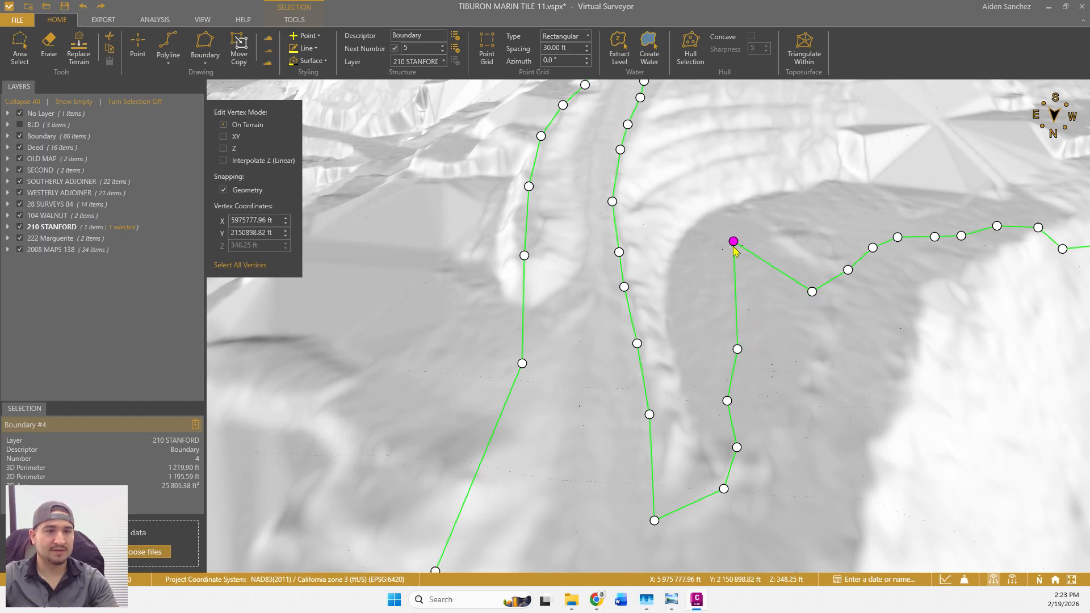
drag(738, 350, 716, 292)
drag(812, 291, 897, 225)
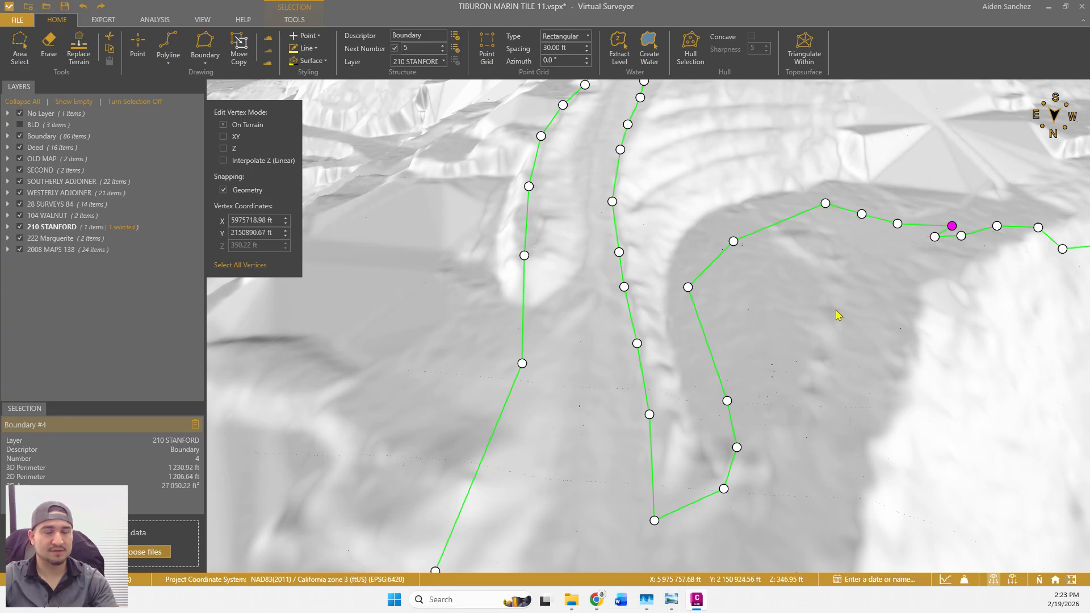
scroll(838, 316, down, 5)
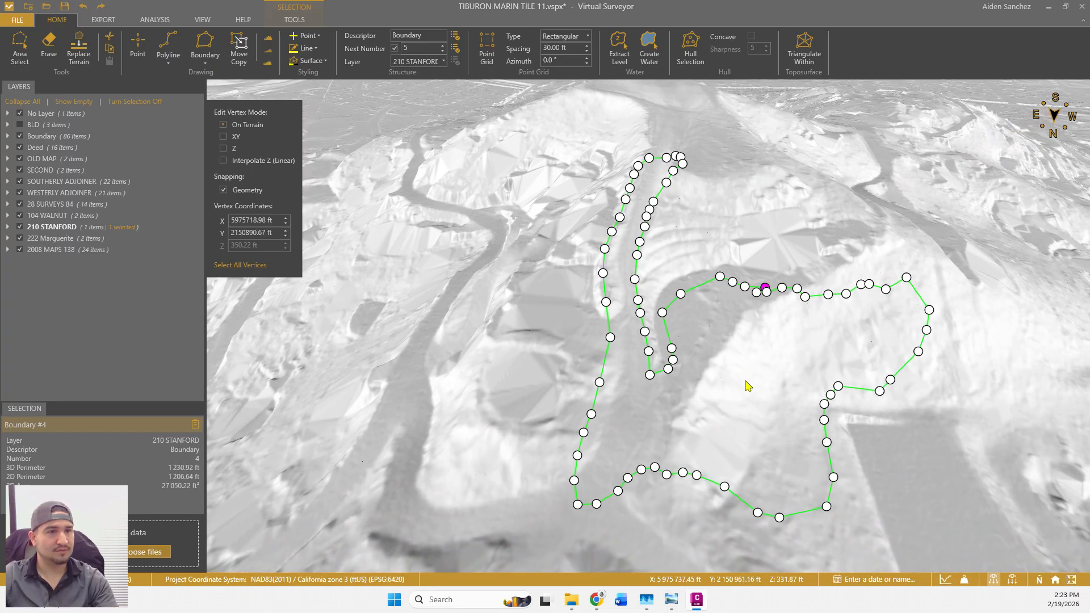
key(Escape)
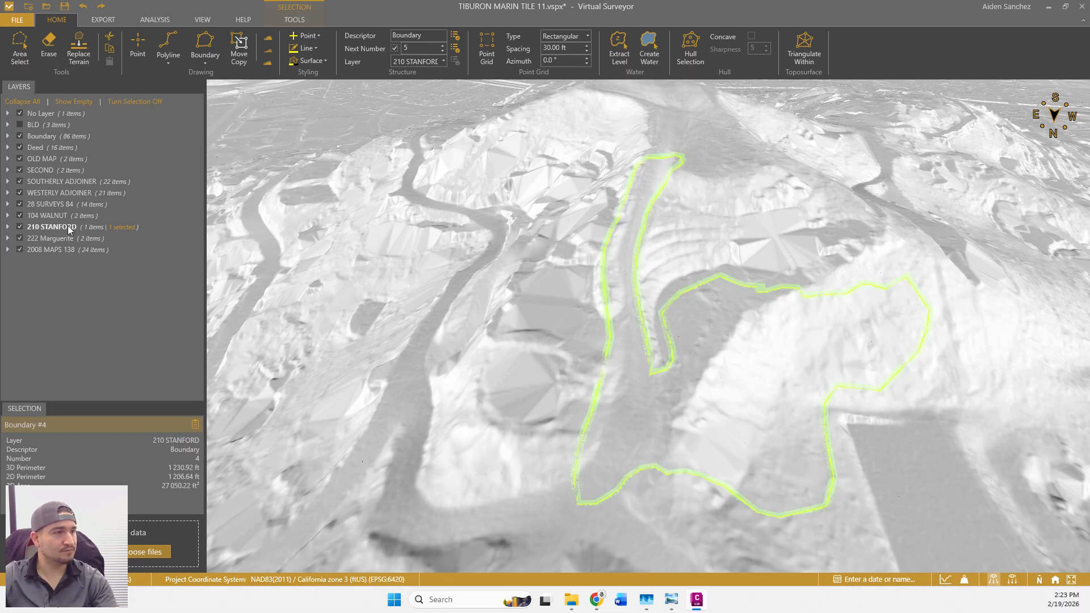
Choose Q-Points grid type, enter 0.20 ft elasticity, and generate the grid inside Boundary #4.
click(571, 34)
click(556, 88)
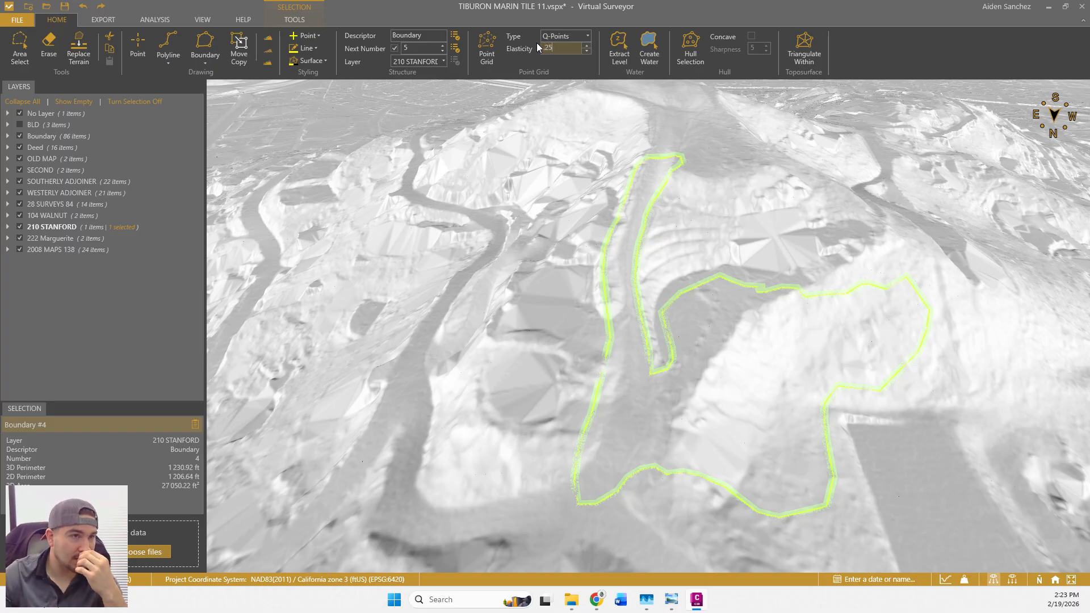
key(Return)
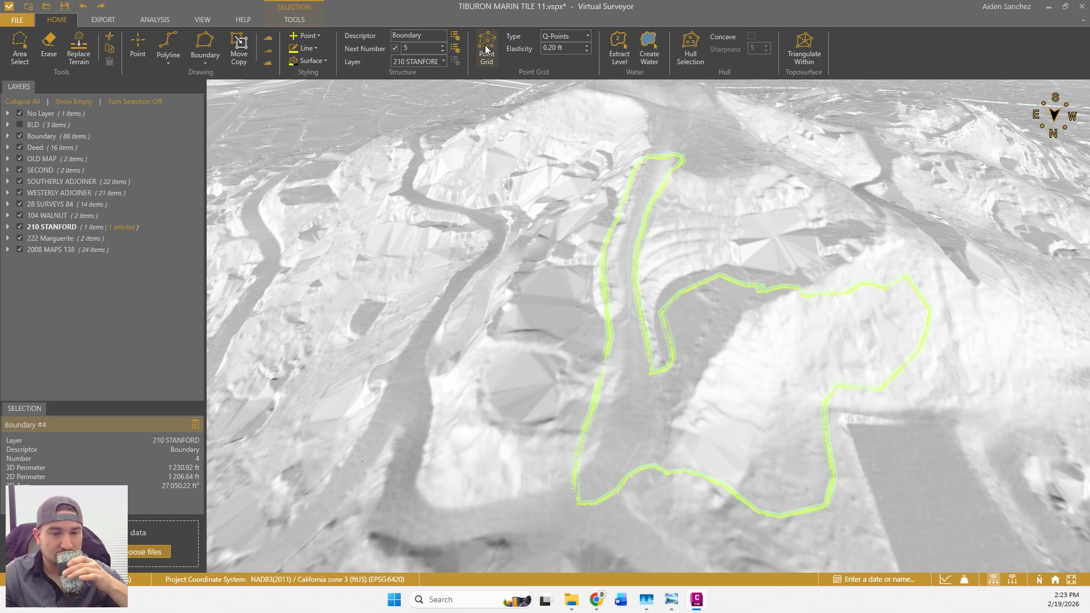
click(485, 46)
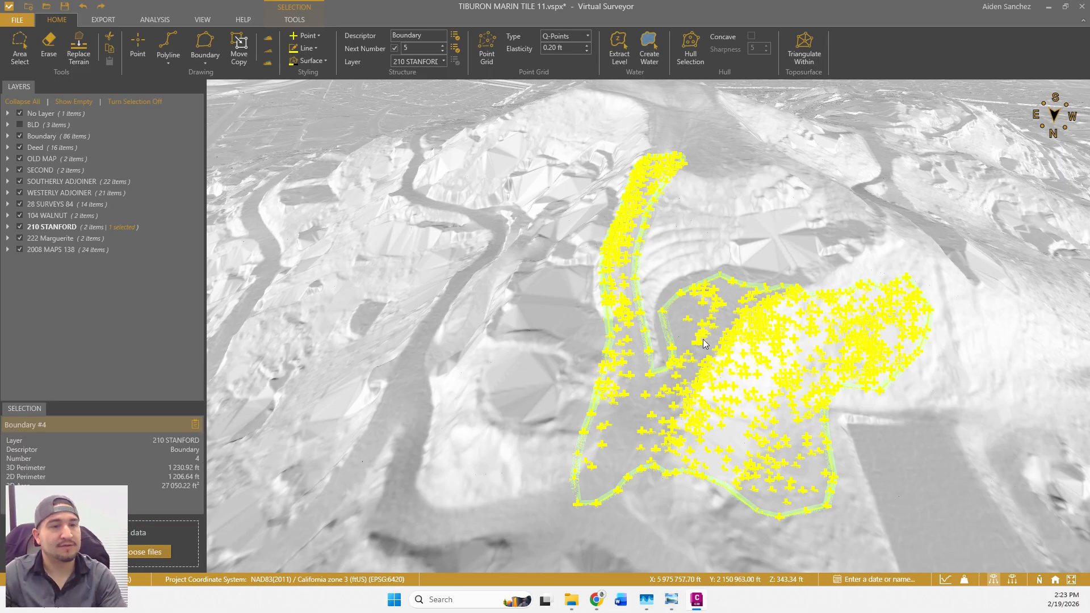
drag(732, 373, 707, 392)
mouse_move(707, 391)
right_down()
mouse_move(686, 409)
mouse_move(663, 383)
mouse_move(668, 414)
mouse_move(733, 414)
mouse_move(734, 401)
mouse_move(706, 397)
right_up()
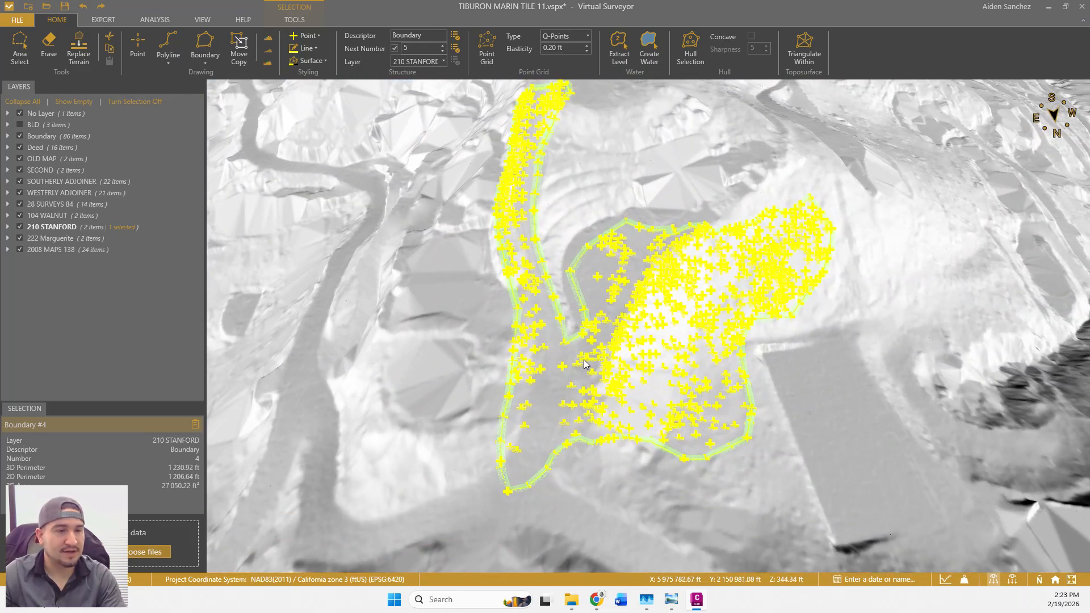
scroll(624, 374, up, 2)
scroll(624, 373, up, 5)
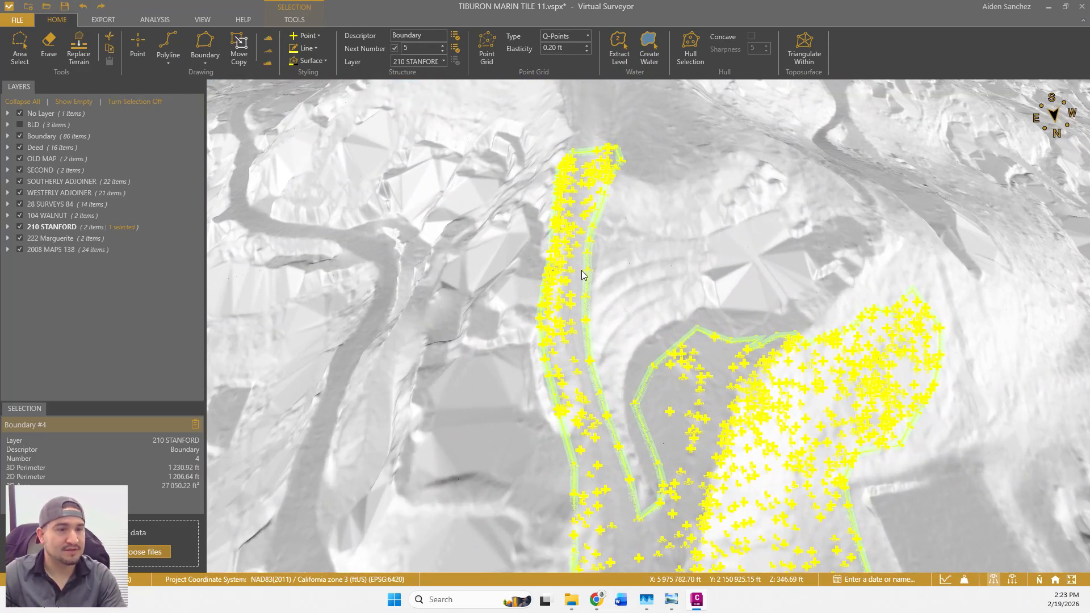
scroll(601, 306, down, 5)
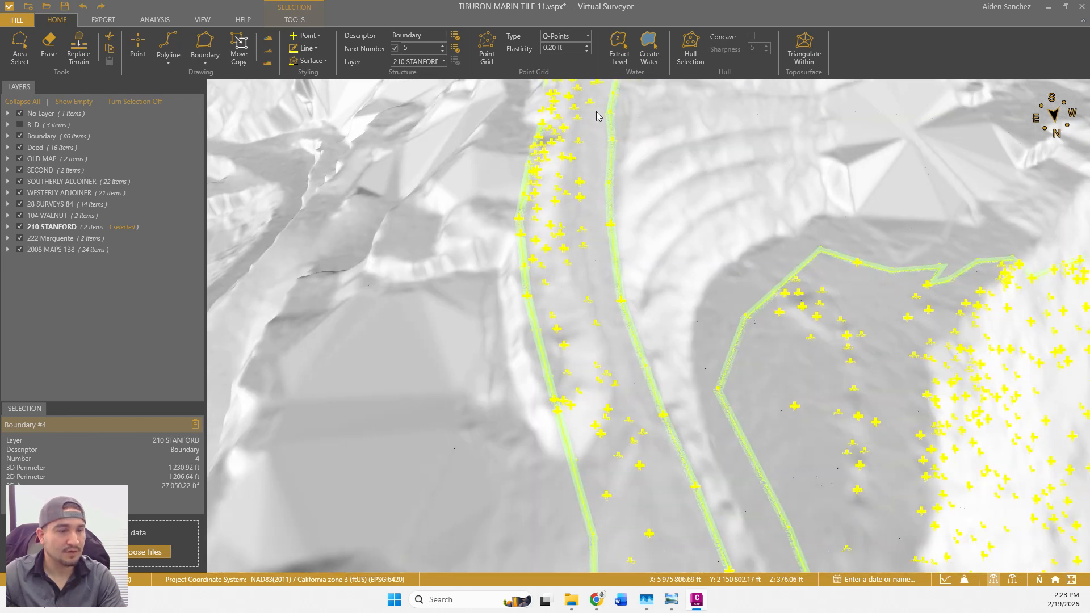
scroll(636, 359, down, 3)
scroll(652, 378, up, 4)
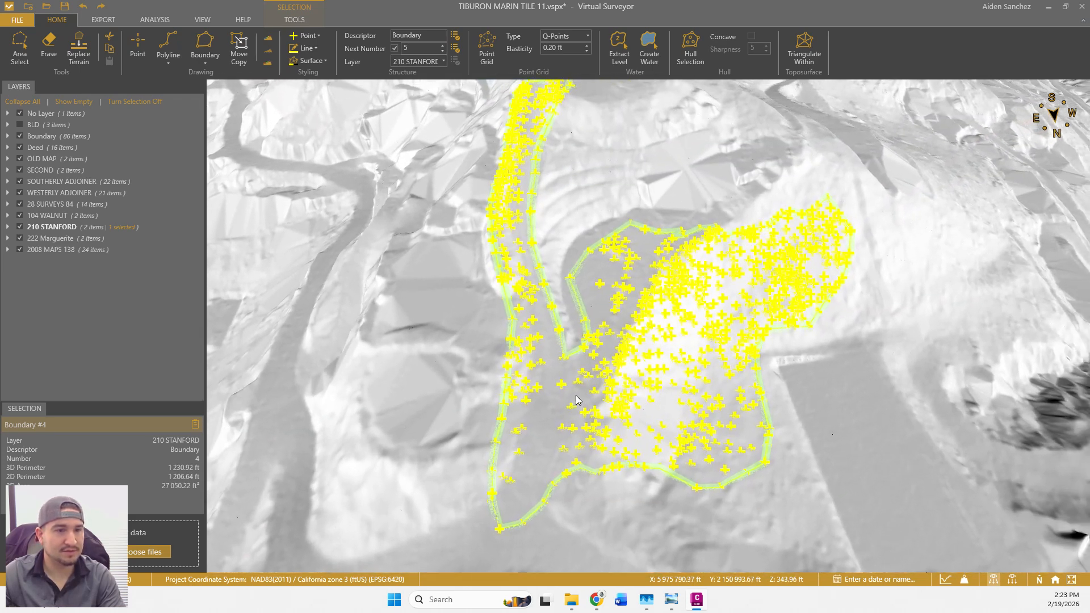
middle_drag(676, 386, 550, 392)
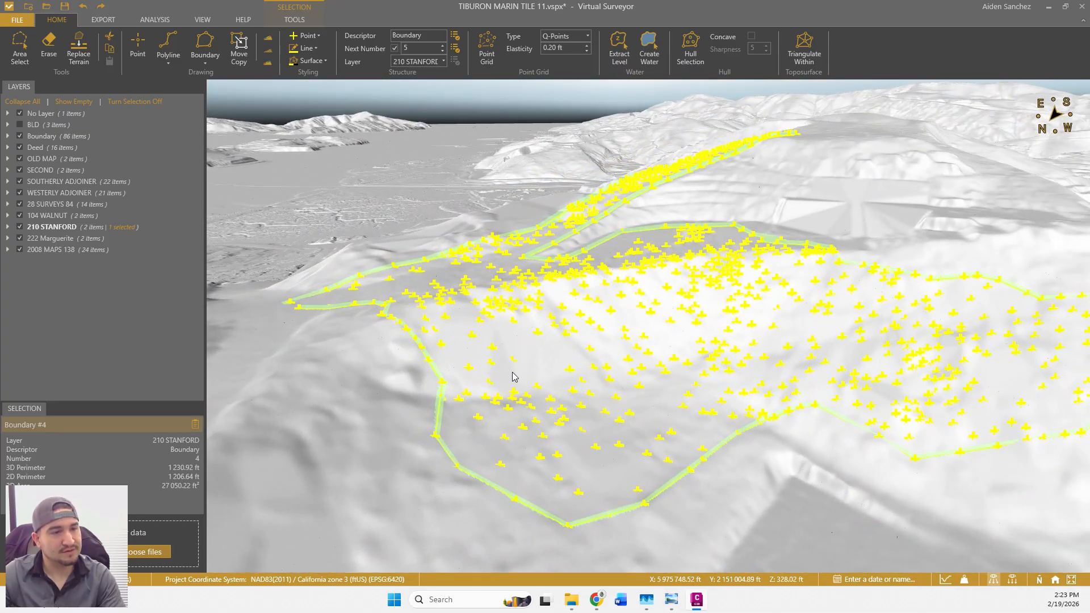
drag(805, 382, 617, 402)
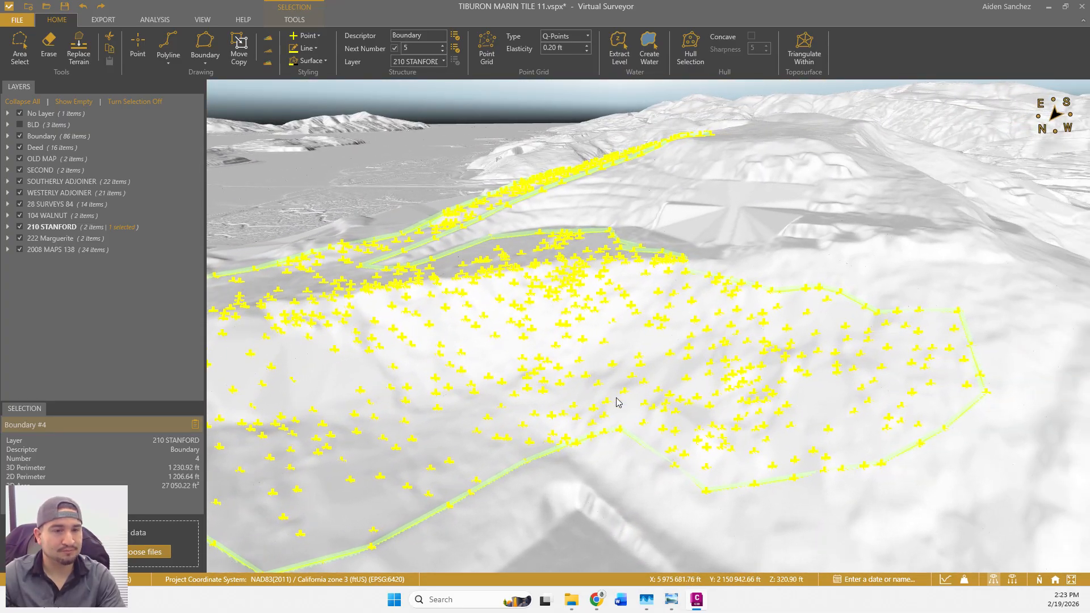
scroll(656, 389, down, 4)
middle_drag(658, 391, 530, 288)
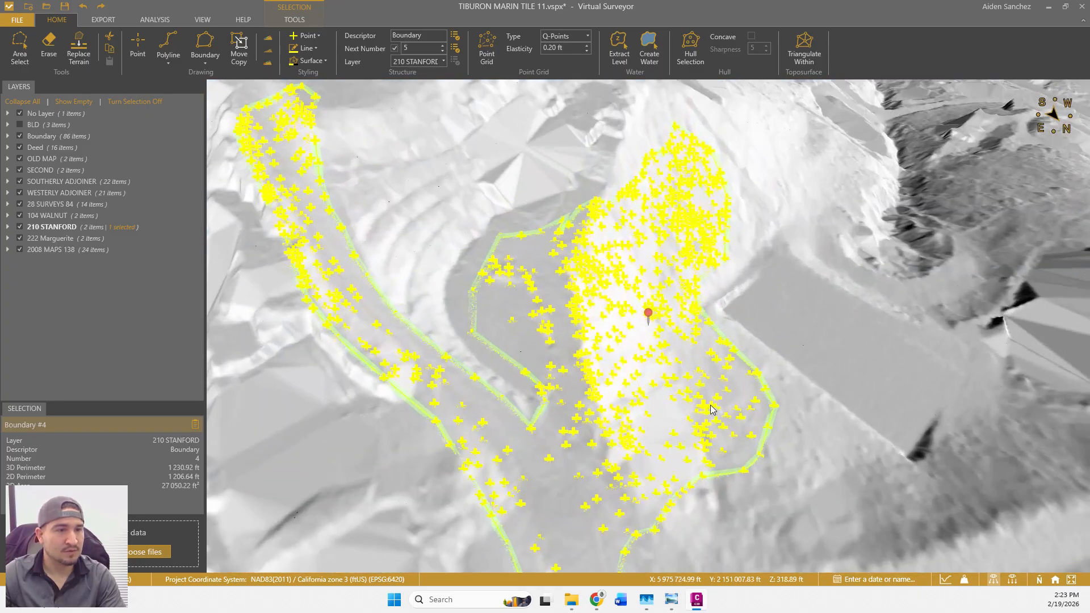
scroll(520, 303, up, 4)
click(500, 329)
scroll(508, 321, up, 2)
mouse_move(511, 323)
middle_down()
mouse_move(497, 339)
mouse_move(489, 330)
mouse_move(494, 349)
mouse_move(497, 336)
middle_up()
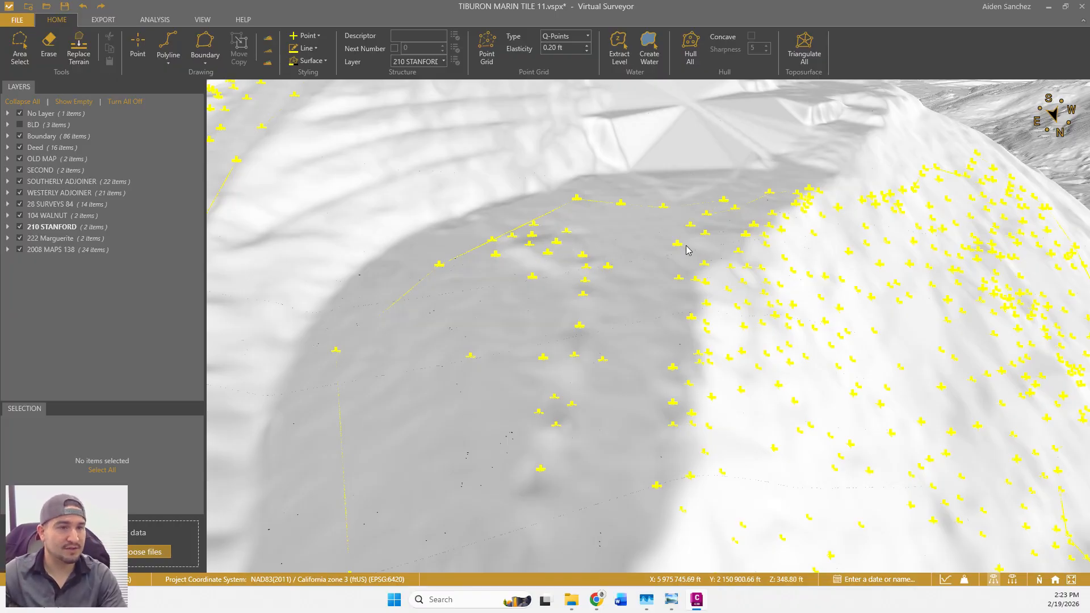
scroll(658, 330, down, 5)
scroll(638, 352, down, 2)
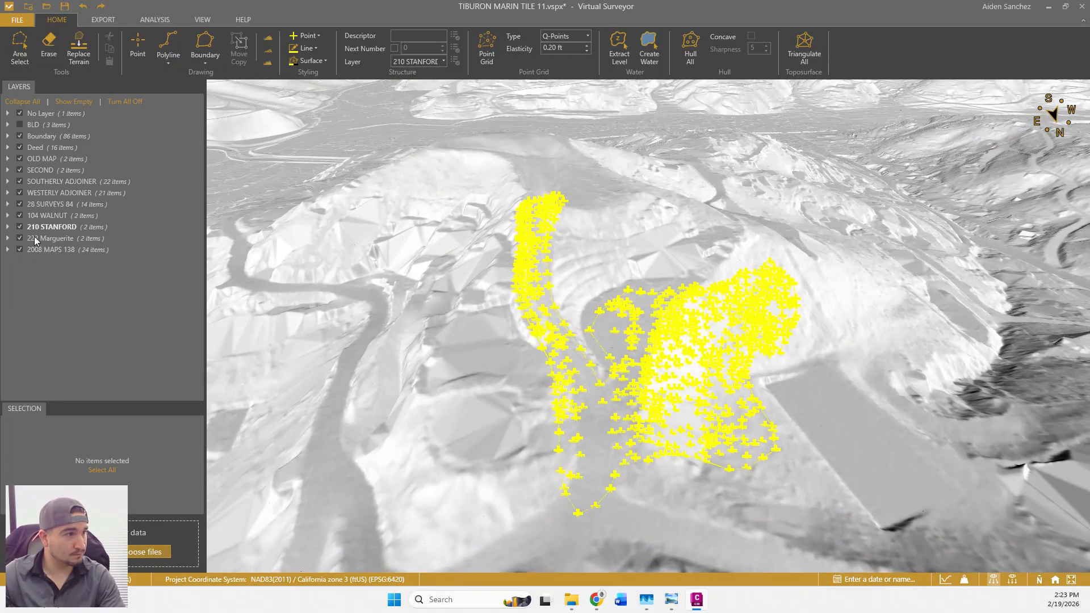
click(7, 227)
click(63, 252)
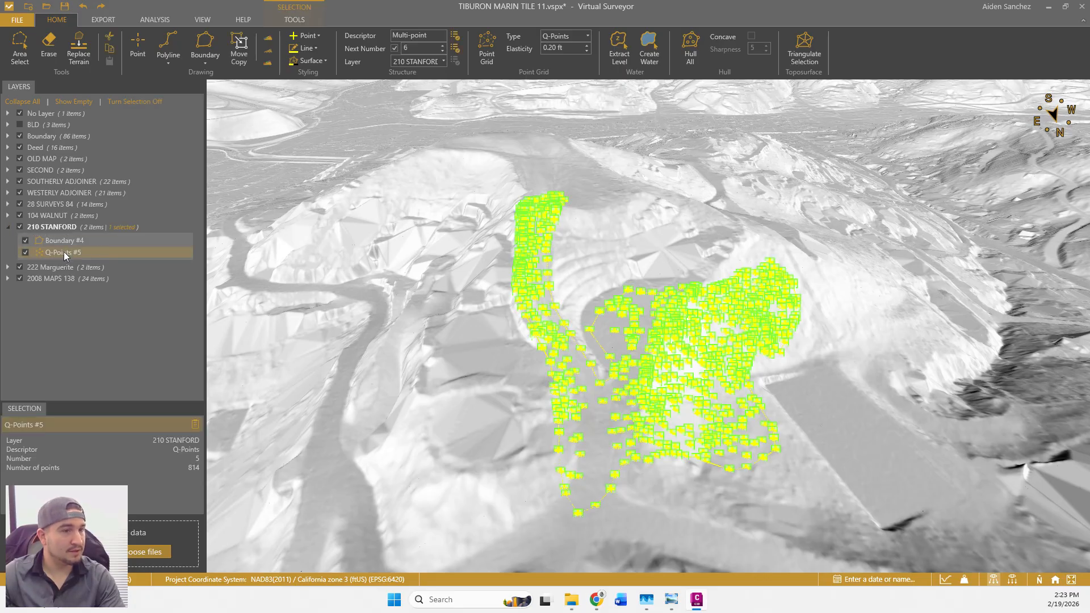
click(103, 21)
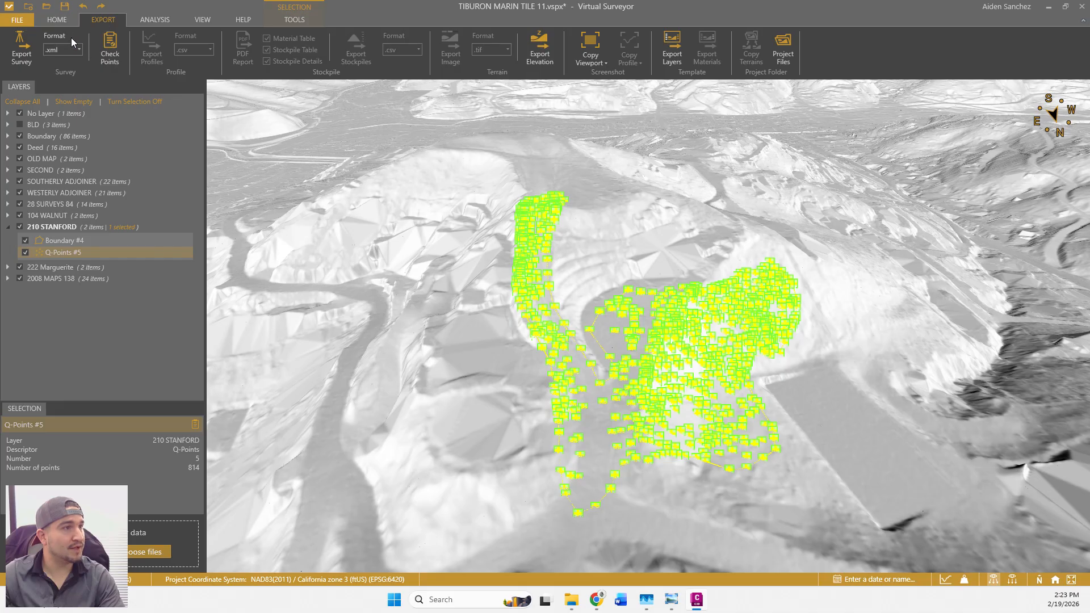
click(56, 101)
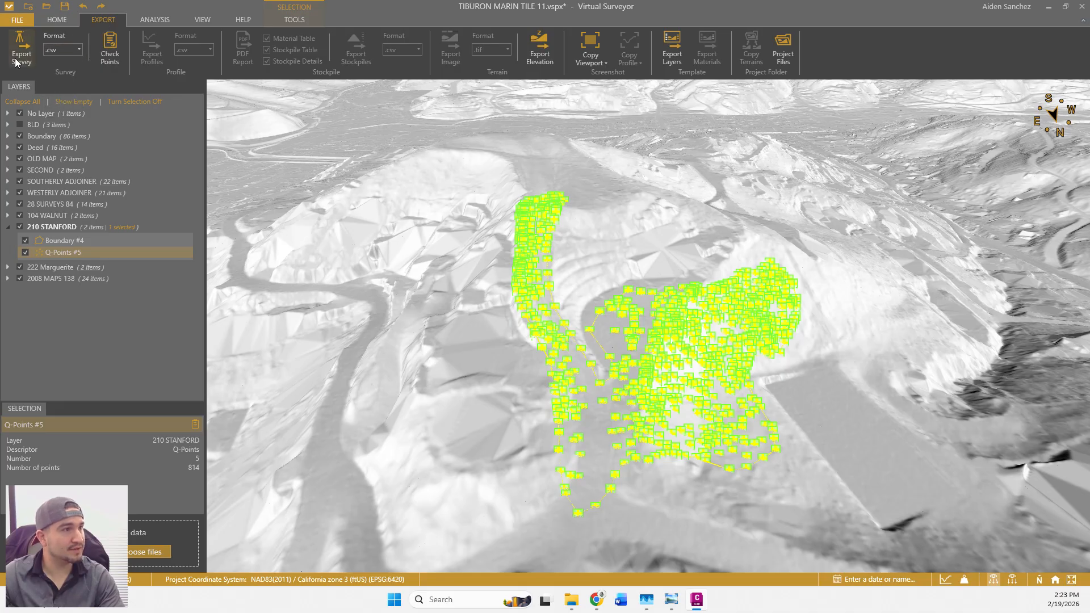
click(33, 47)
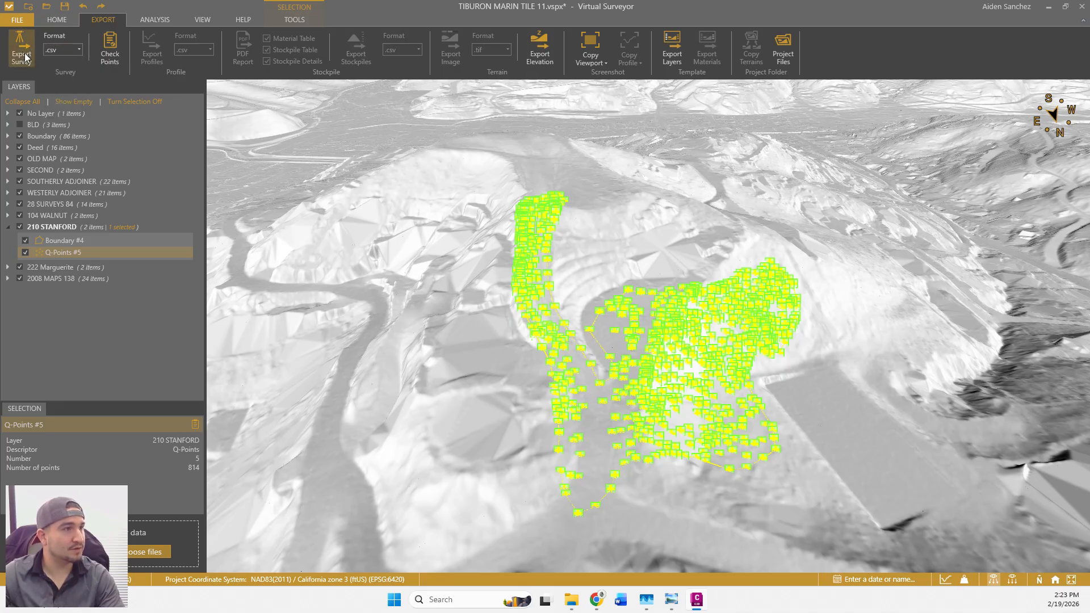
Save the export as LIDAR POINTS in the 26-110 job's SURVEY folder.
click(178, 32)
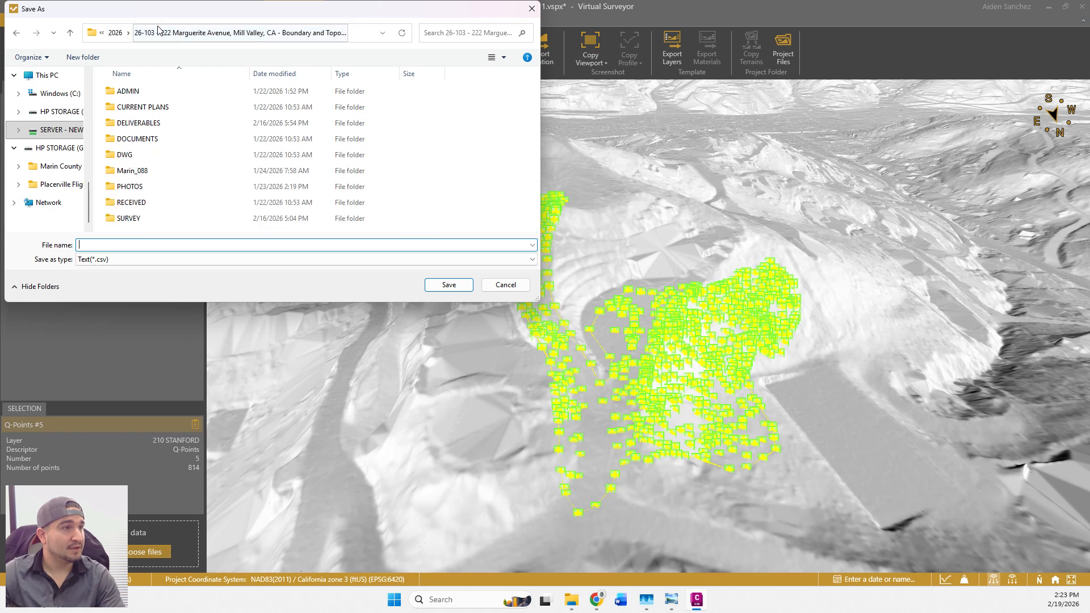
click(109, 32)
scroll(190, 188, down, 3)
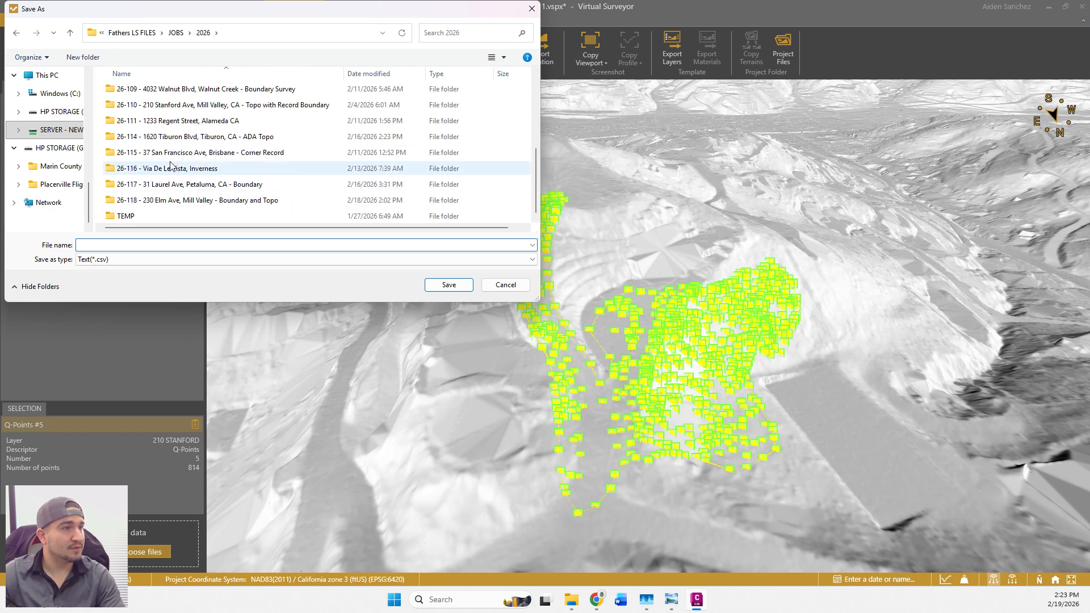
click(168, 108)
double_click(168, 108)
double_click(134, 202)
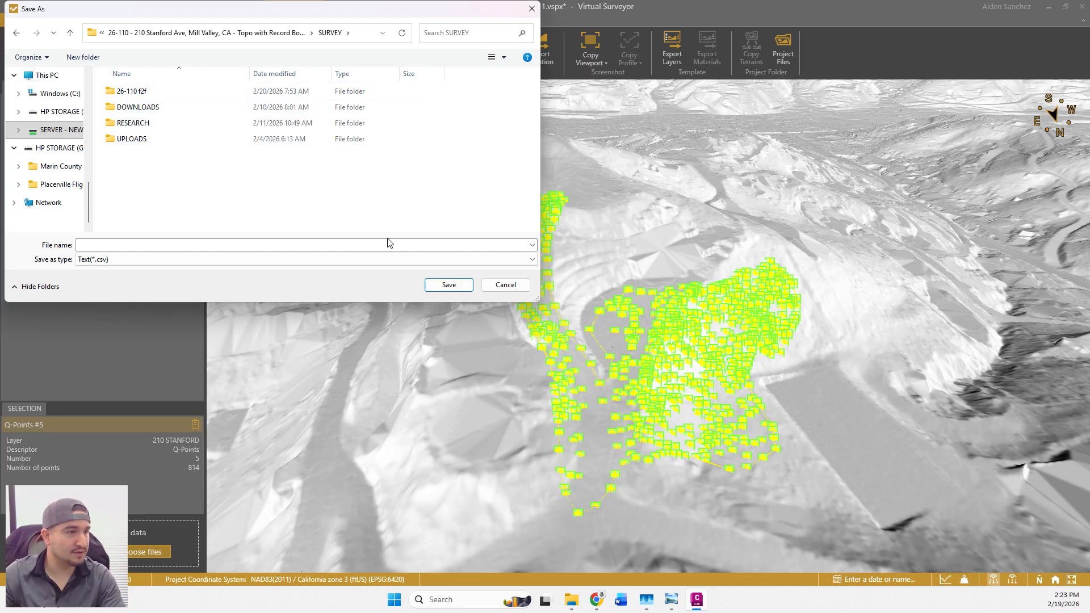
click(357, 248)
text(LIDAR POINTS)
key(Return)
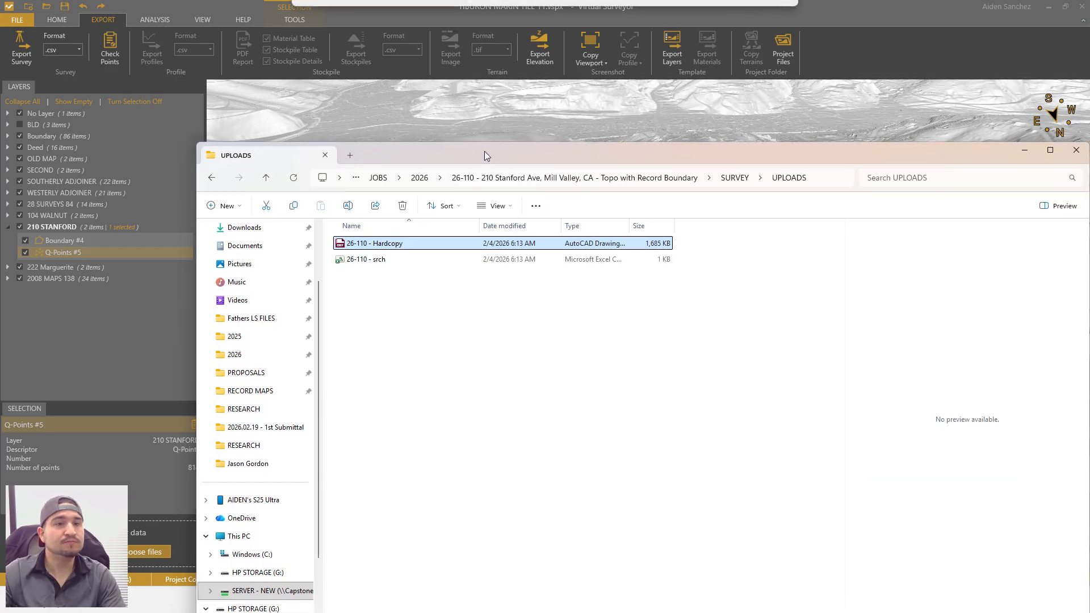
Open the exported LIDAR POINTS file from the 26-110 SURVEY folder and maximise it in Excel.
drag(484, 151, 474, 128)
click(578, 158)
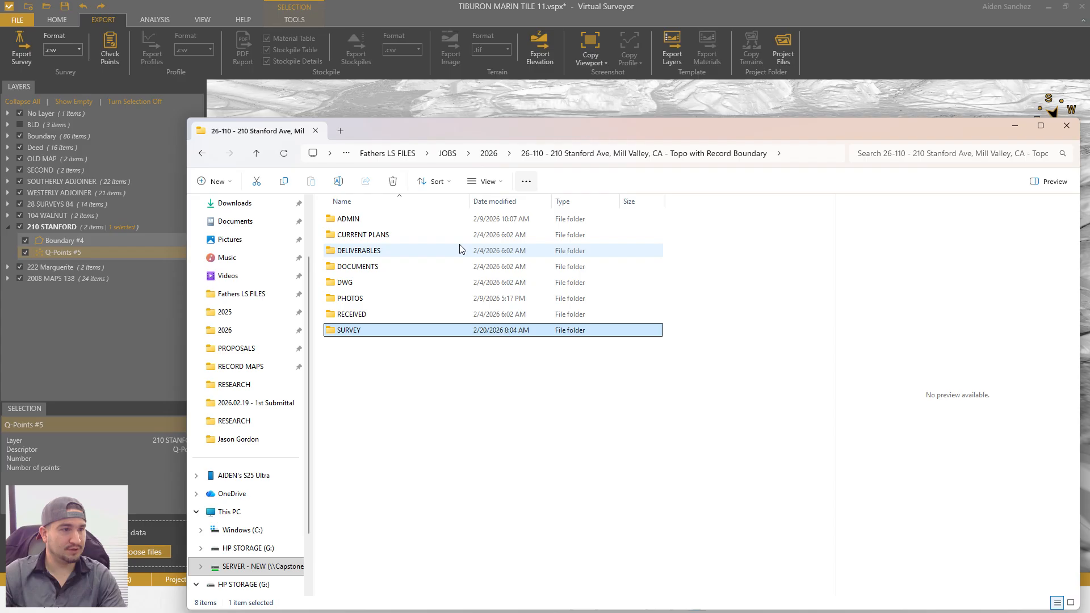
double_click(367, 332)
click(365, 283)
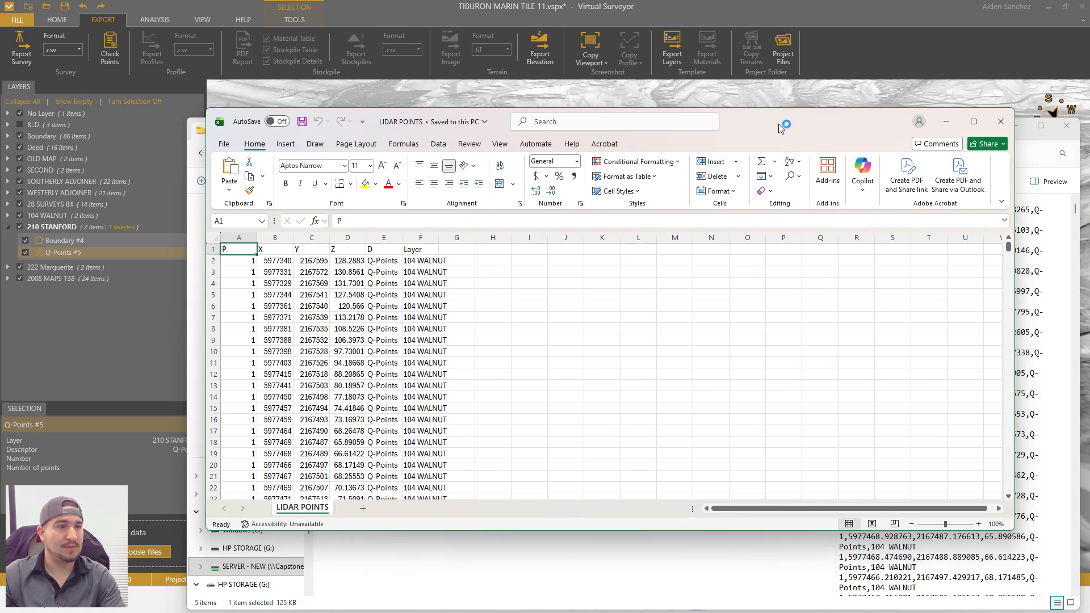
double_click(818, 122)
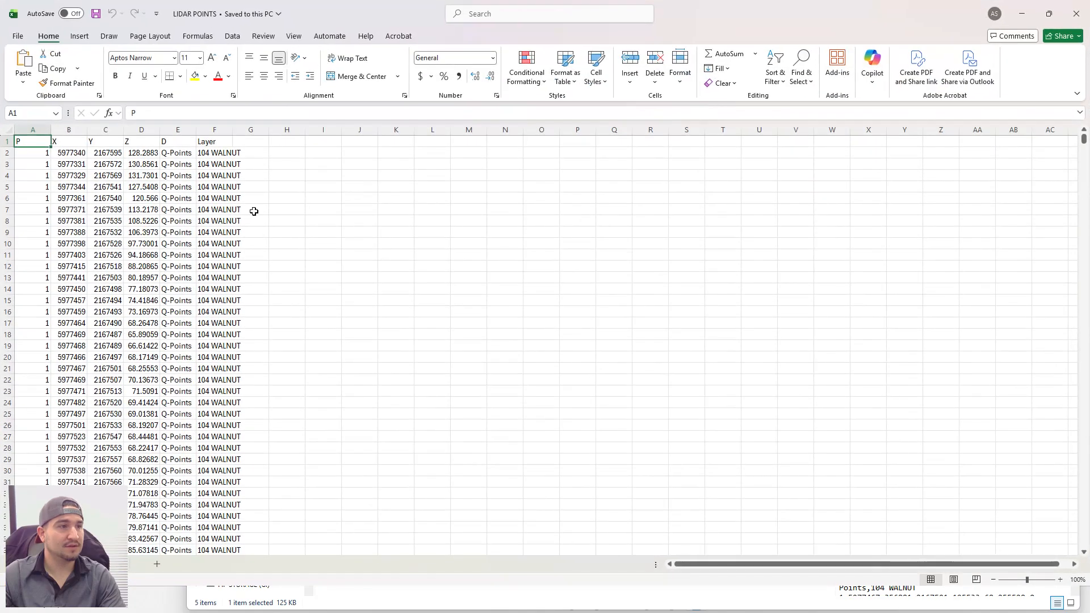
Label column E's header 'D' and delete the Layer column F.
click(163, 139)
text(D)
click(187, 129)
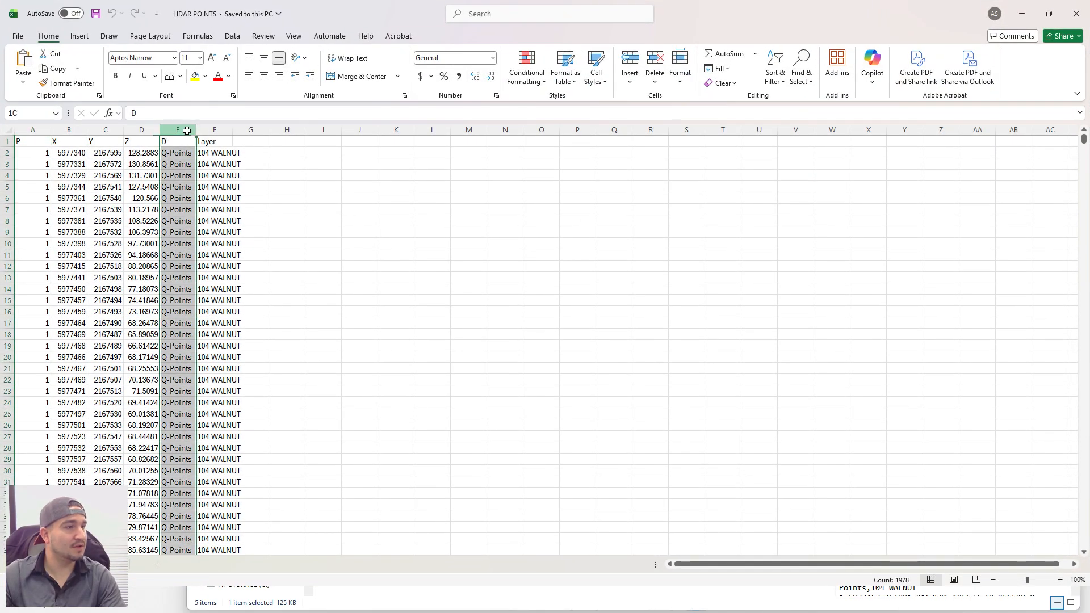
click(221, 129)
right_click(220, 129)
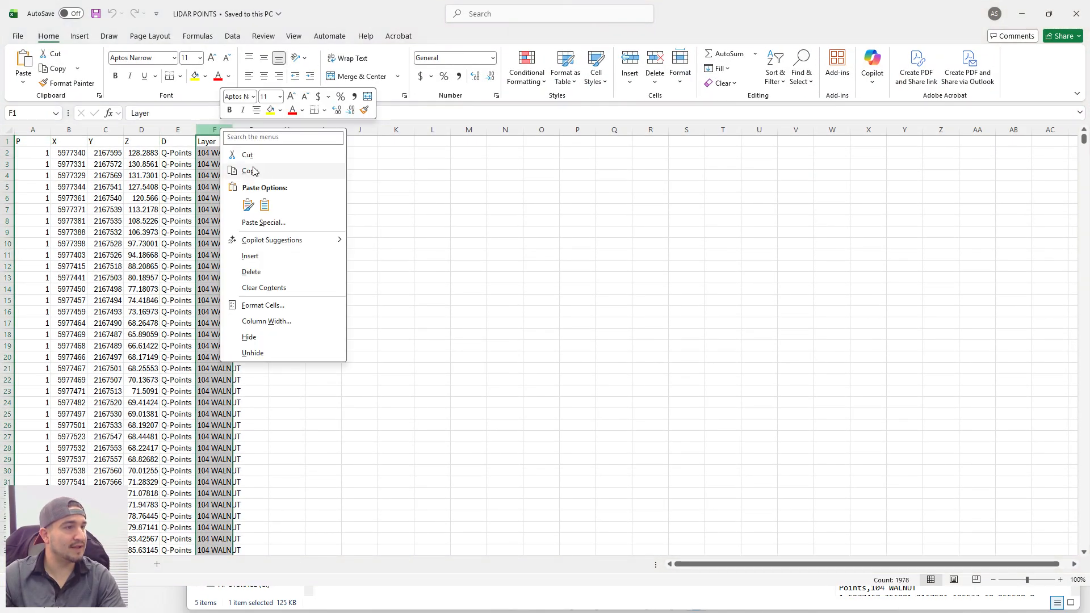
click(232, 272)
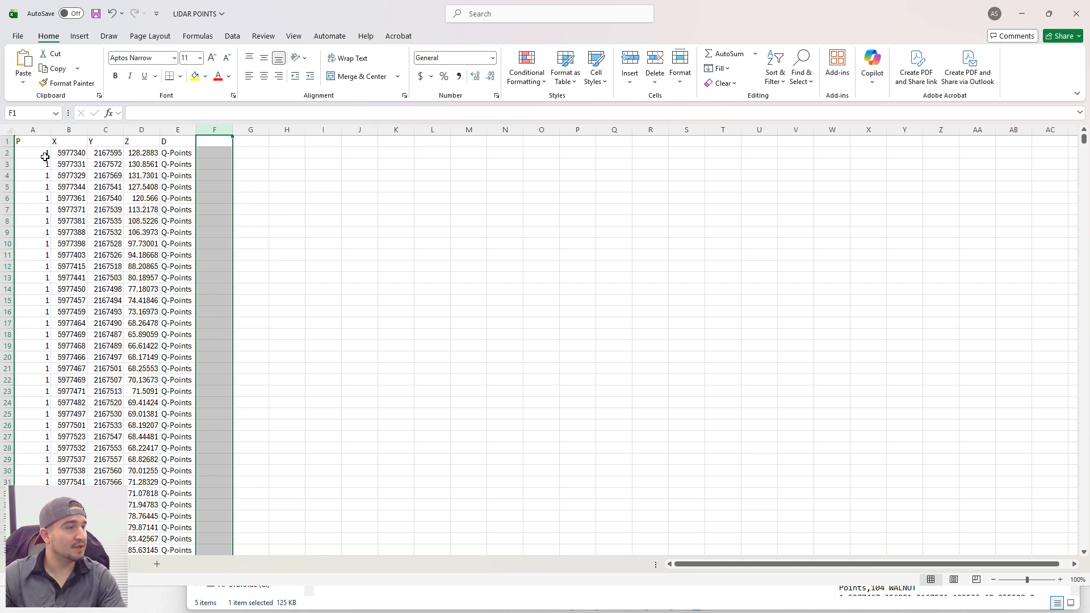
Move the workbook aside and minimise the SURVEY folder window.
drag(748, 14, 1089, 154)
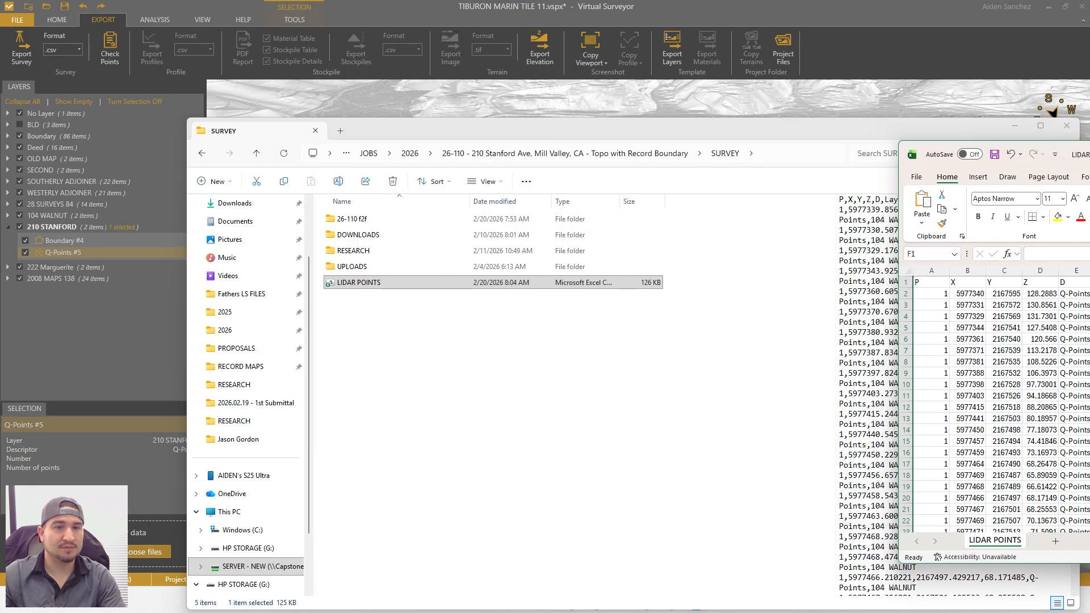
click(1061, 124)
click(1016, 125)
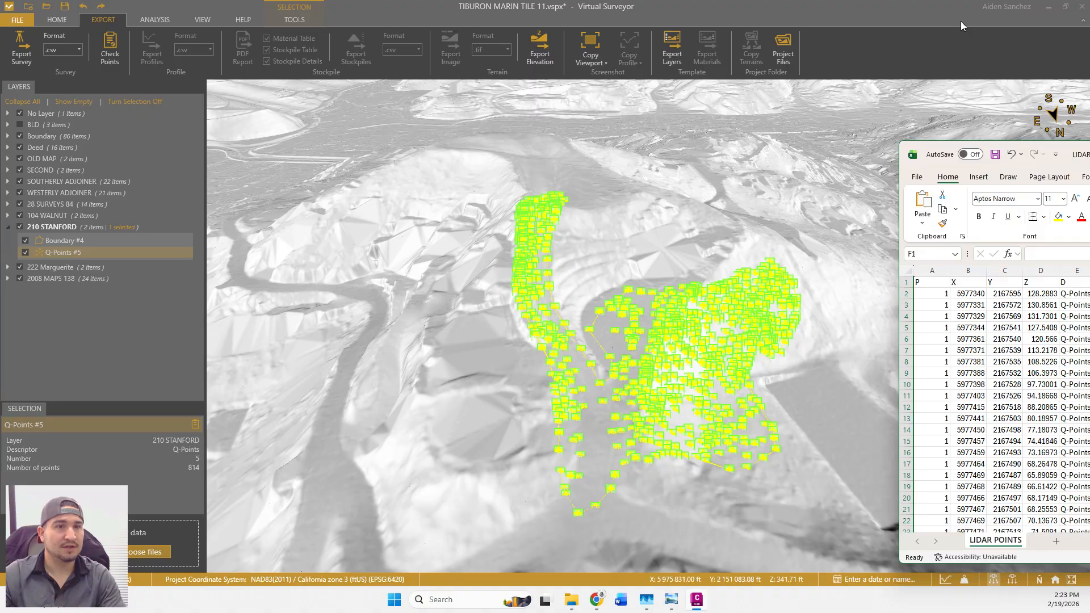
Minimise Virtual Surveyor and show the _All Points group under Prospector's Point Groups.
click(1047, 7)
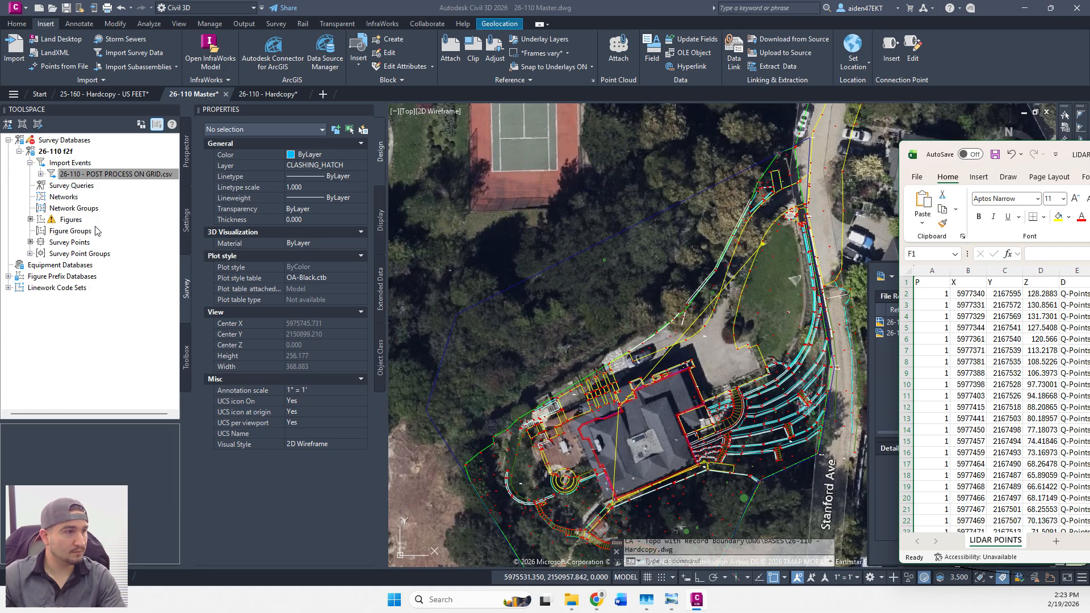
click(186, 152)
click(30, 189)
click(85, 267)
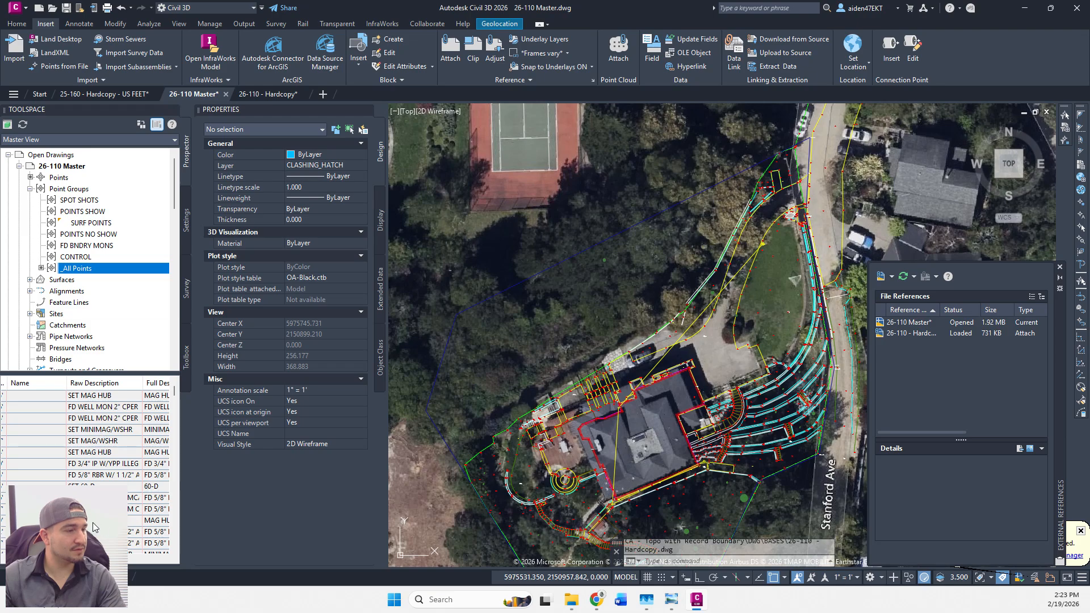
Scroll down the _All Points preview list to review the existing point numbers.
drag(101, 524, 115, 536)
scroll(152, 545, down, 1)
scroll(73, 531, down, 2)
click(6, 560)
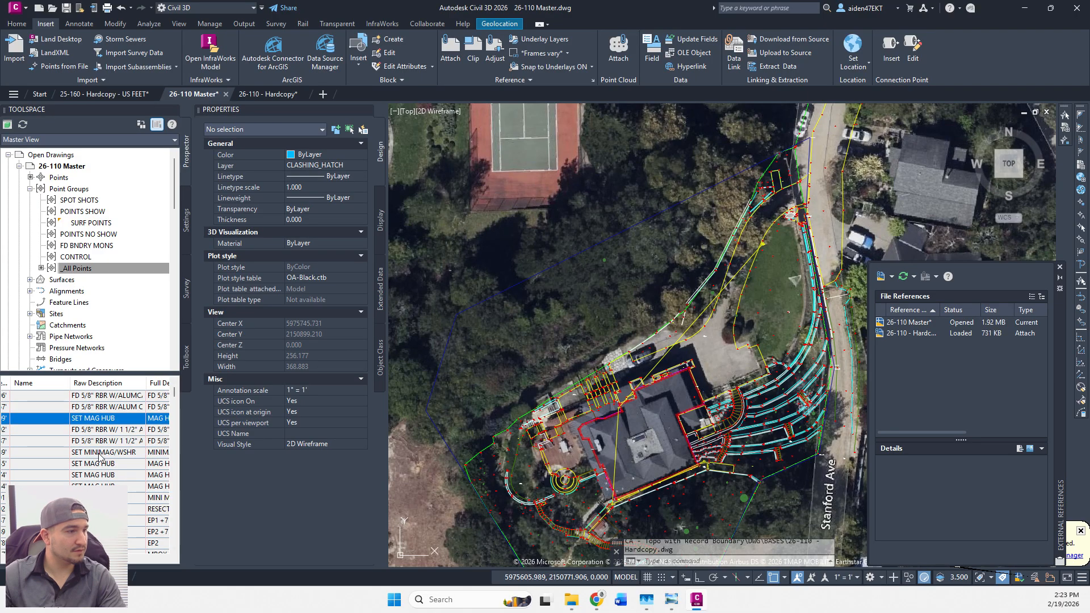
scroll(103, 461, down, 2)
Scroll the preview columns across name, description, easting/northing and longitude/latitude, then back to point numbers.
click(32, 562)
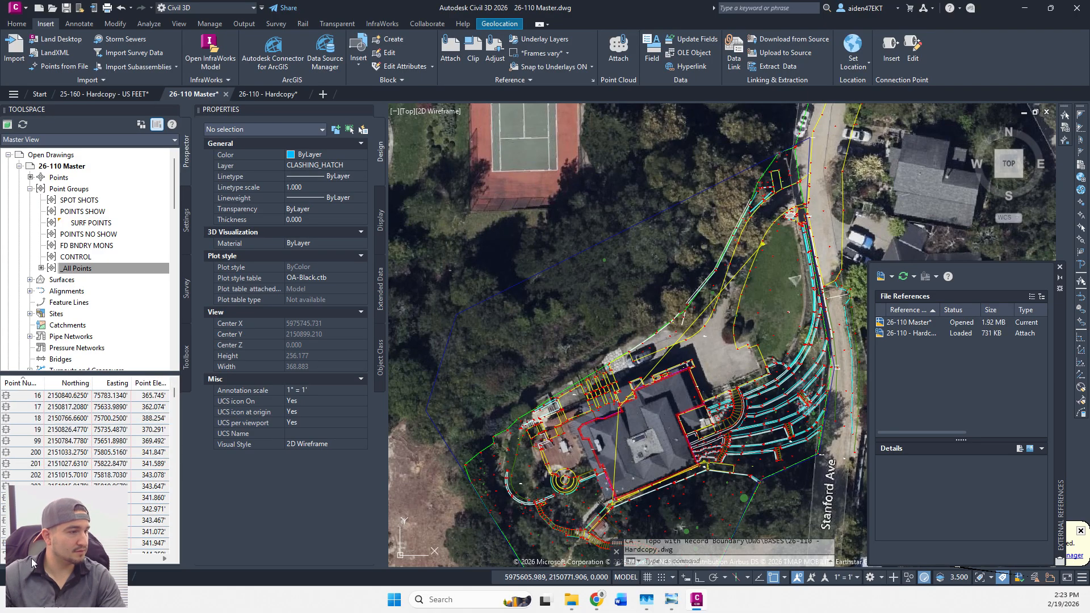
click(32, 560)
click(77, 558)
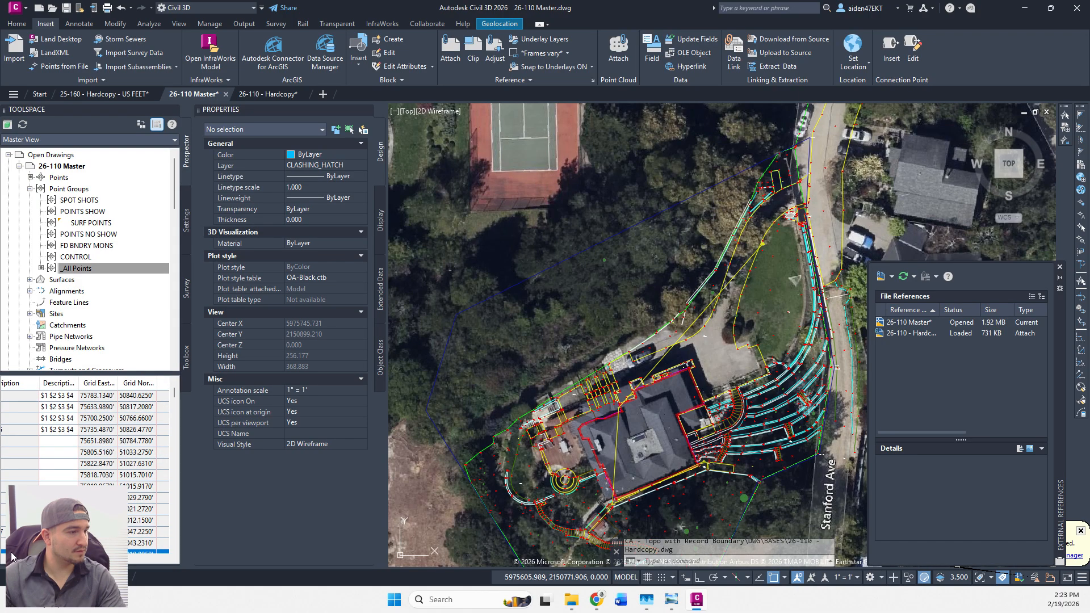
click(136, 559)
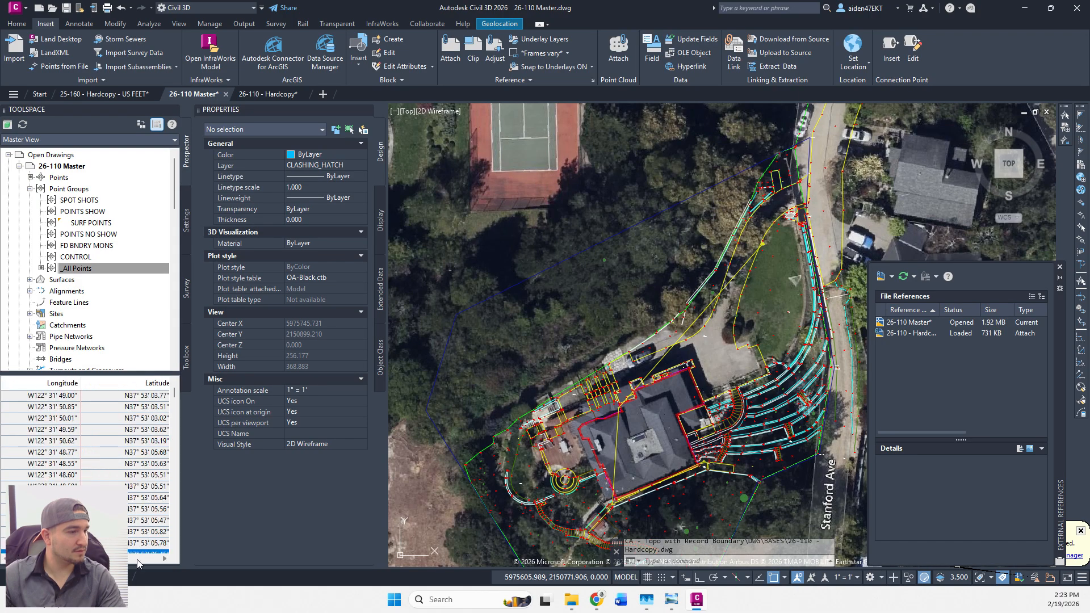
click(8, 560)
click(5, 558)
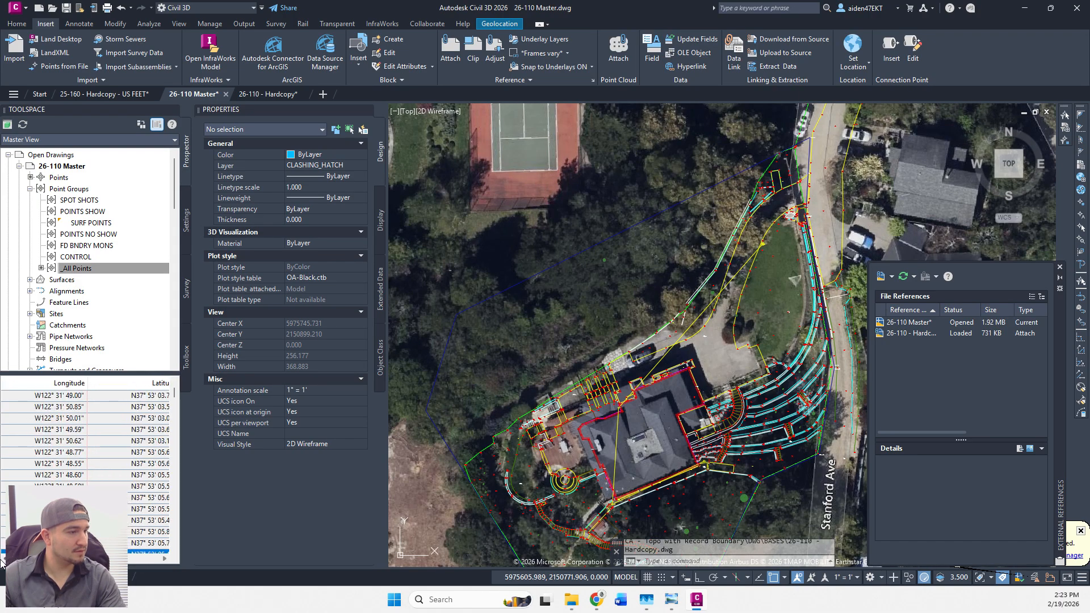
click(14, 558)
click(19, 558)
click(19, 561)
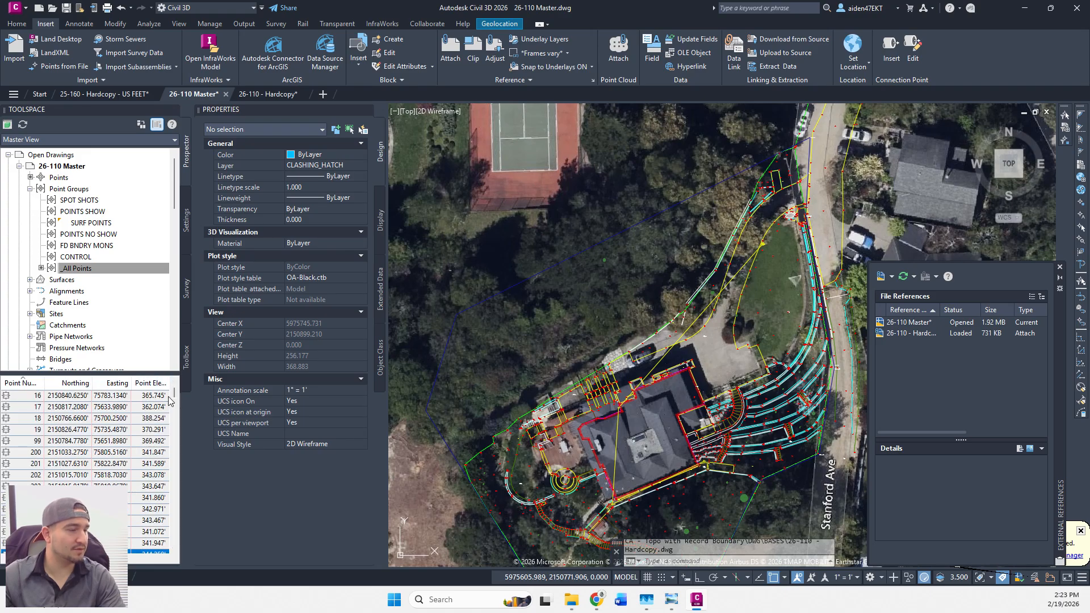
Resize and scroll back up the preview list, then bring the LIDAR POINTS workbook back.
drag(175, 394, 158, 527)
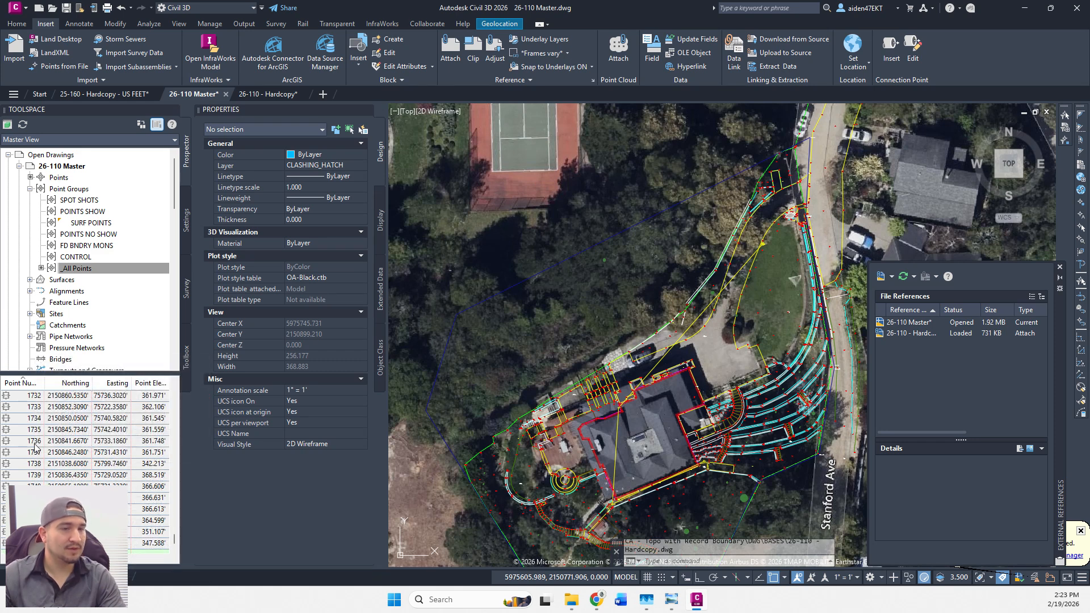
scroll(40, 446, up, 11)
scroll(54, 437, up, 20)
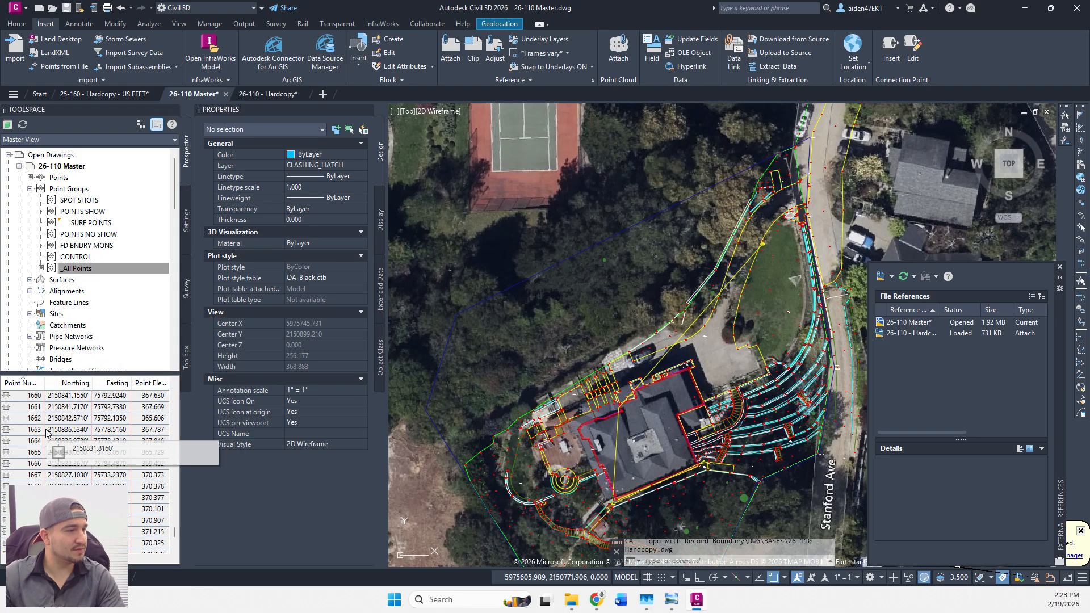
drag(174, 521, 177, 549)
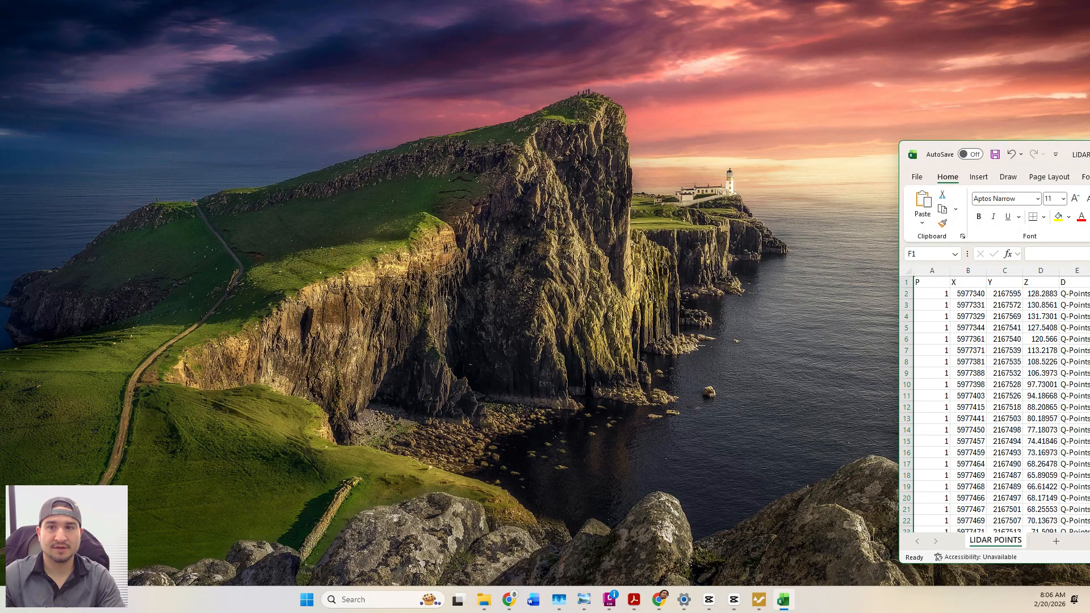
drag(1089, 158, 897, 156)
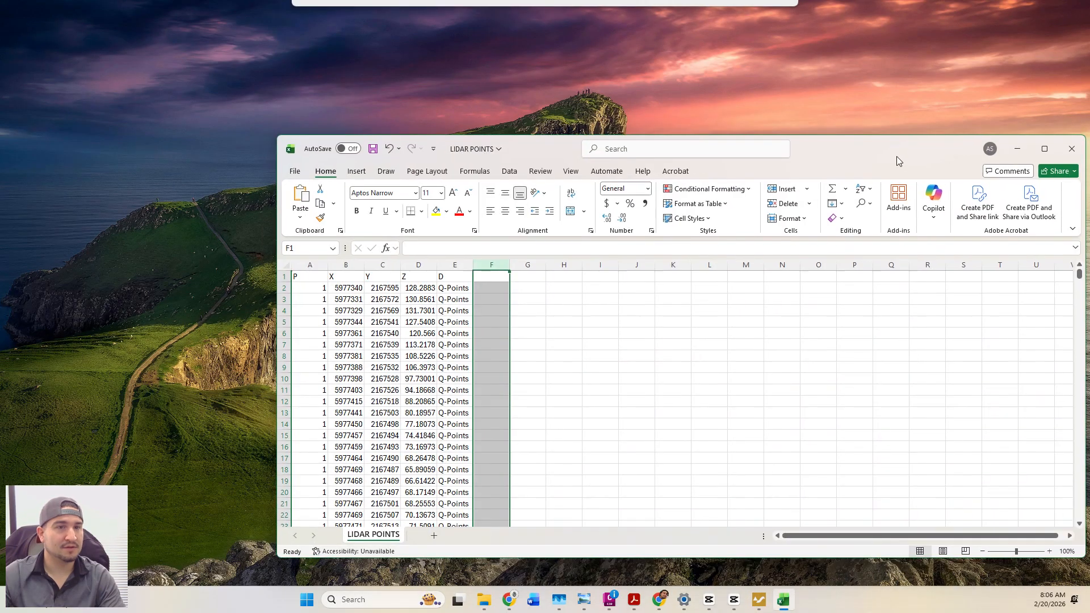
Maximise the workbook and enter 2000 as the first point number in A2.
double_click(897, 155)
click(42, 151)
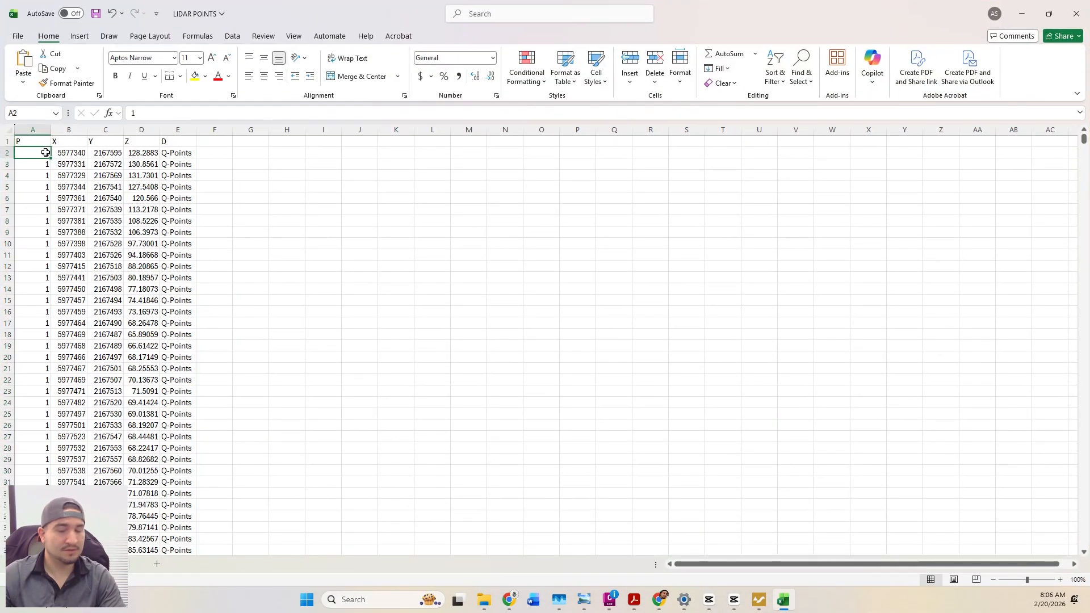
text(2000)
key(Return)
click(45, 153)
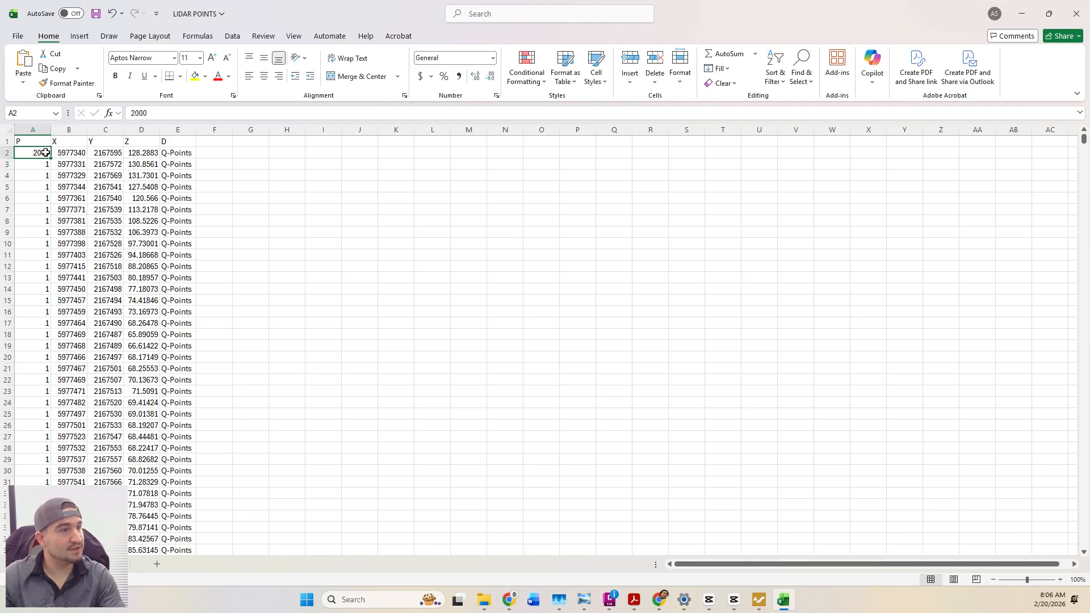
Scroll to the bottom to confirm the last point row is 1978, then return to A2.
drag(1081, 147, 1076, 542)
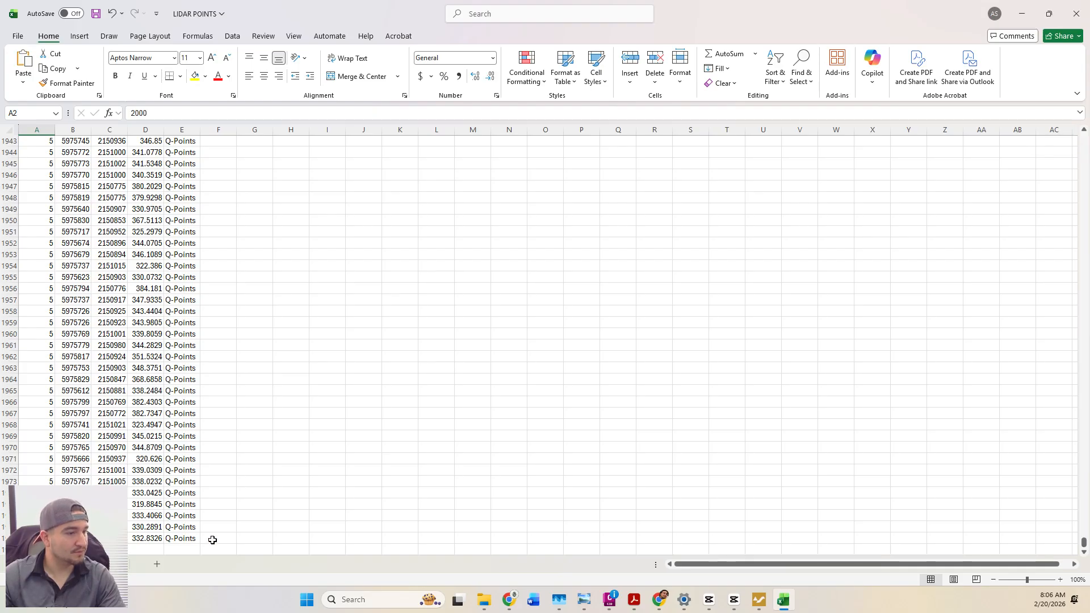
click(6, 548)
click(7, 539)
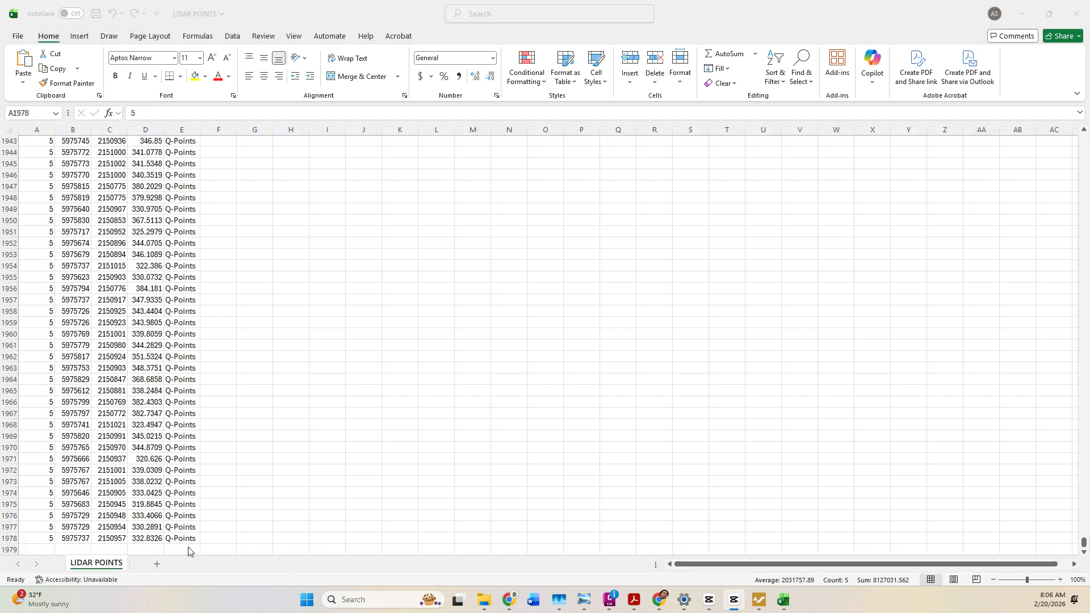
click(11, 538)
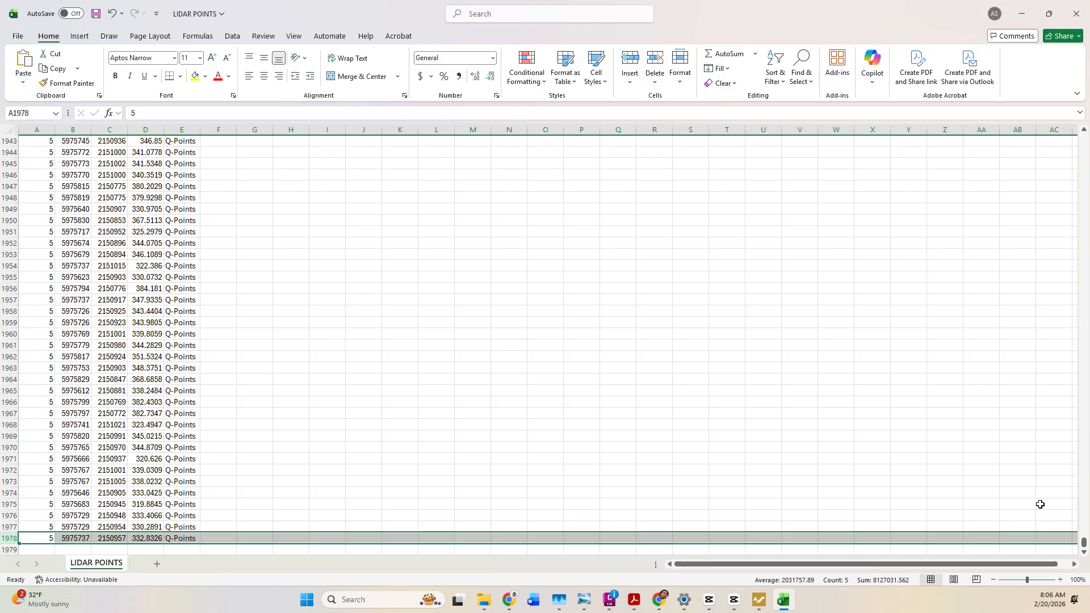
drag(1083, 546, 1082, 139)
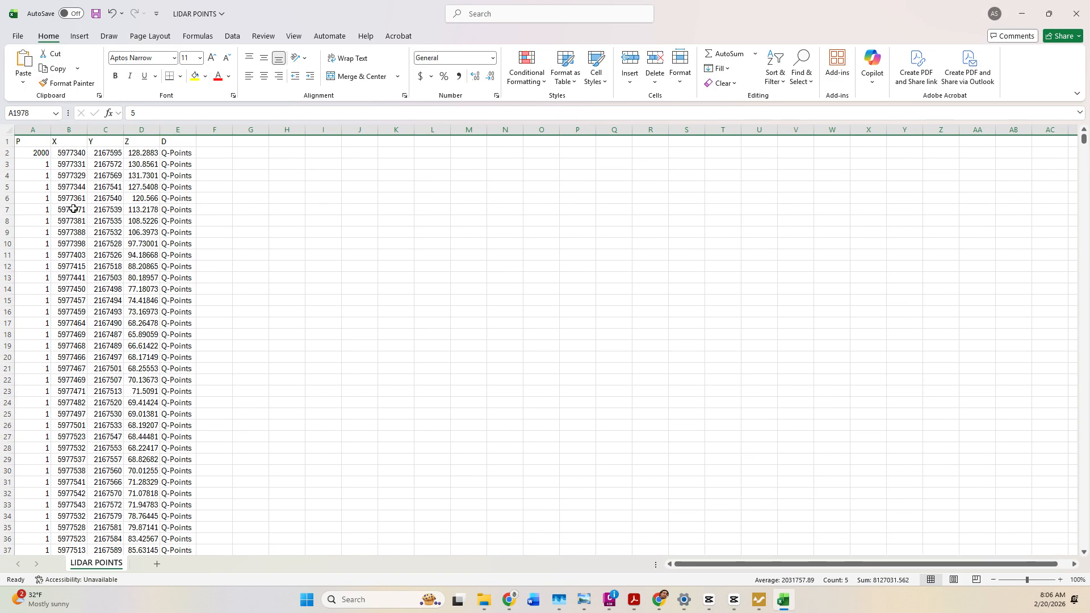
click(36, 154)
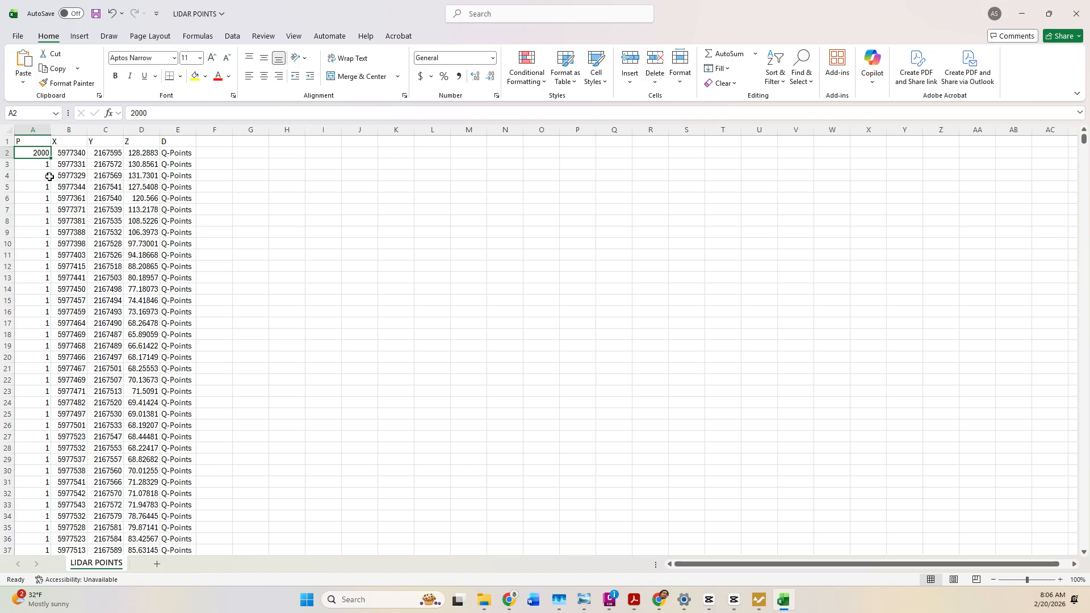
key(ctrl+g)
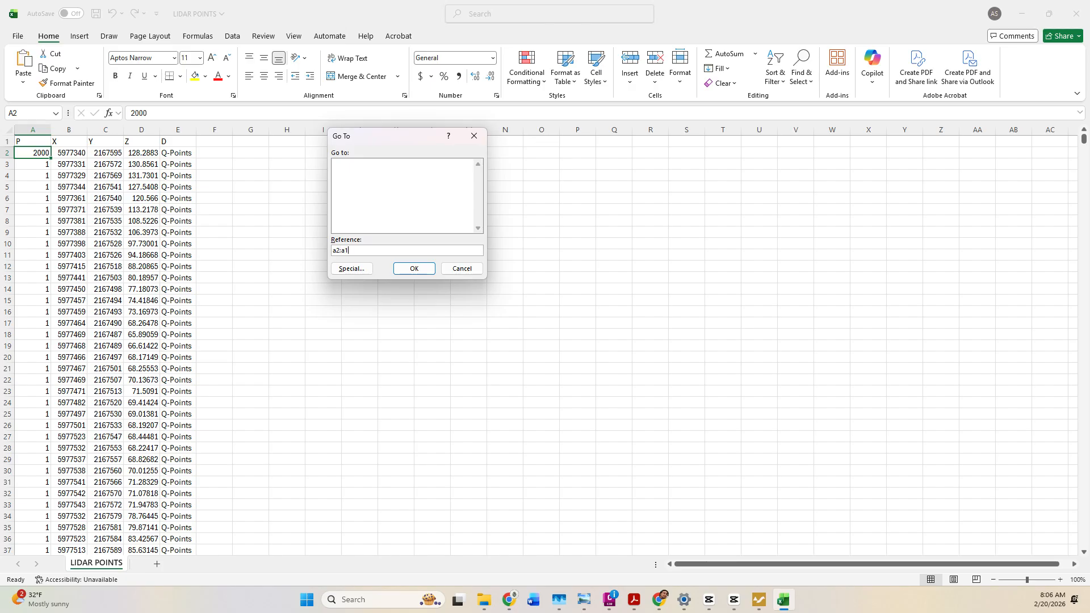
Select A2:A1978 and fill it as a linear series with step 1 starting at 2000.
key(Return)
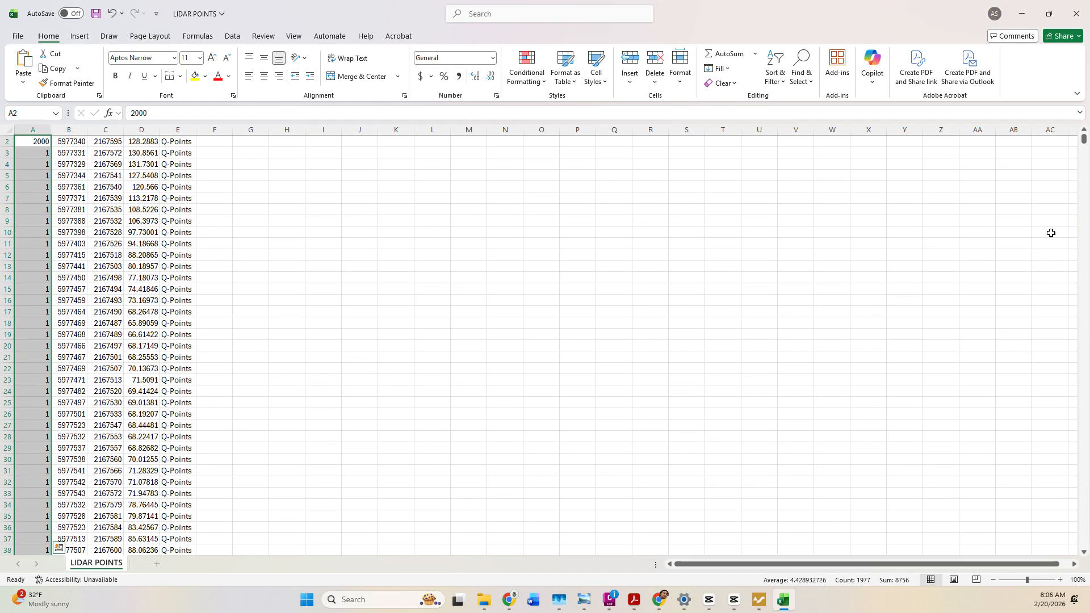
mouse_move(1083, 140)
mouse_down()
mouse_move(1082, 399)
mouse_move(1083, 137)
mouse_up()
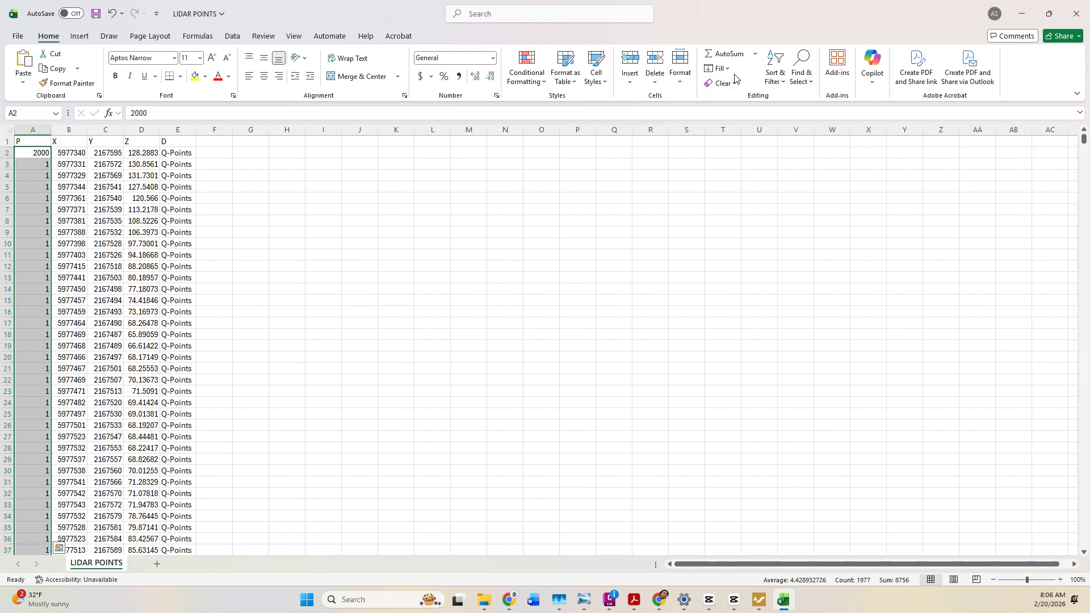
click(720, 68)
click(741, 165)
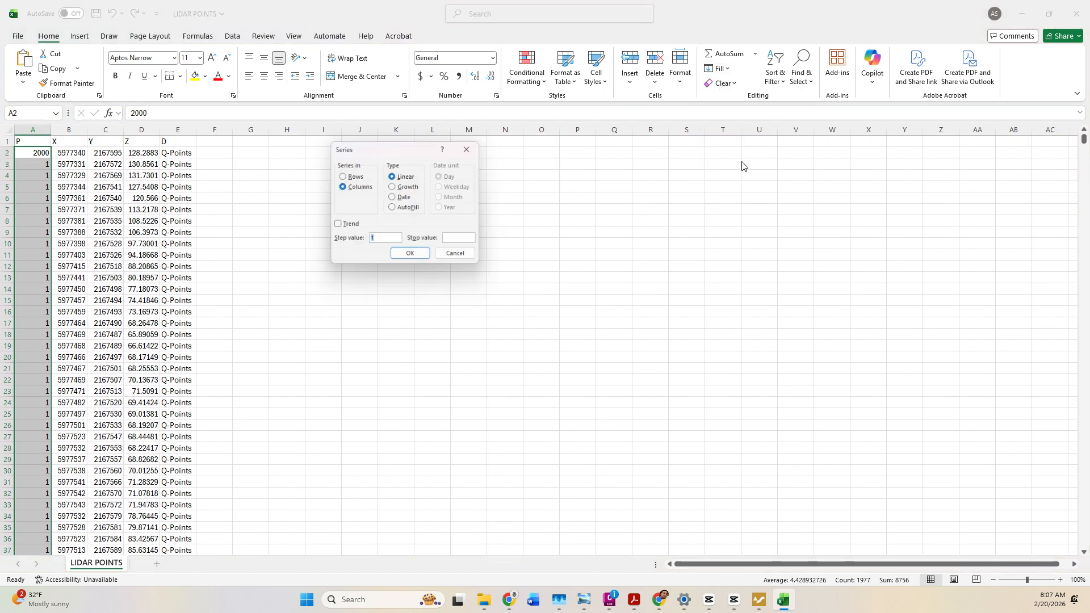
click(411, 254)
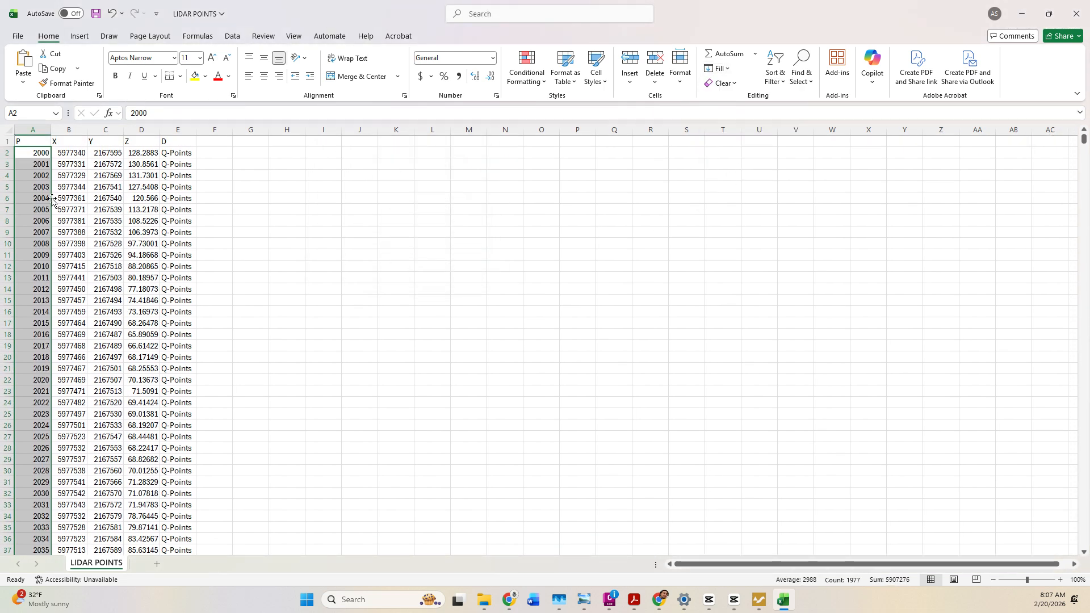
scroll(100, 230, down, 6)
drag(1082, 143, 1087, 108)
Replace E2's description with GS, copy it, and select the range D2:D1978.
click(161, 154)
text(GS)
key(Return)
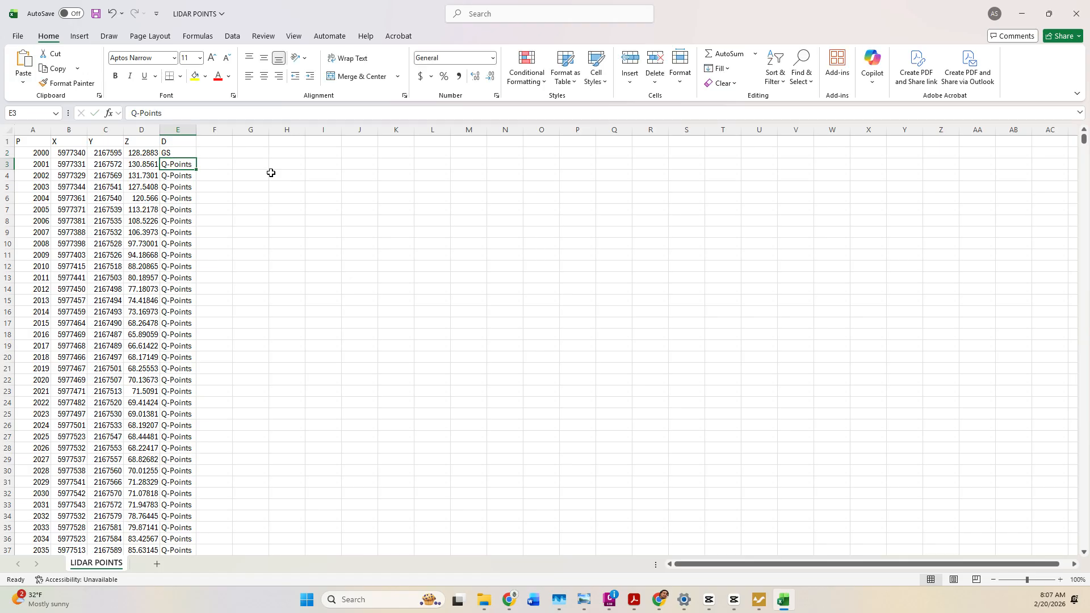
click(179, 153)
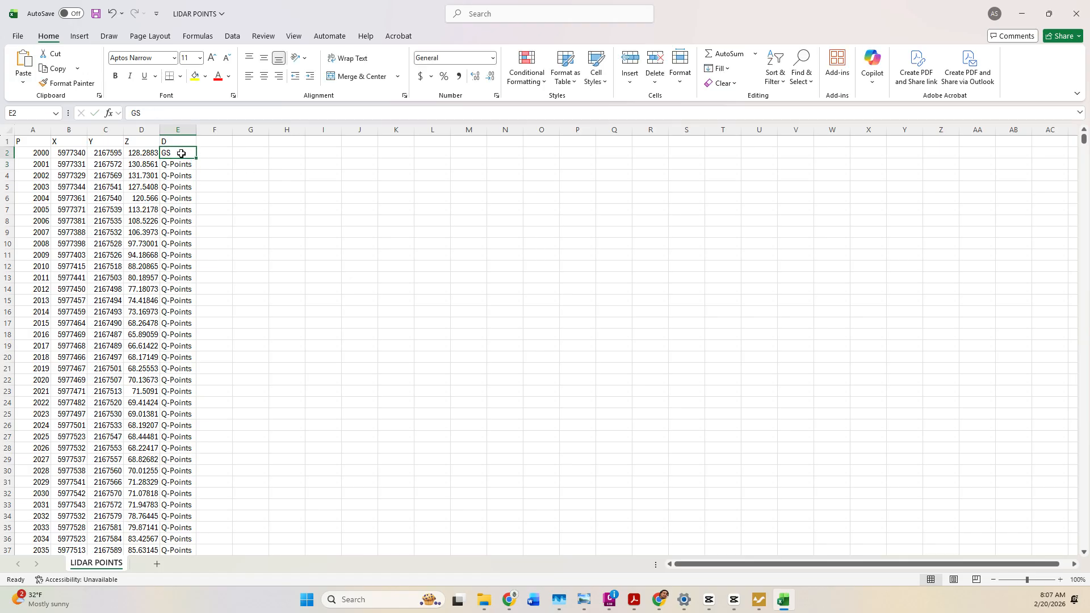
key(ctrl+c)
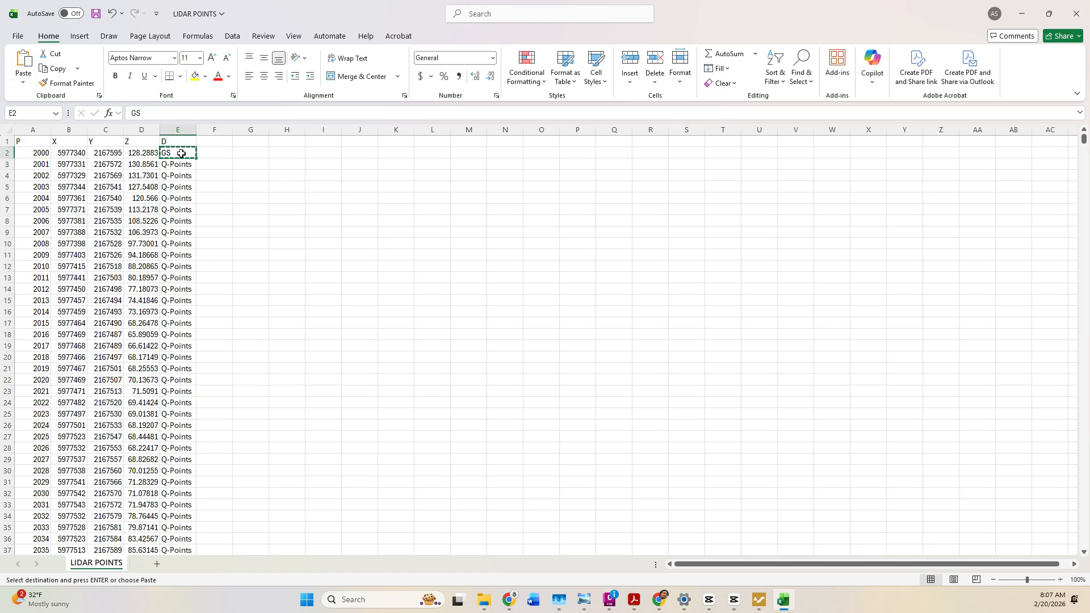
key(ctrl+g)
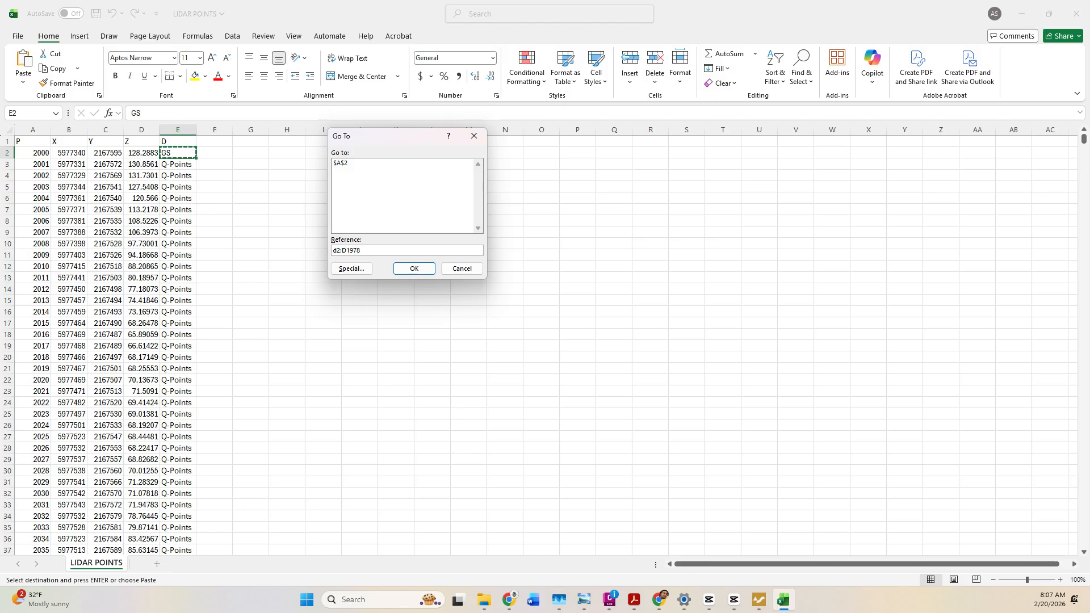
key(Return)
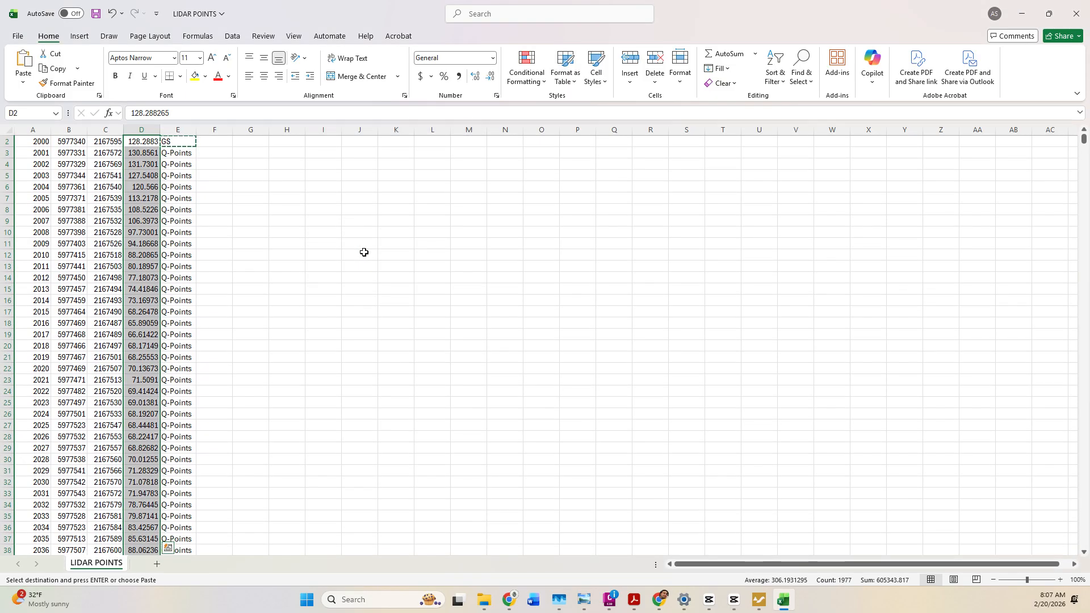
Copy GS again, select E2:E1978 and paste GS into every description cell.
click(187, 152)
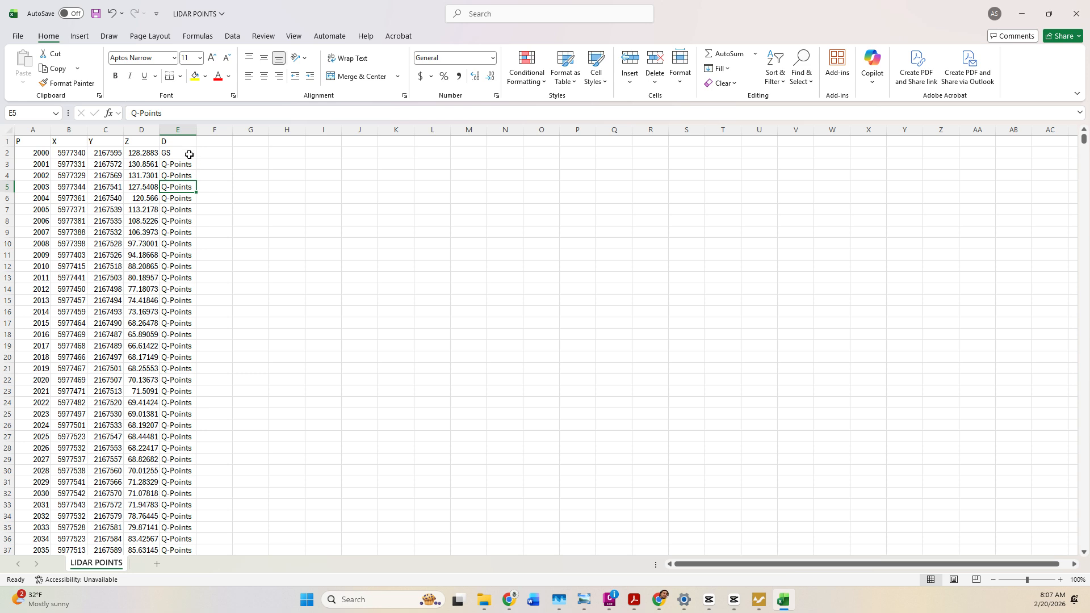
key(ctrl+c)
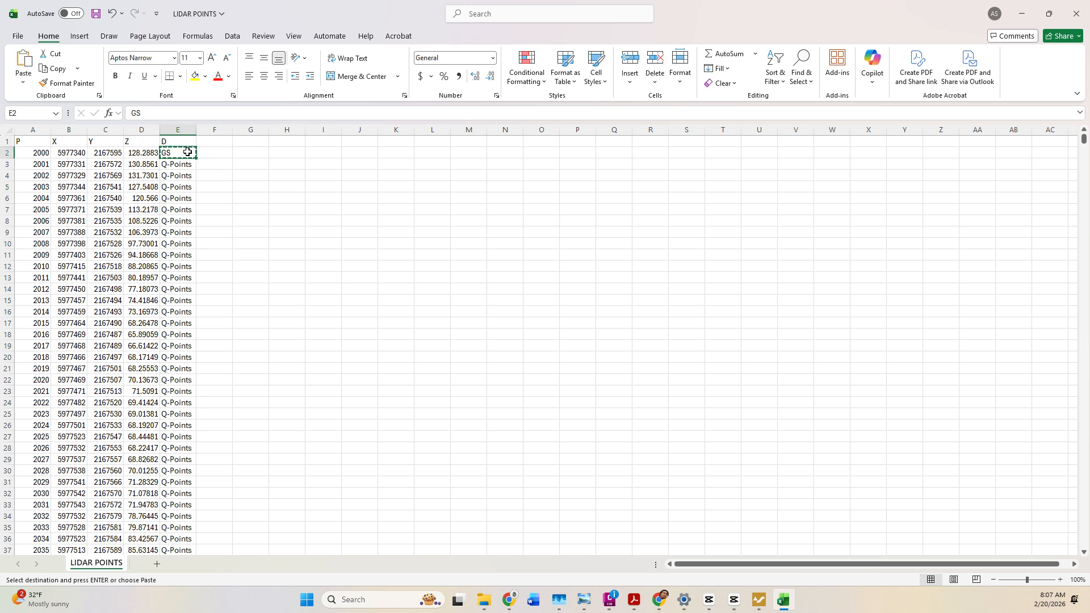
key(ctrl+g)
text(:e1978)
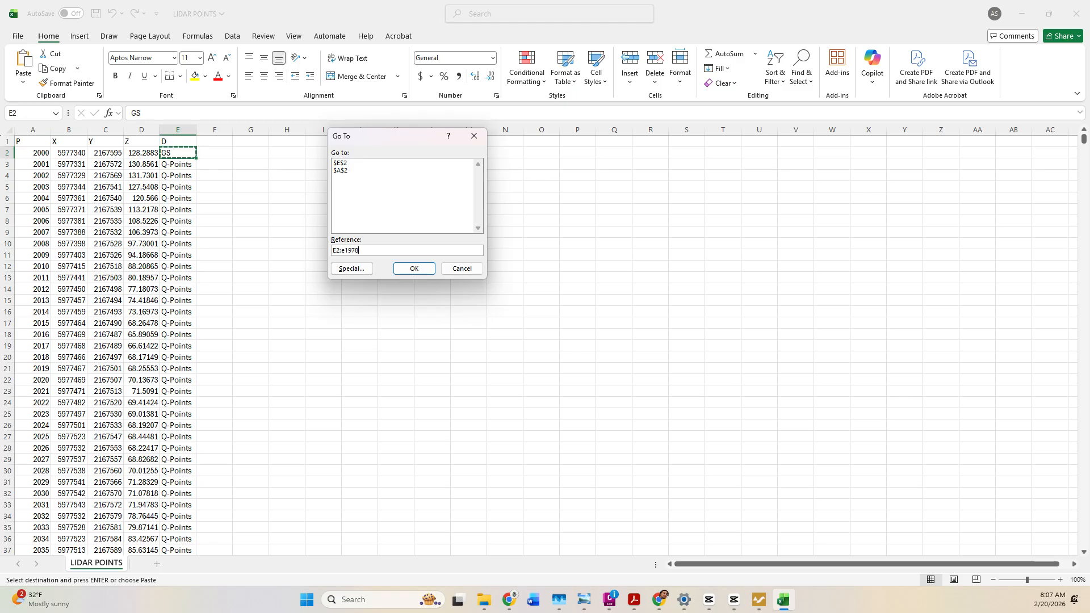
key(Return)
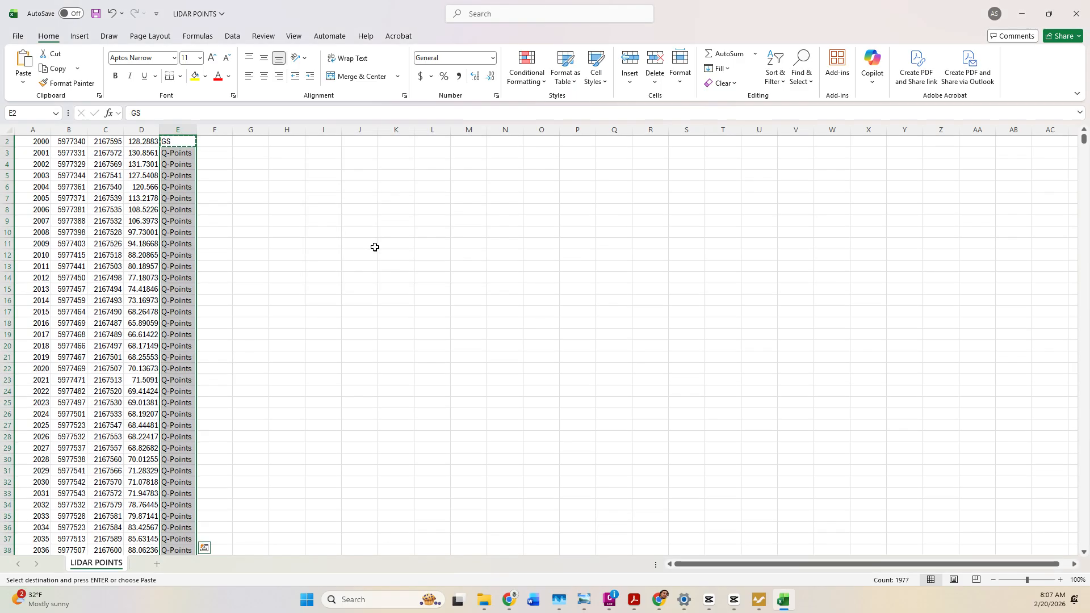
key(ctrl+v)
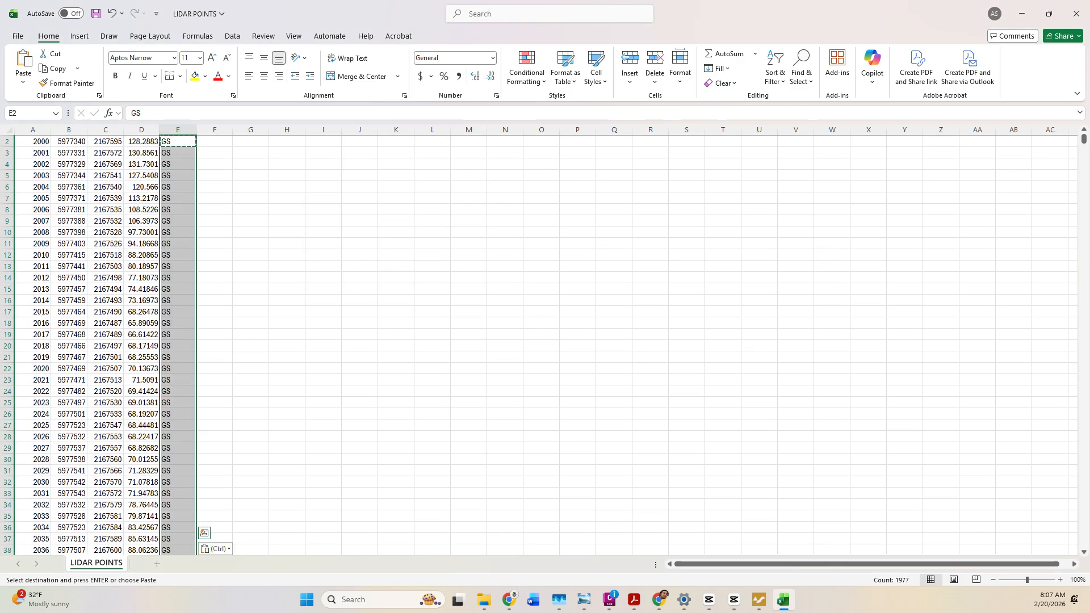
mouse_move(1081, 140)
mouse_down()
mouse_move(1050, 431)
mouse_move(1065, 543)
mouse_move(1075, 139)
mouse_up()
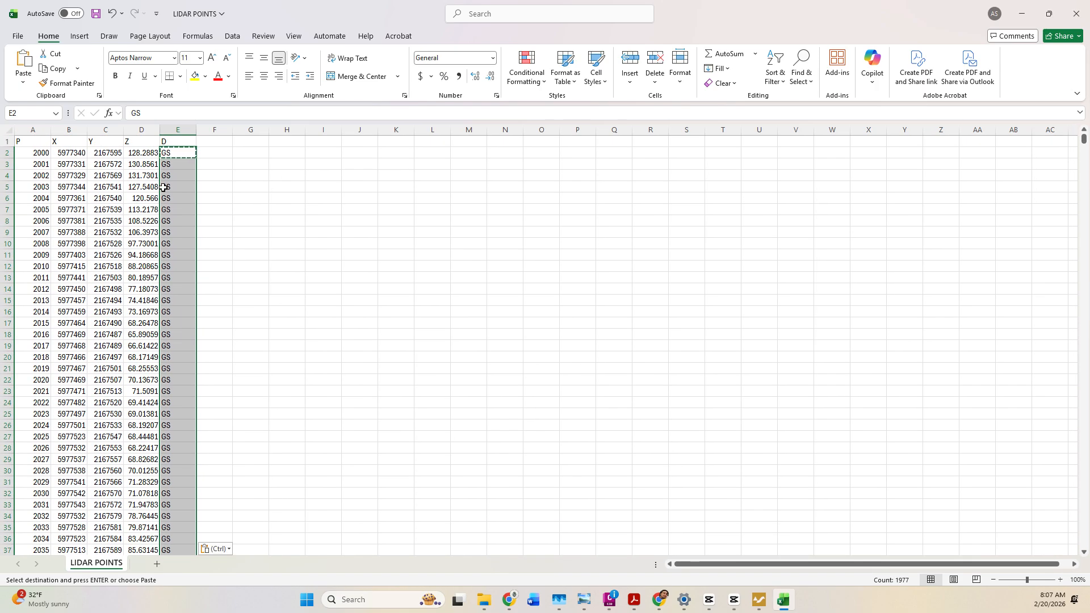
click(7, 141)
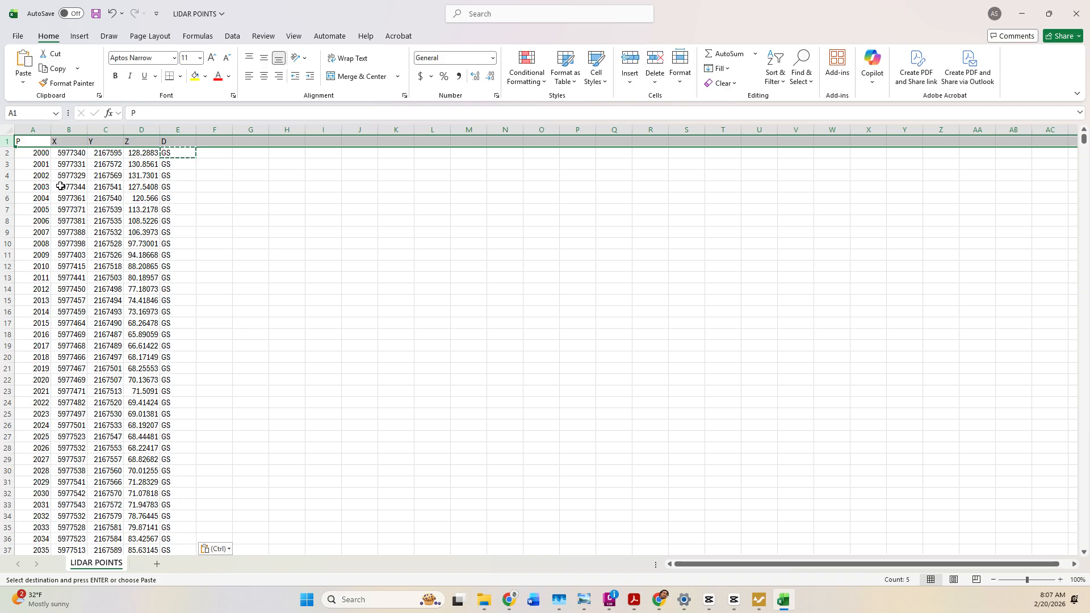
Try moving the X column over to column F, then undo the move.
click(69, 140)
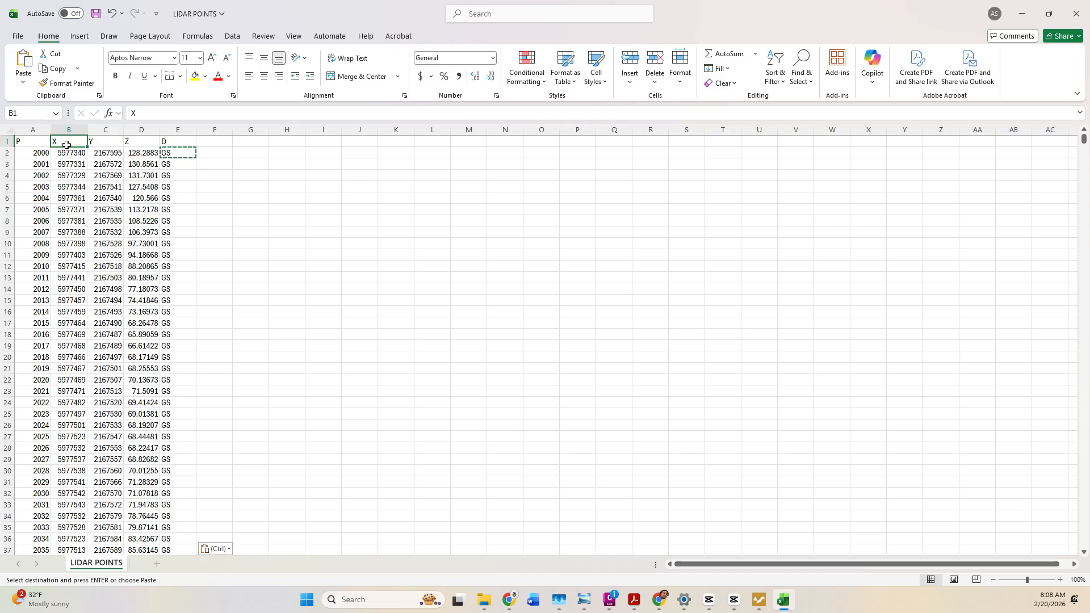
click(8, 141)
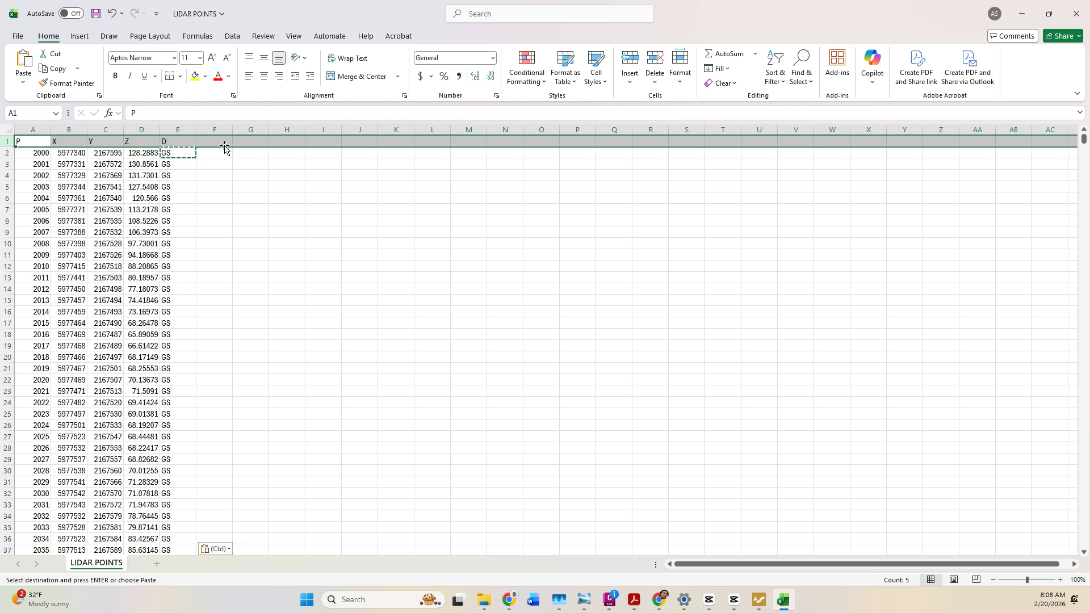
click(71, 129)
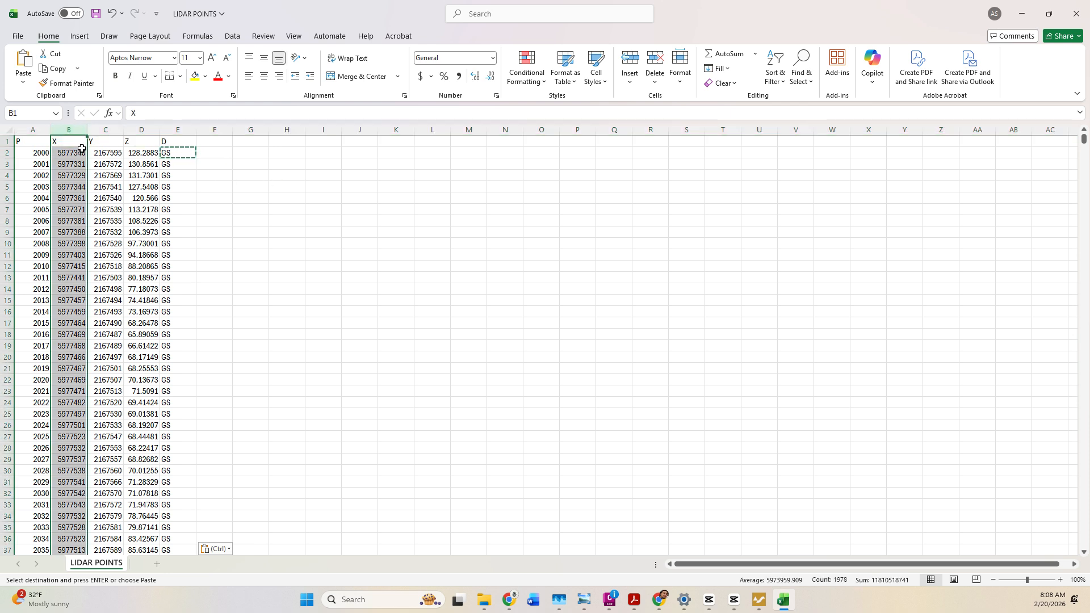
drag(90, 151, 216, 152)
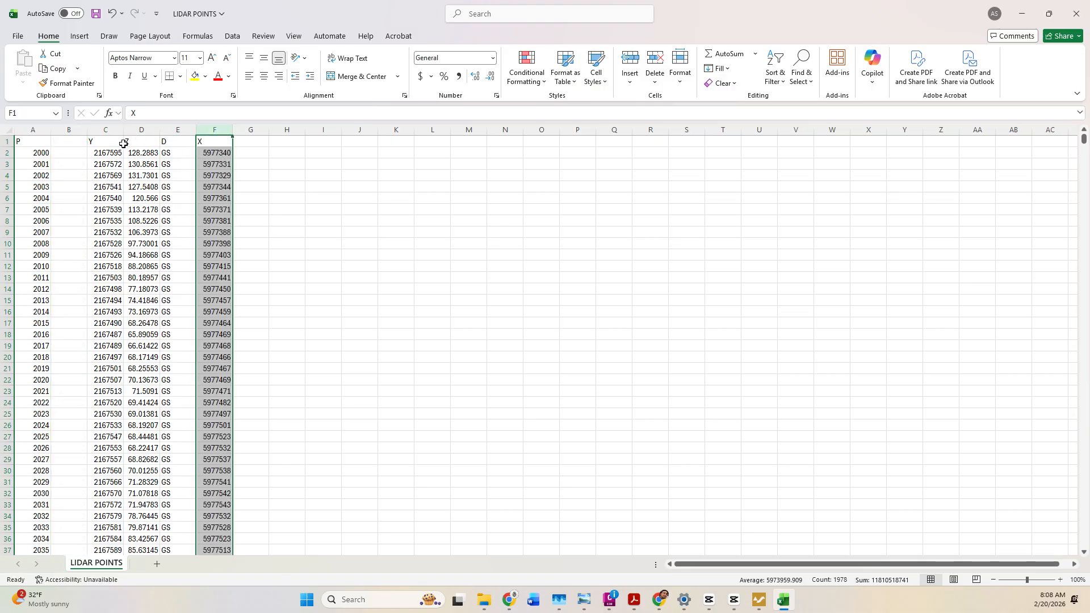
key(ctrl+z)
Delete the P X Y Z D header row, then close the workbook saving changes.
click(12, 139)
right_click(11, 139)
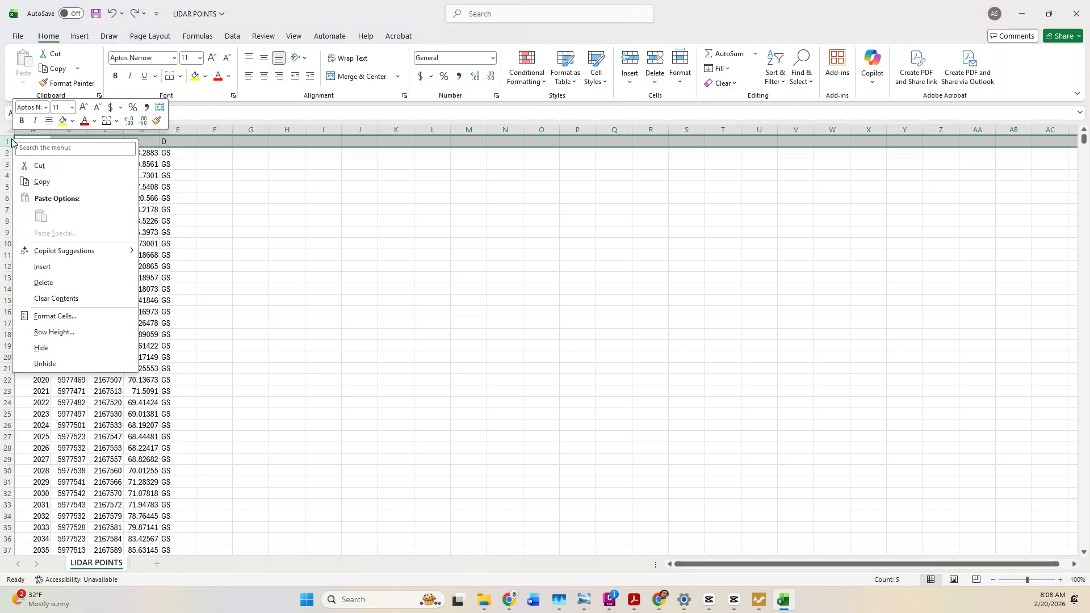
click(65, 282)
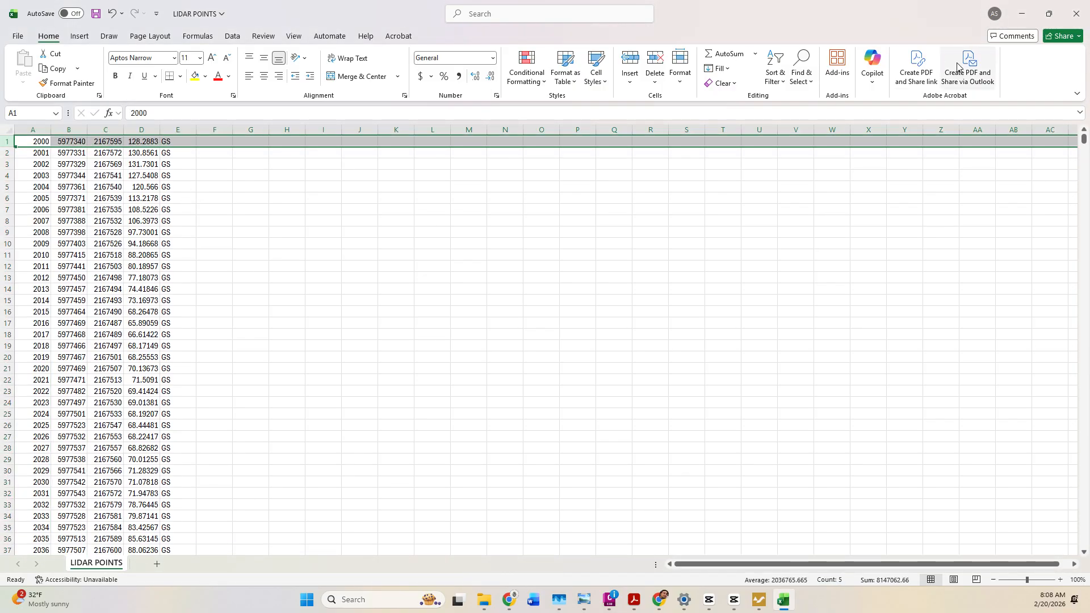
click(1076, 13)
click(683, 372)
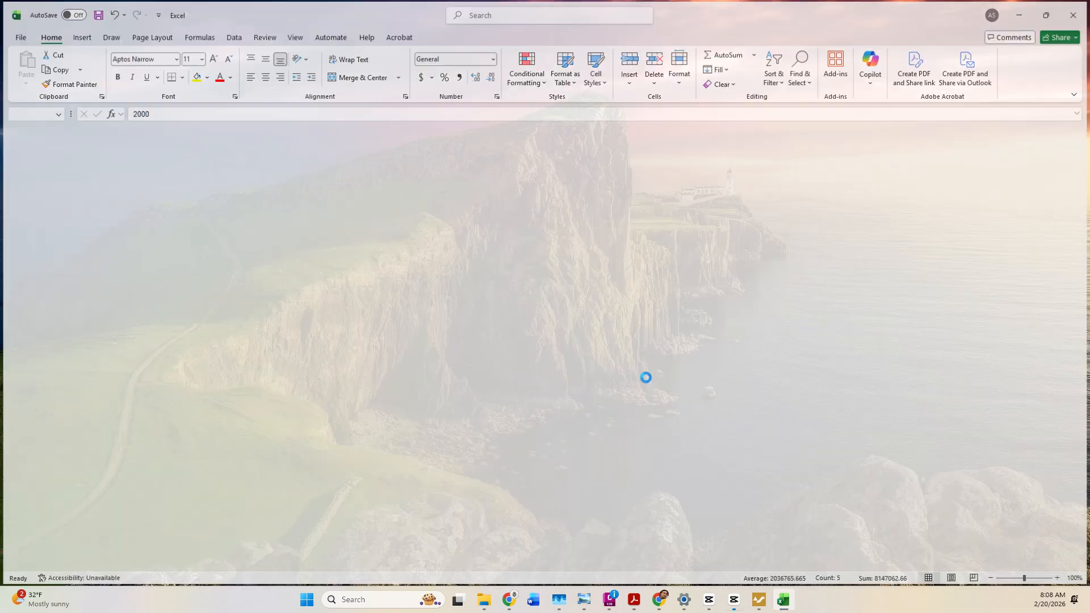
In Civil 3D, start Points from File and add the SURVEY\LIDAR POINTS file.
click(622, 598)
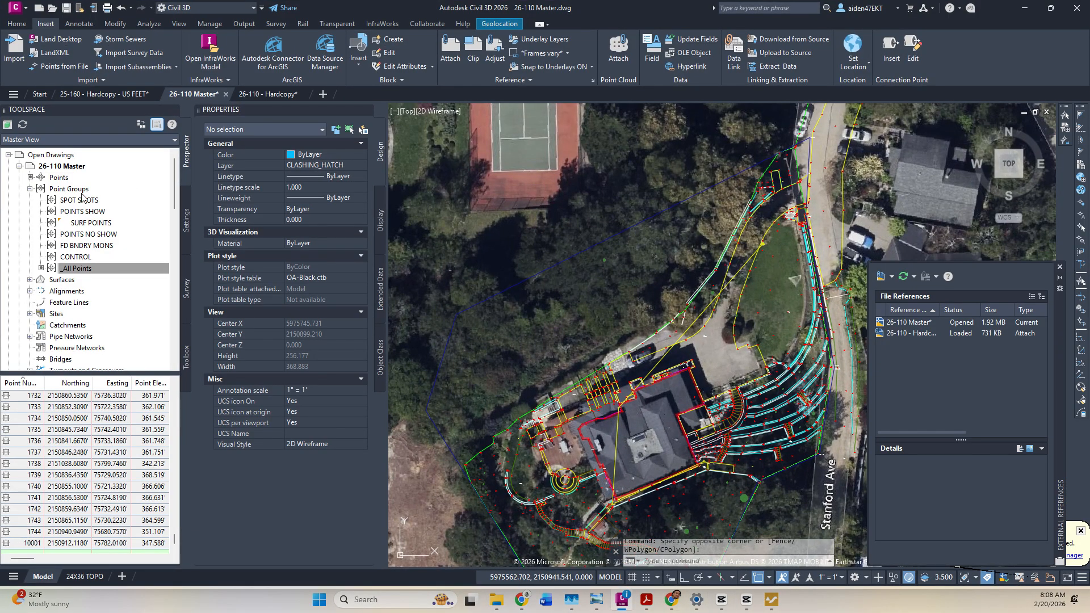
click(56, 69)
click(983, 223)
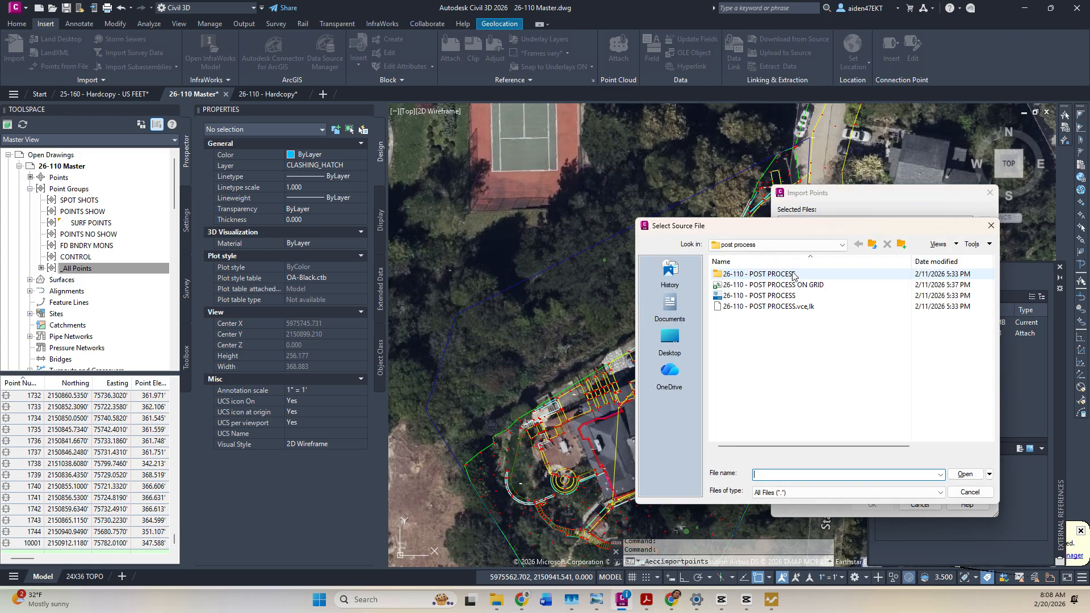
click(841, 245)
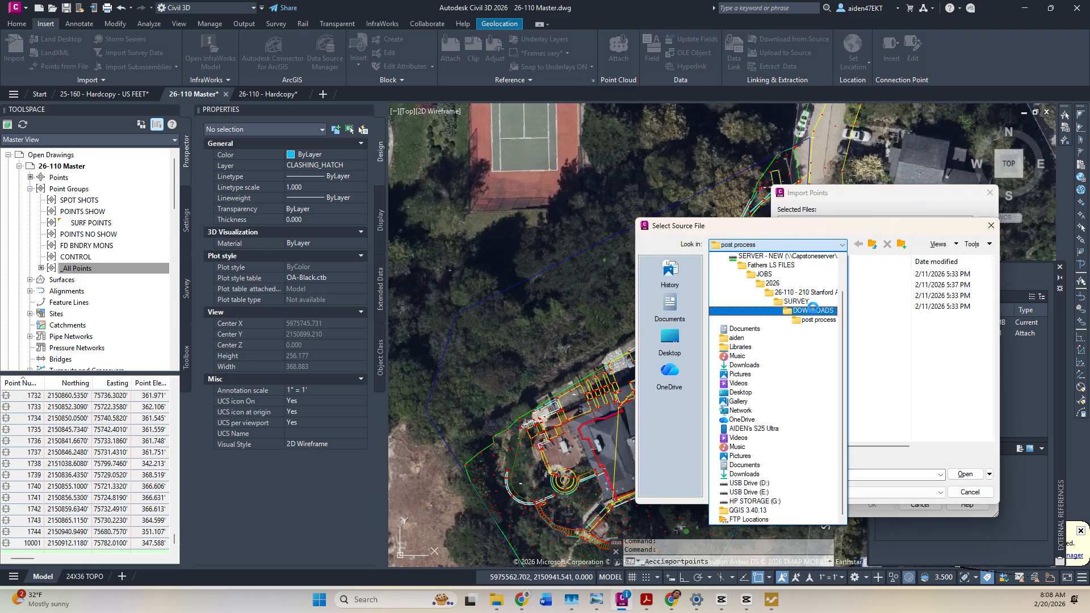
click(797, 301)
click(752, 318)
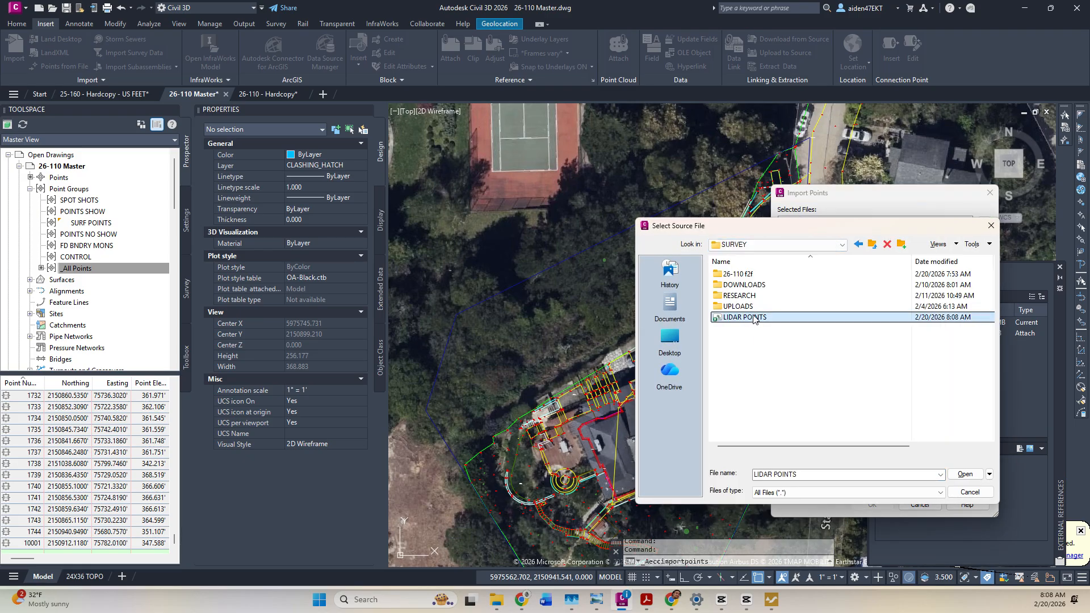
double_click(753, 317)
Choose PENZD (comma delimited), add points to a new LIDAR POINTS group, and import.
drag(865, 200, 652, 204)
scroll(612, 322, down, 2)
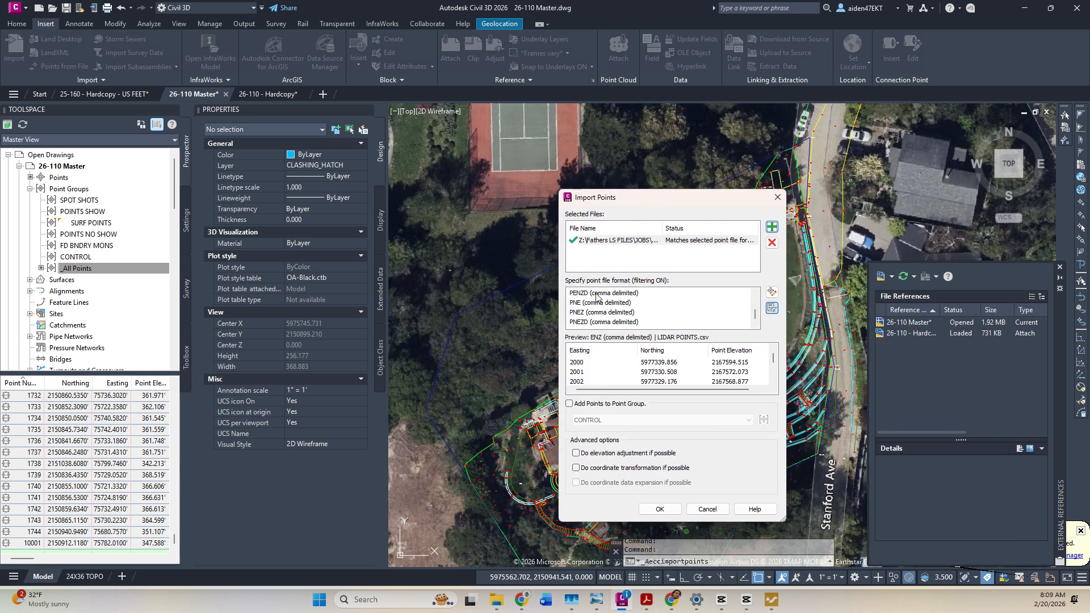
click(596, 294)
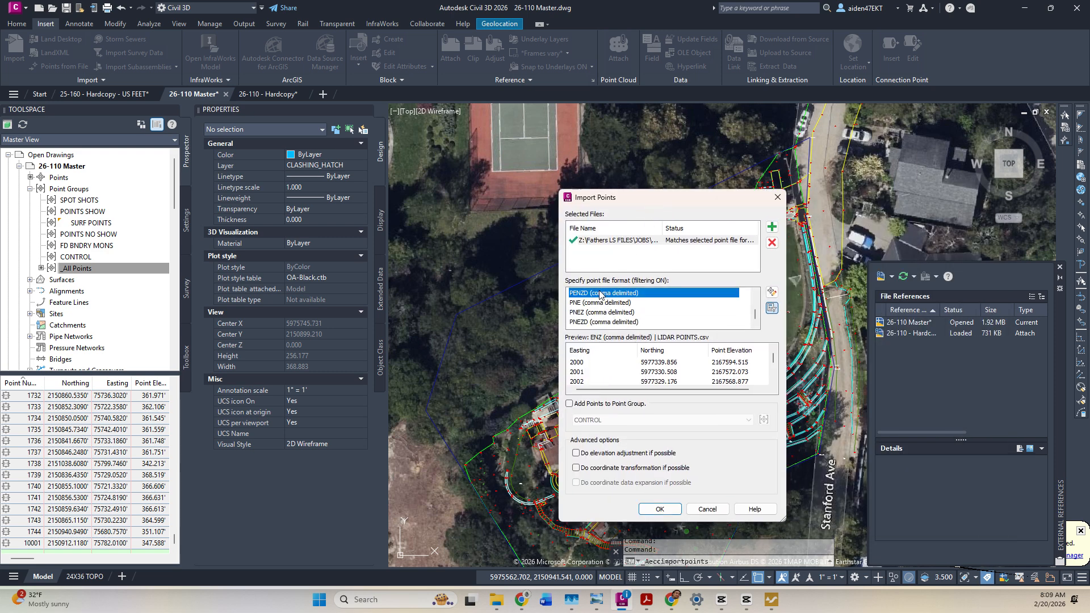
click(576, 405)
click(763, 420)
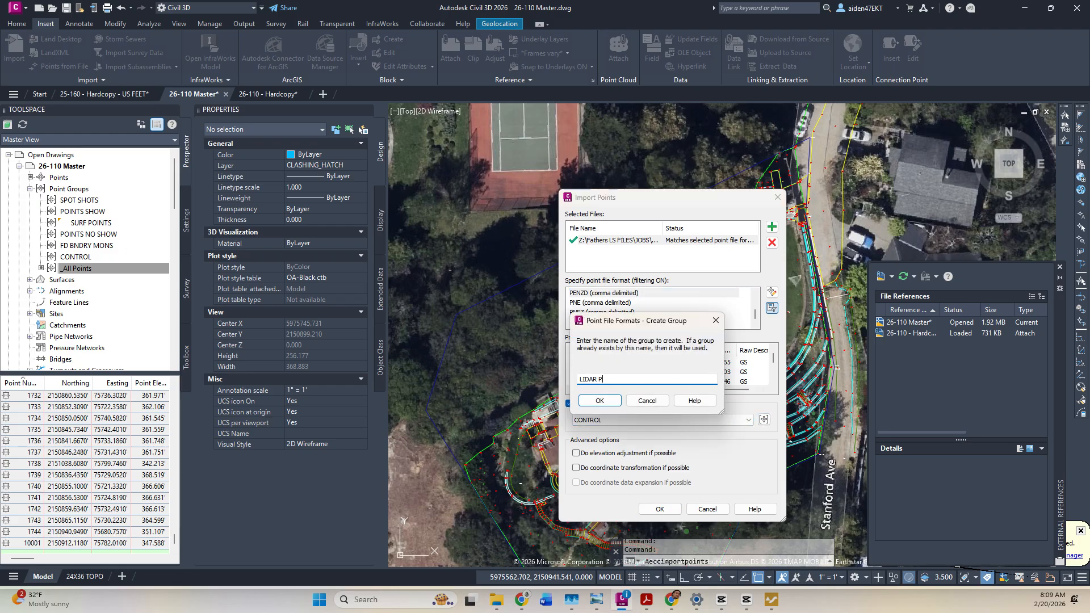
click(600, 401)
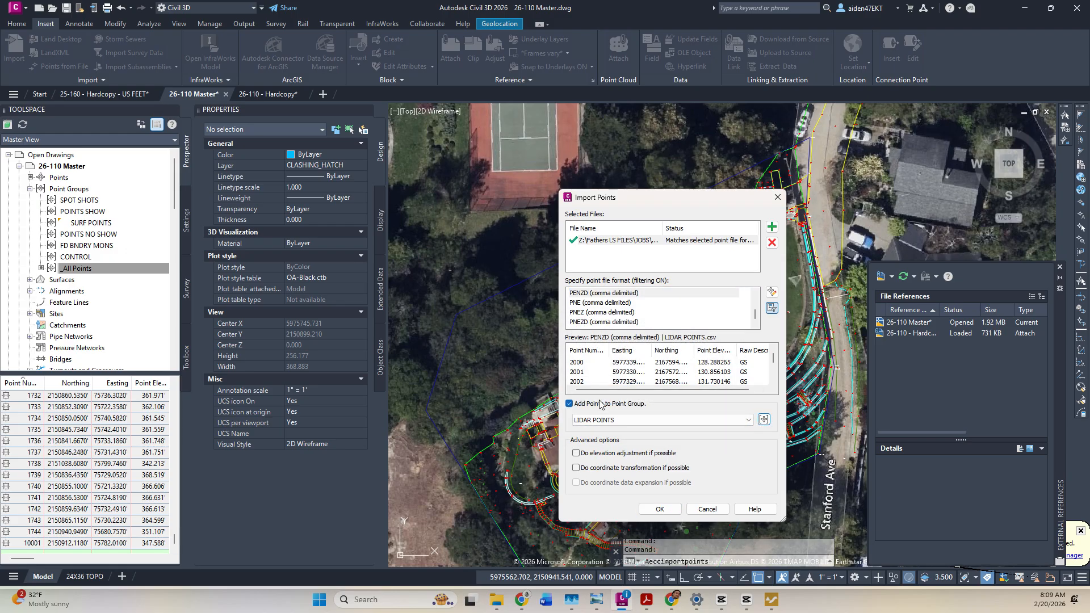
click(660, 508)
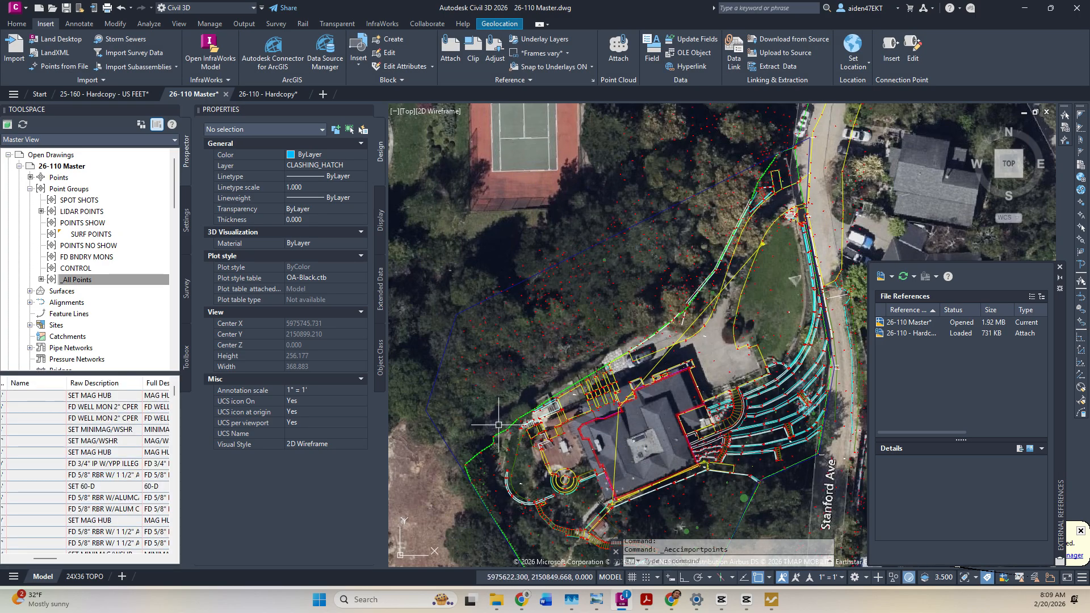
Pan to inspect the imported points, then undo the Import Points command with Ctrl+Z.
middle_drag(507, 423, 502, 383)
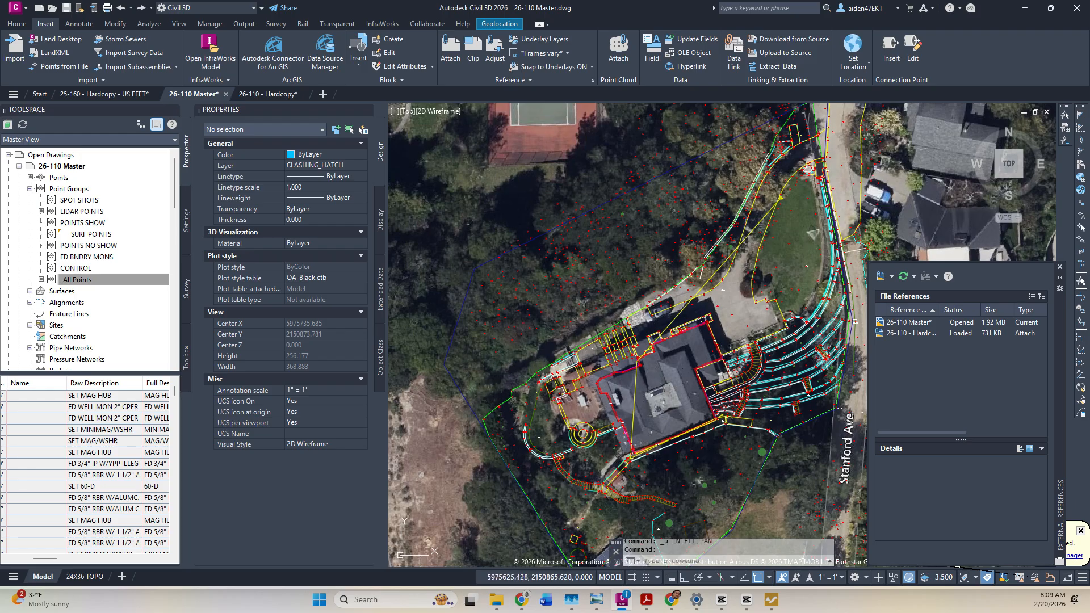
key(ctrl+z)
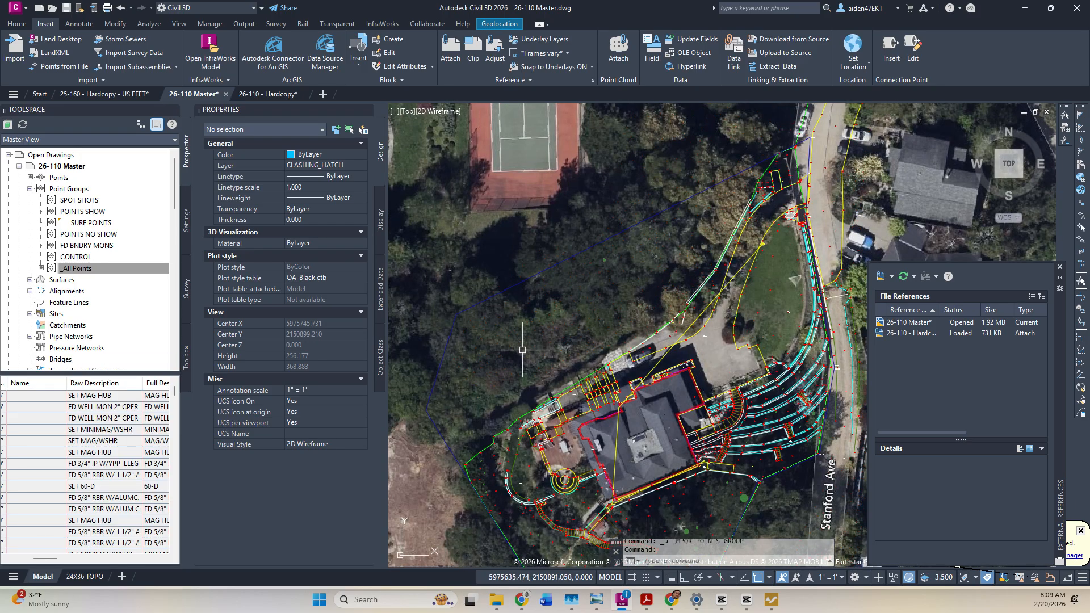
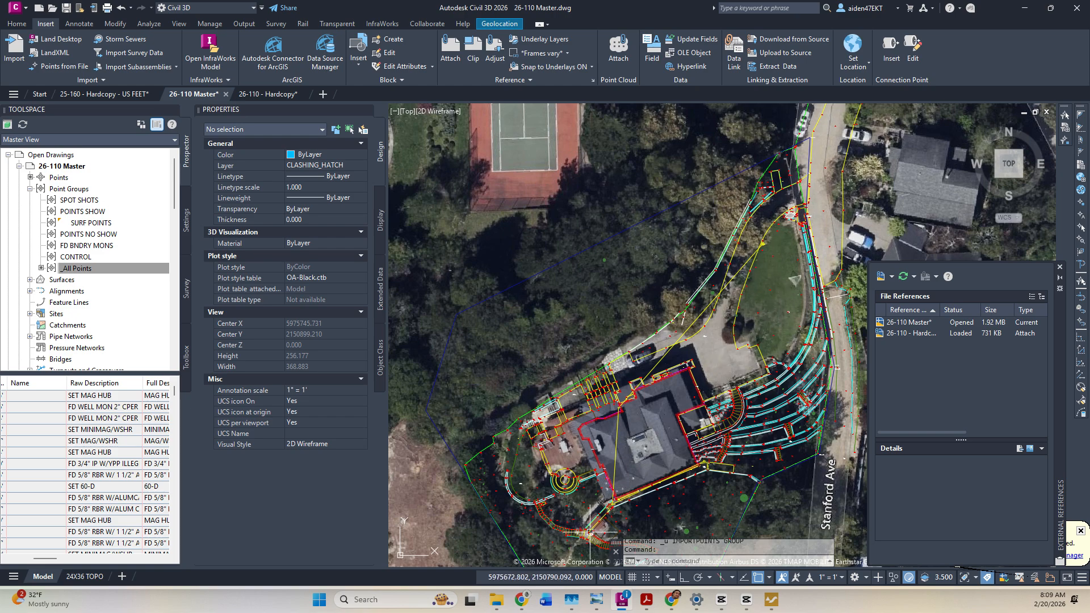
click(771, 599)
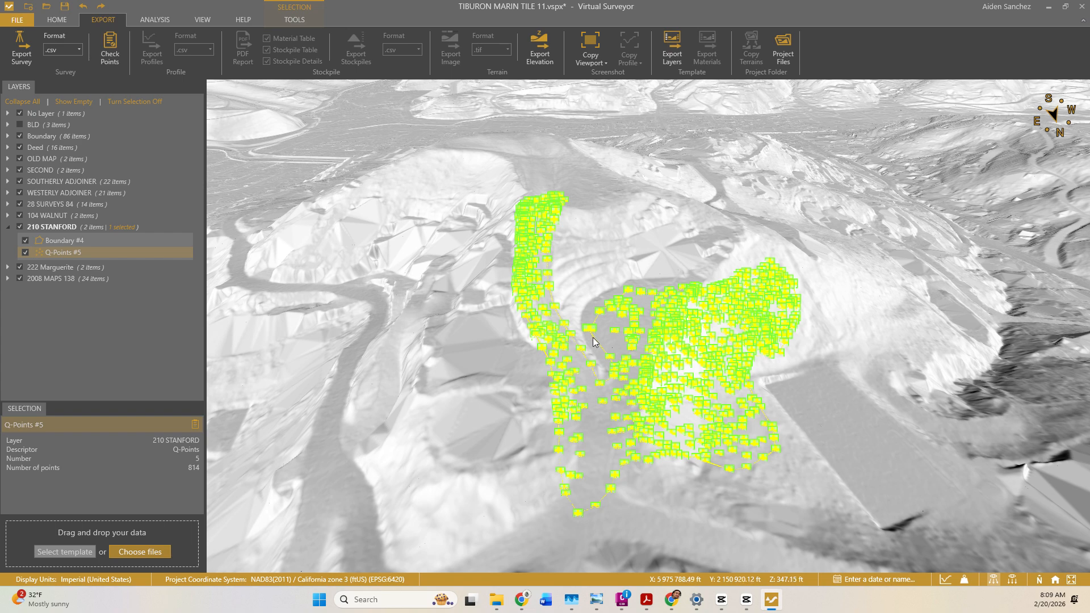
scroll(649, 399, up, 3)
middle_drag(736, 401, 709, 369)
drag(799, 402, 710, 396)
mouse_move(776, 389)
middle_down()
mouse_move(764, 395)
mouse_move(737, 349)
middle_up()
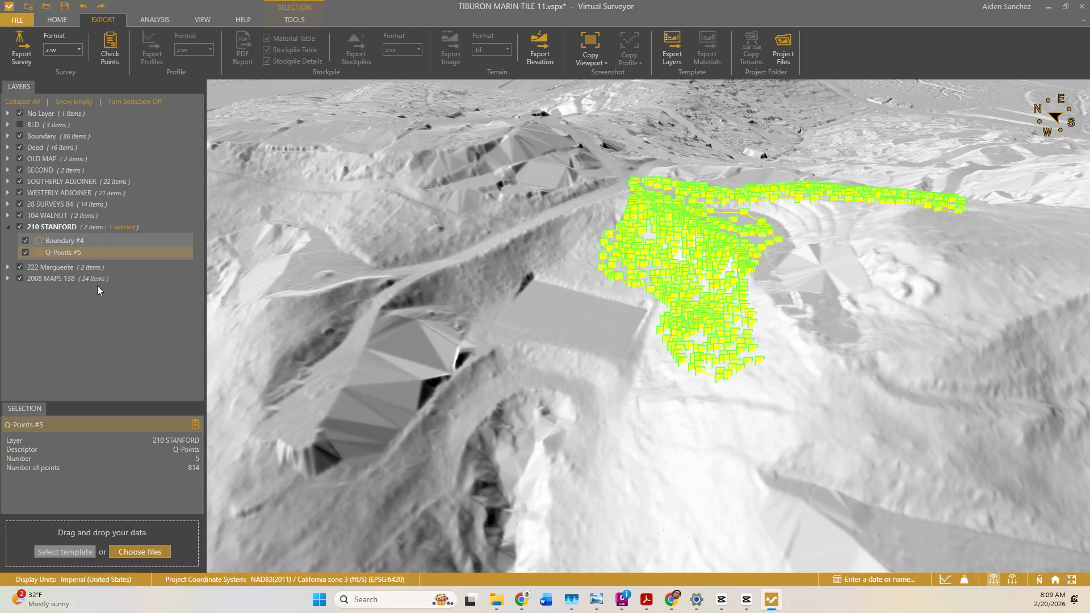
key(Delete)
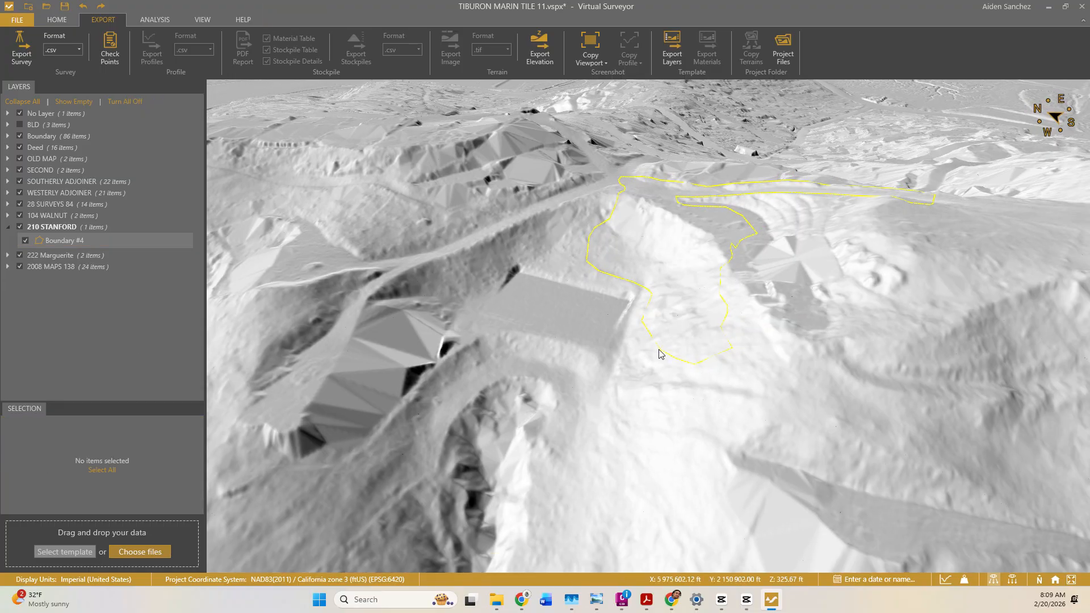
Start vertex editing on Boundary #4 and drag its first vertices left and down-left.
click(611, 276)
right_click(611, 274)
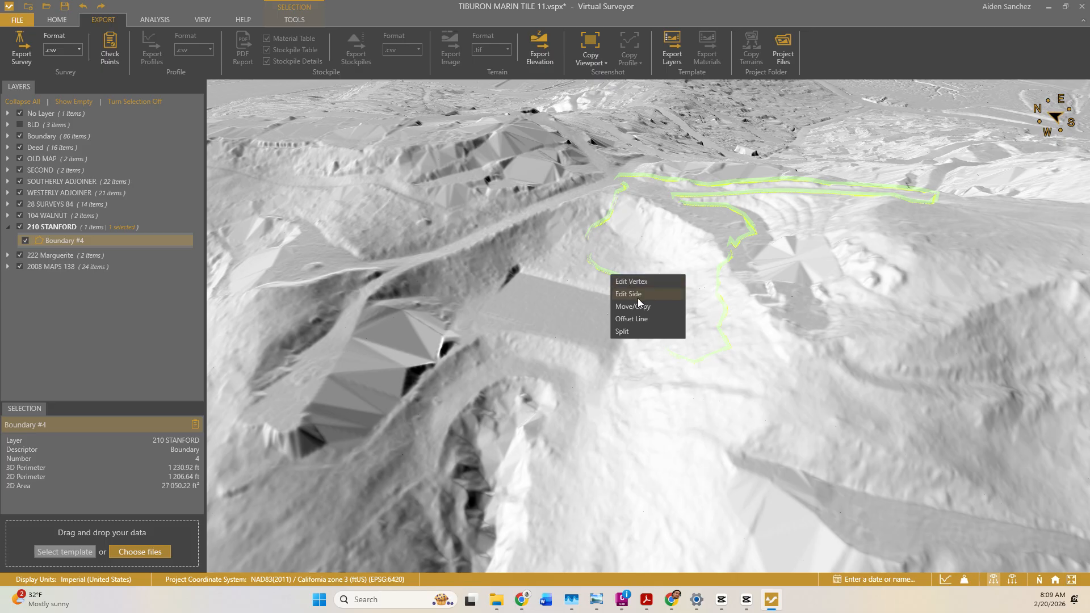
click(636, 280)
drag(674, 370, 585, 364)
scroll(664, 370, up, 3)
click(664, 385)
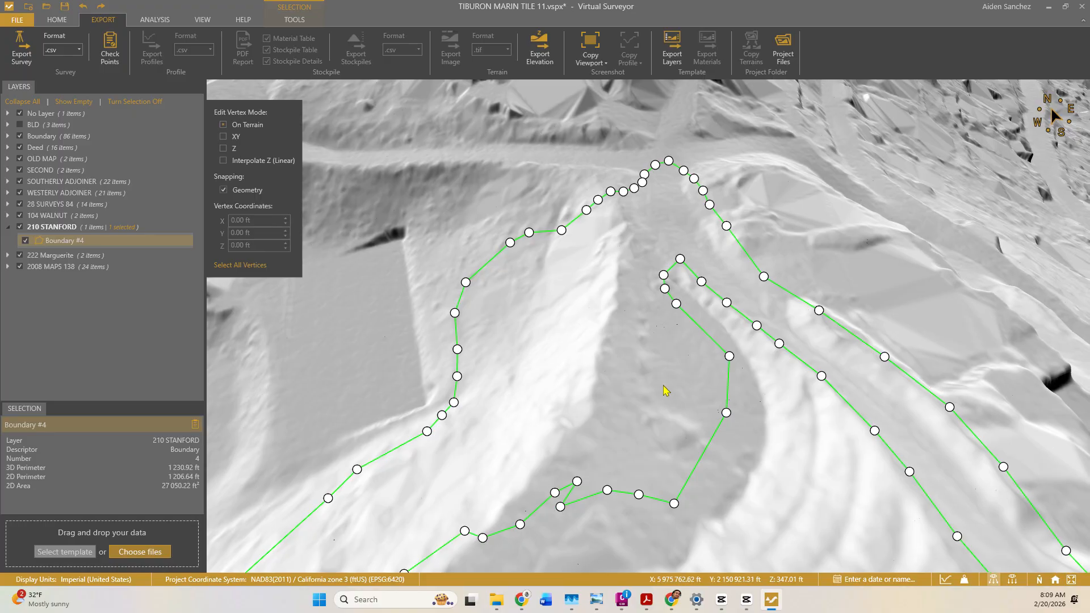
drag(725, 413, 639, 458)
drag(709, 363, 638, 422)
drag(676, 304, 664, 256)
Pull Boundary #4's lower-left vertices further out and add a new vertex on its edge.
drag(584, 408, 726, 174)
drag(542, 374, 569, 380)
scroll(602, 372, down, 2)
mouse_move(570, 355)
middle_down()
mouse_move(570, 389)
mouse_move(562, 340)
middle_up()
scroll(558, 353, up, 3)
click(614, 366)
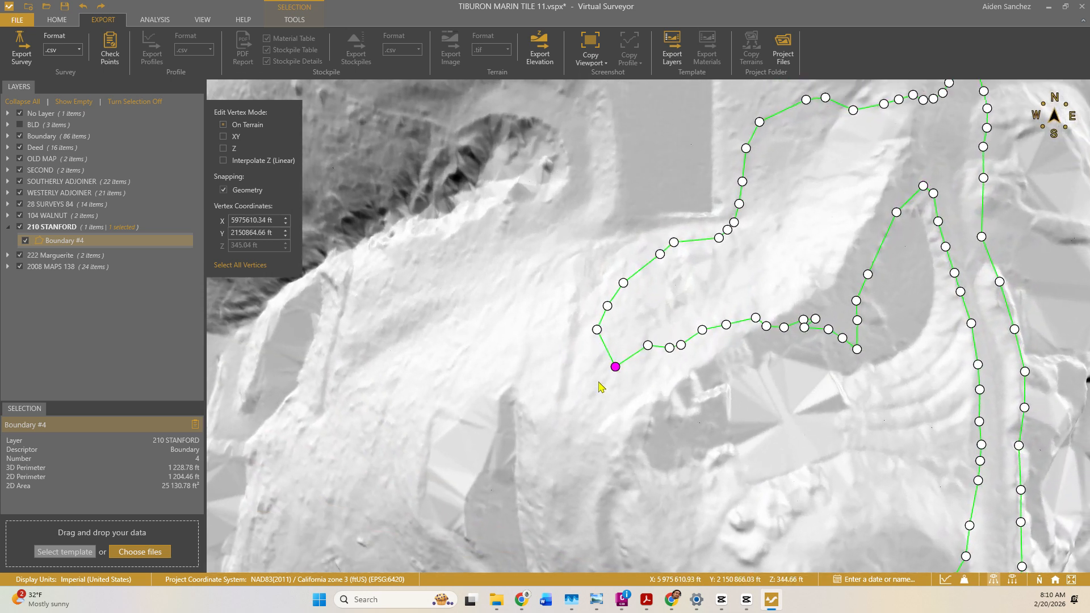
drag(615, 367, 537, 415)
drag(597, 329, 531, 360)
drag(607, 306, 550, 293)
drag(622, 283, 586, 266)
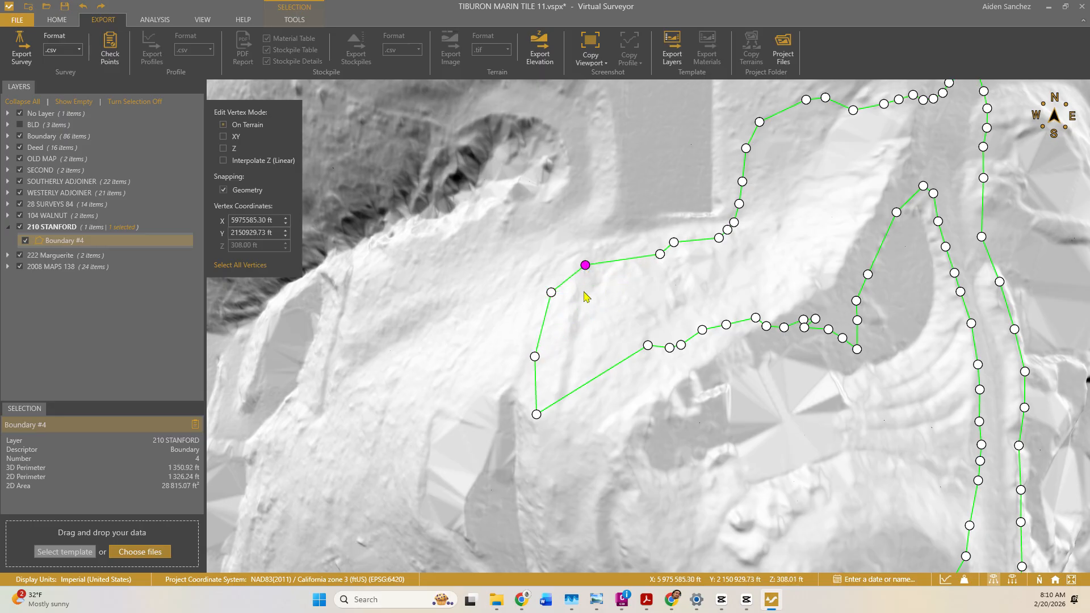
drag(647, 345, 601, 487)
drag(623, 444, 608, 441)
Facing south, raise the boundary's southern vertices upslope along the terrain.
scroll(626, 457, up, 3)
middle_drag(626, 454, 693, 414)
mouse_move(622, 349)
middle_down()
mouse_move(651, 349)
mouse_move(637, 347)
middle_up()
drag(578, 382, 509, 375)
drag(457, 438, 468, 404)
drag(436, 429, 447, 384)
drag(392, 436, 412, 392)
drag(339, 389, 372, 380)
drag(381, 404, 411, 376)
scroll(421, 377, up, 3)
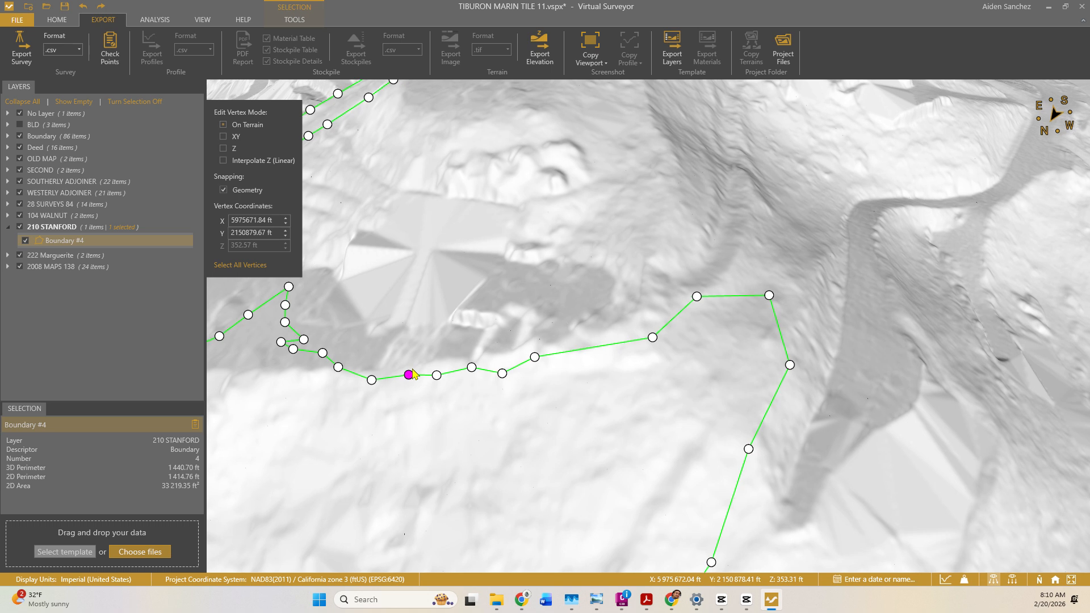
middle_drag(451, 379, 421, 381)
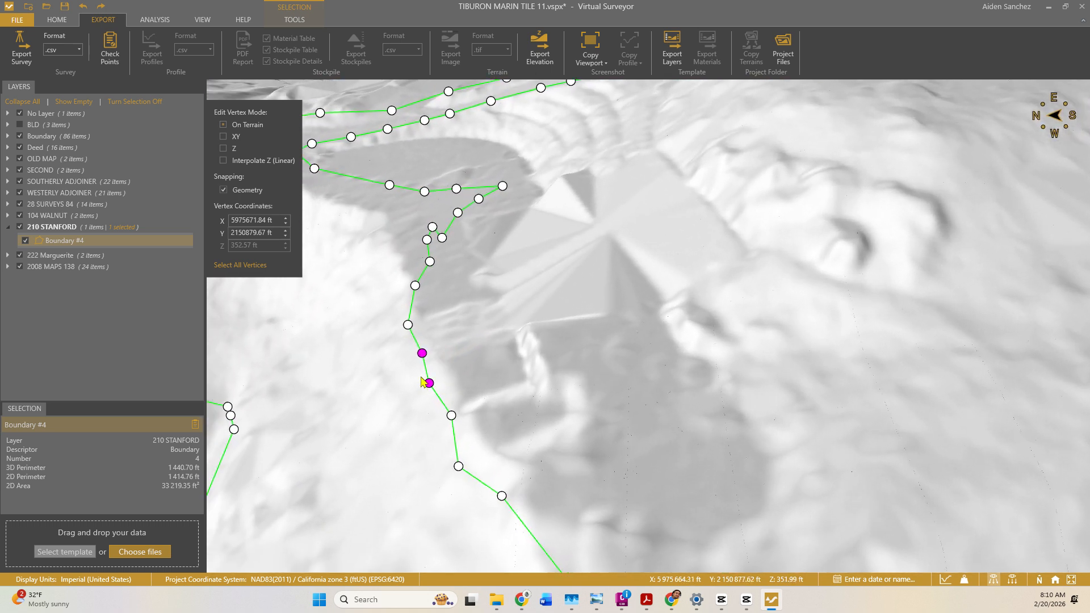
Pull the remaining edge vertices up-left, bringing the area to 39,436.70 ft² and perimeter to 1,578.54 ft.
drag(423, 354, 448, 374)
drag(408, 325, 430, 333)
drag(430, 384, 528, 504)
middle_drag(550, 489, 602, 492)
drag(765, 444, 654, 395)
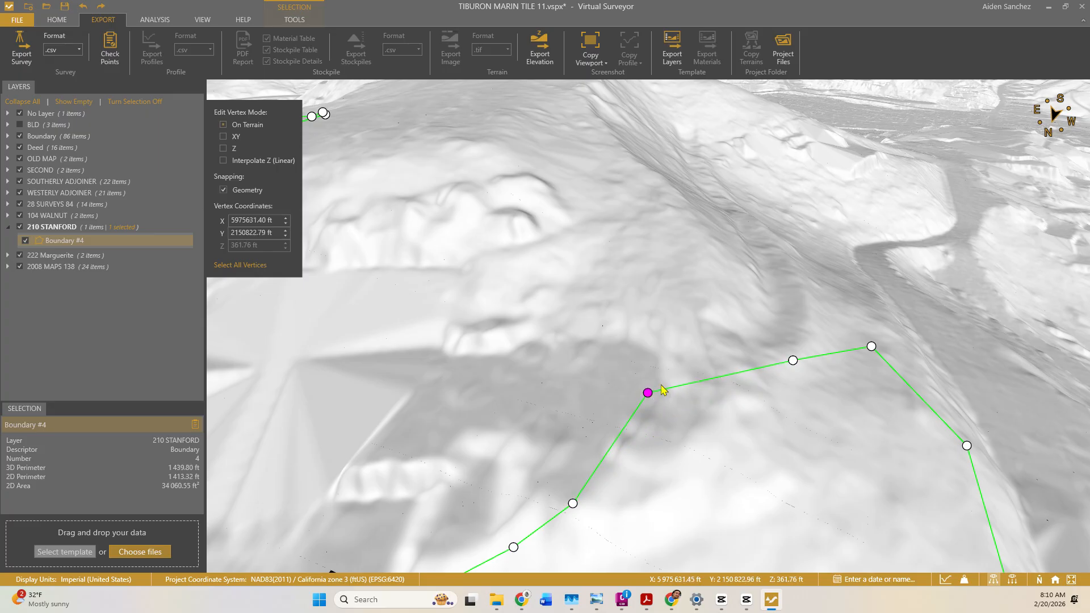
click(761, 376)
drag(743, 374, 651, 319)
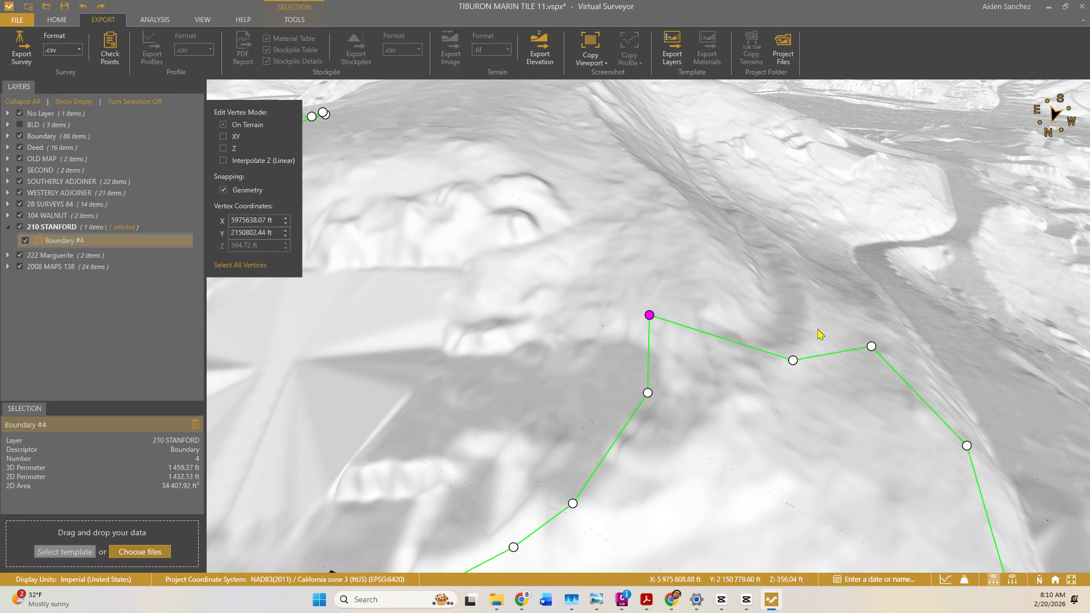
drag(787, 352, 653, 226)
drag(872, 347, 860, 279)
drag(657, 233, 640, 219)
drag(649, 314, 640, 295)
scroll(703, 357, down, 3)
scroll(702, 357, down, 2)
mouse_move(701, 357)
middle_down()
mouse_move(671, 383)
mouse_move(613, 369)
mouse_move(598, 339)
mouse_move(713, 373)
middle_up()
scroll(729, 406, down, 5)
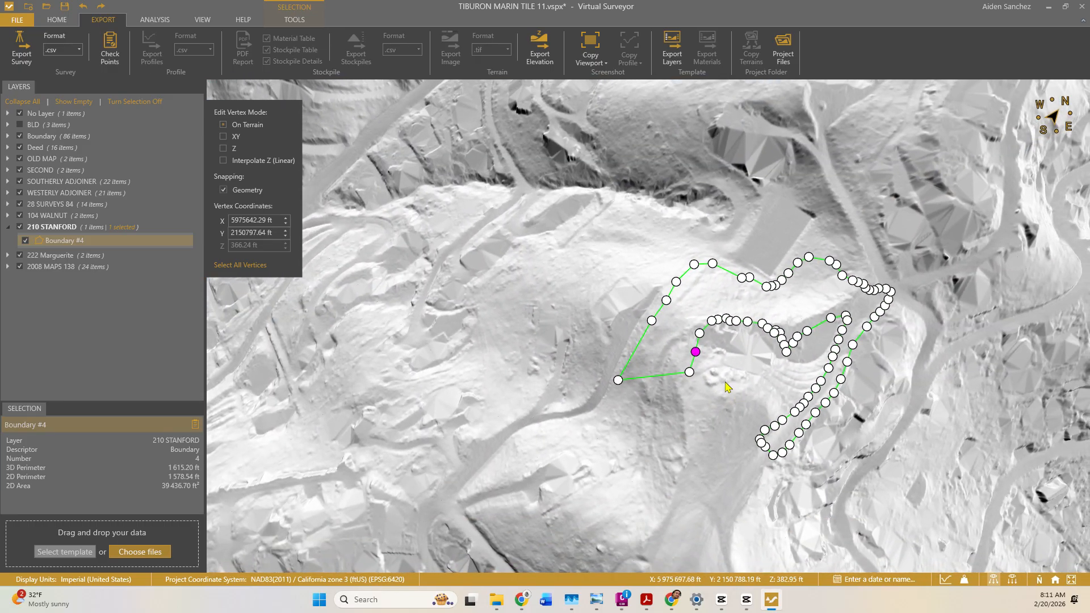
Compare Boundary #4 against the Civil 3D aerial, switching between the two programs.
click(622, 600)
middle_drag(631, 422, 644, 270)
scroll(563, 279, up, 2)
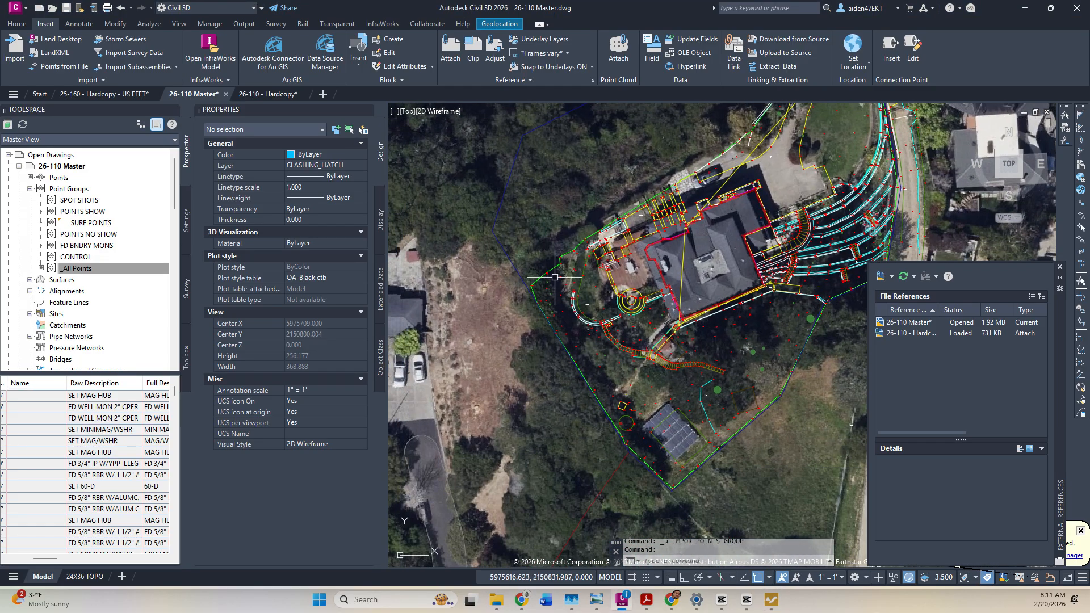
key(alt)
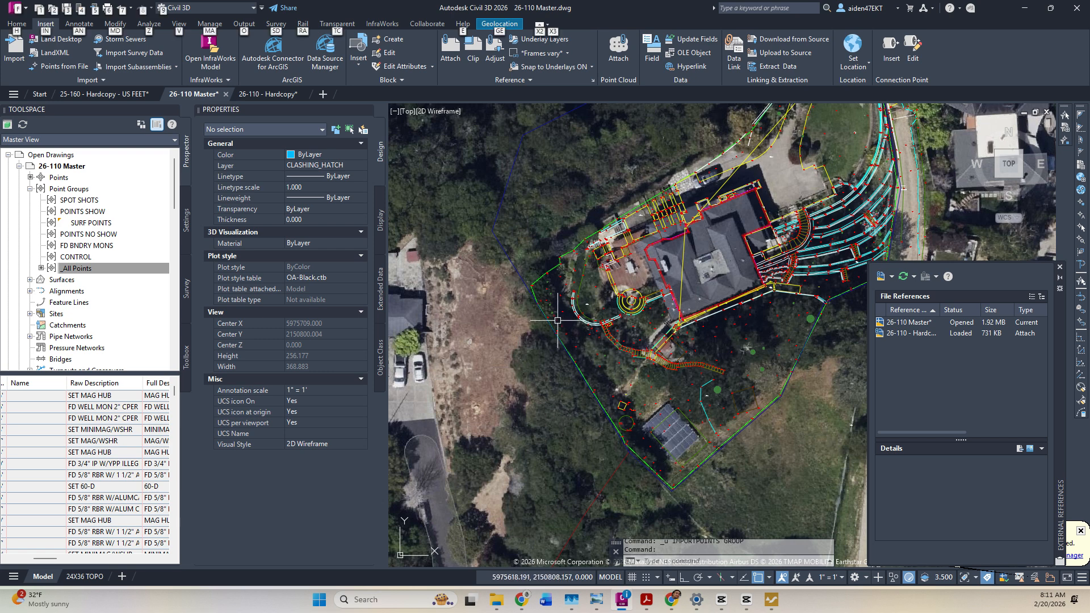
key(alt+Tab)
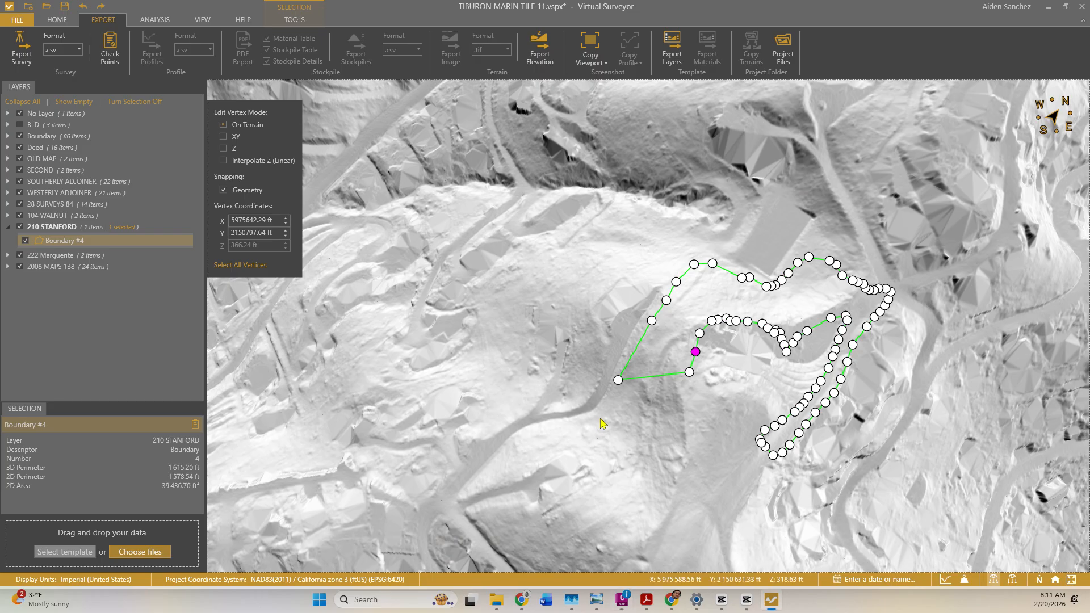
key(alt+Tab)
key(alt+Tab)
middle_drag(724, 366, 742, 361)
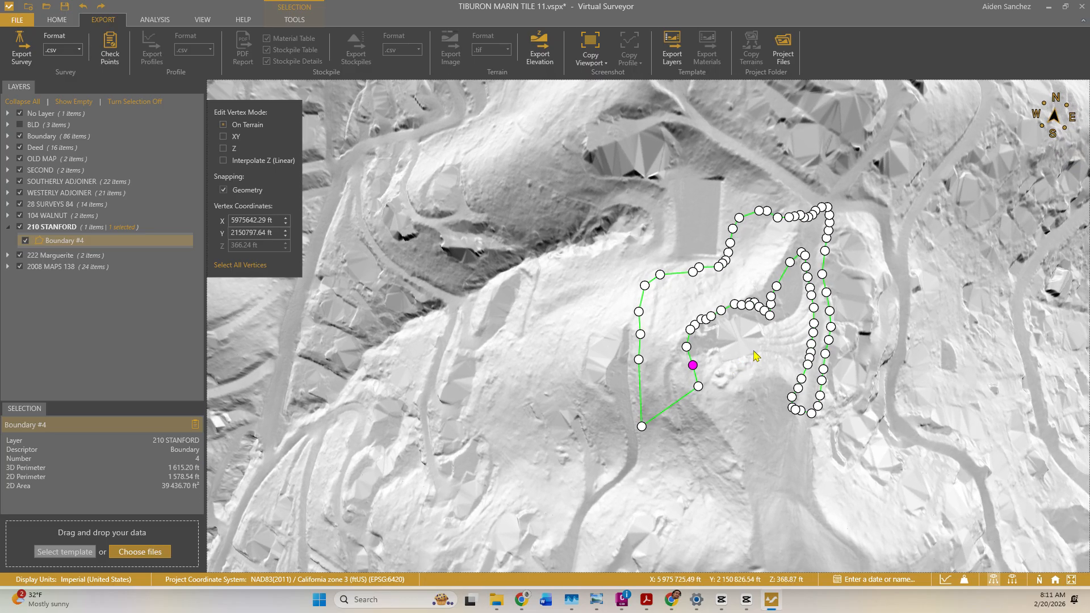
key(alt+Tab)
key(alt+Tab)
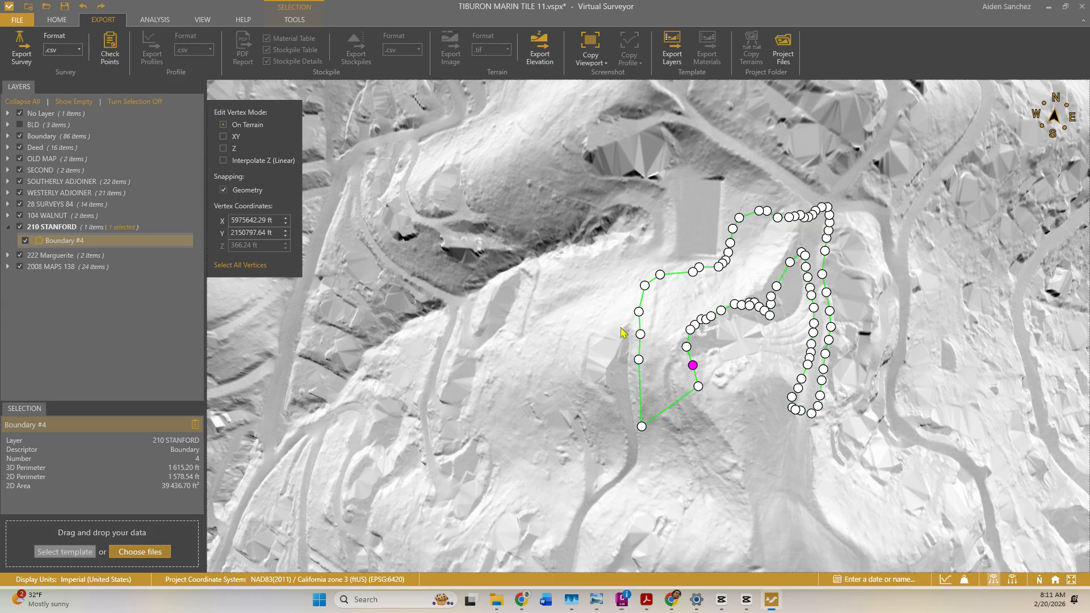
key(alt+Tab)
key(alt+Tab)
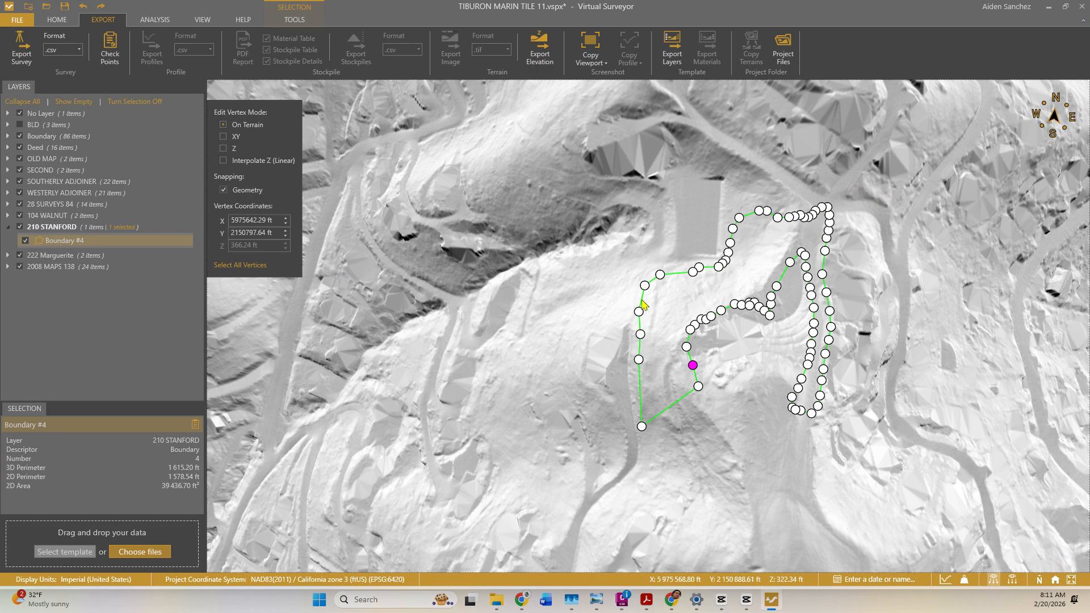
key(alt+Tab)
middle_drag(447, 362, 533, 417)
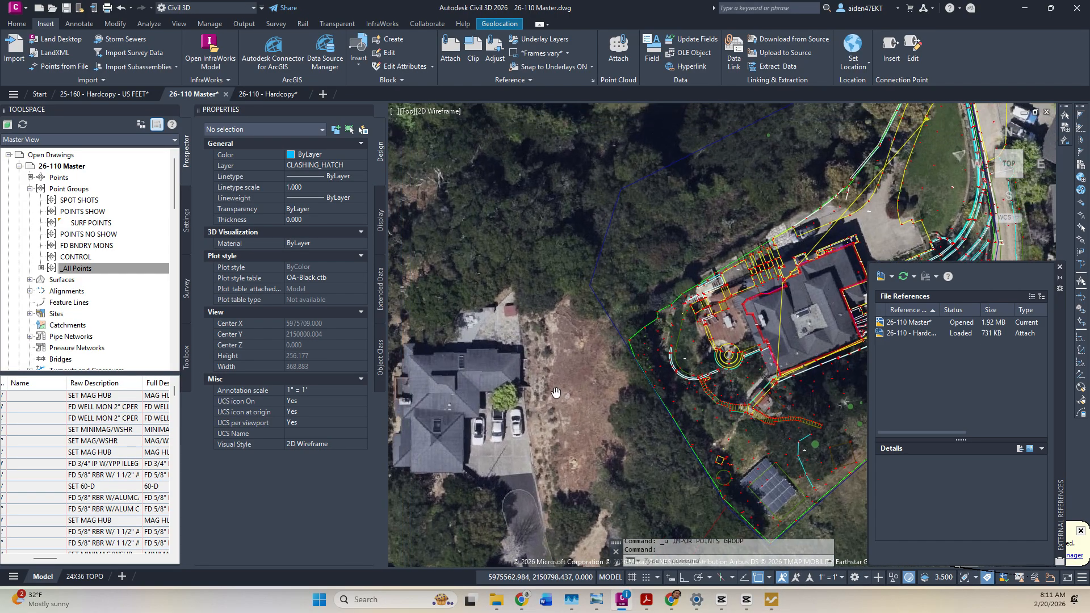
key(alt+Tab)
key(alt+Tab)
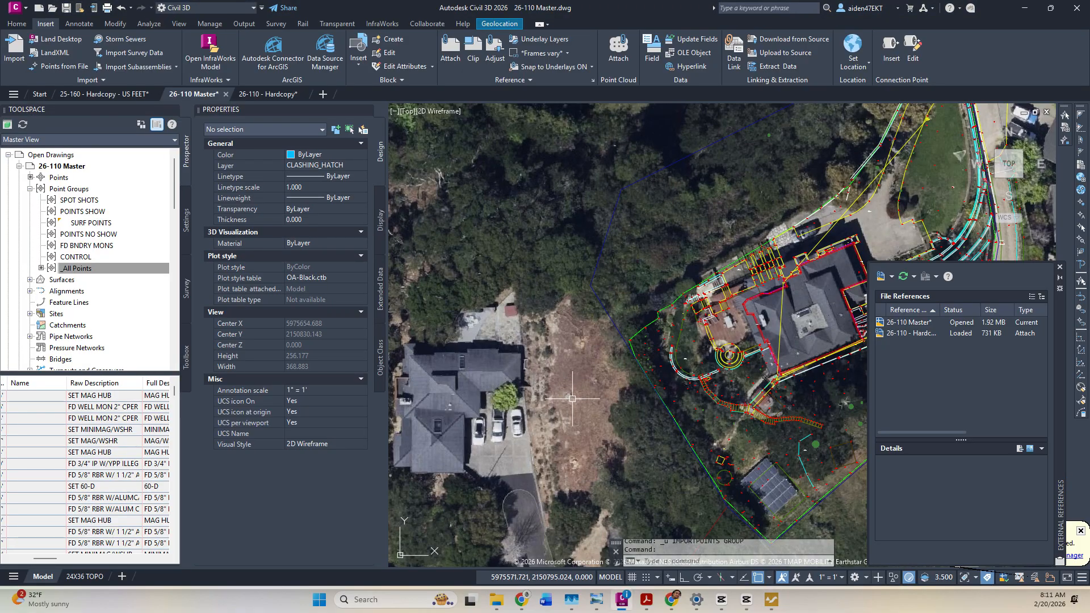
key(alt+Tab)
Move the lower vertices south, add a midpoint vertex for a 42,578.56 ft² area, and finish editing.
drag(639, 359, 651, 359)
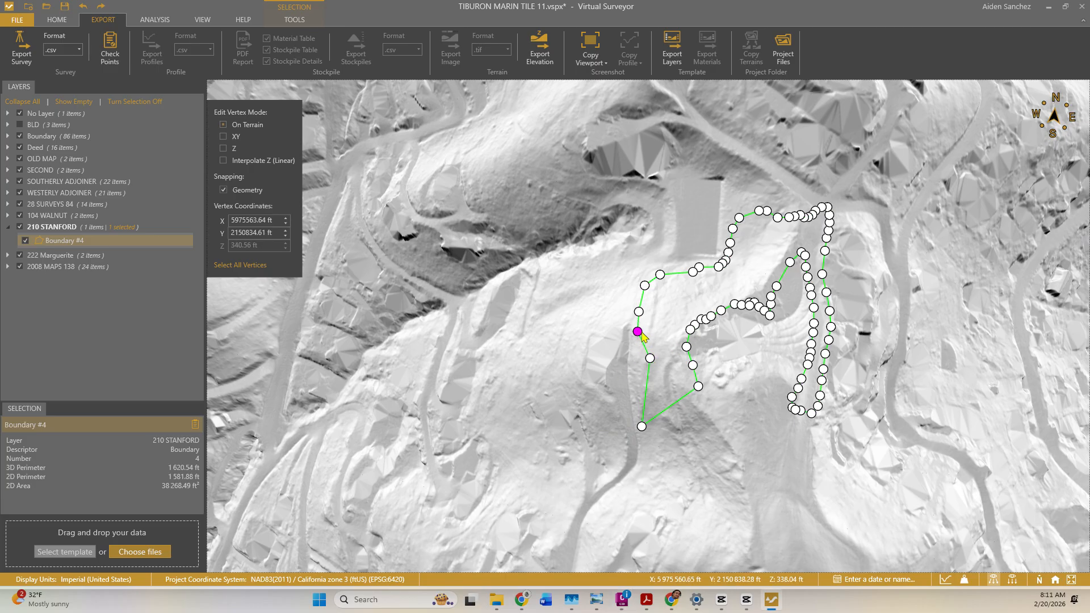
drag(638, 312, 644, 312)
drag(643, 425, 657, 406)
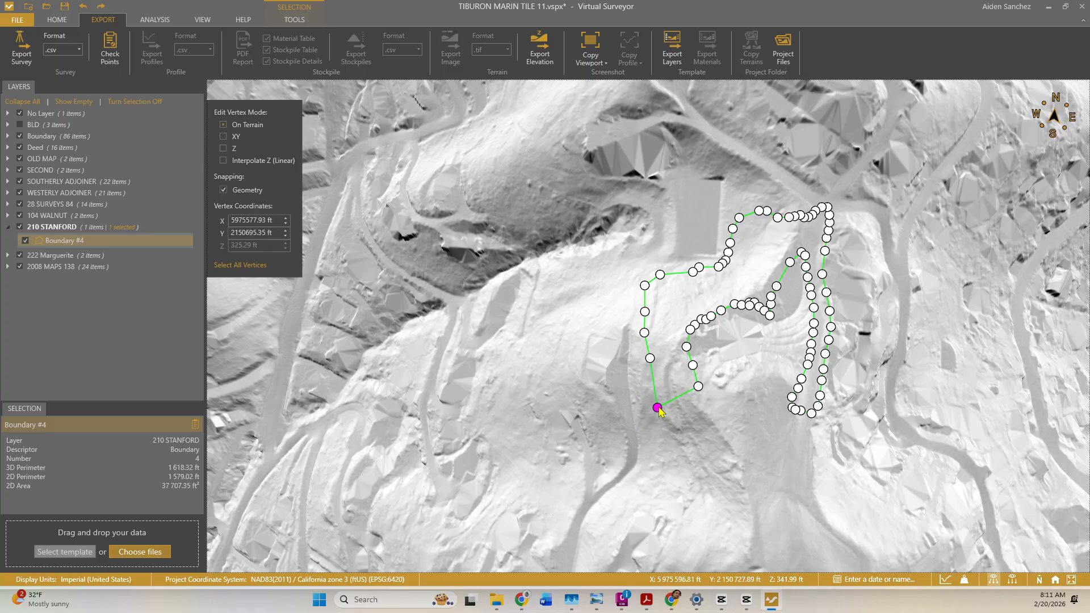
key(alt+Tab)
key(alt+Tab)
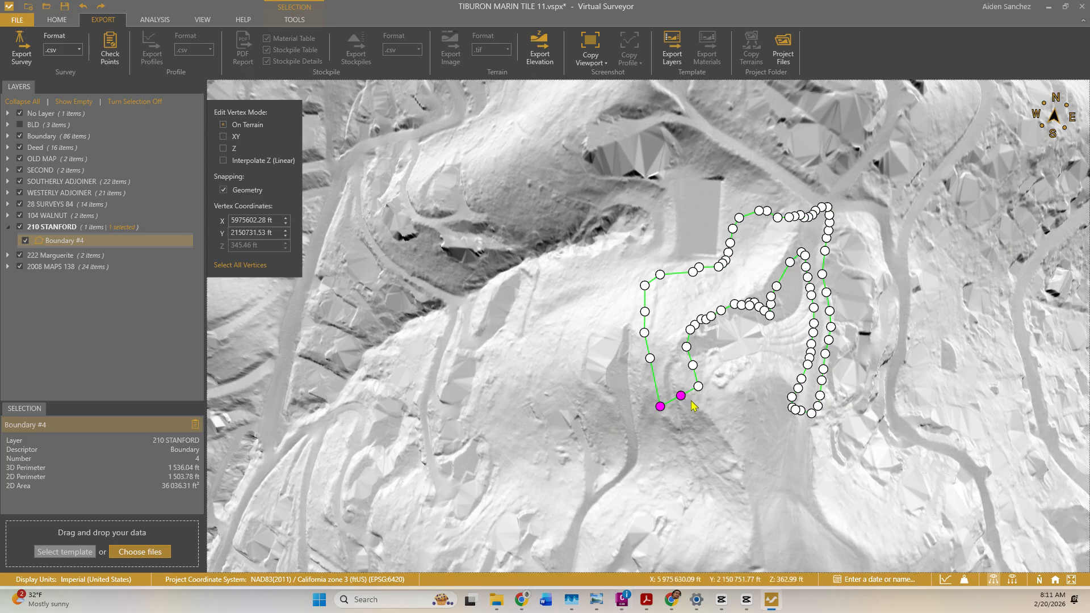
drag(698, 387, 684, 455)
click(697, 427)
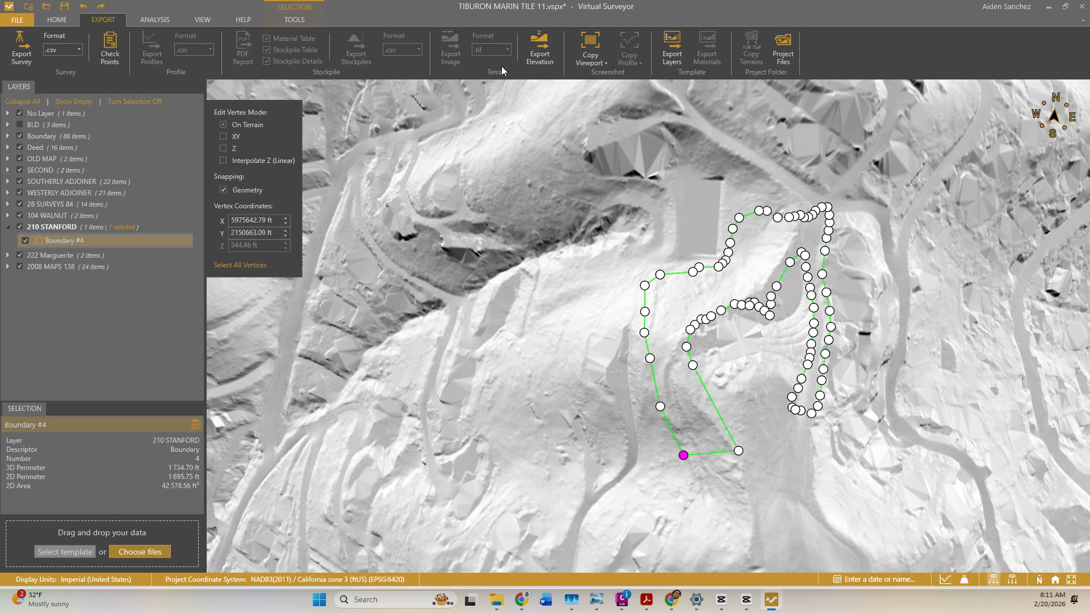
right_click(626, 239)
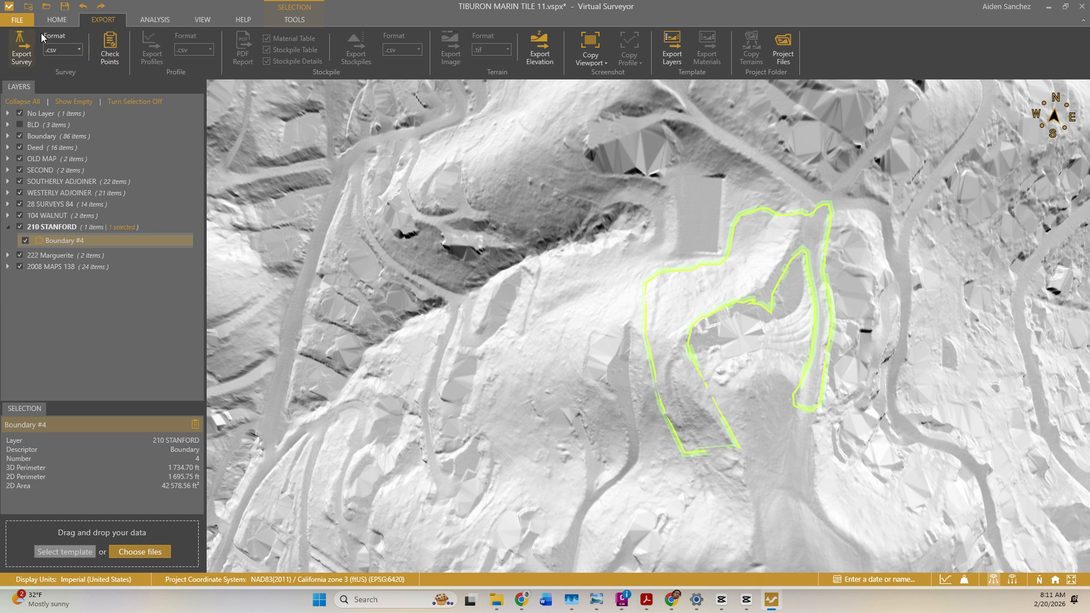
Generate the 1,524-point Q-Points #6 grid inside Boundary #4.
click(58, 20)
click(486, 48)
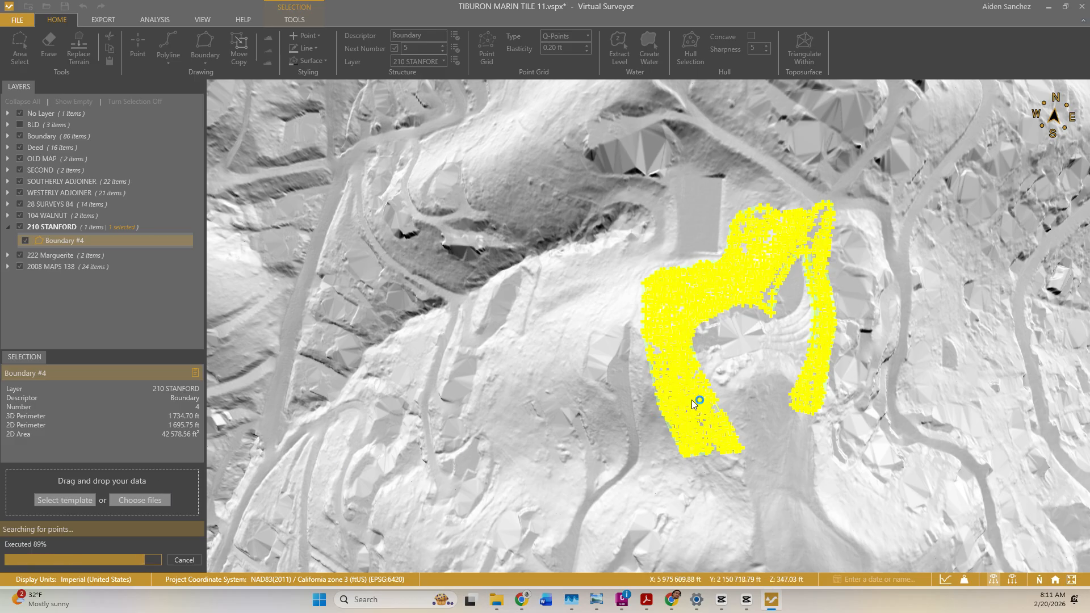
scroll(697, 366, up, 8)
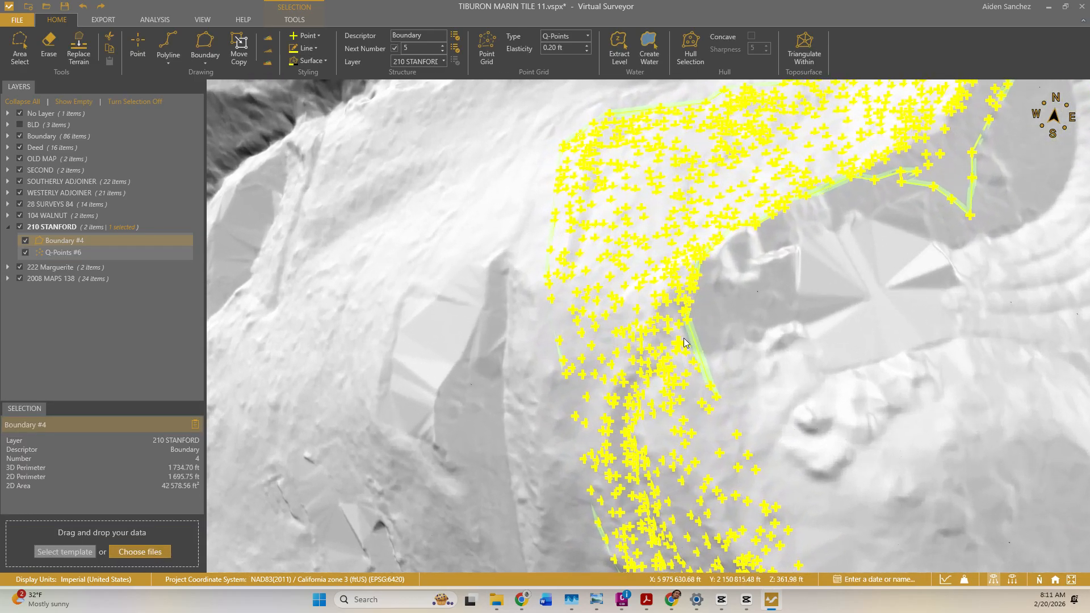
scroll(642, 250, down, 10)
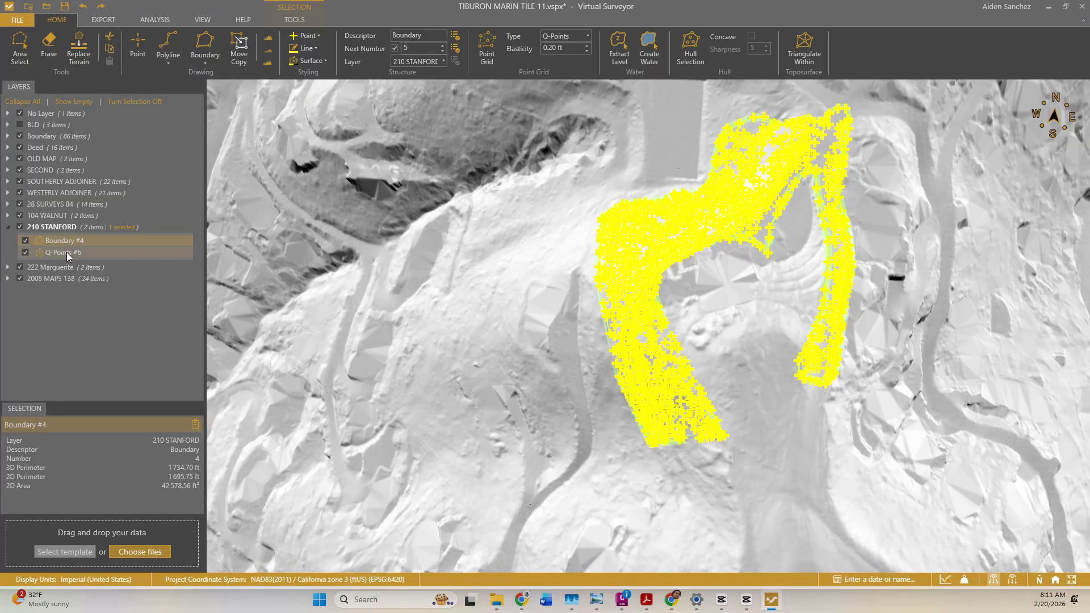
click(67, 253)
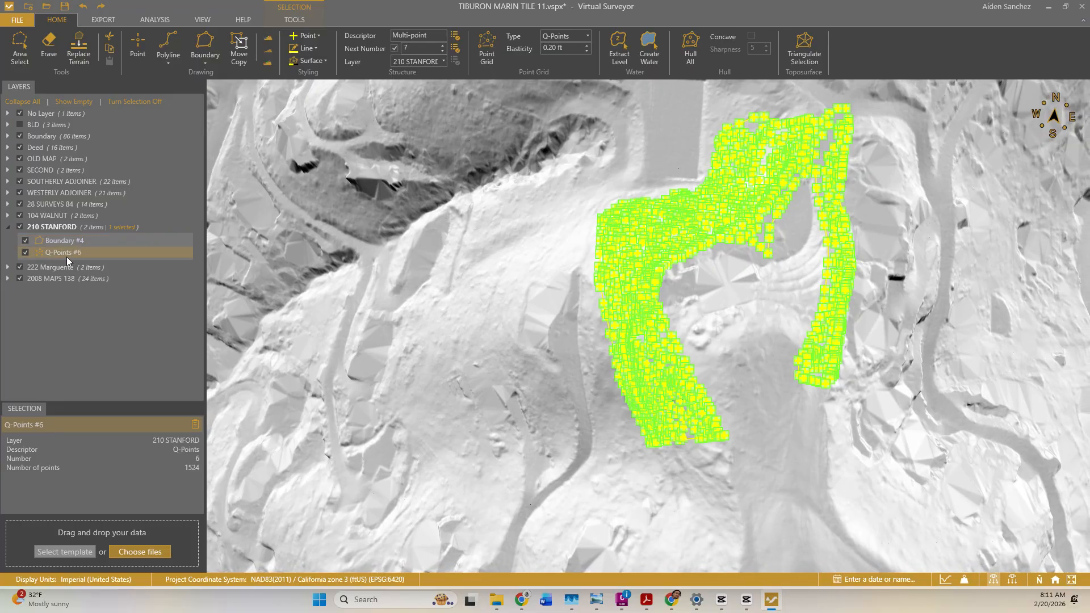
right_click(66, 252)
click(45, 253)
Export the survey points over SURVEY\LIDAR POINTS.csv, replacing it, and open the csv.
click(103, 23)
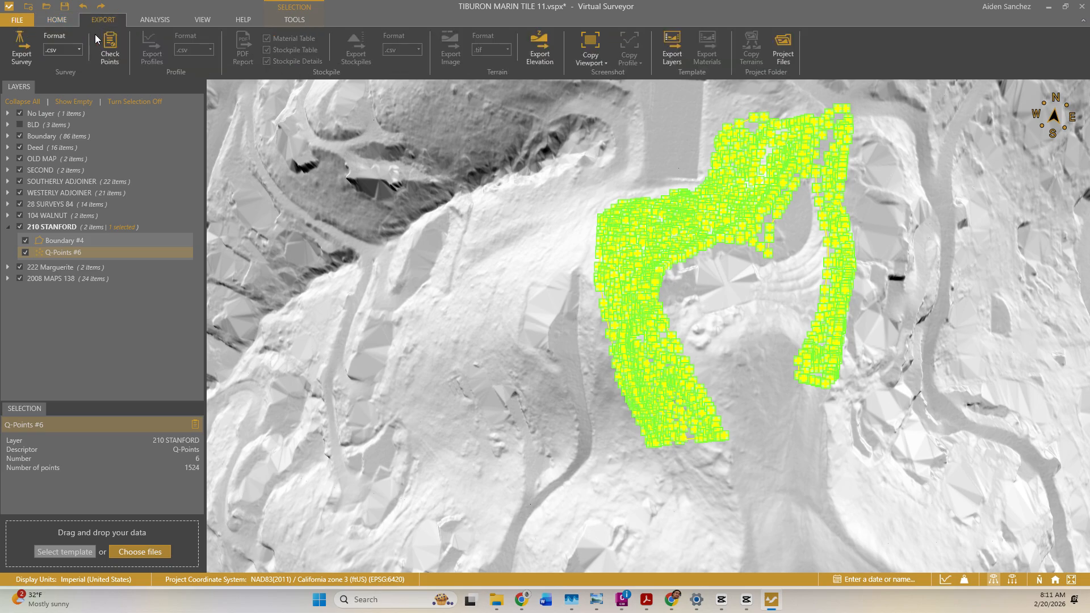
click(28, 52)
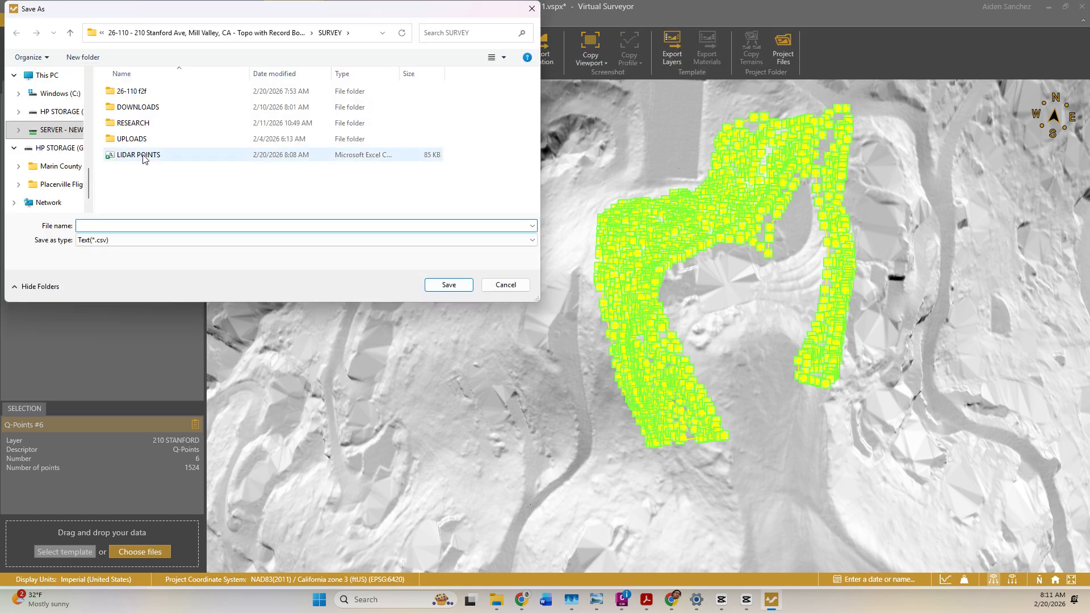
click(148, 156)
click(447, 285)
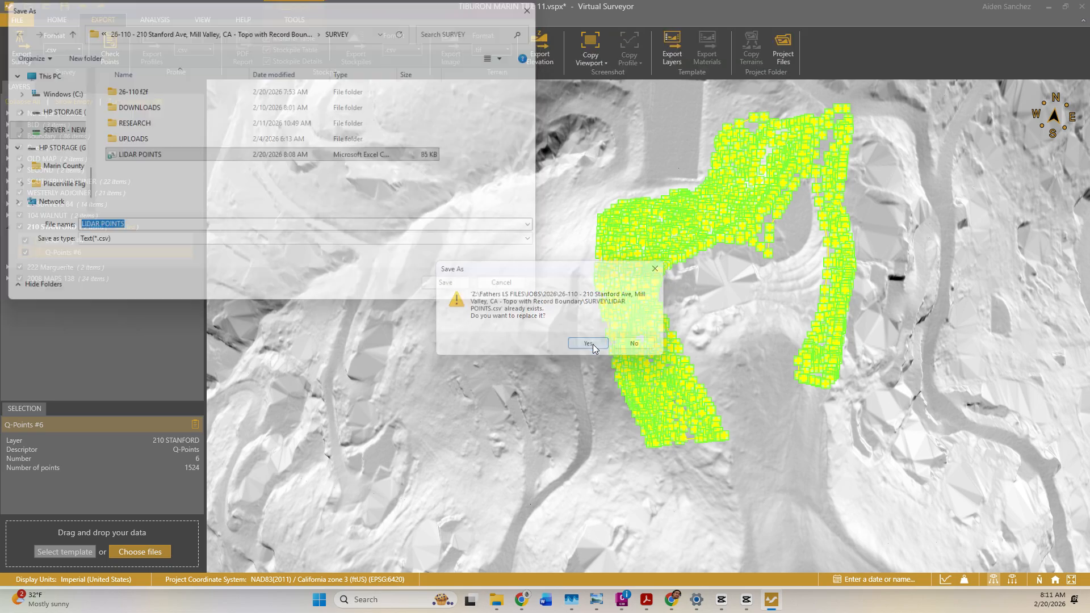
click(593, 344)
click(495, 599)
double_click(369, 284)
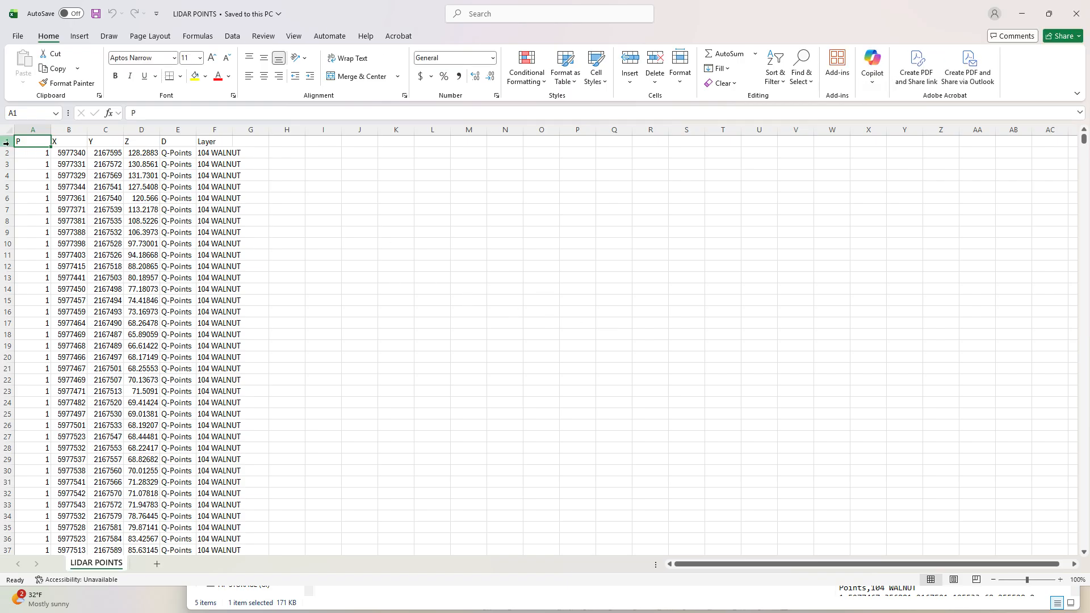
Renumber points in A2:A2688 as a series starting at 2000.
mouse_move(1082, 139)
mouse_down()
mouse_move(1080, 560)
mouse_move(1082, 134)
mouse_up()
click(37, 154)
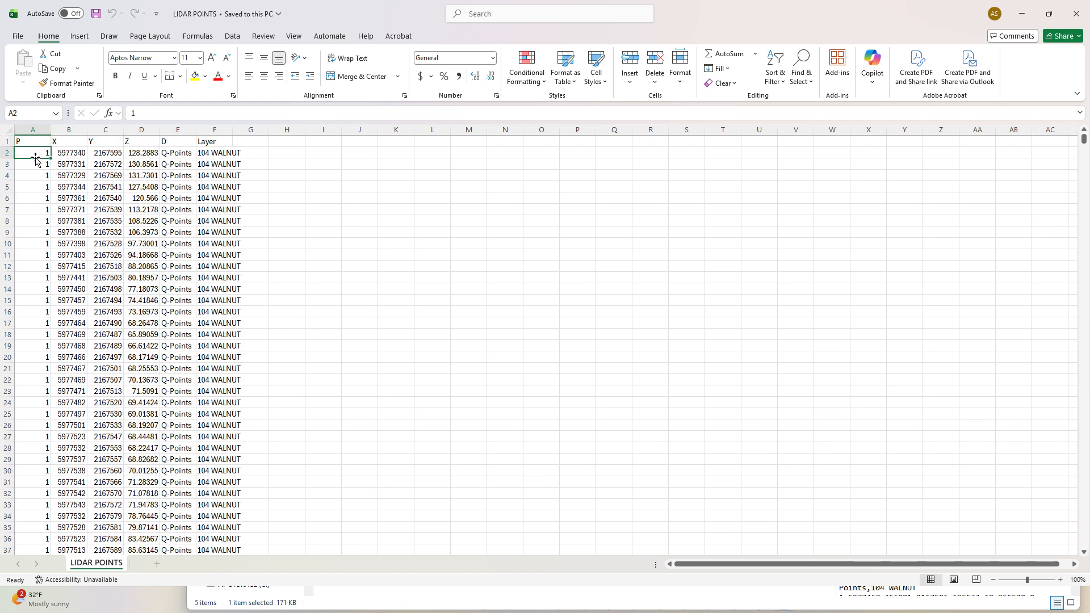
text(2000)
key(Return)
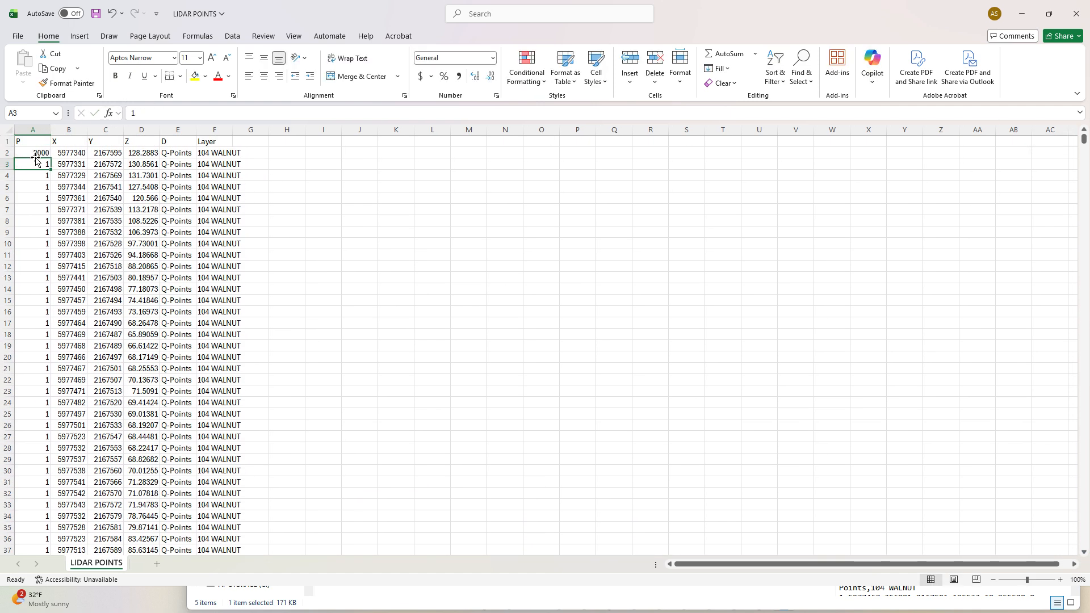
key(ctrl+g)
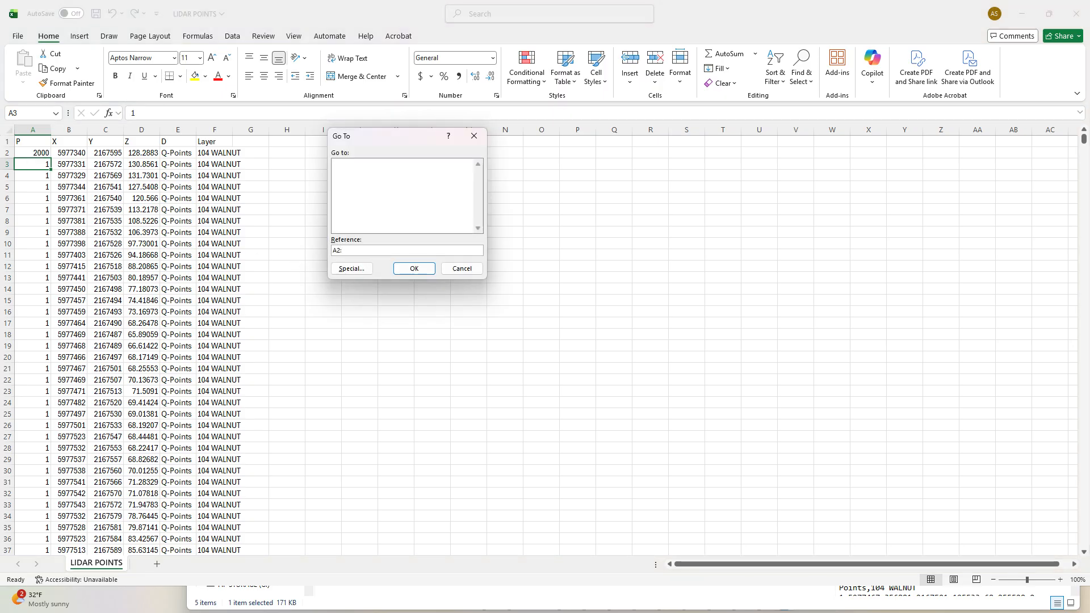
key(Return)
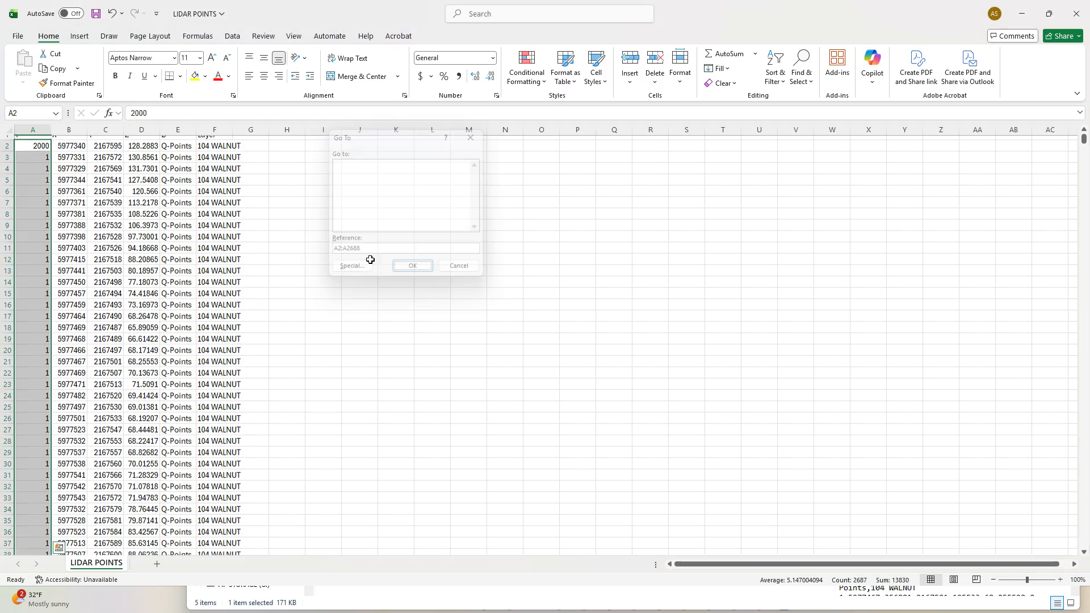
click(718, 68)
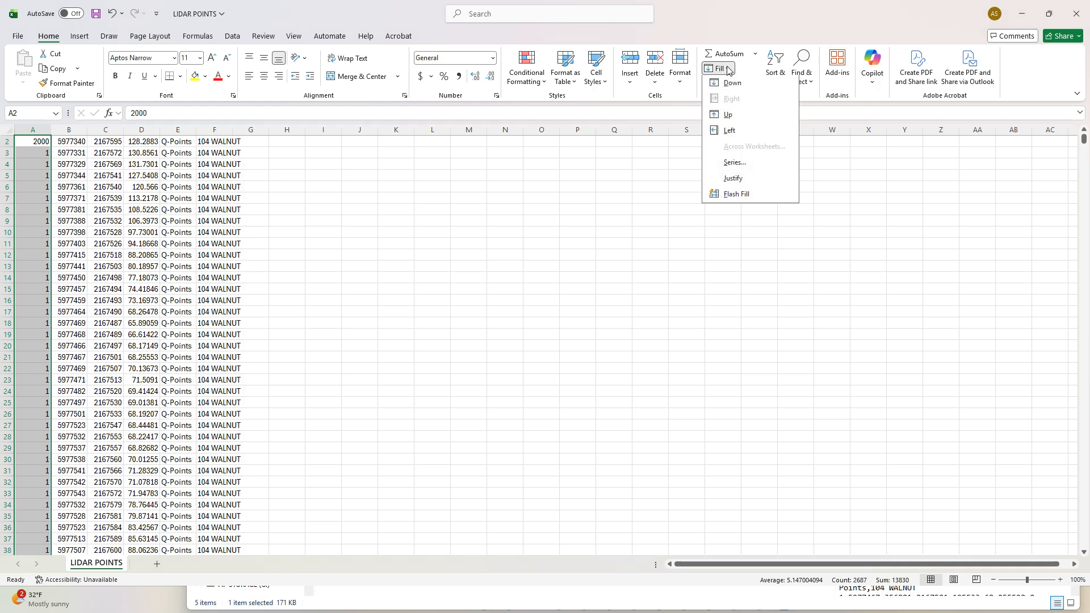
click(738, 161)
click(411, 257)
Delete the Layer column F.
scroll(205, 236, up, 1)
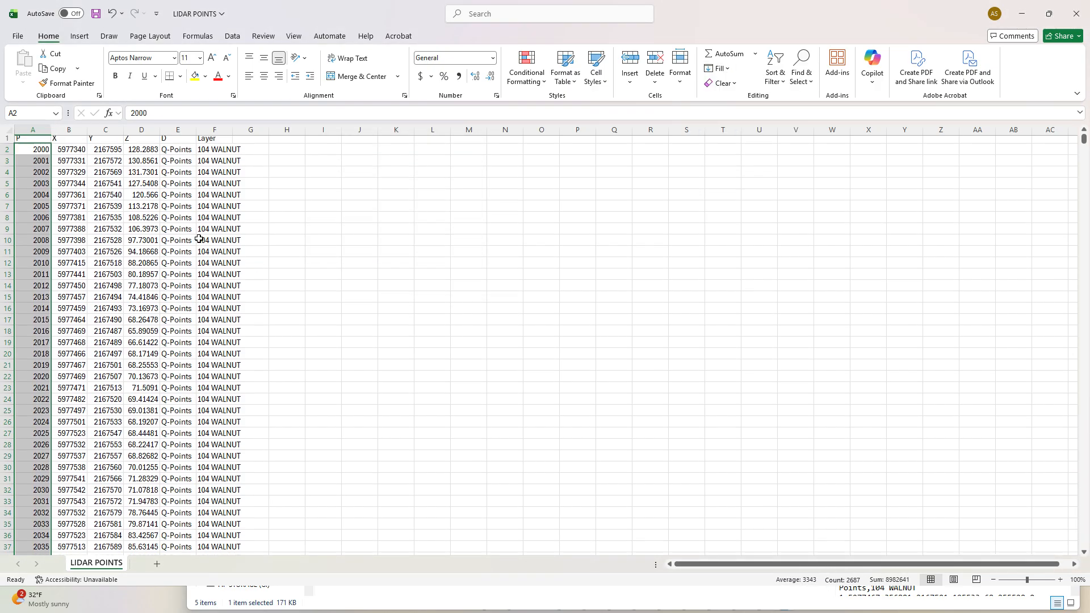
click(187, 151)
click(215, 130)
right_click(216, 130)
click(246, 275)
Set every description in E2:E2688 to GS.
click(175, 156)
text(GS)
key(Return)
click(176, 152)
key(ctrl+c)
key(ctrl+g)
text(E2:E2688)
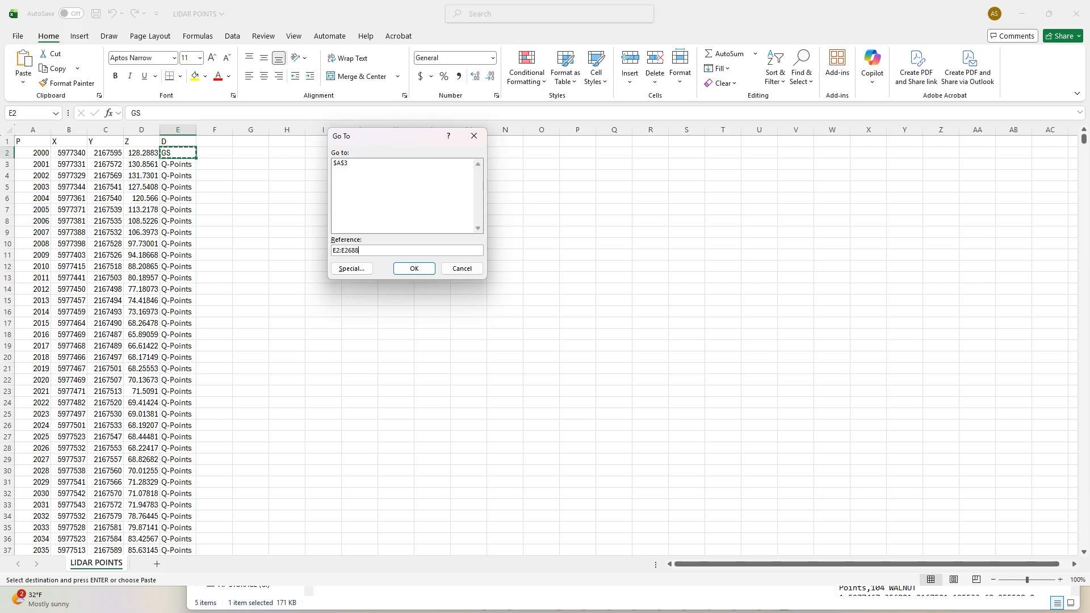
key(Return)
key(ctrl+v)
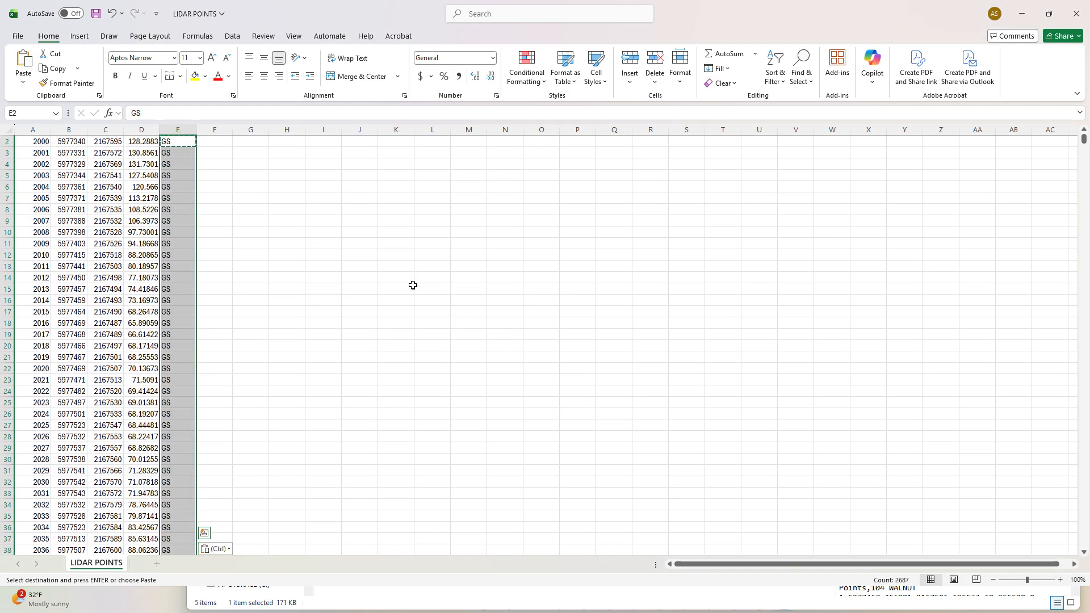
Delete the header row 1.
scroll(407, 281, up, 1)
click(7, 141)
right_click(7, 142)
click(51, 283)
drag(1083, 139, 118, 95)
Save LIDAR POINTS.csv, close Excel and the folder window, and return to the 26-110 Master drawing.
click(17, 36)
click(50, 153)
click(1067, 20)
click(525, 347)
click(385, 288)
click(1068, 127)
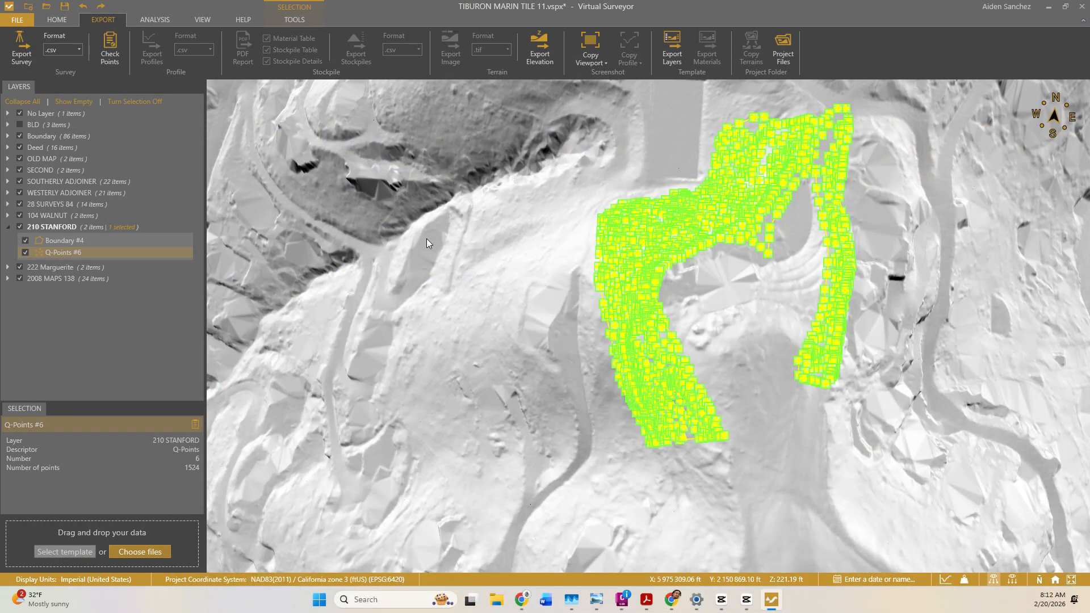
key(alt+Tab)
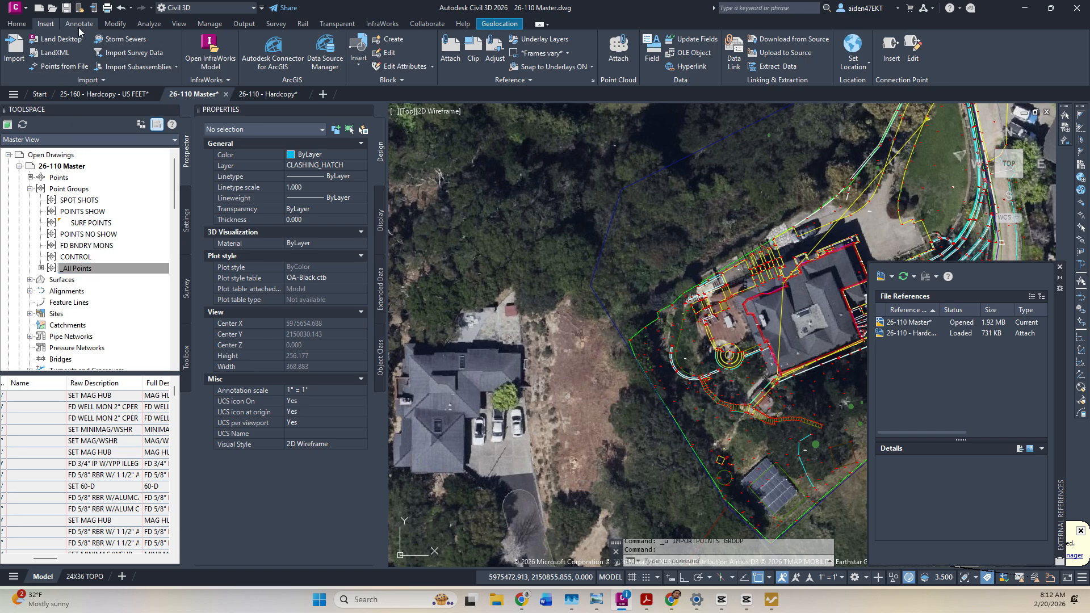
click(58, 66)
click(772, 227)
double_click(795, 319)
scroll(615, 311, down, 1)
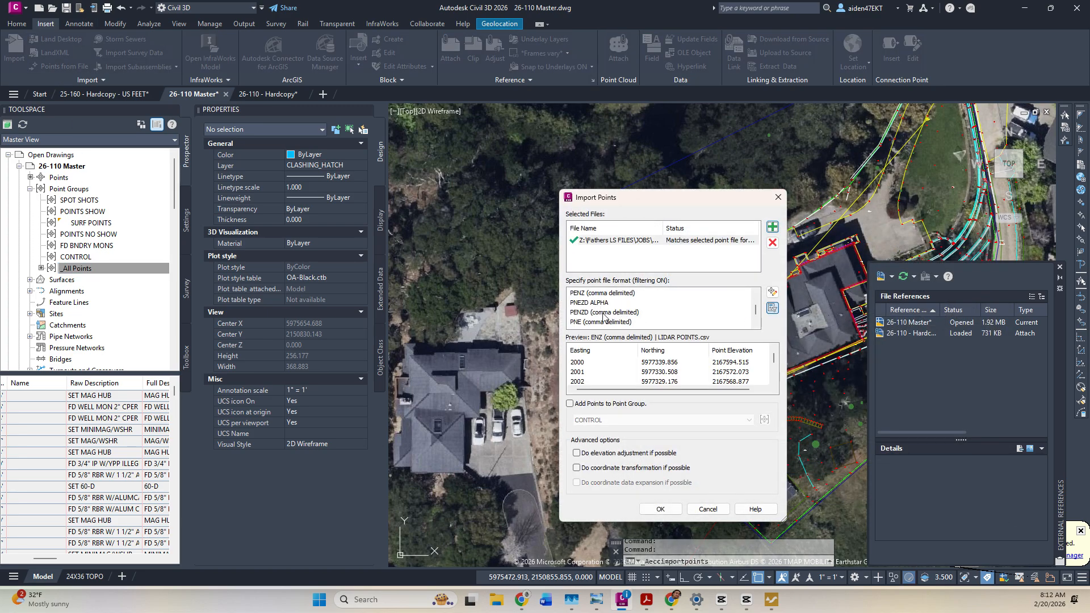
click(603, 314)
click(569, 404)
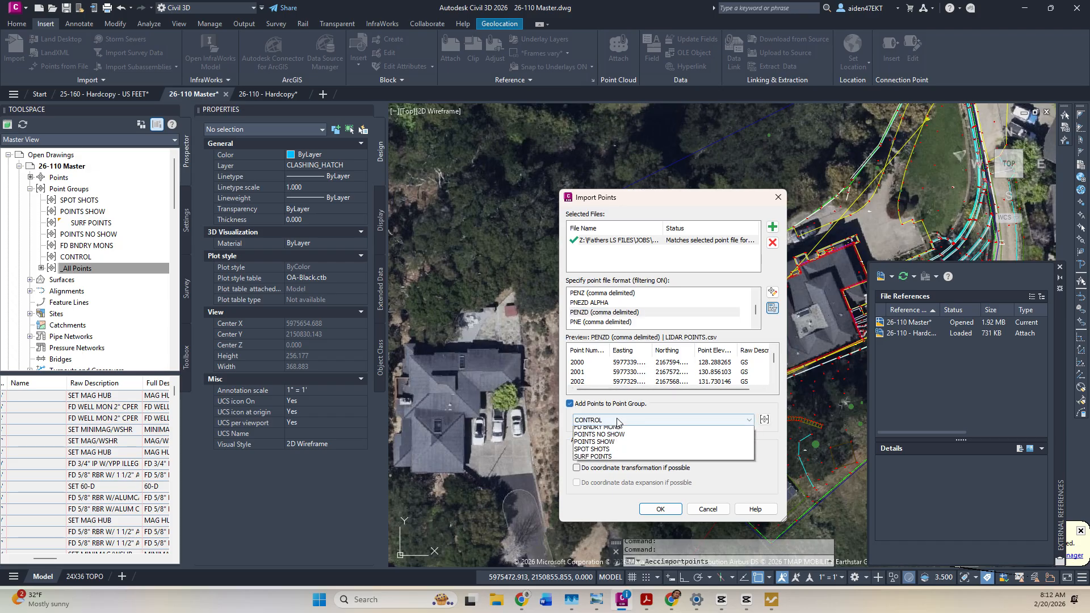
click(764, 420)
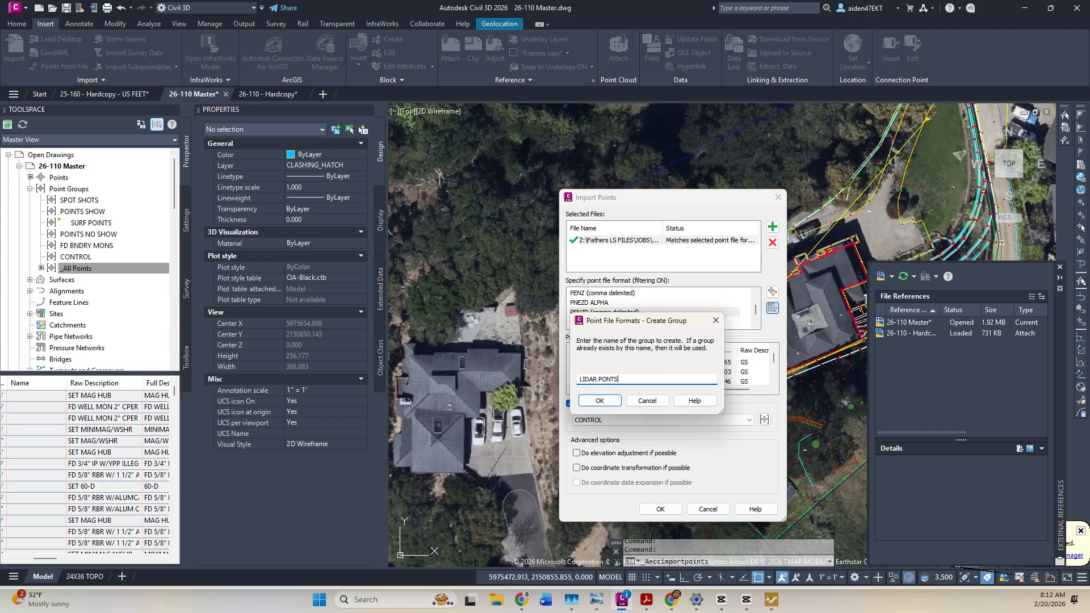
text(LIDAR PONT)
key(Return)
key(Return)
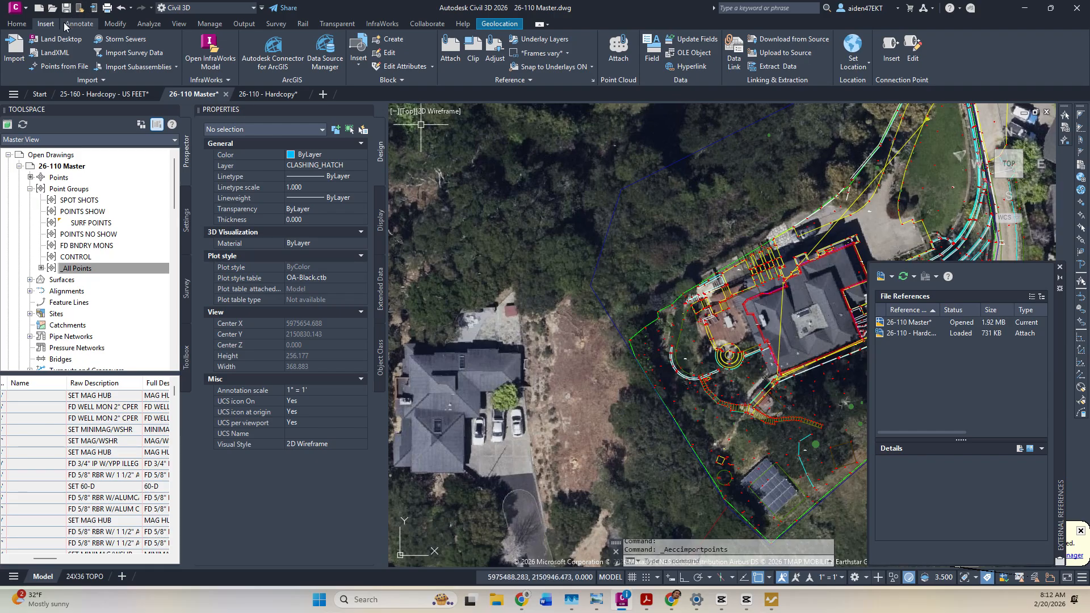
click(12, 25)
Create a LIDAR POINTS layer with colour 110 and make it current.
click(701, 54)
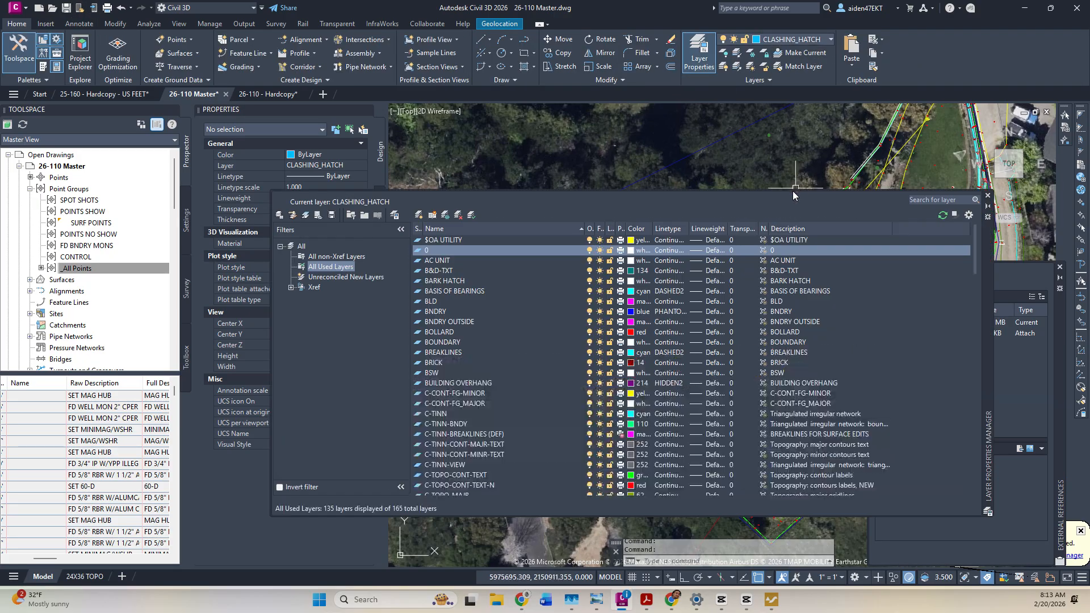
click(422, 216)
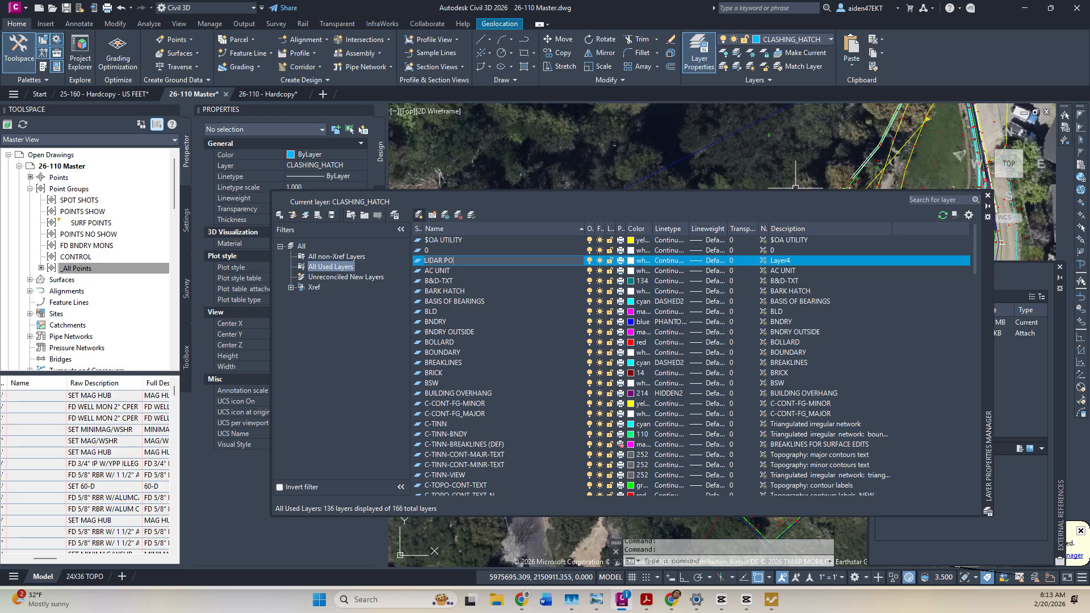
key(Return)
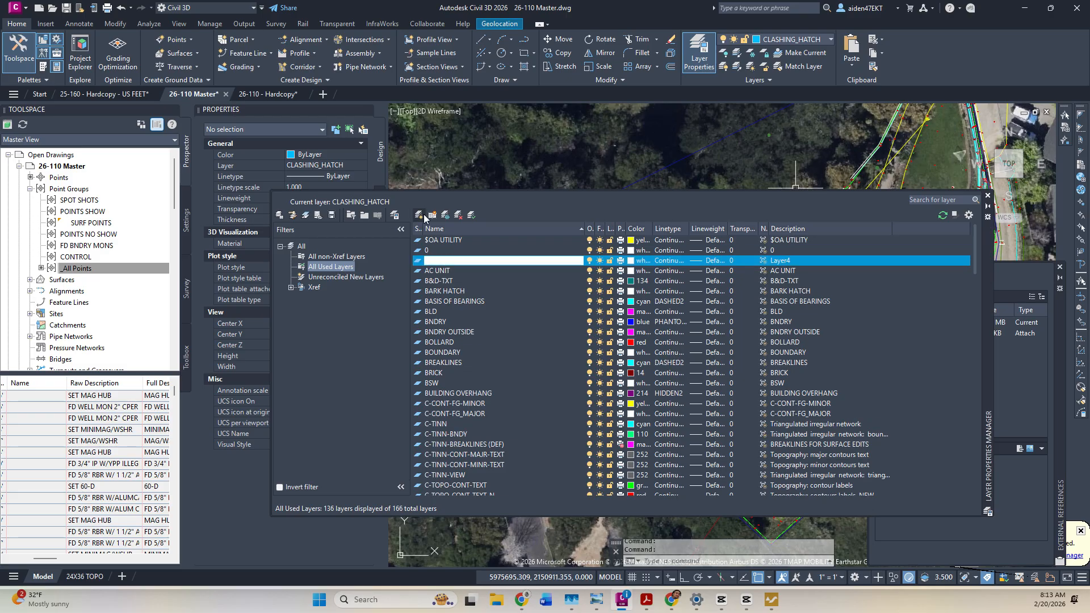
double_click(419, 261)
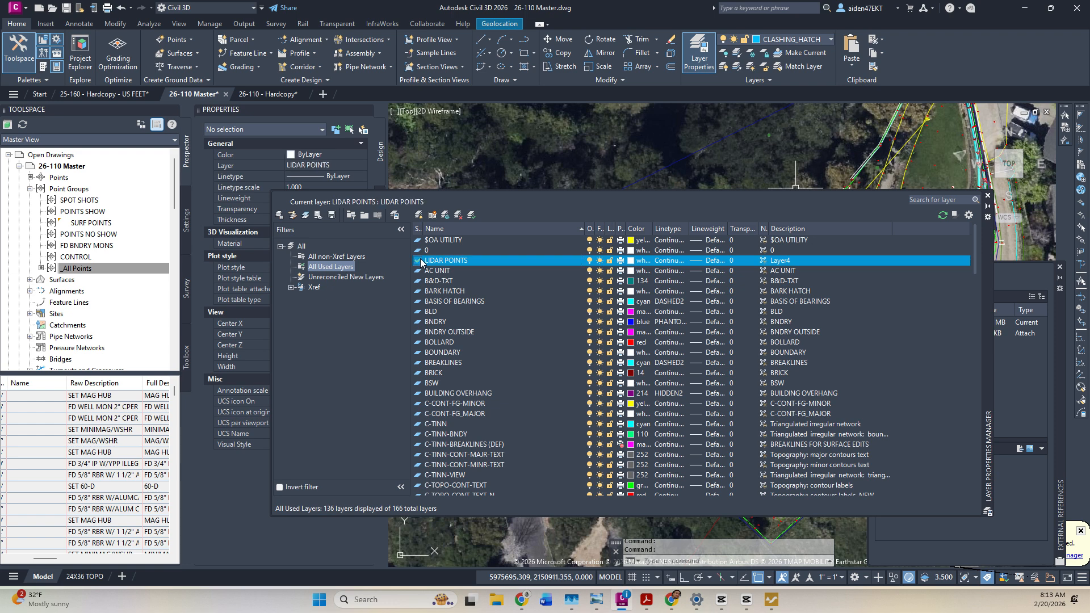
click(630, 262)
click(883, 354)
click(880, 481)
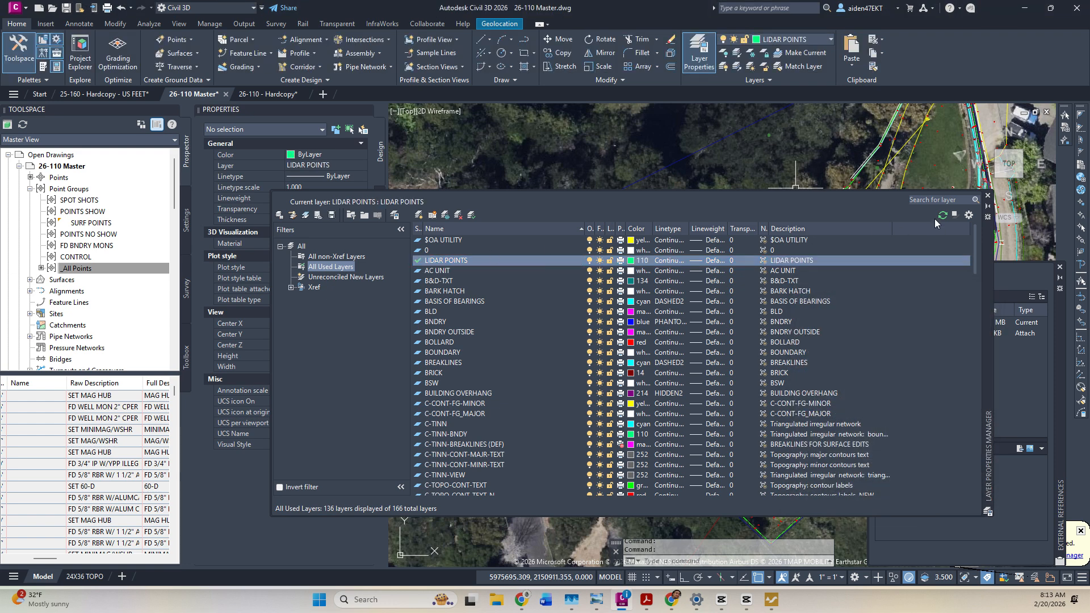
click(986, 197)
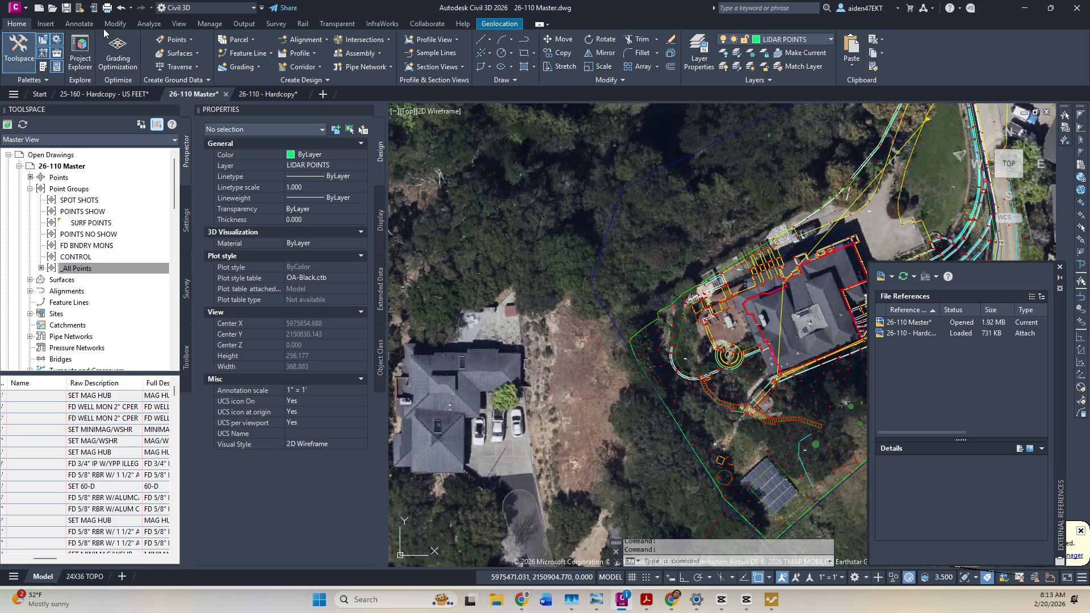
click(46, 23)
Import LIDAR POINTS.csv as PENZD (comma delimited) into a new LIDAR POINTS point group.
click(57, 66)
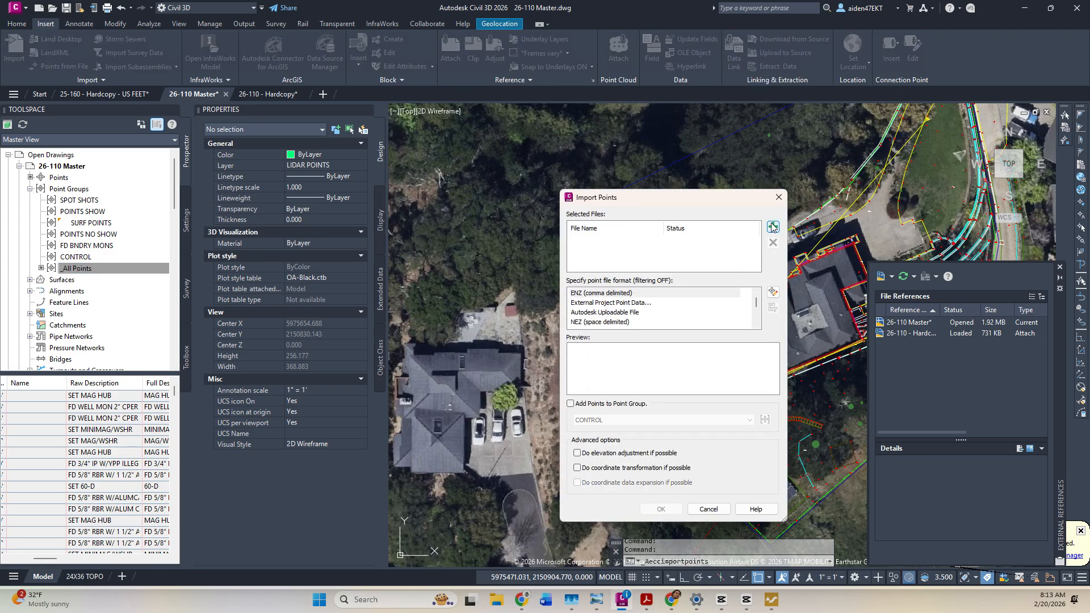
click(772, 226)
click(749, 317)
click(800, 315)
double_click(796, 317)
scroll(618, 306, down, 1)
click(611, 294)
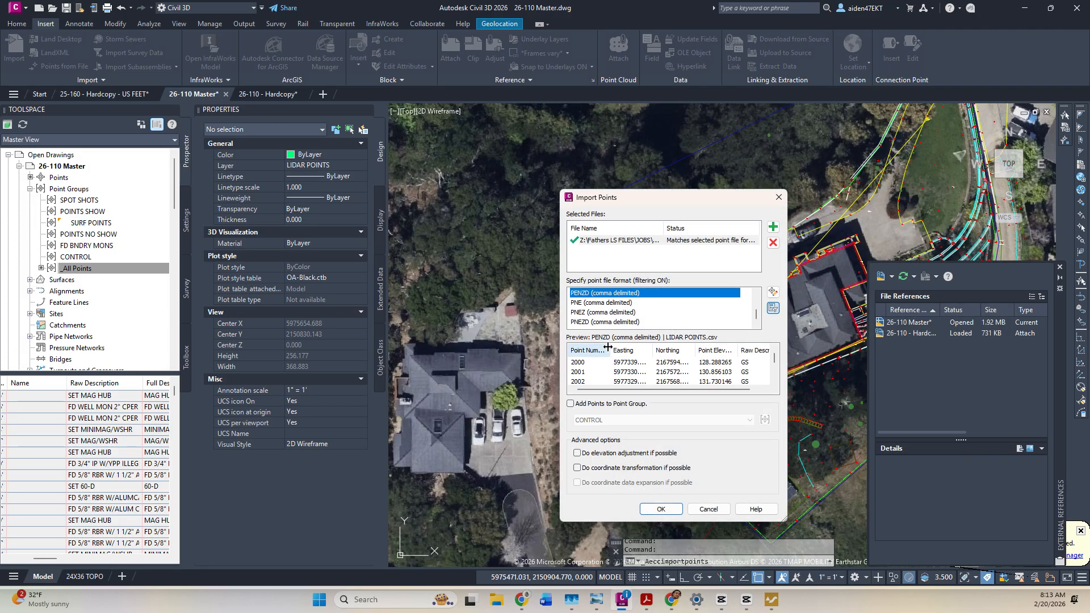
click(570, 404)
click(764, 419)
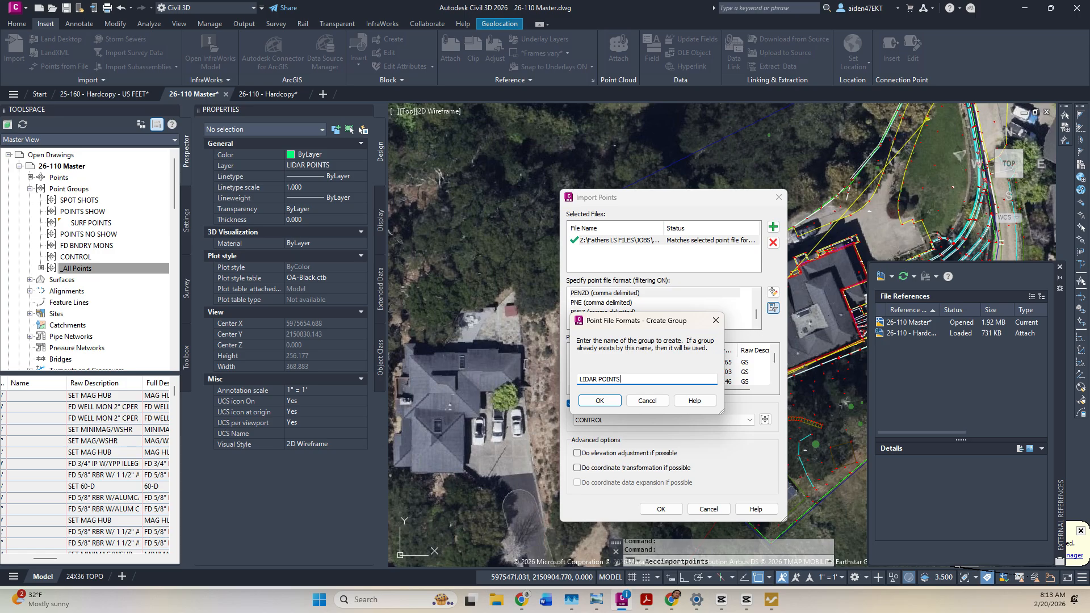
click(599, 400)
click(657, 509)
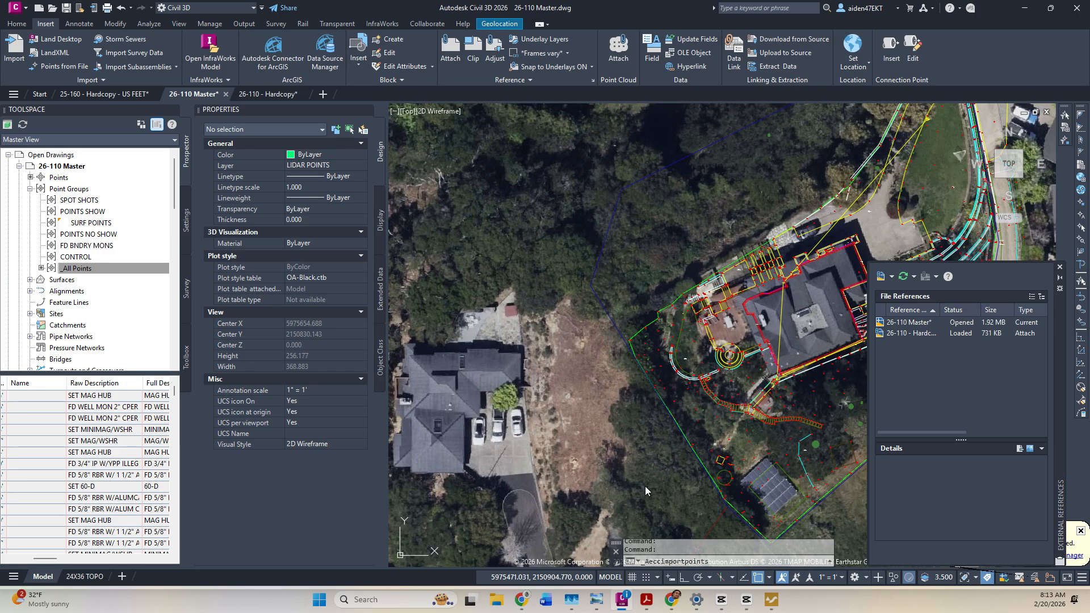
Pan to the imported points and list the points in the LIDAR POINTS group.
middle_drag(682, 389, 643, 342)
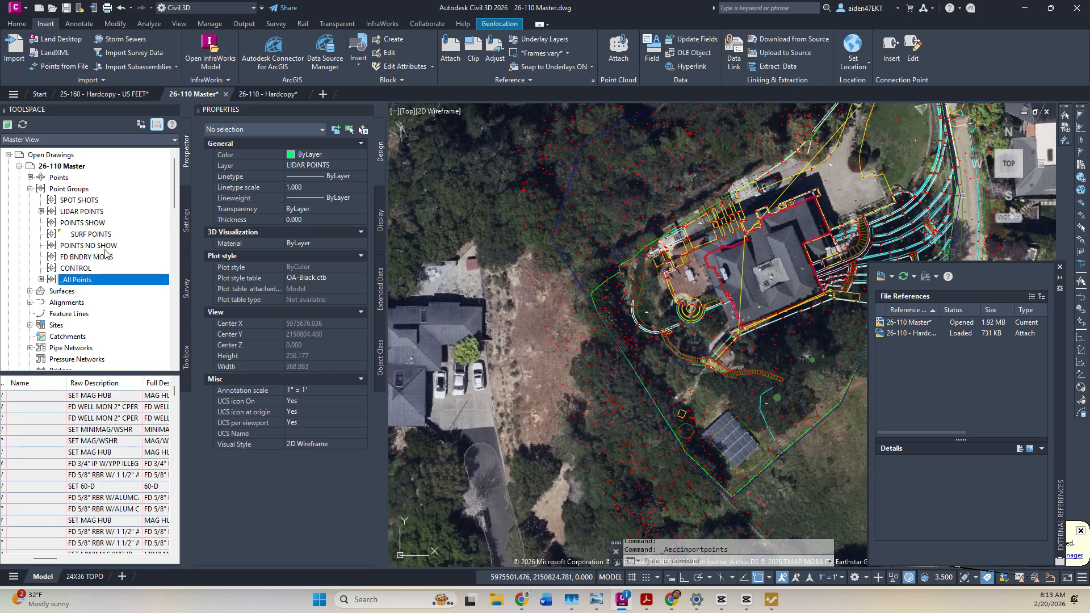
click(84, 211)
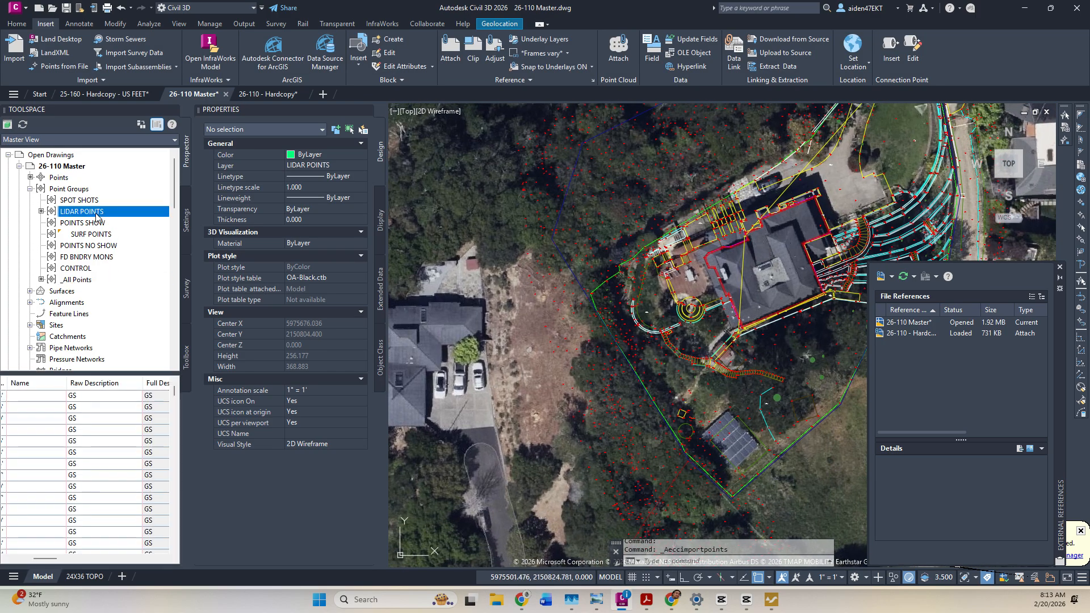
click(594, 367)
mouse_move(594, 368)
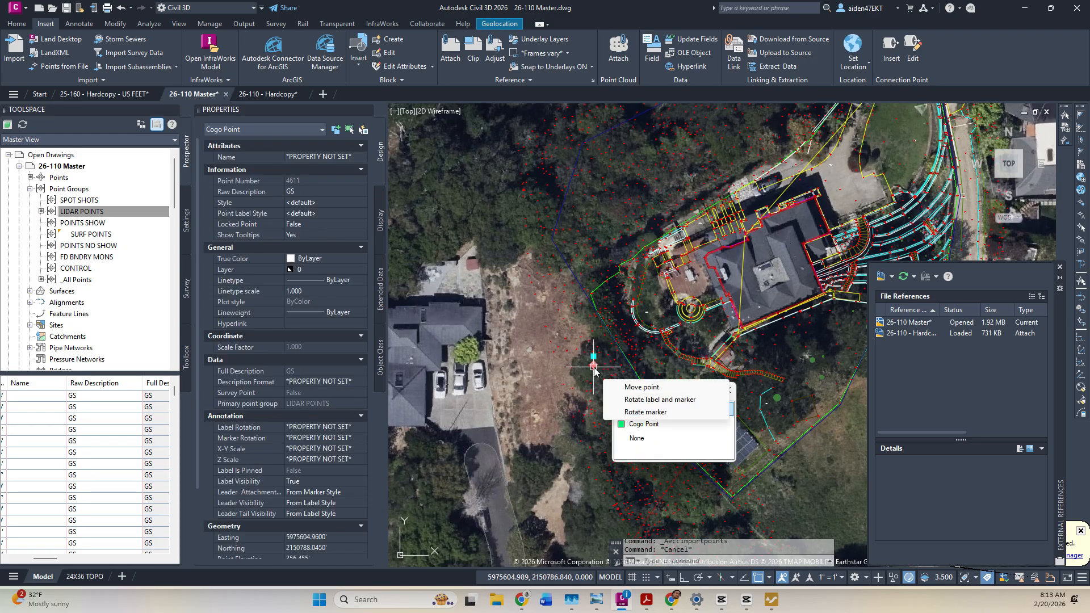
key(Escape)
Select all LIDAR POINTS group points, move them to the LIDAR POINTS layer, and save.
right_click(86, 213)
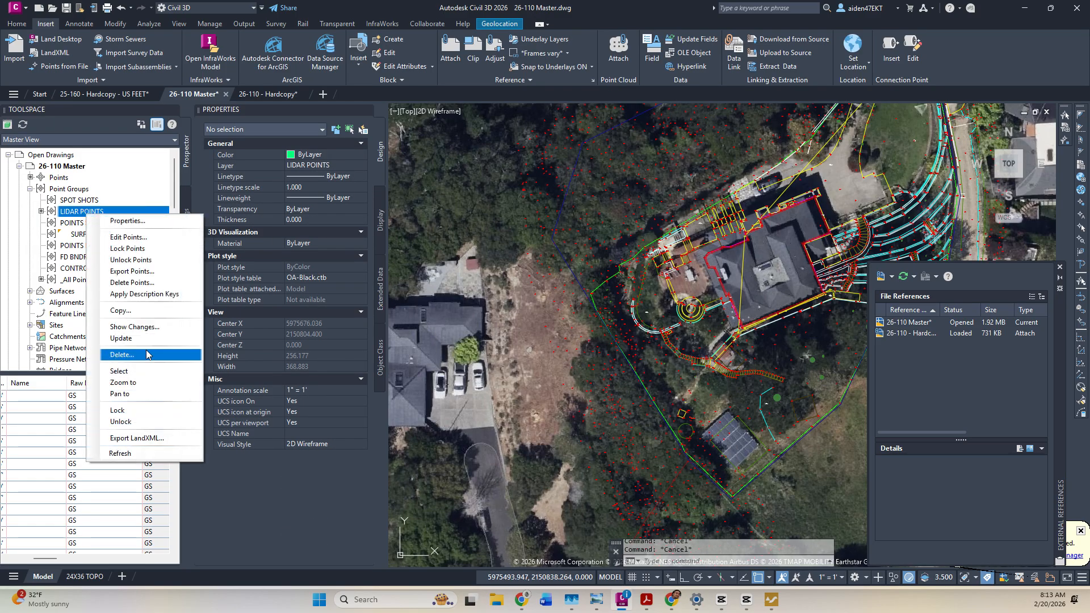
click(136, 371)
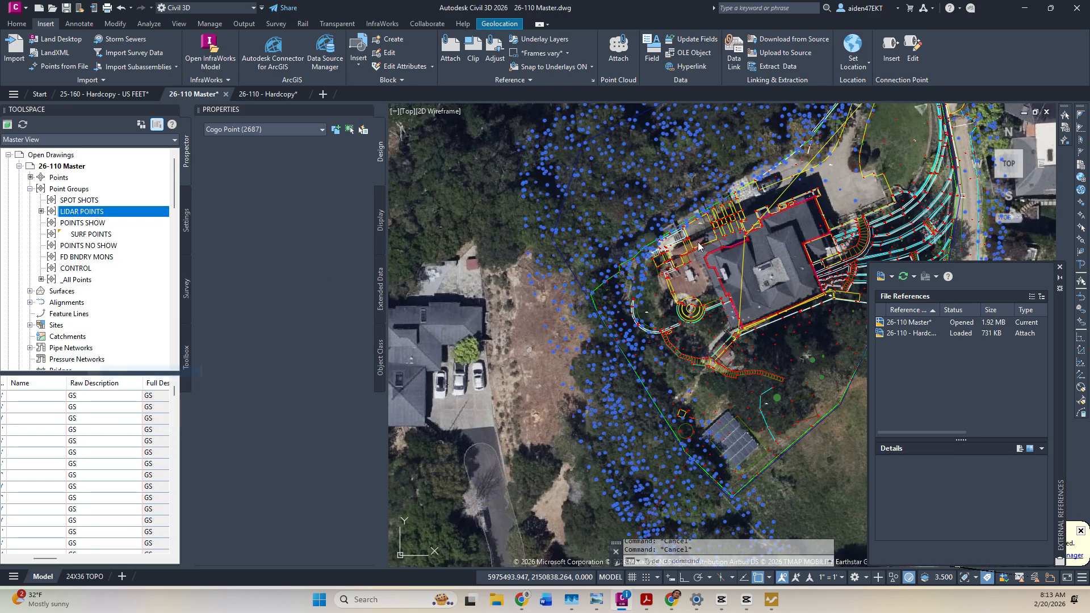
click(17, 25)
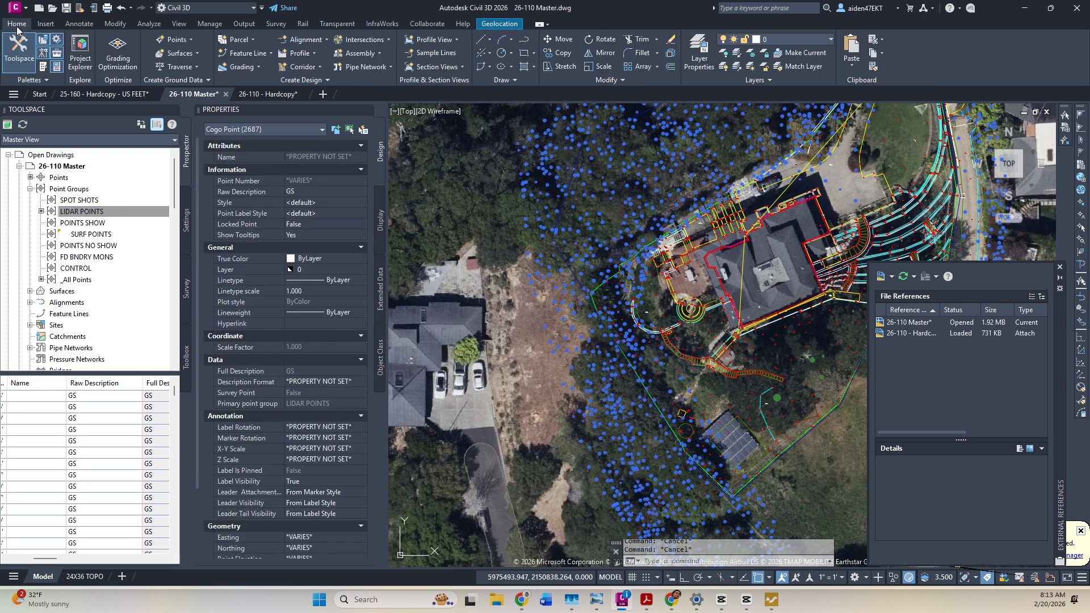
click(812, 39)
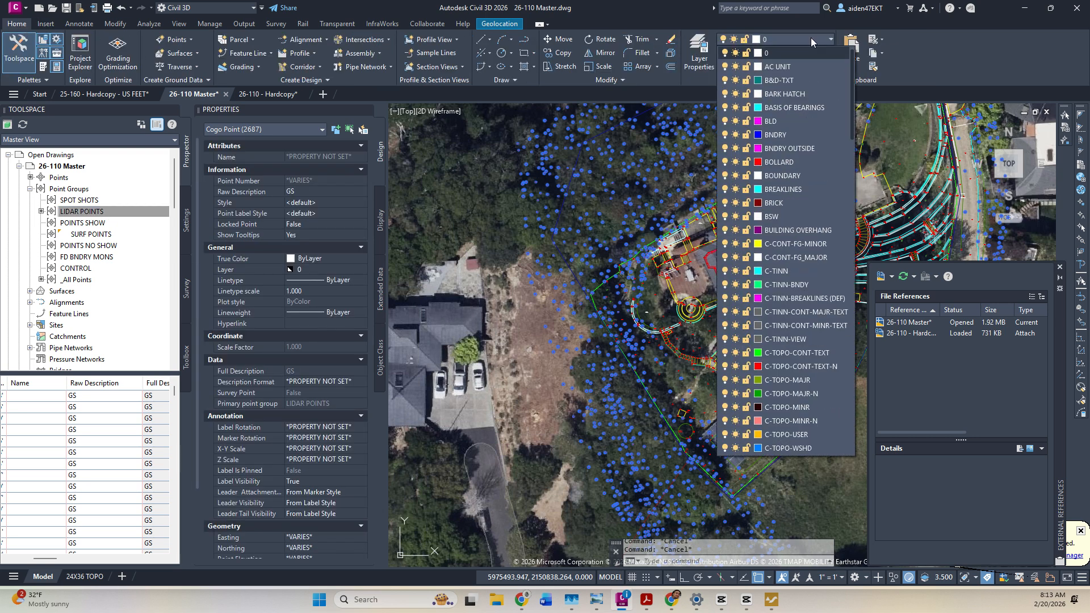
scroll(793, 448, down, 15)
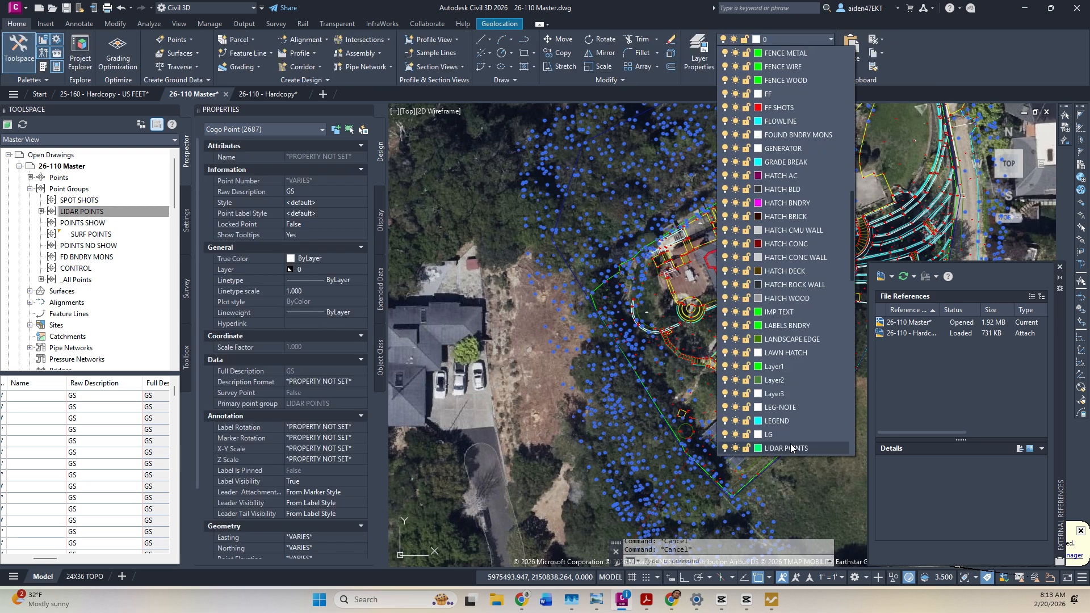
click(793, 448)
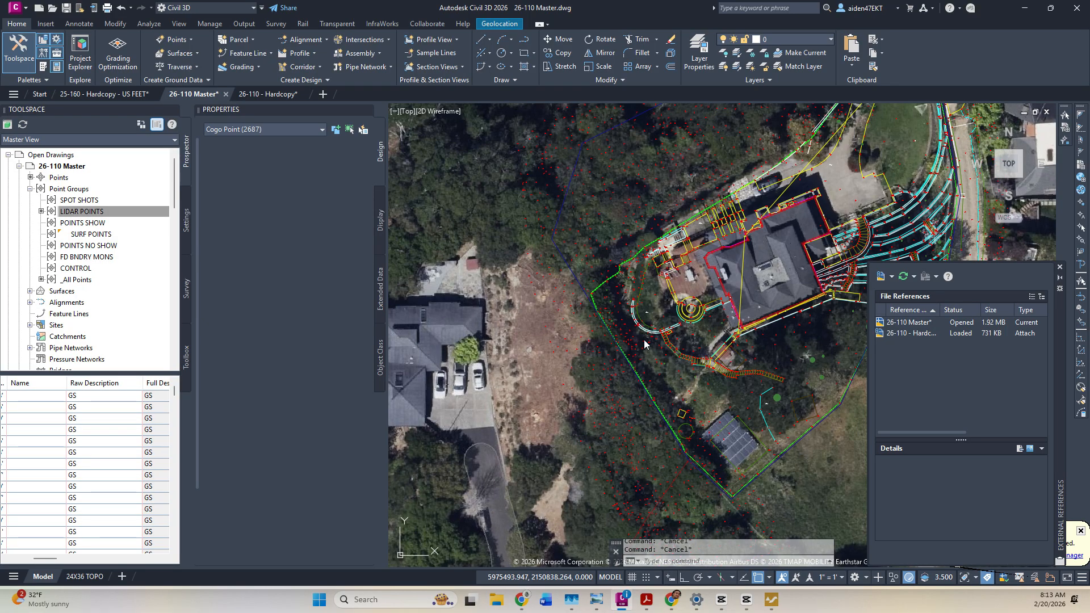
key(ctrl+s)
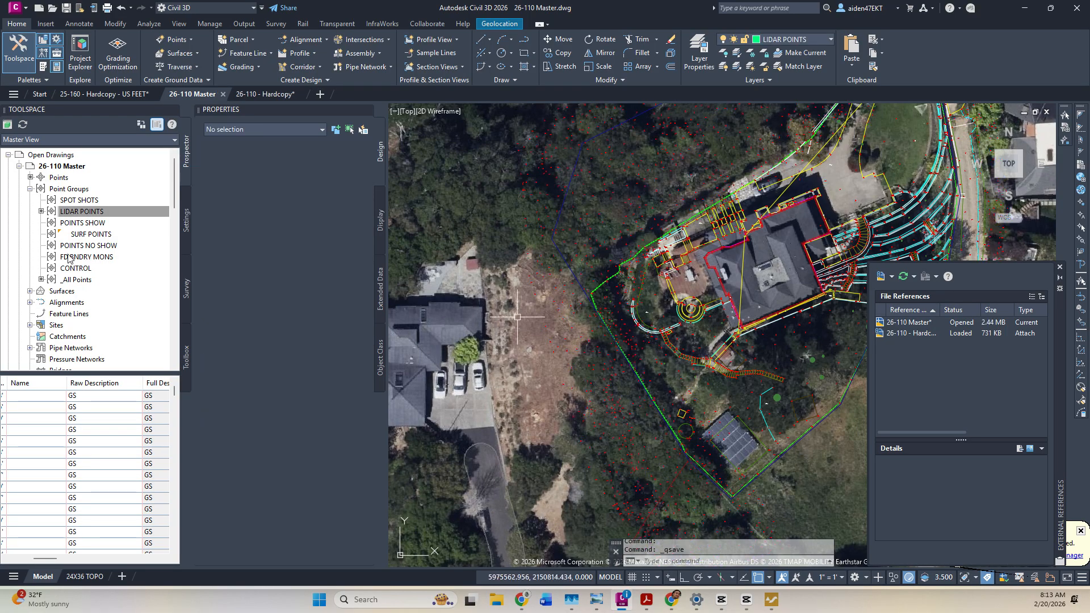
right_click(87, 213)
Set the LIDAR POINTS group's point style to _EX PT and label style to _Point#-Elevation.
click(113, 220)
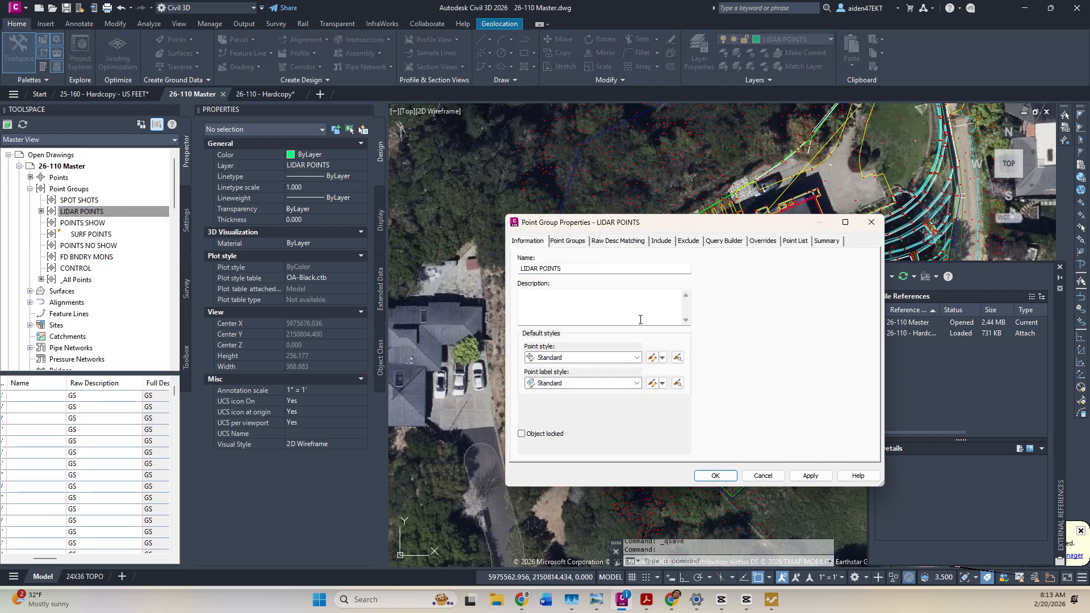
click(637, 357)
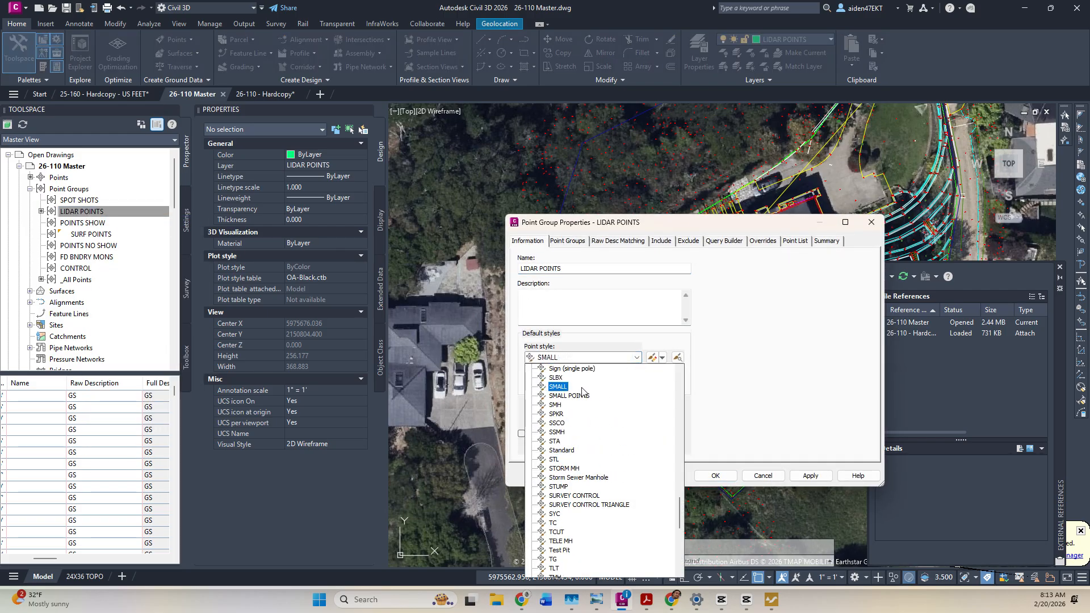
scroll(582, 391, up, 5)
scroll(579, 394, up, 18)
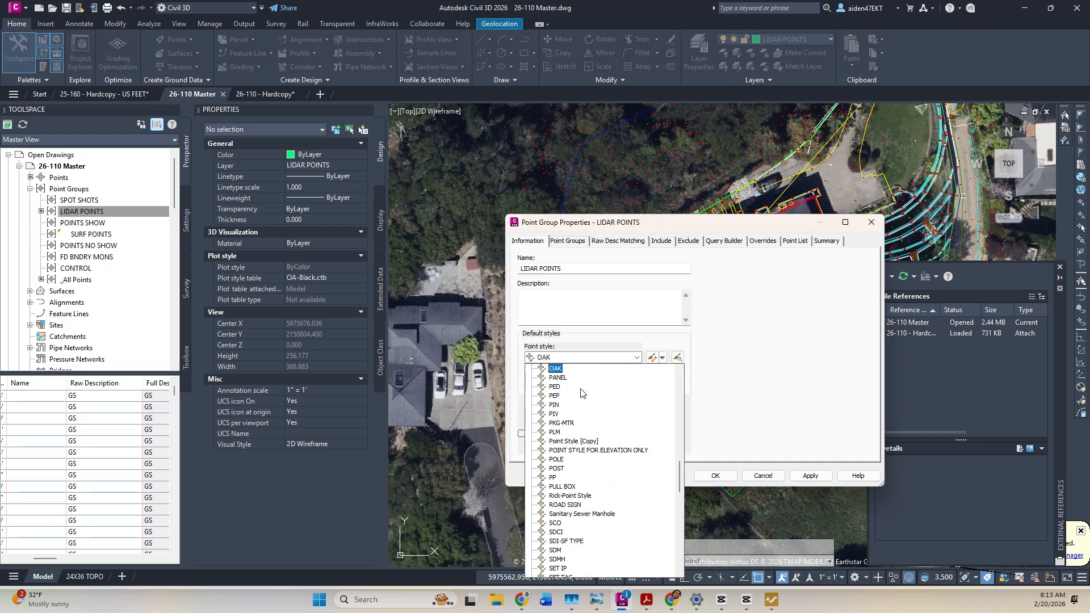
scroll(575, 395, up, 10)
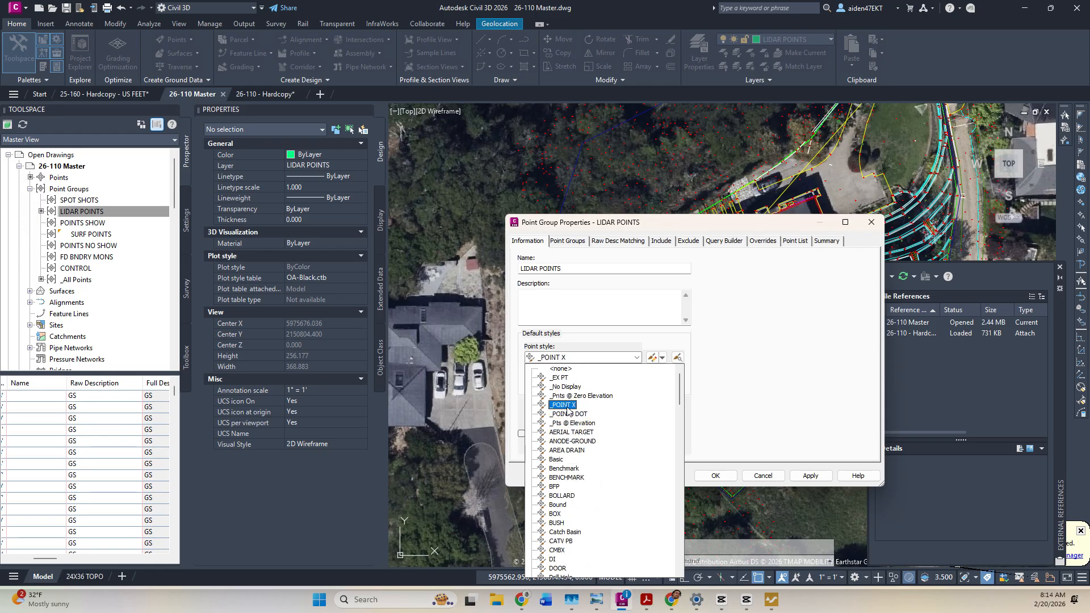
click(559, 378)
click(606, 385)
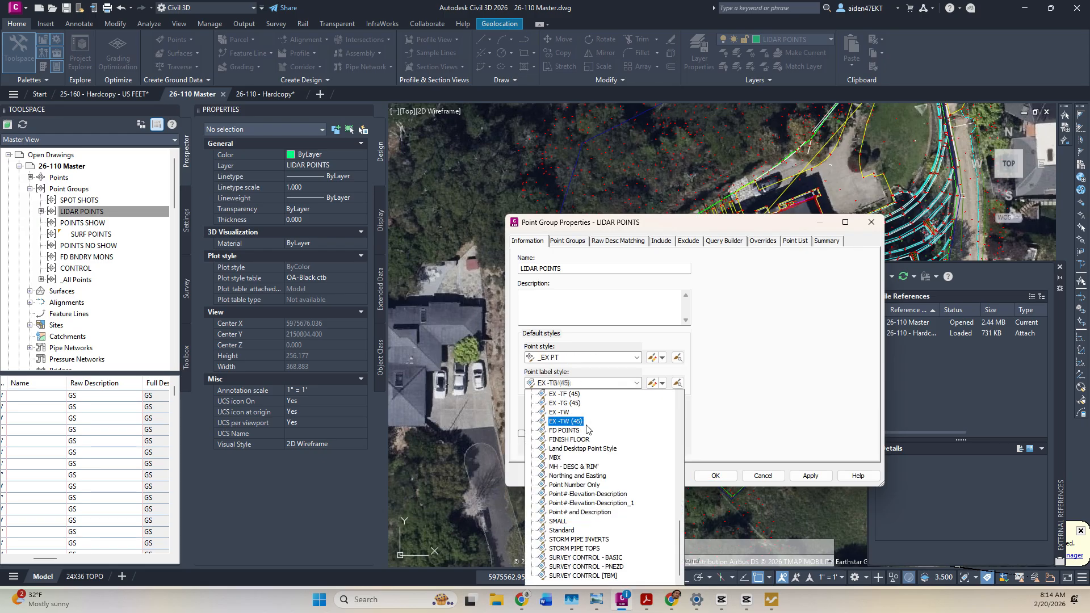
scroll(588, 434, up, 5)
scroll(588, 434, up, 5)
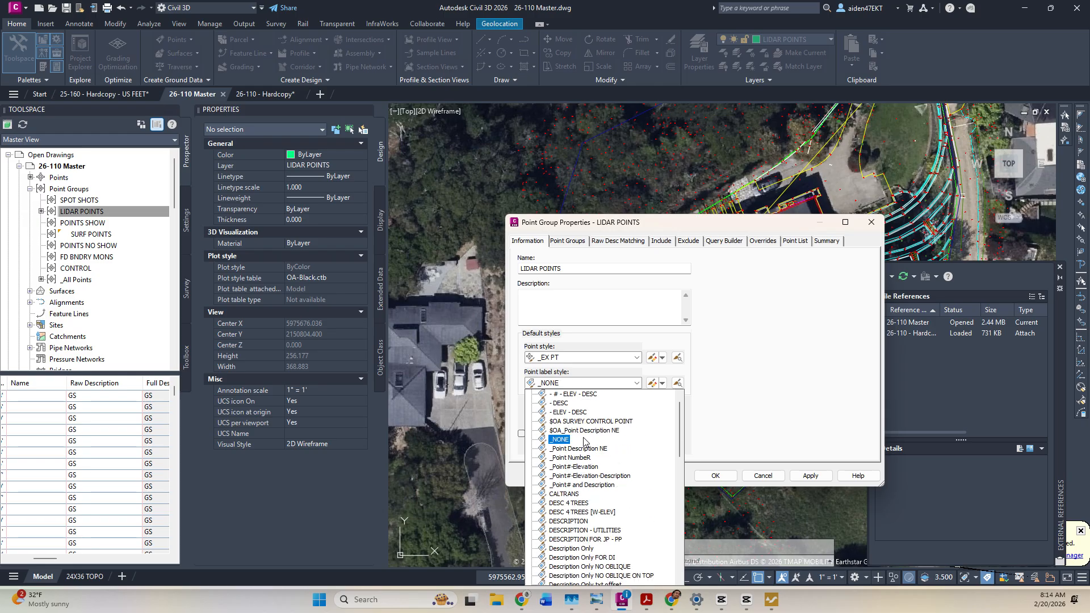
click(585, 467)
click(809, 476)
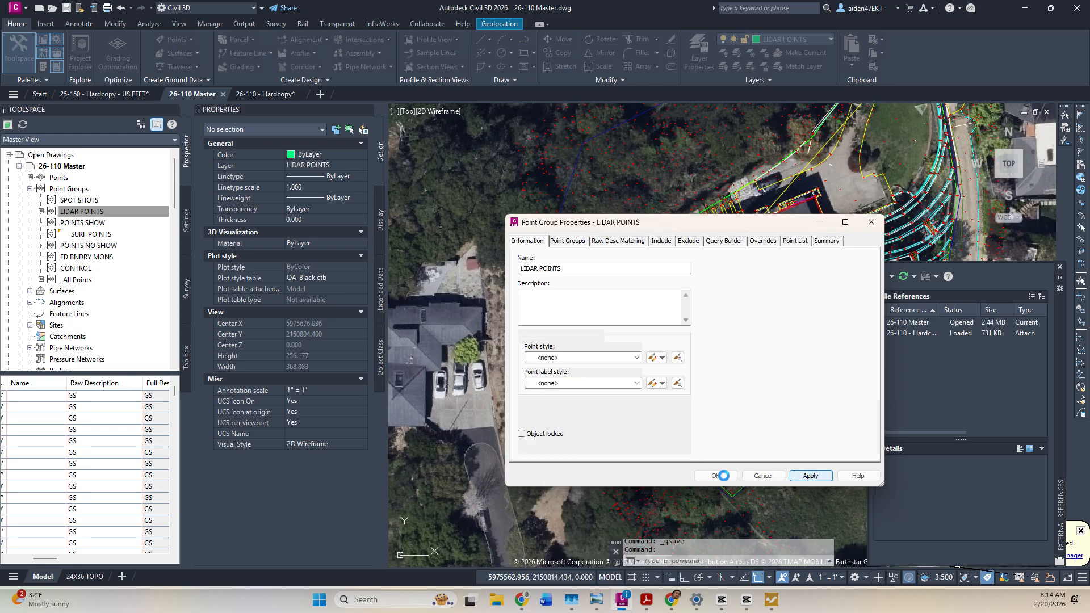
click(715, 475)
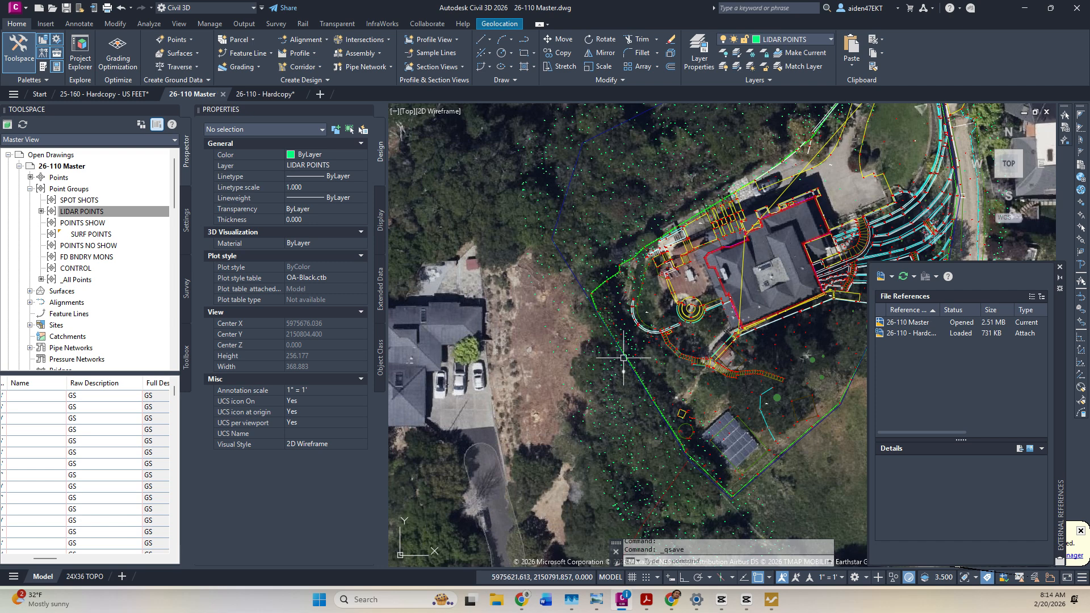
Zoom in on the stray LIDAR points and delete point 4675.
scroll(646, 344, up, 5)
scroll(619, 329, up, 8)
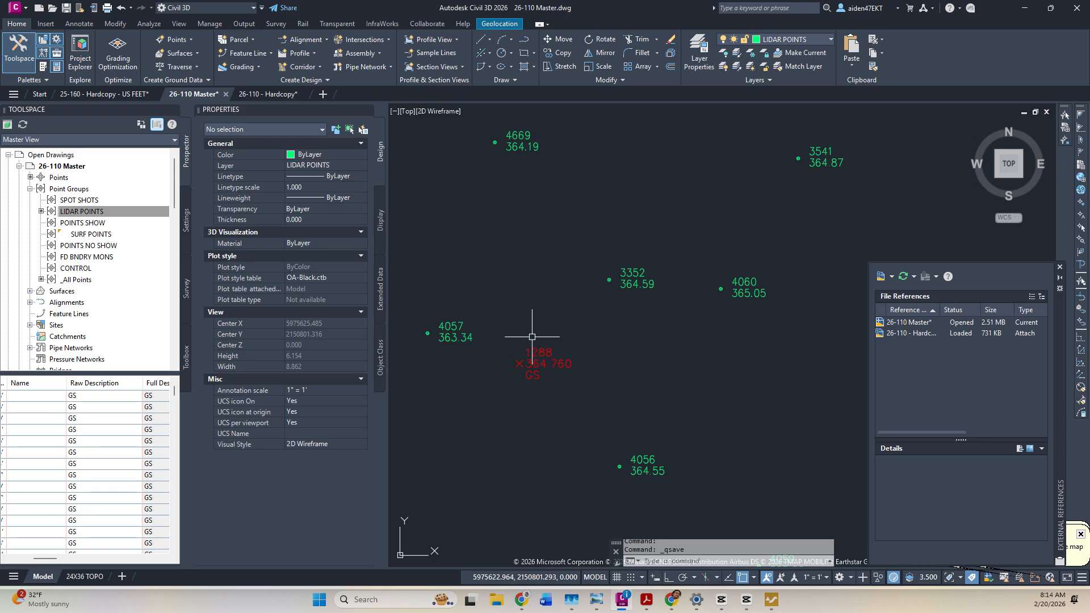
scroll(522, 334, up, 2)
scroll(567, 369, down, 7)
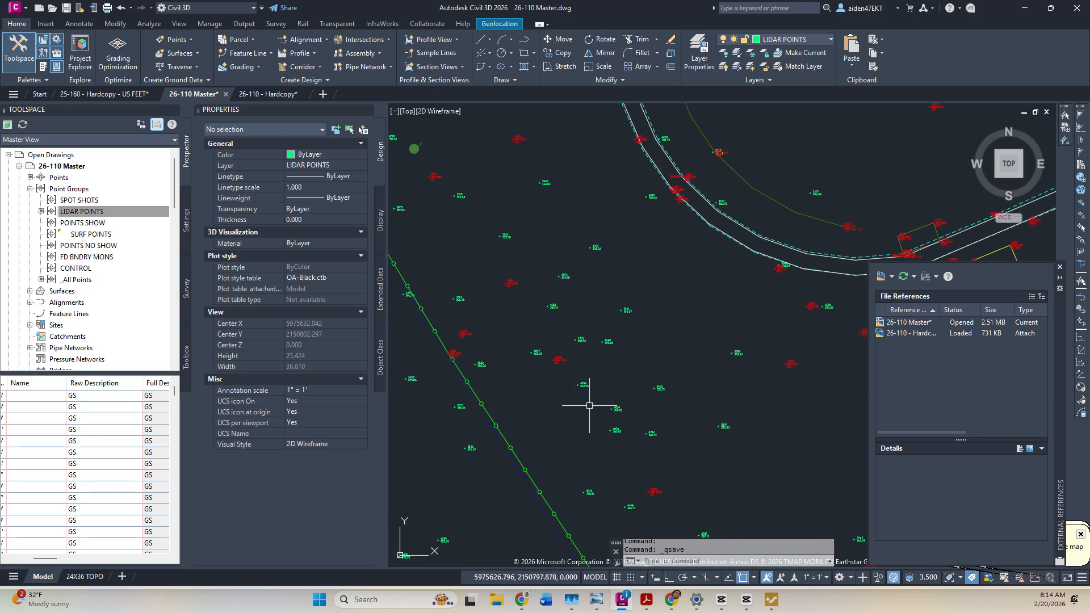
scroll(446, 349, up, 5)
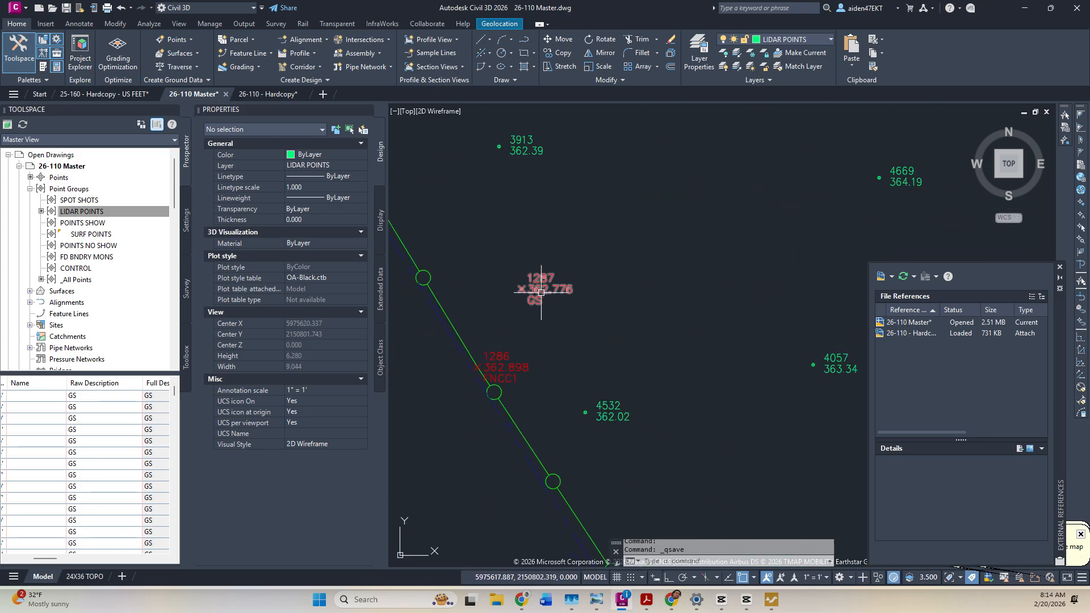
scroll(587, 303, down, 5)
scroll(718, 433, up, 8)
middle_drag(764, 425, 605, 401)
scroll(601, 392, down, 5)
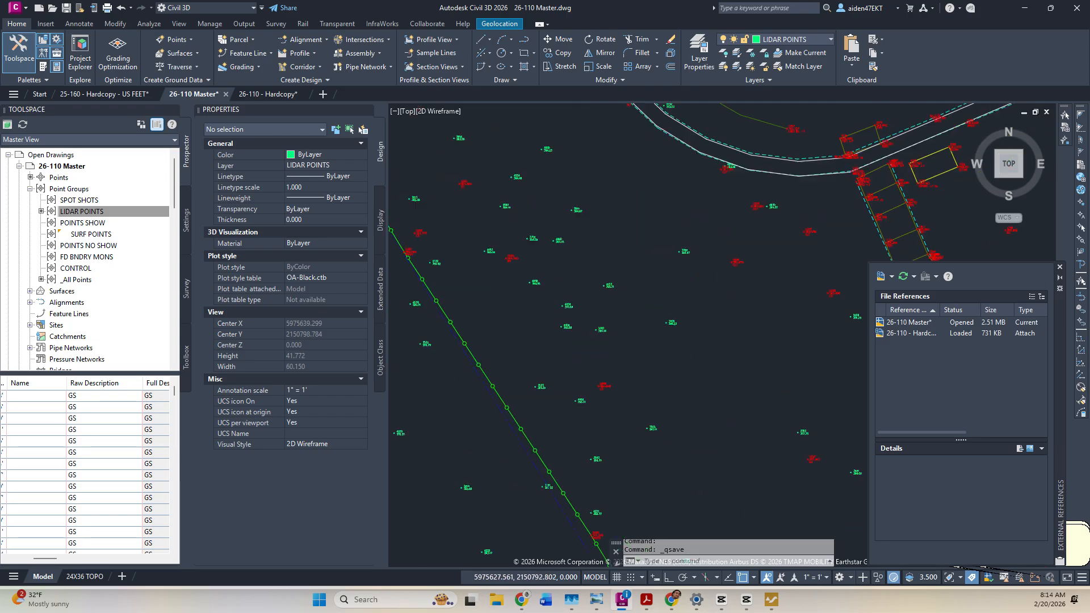
scroll(592, 400, up, 3)
scroll(579, 383, down, 8)
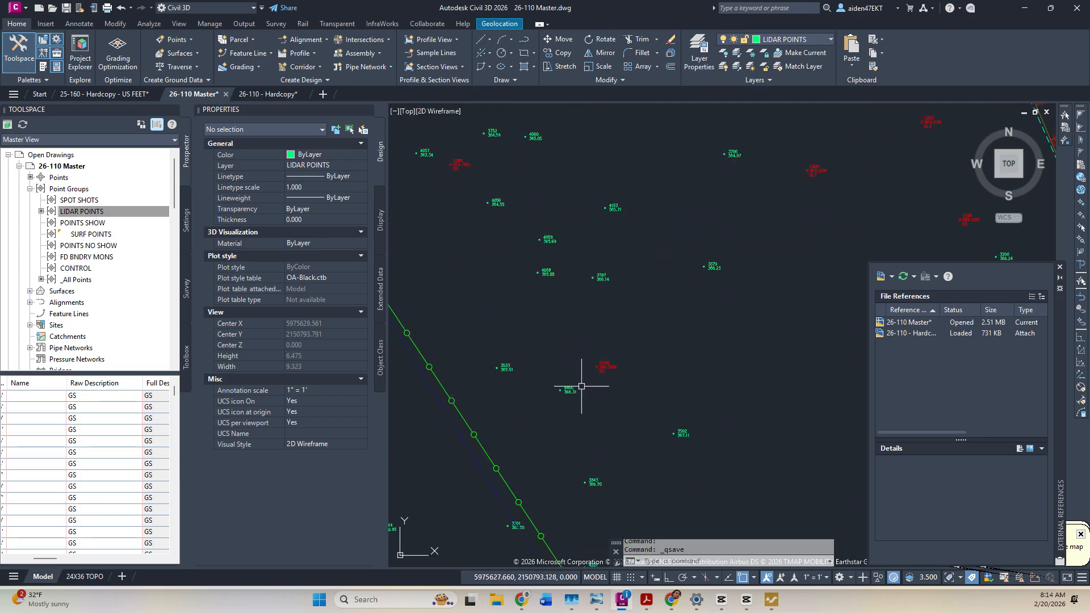
scroll(652, 400, up, 8)
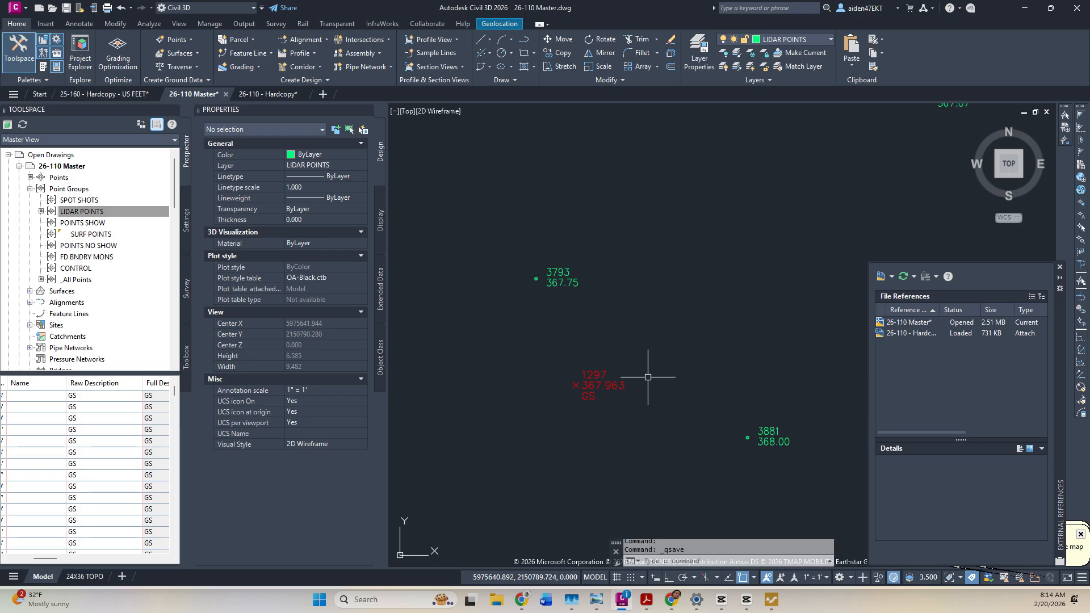
scroll(590, 345, down, 5)
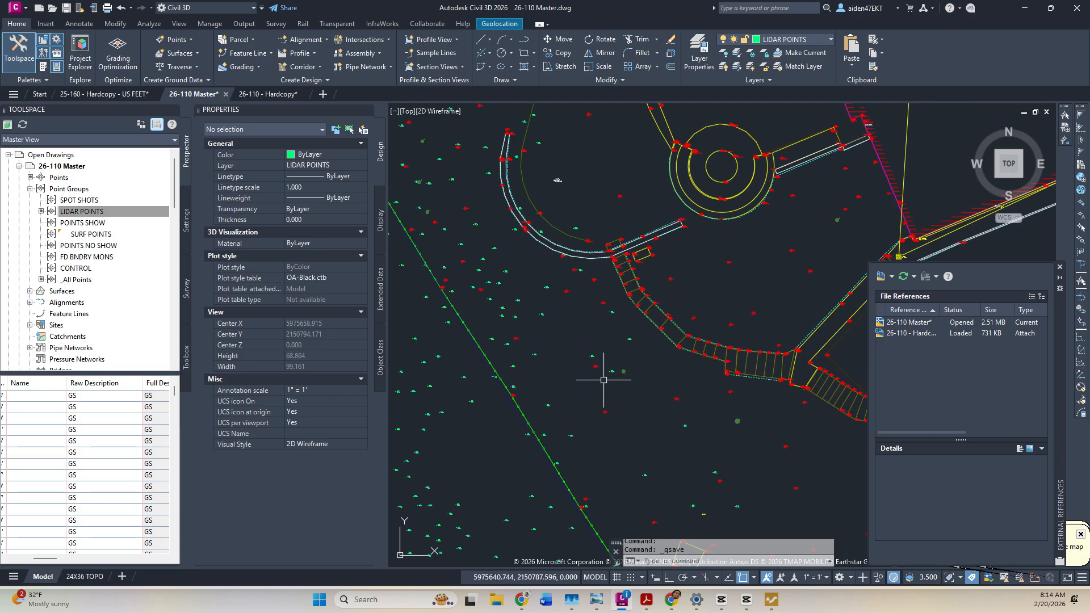
scroll(633, 312, up, 2)
middle_drag(633, 312, 708, 421)
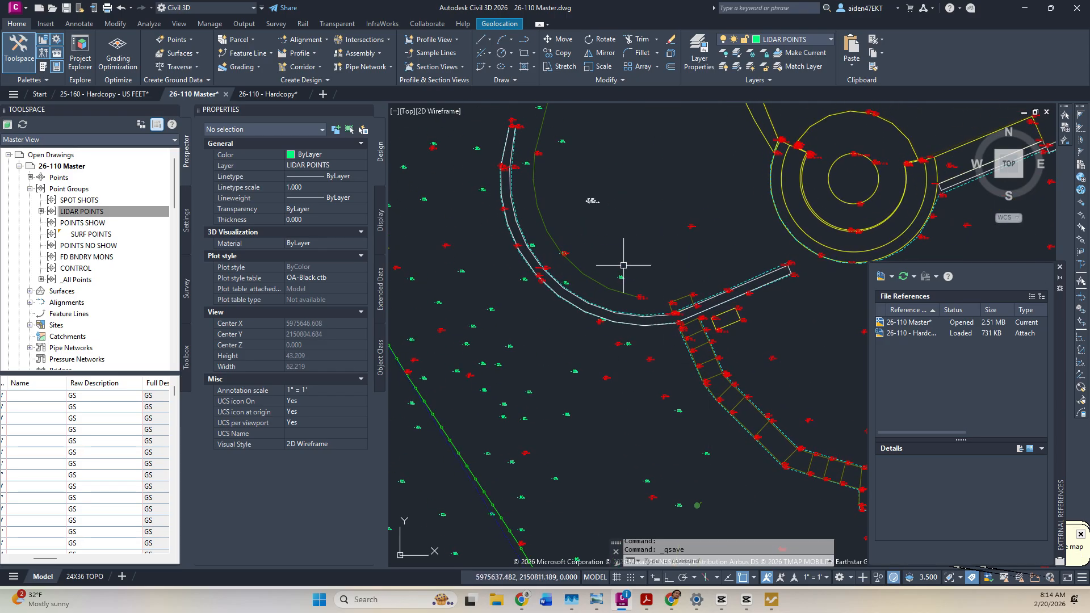
scroll(623, 267, up, 4)
scroll(606, 324, down, 5)
middle_drag(603, 325, 691, 370)
scroll(693, 369, down, 1)
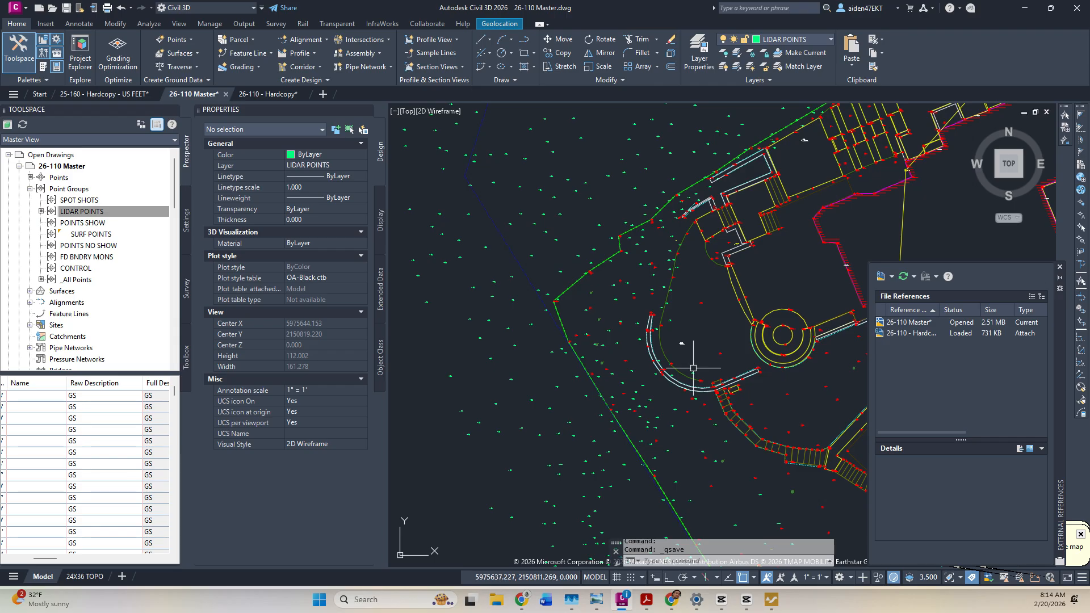
click(693, 368)
key(Escape)
key(Escape)
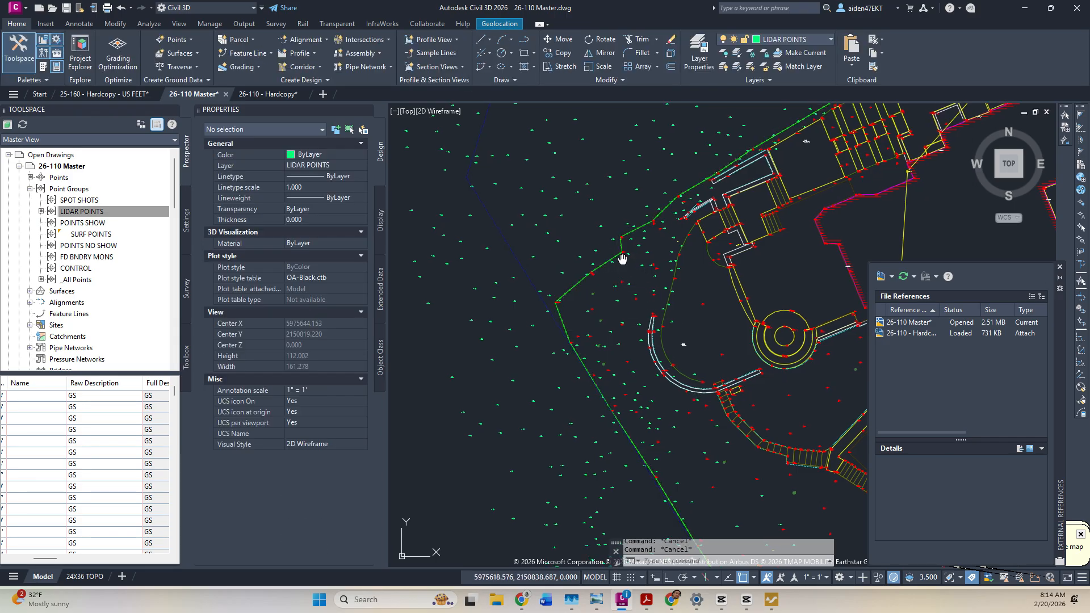
scroll(652, 326, down, 5)
mouse_move(665, 416)
middle_down()
mouse_move(632, 275)
mouse_move(598, 267)
mouse_move(587, 280)
middle_up()
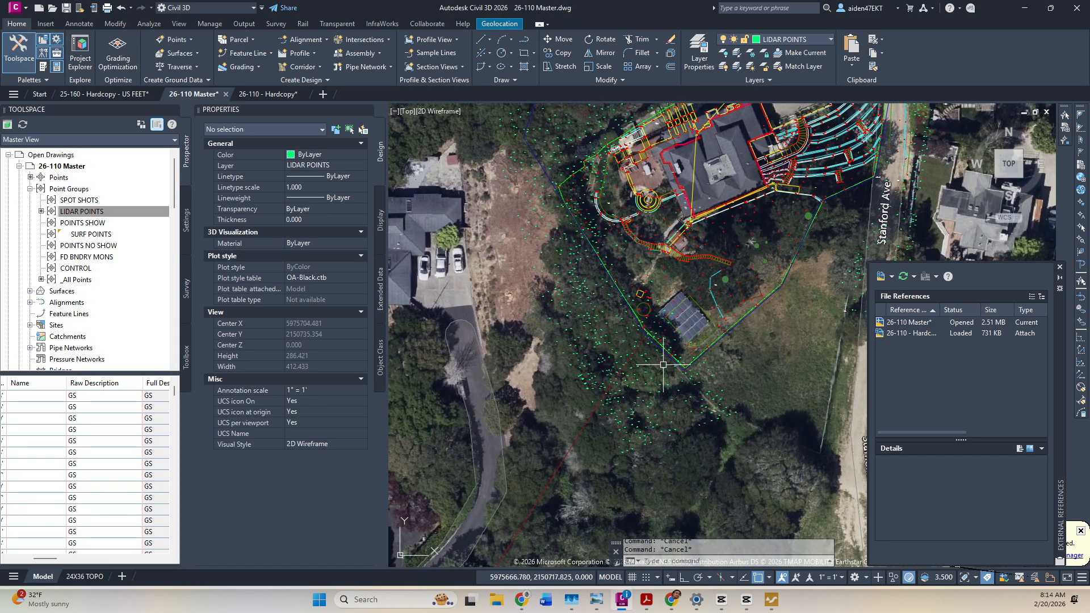
scroll(663, 364, up, 4)
scroll(624, 306, up, 15)
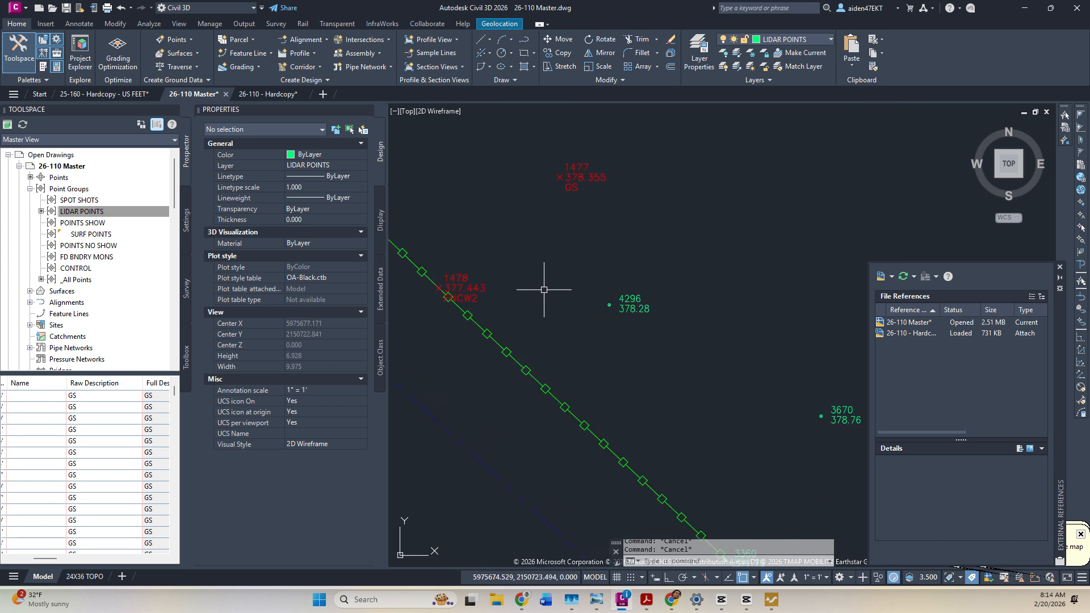
scroll(569, 296, down, 4)
scroll(695, 401, up, 6)
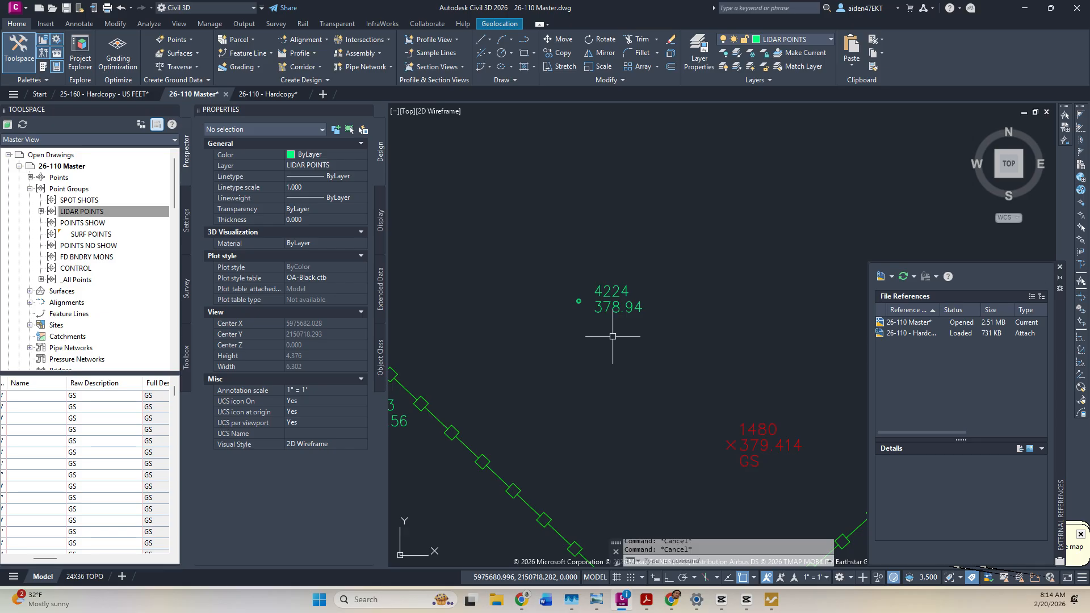
scroll(613, 336, down, 7)
scroll(681, 258, up, 2)
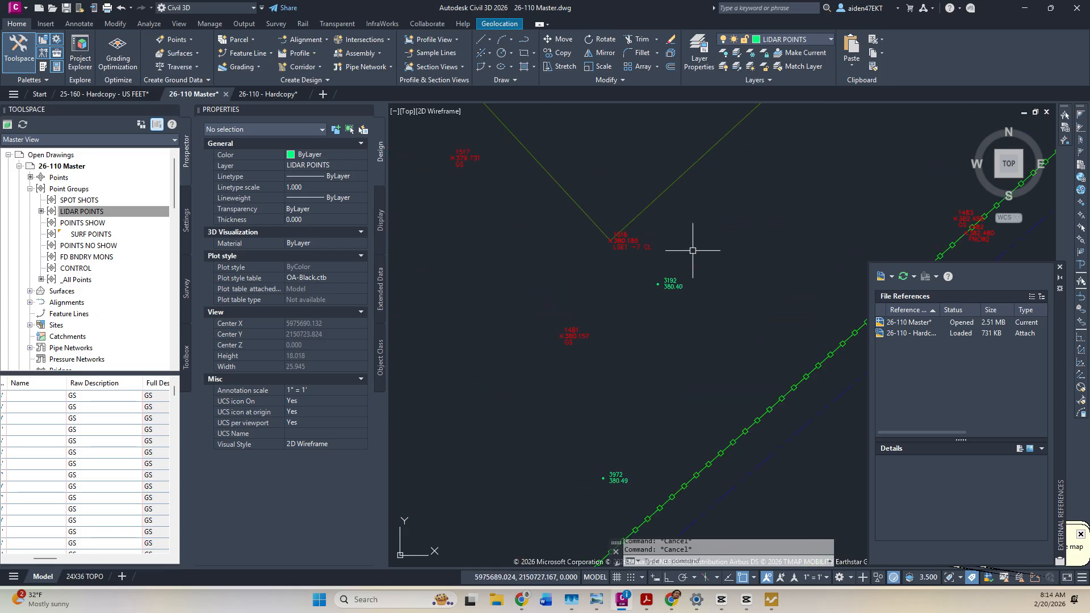
scroll(677, 256, down, 6)
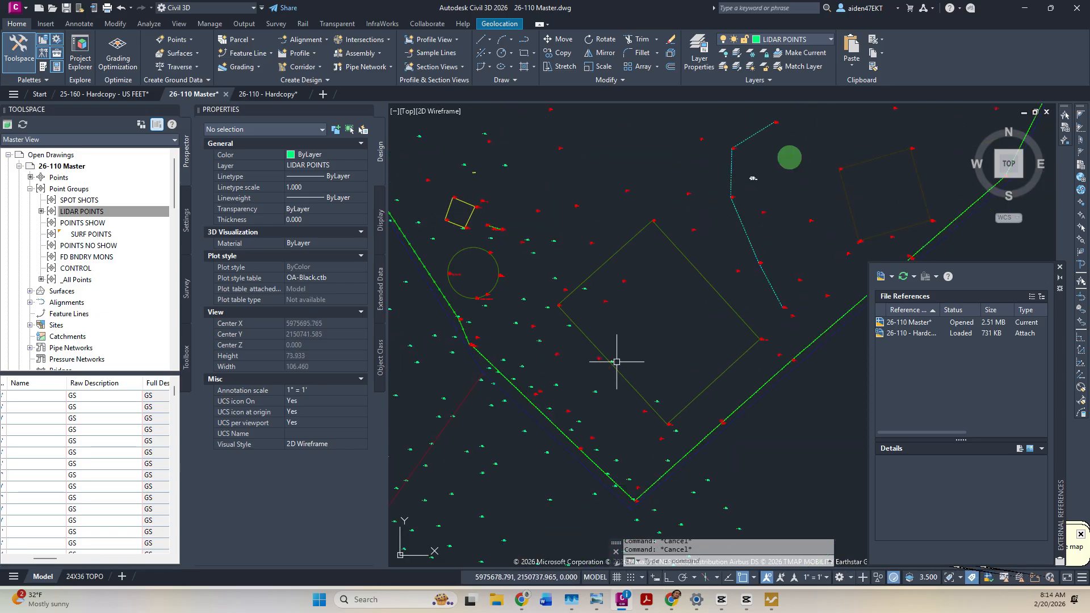
scroll(589, 350, up, 6)
click(562, 353)
key(Delete)
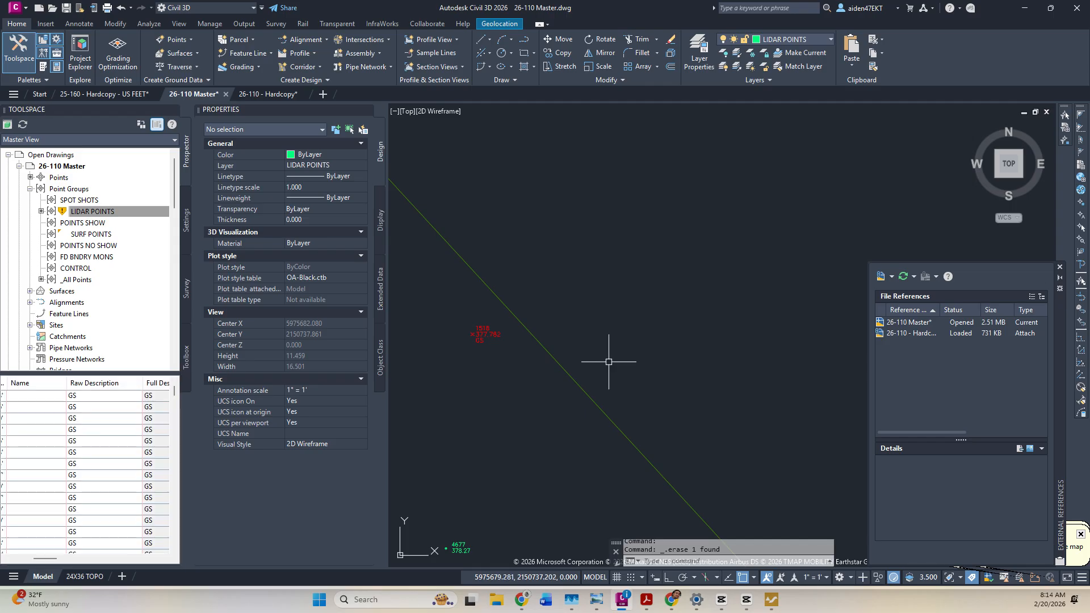
Delete the stray LIDAR point 3193.
scroll(627, 364, down, 4)
scroll(730, 477, up, 4)
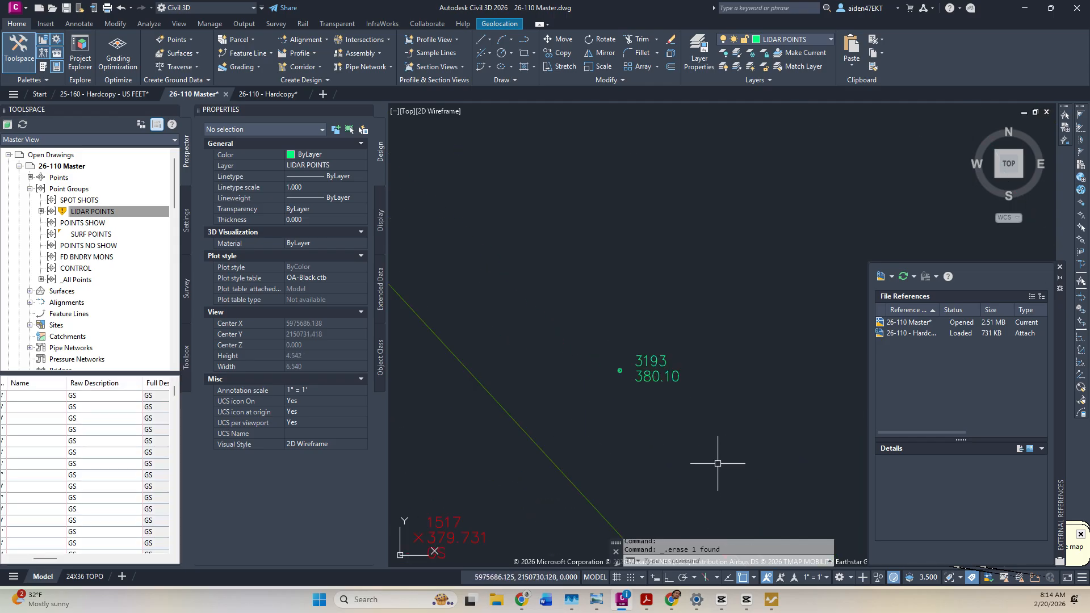
middle_drag(714, 460, 586, 168)
scroll(594, 236, down, 1)
middle_drag(591, 209, 640, 304)
scroll(637, 296, down, 2)
click(630, 293)
scroll(689, 396, up, 2)
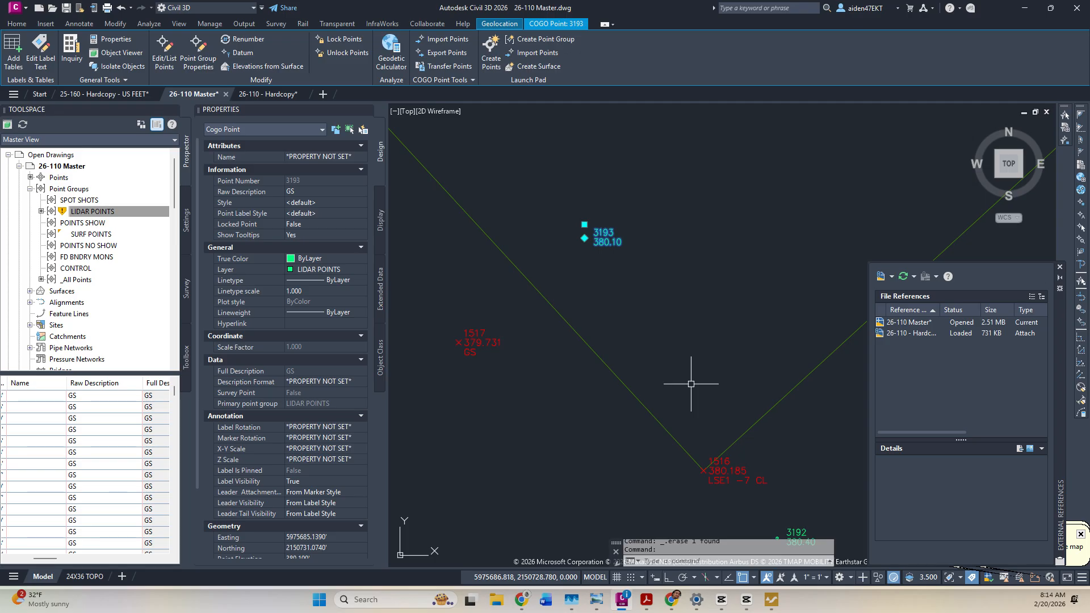
key(Delete)
Zoom around the site and select LIDAR point 4201.
scroll(653, 287, down, 3)
scroll(662, 318, up, 2)
scroll(512, 254, up, 2)
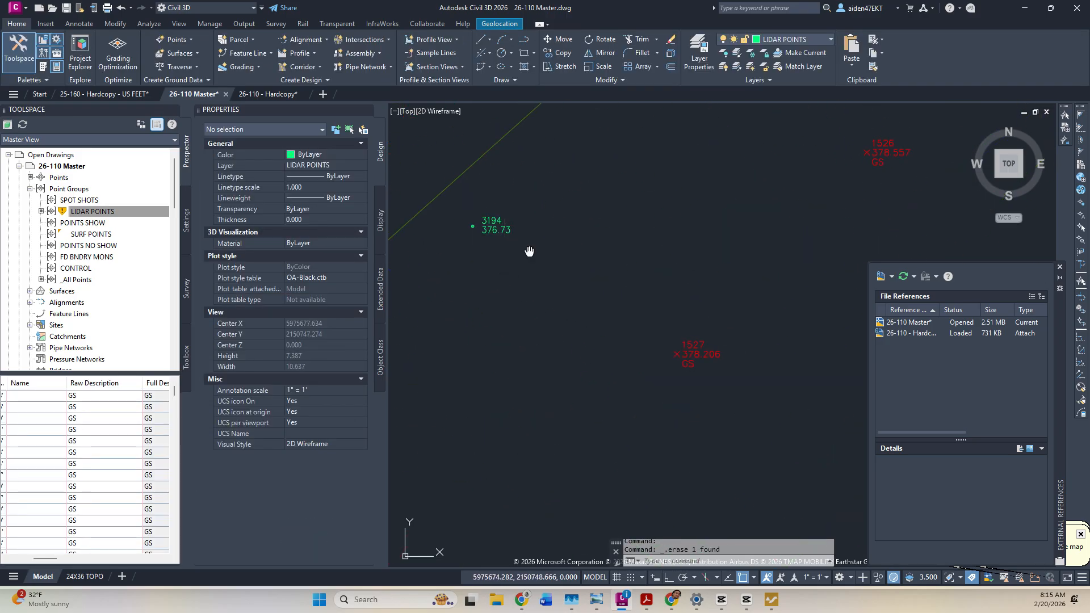
scroll(579, 250, down, 3)
scroll(536, 291, up, 4)
scroll(577, 287, down, 4)
scroll(605, 305, up, 4)
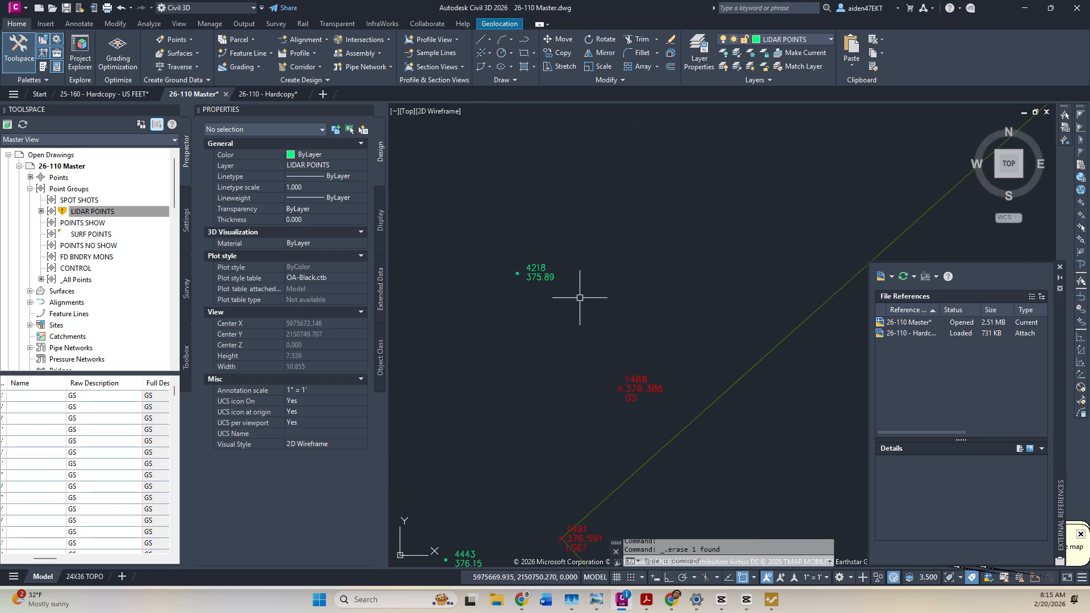
scroll(553, 268, down, 4)
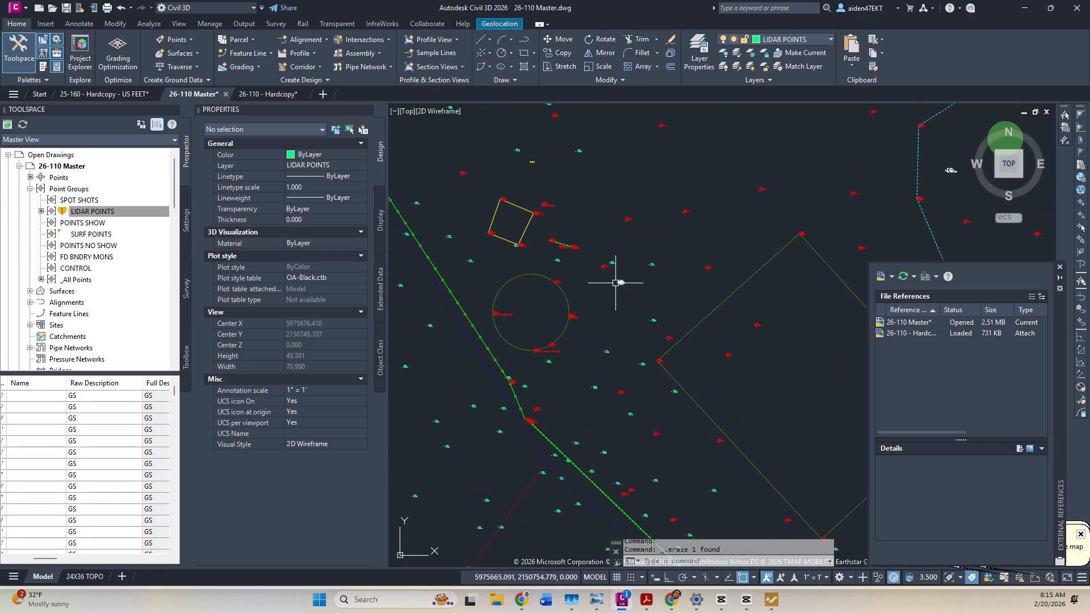
scroll(615, 281, up, 3)
scroll(653, 329, down, 3)
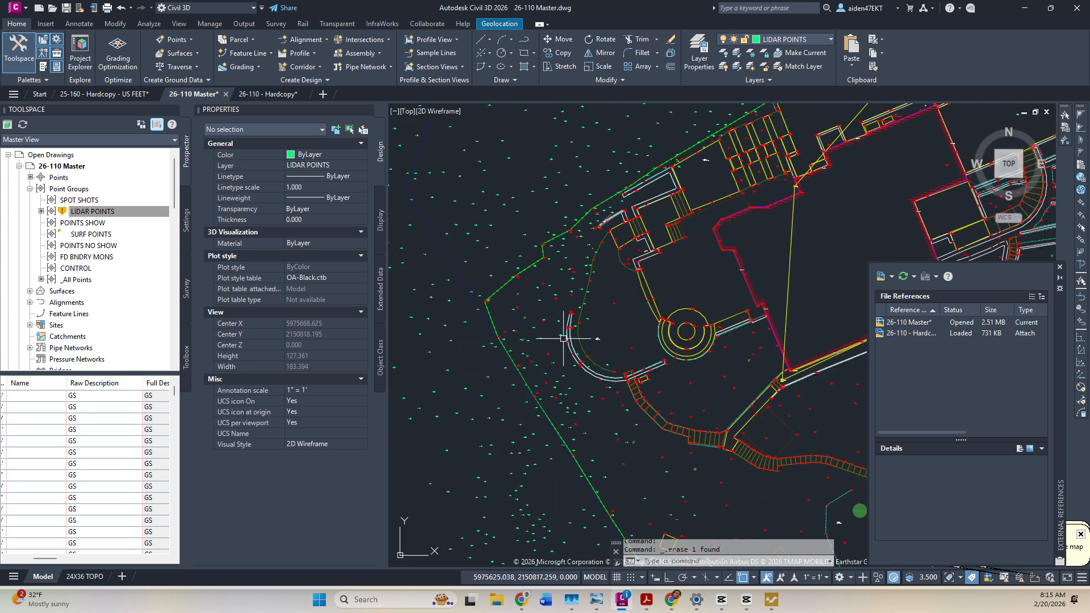
scroll(563, 338, up, 7)
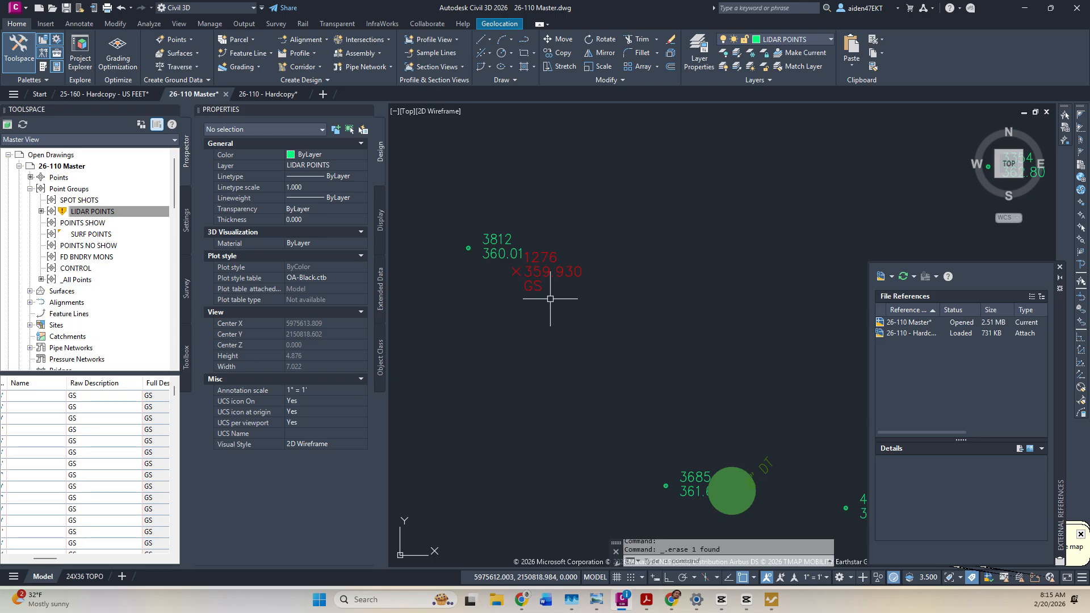
scroll(558, 296, down, 6)
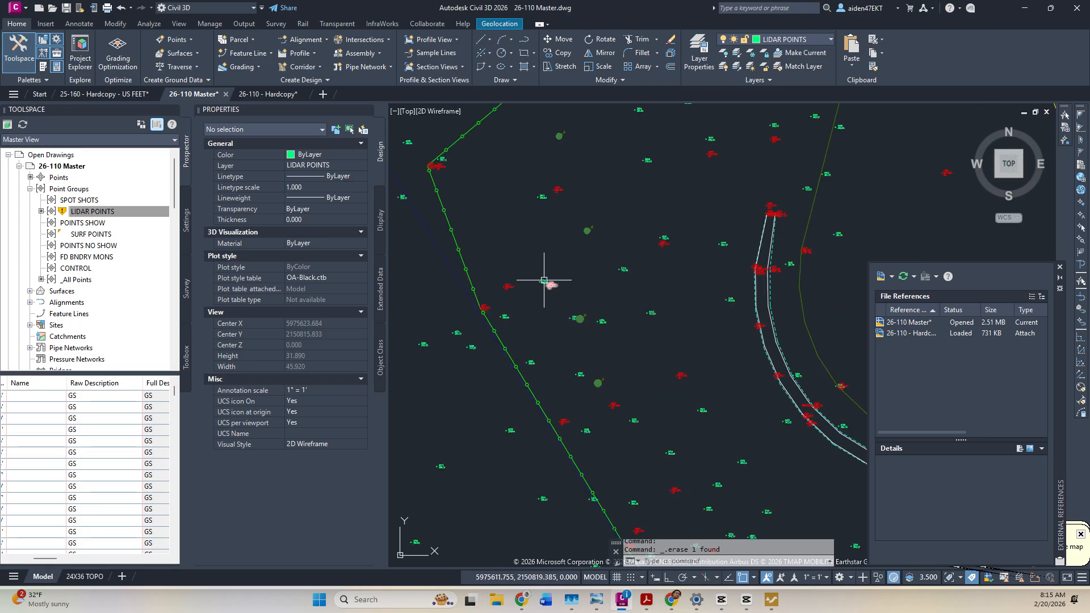
scroll(500, 293, up, 4)
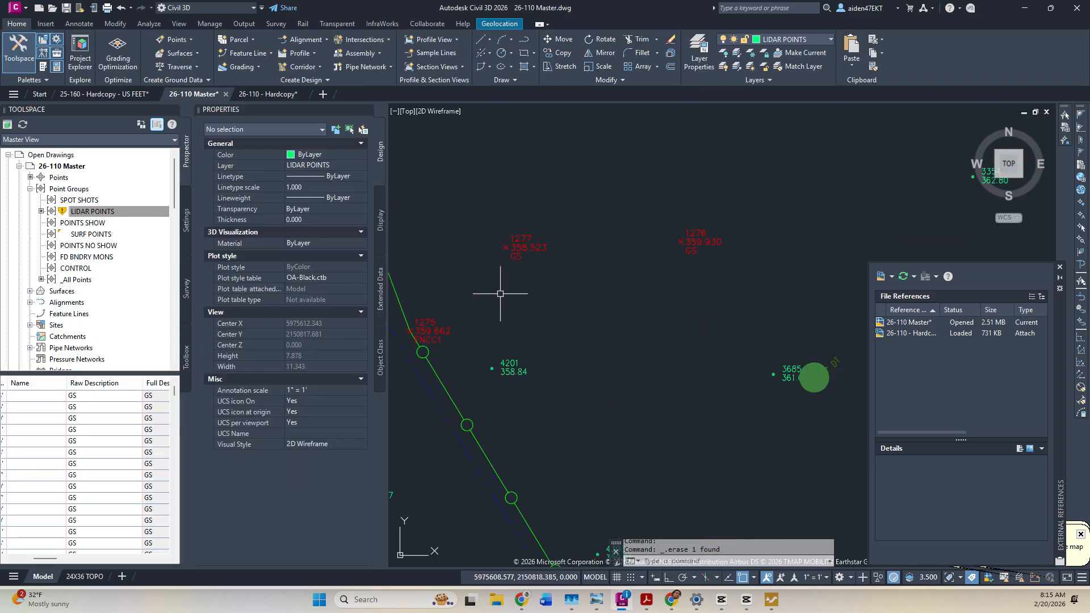
click(511, 368)
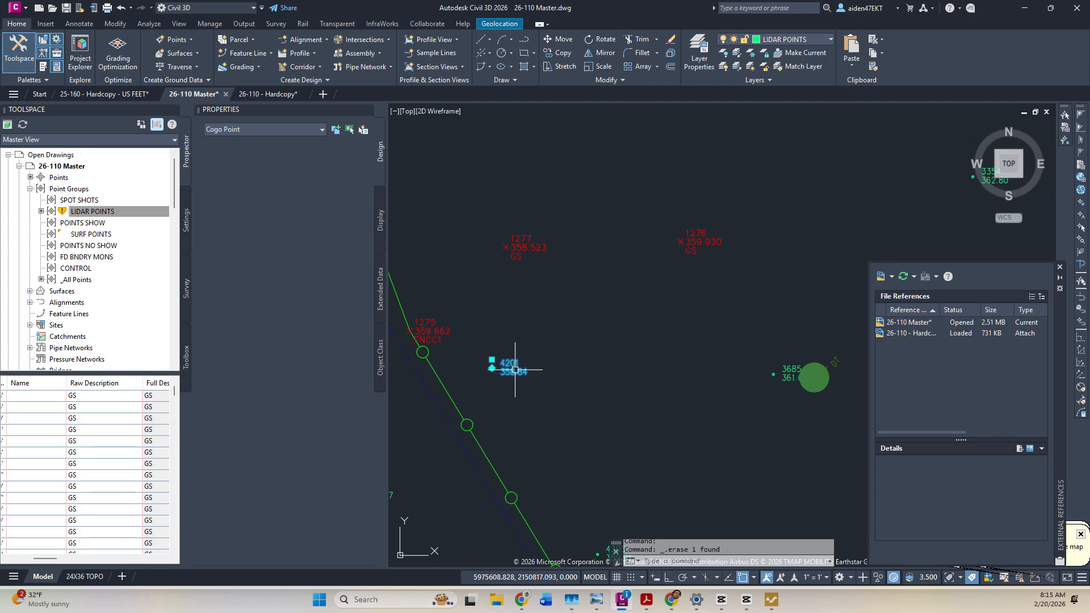
Inspect point 4201 and deselect it, keeping it in the drawing.
key(Escape)
key(Escape)
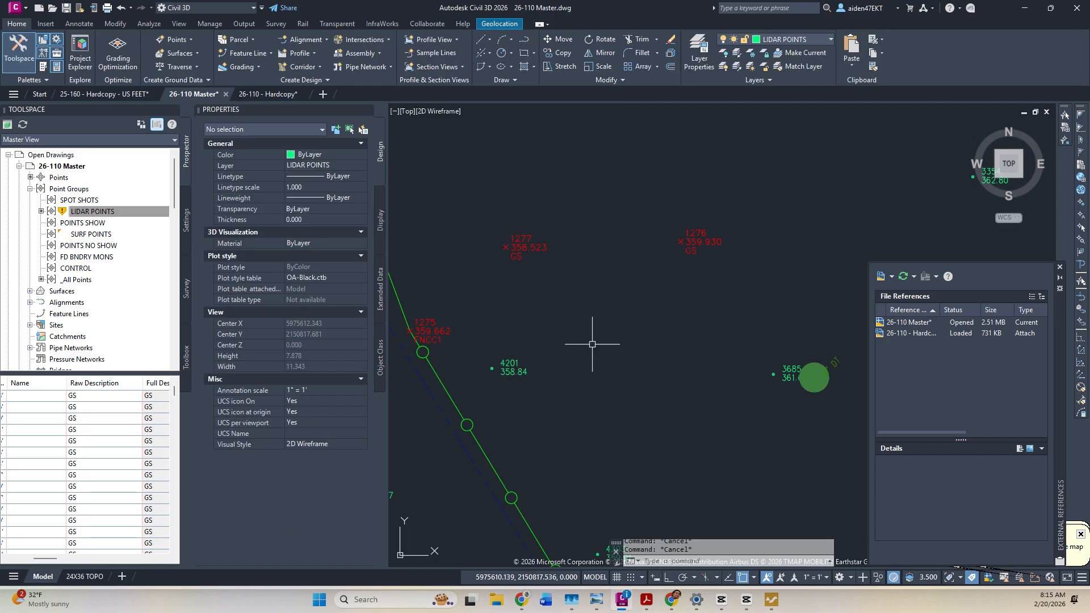
scroll(569, 360, down, 2)
click(553, 360)
scroll(561, 334, up, 3)
scroll(561, 335, down, 3)
scroll(549, 348, up, 5)
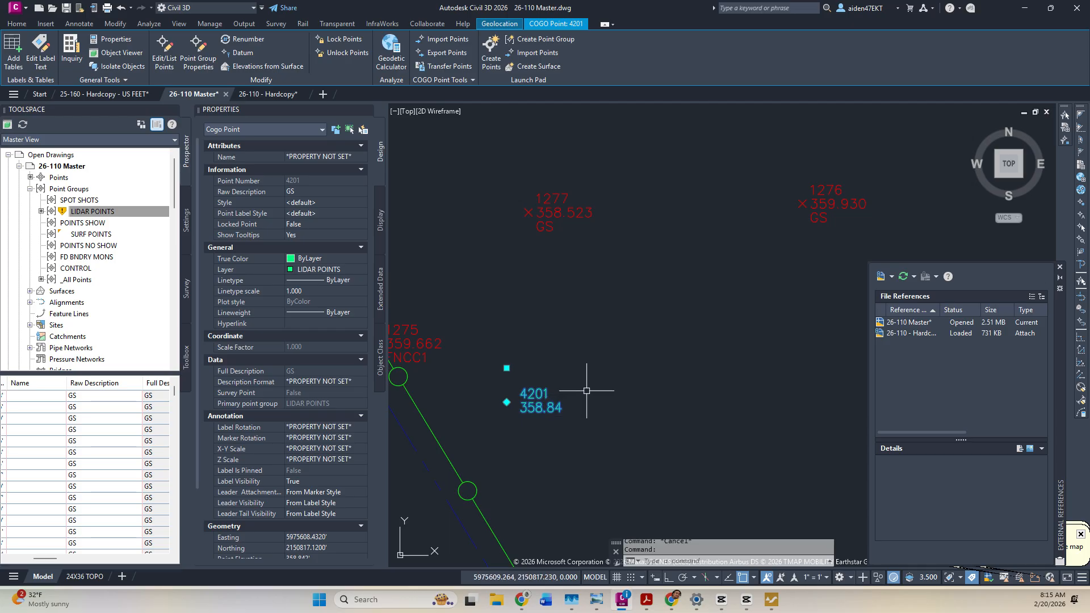
key(Escape)
key(Escape)
scroll(590, 386, down, 5)
scroll(754, 308, up, 5)
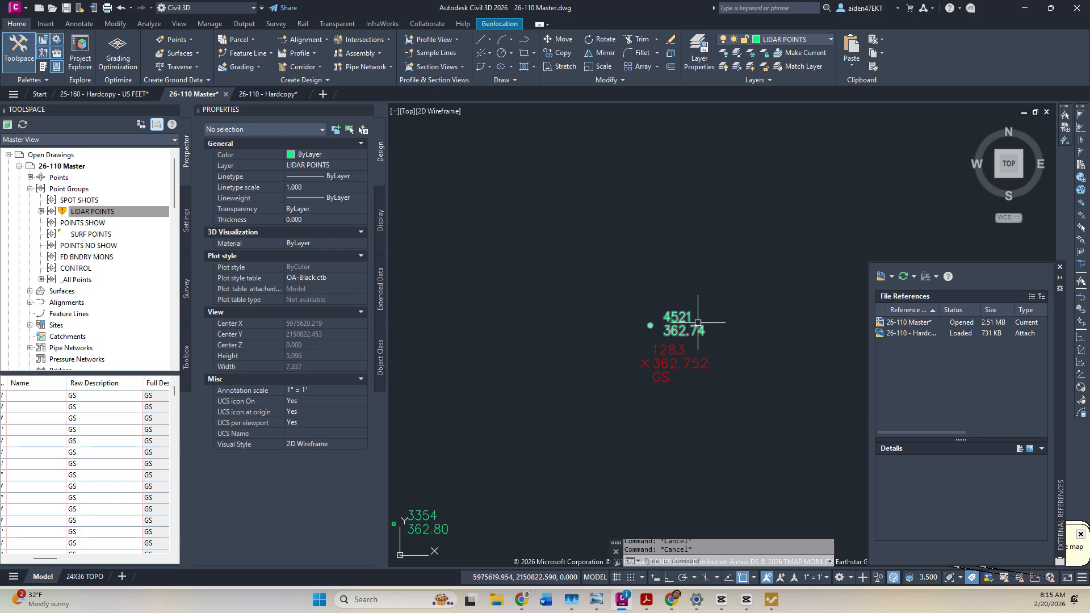
Delete the stray points 4521 and 3845.
middle_drag(747, 316, 670, 339)
click(601, 339)
key(Delete)
scroll(657, 337, down, 3)
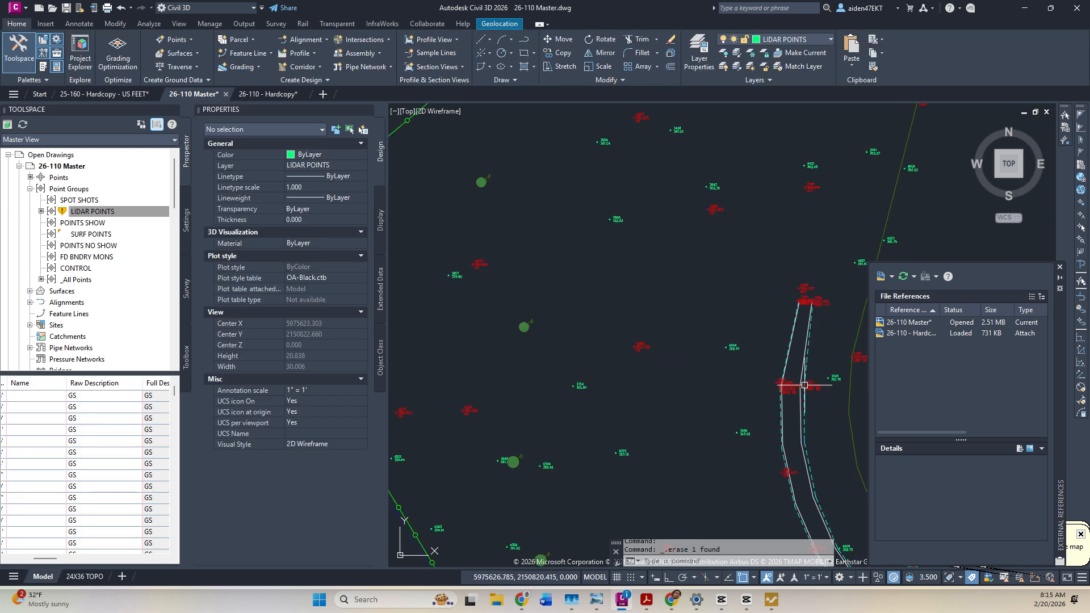
middle_drag(804, 386, 693, 370)
scroll(694, 368, up, 5)
click(688, 354)
key(Delete)
scroll(674, 346, down, 8)
scroll(713, 330, up, 5)
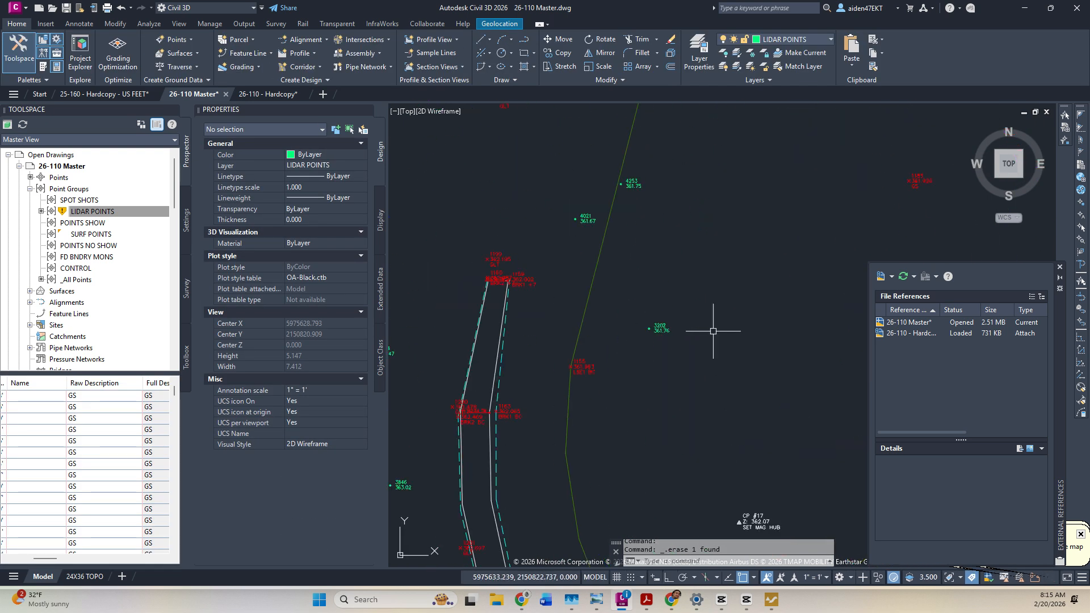
Window-select and delete points 3202 and 4253, then delete point 4021.
click(713, 331)
click(634, 182)
key(Delete)
click(584, 219)
key(Delete)
Pan across the site to review the cleaned LIDAR points.
scroll(590, 238, down, 8)
middle_drag(608, 289, 539, 414)
middle_drag(788, 160, 644, 275)
middle_drag(733, 227, 695, 285)
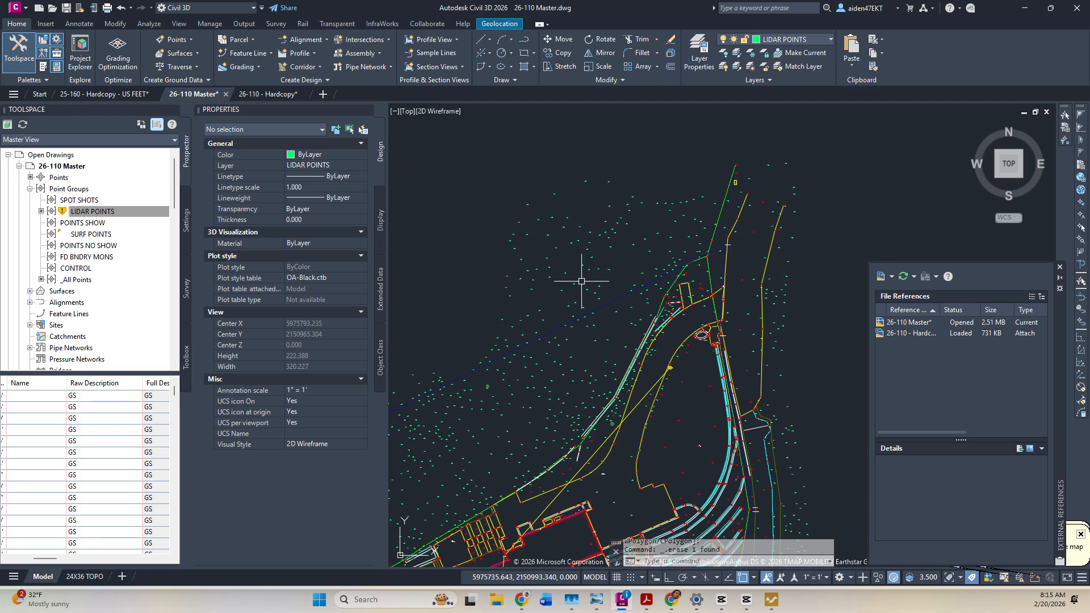
middle_drag(543, 330, 613, 275)
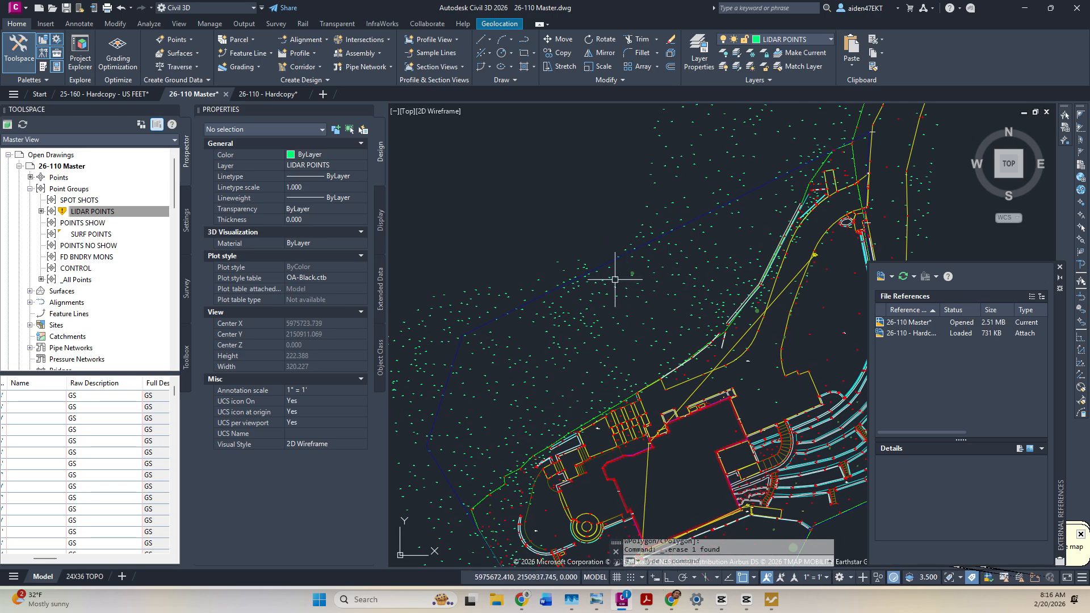
middle_drag(564, 315, 631, 260)
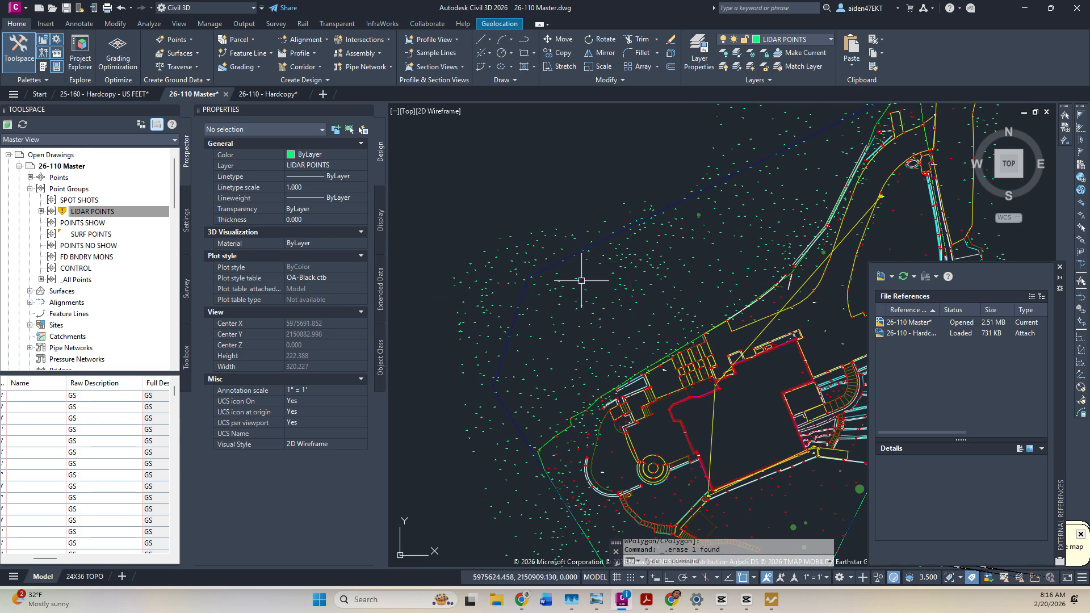
Undo the recent pans, zooms and point erasures until point 3193 is restored.
key(ctrl+z)
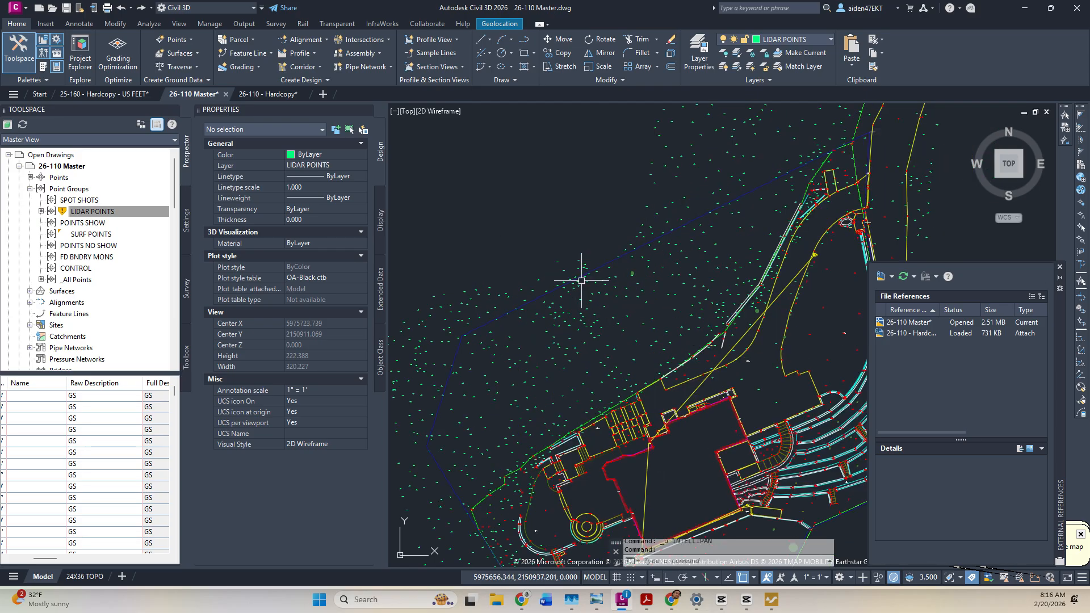
key(ctrl+z)
key(ctrl+z)
key(ctrl+z)
key(ctrl+z)
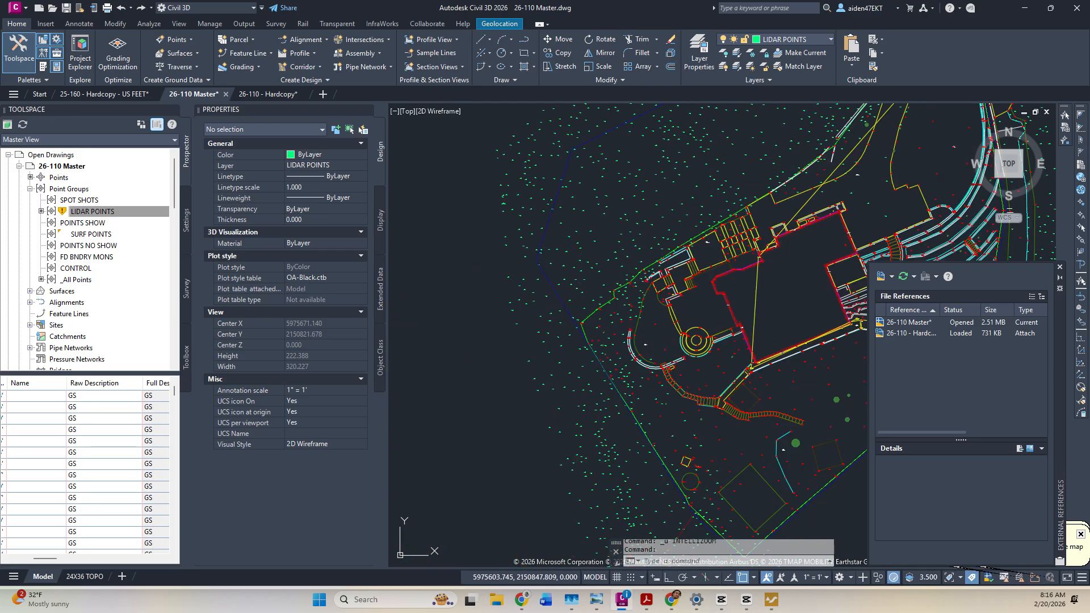
key(ctrl+z)
key(ctrl+z)
key(ctrl+z)
key(ctrl+z)
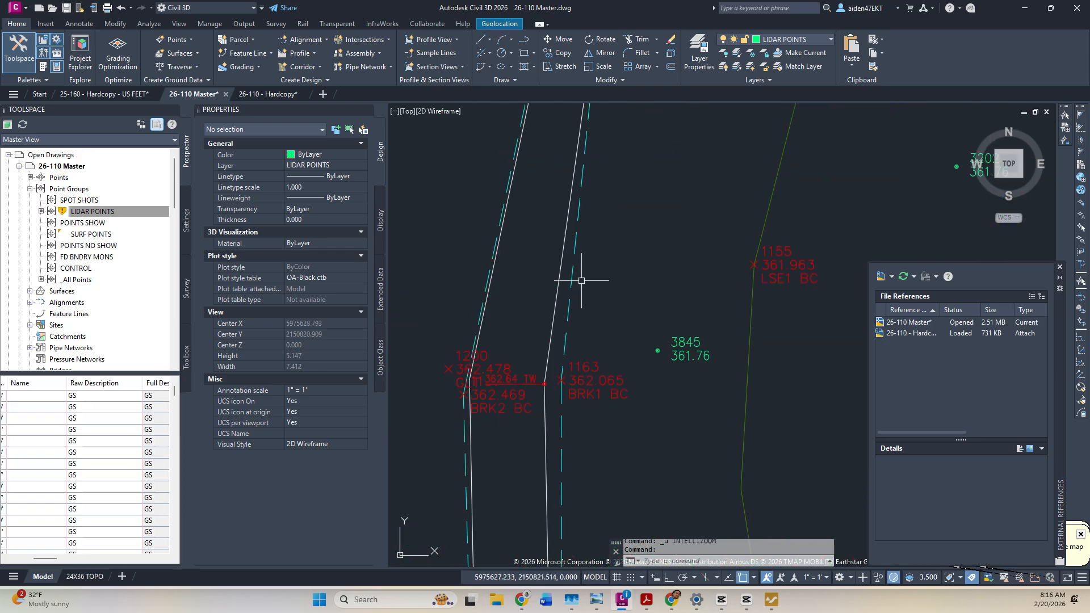
key(ctrl+z)
key(ctrl+z)
key(ctrl+z)
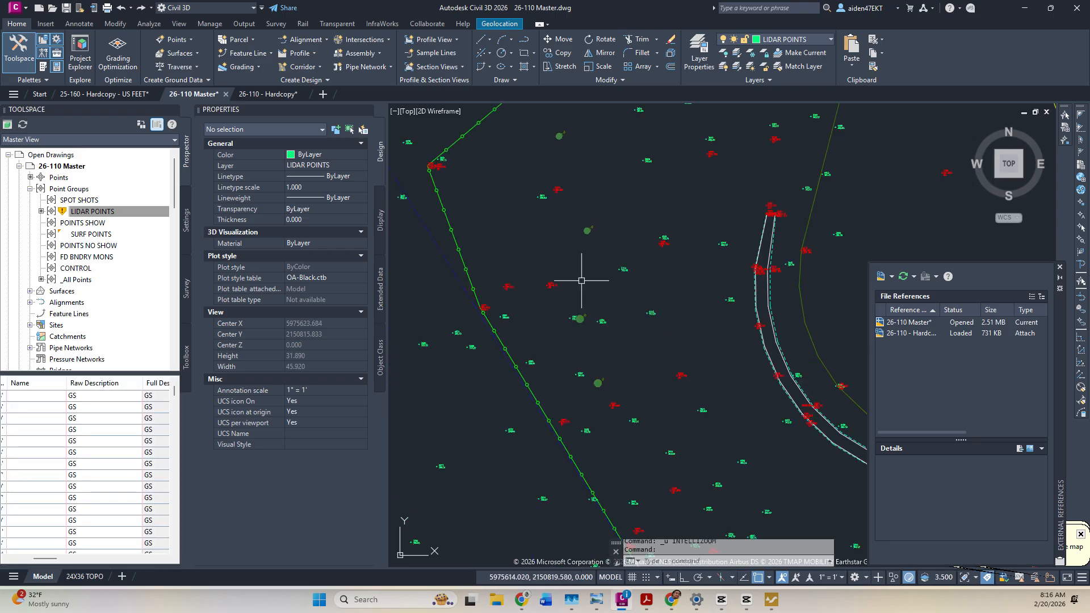
key(ctrl+z)
key(ctrl+z)
key(ctrl+z)
key(ctrl+z)
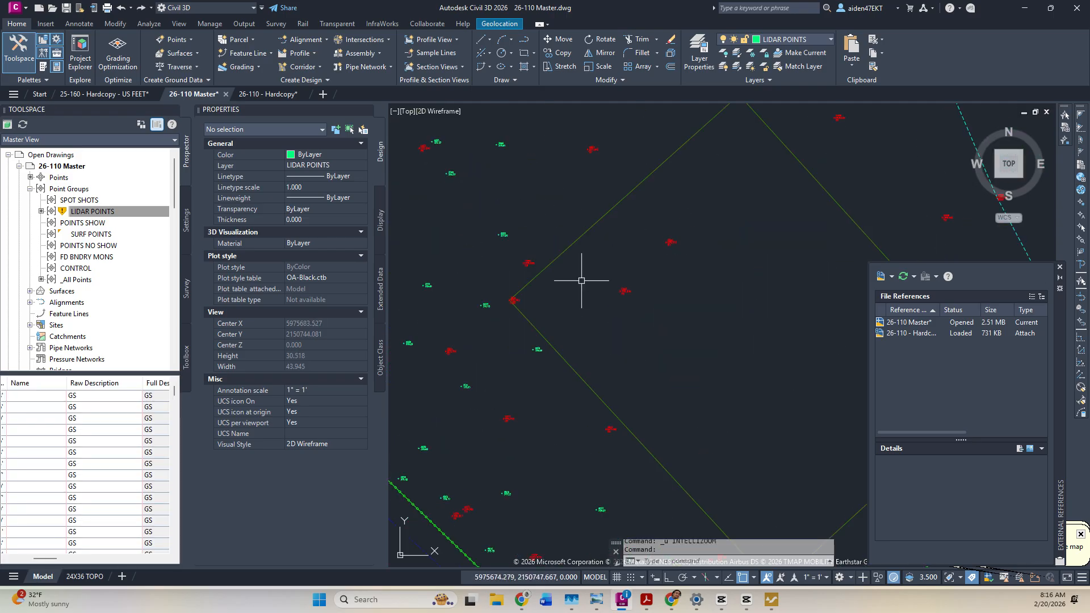
key(ctrl+z)
key(ctrl+z)
key(ctrl+z)
key(ctrl+z)
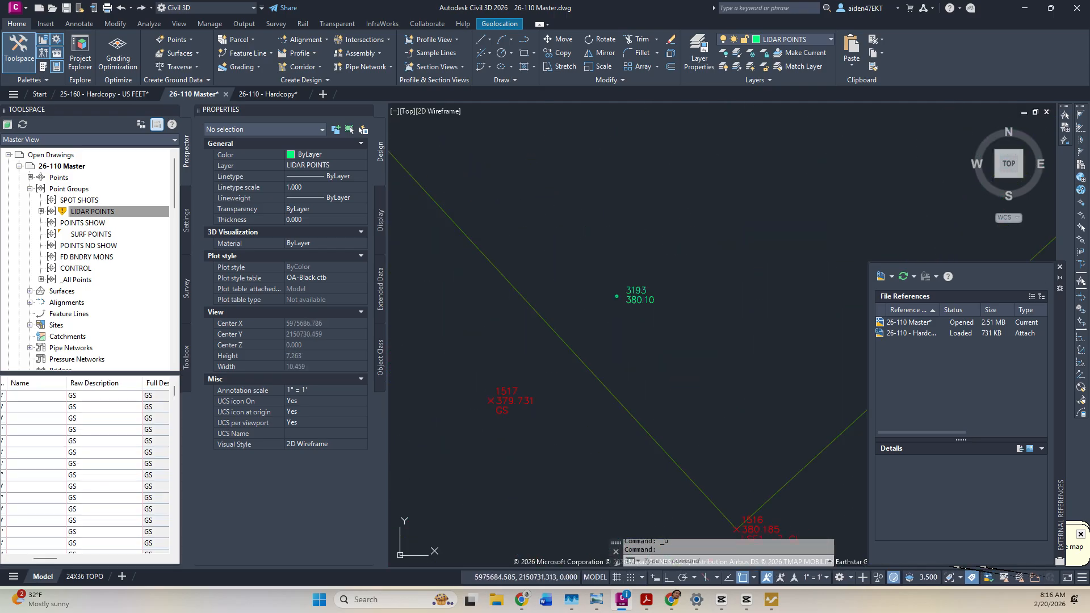
key(ctrl+z)
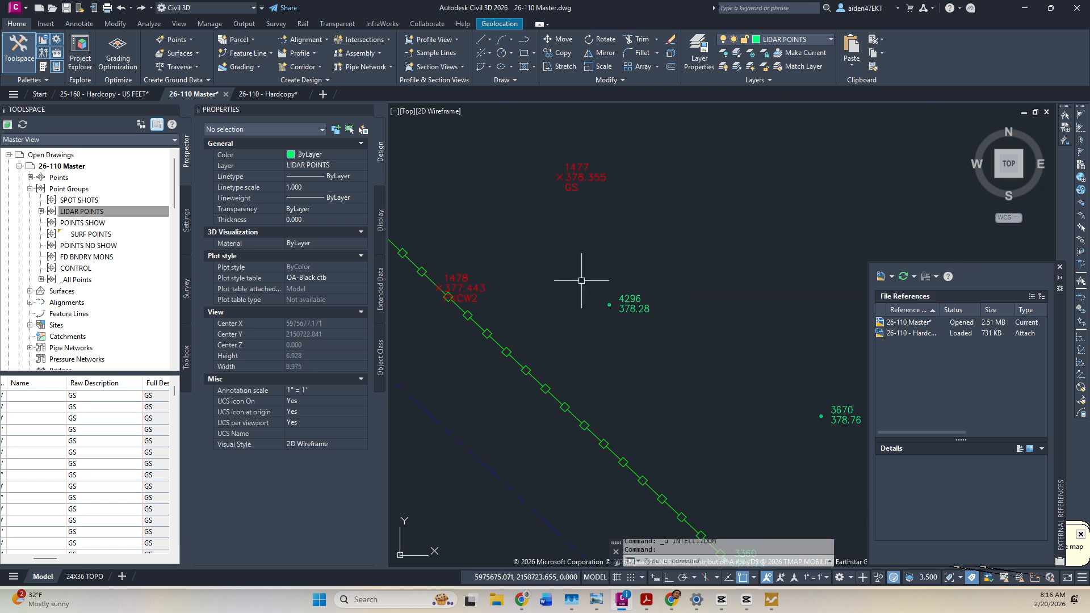
key(ctrl+z)
key(ctrl+z)
key(ctrl+z)
key(ctrl+z)
key(ctrl+z)
key(ctrl+z)
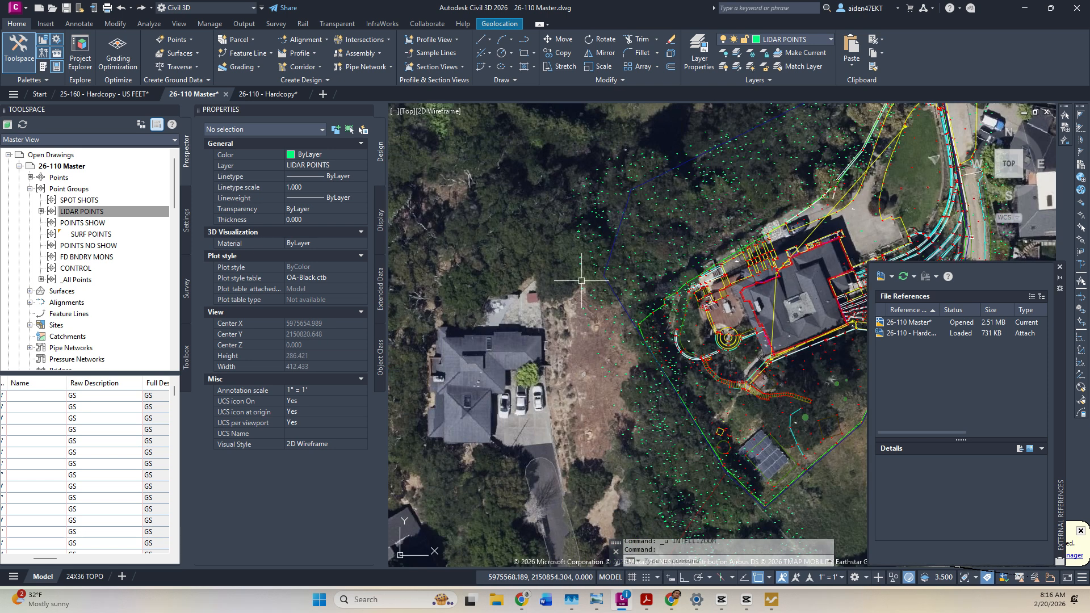
key(ctrl+z)
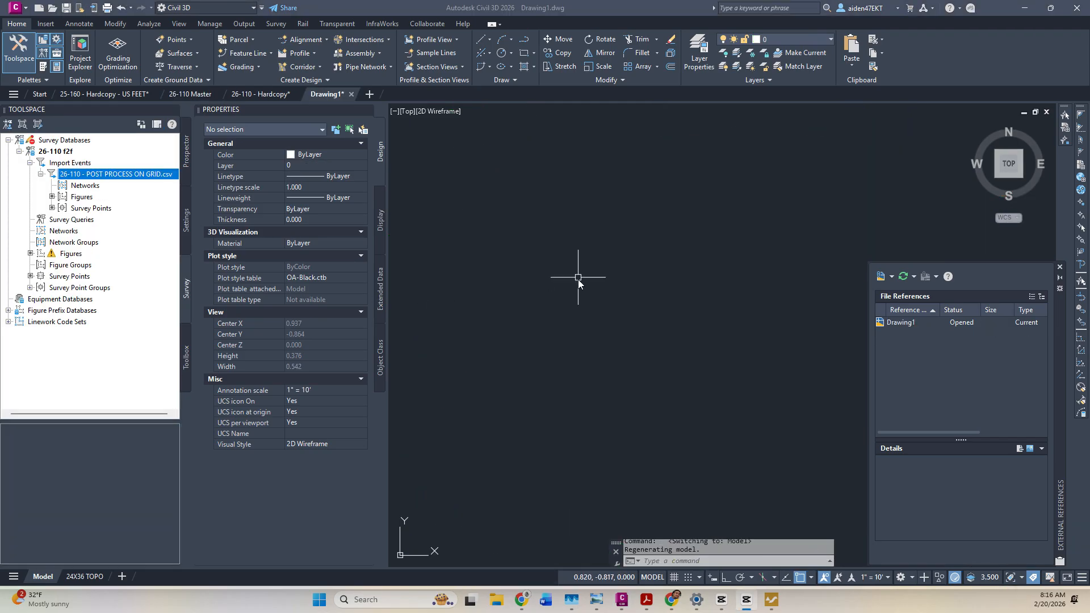
Activate the empty new drawing Drawing1.
scroll(578, 278, down, 1)
click(577, 277)
click(623, 274)
click(631, 239)
middle_drag(572, 198, 572, 202)
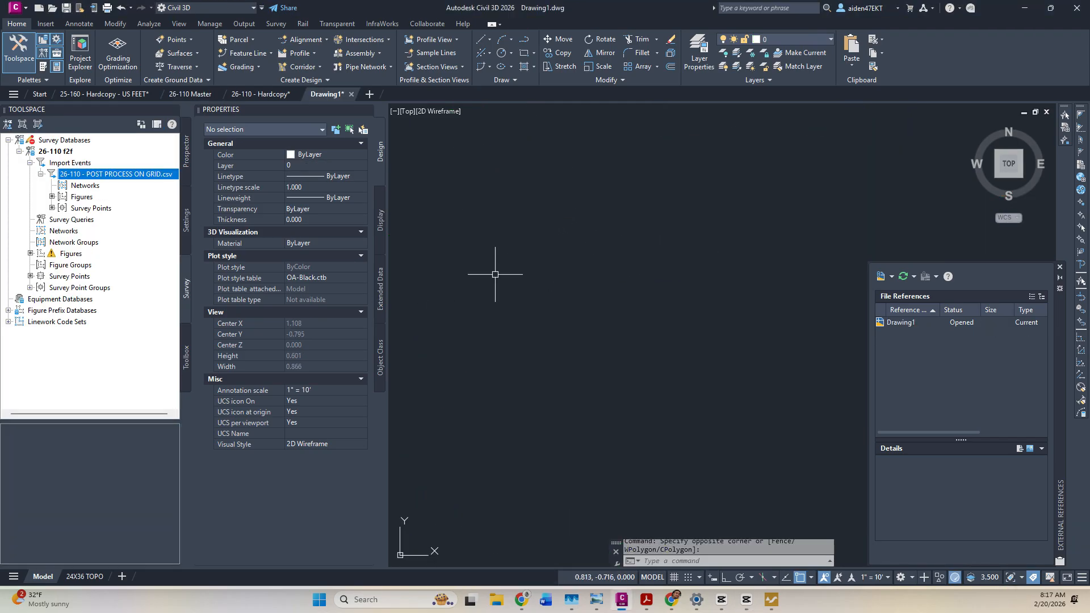
Process linework for the 26-110 - POST PROCESS ON GRID.csv import with default prefix database and code set.
right_click(105, 177)
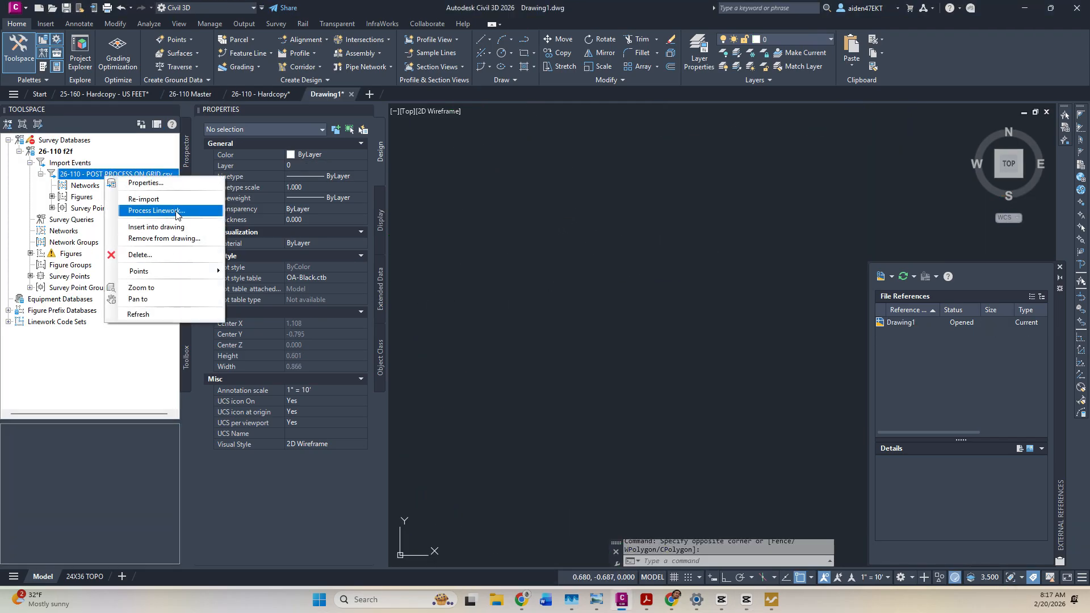
click(157, 210)
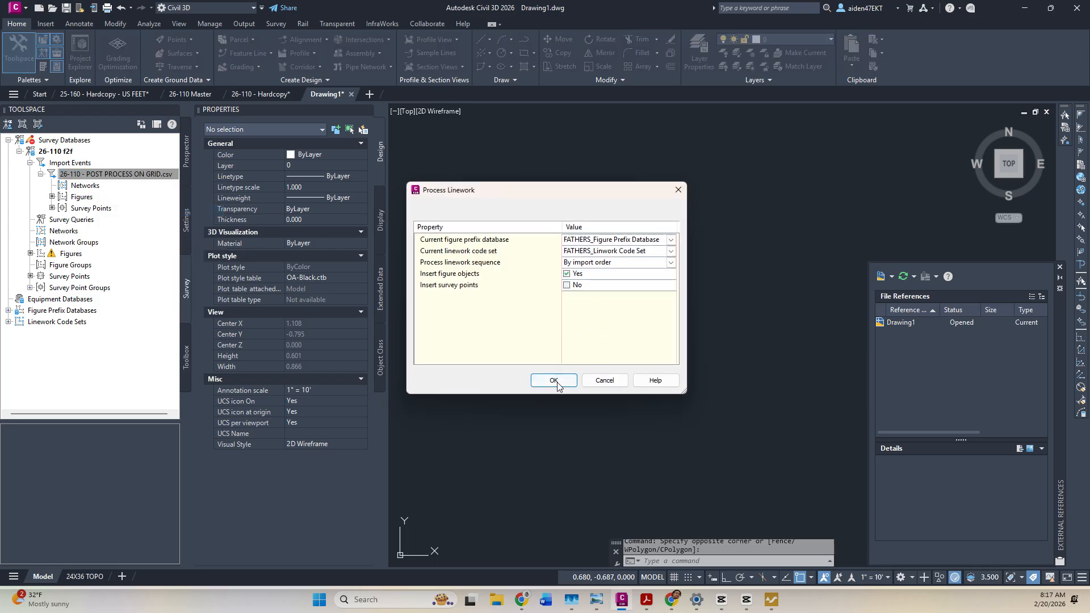
click(554, 381)
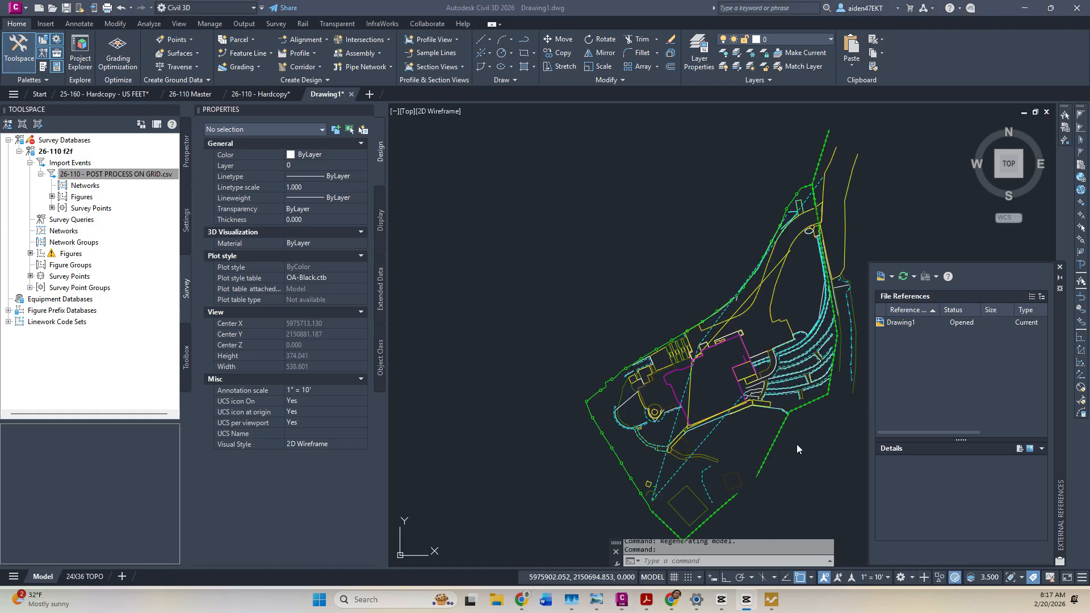
Window-select all the processed figures and explode them into polylines with X.
middle_drag(746, 434, 669, 403)
scroll(668, 397, down, 4)
click(775, 464)
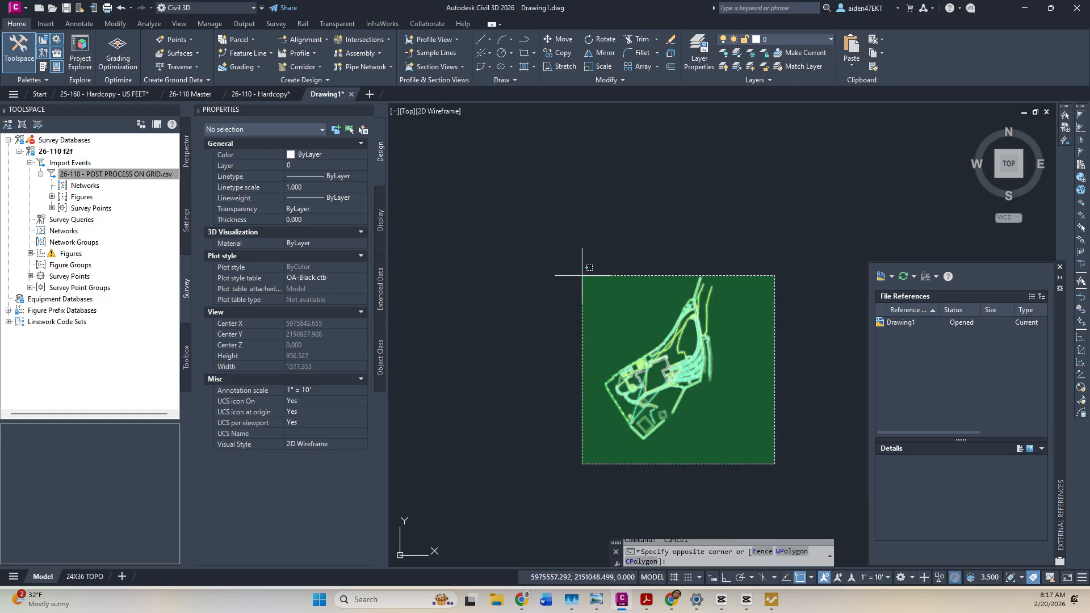
click(570, 235)
text(x)
key(Return)
key(Escape)
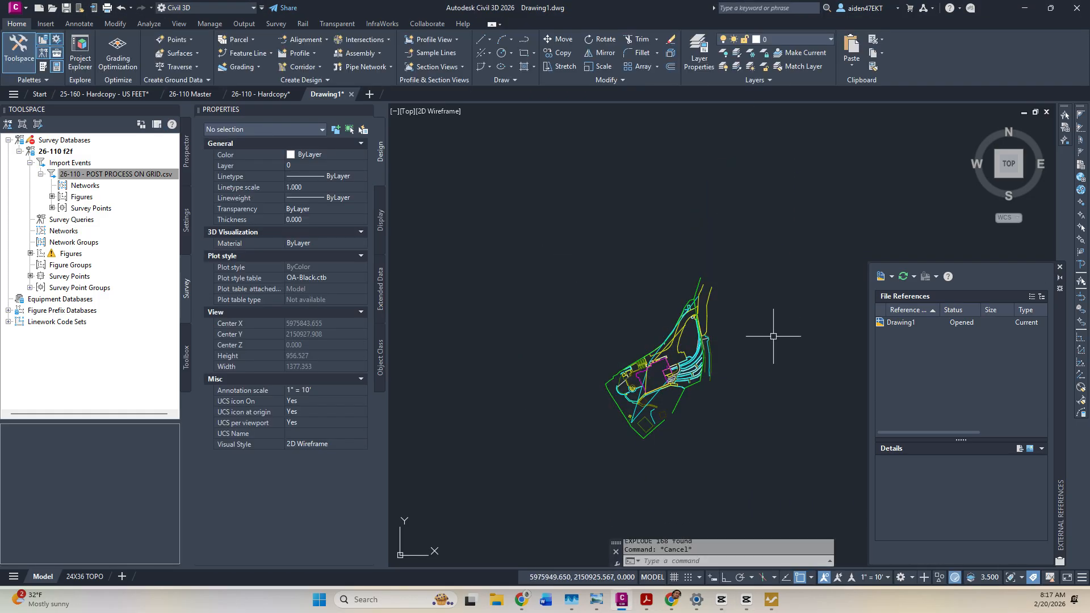
Check a cyan 3D polyline, then insert the import event's survey points into the drawing.
click(654, 398)
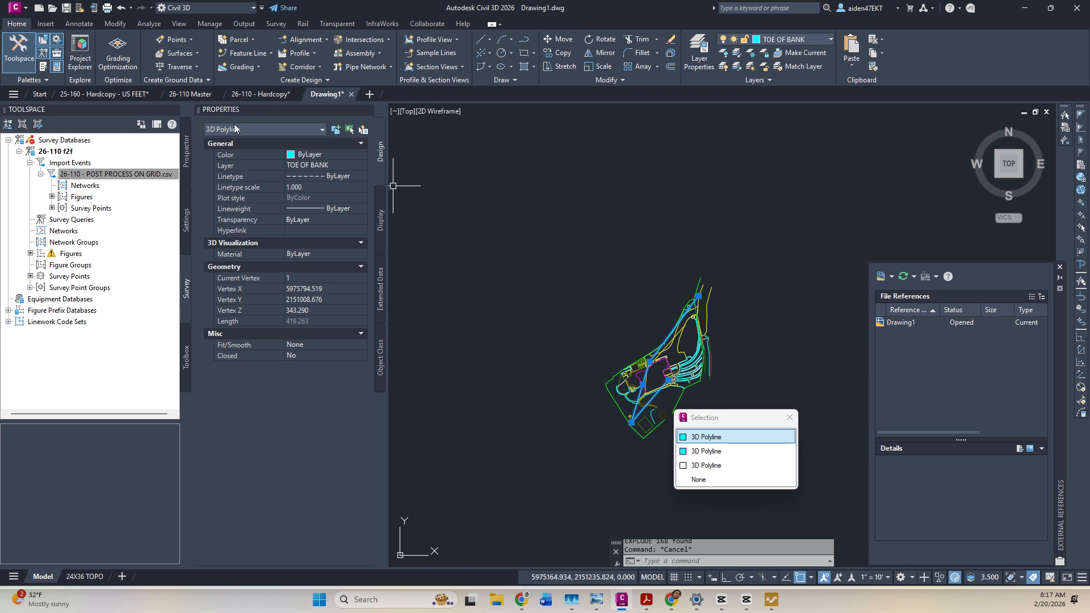
key(Escape)
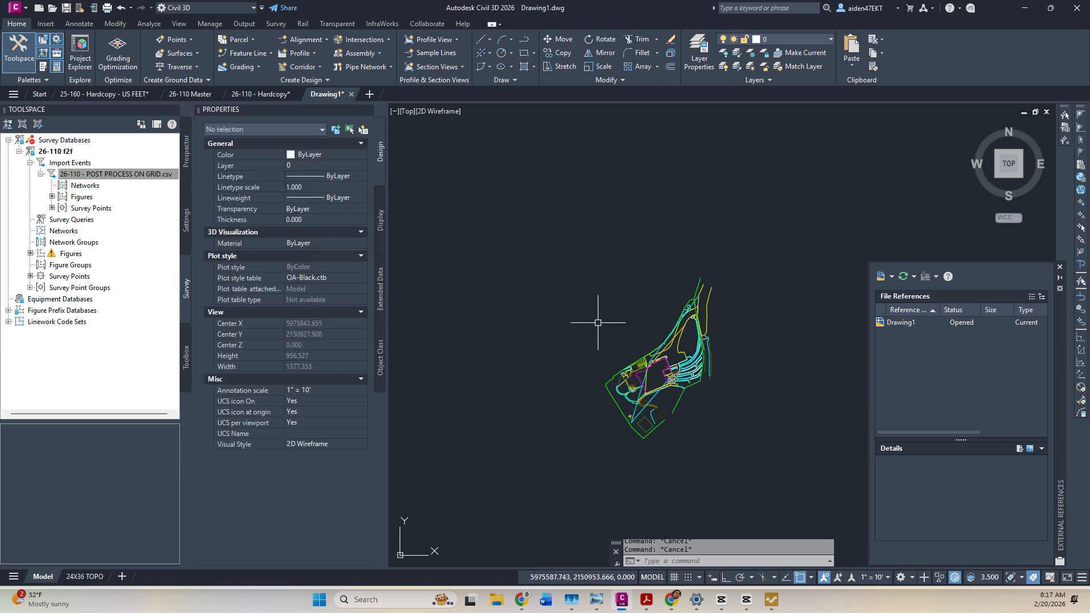
click(80, 209)
right_click(79, 209)
mouse_move(114, 219)
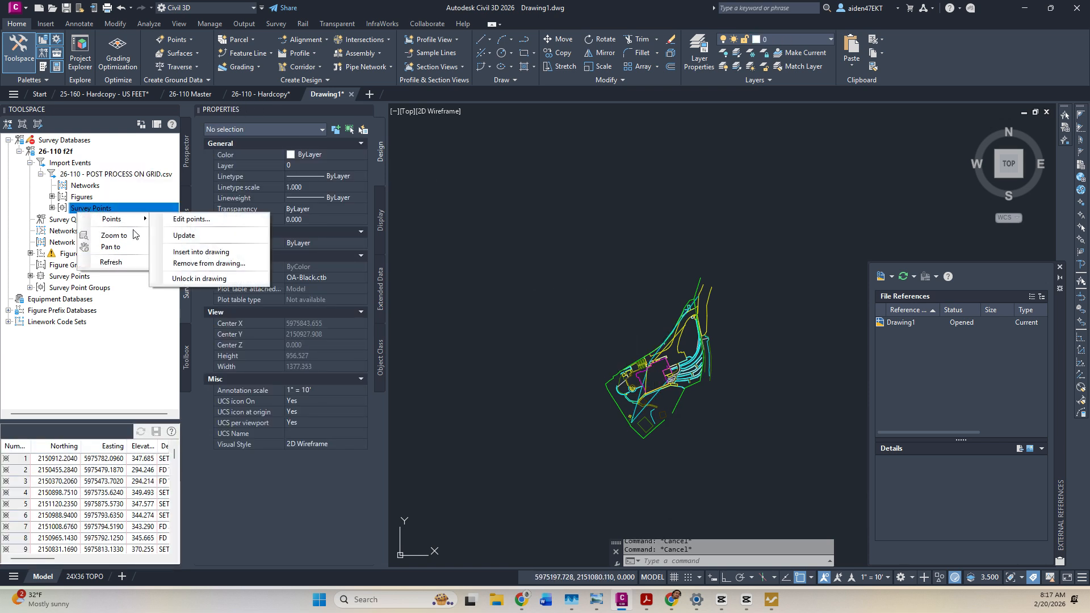
click(205, 252)
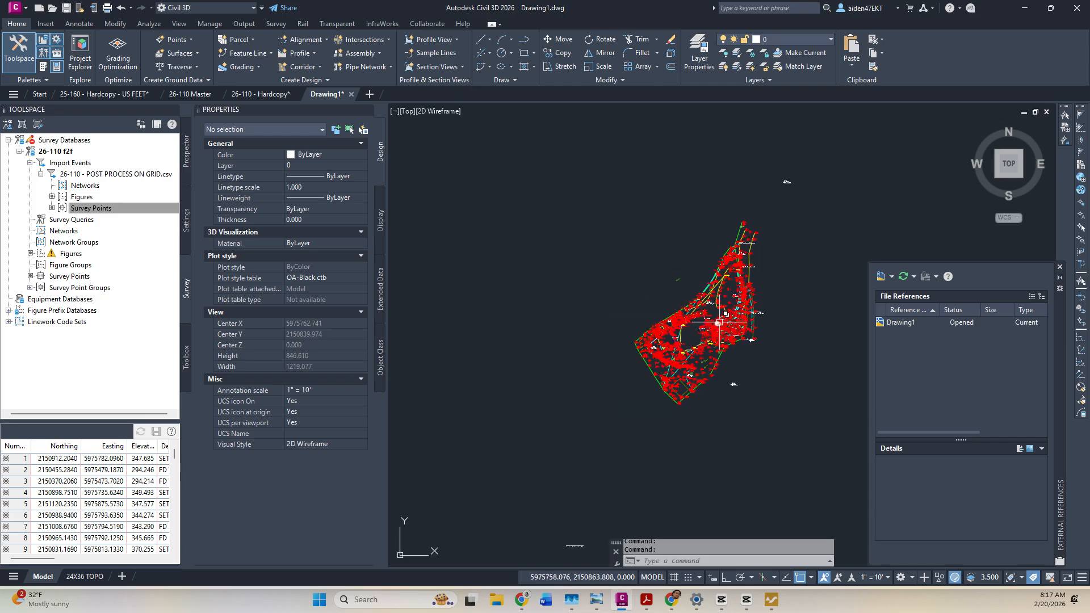
Begin saving a copy, replacing 'Hardcopy' in the 26-110 - Hardcopy file name.
key(ctrl+s)
click(451, 233)
double_click(526, 437)
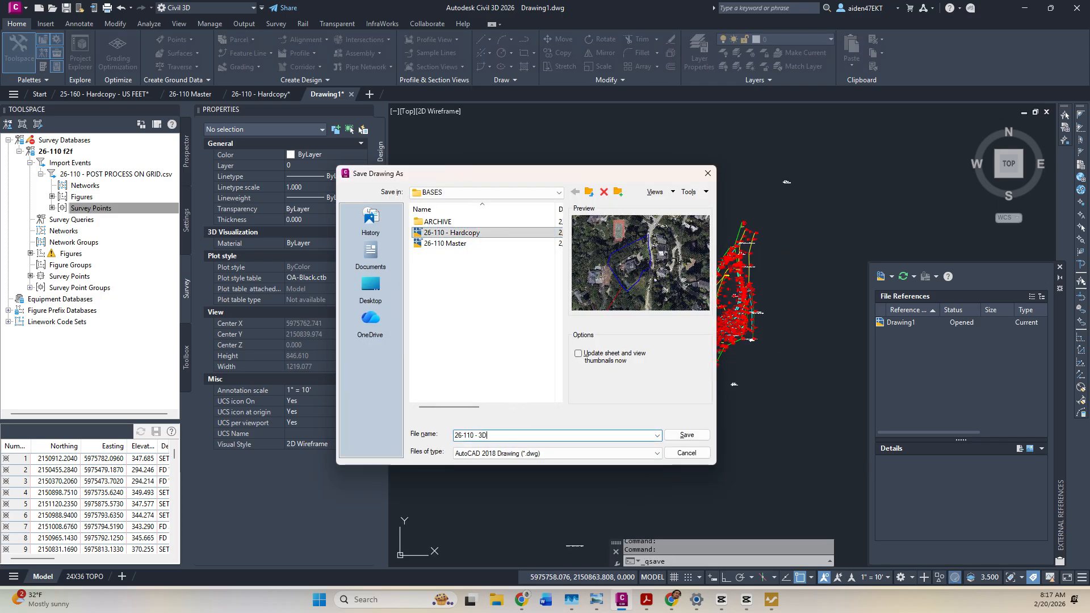
Save the drawing as 26-110 - 3D and set the annotation scale to 1"=5'.
key(Return)
scroll(526, 434, up, 4)
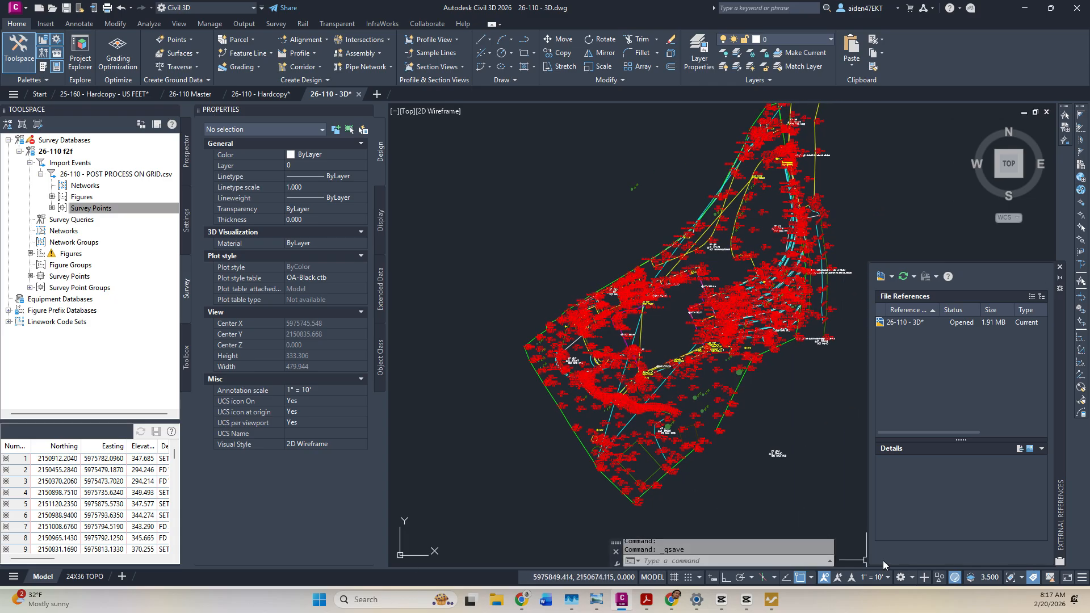
click(874, 577)
click(876, 273)
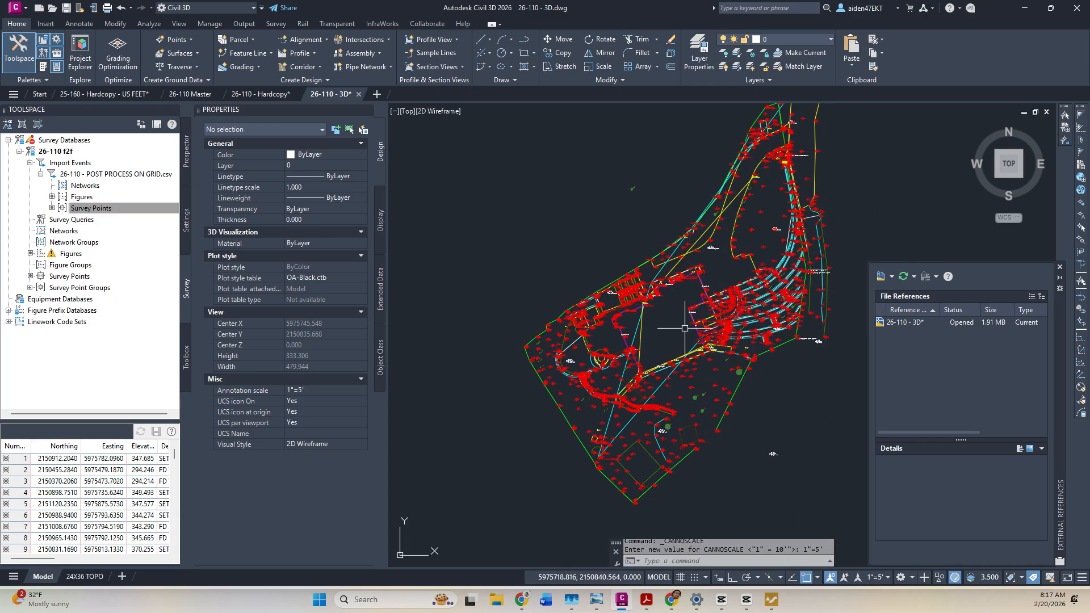
click(186, 162)
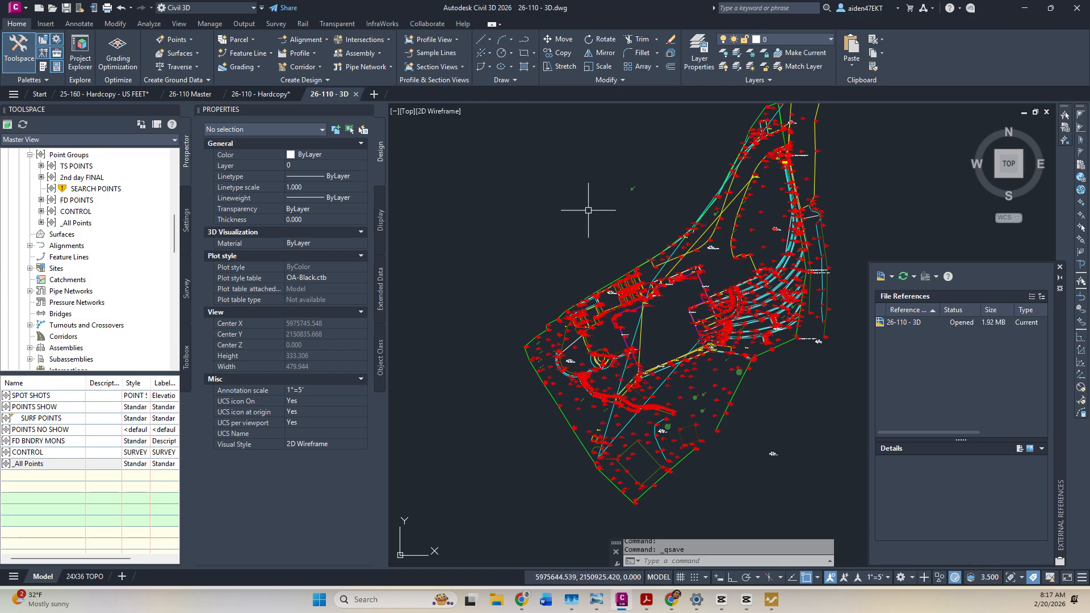
middle_drag(584, 207, 530, 255)
scroll(90, 230, up, 1)
scroll(91, 230, up, 10)
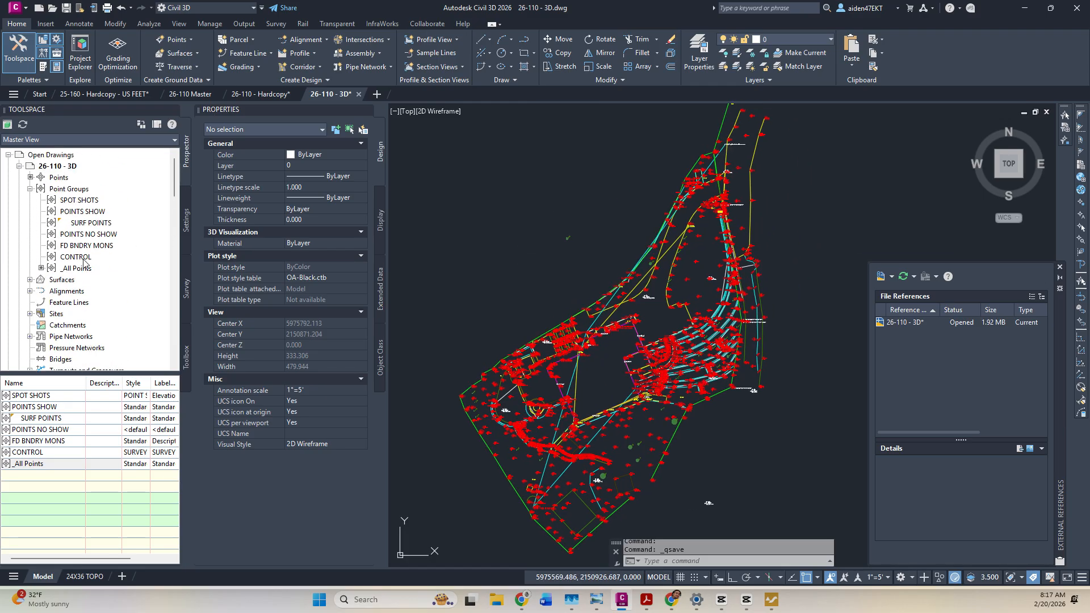
Import LIDAR POINTS.csv as PENZD comma delimited into a new LIDAR POINTS point group.
click(45, 23)
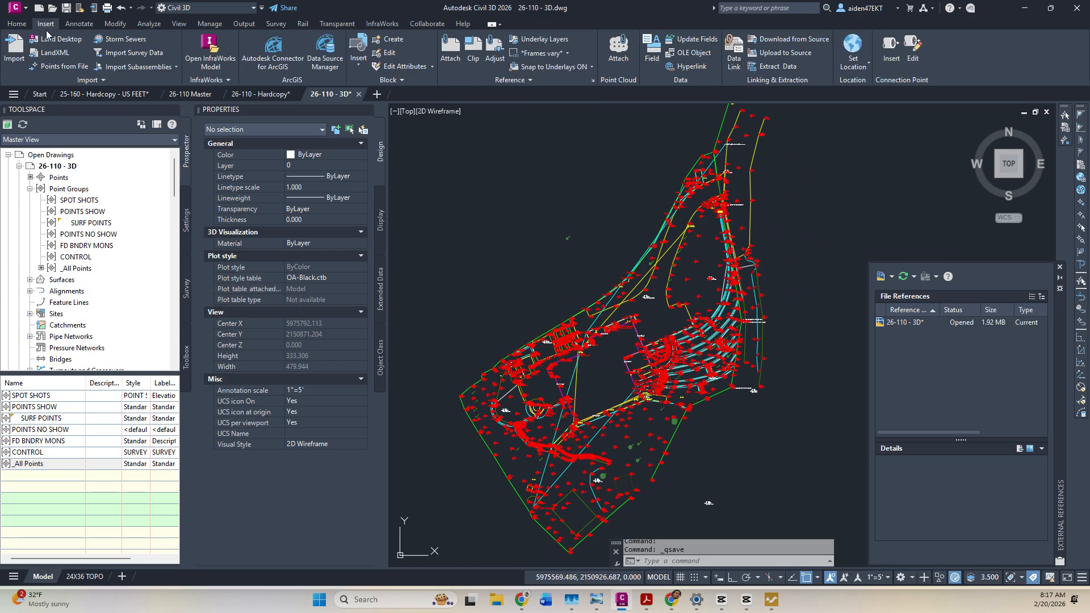
click(63, 66)
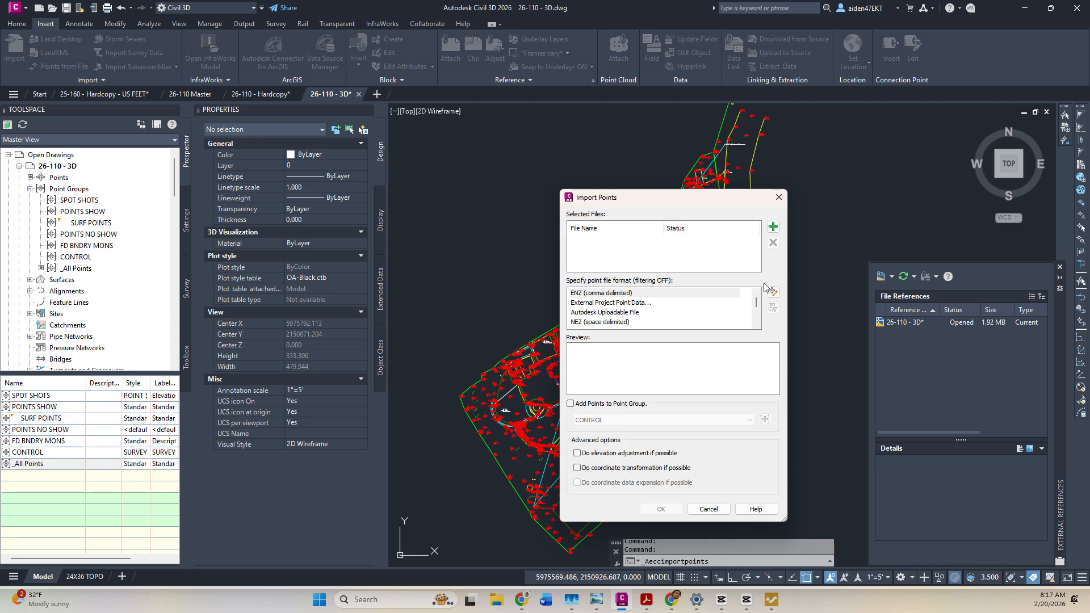
click(772, 227)
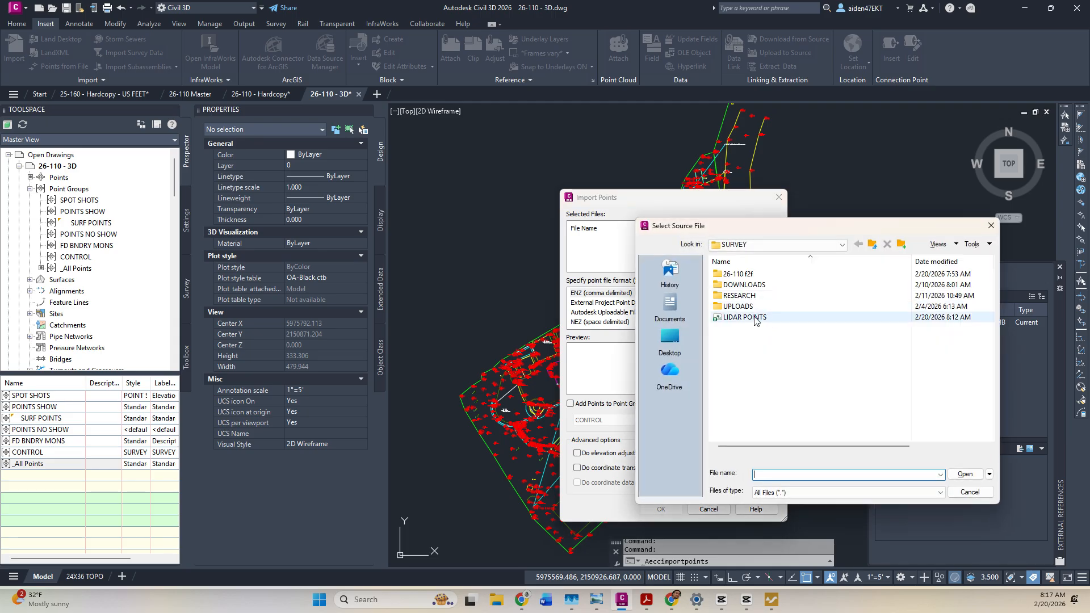
click(991, 226)
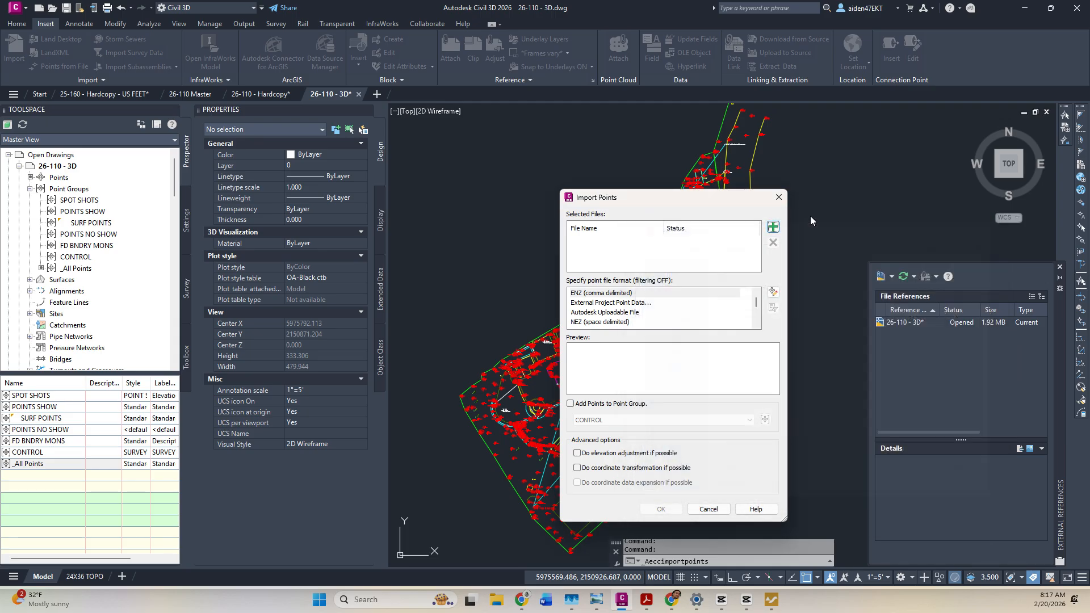
click(773, 227)
double_click(738, 317)
click(600, 293)
click(607, 404)
click(765, 419)
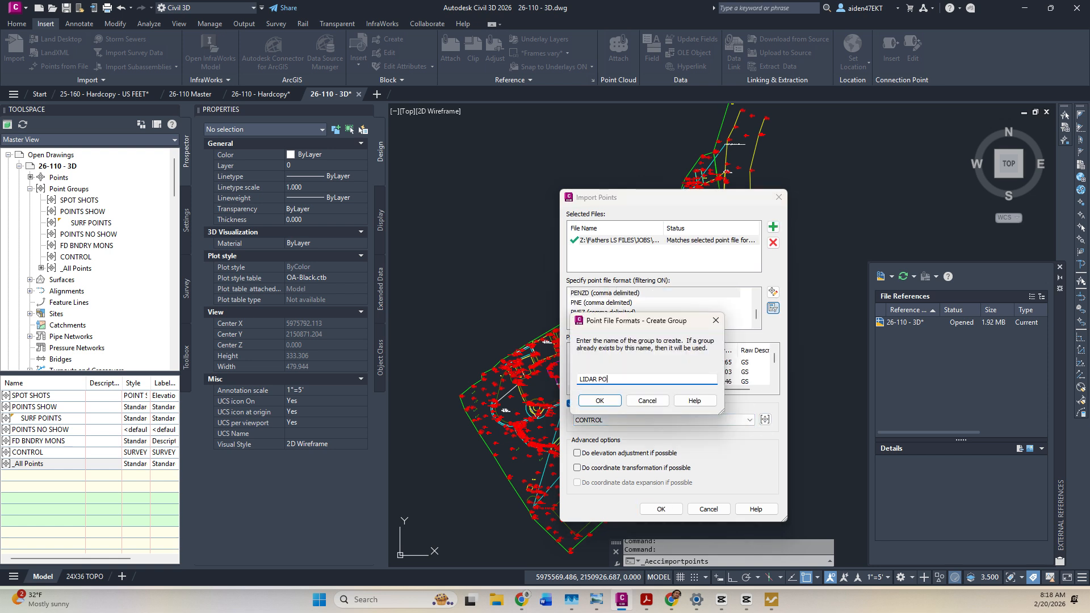
click(601, 400)
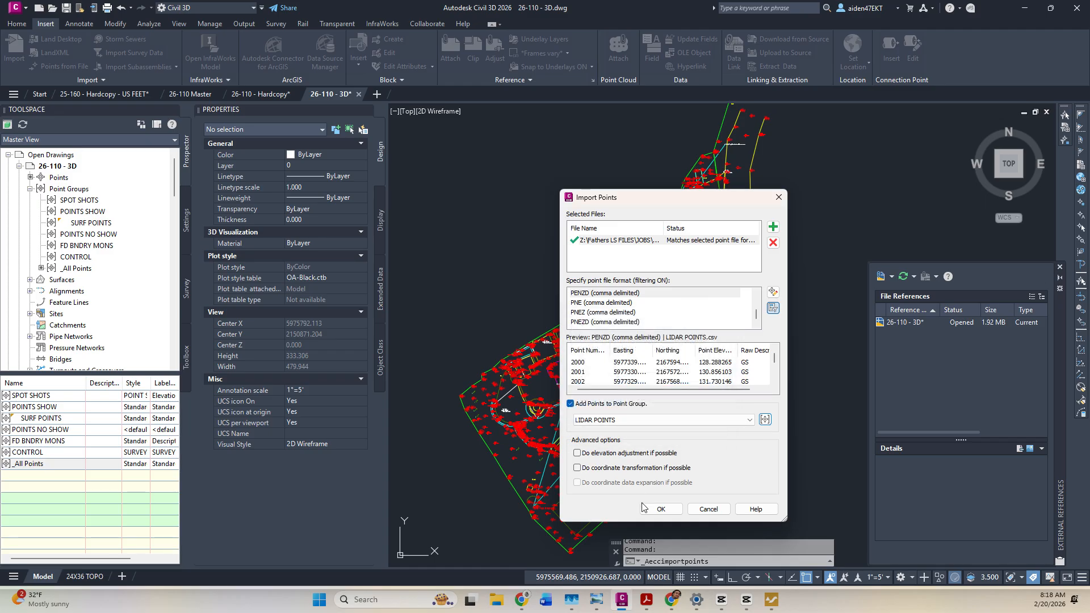
click(659, 509)
middle_drag(616, 297, 675, 323)
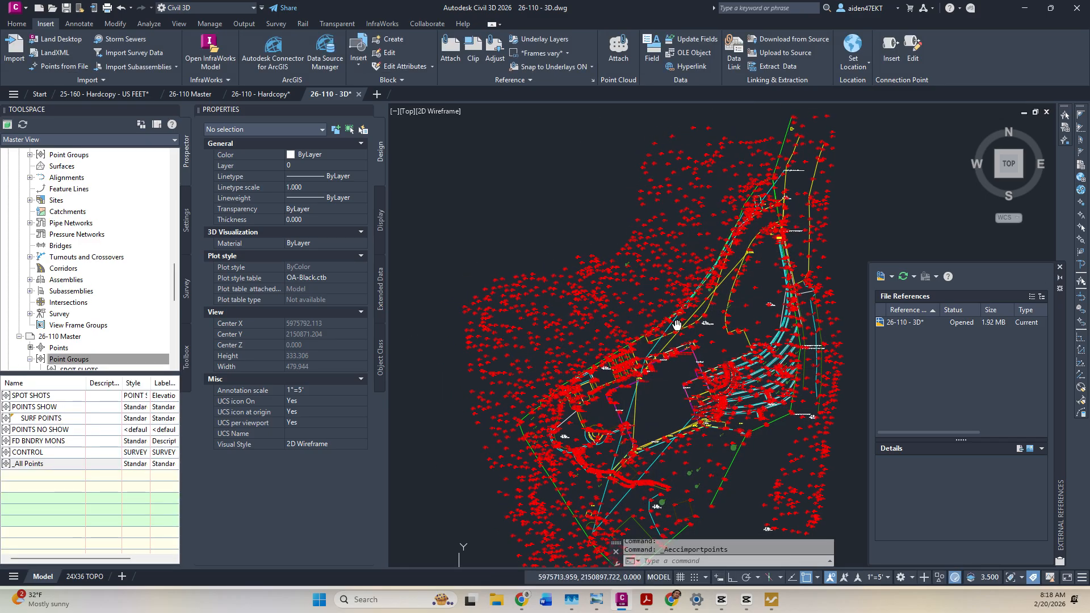
In Layer Properties, add a LIDAR POINTS layer with green colour 110 and make it current.
scroll(85, 279, down, 1)
scroll(84, 281, up, 5)
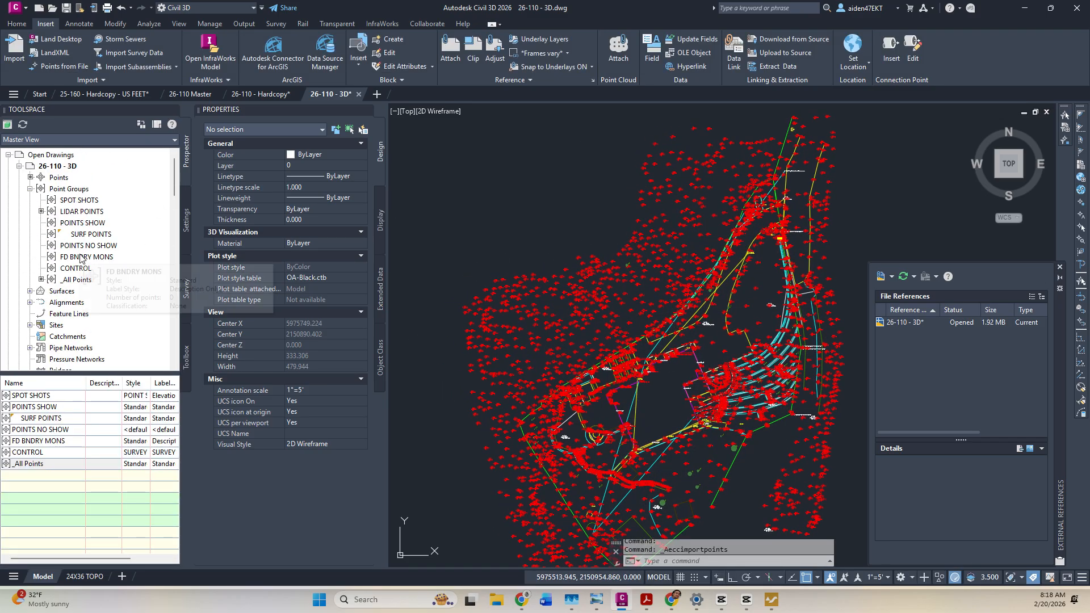
click(17, 23)
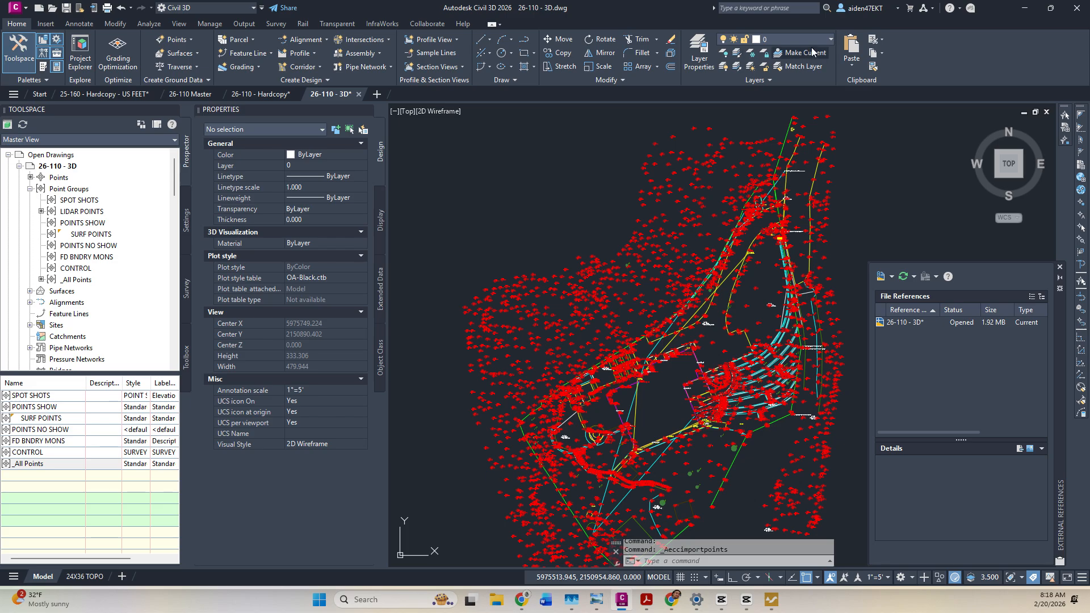
click(802, 40)
click(697, 55)
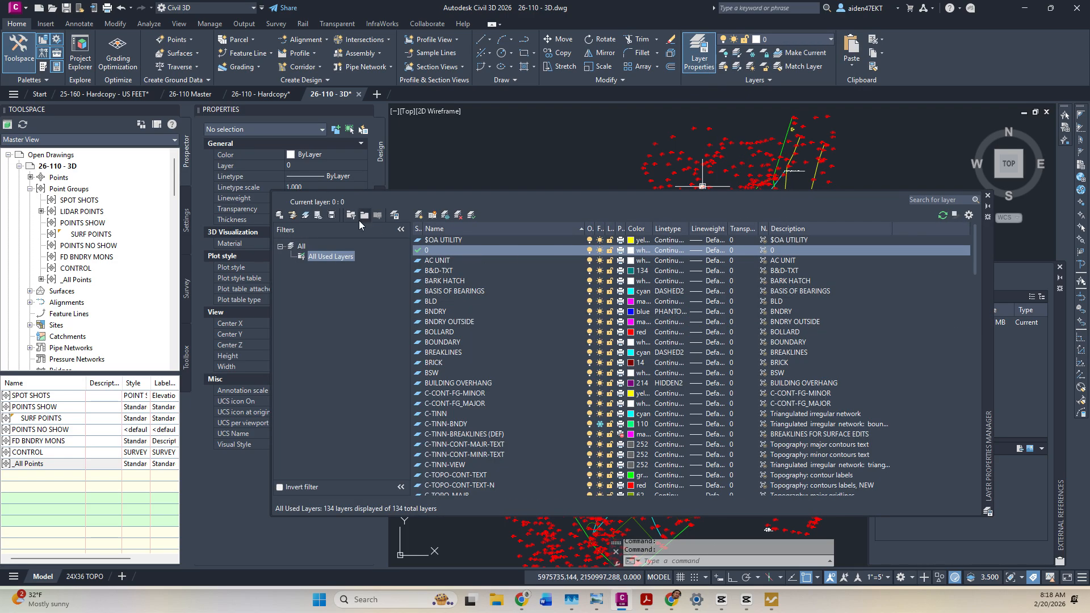
click(421, 214)
text(LIDA)
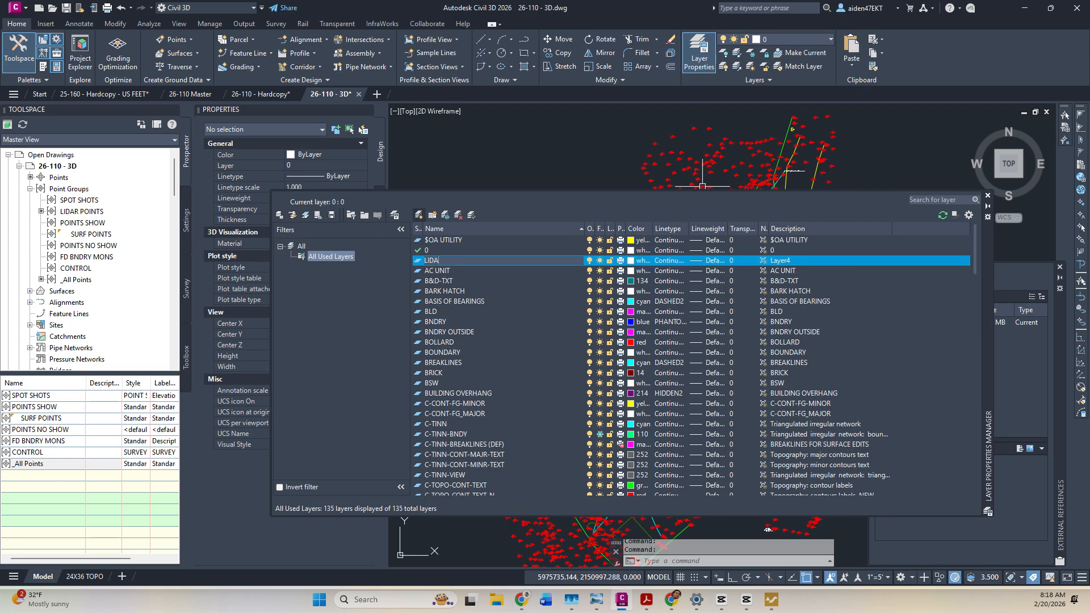
text(R POINTS)
key(Return)
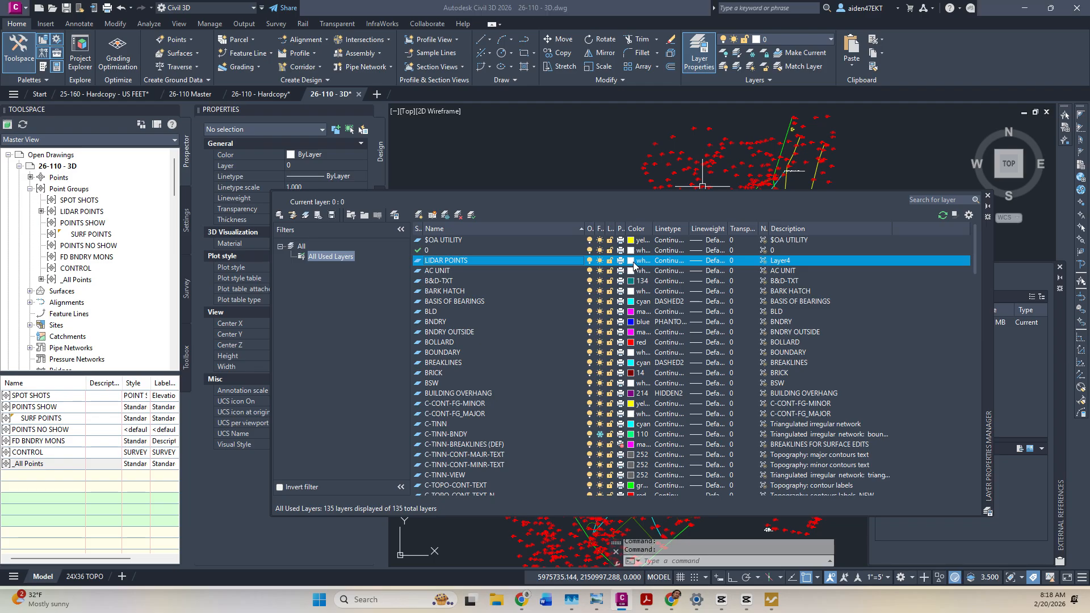
click(632, 261)
click(874, 353)
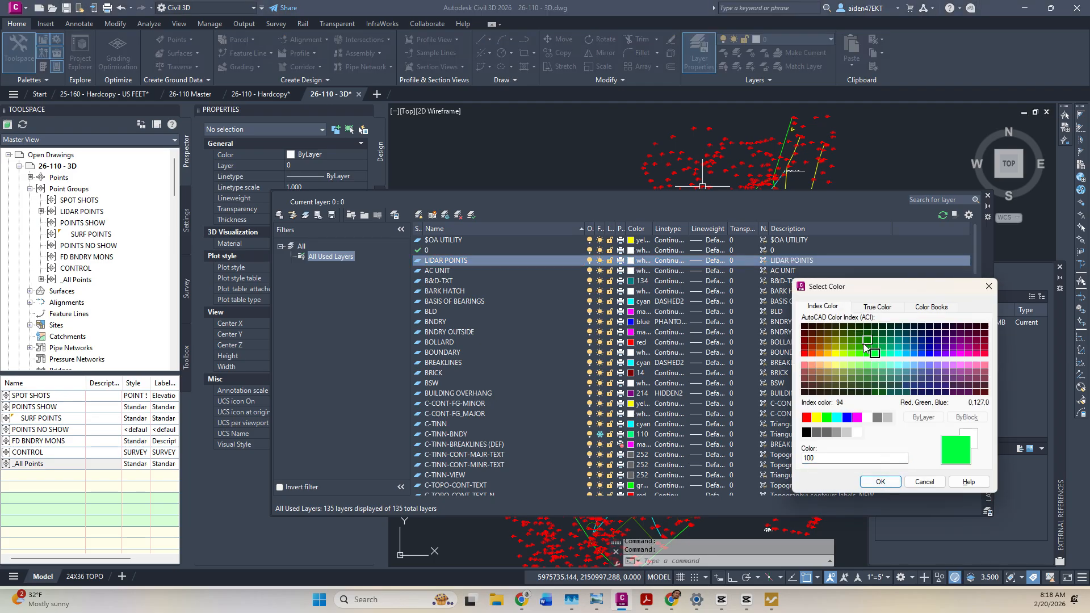
click(879, 482)
double_click(420, 261)
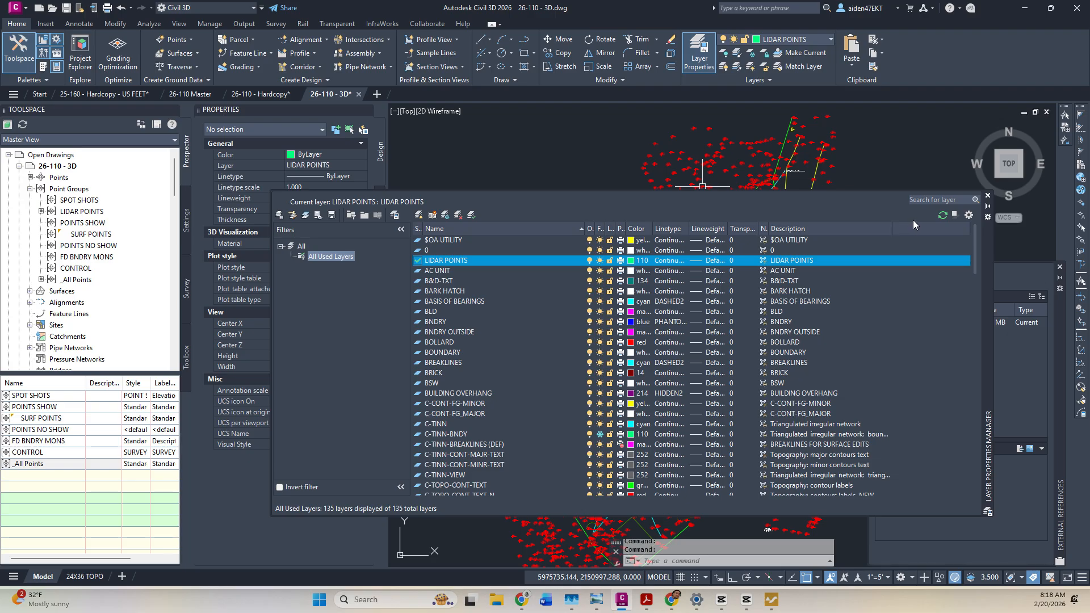
click(987, 196)
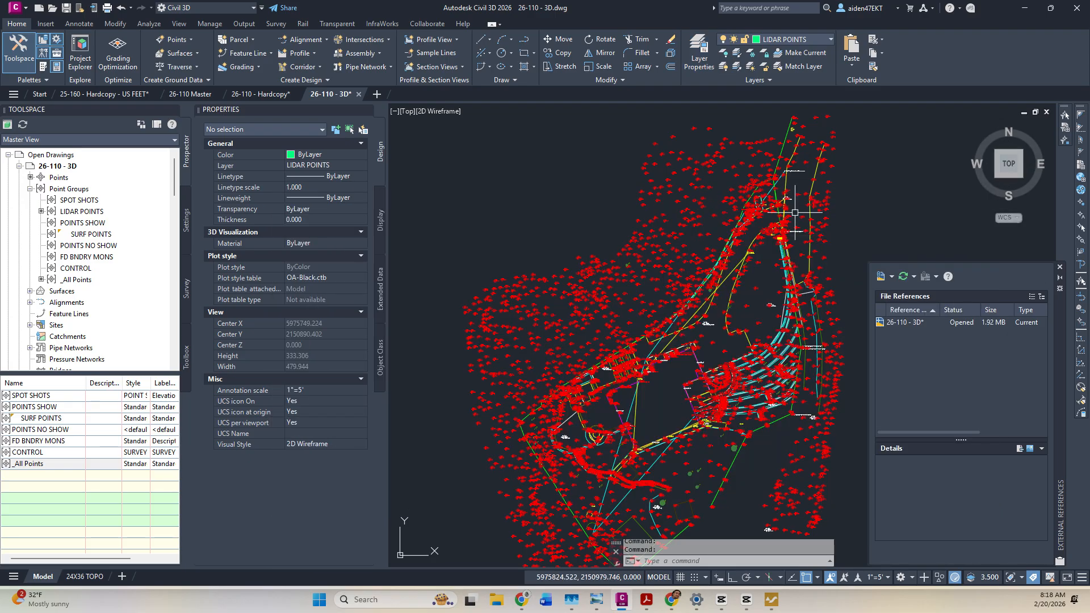
Give the LIDAR POINTS group the _Point#-Elevation label style, keeping _EX PT as the point style.
right_click(84, 214)
click(165, 212)
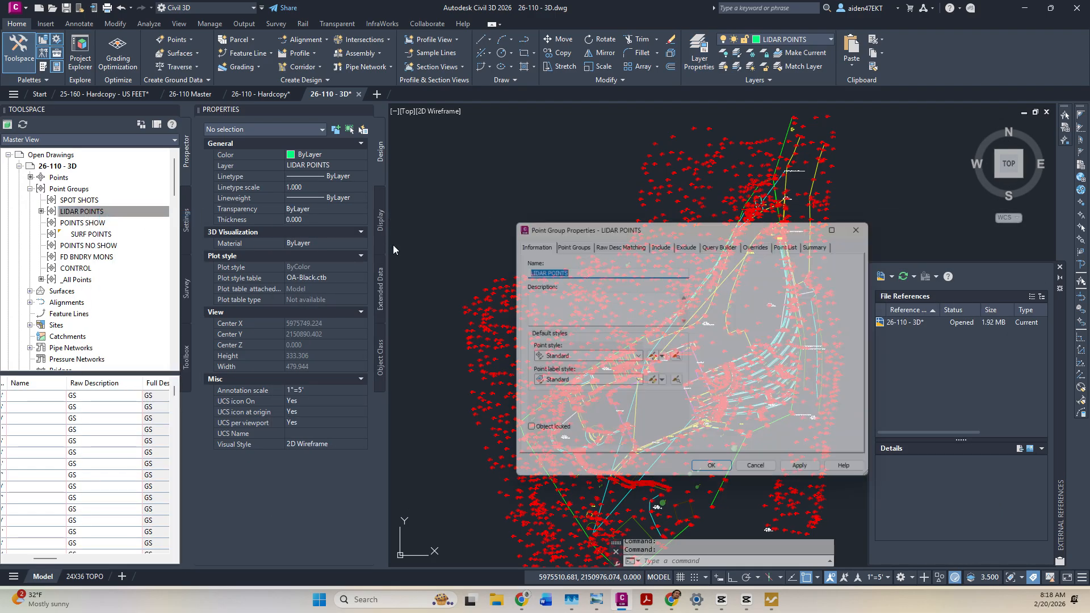
click(636, 357)
drag(679, 525, 681, 374)
click(576, 405)
click(637, 358)
click(566, 378)
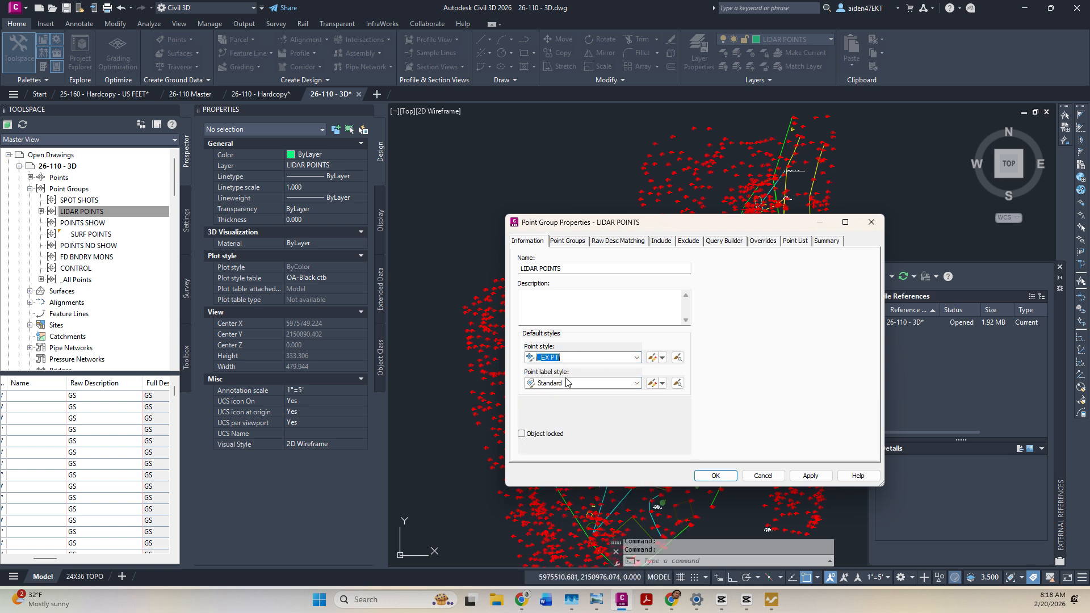
click(637, 383)
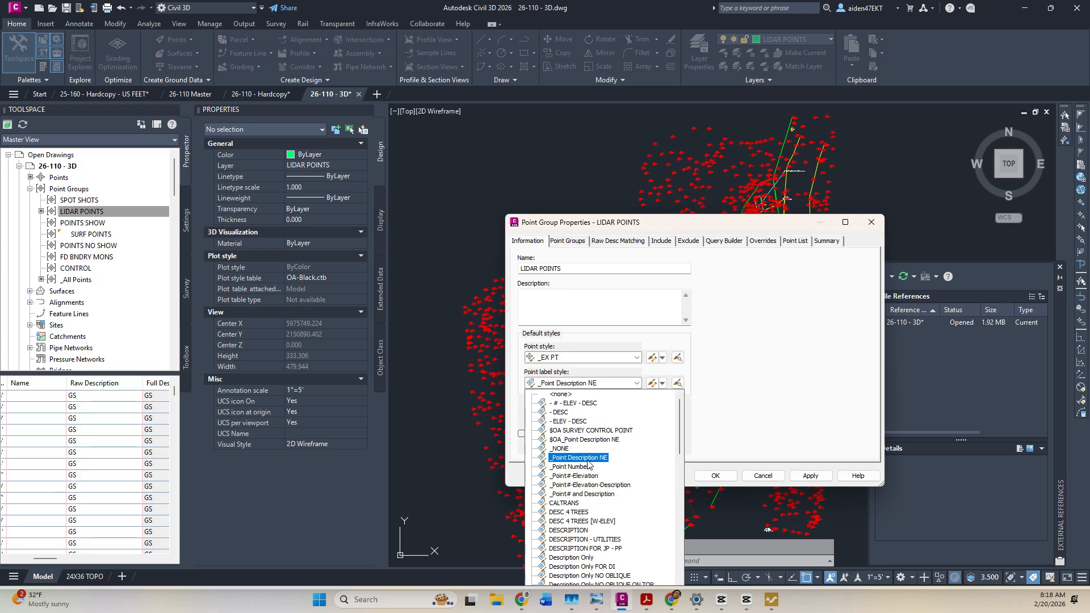
scroll(587, 468, down, 8)
scroll(585, 474, up, 10)
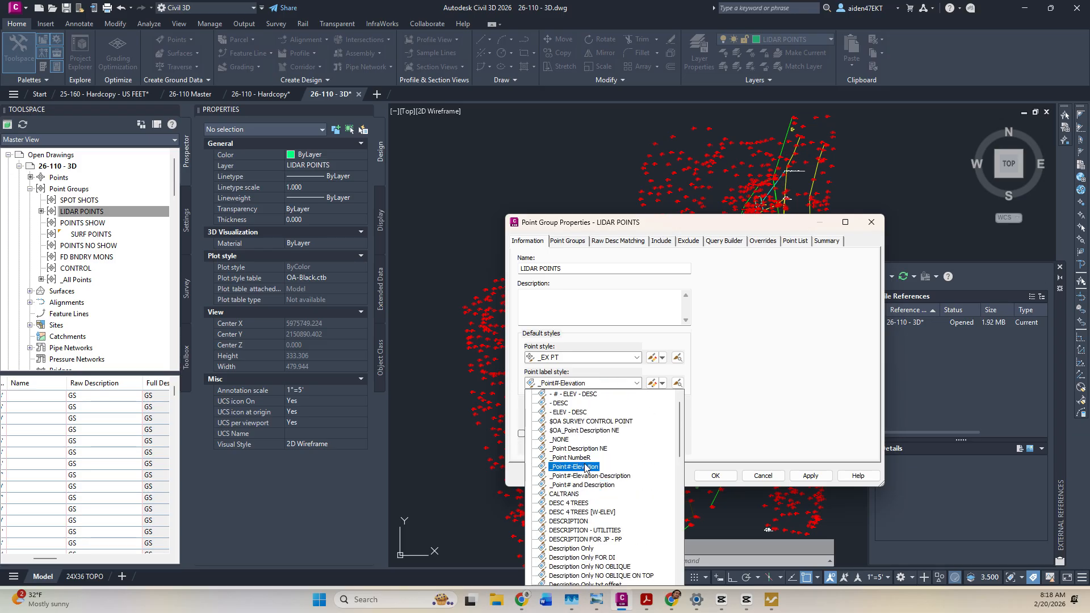
click(576, 466)
click(819, 476)
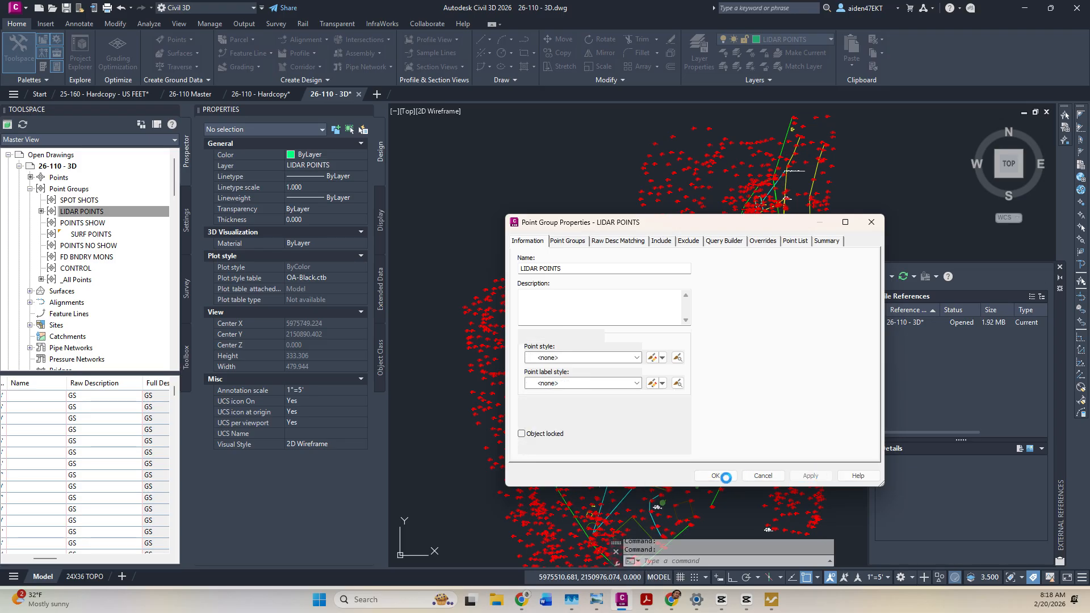
click(715, 475)
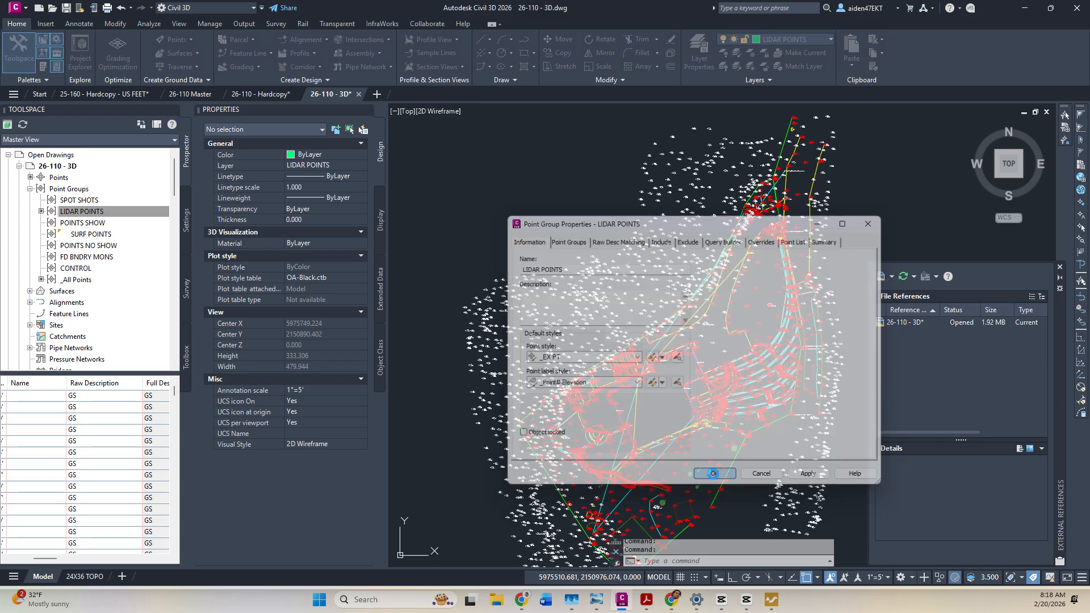
Move all LIDAR POINTS group points onto the LIDAR POINTS layer and save the drawing.
right_click(89, 215)
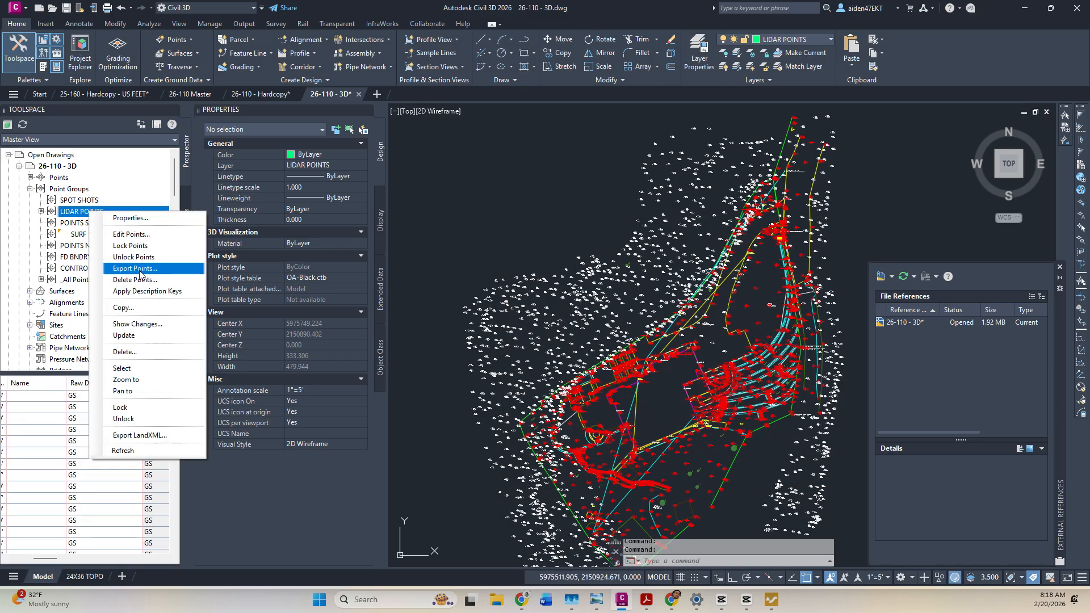
click(142, 367)
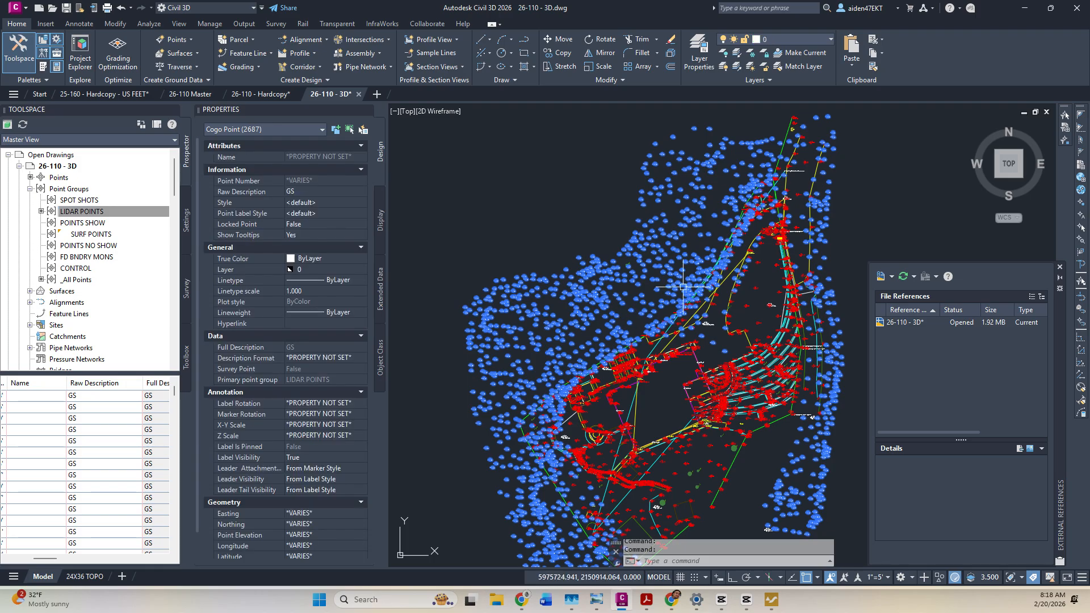
click(778, 40)
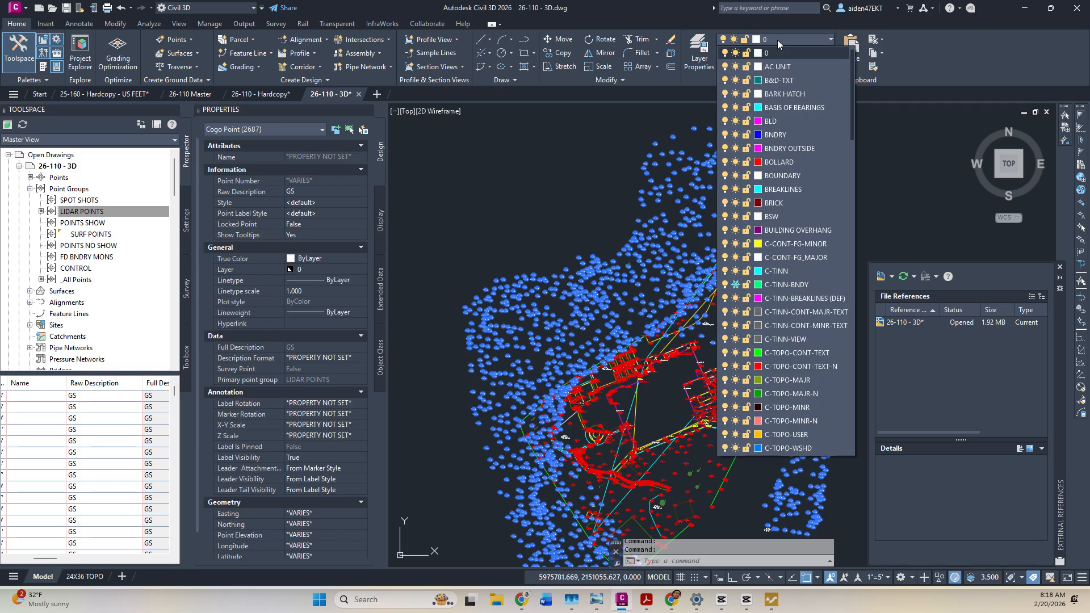
text(li)
key(Escape)
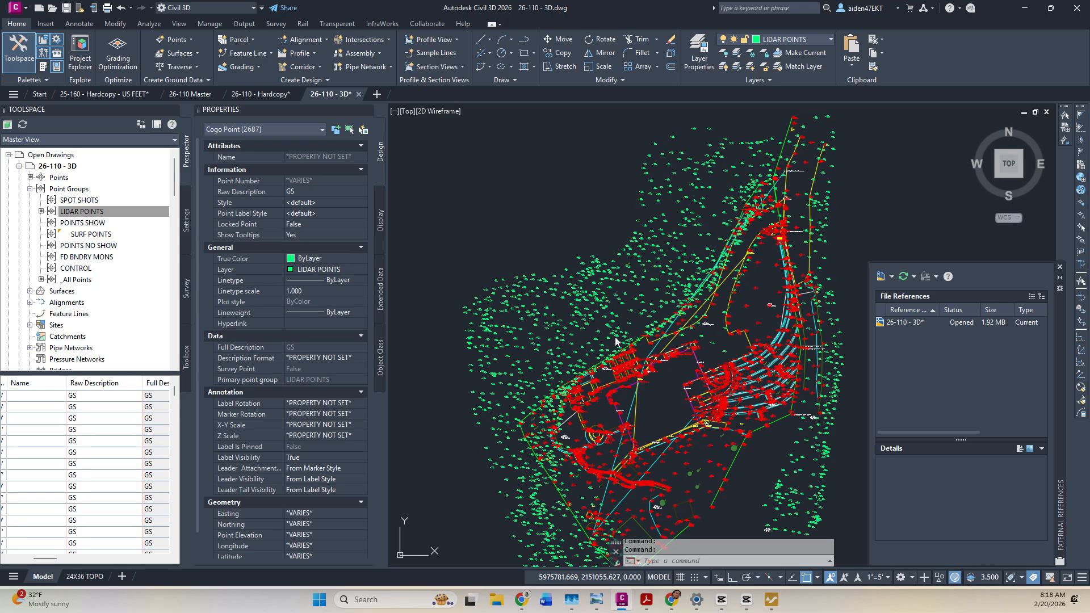
key(ctrl+s)
scroll(599, 346, up, 5)
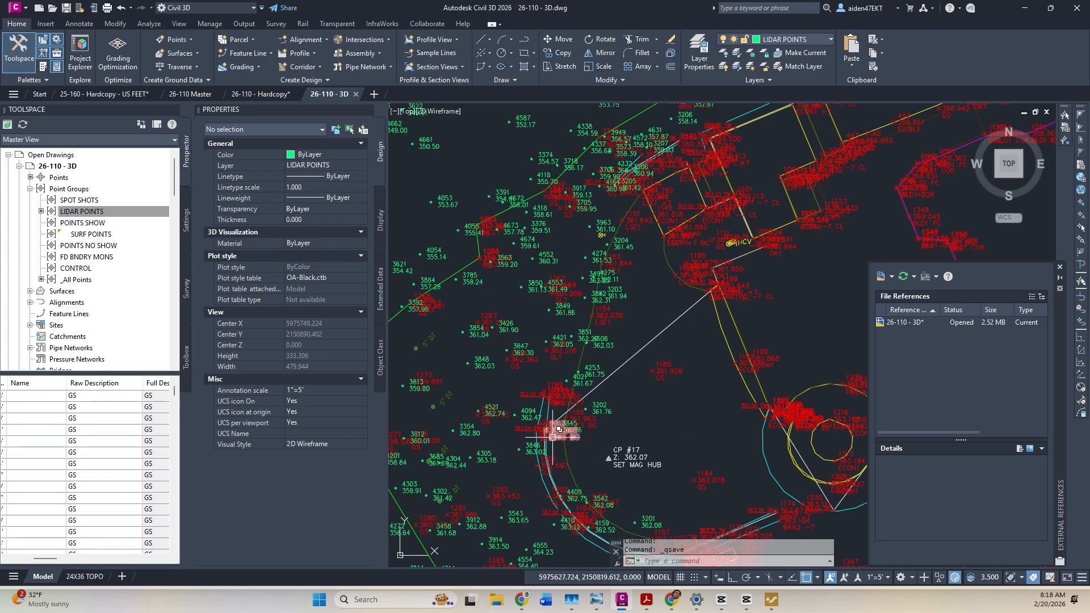
Change the annotation scale to 1"=4', then to 1"=1'.
click(877, 577)
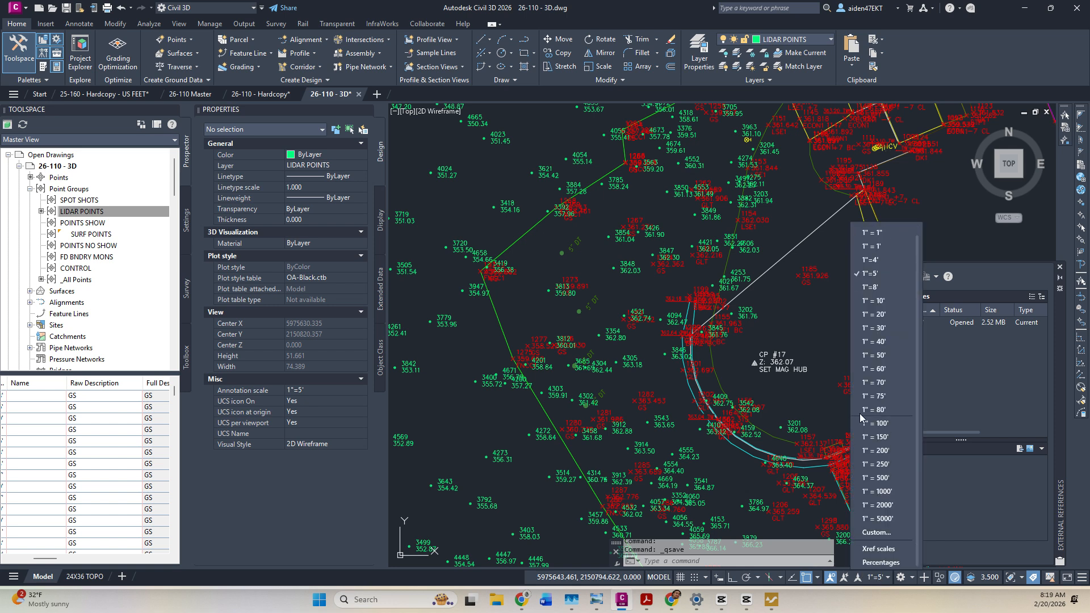
click(870, 259)
click(878, 577)
click(873, 257)
scroll(654, 243, up, 10)
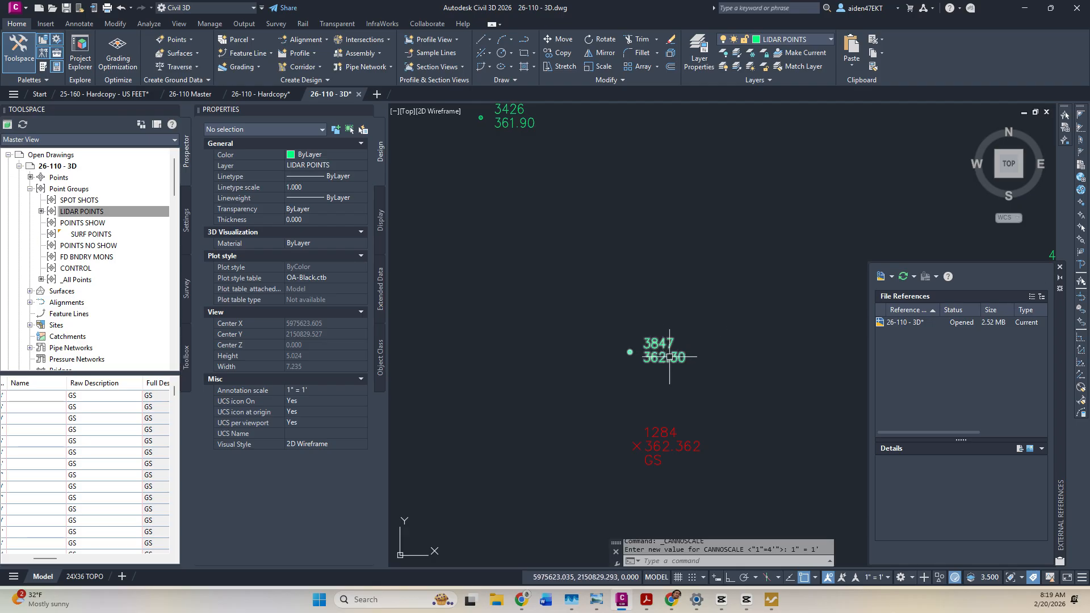
Measure the distance from point 1284 to point 3847.
key(space)
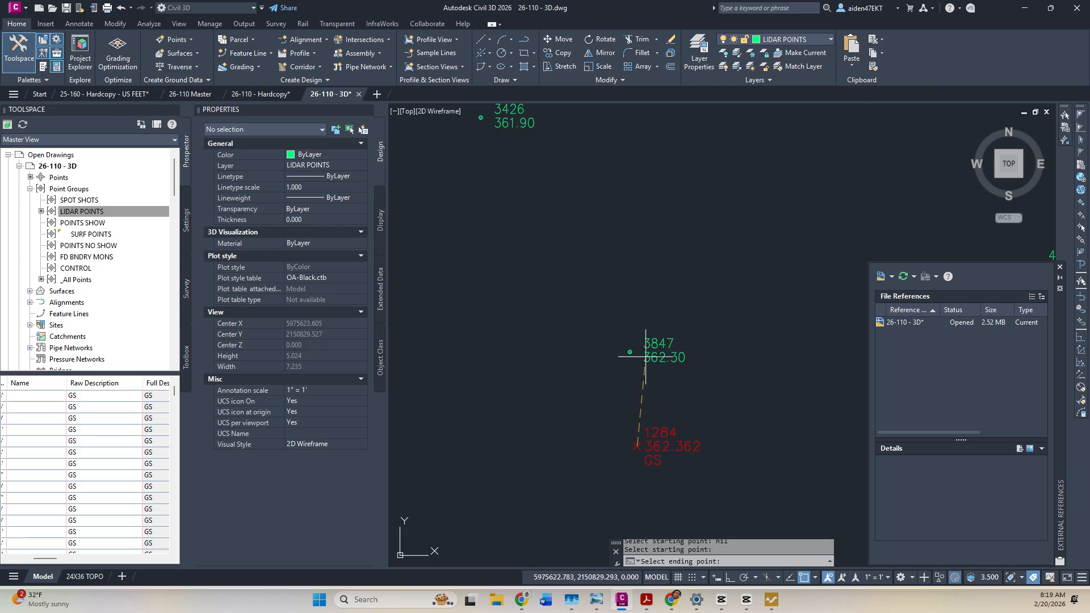
click(629, 352)
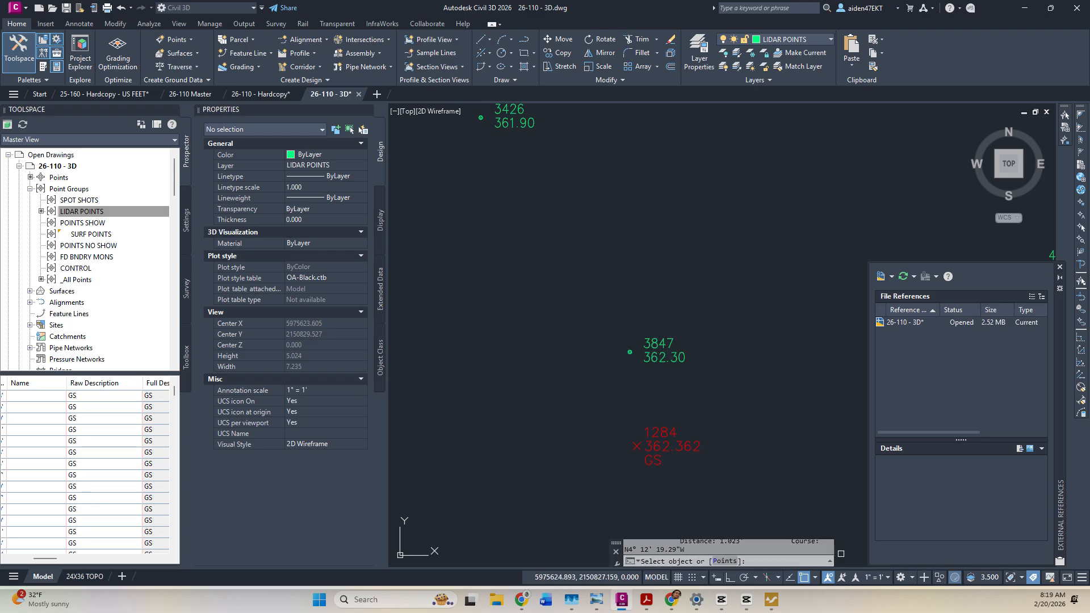
drag(762, 539, 761, 532)
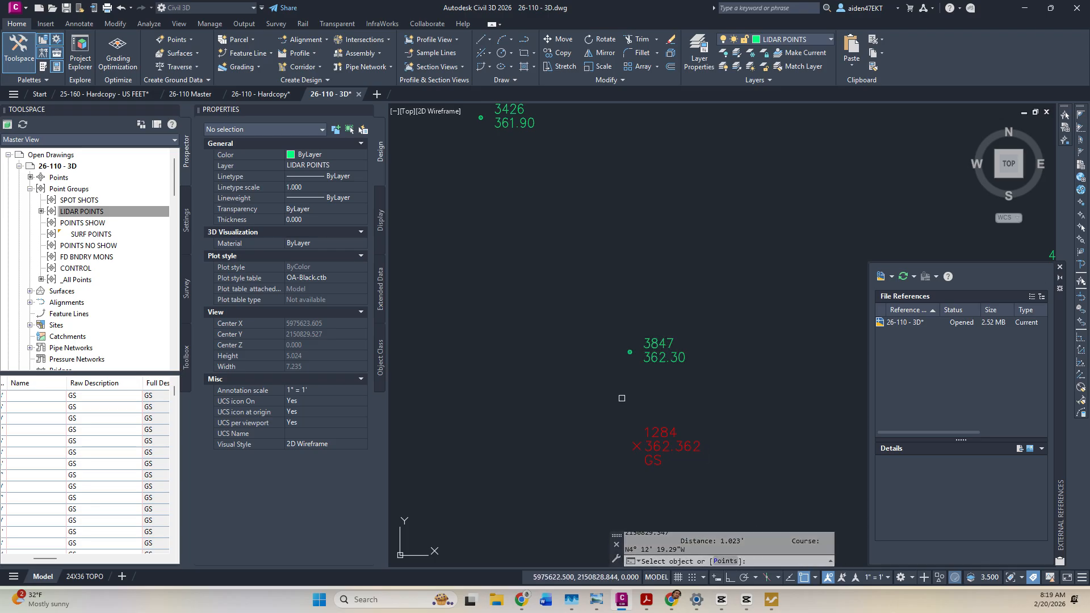
key(Escape)
Delete the stray points 3847, a neighbouring stray point, and 3202.
click(658, 353)
key(Delete)
scroll(634, 378, down, 8)
scroll(634, 378, up, 5)
click(705, 355)
key(Delete)
click(756, 425)
key(Delete)
Inspect the white RWAL 3D polyline and try breaking it with BR, then cancel.
click(673, 455)
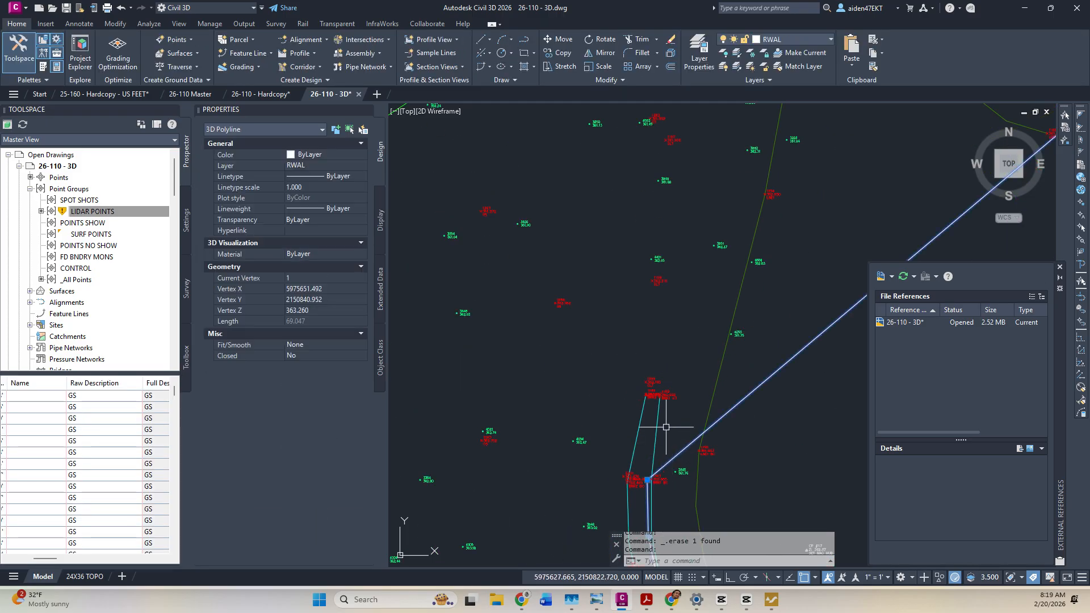
scroll(667, 428, down, 5)
scroll(673, 405, up, 2)
key(Escape)
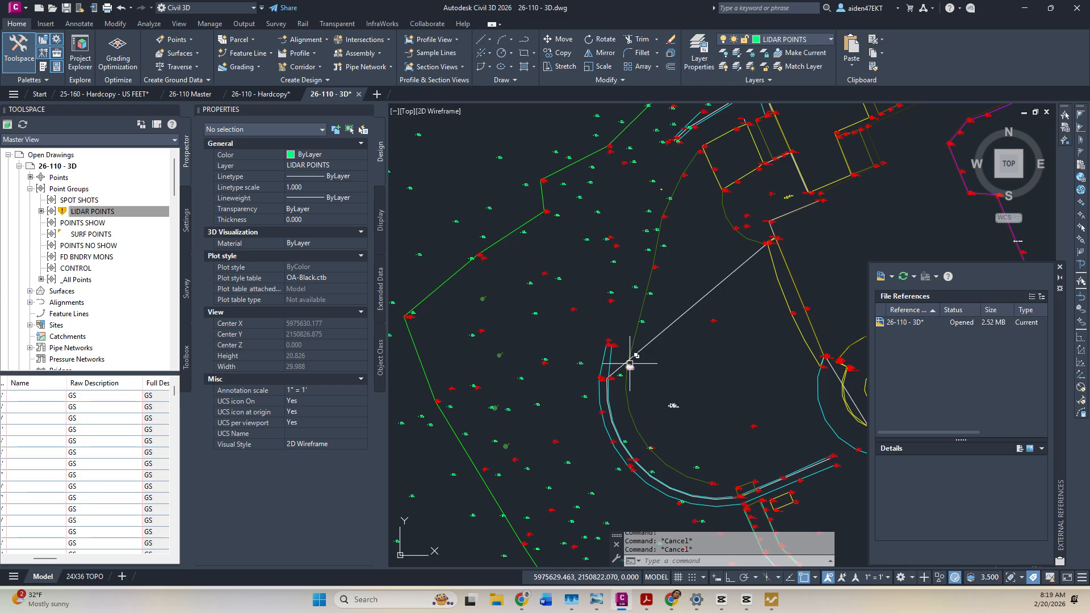
text(br)
key(Return)
scroll(625, 369, up, 2)
click(579, 394)
key(Escape)
scroll(557, 323, up, 4)
scroll(605, 364, down, 4)
click(604, 363)
scroll(605, 364, down, 3)
scroll(596, 363, up, 2)
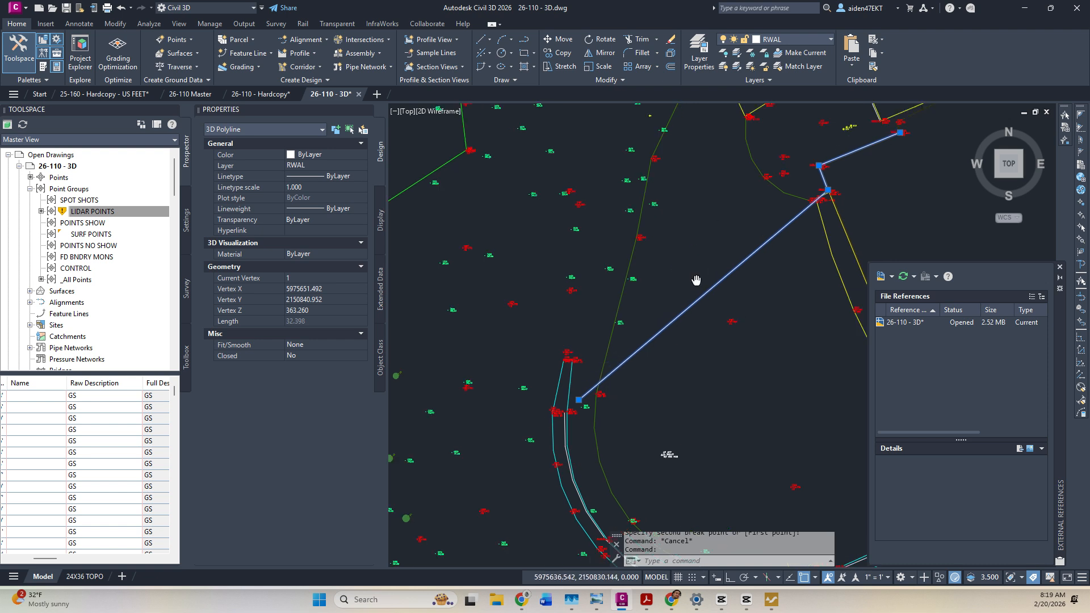
key(Escape)
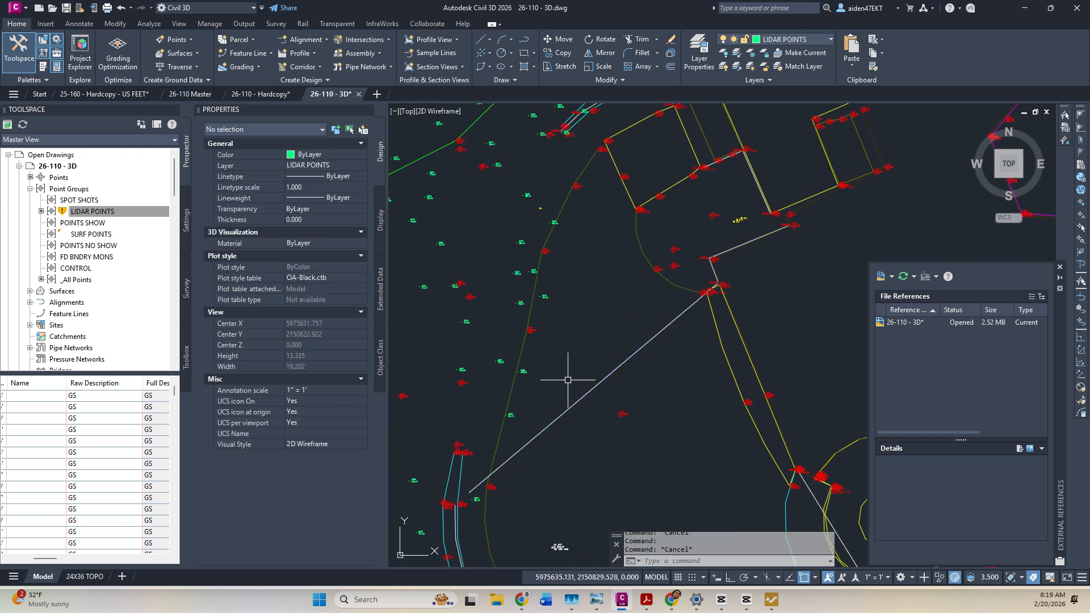
Delete the stray point 4553.
middle_drag(567, 380, 650, 352)
scroll(641, 284, up, 6)
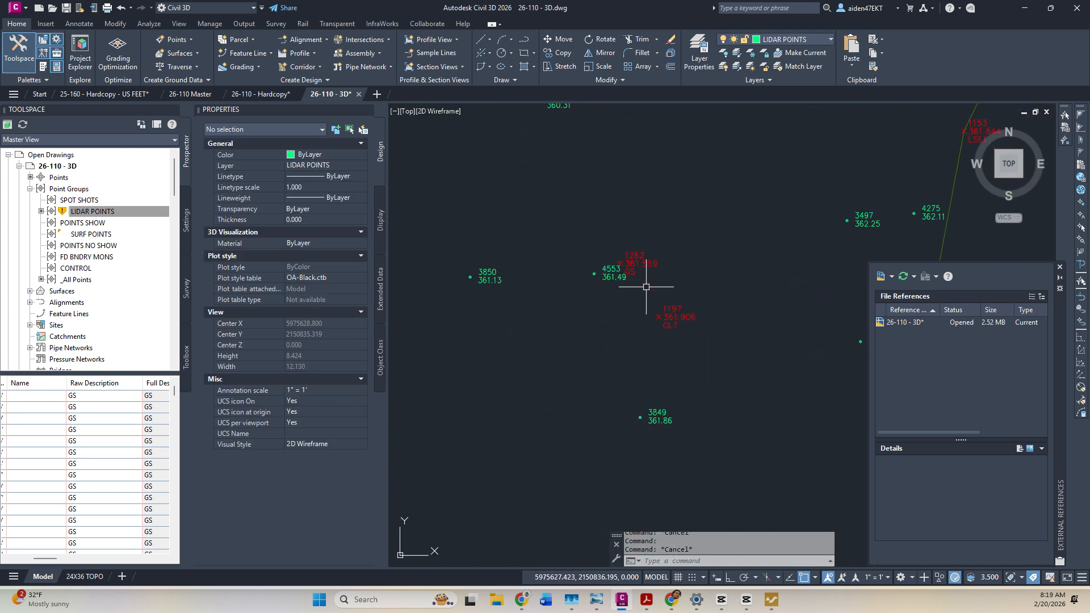
click(592, 265)
key(Delete)
scroll(595, 354, down, 10)
scroll(596, 318, up, 8)
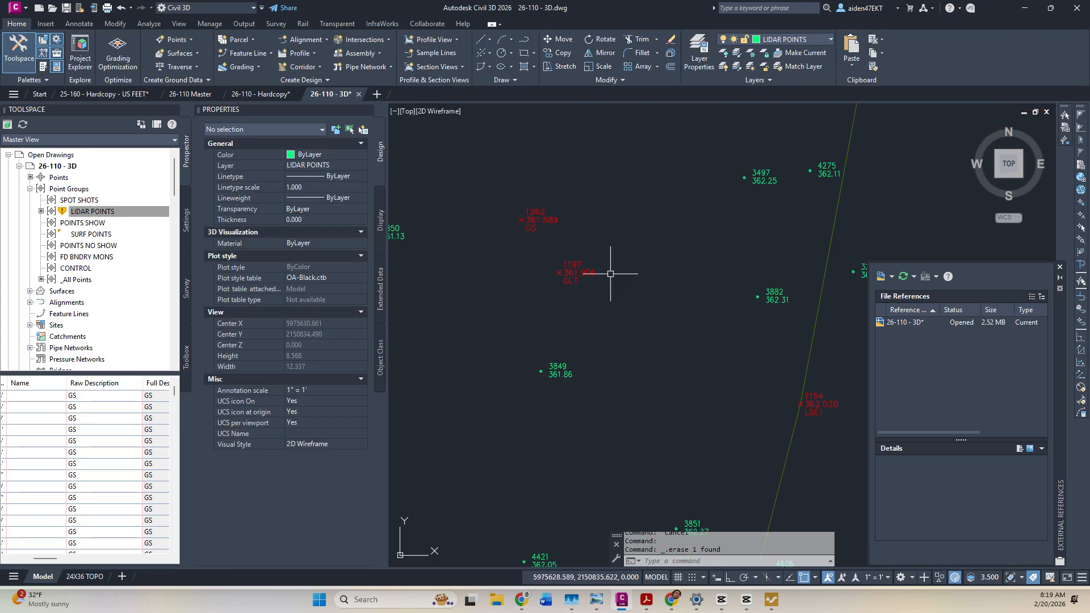
scroll(610, 273, down, 14)
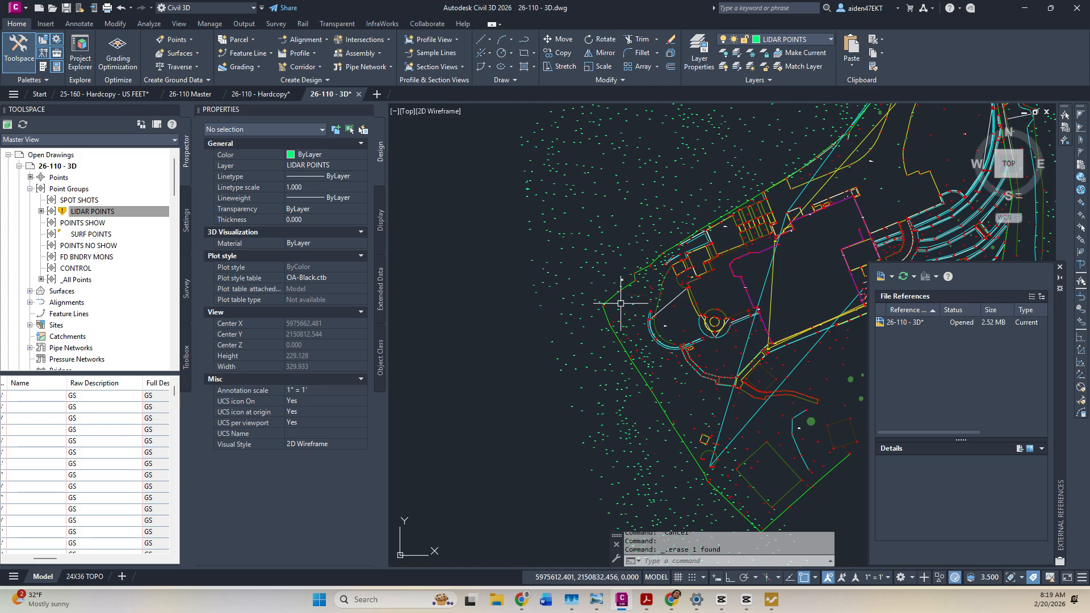
Delete the cyan TOE OF BANK polyline in the north-west slope area.
mouse_move(676, 369)
middle_down()
mouse_move(641, 242)
mouse_move(596, 416)
middle_up()
middle_drag(675, 227, 618, 343)
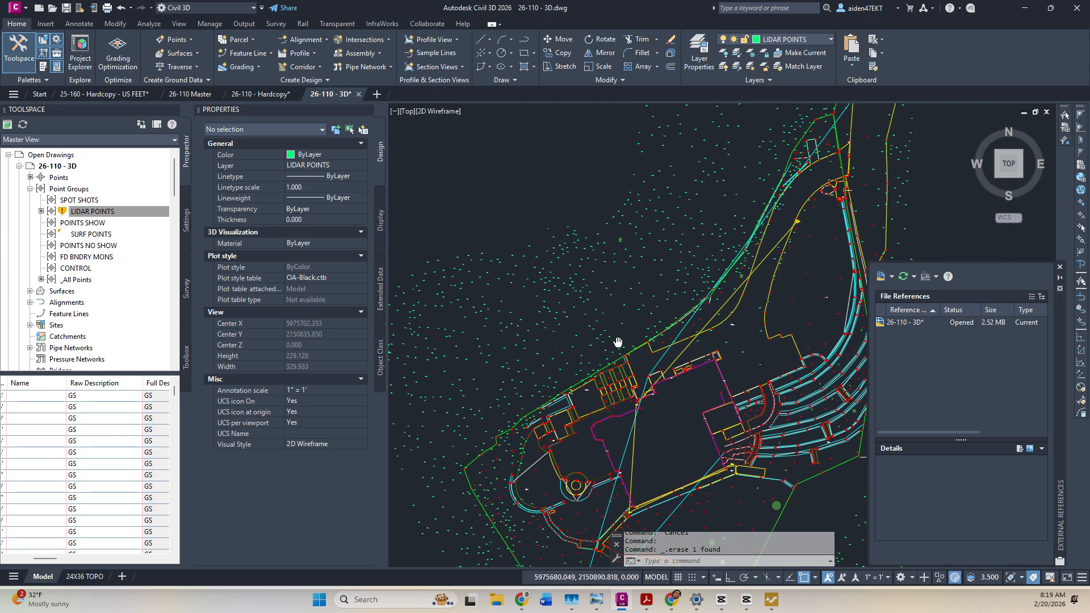
middle_drag(765, 207, 664, 375)
scroll(664, 377, up, 4)
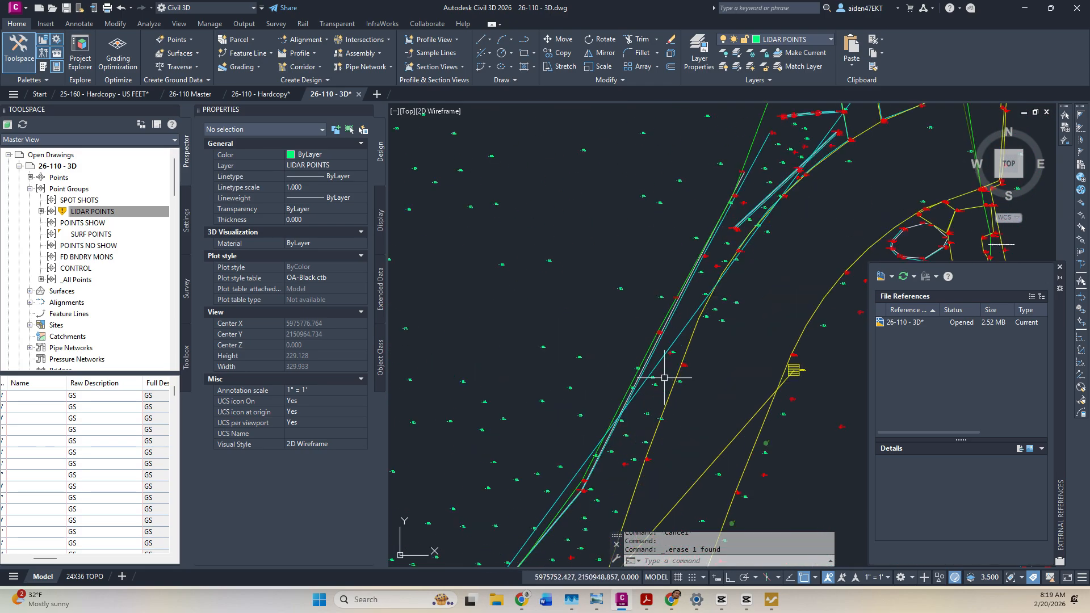
click(687, 321)
scroll(737, 295, down, 3)
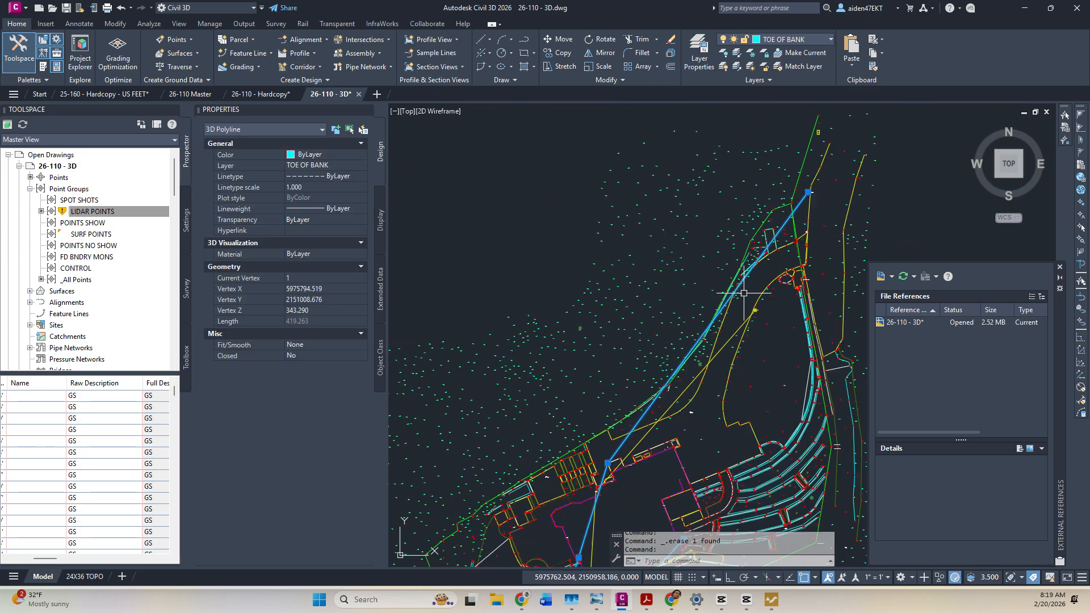
key(Escape)
key(Escape)
middle_drag(613, 499, 690, 324)
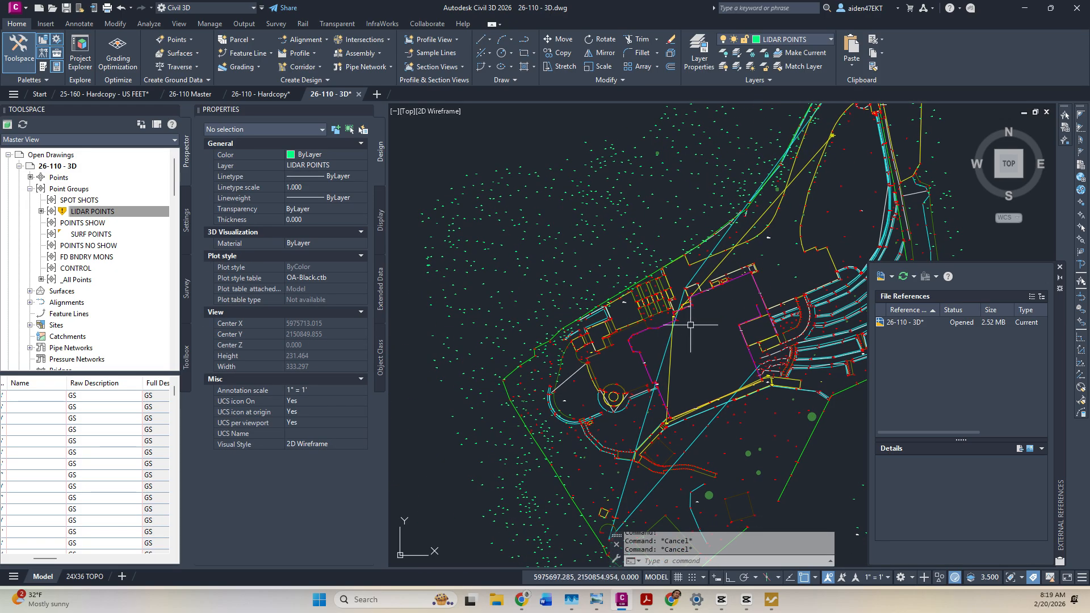
click(663, 362)
key(Delete)
Delete the stray yellow line to the north-east.
middle_drag(803, 165, 727, 336)
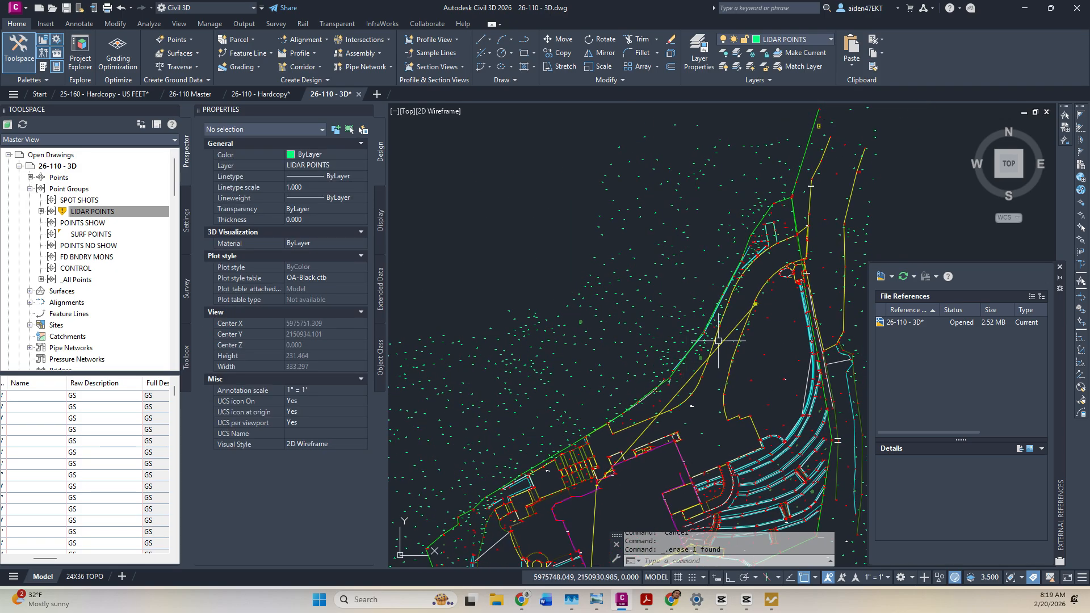
click(727, 335)
key(Delete)
scroll(729, 269, up, 8)
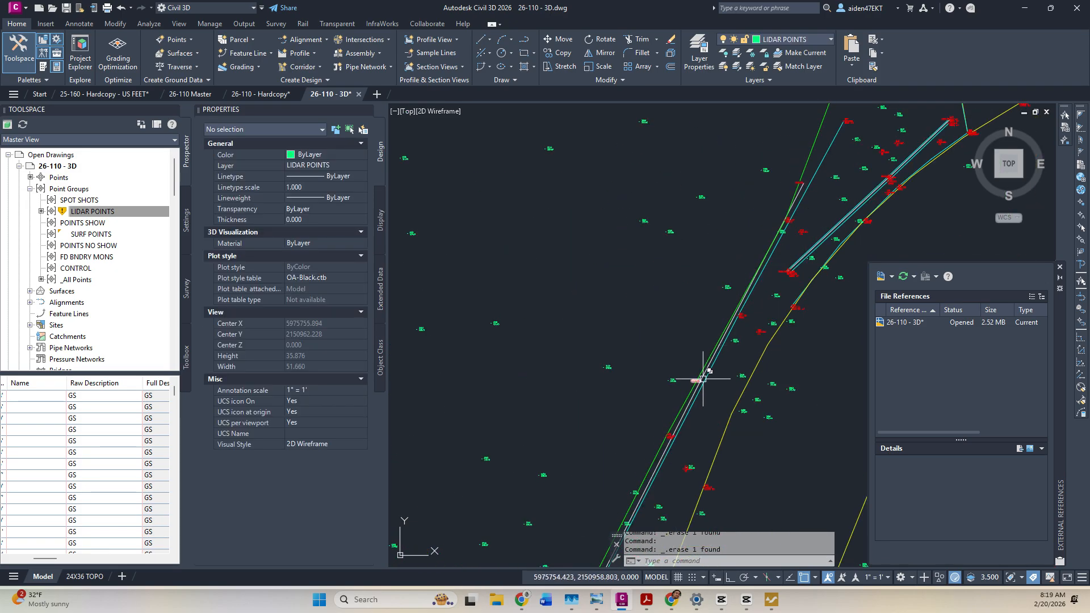
scroll(702, 379, up, 4)
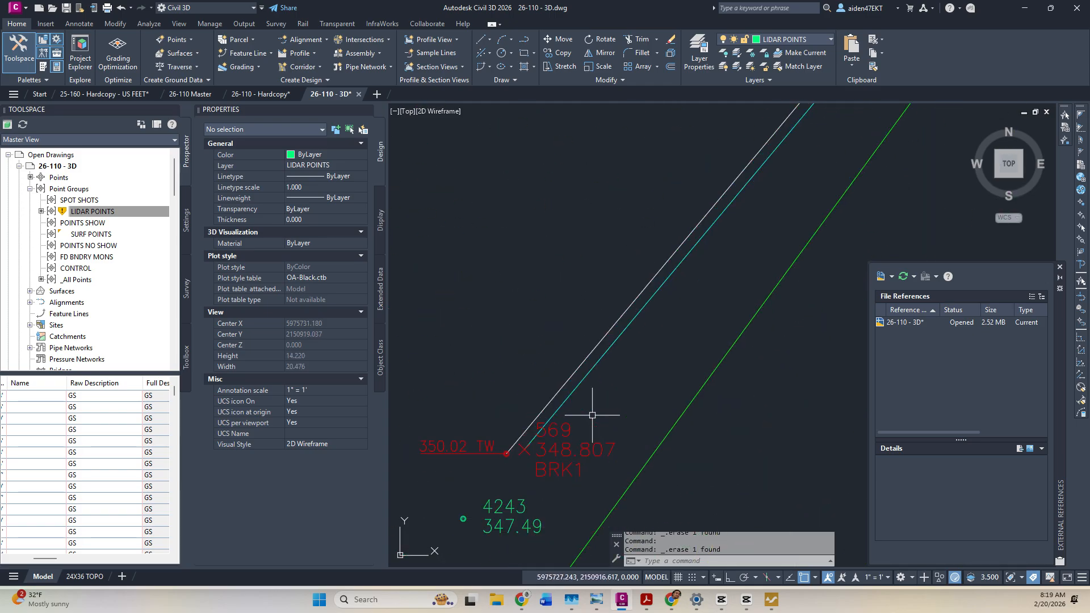
scroll(596, 403, down, 10)
scroll(676, 353, up, 7)
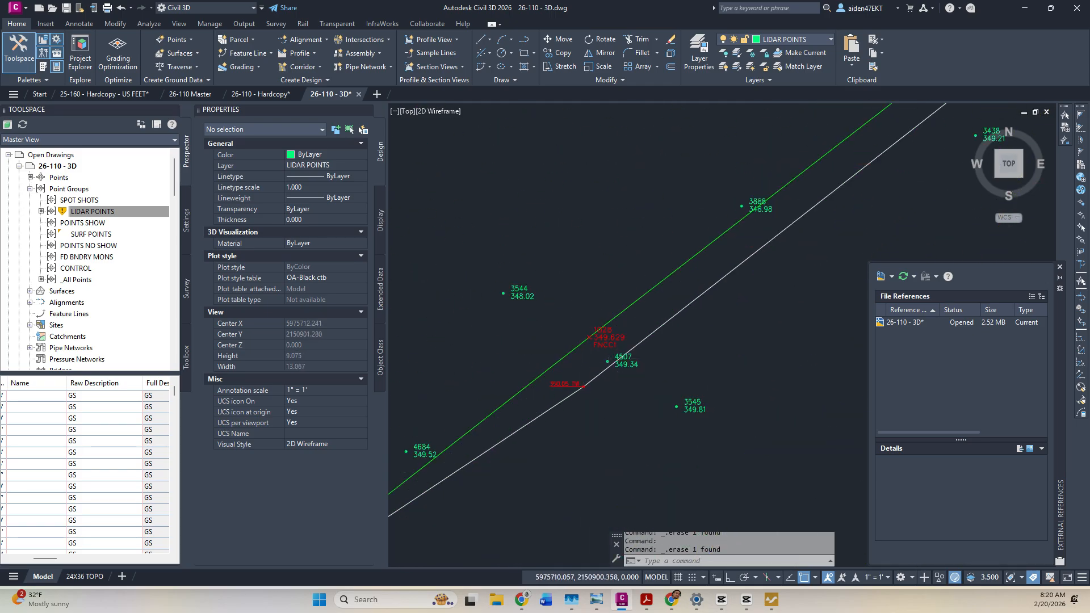
scroll(591, 397, down, 8)
scroll(627, 390, up, 7)
scroll(584, 426, down, 3)
Pan to the upper-right linework and update the out-of-date LIDAR POINTS point group.
mouse_move(602, 381)
middle_down()
mouse_move(661, 341)
mouse_move(412, 558)
middle_up()
middle_drag(613, 328, 513, 452)
middle_drag(710, 293, 503, 439)
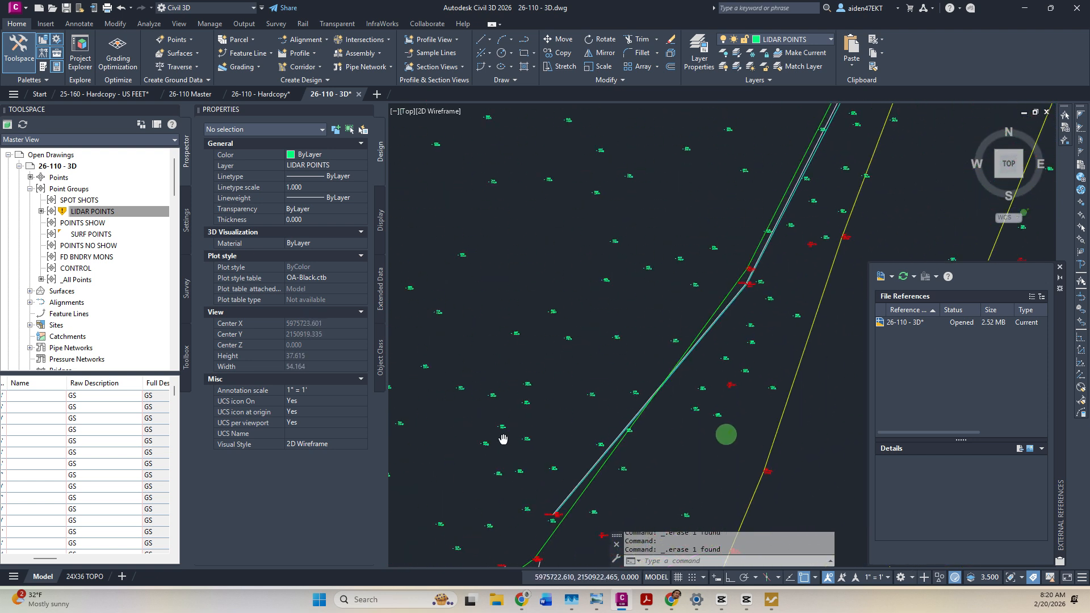
middle_drag(722, 143, 568, 461)
middle_drag(691, 244, 562, 532)
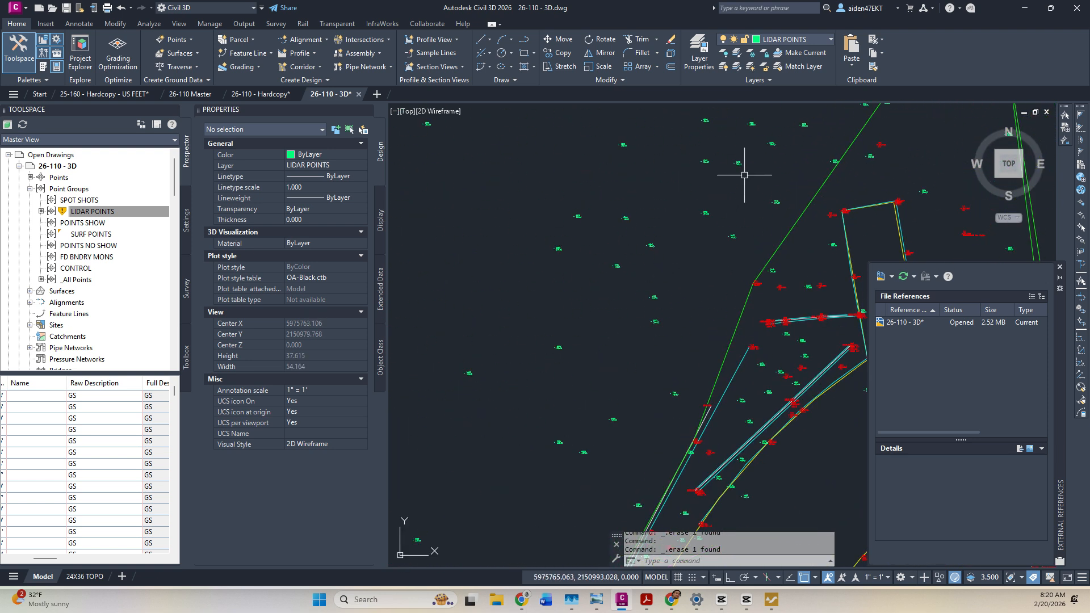
middle_drag(741, 175, 649, 385)
middle_drag(718, 200, 561, 377)
scroll(656, 303, down, 5)
scroll(713, 236, up, 3)
right_click(81, 211)
click(145, 335)
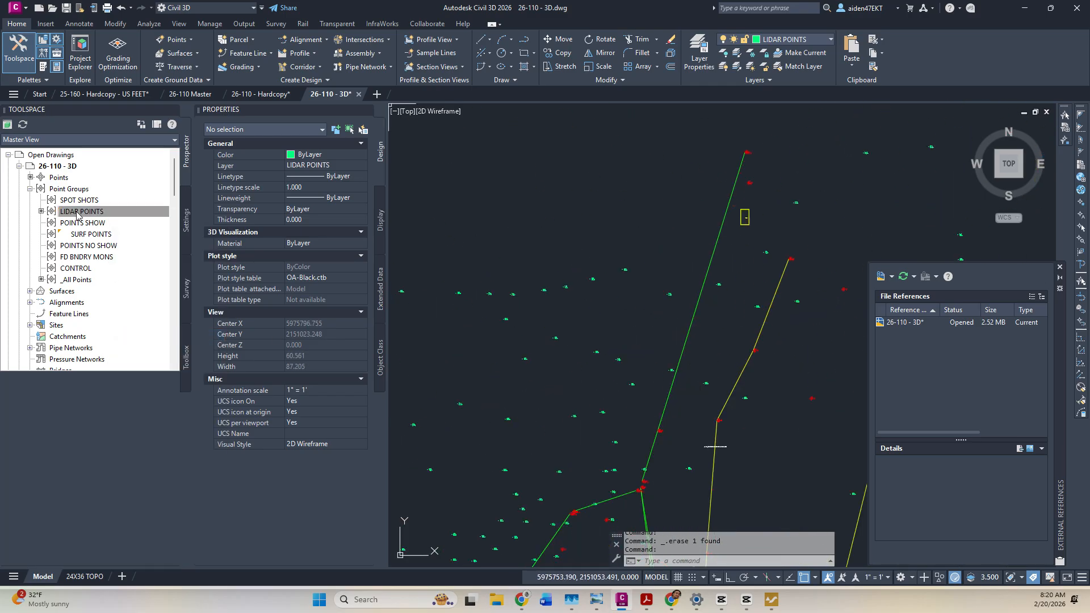
right_click(74, 189)
Update all point groups and look over the redrawn EG surface contours across the site.
click(121, 237)
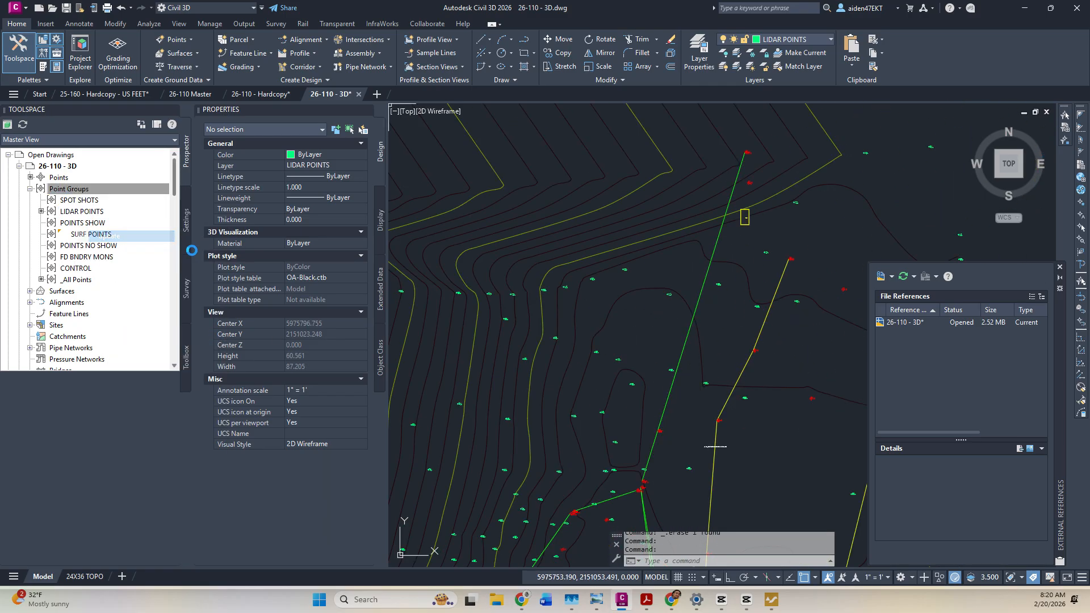
scroll(658, 306, down, 6)
middle_drag(630, 341, 806, 244)
middle_drag(753, 239, 580, 363)
scroll(579, 351, down, 2)
scroll(579, 351, down, 15)
scroll(490, 201, up, 3)
scroll(490, 202, up, 15)
scroll(516, 259, down, 12)
scroll(669, 270, up, 4)
scroll(670, 270, up, 7)
scroll(630, 272, down, 15)
scroll(639, 326, up, 5)
Inspect the hatched LIDAR triangles and the 537 points and contours by selecting them.
click(634, 343)
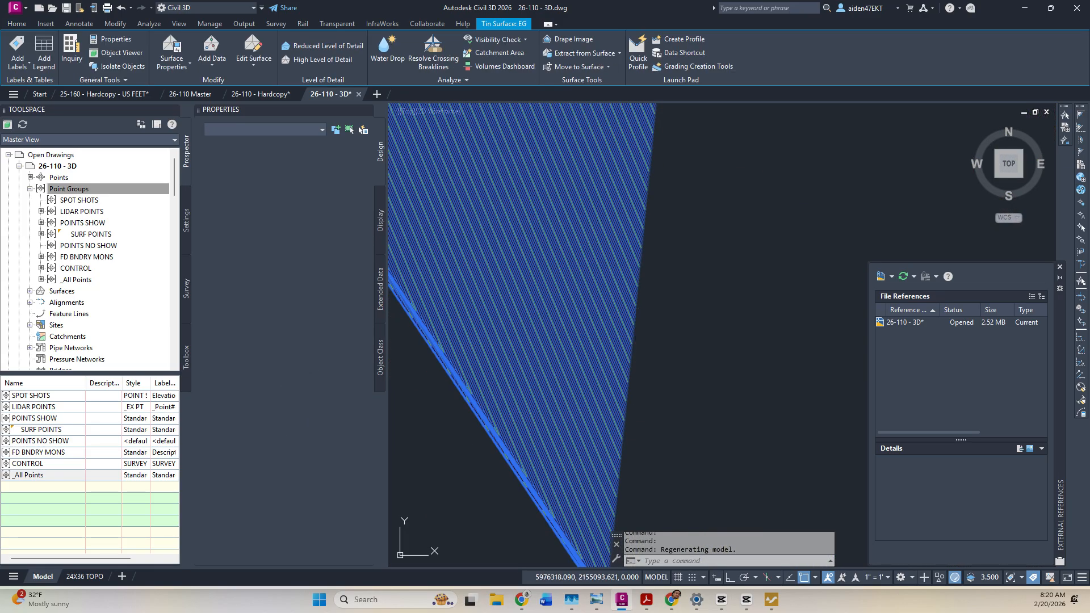
key(Escape)
click(480, 277)
key(Escape)
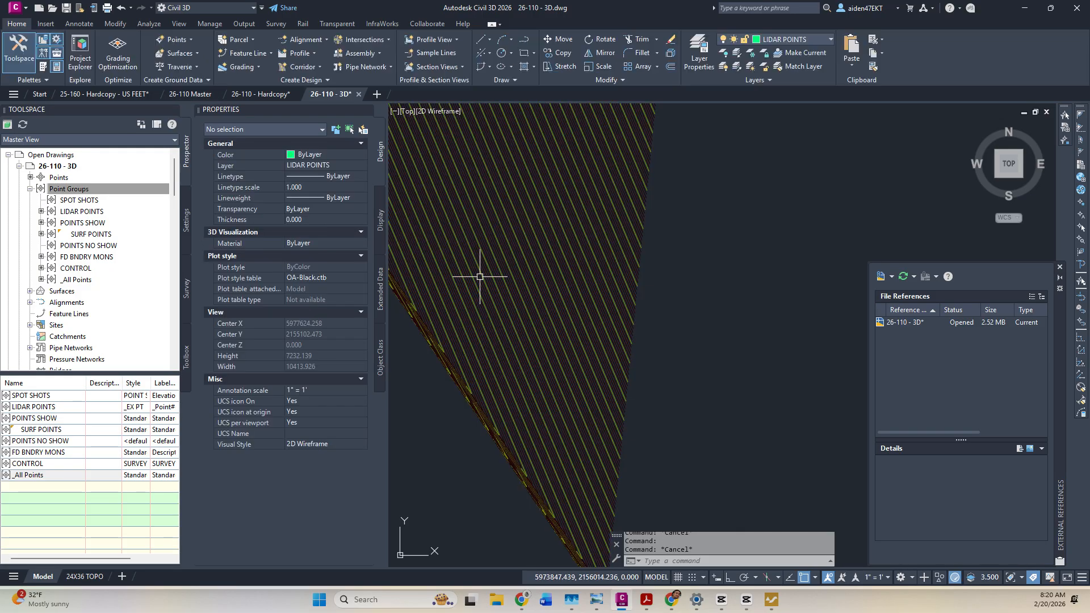
scroll(622, 305, down, 8)
scroll(622, 305, up, 16)
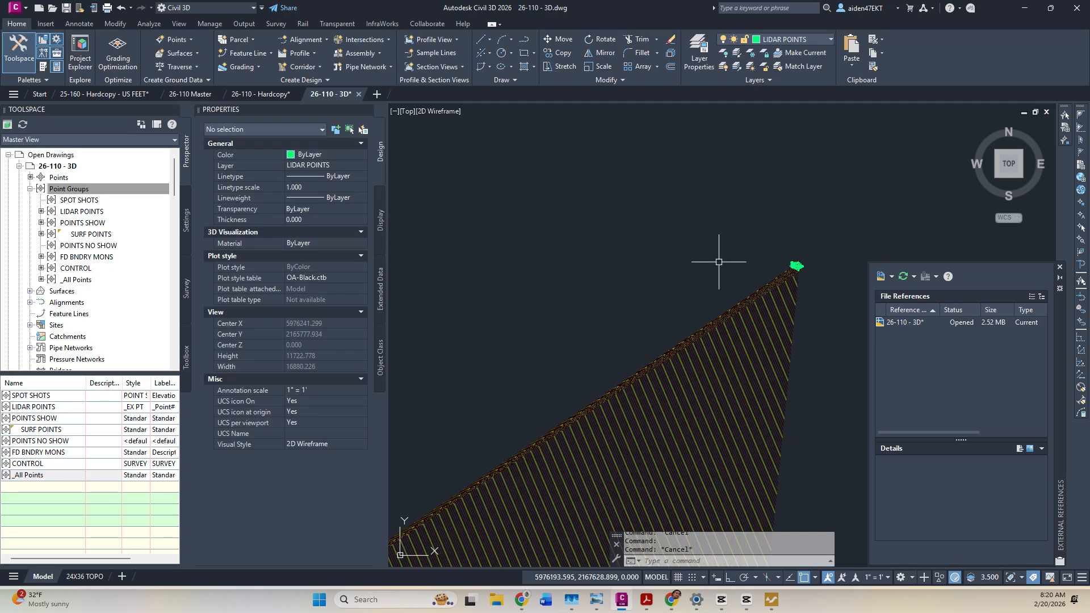
scroll(626, 320, up, 15)
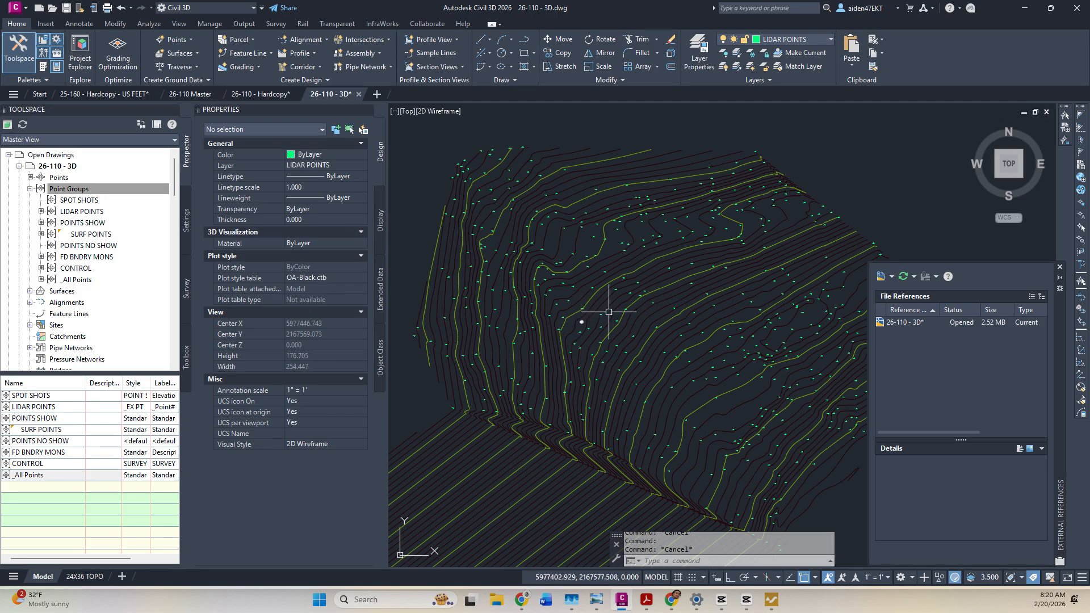
scroll(606, 314, down, 15)
click(671, 332)
click(575, 256)
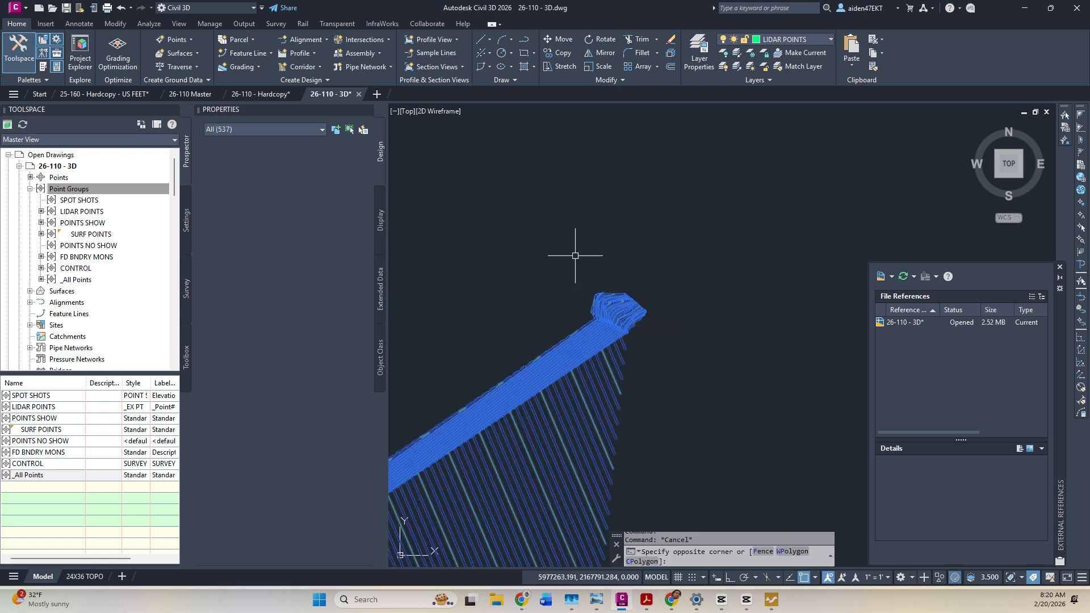
key(Escape)
key(Escape)
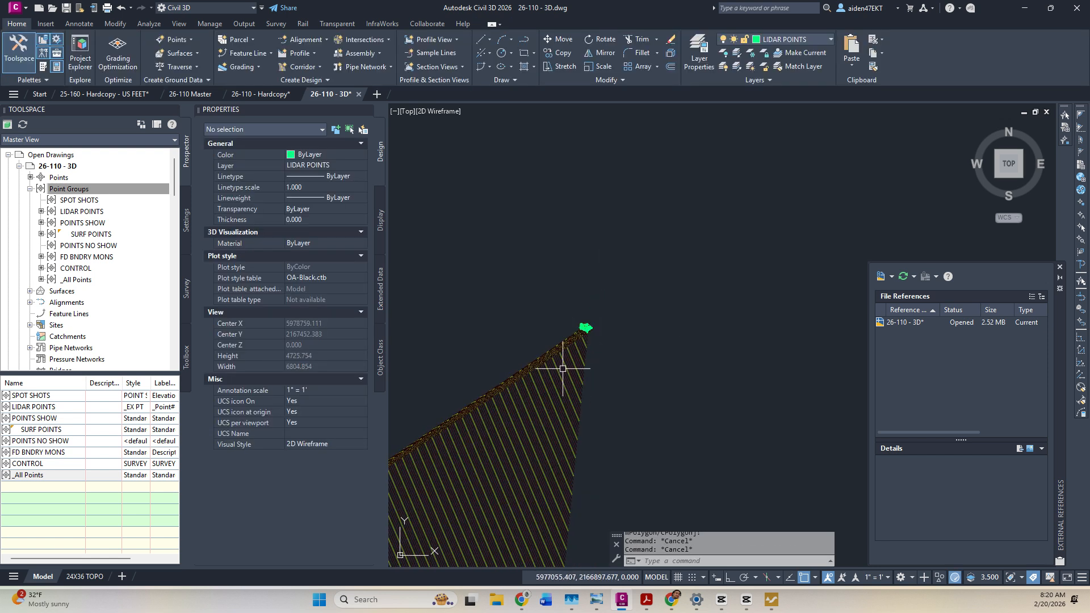
scroll(673, 326, down, 3)
scroll(644, 397, down, 5)
scroll(676, 443, up, 8)
scroll(681, 488, down, 3)
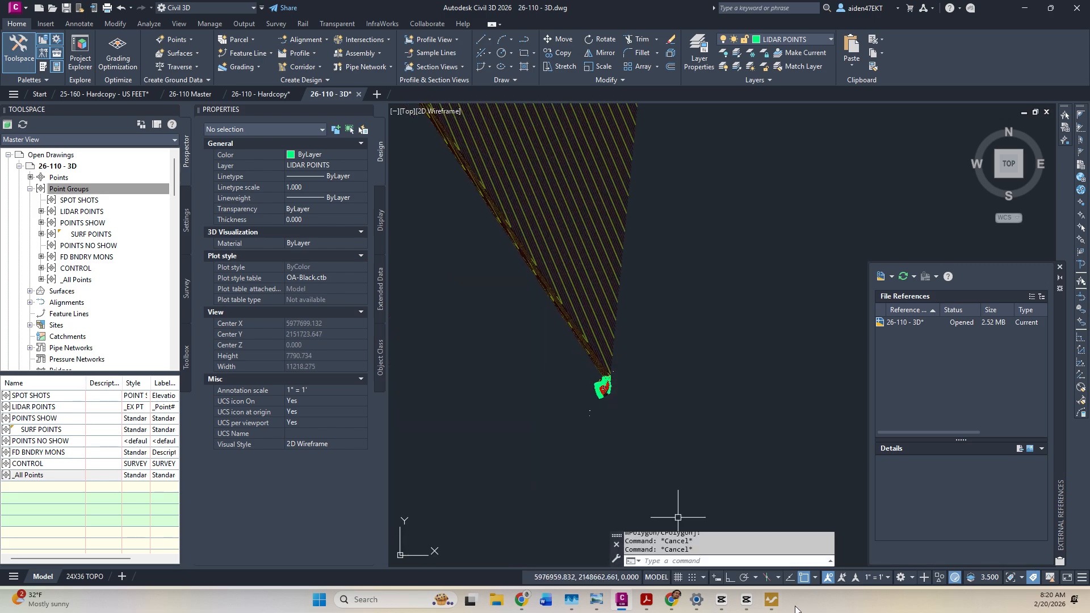
Bring up the Virtual Surveyor TIBURON MARIN TILE 11 project and clear the Q-Points #6 selection.
click(771, 603)
click(737, 342)
scroll(709, 349, down, 5)
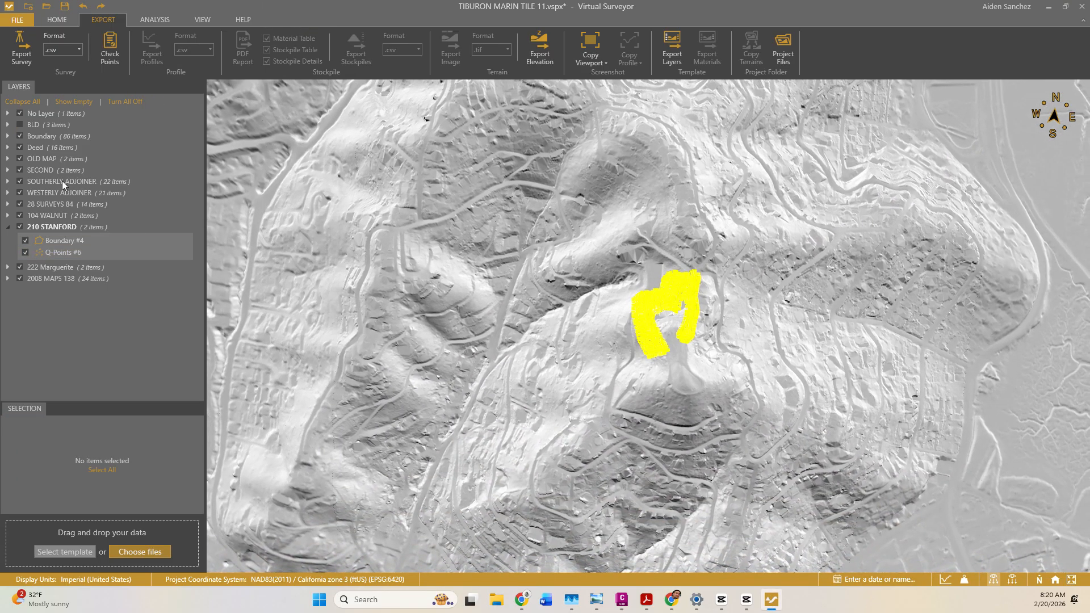
click(37, 214)
right_click(37, 214)
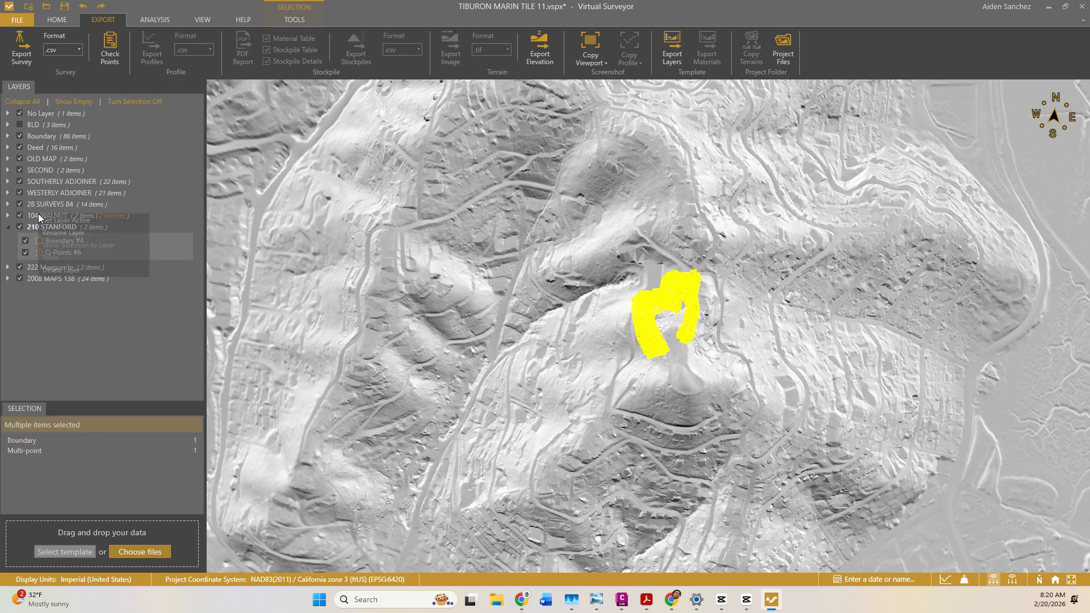
click(66, 270)
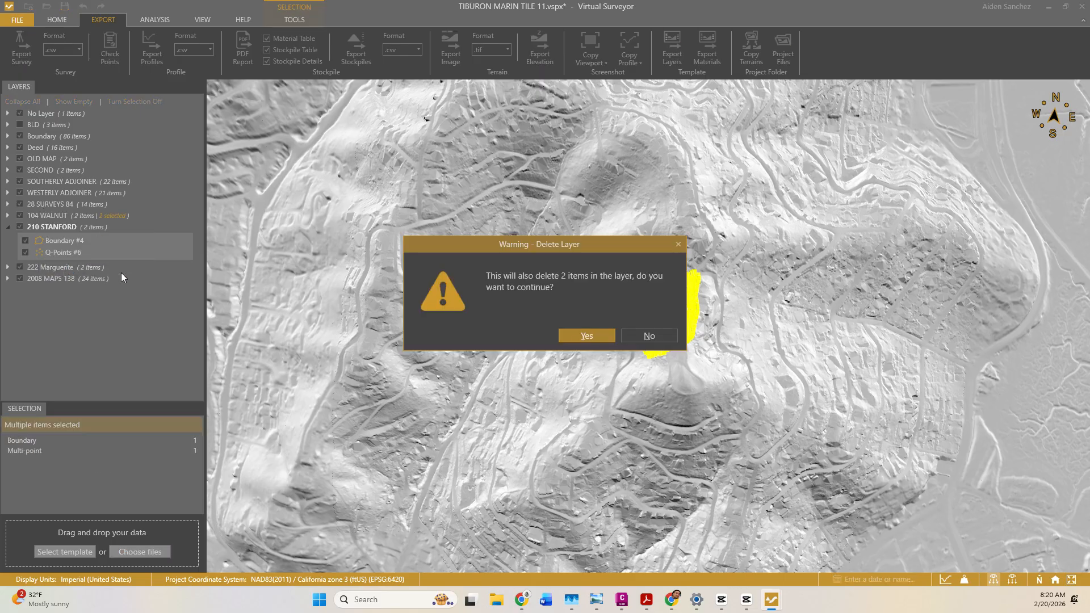
click(576, 336)
click(55, 205)
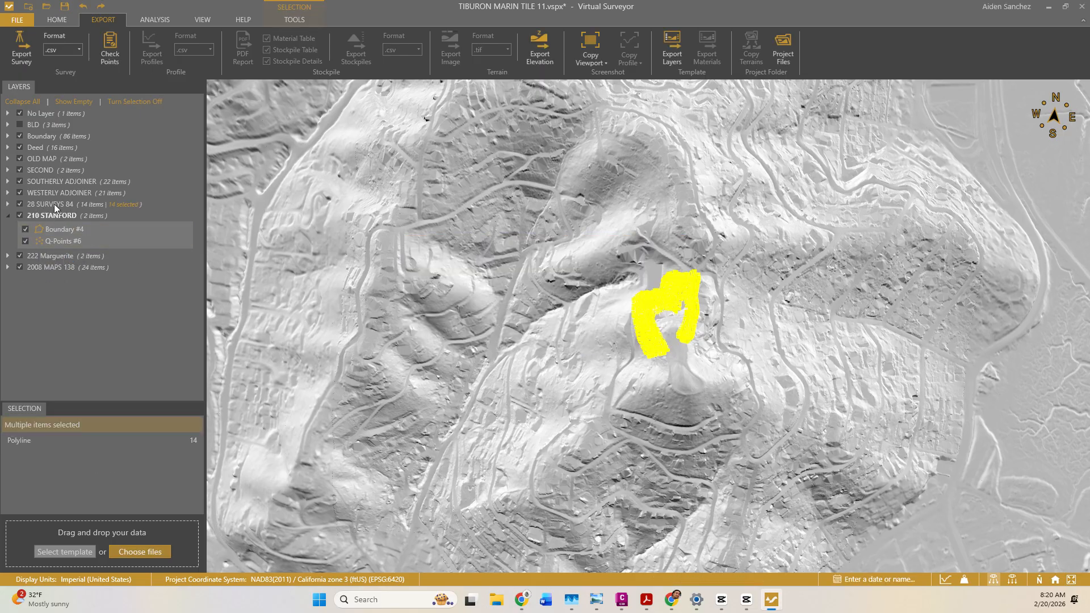
right_click(52, 255)
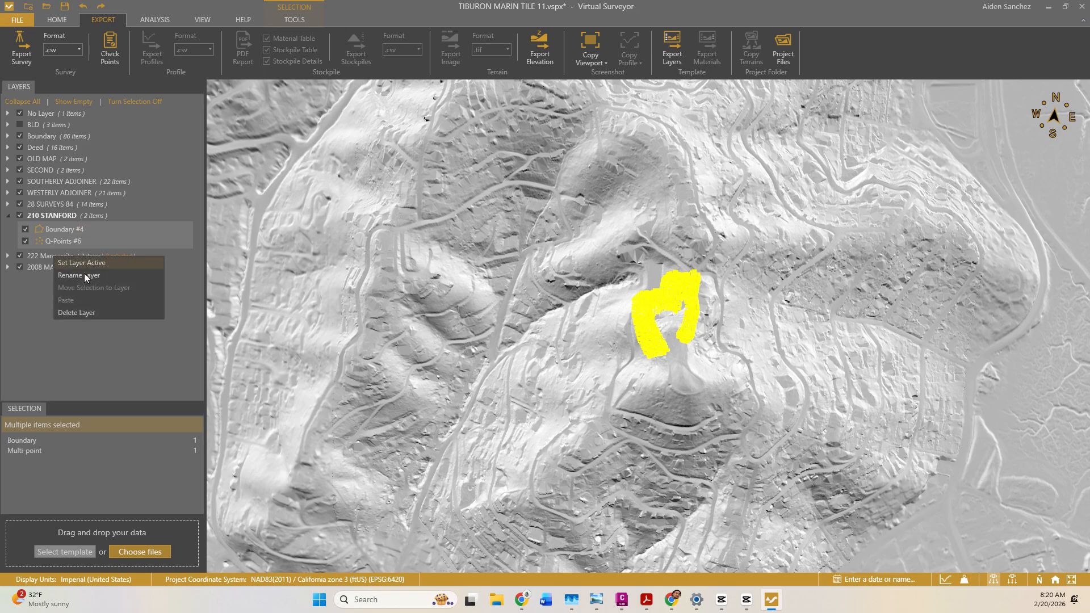
click(81, 311)
click(586, 335)
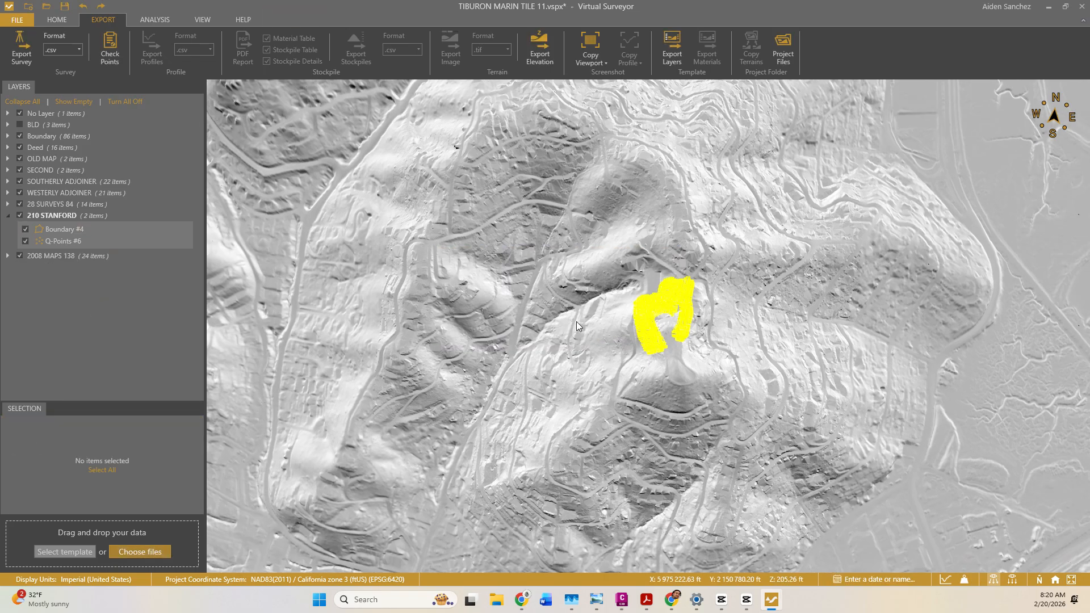
scroll(577, 321, down, 10)
scroll(573, 316, up, 10)
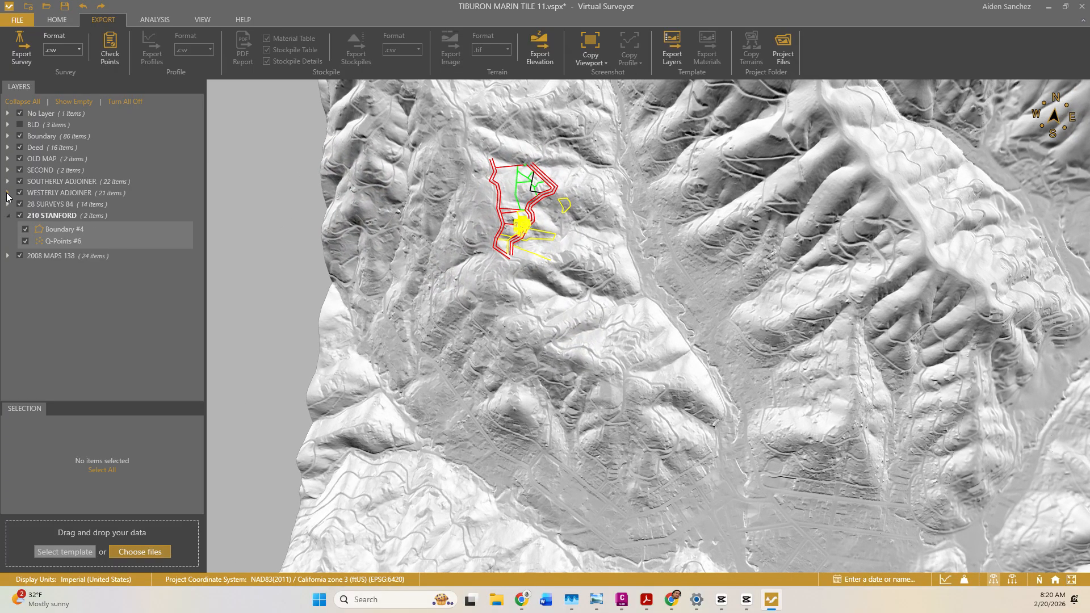
click(7, 194)
Inspect the WESTERLY ADJOINER, 28 SURVEYS 84 and 2008 MAPS 138 layers and a yellow-cluster point.
click(7, 193)
click(9, 205)
click(9, 204)
click(7, 256)
click(8, 256)
scroll(535, 227, up, 3)
scroll(534, 227, up, 3)
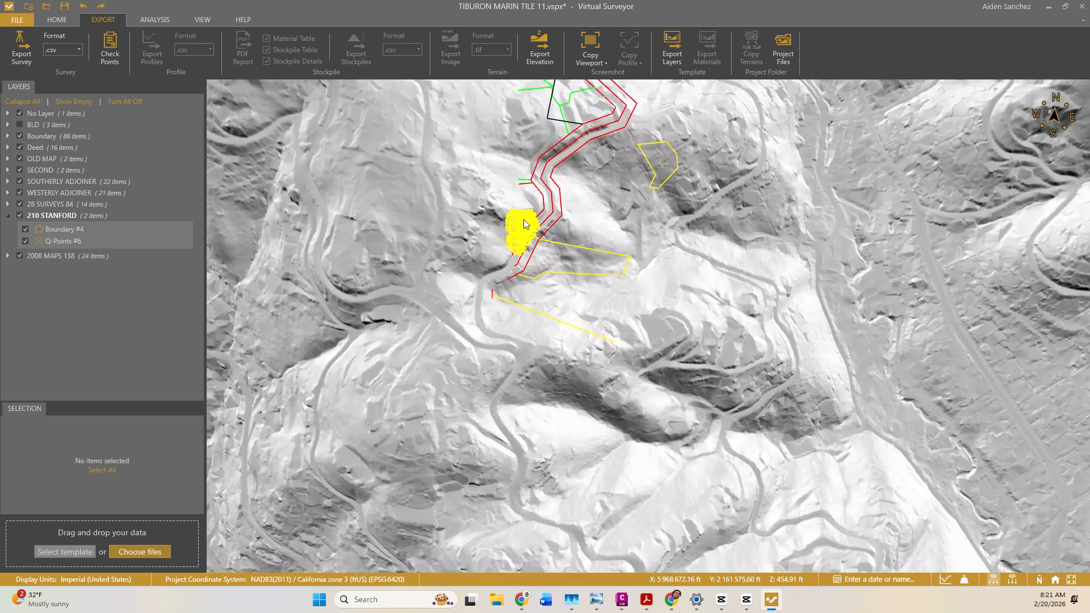
click(523, 235)
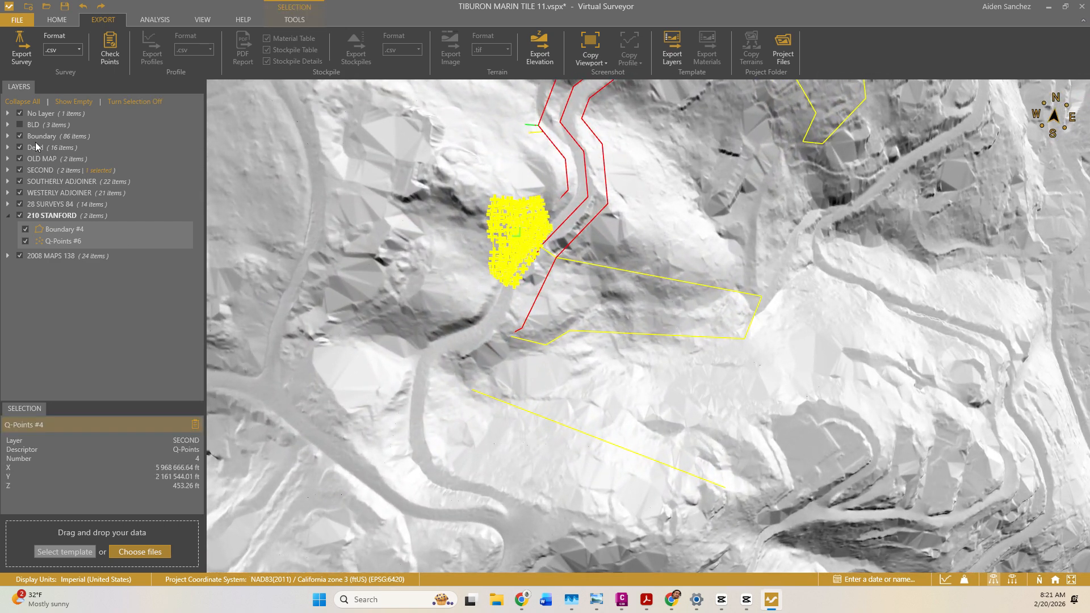
Review the polylines in the Boundary, BLD, SOUTHERLY ADJOINER, WESTERLY ADJOINER and 28 SURVEYS 84 layers.
click(7, 136)
click(7, 113)
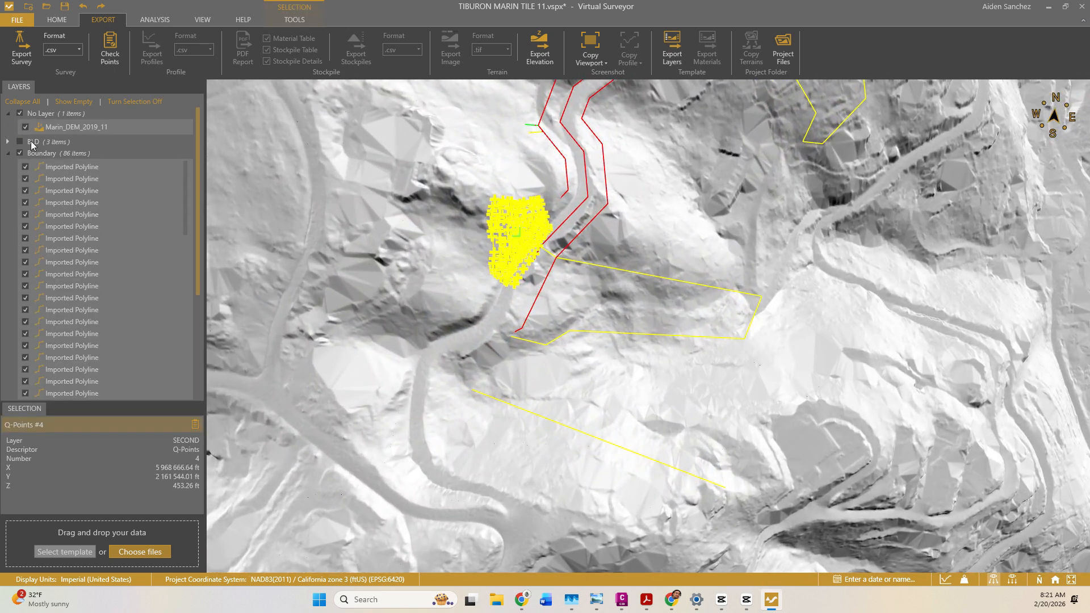
click(7, 142)
click(7, 194)
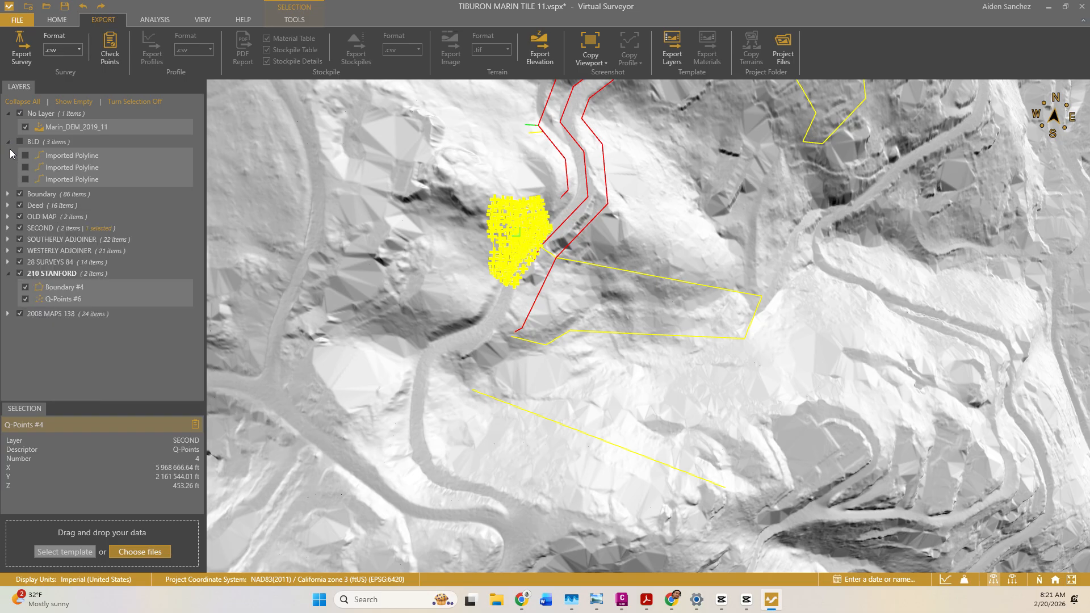
click(7, 142)
click(7, 114)
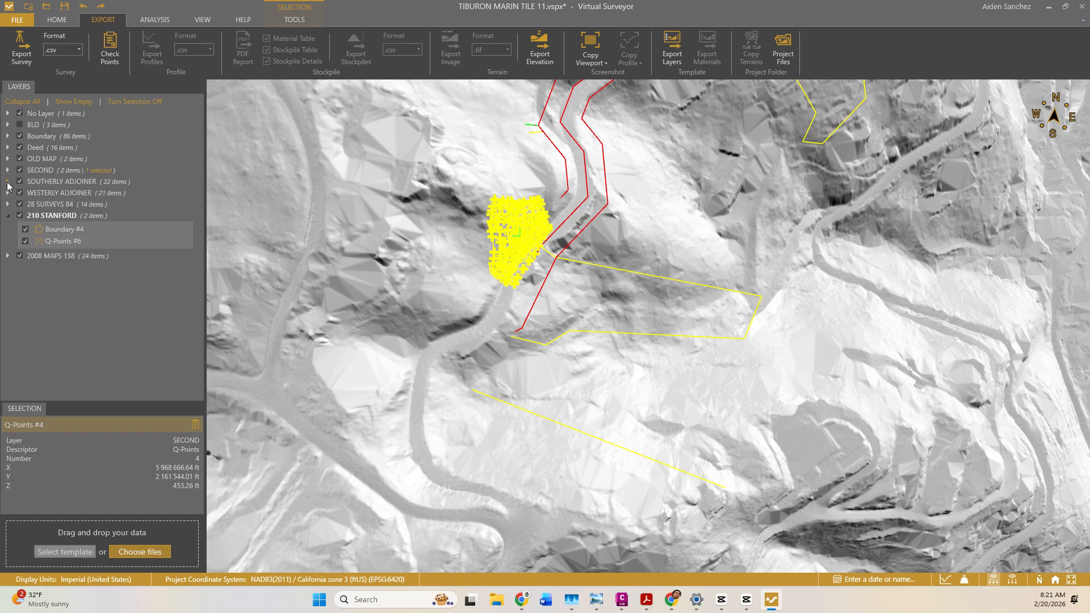
click(7, 182)
drag(198, 179, 179, 350)
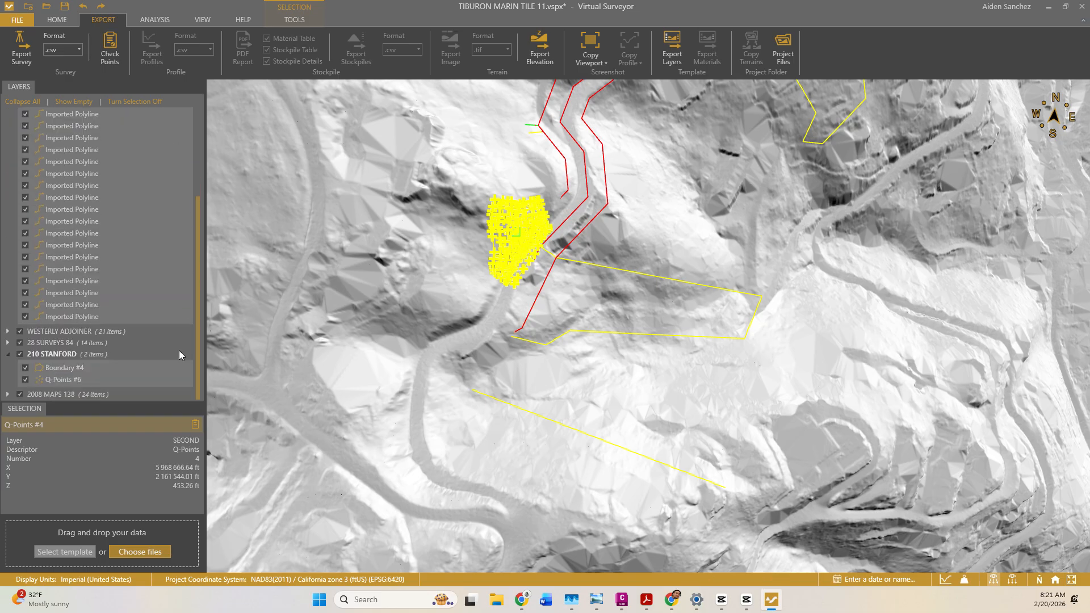
click(6, 332)
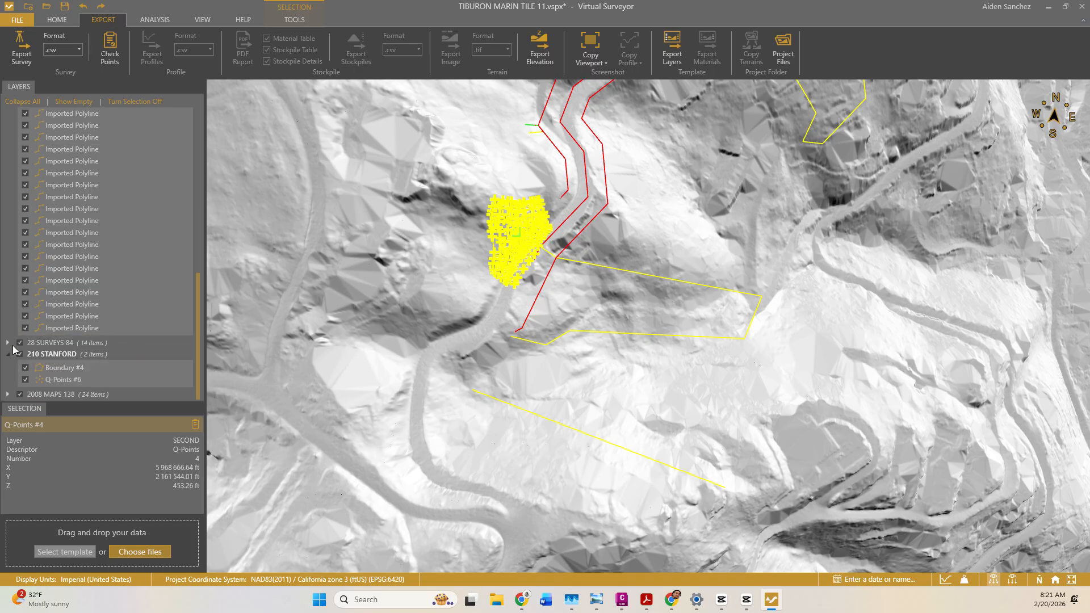
click(8, 343)
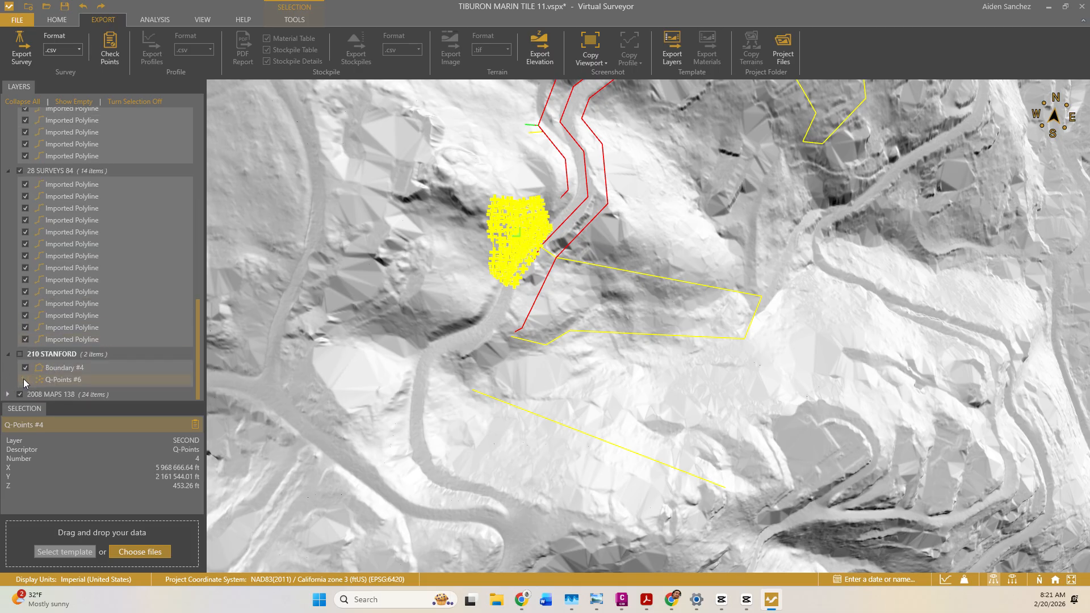
Pan and zoom the terrain toward the tile's northern and western edges.
scroll(308, 345, down, 10)
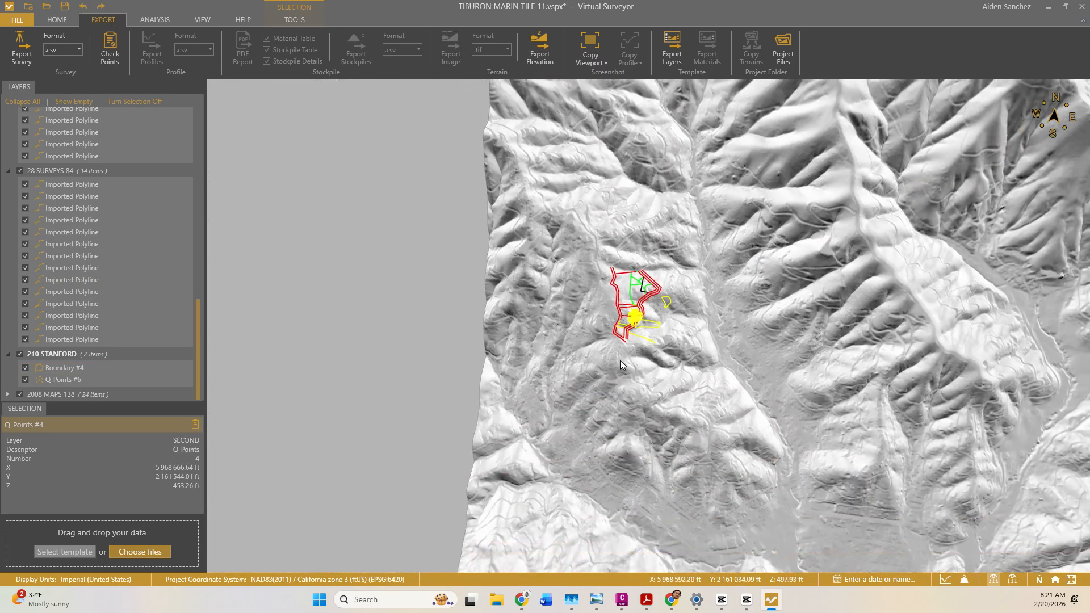
scroll(620, 360, down, 3)
drag(709, 192, 562, 493)
drag(779, 213, 635, 503)
drag(692, 259, 603, 505)
scroll(600, 379, down, 3)
scroll(602, 377, down, 3)
drag(624, 427, 581, 258)
scroll(604, 345, up, 3)
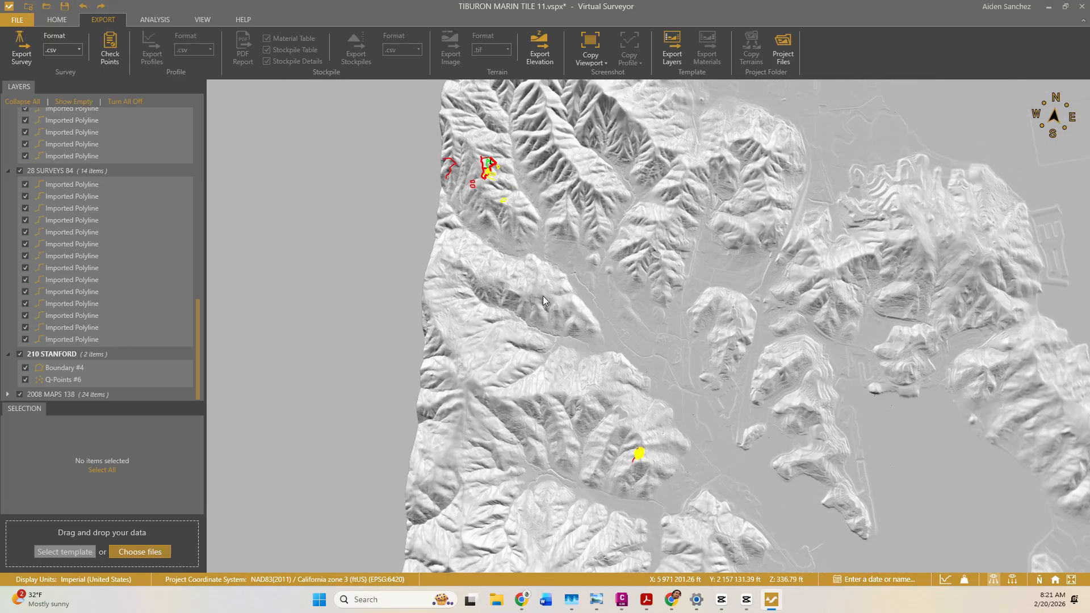
scroll(491, 183, up, 3)
scroll(491, 183, up, 5)
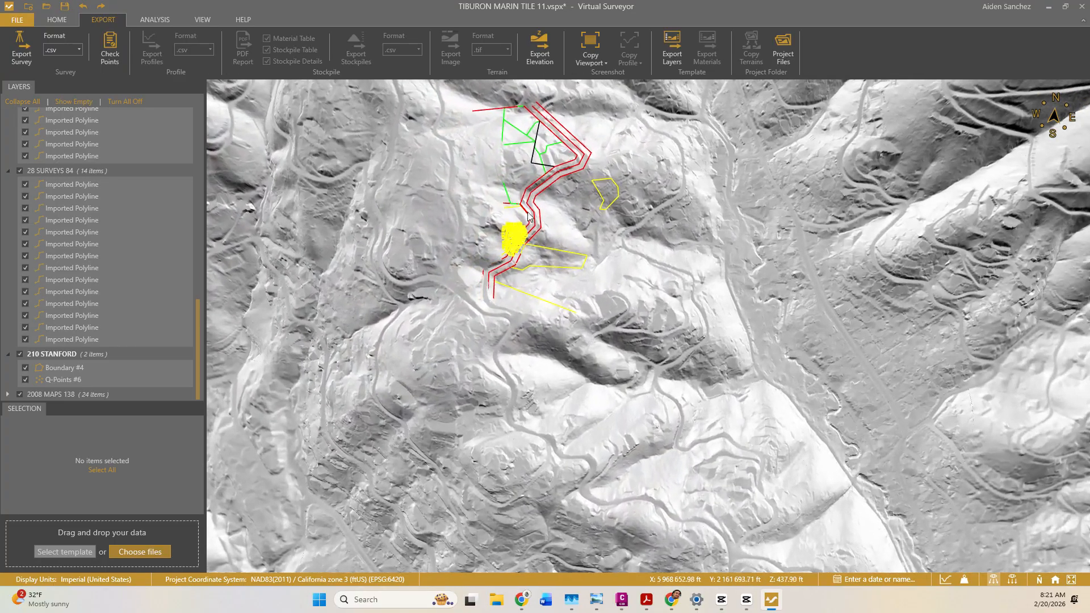
scroll(37, 180, up, 10)
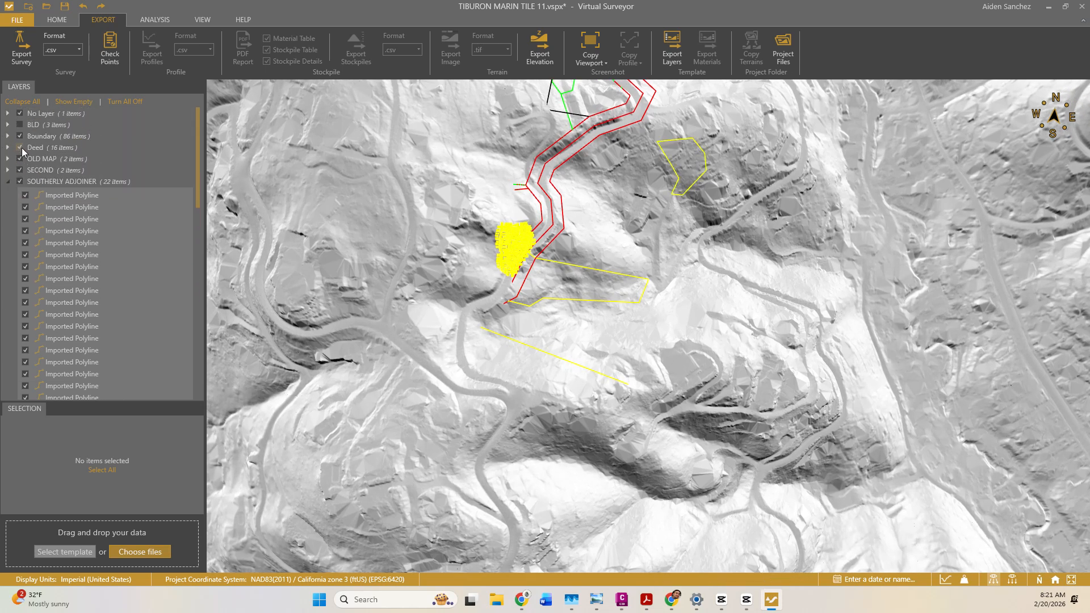
Hide the OLD MAP linework and delete the 270-point Q-Points #4 set from SECOND.
click(21, 158)
click(20, 170)
click(21, 169)
click(7, 170)
click(60, 195)
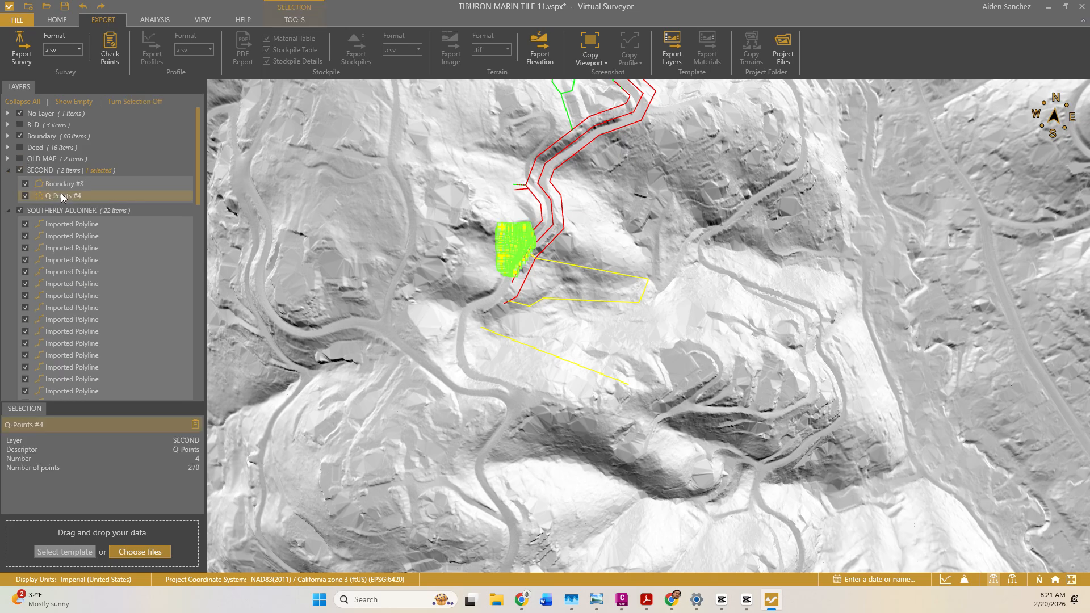
right_click(61, 194)
click(84, 263)
scroll(456, 269, down, 4)
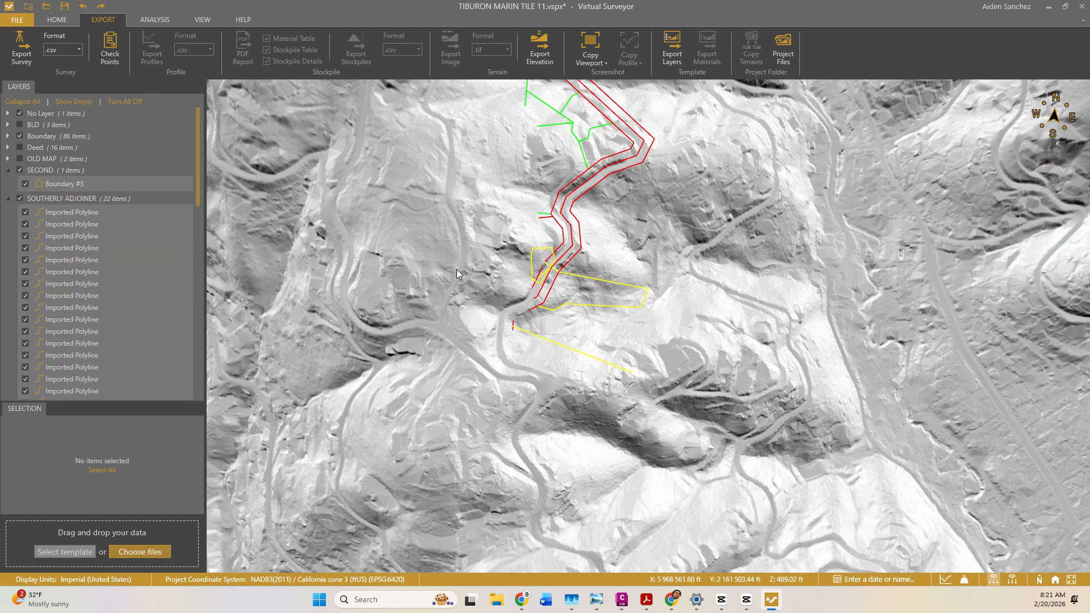
drag(628, 357, 559, 137)
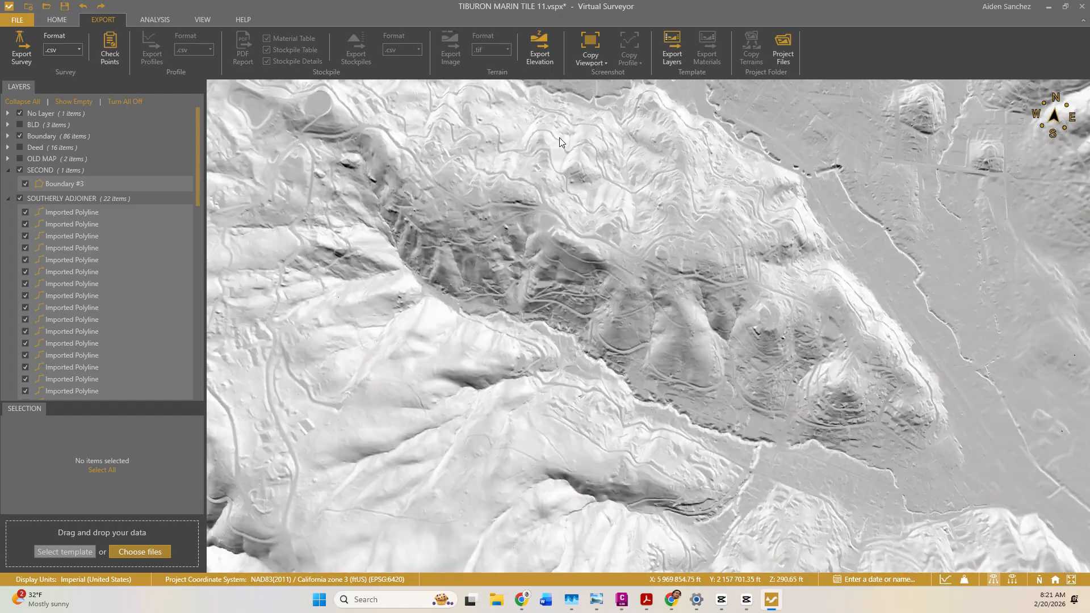
drag(595, 454, 567, 265)
scroll(567, 265, down, 3)
Back in Civil 3D, apply the EG surface's OFFICIAL SURFACE style display settings.
click(1048, 6)
scroll(591, 224, up, 1)
click(511, 297)
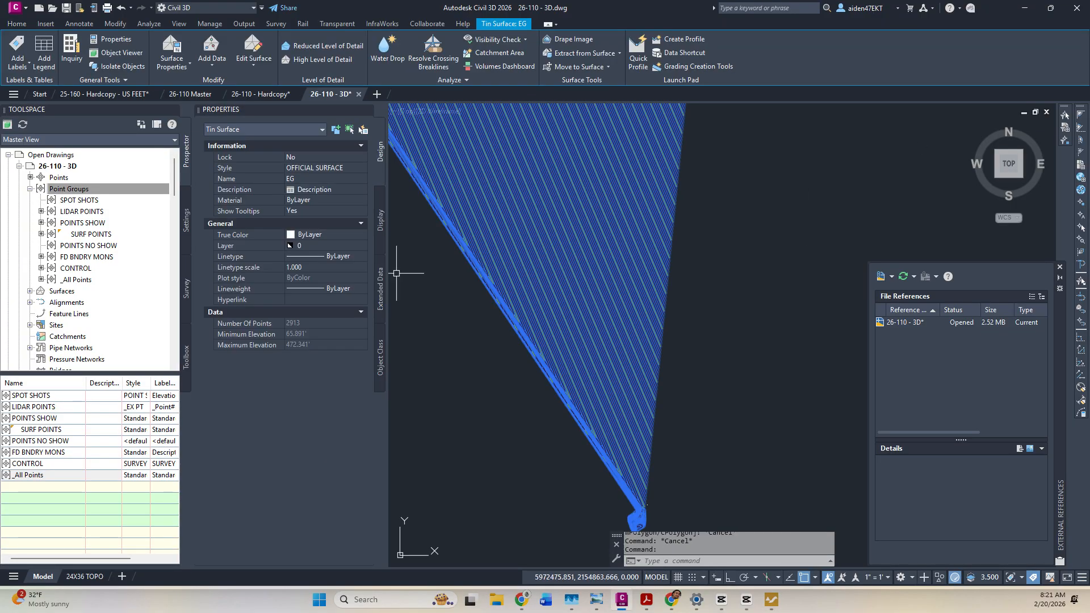
click(176, 63)
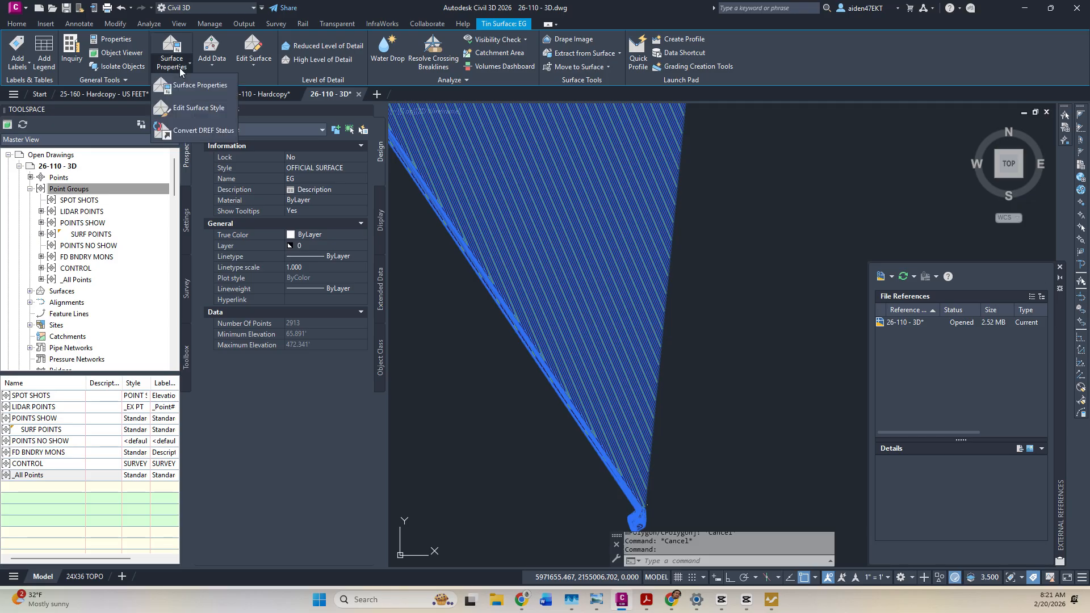
click(193, 110)
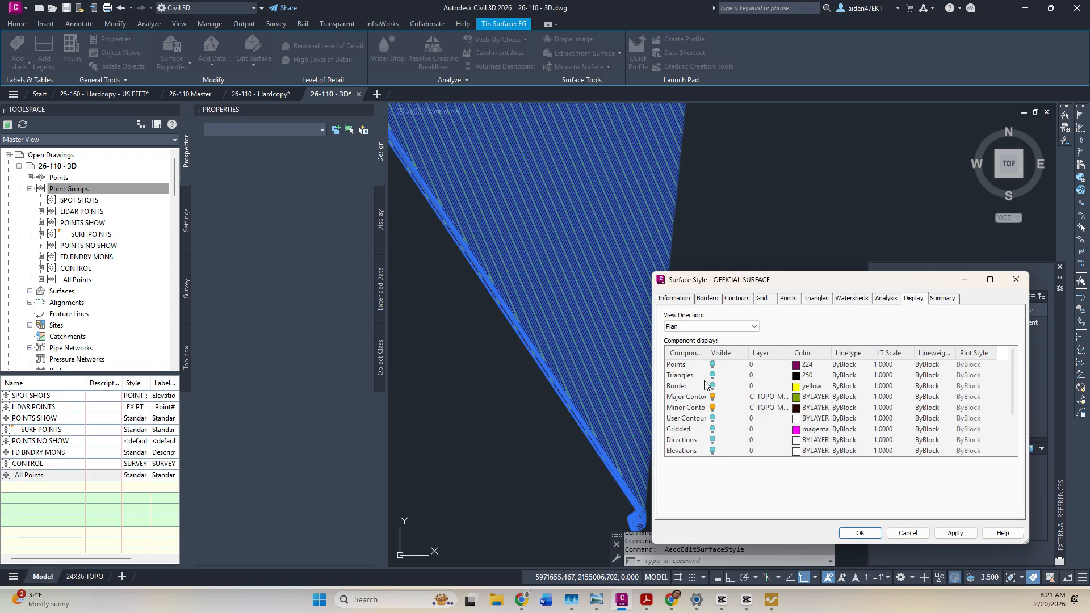
click(954, 533)
click(860, 533)
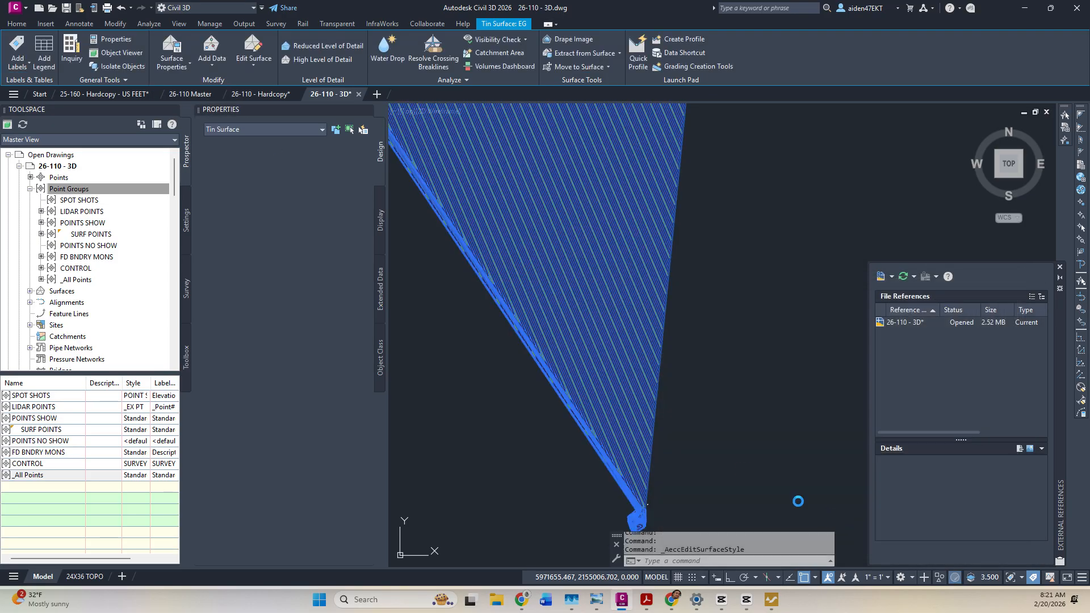
key(Escape)
Start a Delete Line edit on the EG surface.
click(526, 316)
click(254, 77)
click(267, 107)
Delete the 202 long spurious triangle edges from the EG surface.
scroll(546, 379, up, 5)
scroll(618, 377, down, 10)
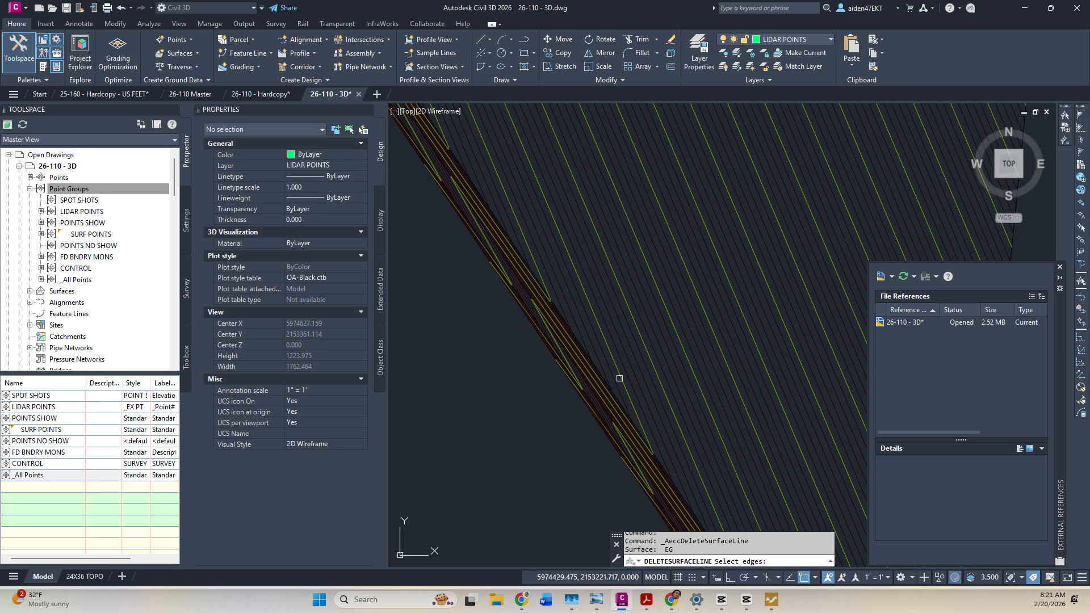
click(746, 352)
click(519, 305)
key(Return)
key(Escape)
key(Escape)
Pan back to the EG surface and start another Delete Line edit on it.
key(ctrl+a)
click(537, 232)
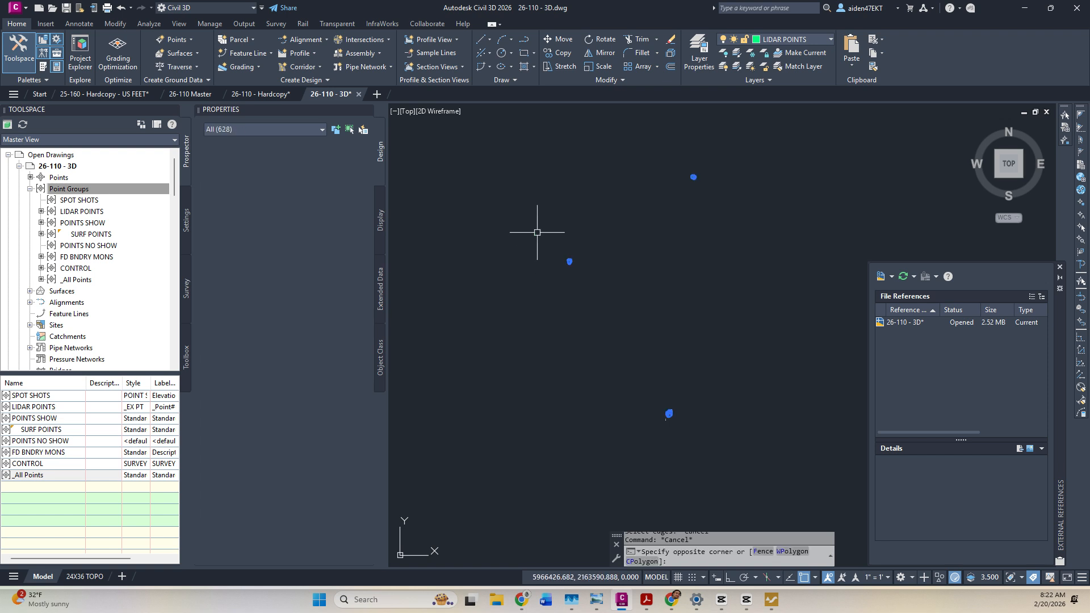
key(Escape)
scroll(558, 297, up, 5)
middle_drag(594, 298, 604, 210)
scroll(620, 493, up, 1)
middle_drag(620, 492, 612, 452)
middle_drag(601, 414, 605, 190)
scroll(600, 316, up, 3)
click(606, 308)
key(Escape)
click(489, 291)
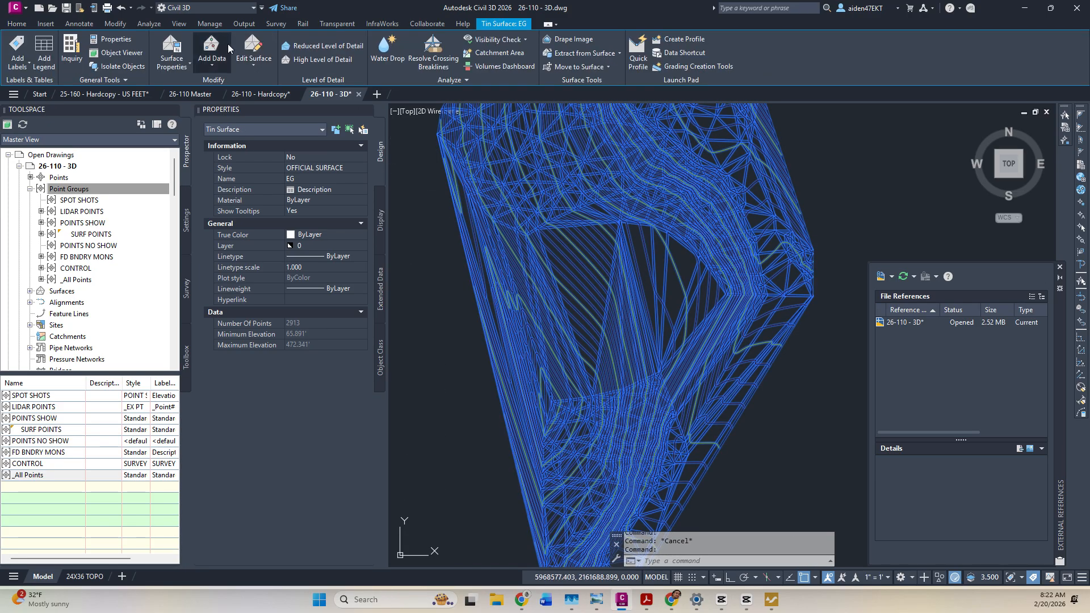
click(253, 63)
click(274, 110)
Window-select 3761 and then 3213 edges, then cancel the edge deletion.
click(684, 337)
click(537, 184)
click(610, 246)
click(567, 190)
key(Escape)
key(Escape)
key(Escape)
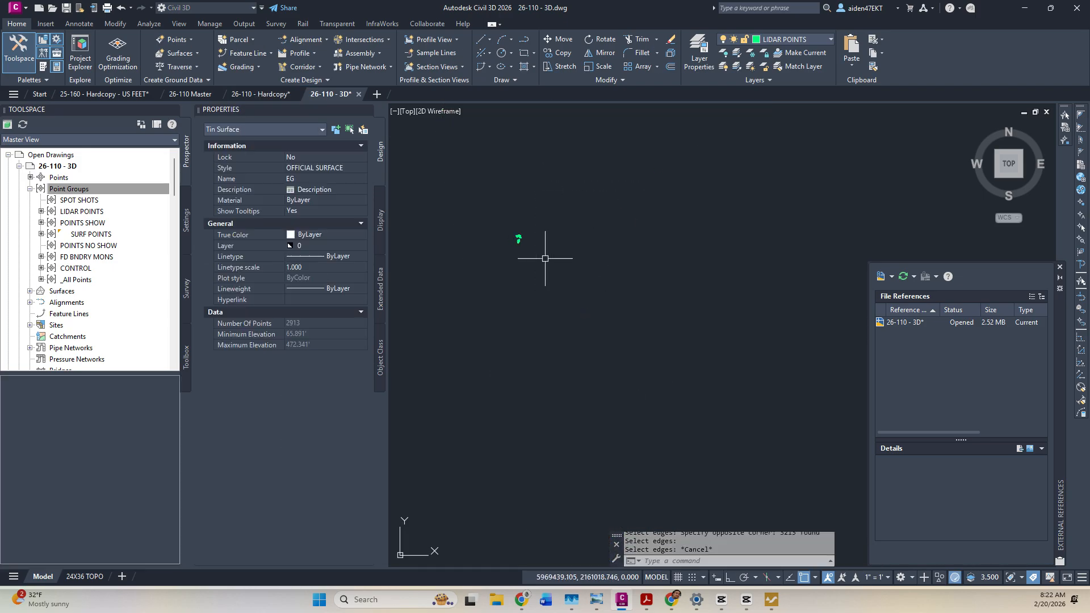
Erase the 627 and 536 stray outlying points and save the drawing.
scroll(518, 235, up, 8)
click(567, 267)
click(505, 197)
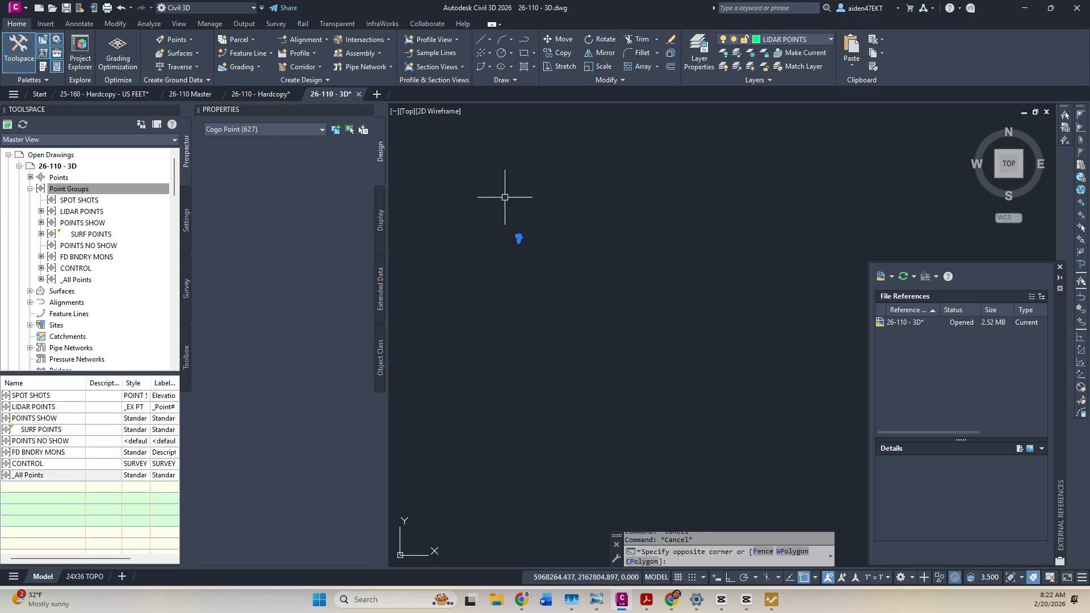
scroll(568, 237, down, 8)
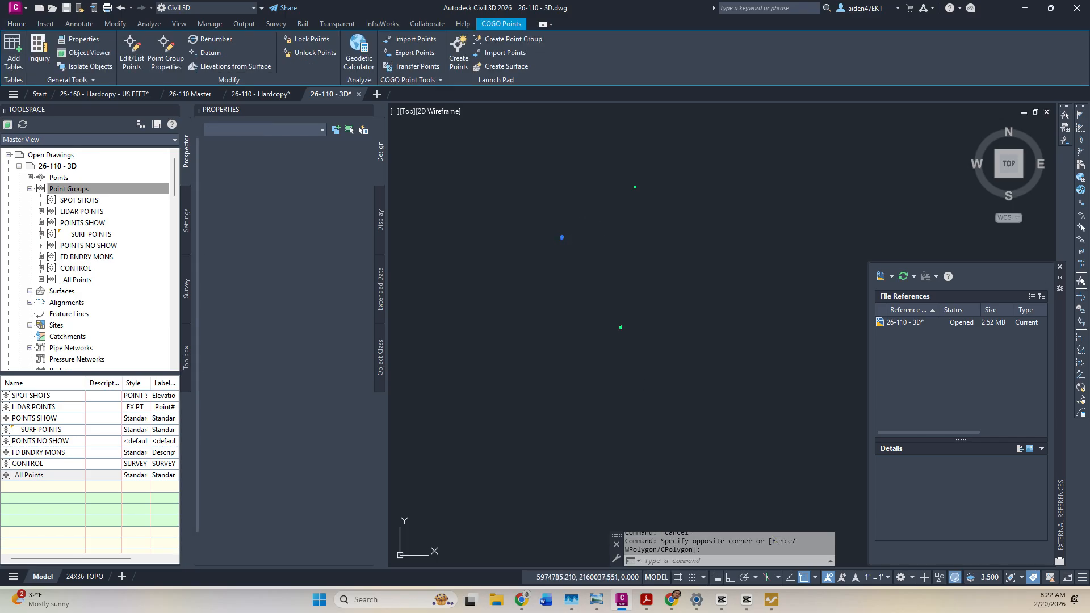
key(Delete)
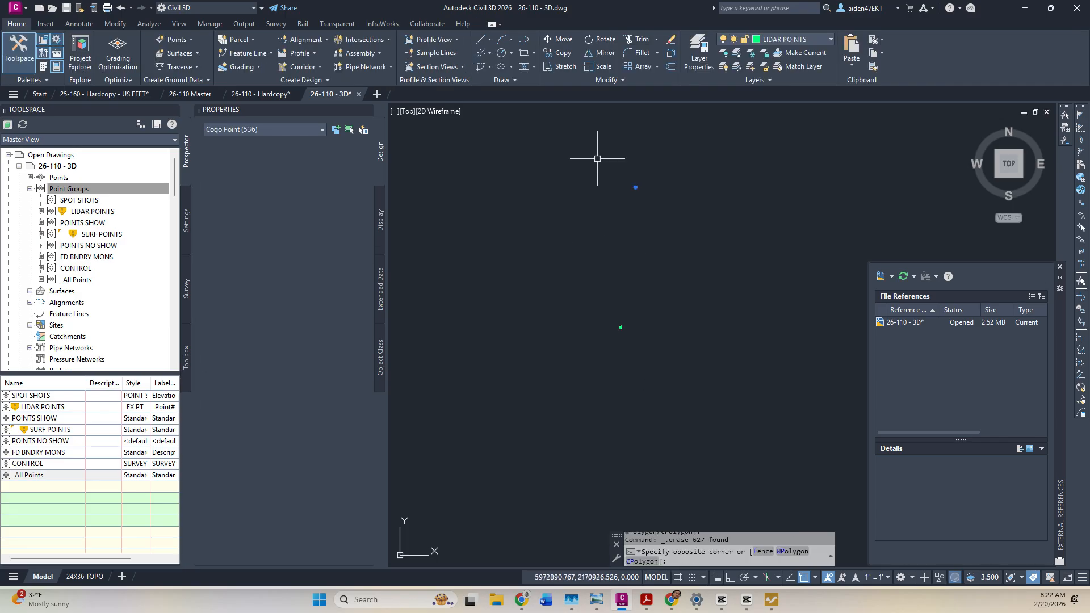
click(602, 183)
key(Delete)
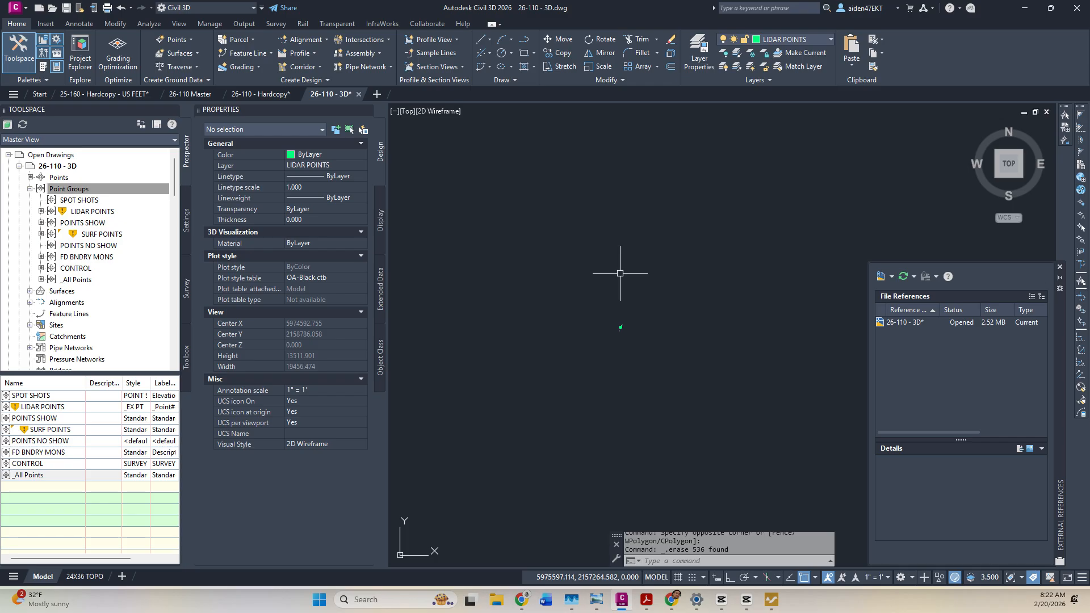
key(ctrl+s)
Update the out-of-date point groups and rebuild the EG surface.
right_click(85, 189)
click(133, 236)
click(30, 292)
click(41, 302)
right_click(75, 303)
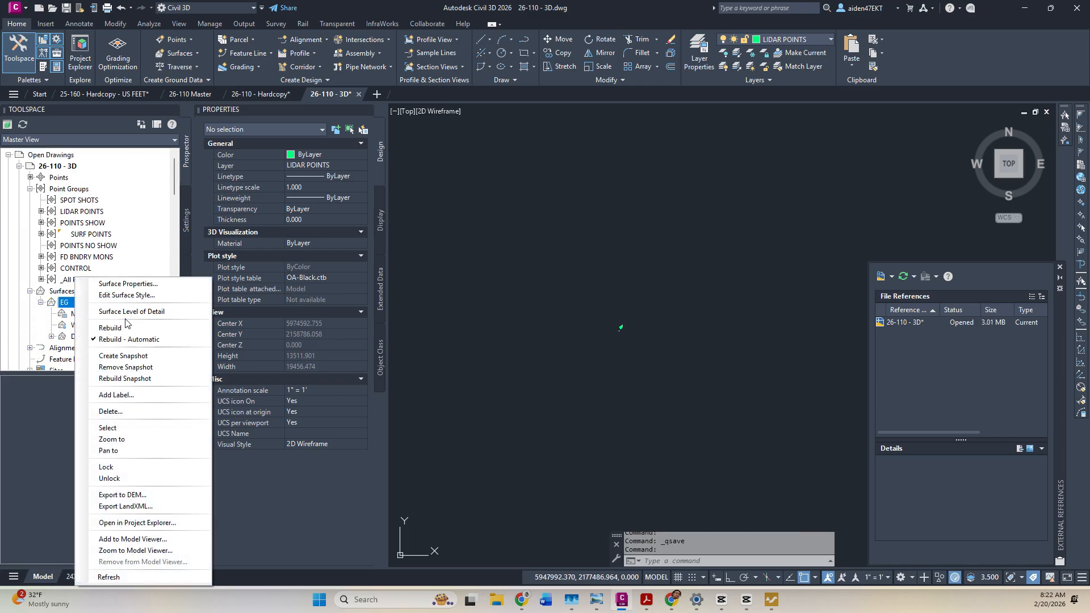
click(128, 329)
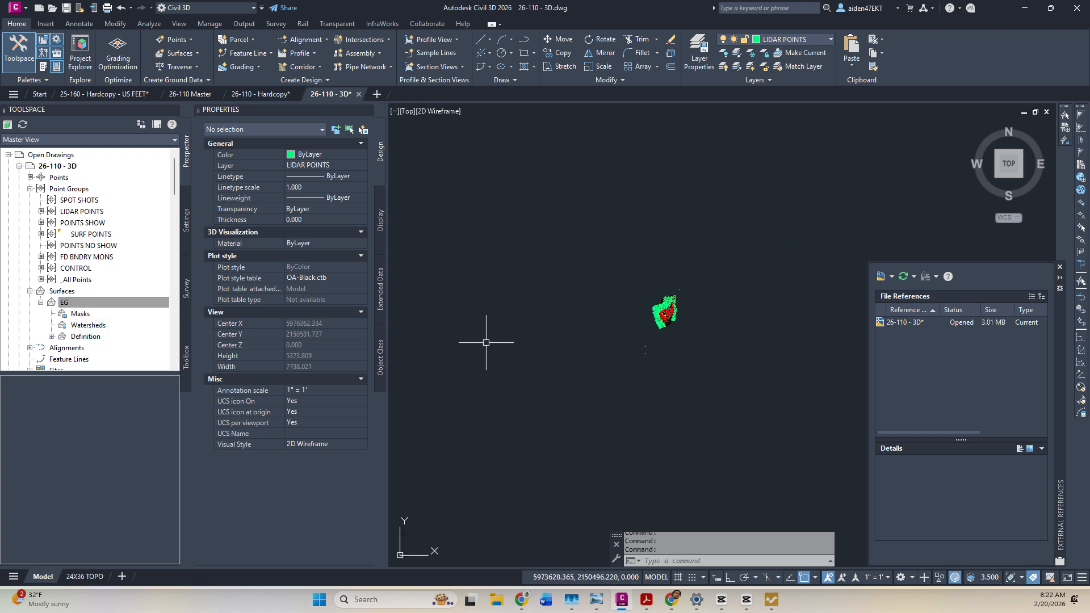
Start Delete Line on EG and select 11 stray boundary edges, edge 3323–3325 and others.
click(212, 54)
click(267, 111)
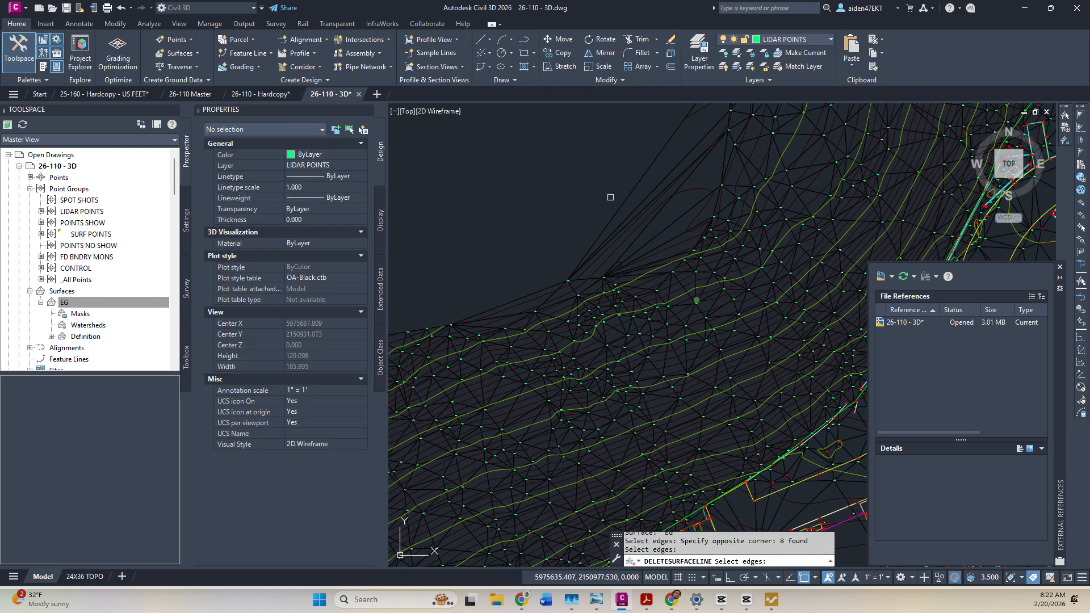
scroll(635, 227, up, 5)
click(656, 317)
click(562, 223)
scroll(598, 214, down, 5)
middle_drag(598, 214, 596, 370)
scroll(597, 372, up, 5)
click(617, 355)
click(580, 312)
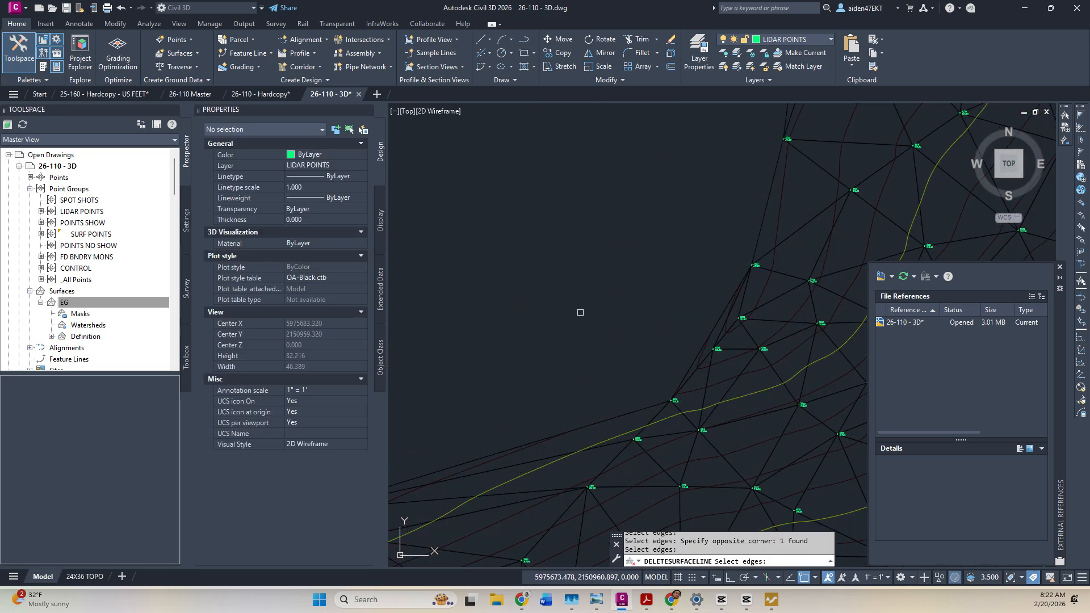
scroll(658, 327, up, 5)
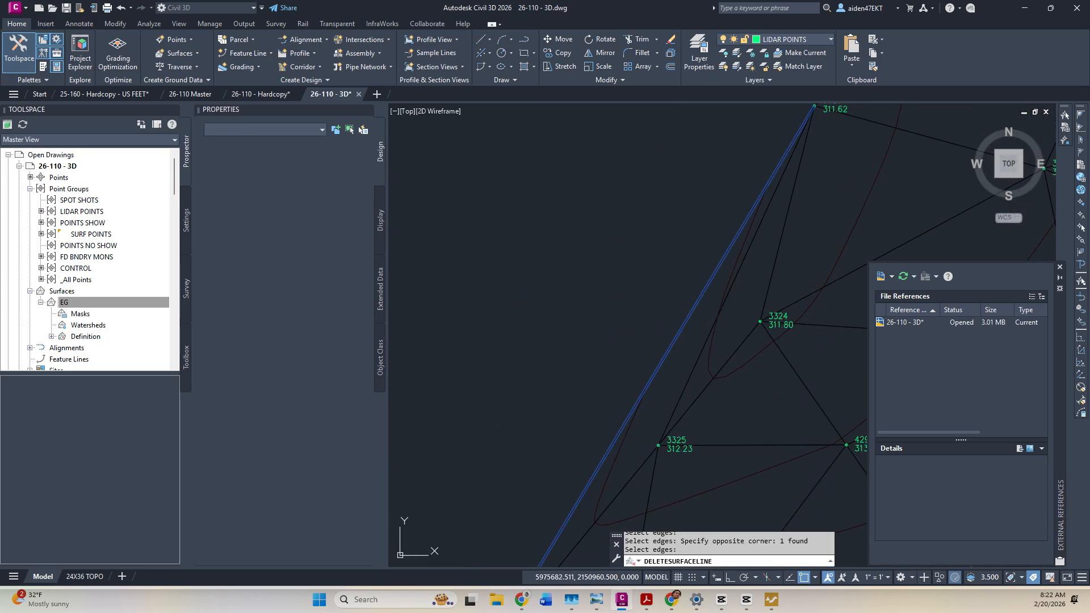
click(670, 350)
scroll(652, 341, down, 6)
middle_drag(622, 351, 747, 270)
scroll(742, 276, up, 4)
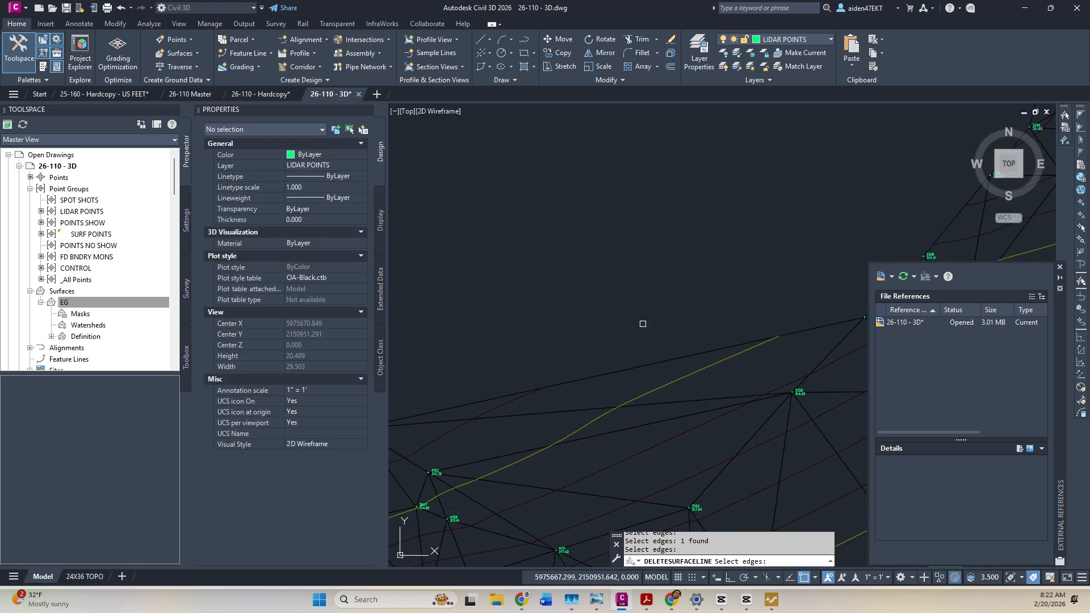
scroll(663, 327, down, 4)
middle_drag(642, 333, 874, 272)
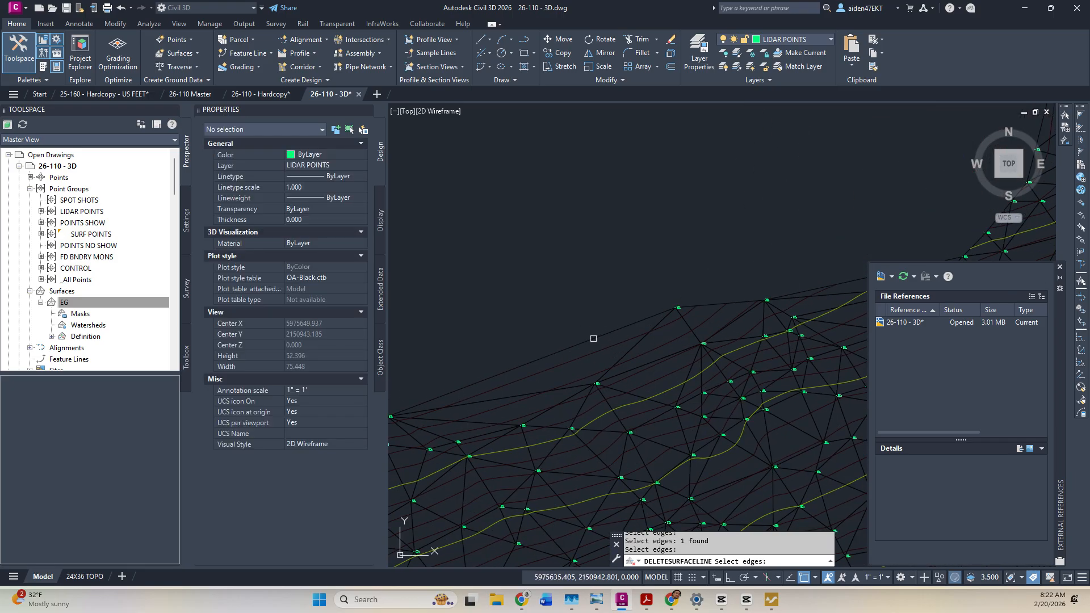
scroll(644, 309, down, 3)
scroll(627, 298, up, 5)
click(627, 300)
Add 15 spurious southeast boundary edges to the selection and delete the selected edges.
scroll(845, 249, down, 6)
scroll(658, 294, down, 4)
middle_drag(675, 443, 579, 284)
scroll(573, 287, up, 3)
scroll(585, 301, down, 2)
scroll(652, 356, down, 2)
scroll(747, 359, up, 5)
middle_drag(738, 363, 401, 374)
scroll(401, 375, down, 2)
middle_drag(568, 385, 621, 437)
scroll(659, 428, down, 4)
click(683, 434)
click(642, 402)
key(Return)
Pick four more stray boundary edges for deletion.
scroll(695, 391, up, 2)
scroll(724, 368, up, 6)
scroll(721, 369, down, 6)
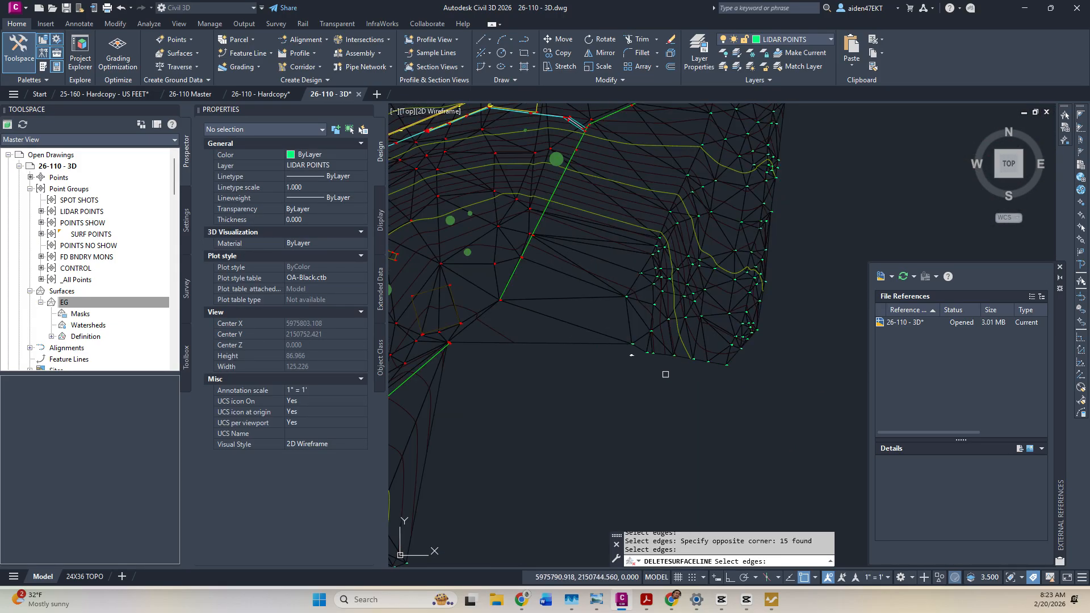
scroll(639, 414, up, 4)
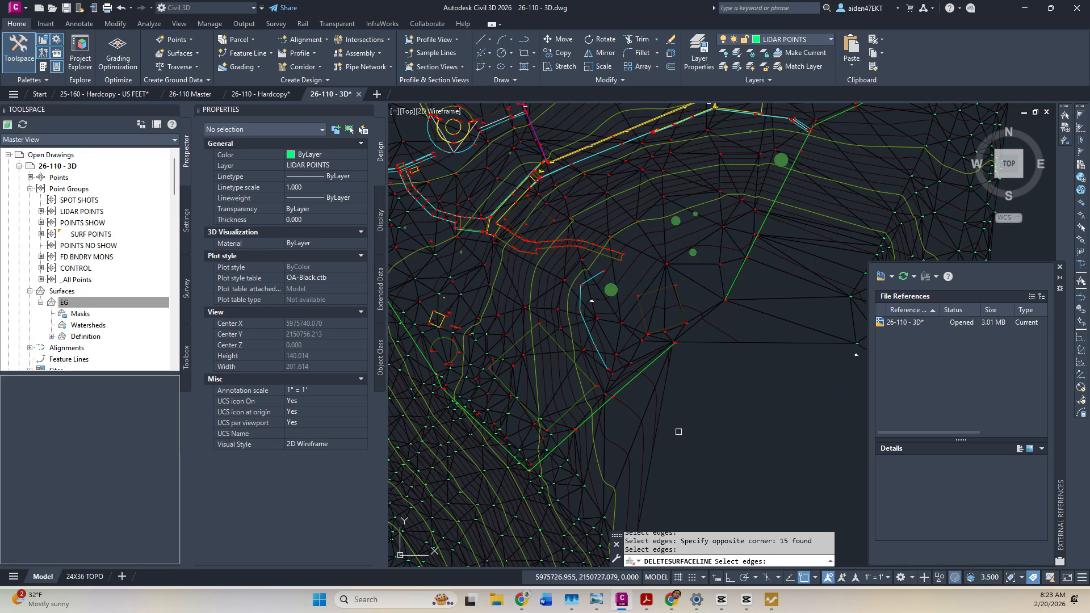
mouse_move(655, 446)
mouse_down()
mouse_move(596, 346)
mouse_move(649, 426)
mouse_up()
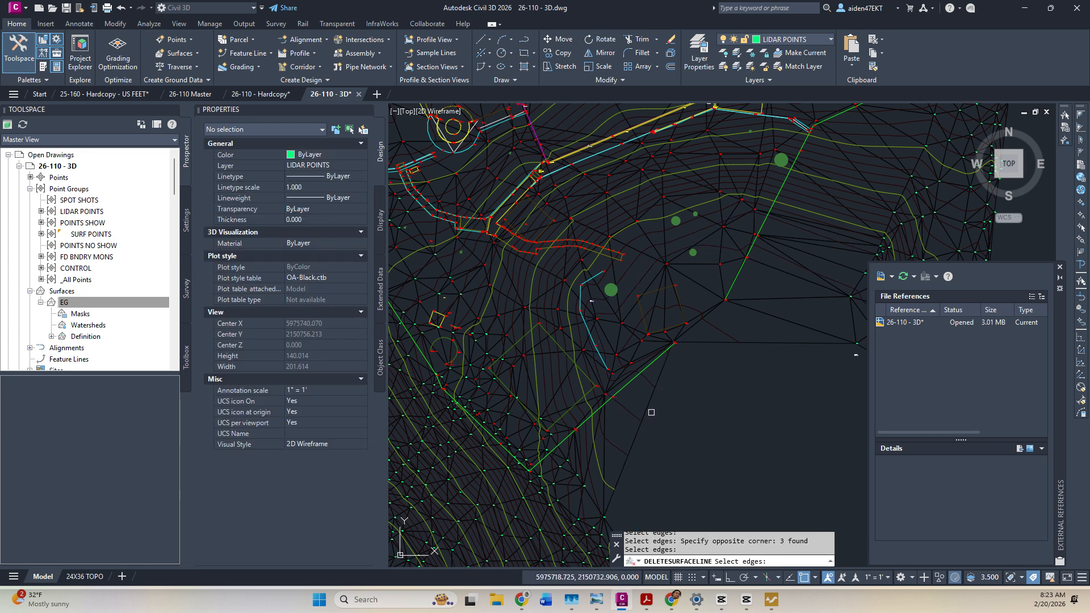
click(648, 411)
scroll(642, 425, down, 2)
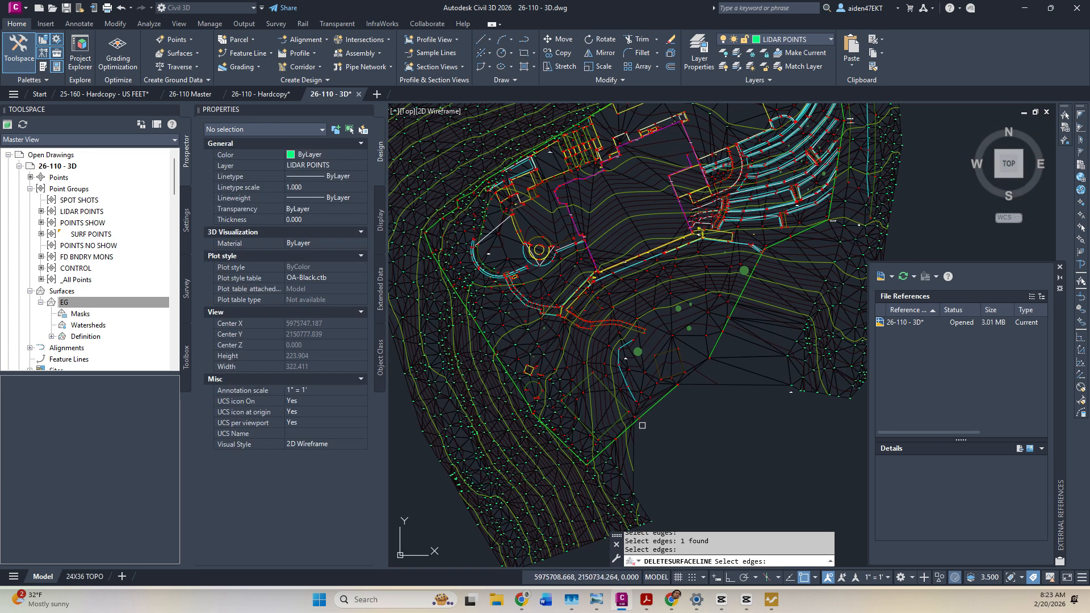
scroll(719, 391, up, 4)
scroll(663, 384, down, 4)
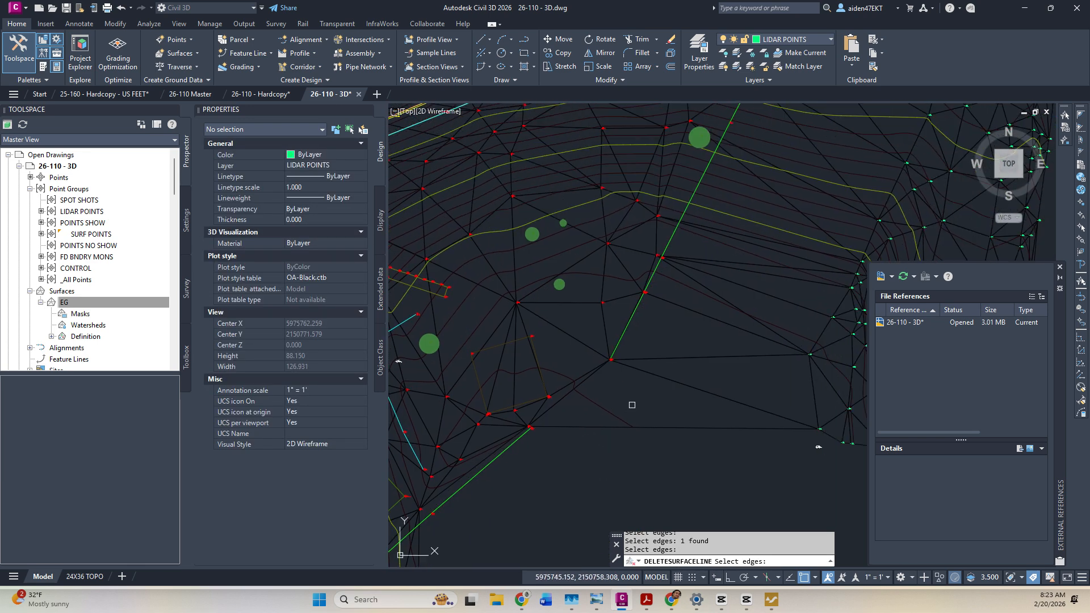
scroll(689, 393, up, 4)
scroll(653, 417, down, 4)
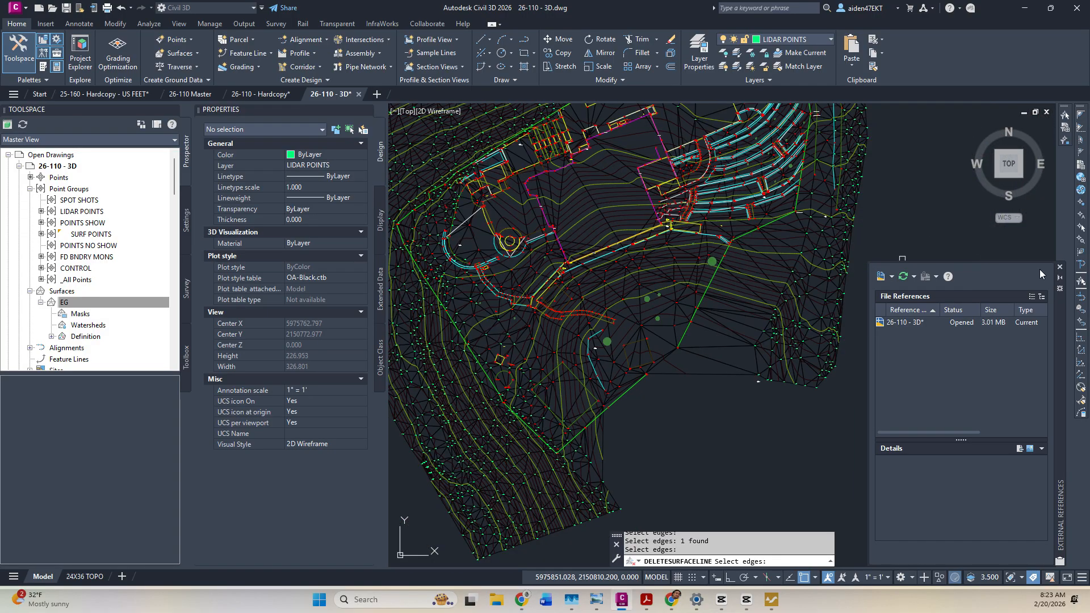
Close the File References palette and bring the stairs area into view.
click(1059, 267)
middle_drag(688, 224, 700, 295)
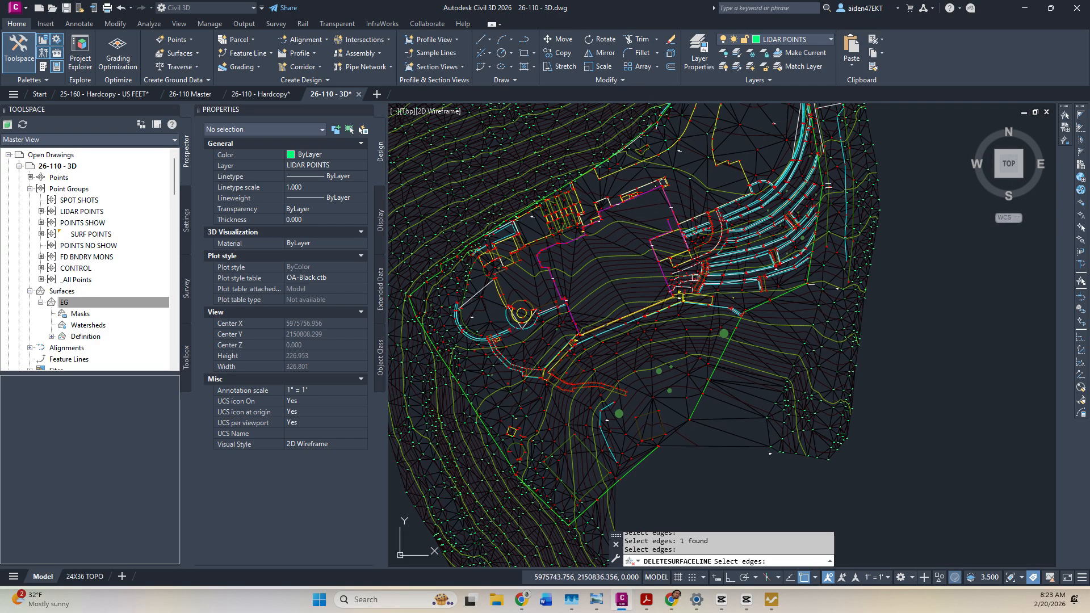
middle_drag(565, 286, 698, 358)
scroll(716, 250, up, 6)
middle_drag(536, 340, 807, 227)
middle_drag(560, 375, 690, 323)
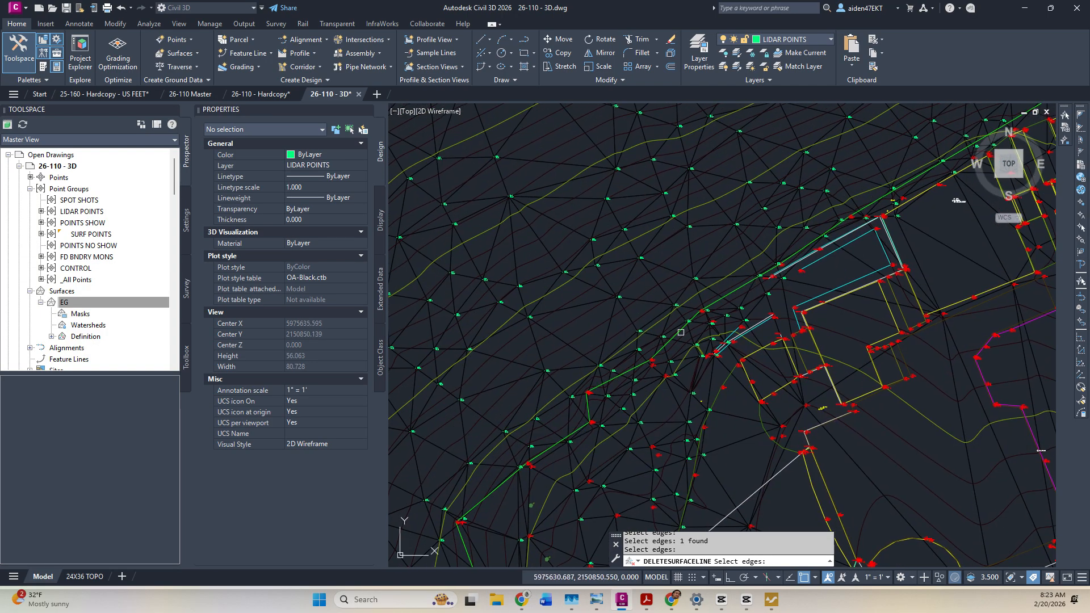
scroll(625, 399, up, 4)
scroll(590, 374, down, 3)
middle_drag(718, 275, 529, 429)
scroll(725, 297, up, 4)
Cancel the edge-deletion command and pan along the green line to the cyan breaklines.
key(Escape)
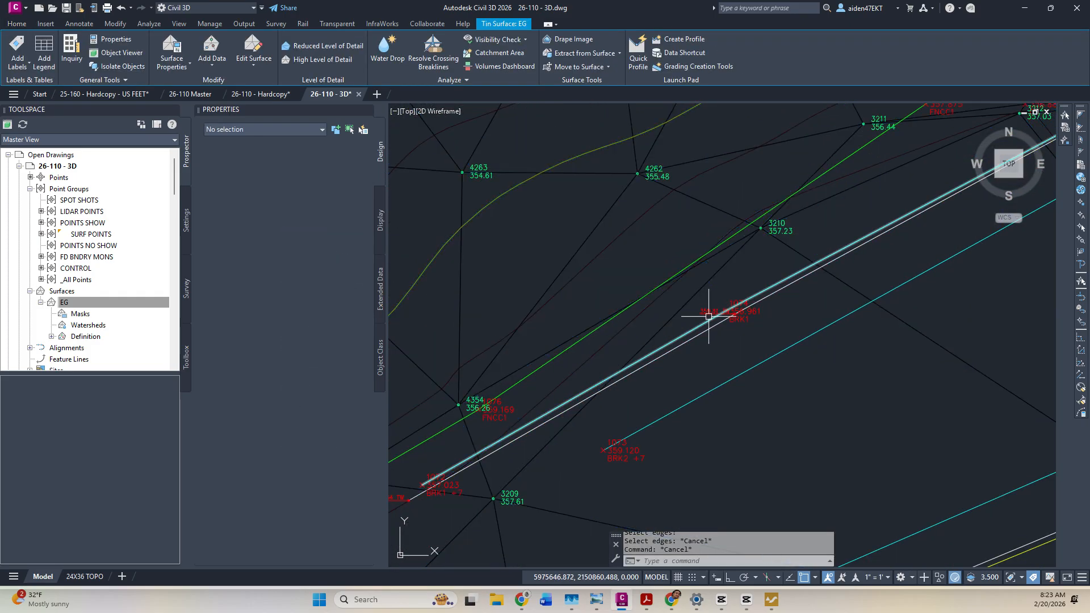
scroll(705, 311, down, 5)
key(Escape)
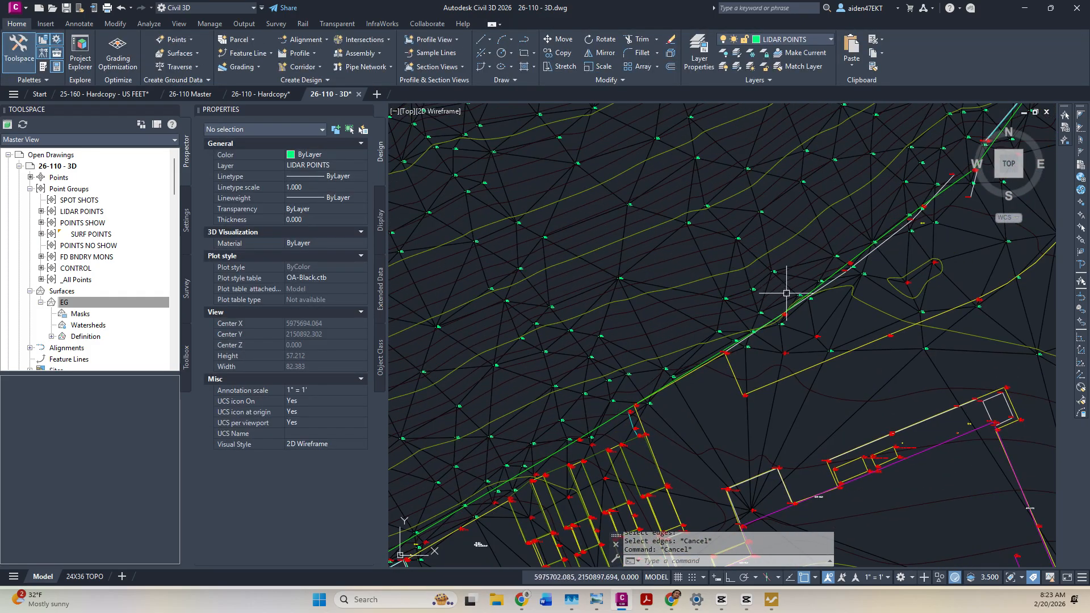
scroll(720, 348, up, 5)
scroll(839, 282, down, 4)
scroll(615, 420, up, 1)
mouse_move(790, 276)
middle_down()
mouse_move(642, 438)
mouse_move(665, 456)
middle_up()
middle_drag(777, 259, 643, 470)
middle_drag(794, 235, 663, 490)
scroll(819, 276, up, 6)
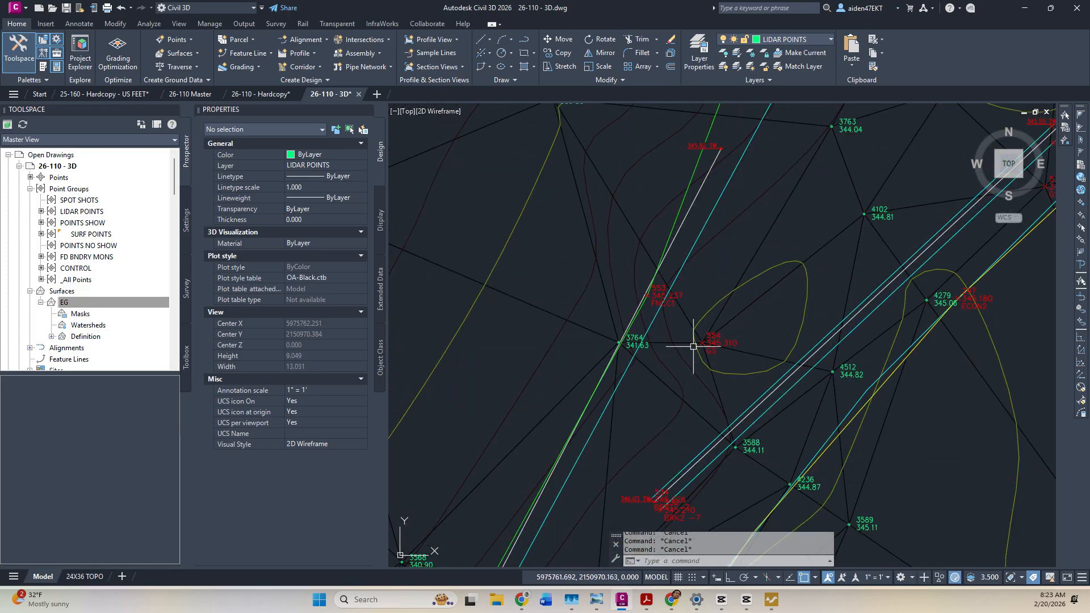
scroll(646, 349, up, 2)
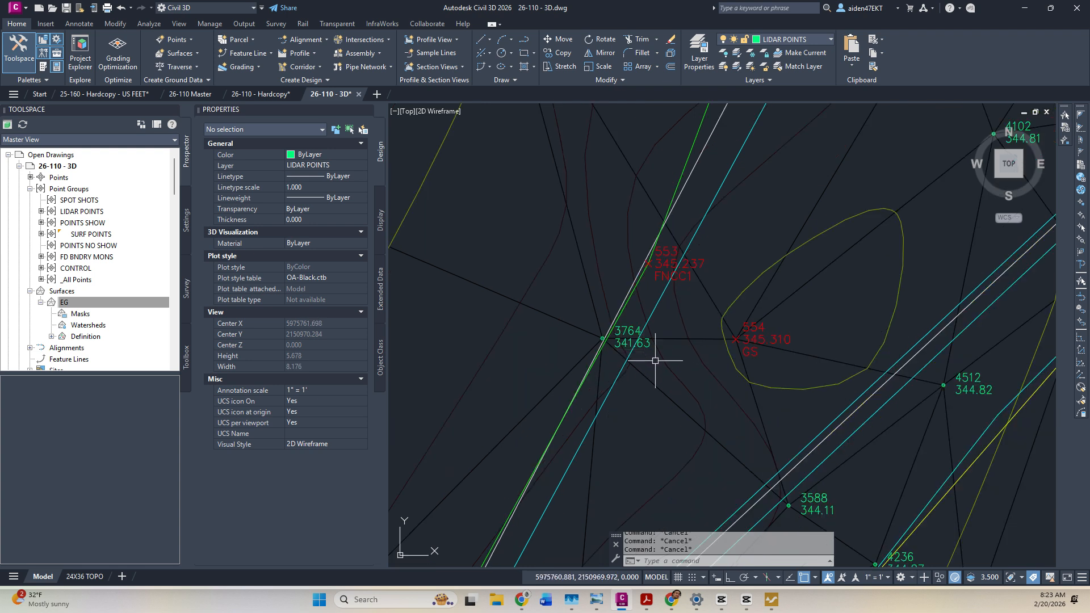
Select a cyan breakline and use Select Similar to grab all 48 BREAKLINES polylines.
click(656, 312)
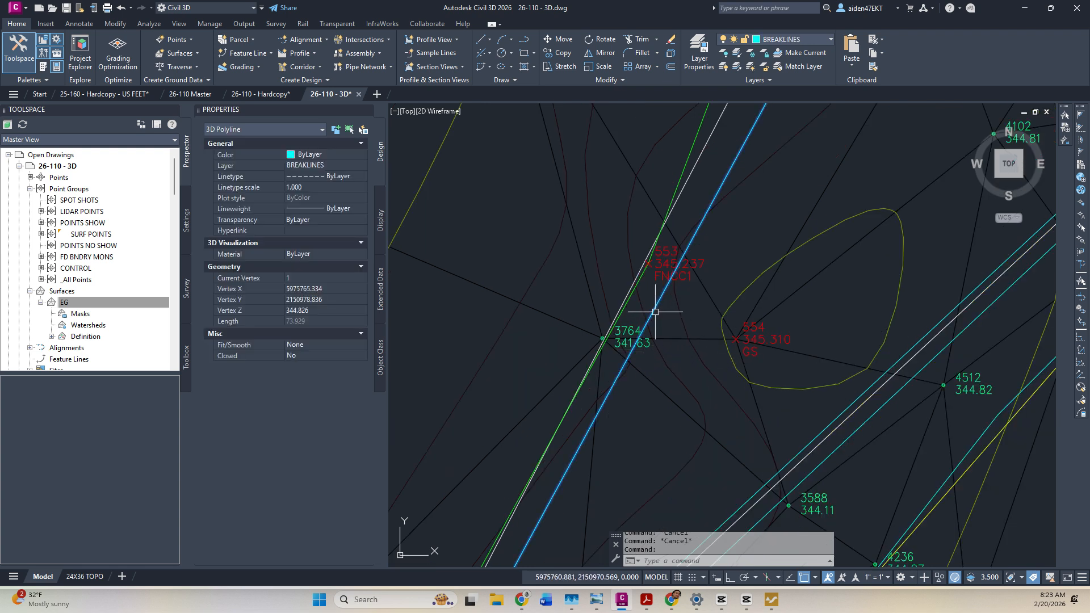
scroll(657, 305, down, 8)
key(Escape)
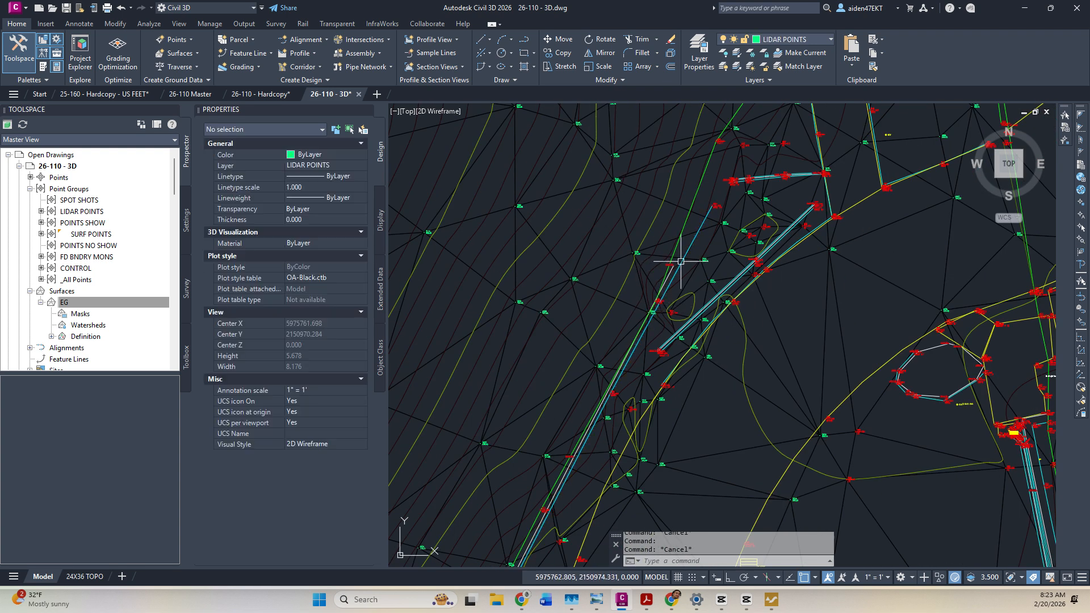
scroll(682, 256, up, 6)
click(636, 310)
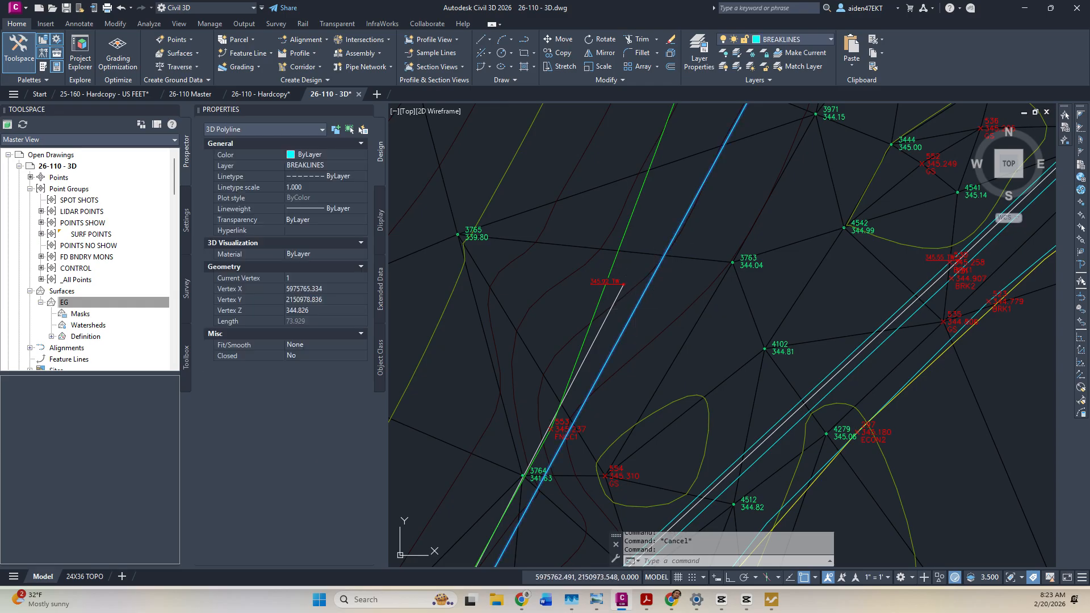
right_click(637, 310)
click(672, 539)
scroll(684, 249, down, 6)
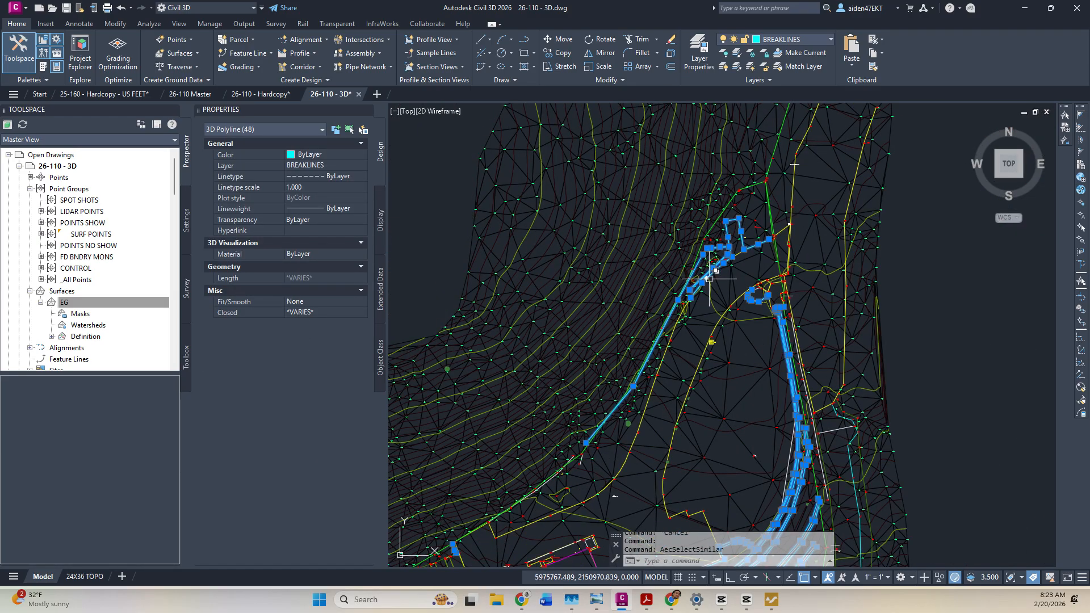
scroll(664, 372, down, 2)
click(80, 302)
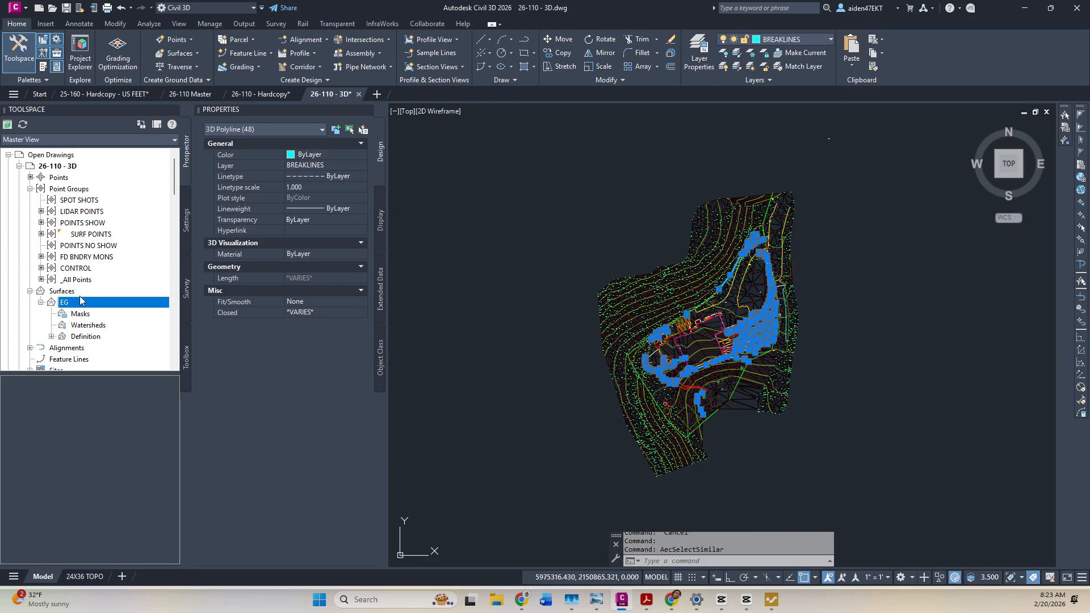
Add the selected polylines to EG's Breaklines as a Standard set described BREAKS.
click(51, 337)
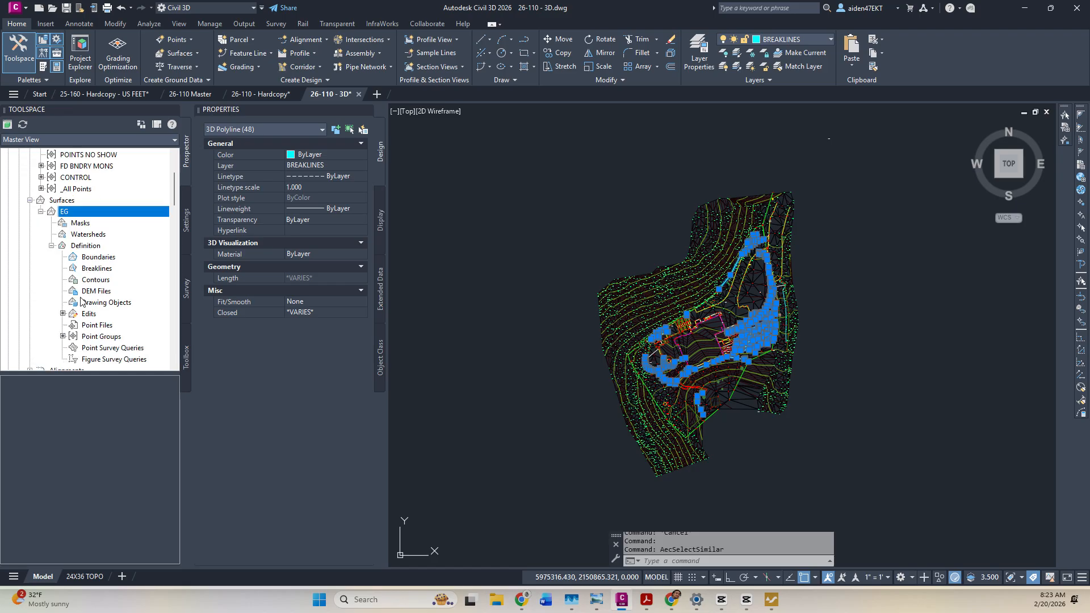
right_click(97, 268)
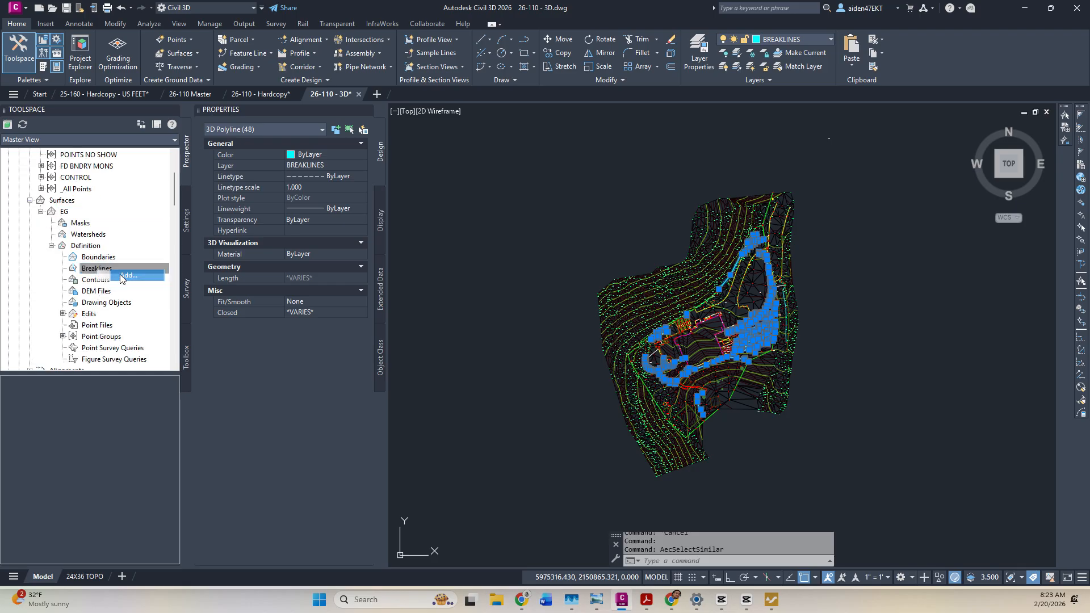
click(119, 273)
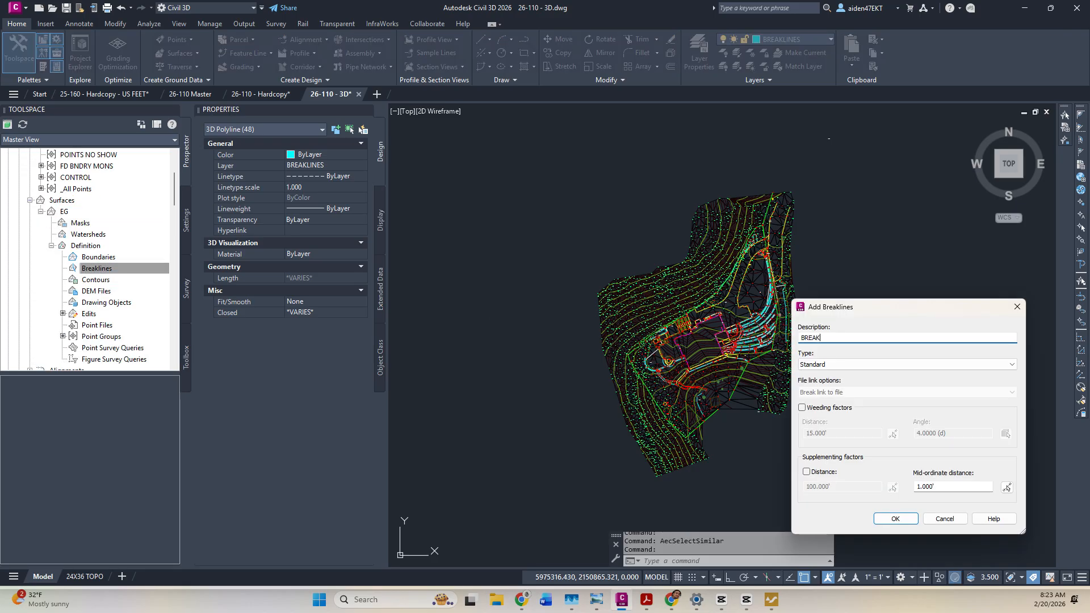
key(Return)
Expand EG's breaklines to confirm the BREAKS set and review the surface.
scroll(799, 263, up, 5)
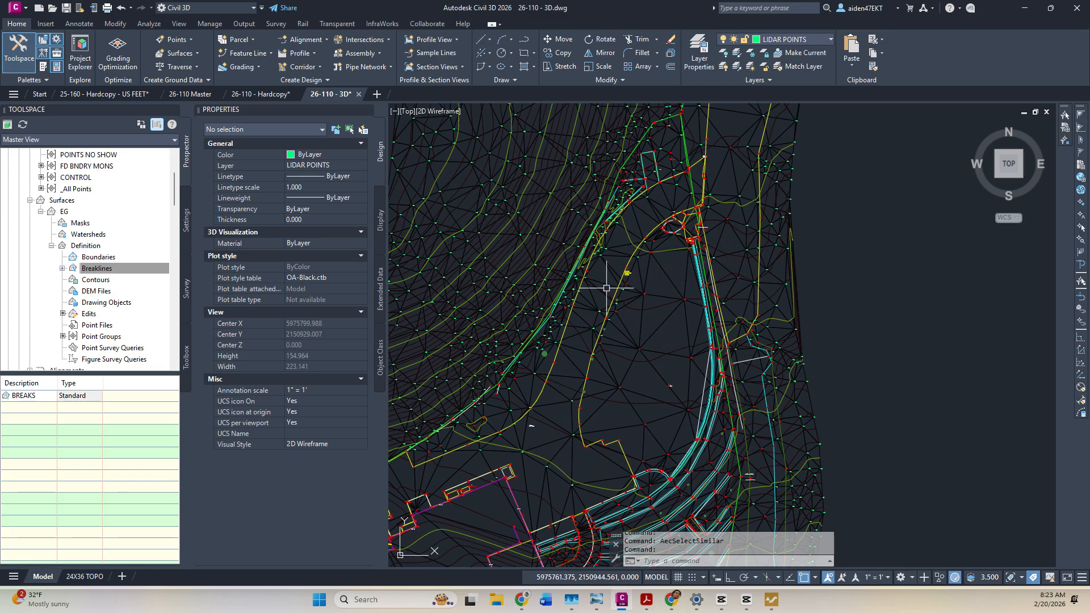
scroll(587, 272, up, 5)
click(78, 269)
click(62, 268)
middle_drag(564, 171, 597, 322)
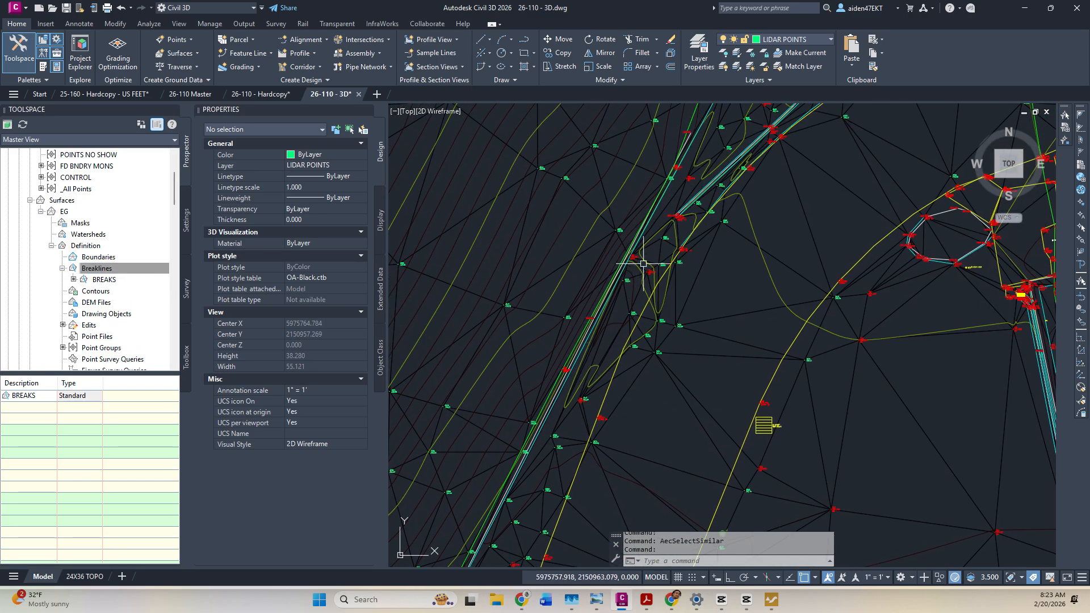
scroll(643, 263, up, 6)
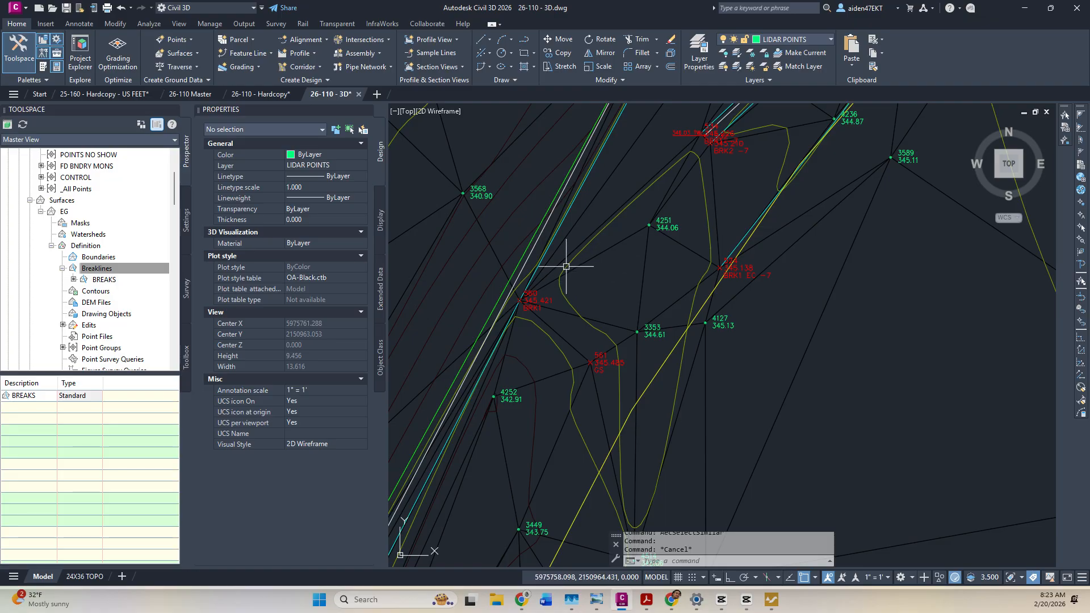
middle_drag(566, 266, 599, 344)
middle_drag(689, 377, 709, 284)
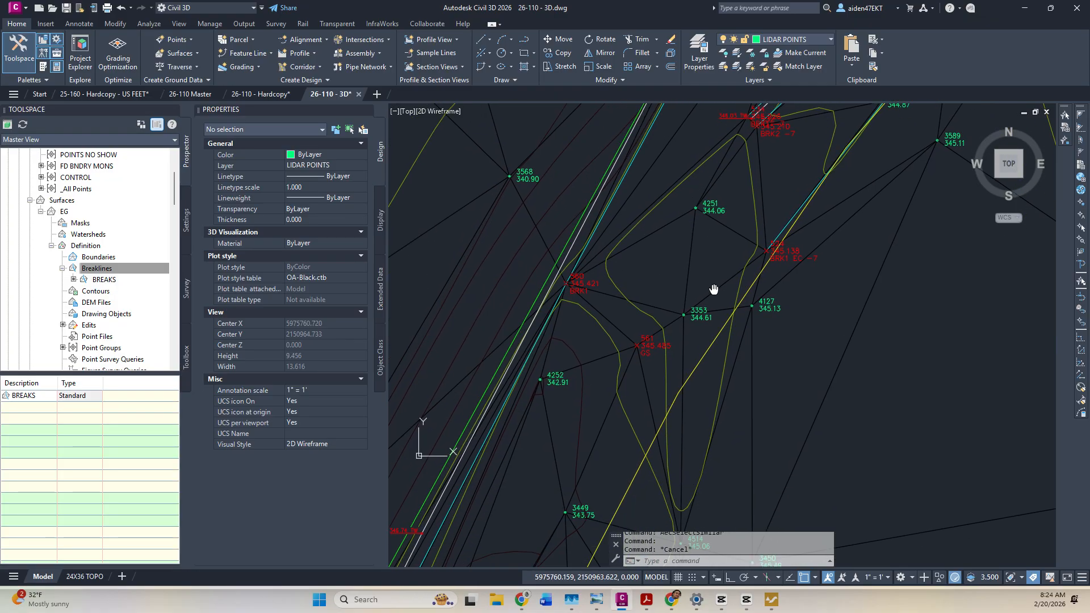
scroll(691, 329, up, 2)
scroll(693, 327, down, 4)
middle_drag(715, 223, 691, 342)
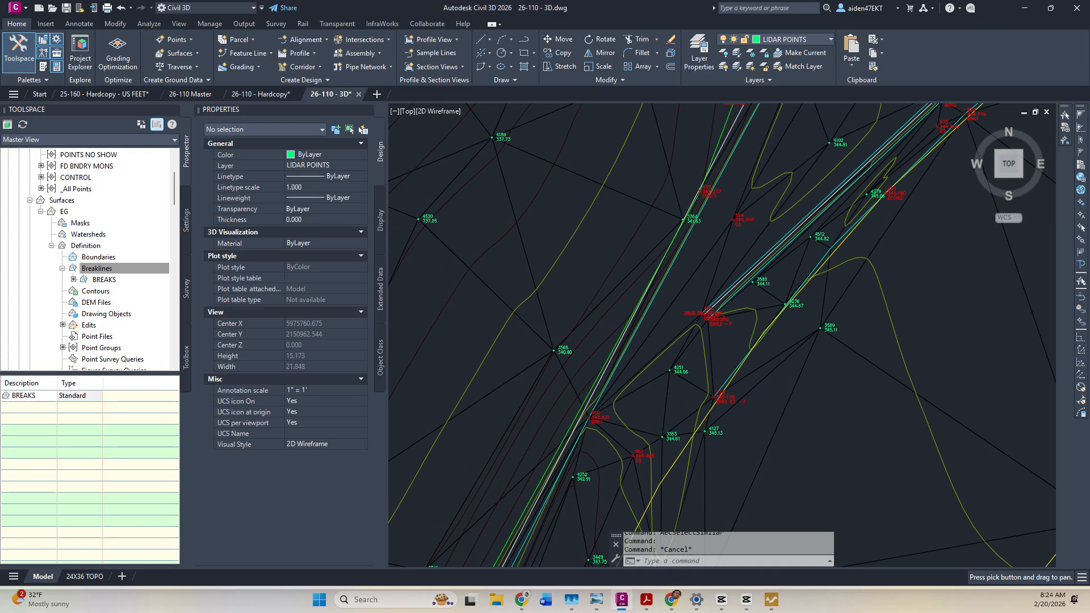
middle_drag(743, 221, 674, 421)
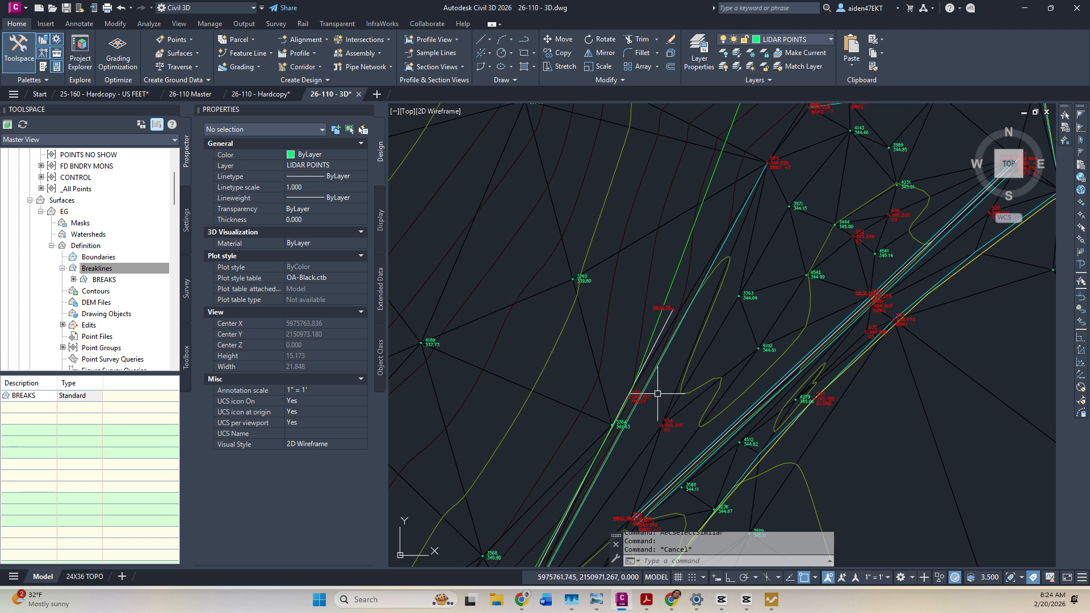
scroll(642, 410, up, 4)
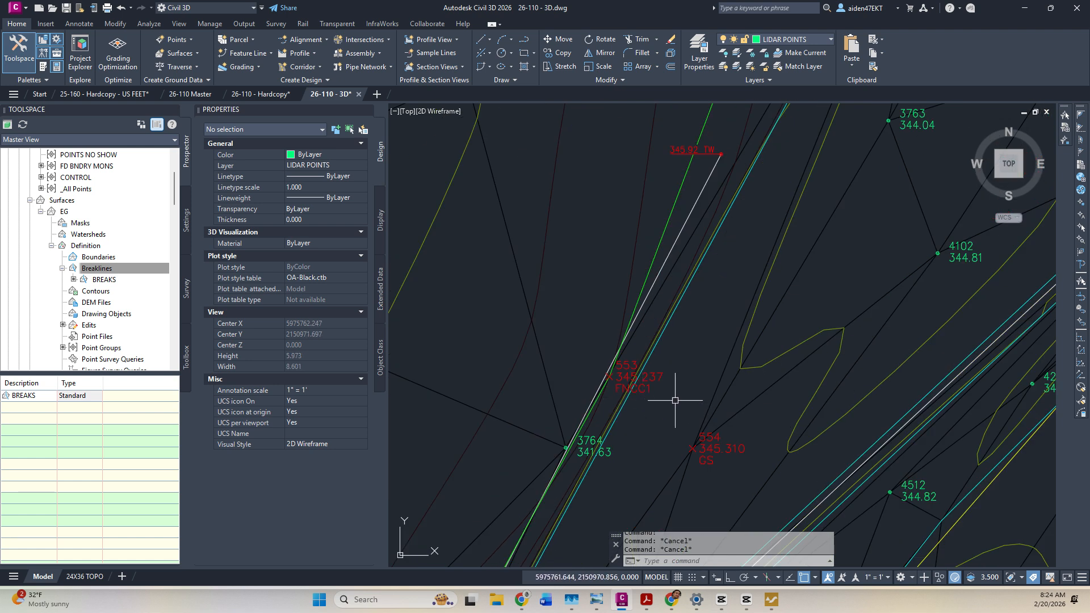
scroll(675, 400, down, 4)
middle_drag(649, 430, 715, 335)
scroll(714, 336, up, 4)
scroll(714, 335, down, 4)
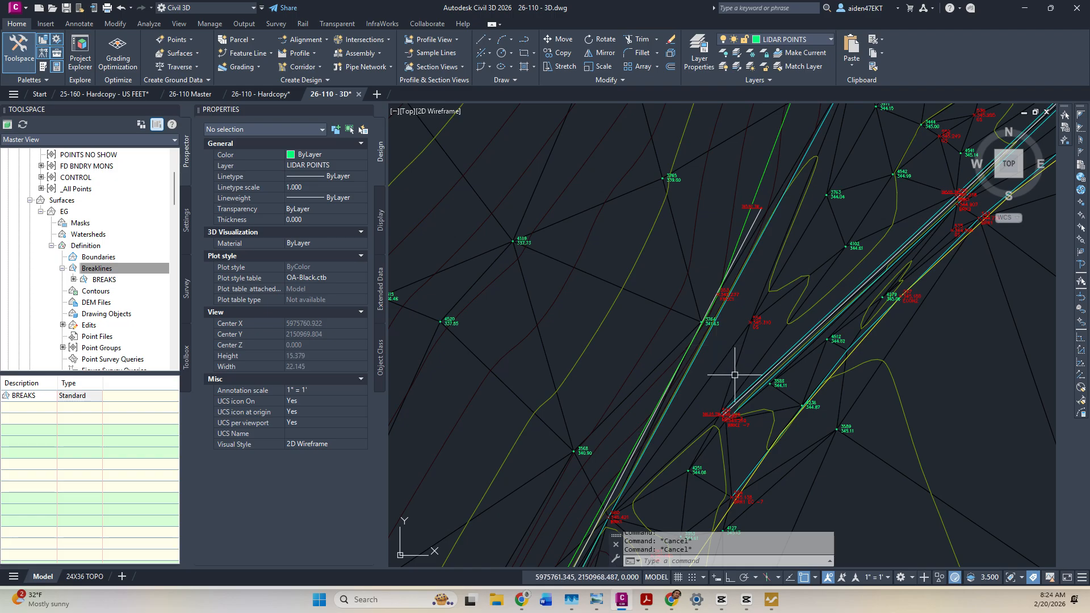
middle_drag(734, 374, 770, 292)
scroll(744, 400, up, 4)
middle_drag(742, 409, 771, 305)
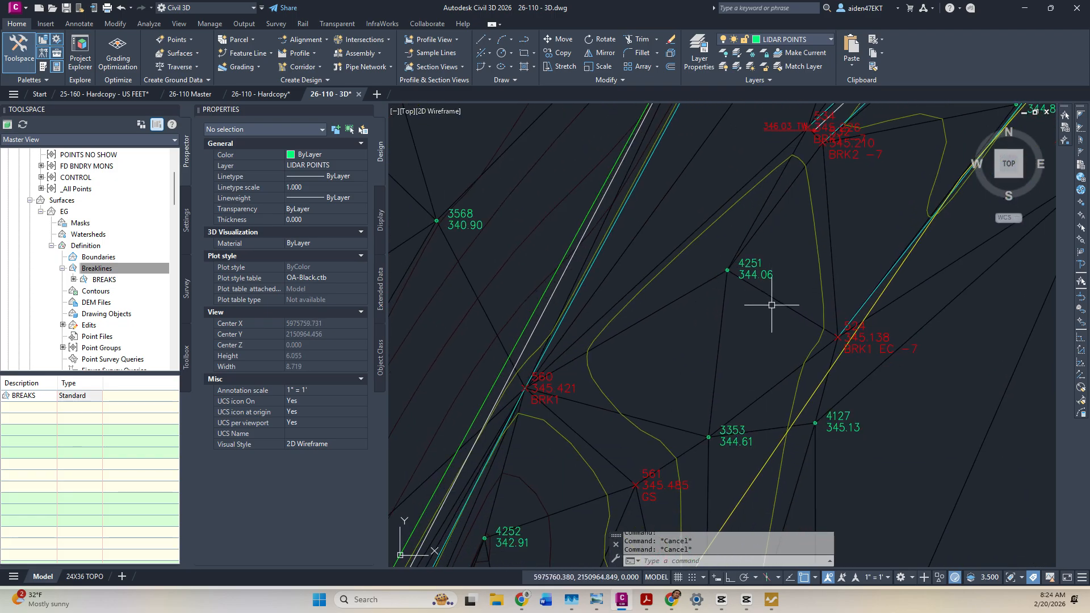
click(764, 274)
key(Delete)
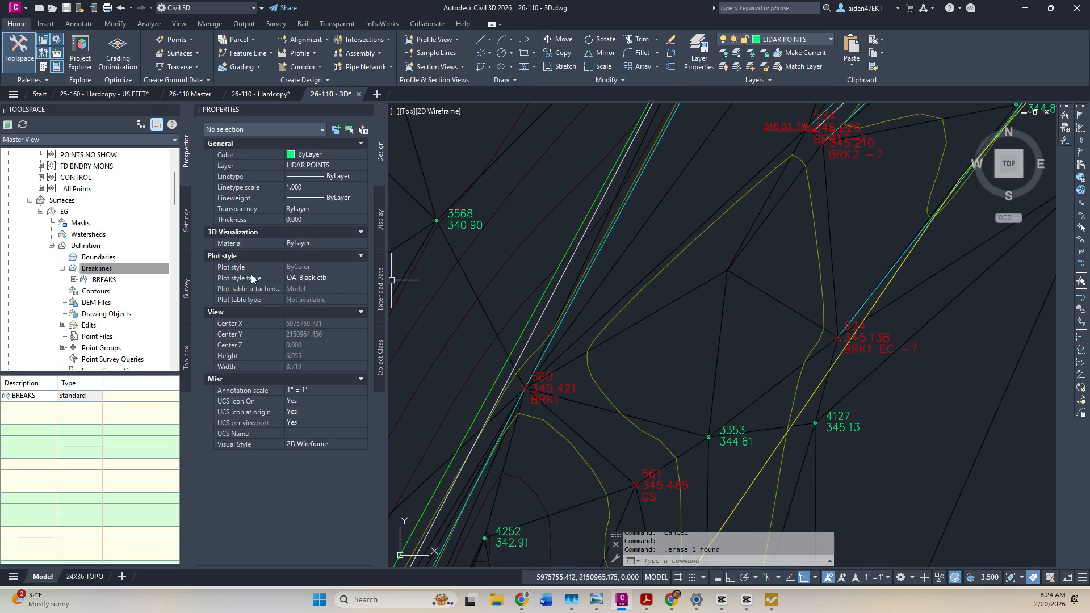
scroll(91, 256, up, 3)
right_click(84, 190)
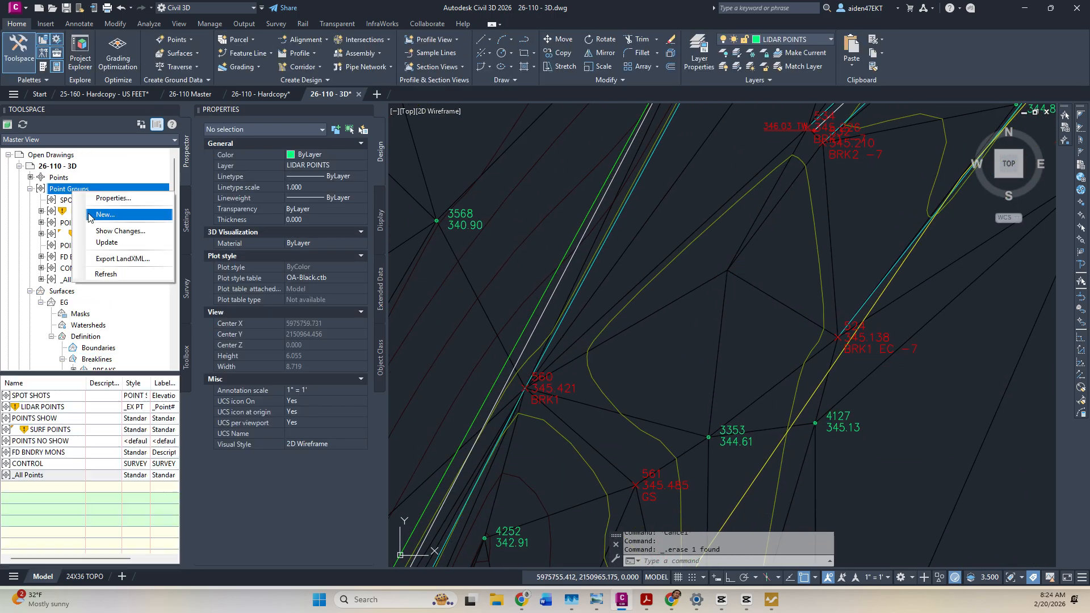
click(108, 242)
click(570, 348)
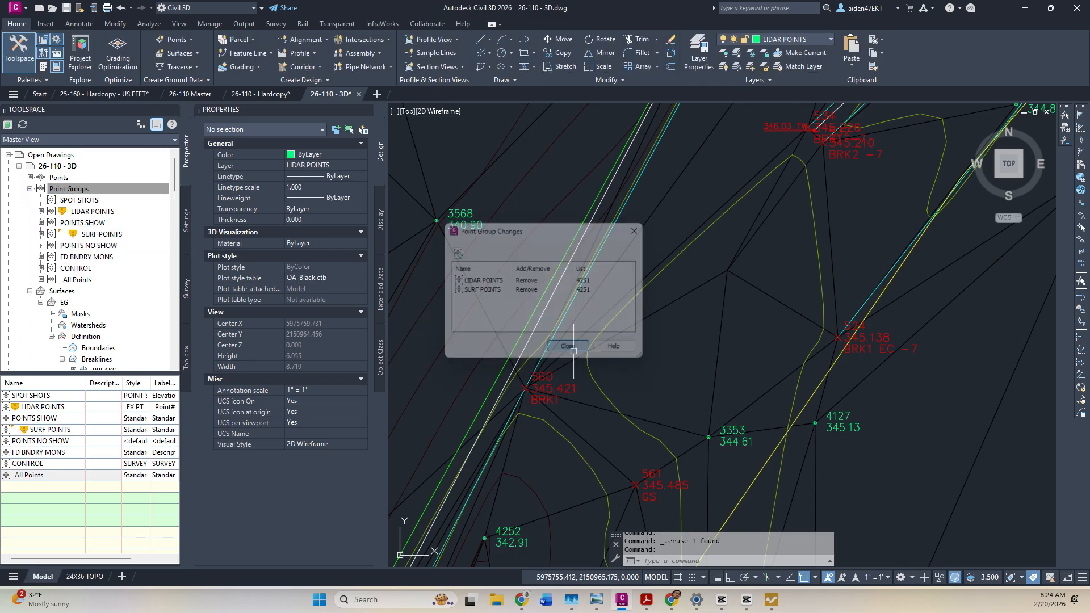
right_click(94, 212)
click(148, 293)
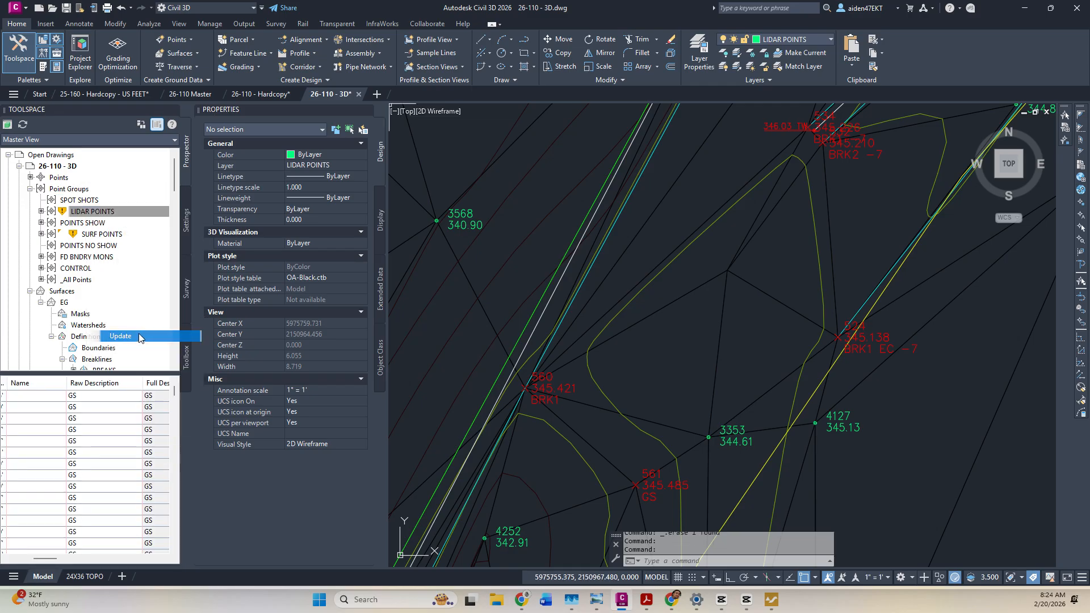
right_click(114, 232)
click(142, 357)
scroll(688, 311, up, 5)
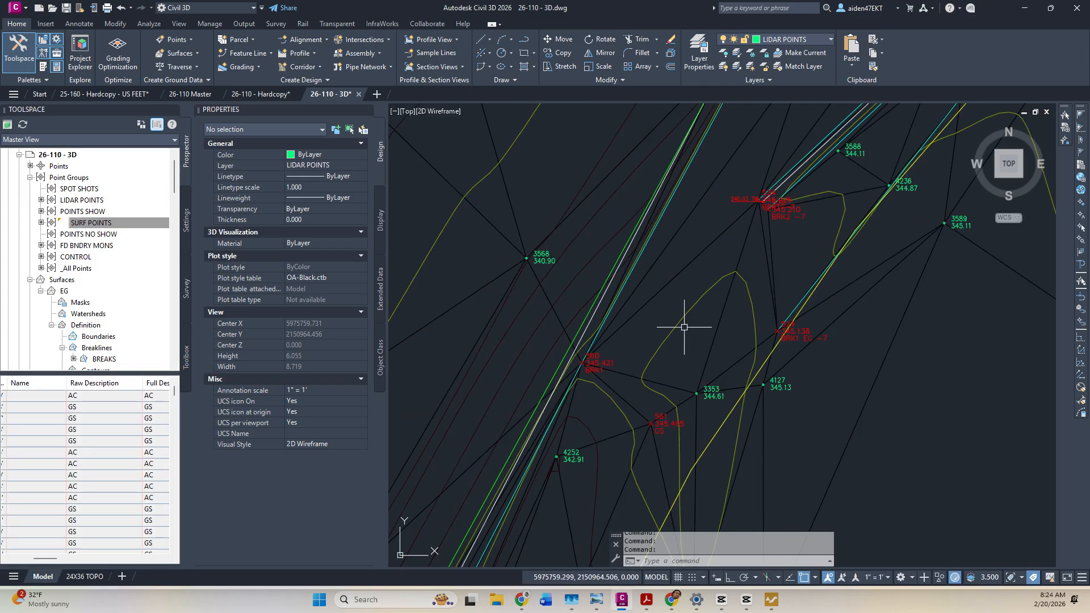
click(700, 269)
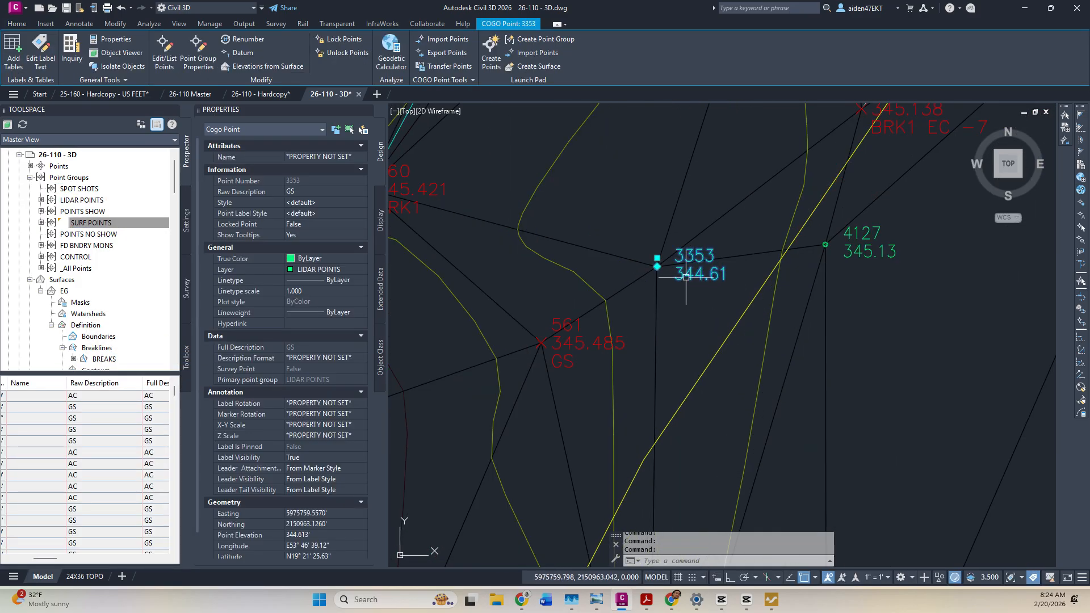
key(Delete)
click(869, 258)
key(Delete)
scroll(799, 257, down, 5)
right_click(117, 225)
click(74, 177)
right_click(79, 177)
click(116, 217)
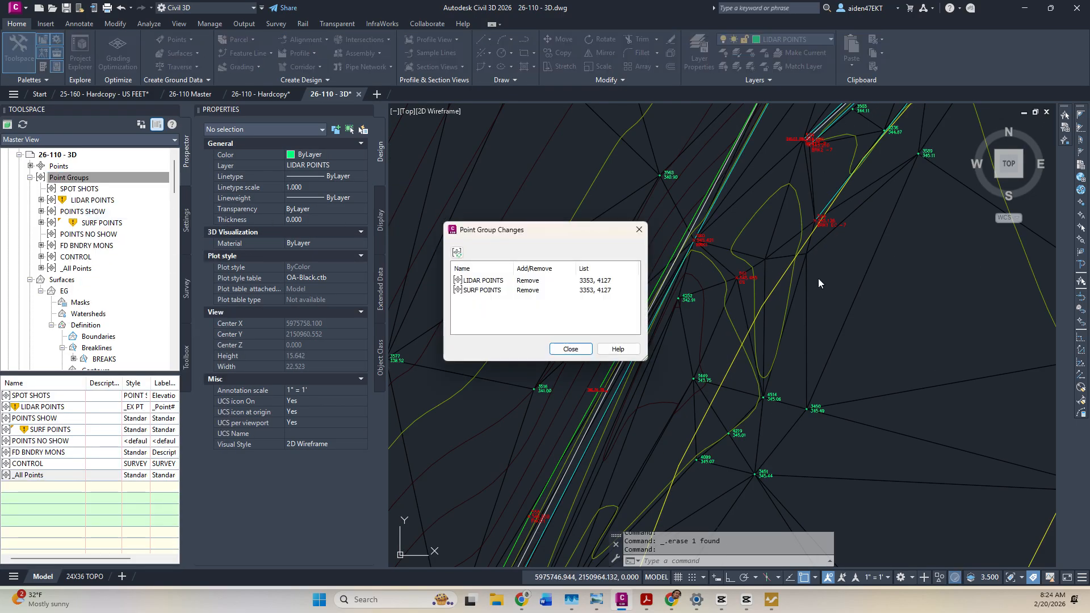
click(570, 348)
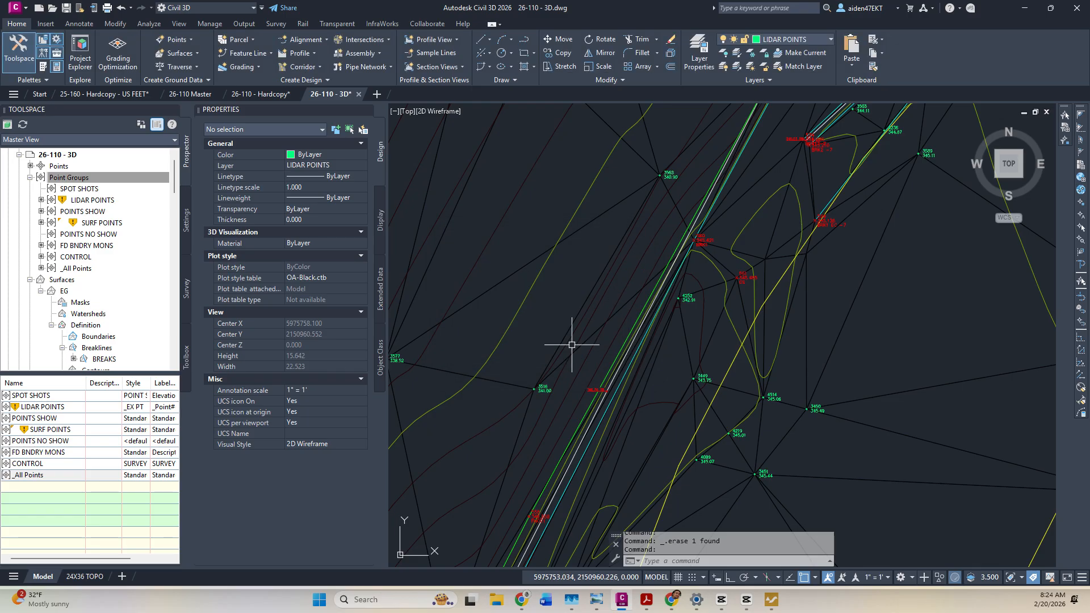
right_click(95, 222)
click(145, 347)
right_click(85, 186)
right_click(82, 177)
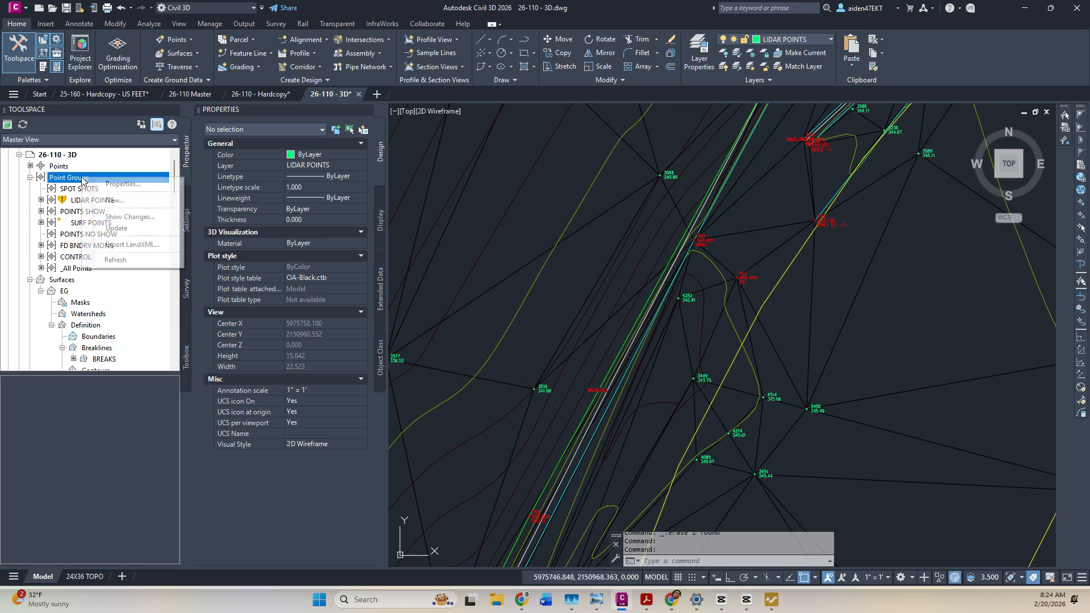
click(116, 228)
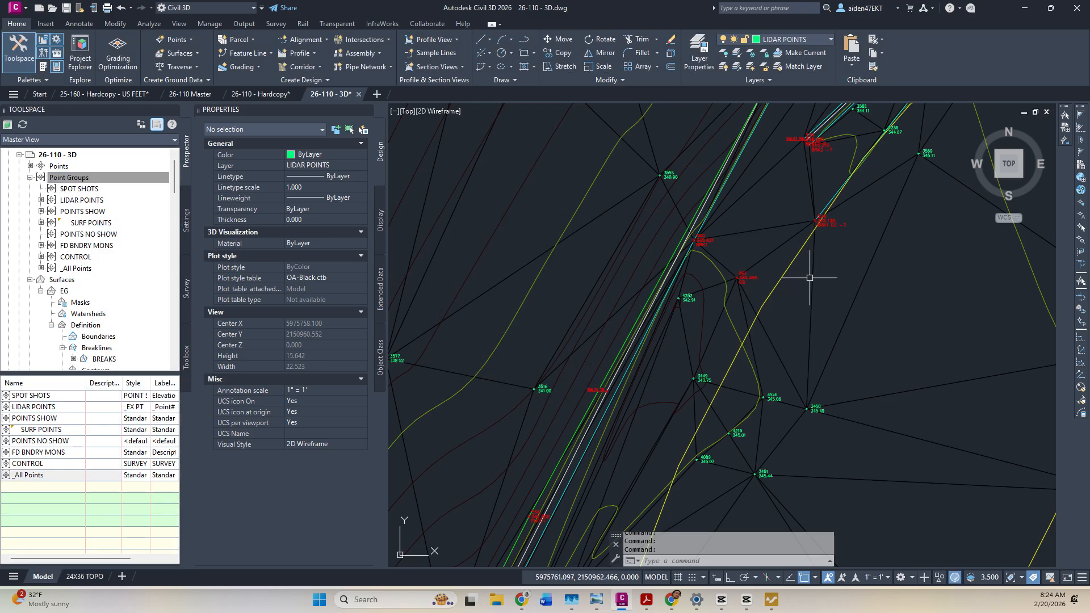
Try Select Similar from one ECON polyline, then clear the 29-polyline selection.
key(Escape)
scroll(761, 277, down, 6)
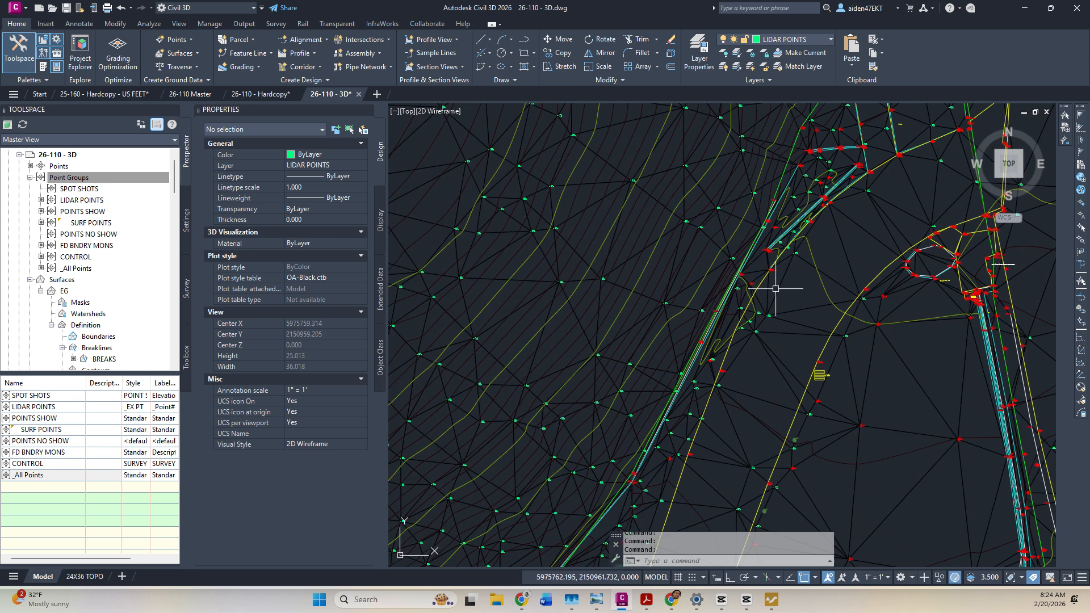
scroll(785, 257, up, 5)
click(684, 347)
right_click(683, 347)
click(747, 329)
scroll(746, 329, down, 7)
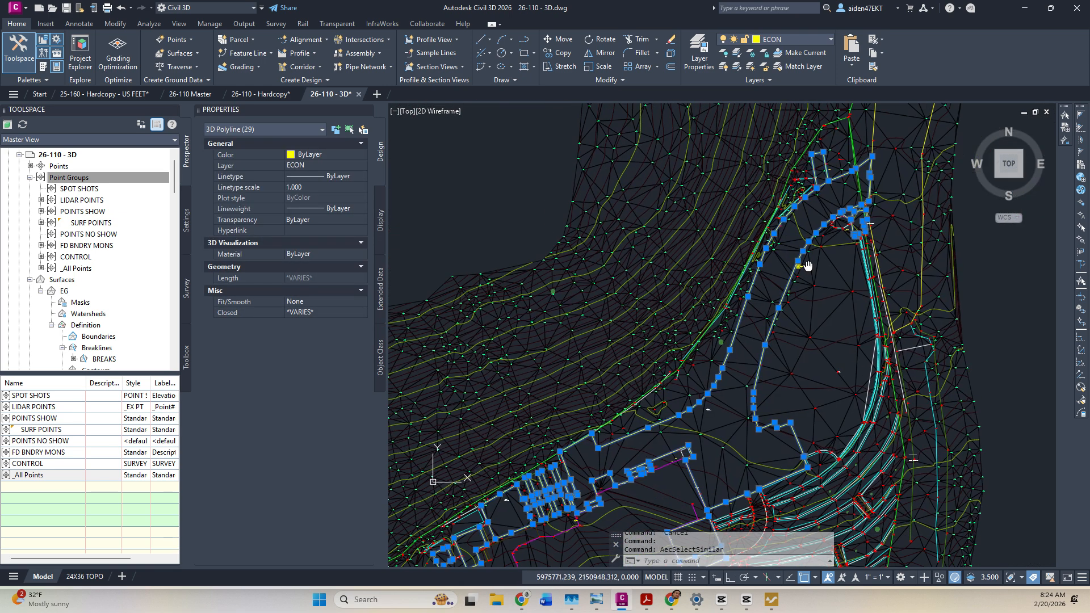
scroll(630, 412, up, 3)
scroll(580, 347, up, 4)
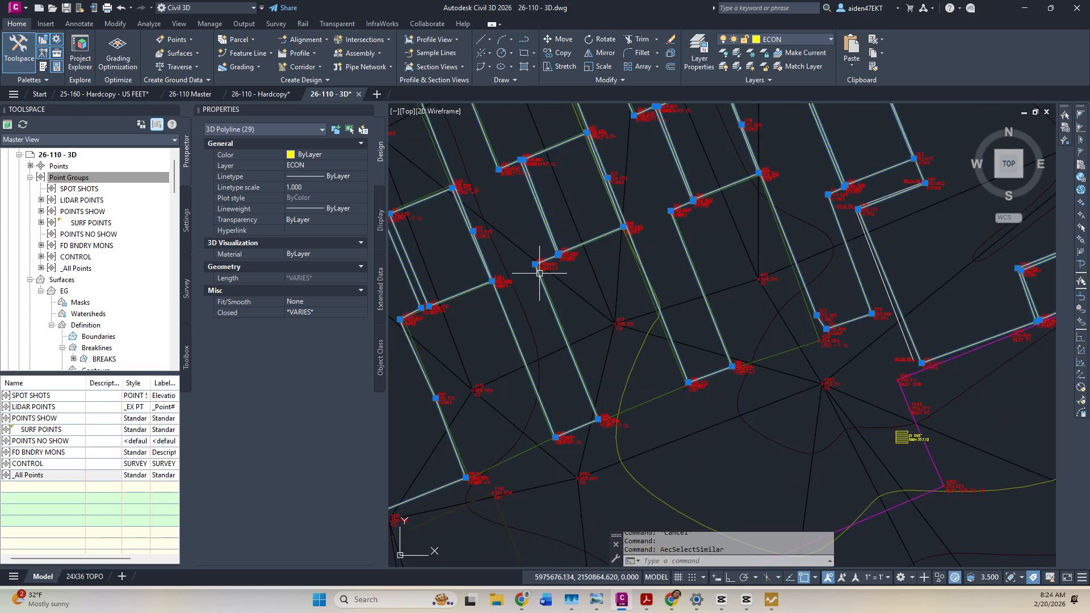
scroll(545, 284, up, 2)
scroll(545, 306, down, 9)
key(Escape)
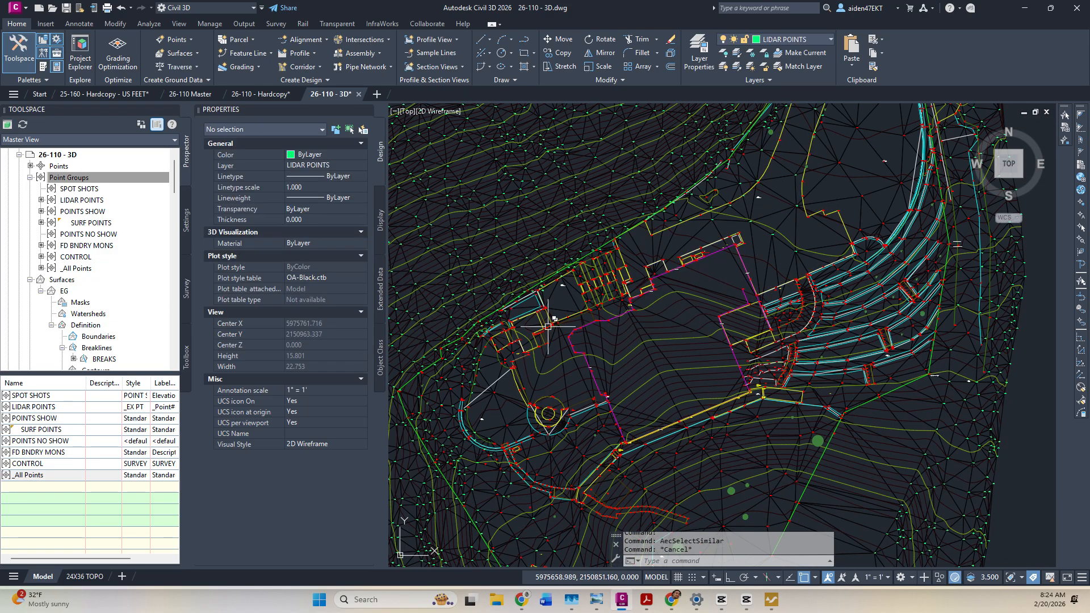
scroll(548, 327, up, 10)
key(Escape)
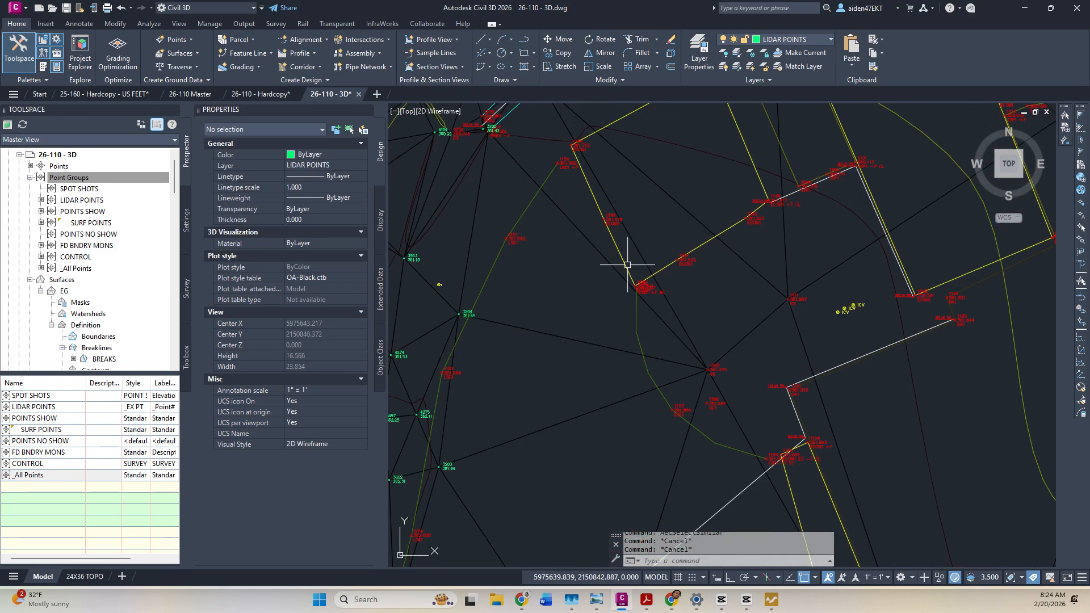
Select similar ECON polylines from one at a building wall, then clear them again.
click(627, 265)
right_click(627, 265)
click(698, 486)
scroll(697, 354, down, 4)
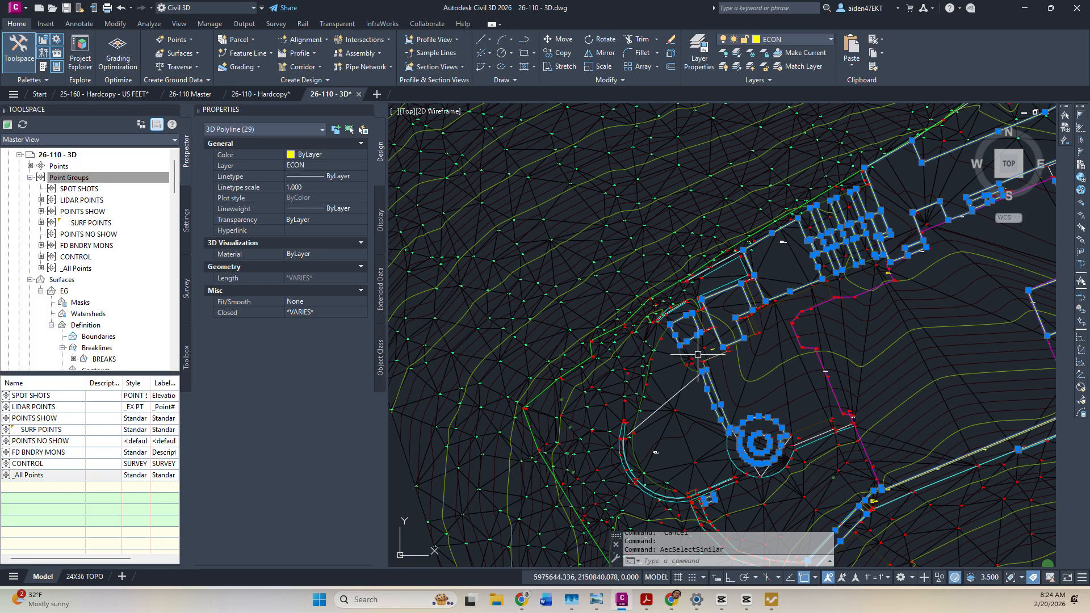
middle_drag(754, 363, 668, 234)
key(Escape)
scroll(812, 373, up, 5)
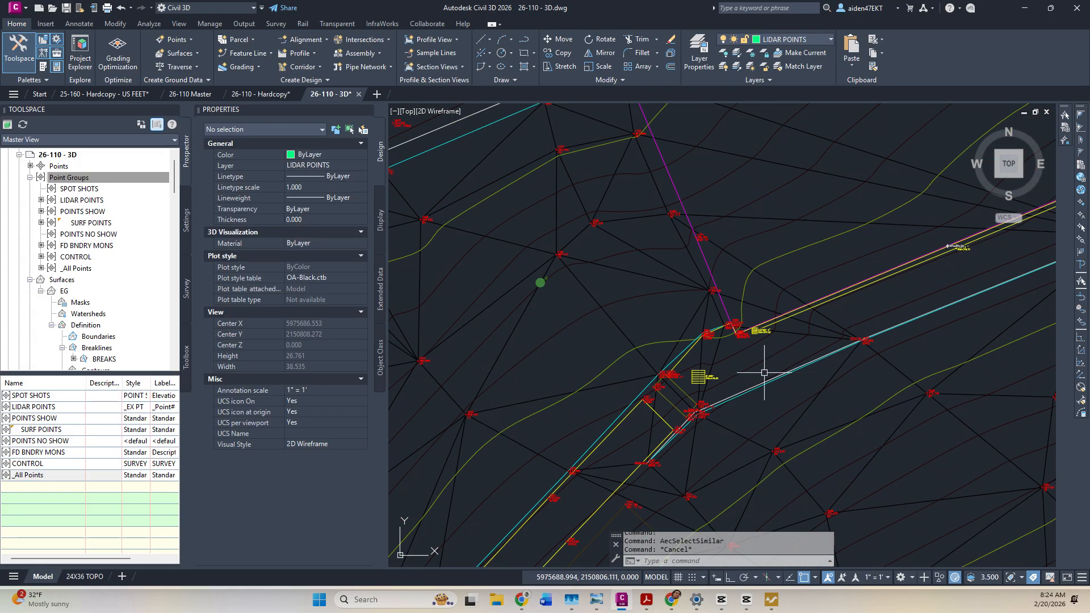
scroll(676, 404, up, 2)
middle_drag(675, 404, 798, 258)
scroll(779, 276, down, 7)
scroll(754, 321, up, 7)
scroll(626, 378, up, 4)
Use Select Similar on the yellow ECON polyline to select all 29 ECON 3D polylines.
click(626, 378)
right_click(629, 374)
click(710, 423)
scroll(704, 355, down, 5)
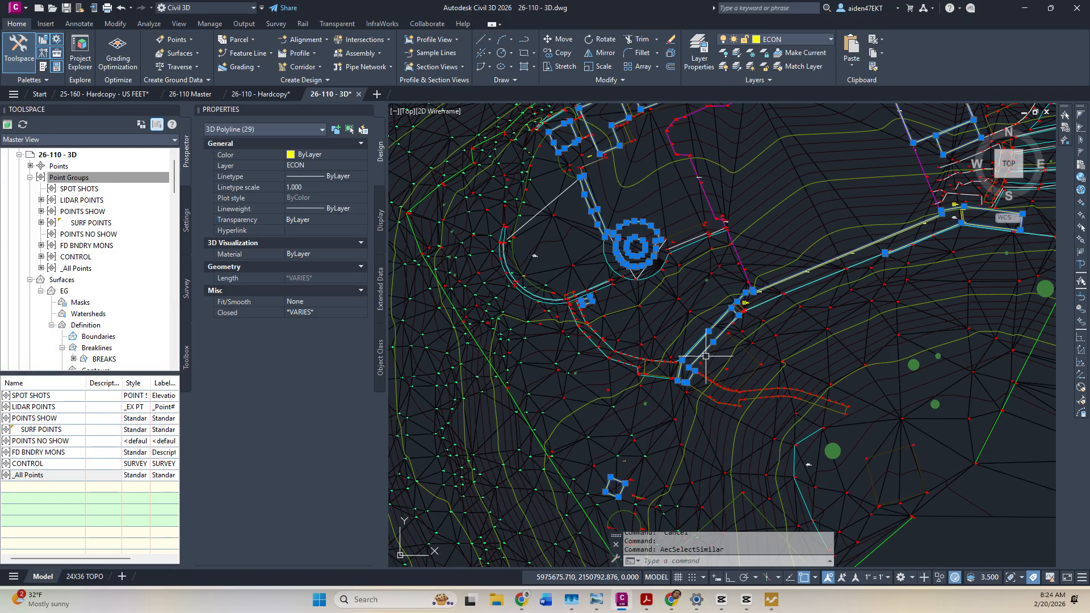
scroll(761, 249, down, 5)
middle_drag(795, 233, 683, 371)
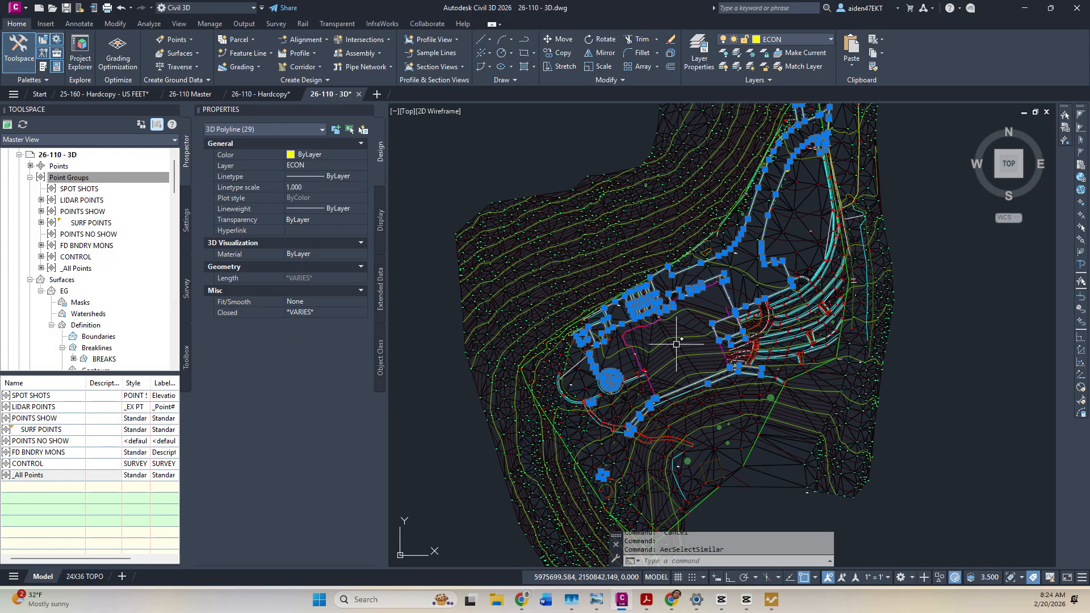
scroll(90, 332, down, 2)
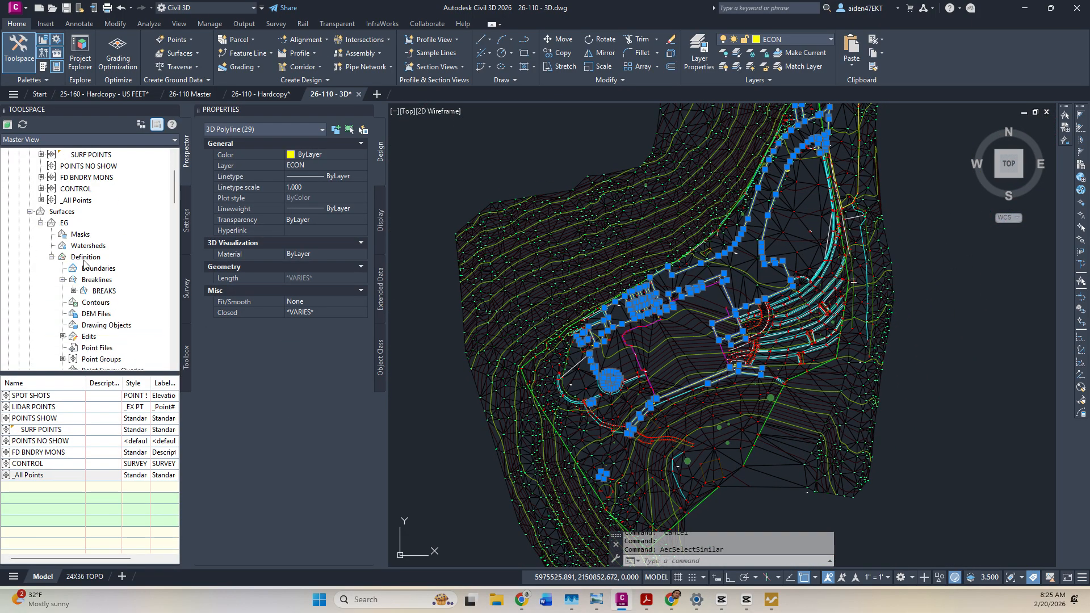
Add the selection to EG's Breaklines as a new set named ECON1.
right_click(94, 280)
click(117, 291)
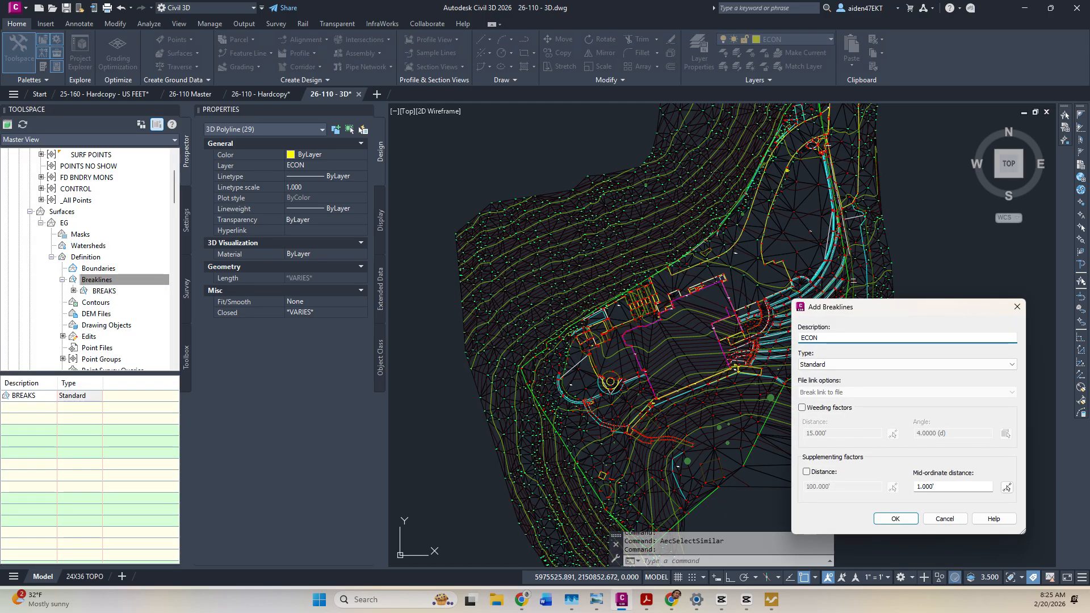
text(ECON1)
key(Return)
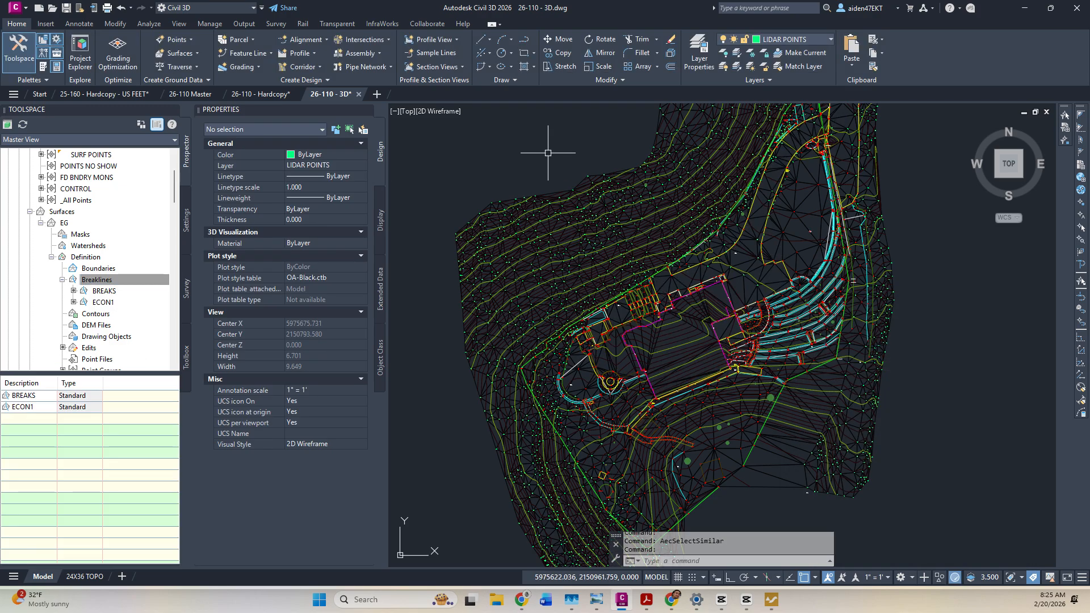
scroll(653, 307, up, 5)
scroll(549, 254, up, 4)
scroll(624, 226, down, 5)
middle_drag(625, 226, 805, 242)
scroll(610, 361, up, 5)
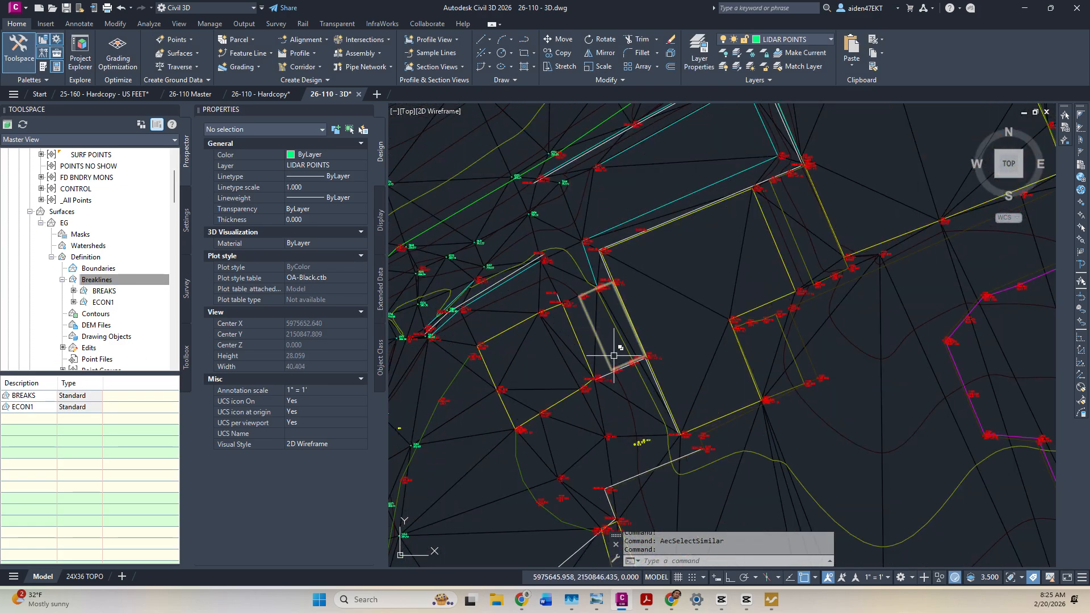
scroll(518, 417, up, 2)
scroll(698, 347, down, 10)
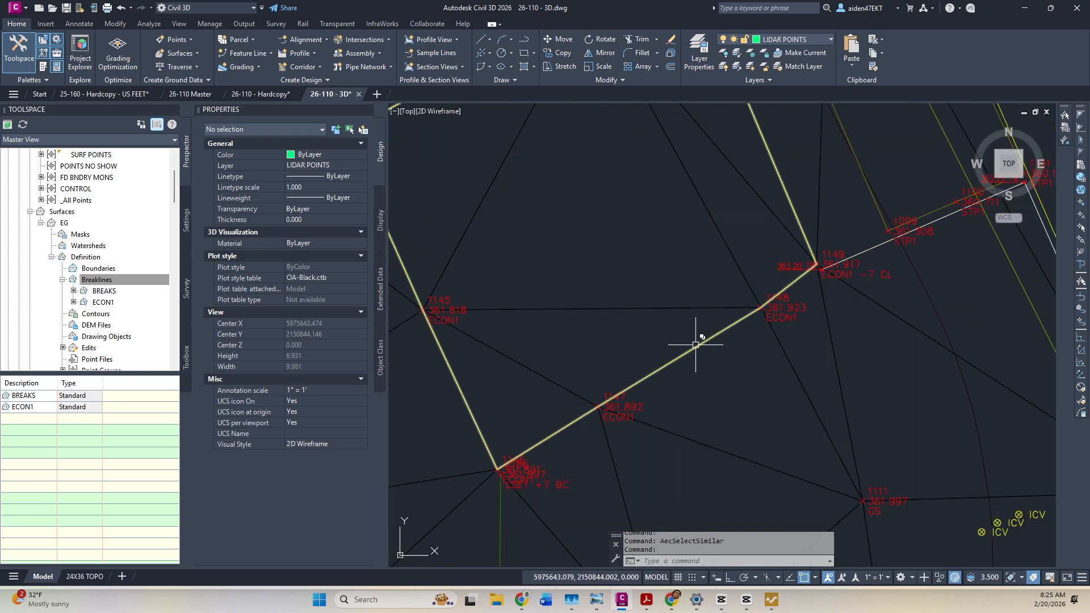
middle_drag(749, 360, 548, 433)
mouse_move(925, 205)
middle_down()
mouse_move(803, 312)
mouse_move(734, 348)
middle_up()
scroll(760, 303, up, 4)
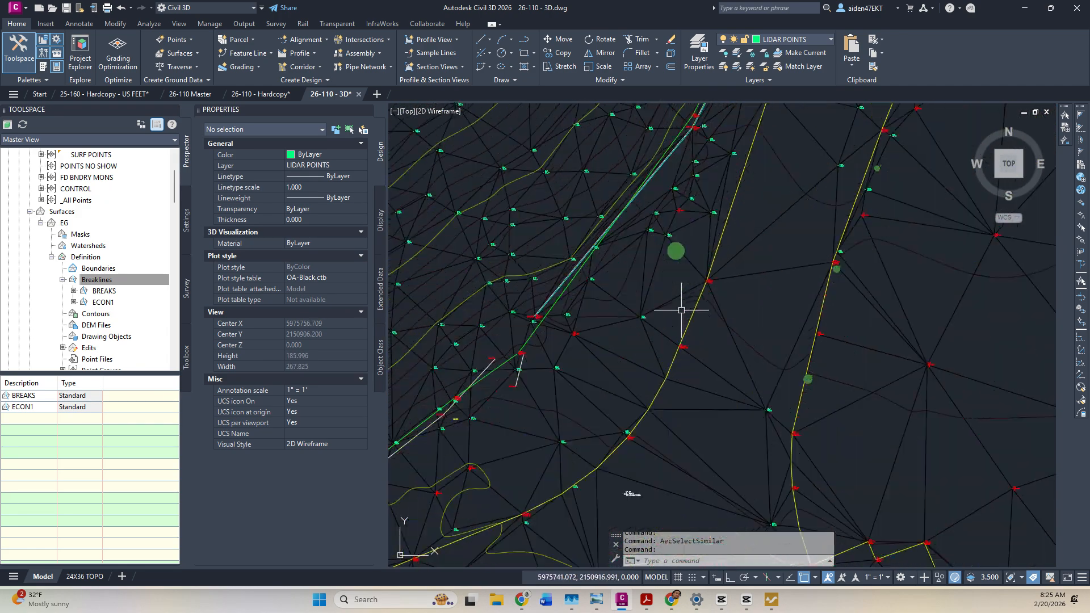
scroll(568, 369, up, 6)
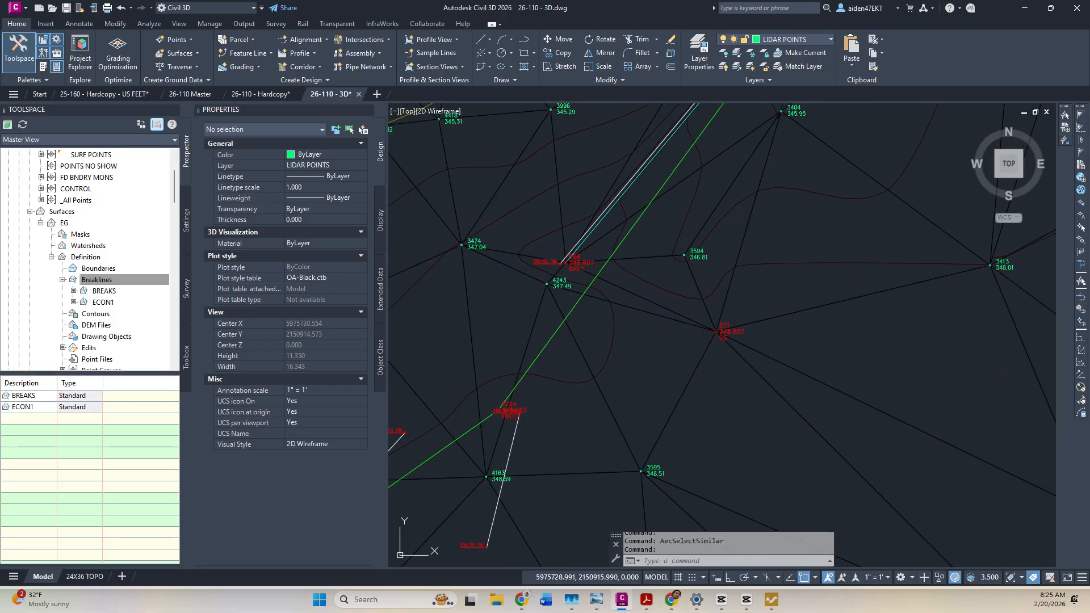
scroll(696, 249, down, 4)
middle_drag(611, 367, 830, 236)
scroll(752, 422, up, 4)
scroll(754, 397, down, 2)
scroll(754, 396, down, 4)
scroll(706, 311, up, 3)
scroll(720, 358, down, 2)
scroll(730, 297, up, 5)
scroll(743, 346, up, 2)
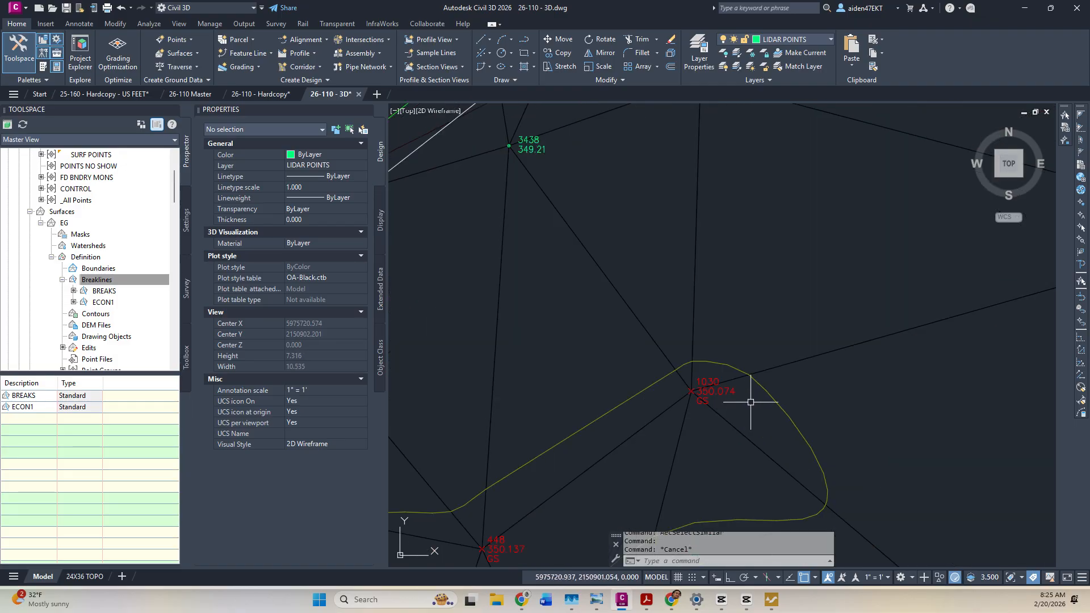
scroll(762, 362, down, 4)
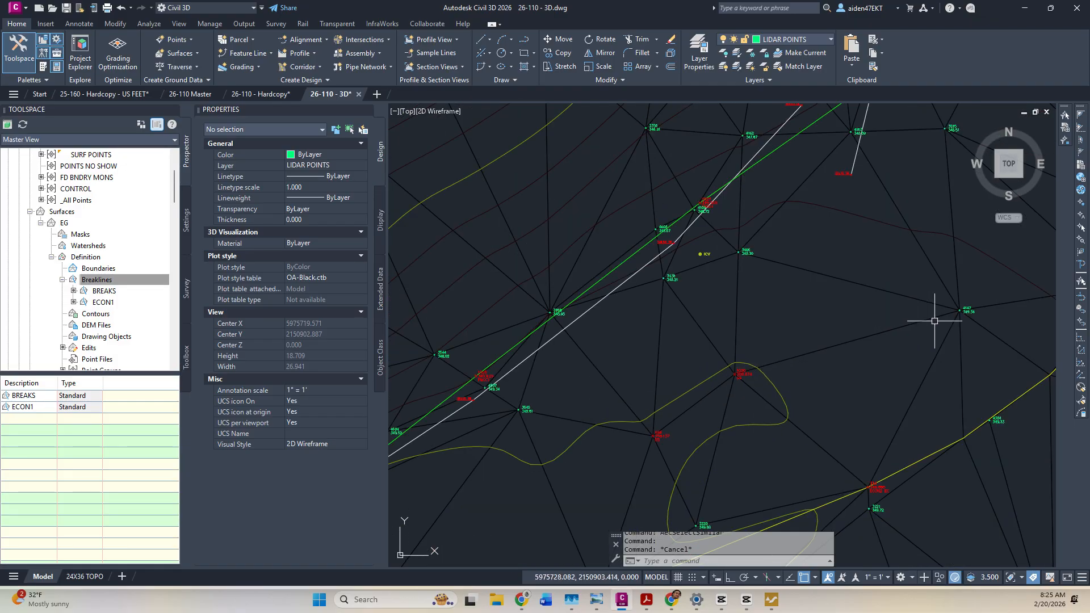
scroll(934, 321, up, 2)
scroll(850, 313, down, 6)
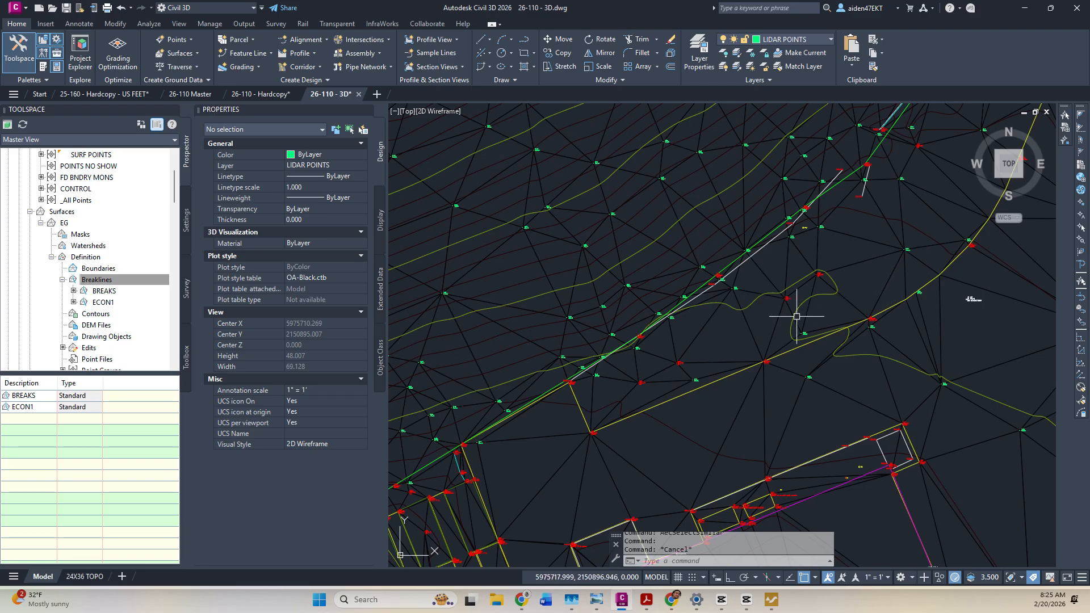
scroll(610, 407, up, 4)
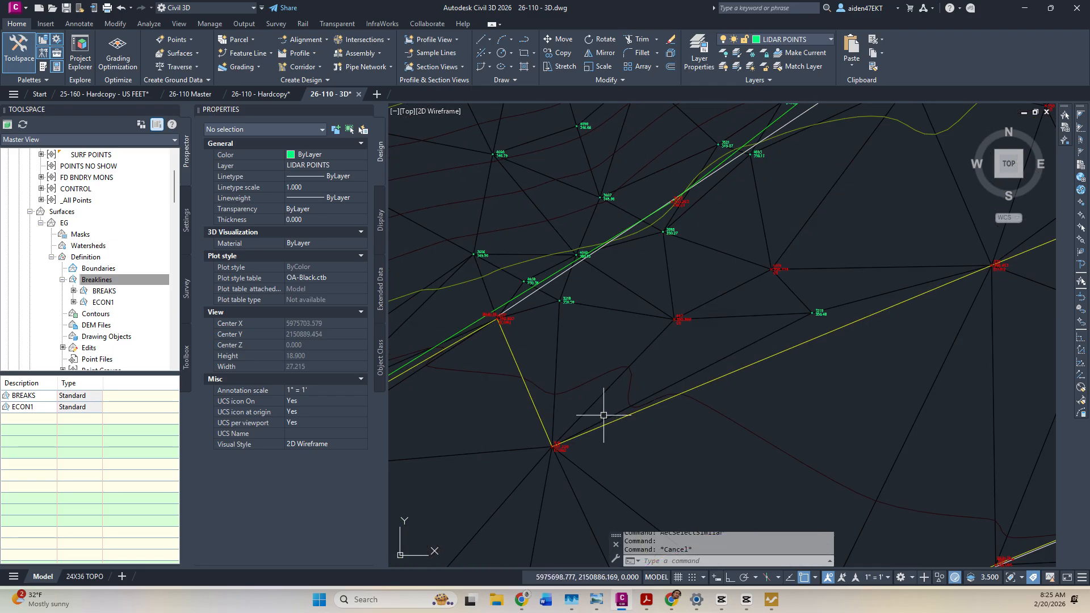
click(598, 398)
Swap the EG triangle edge below point 3218, skipping edges that cannot be swapped.
click(254, 53)
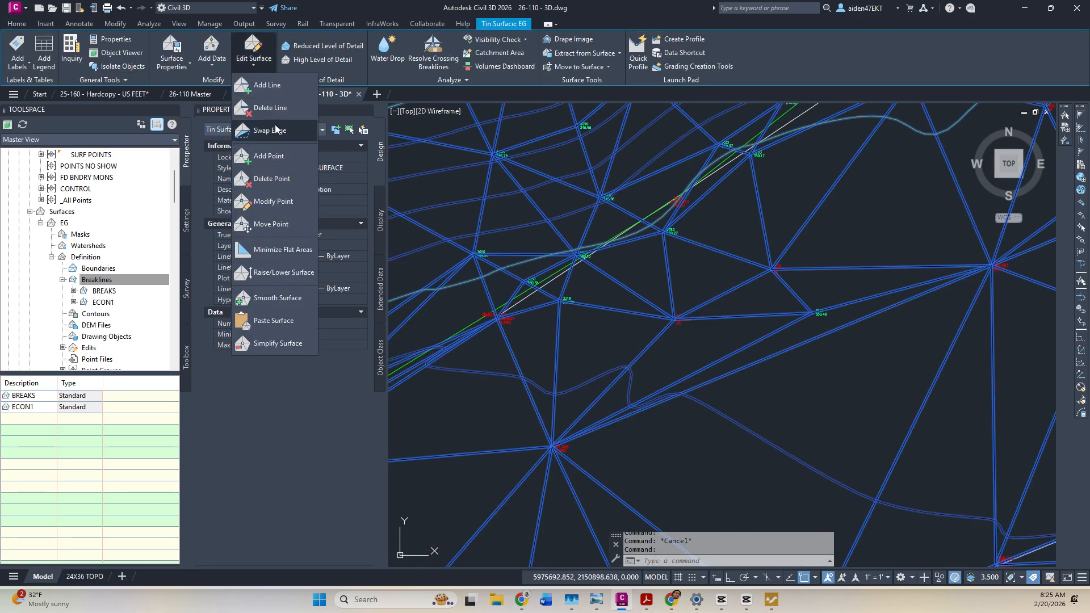
click(267, 131)
click(619, 379)
key(Return)
click(708, 364)
key(Return)
click(635, 359)
key(Return)
click(557, 344)
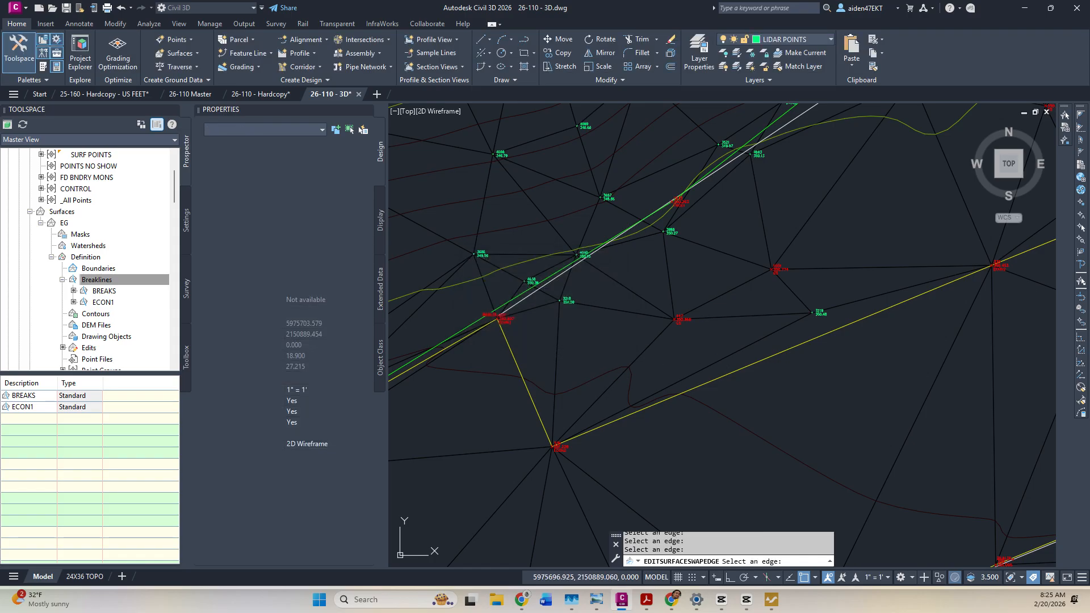
click(642, 357)
key(Return)
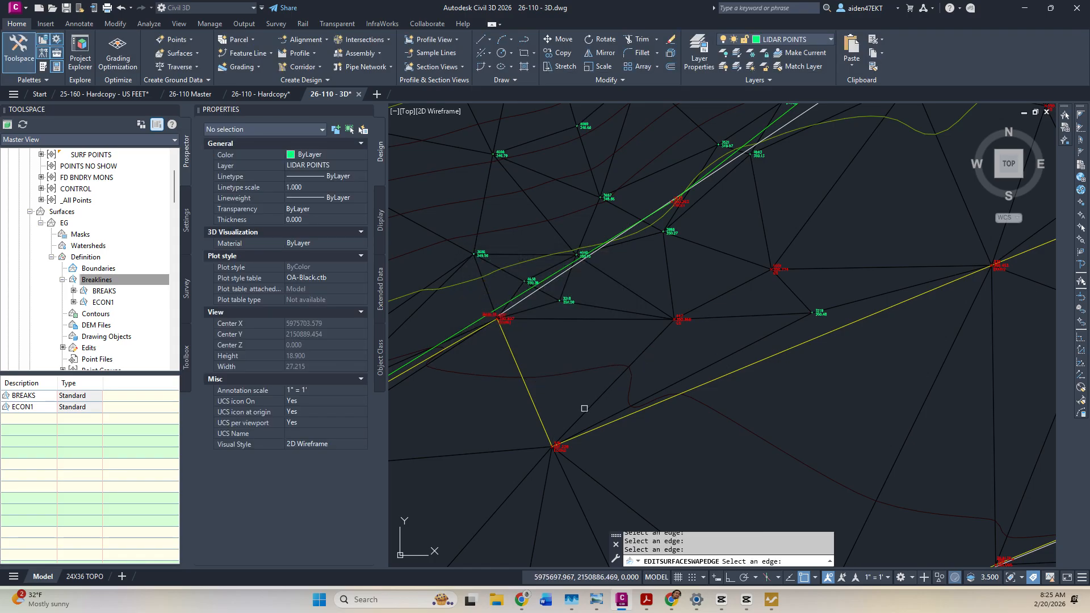
scroll(564, 364, up, 4)
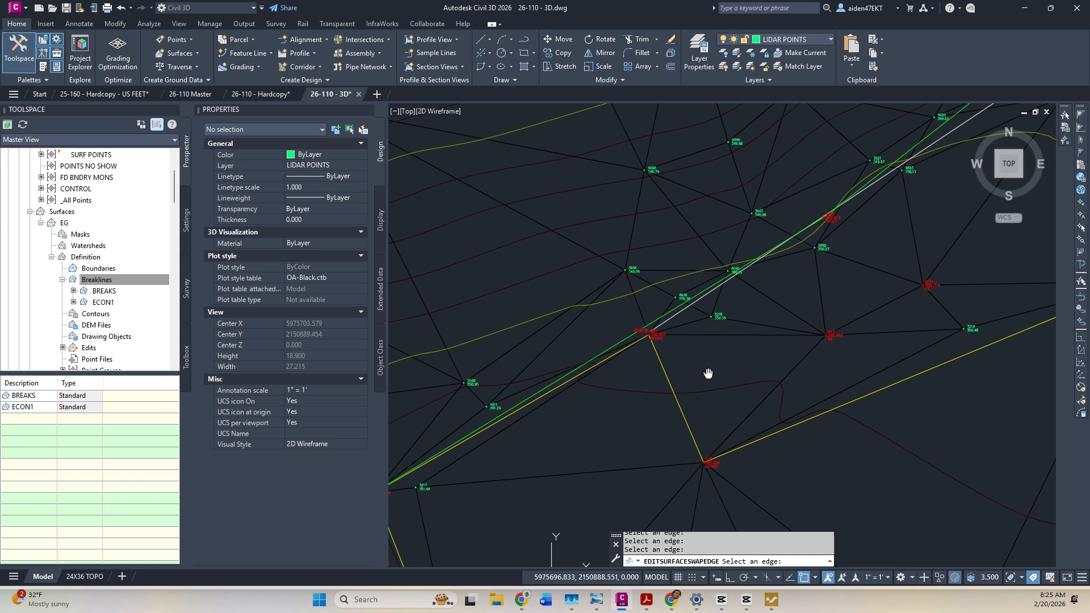
key(Escape)
Clear the EG surface selection and zoom around to review the swapped edge.
click(725, 311)
key(Escape)
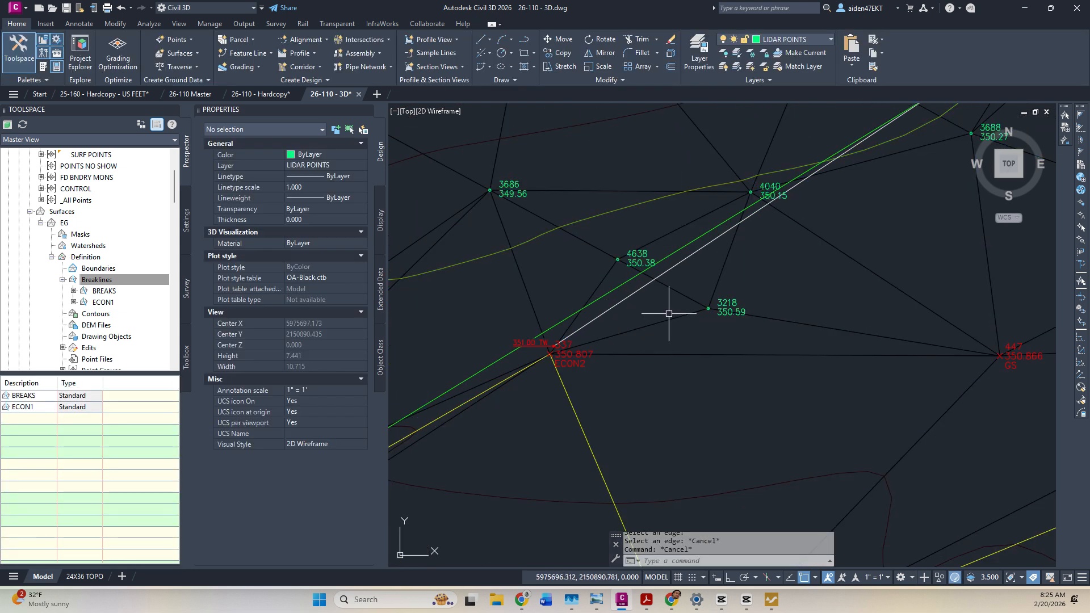
scroll(683, 313, down, 3)
scroll(690, 318, up, 6)
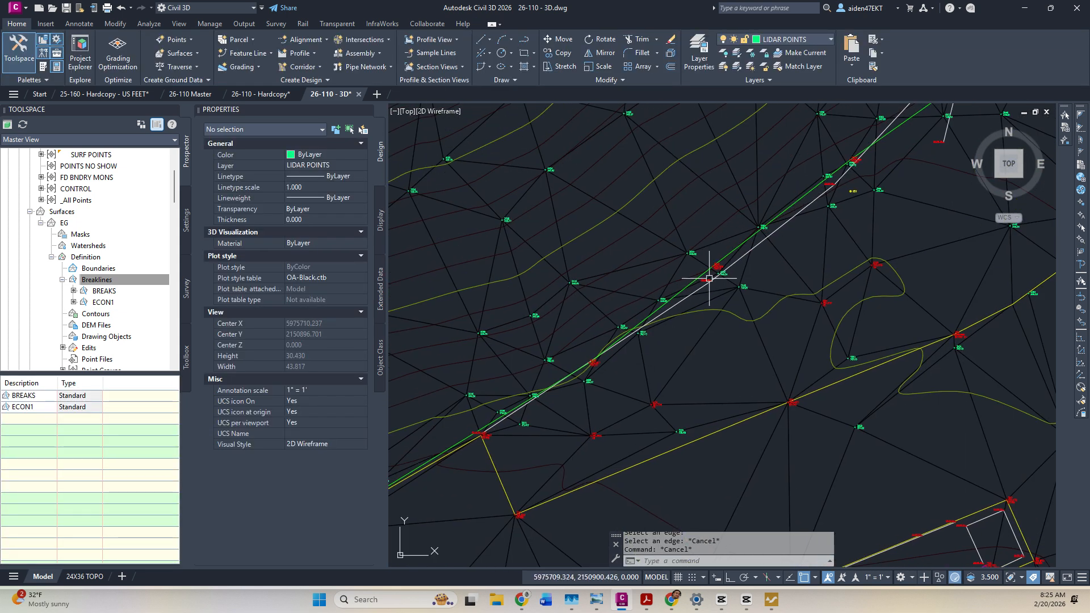
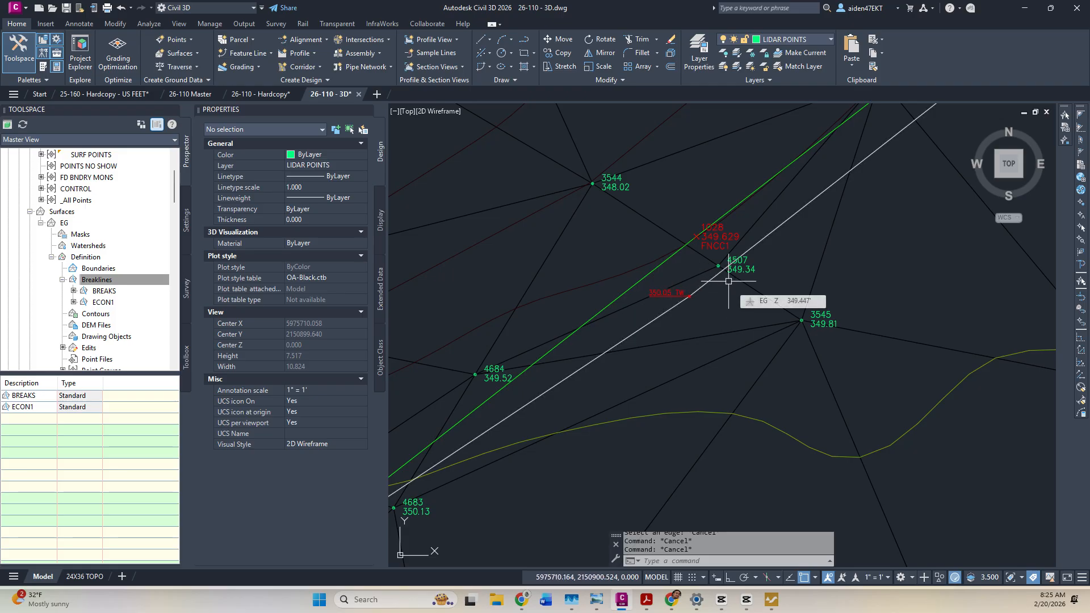
Swap the EG triangle edge between points 569 and 571, skipping an unswappable edge.
scroll(750, 233, down, 6)
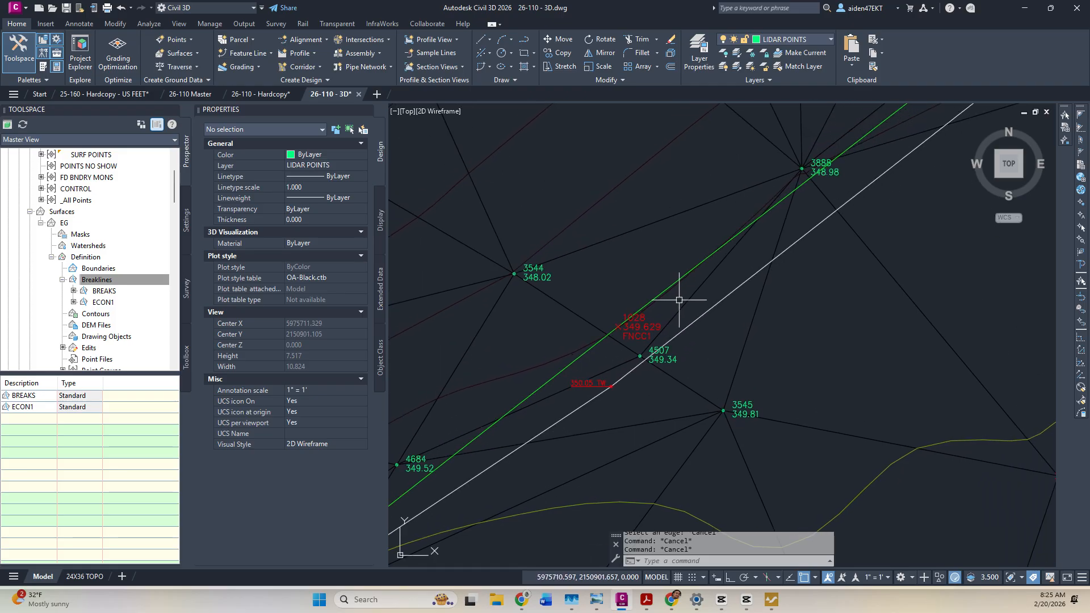
middle_drag(743, 270, 637, 348)
scroll(638, 348, up, 4)
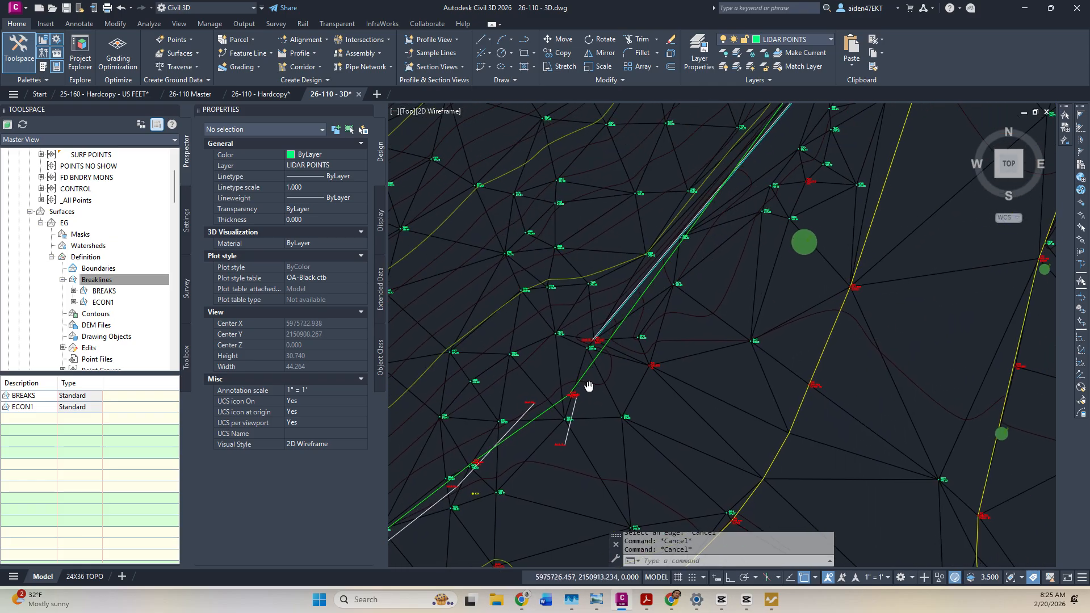
scroll(720, 329, up, 4)
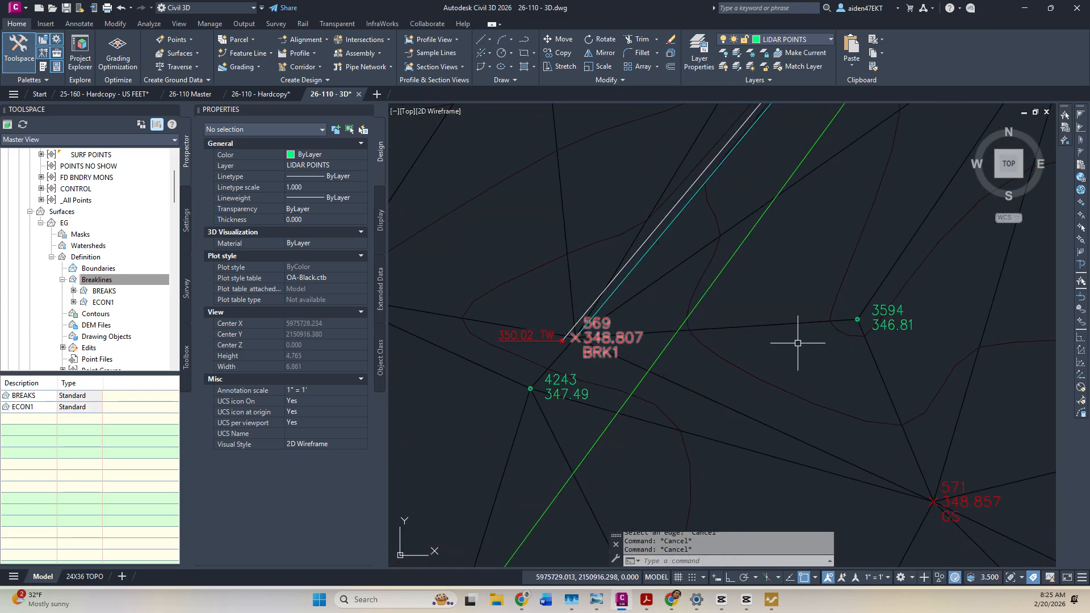
scroll(817, 338, down, 4)
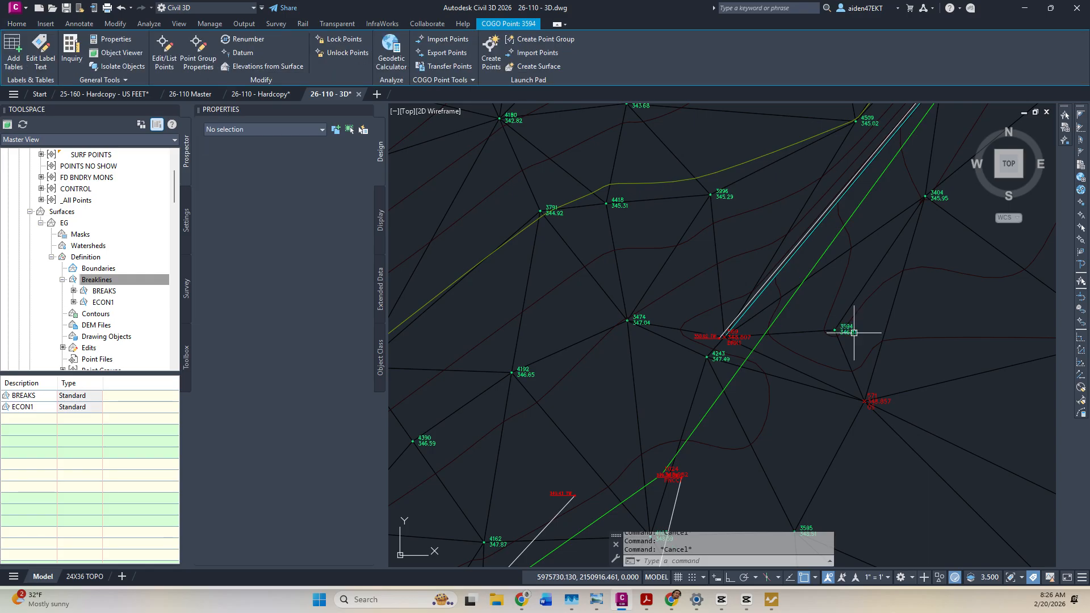
scroll(718, 338, up, 2)
scroll(710, 335, up, 2)
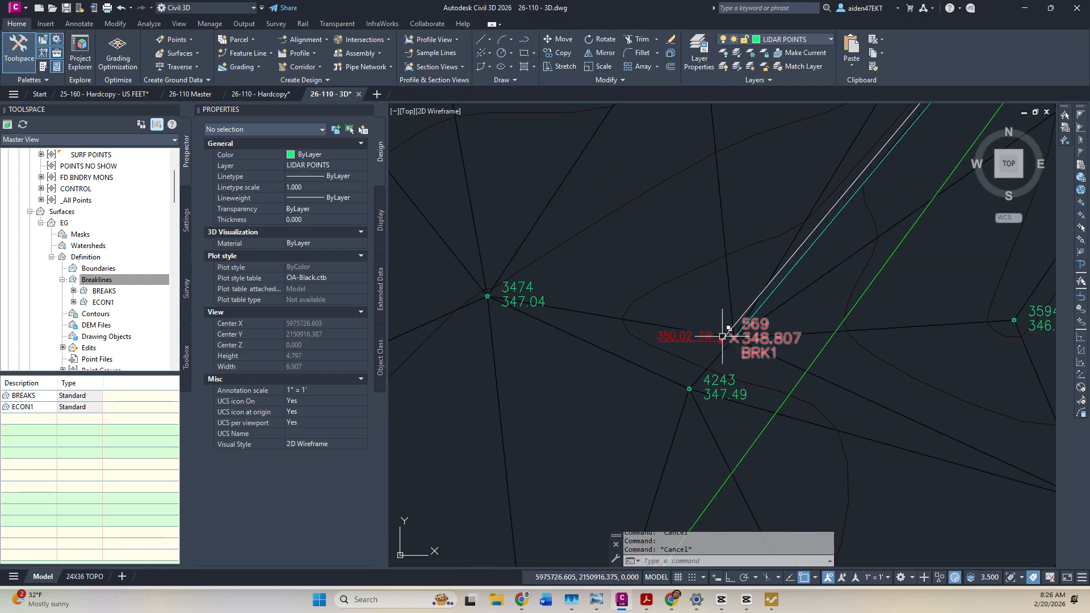
scroll(734, 321, down, 6)
scroll(591, 336, up, 3)
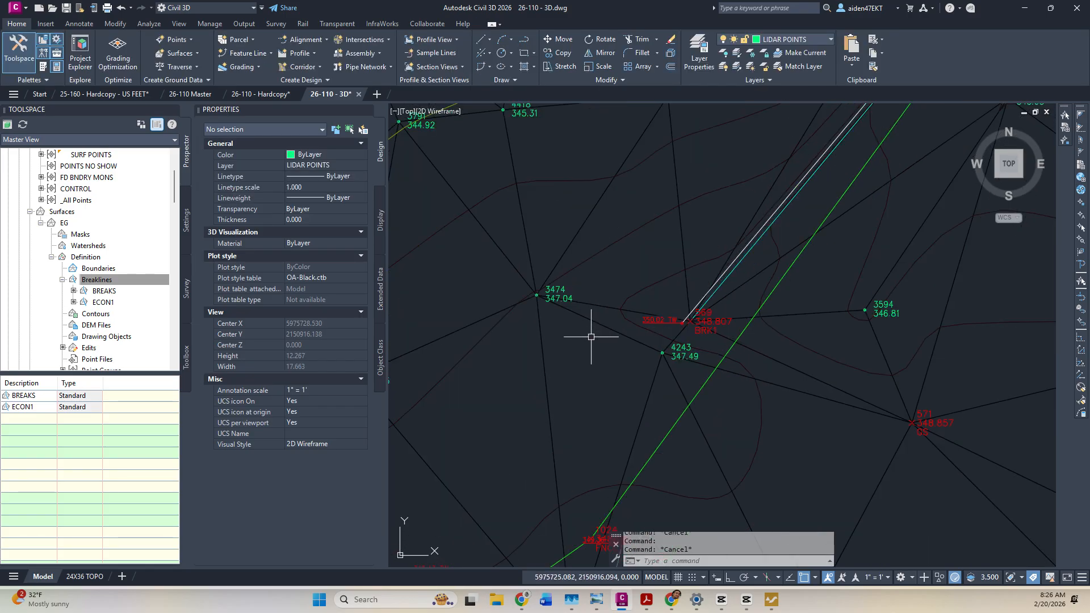
click(641, 347)
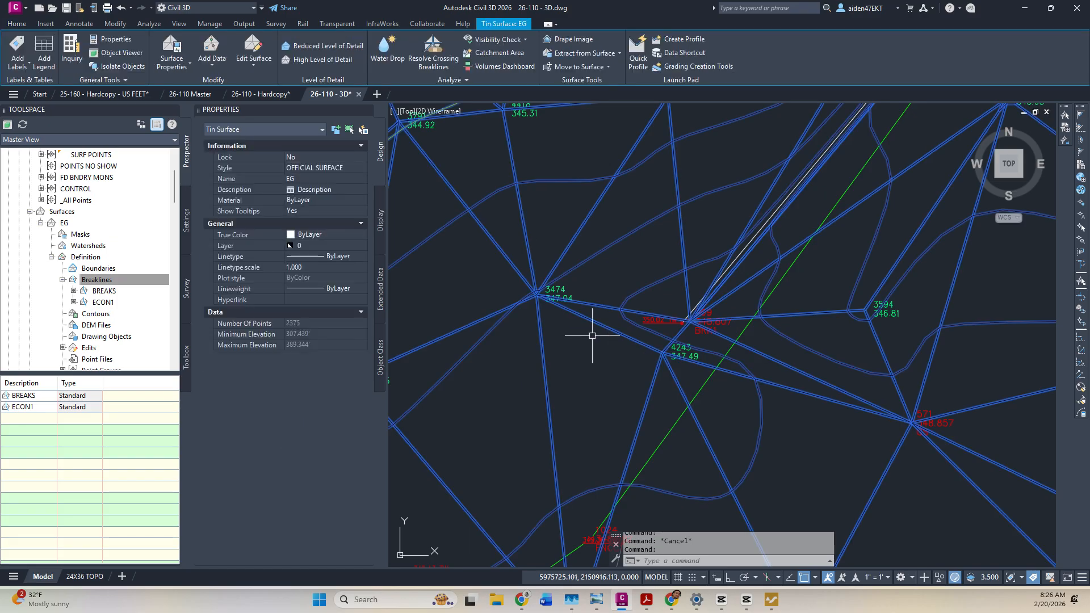
click(254, 54)
click(277, 130)
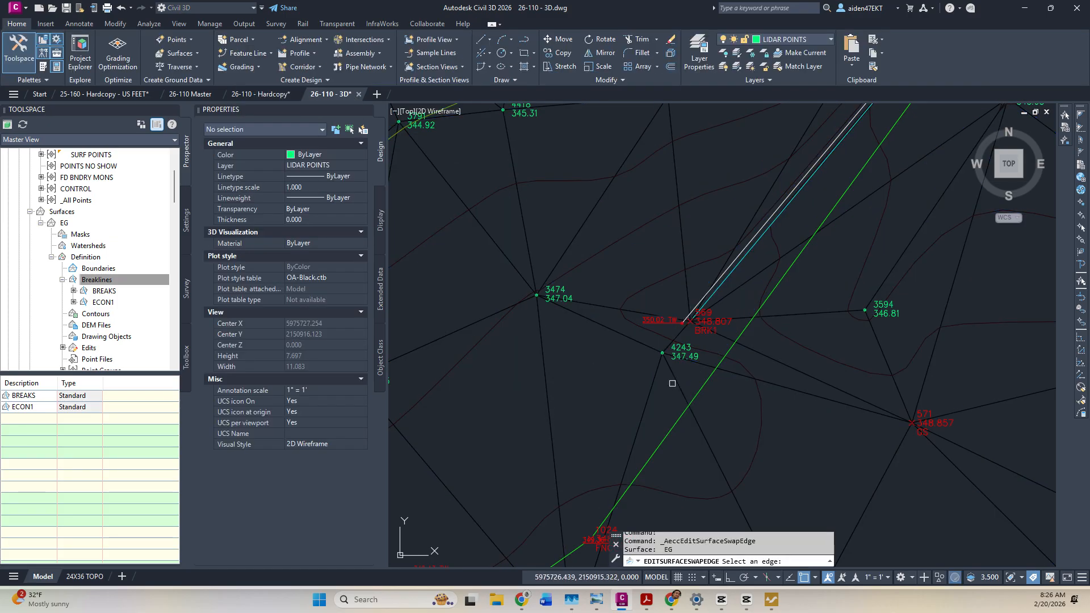
click(759, 382)
key(Return)
click(766, 357)
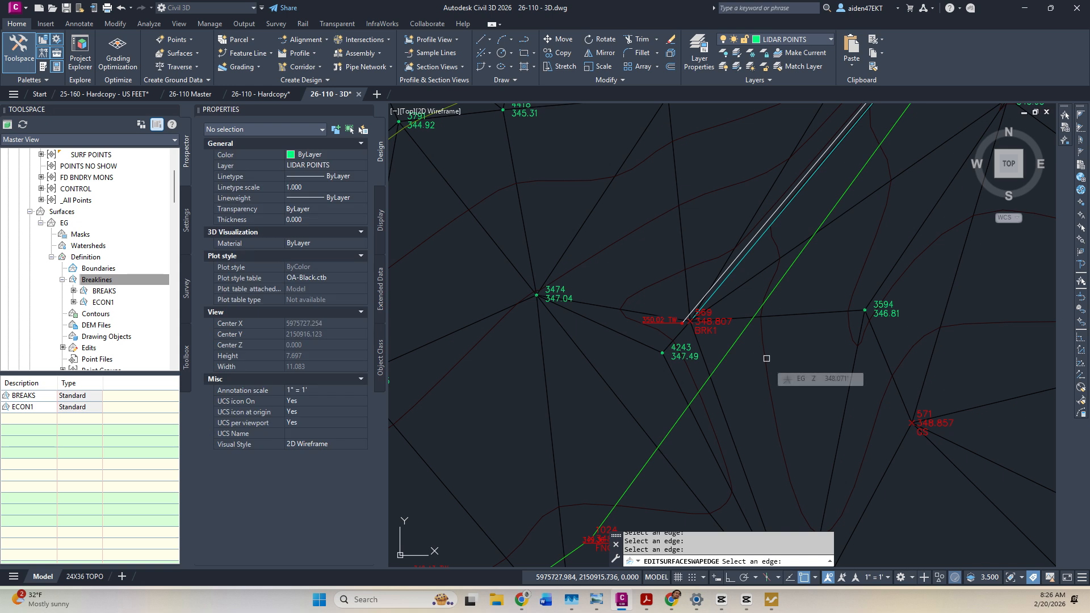
key(Escape)
key(Escape)
Delete stray COGO point 3594 and update the point groups.
click(868, 310)
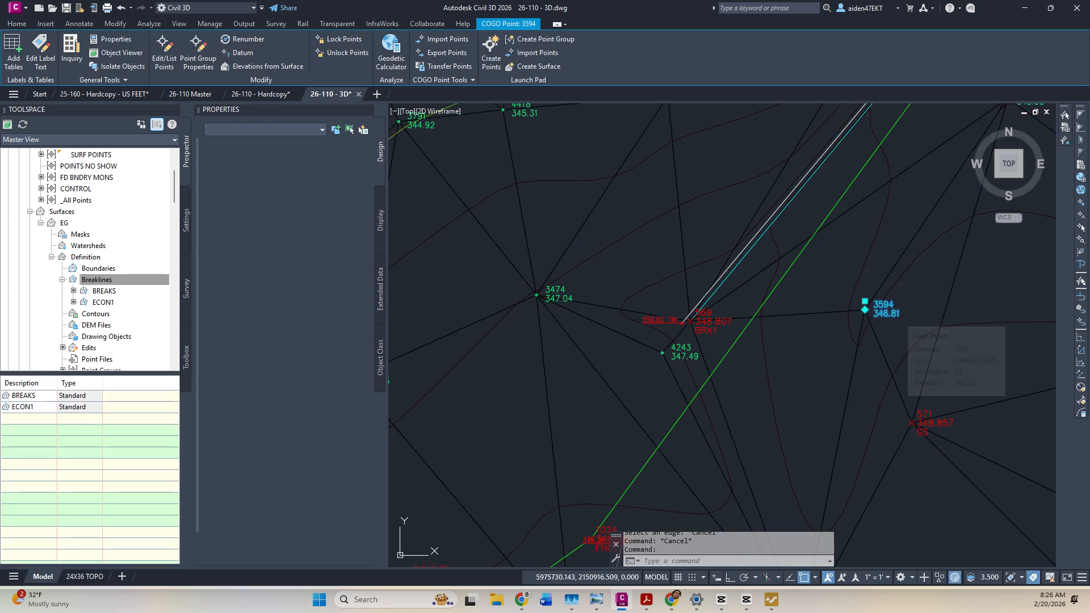
key(Delete)
scroll(96, 188, up, 3)
right_click(80, 188)
click(124, 241)
scroll(749, 289, down, 3)
key(Escape)
scroll(732, 358, up, 4)
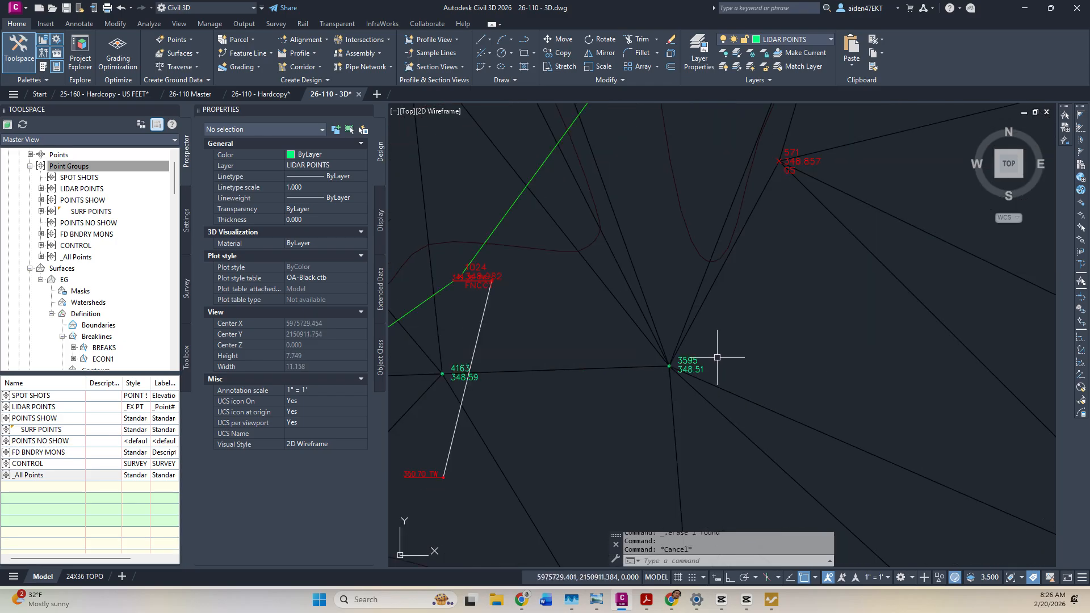
Swap two EG triangle edges to new diagonals near point 3595.
scroll(706, 359, down, 5)
scroll(750, 250, up, 2)
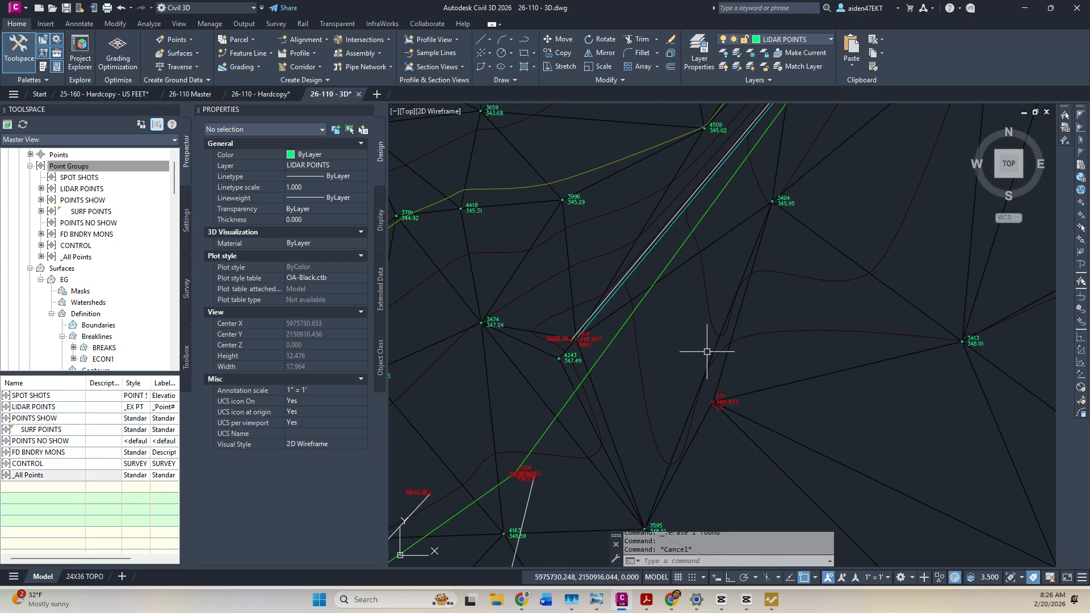
middle_drag(708, 345, 777, 279)
scroll(766, 318, up, 2)
key(Escape)
scroll(763, 335, down, 2)
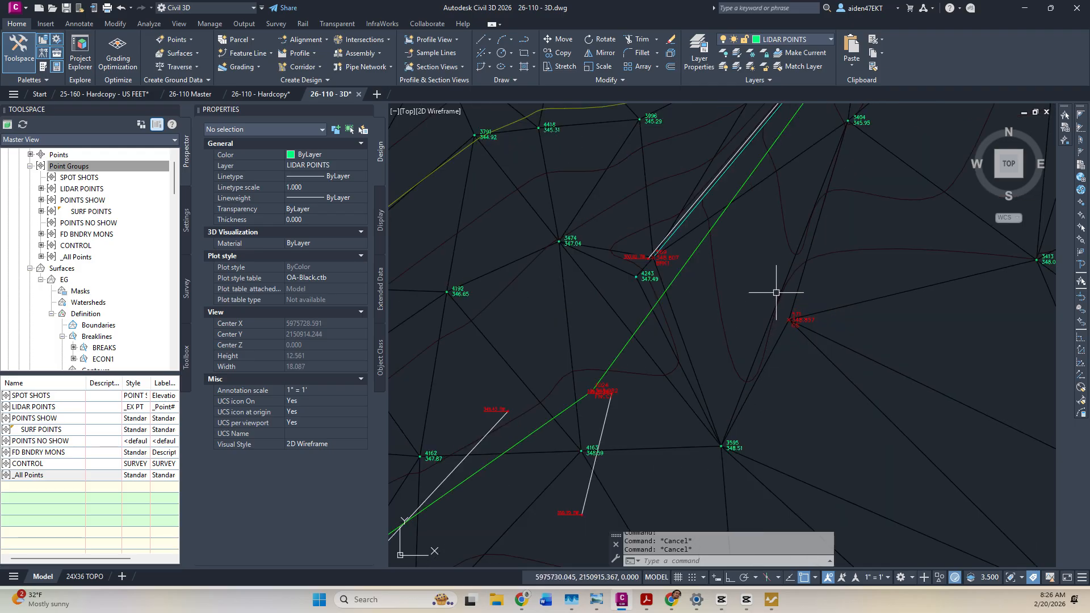
click(689, 352)
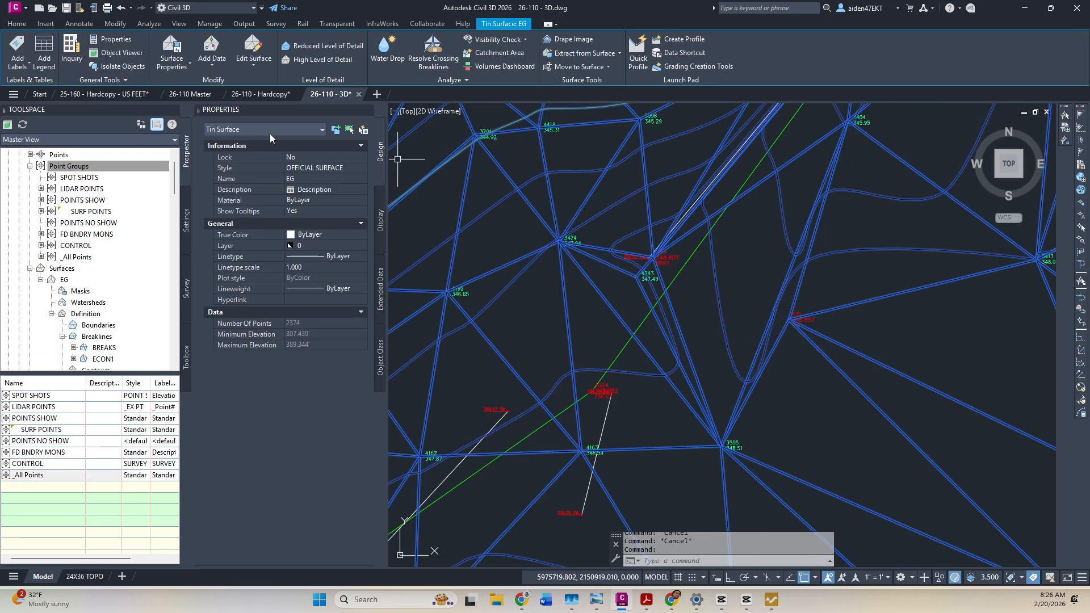
click(250, 67)
click(255, 152)
click(692, 361)
click(744, 382)
Swap another EG edge and flip edge 3474–3595 so point 4243 joins 4163.
click(735, 307)
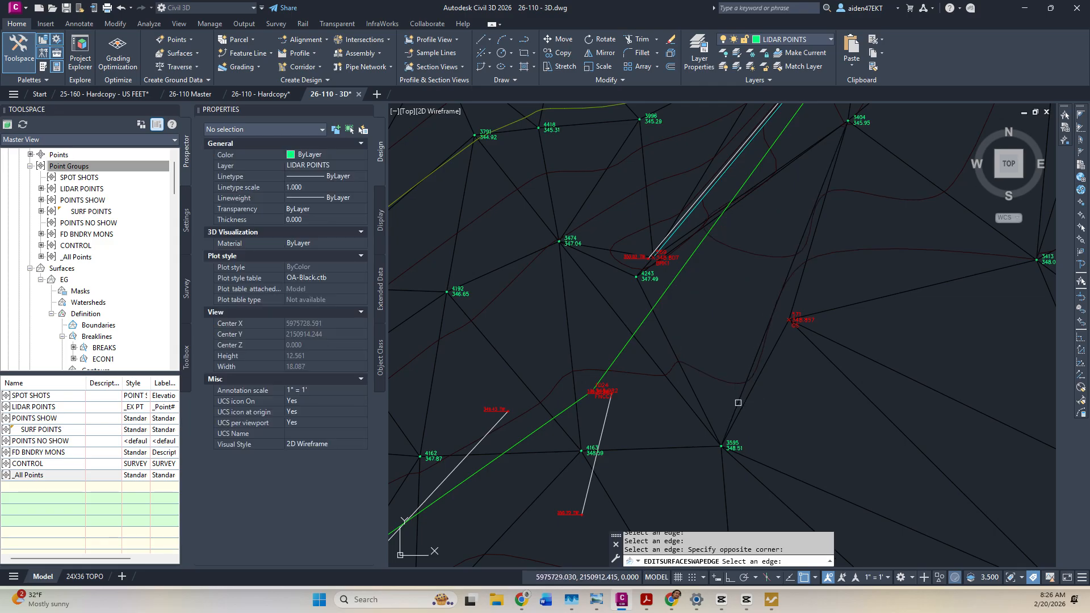
click(676, 326)
key(Return)
click(643, 349)
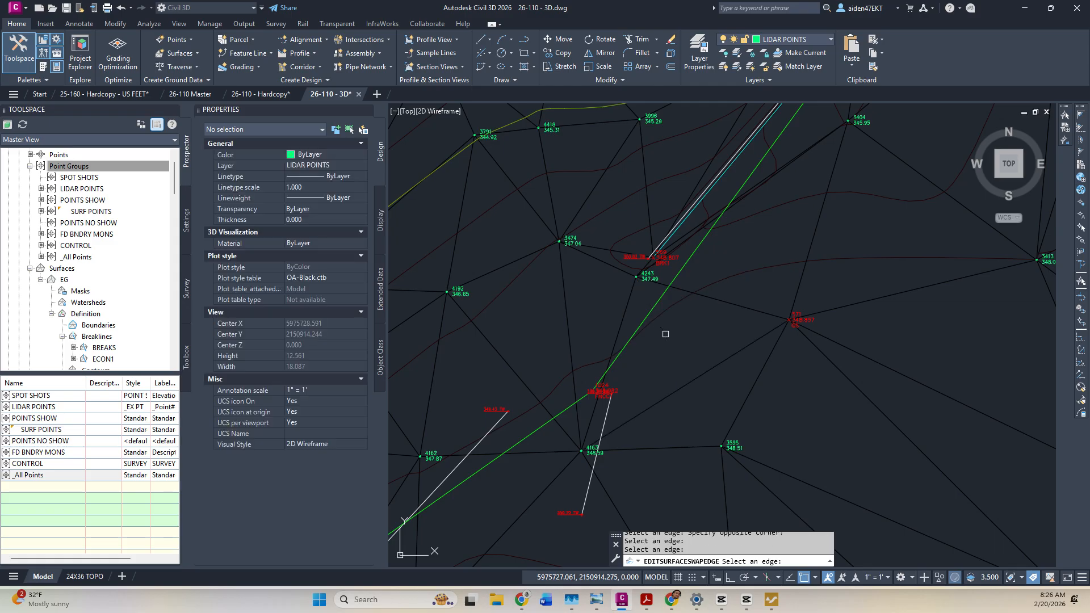
scroll(666, 334, down, 2)
scroll(804, 254, down, 4)
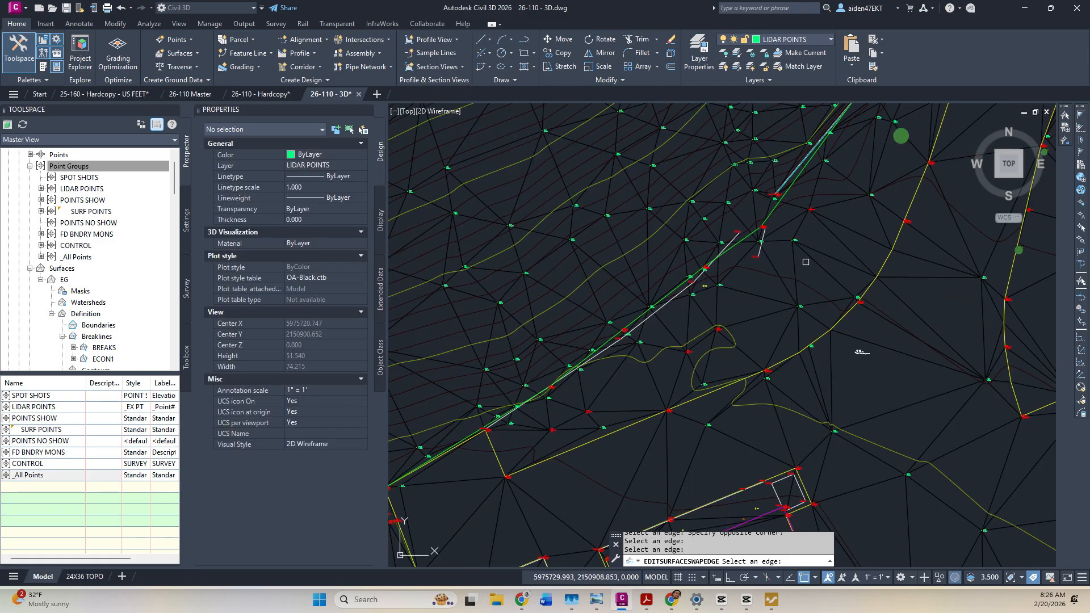
key(Escape)
key(Escape)
Pan and zoom around points 569 and 4243 to review the new triangulation.
scroll(784, 308, up, 4)
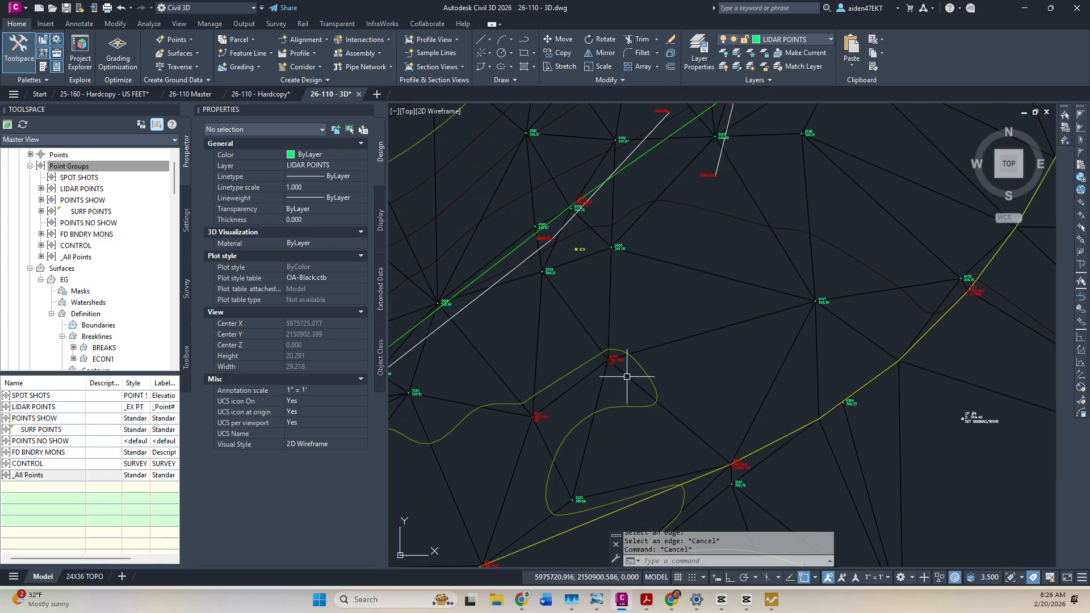
scroll(626, 377, up, 2)
scroll(632, 365, down, 3)
scroll(806, 314, up, 3)
scroll(759, 312, down, 4)
scroll(669, 367, up, 2)
scroll(675, 365, down, 2)
middle_drag(761, 285, 701, 415)
scroll(757, 317, up, 4)
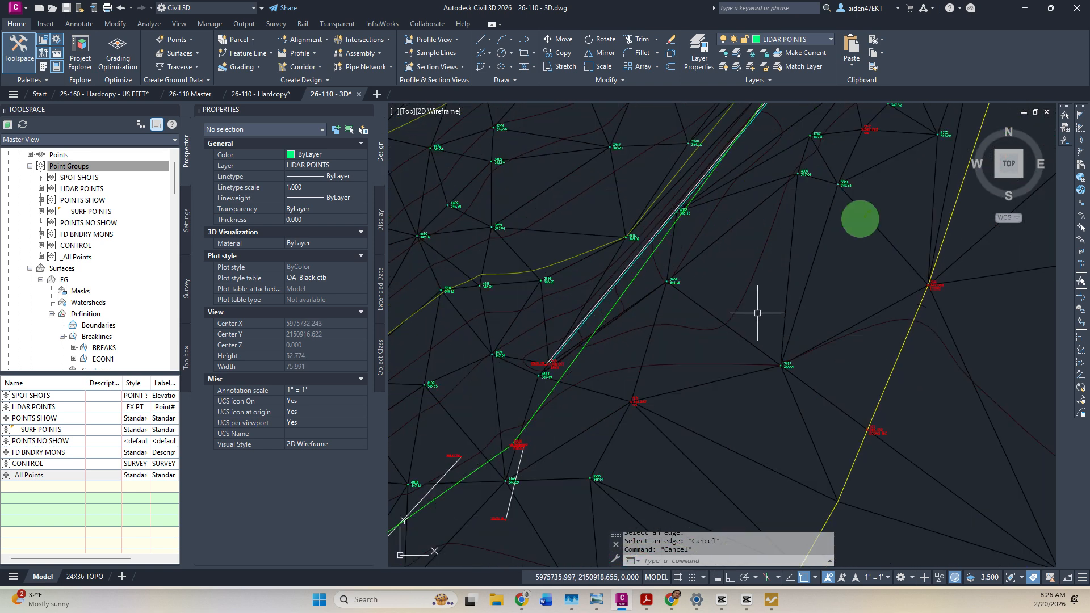
scroll(718, 321, up, 2)
scroll(664, 332, up, 1)
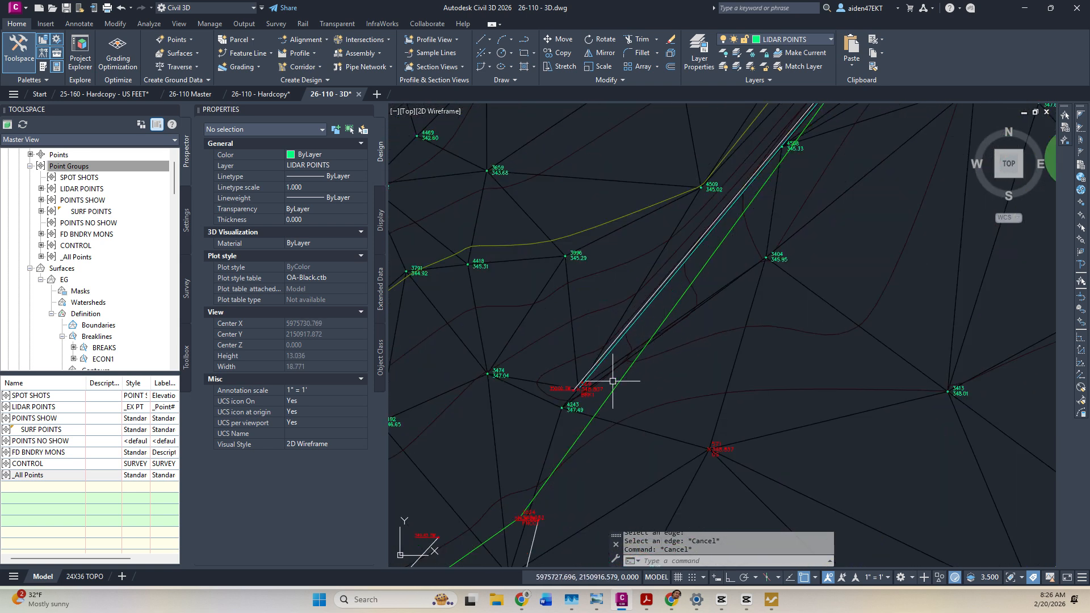
scroll(602, 389, up, 2)
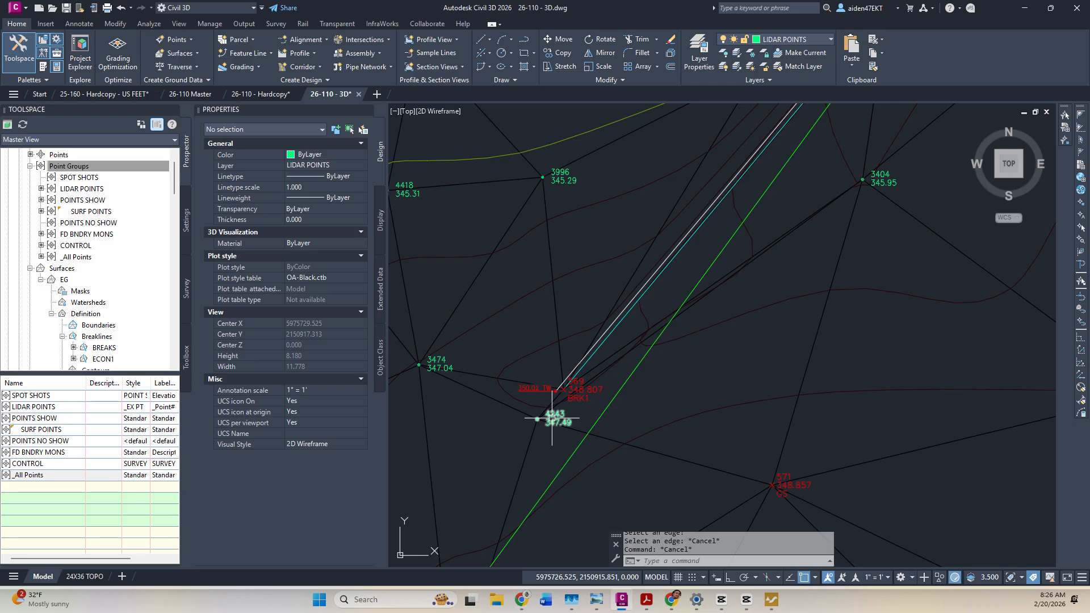
scroll(552, 419, up, 2)
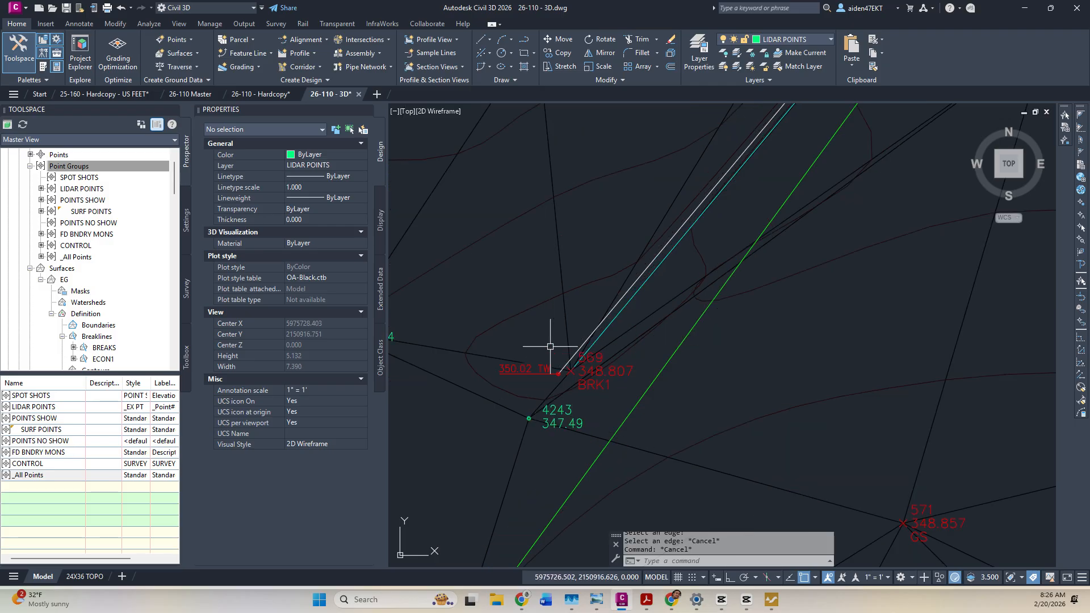
middle_drag(562, 349, 815, 287)
scroll(759, 314, down, 2)
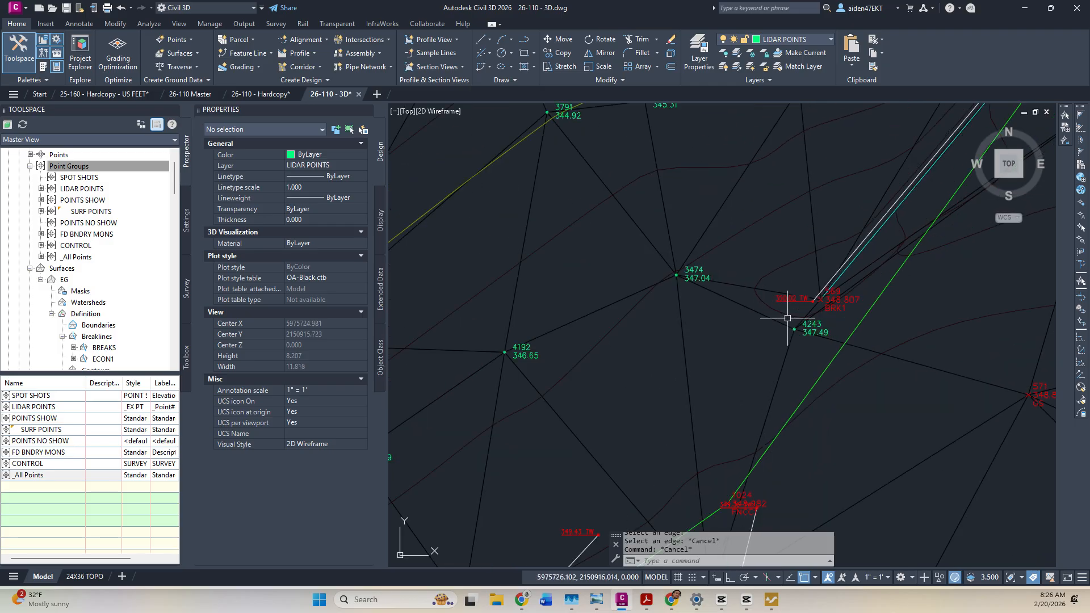
scroll(780, 320, up, 2)
middle_drag(782, 321, 559, 379)
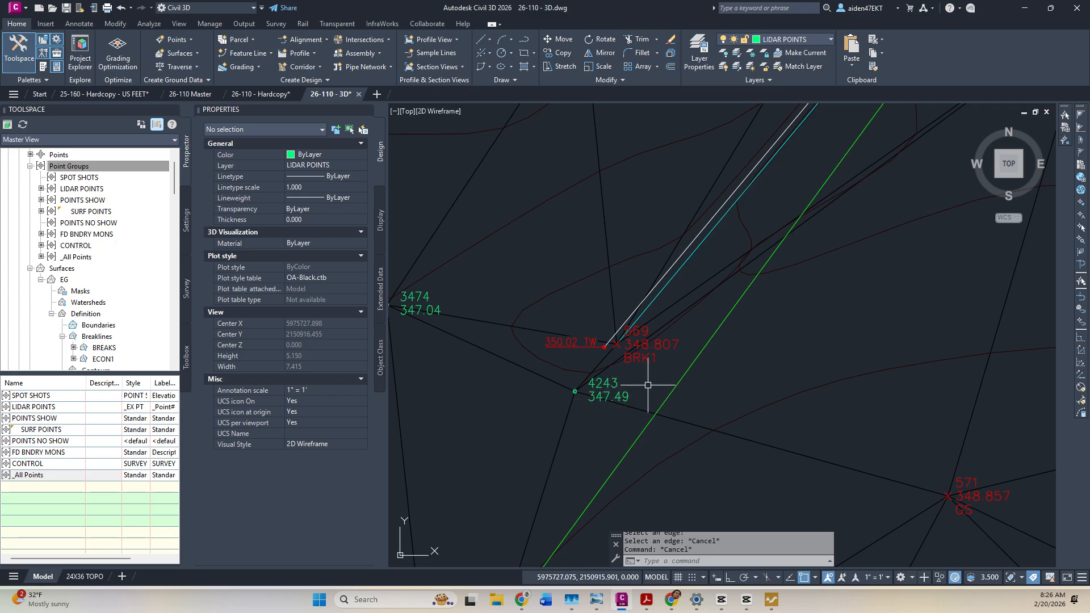
key(Escape)
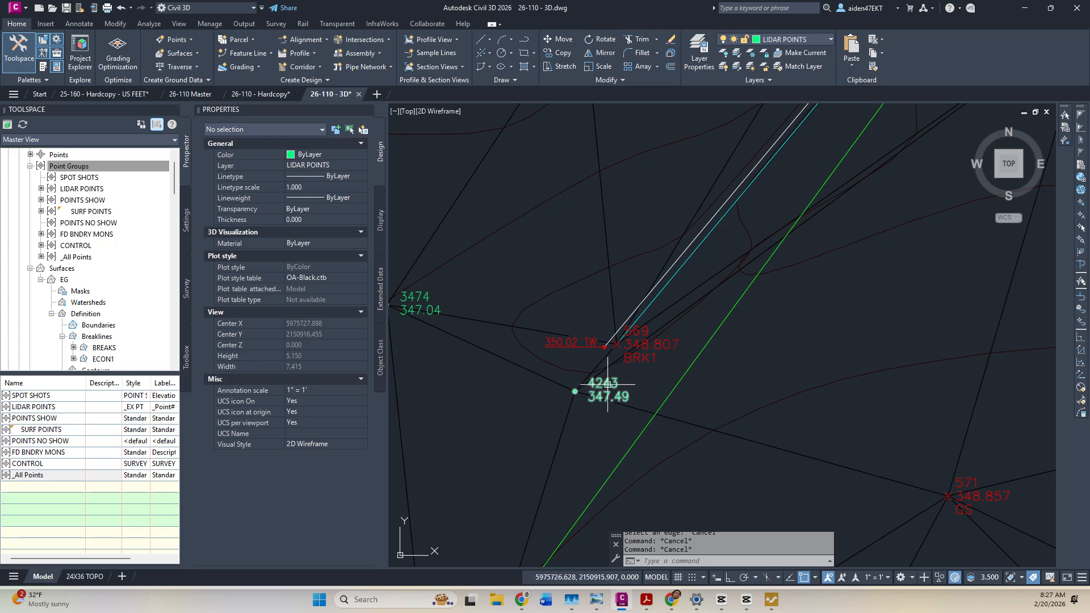
Delete stray point 4243 and update the out-of-date point groups.
click(607, 383)
key(Delete)
right_click(83, 189)
click(126, 240)
Delete stray point 3404 from the surface data and refresh the point groups.
scroll(704, 311, down, 5)
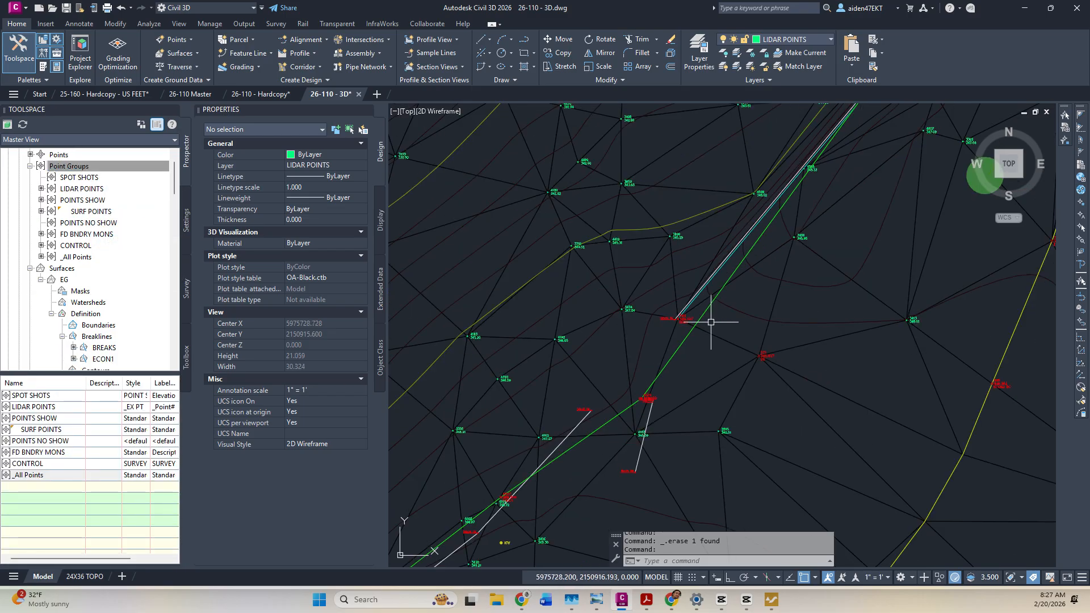
middle_drag(811, 232, 697, 315)
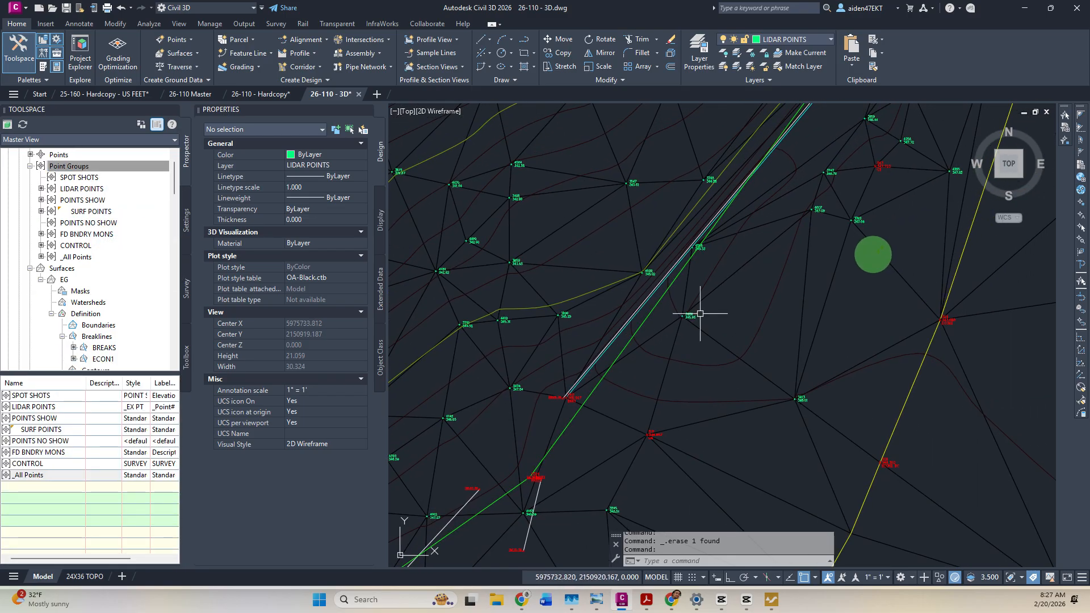
scroll(698, 311, up, 5)
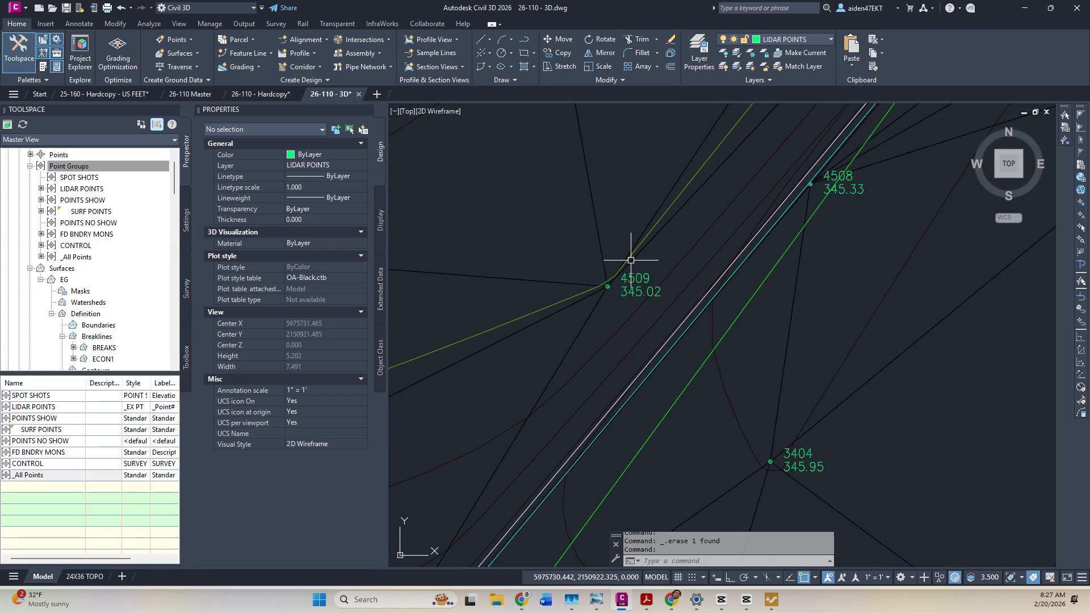
click(689, 199)
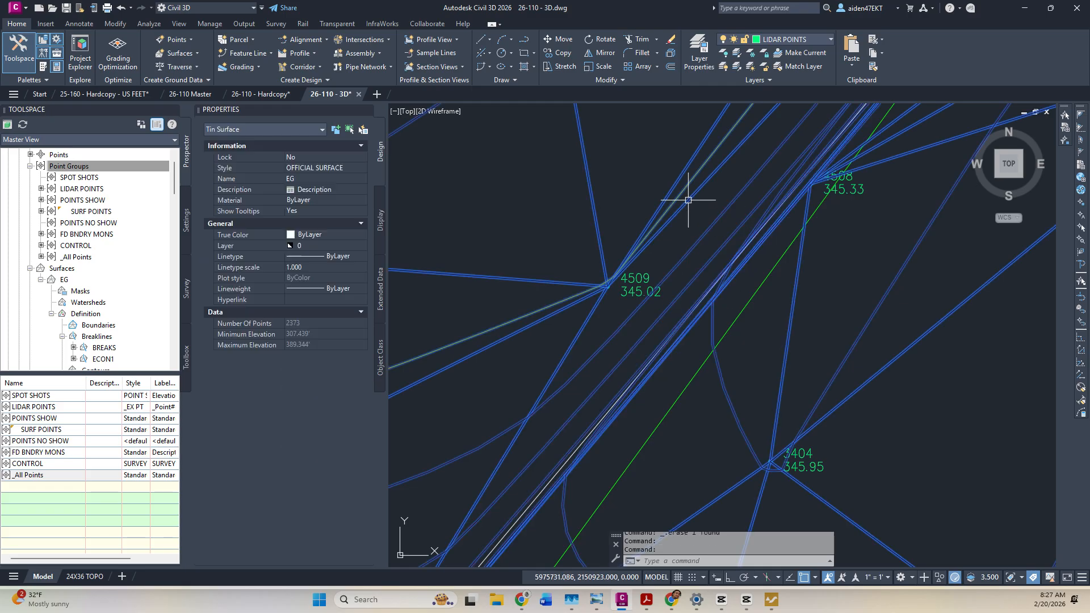
key(Escape)
scroll(673, 252, down, 5)
scroll(673, 252, down, 2)
middle_drag(716, 262, 698, 323)
scroll(685, 329, down, 2)
scroll(690, 349, up, 4)
scroll(667, 328, up, 3)
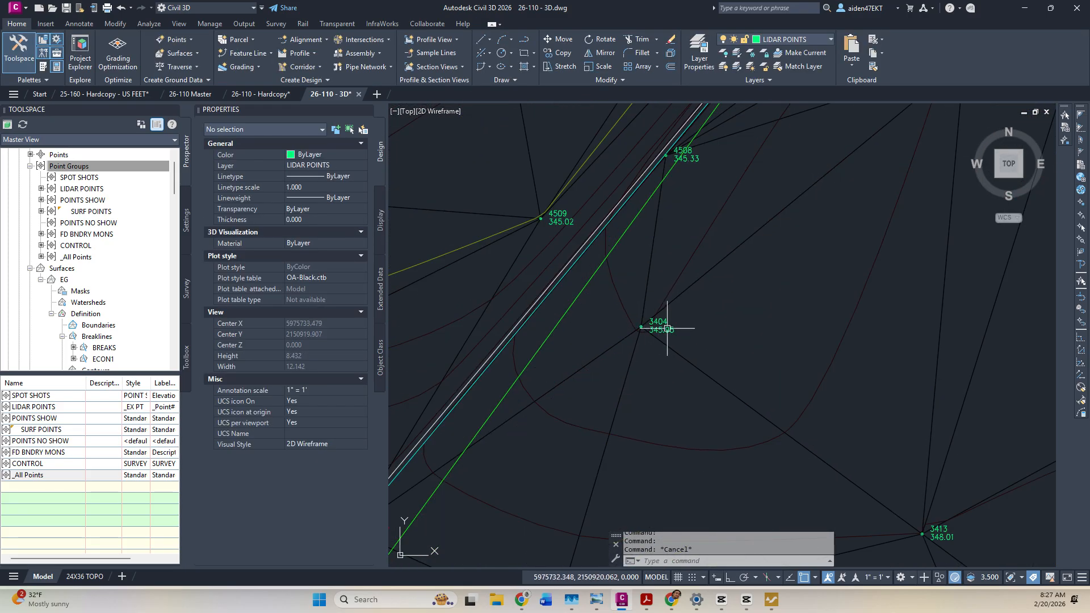
scroll(679, 330, down, 2)
click(678, 330)
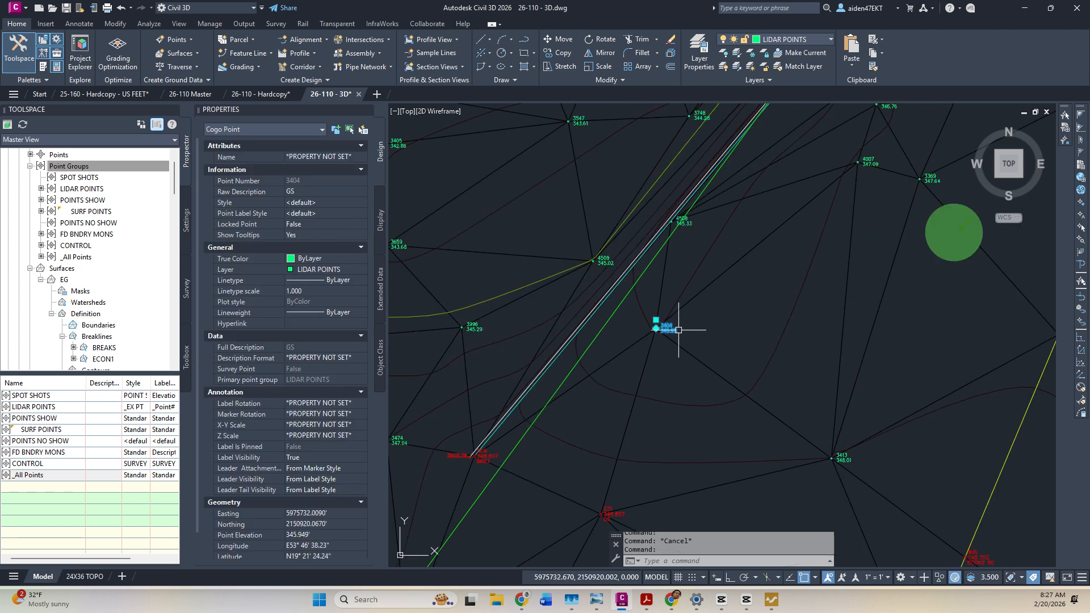
key(Delete)
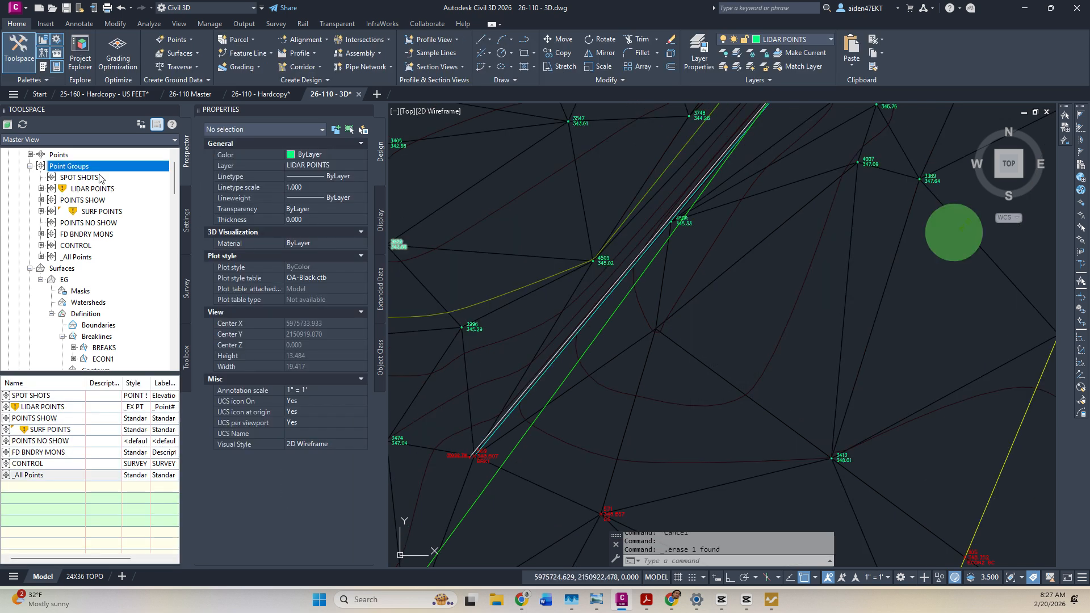
right_click(69, 165)
click(128, 218)
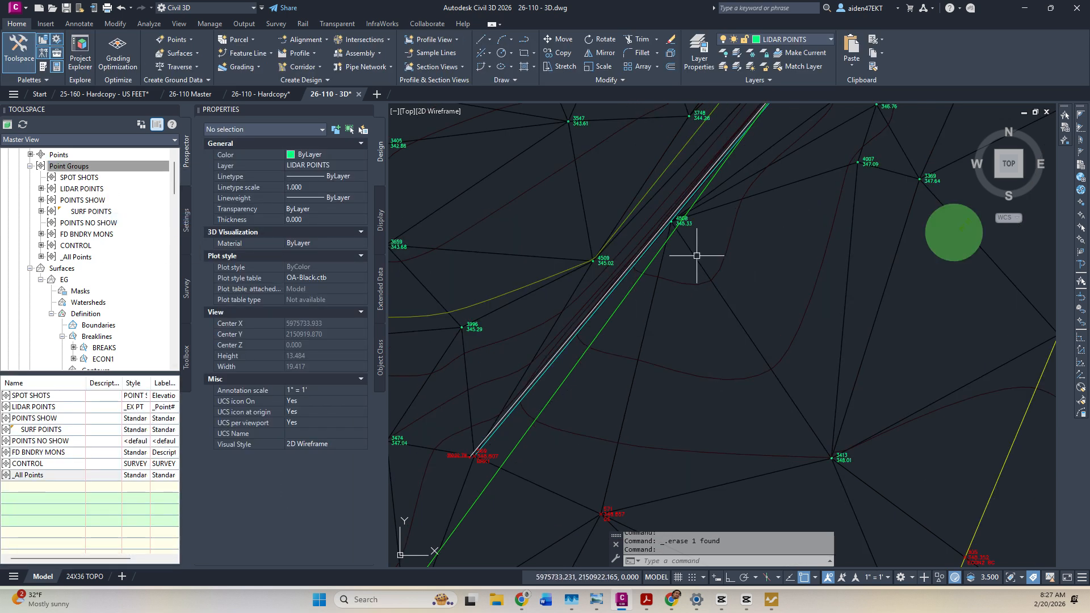
Delete stray point 4508 and refresh the point groups.
scroll(672, 219, up, 5)
click(732, 270)
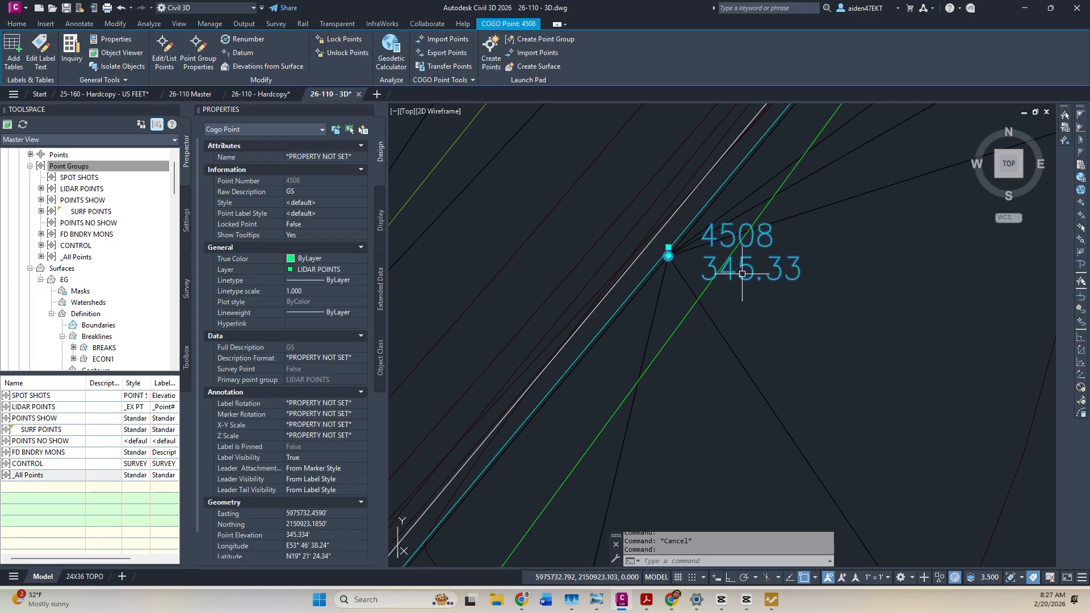
key(Delete)
right_click(72, 166)
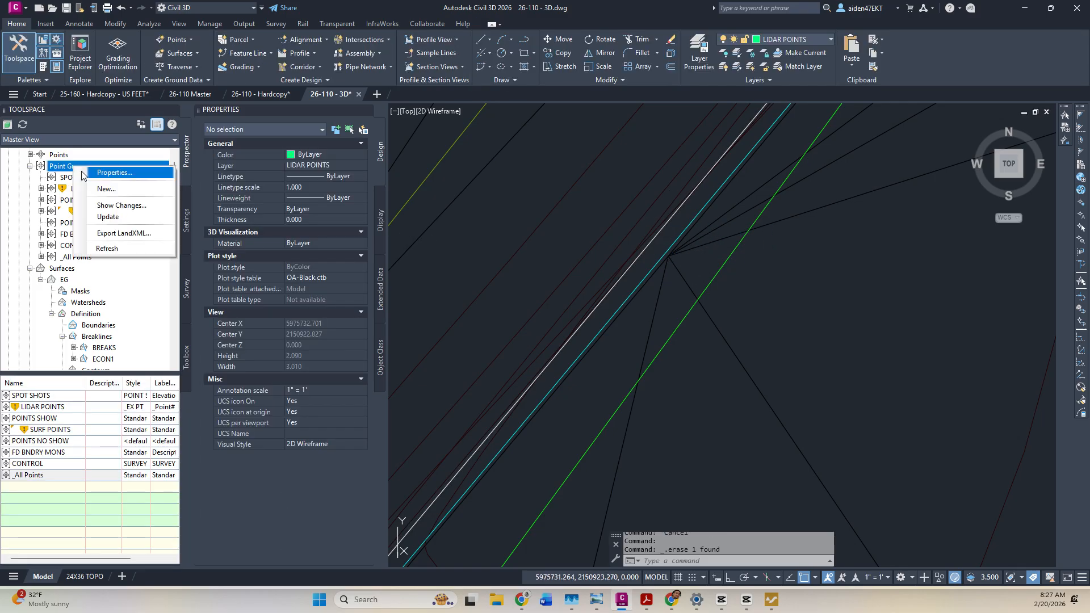
click(133, 218)
Delete stray points 3747 and 3919, then update the LIDAR and SURF POINTS groups.
scroll(750, 261, down, 5)
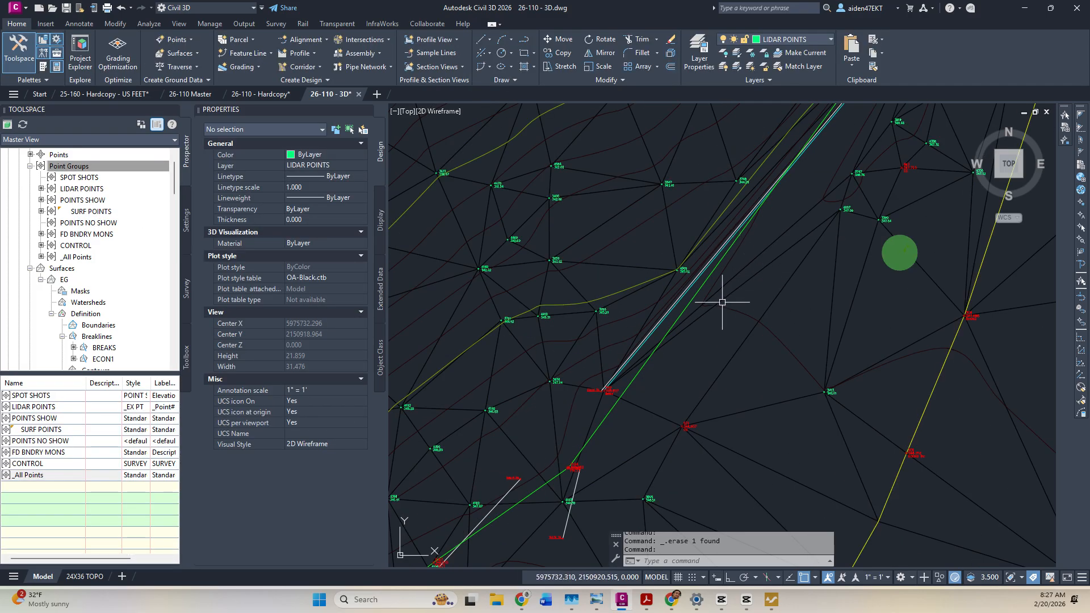
key(Escape)
middle_drag(785, 248, 691, 353)
middle_drag(778, 279, 656, 422)
scroll(656, 420, down, 1)
scroll(657, 403, up, 8)
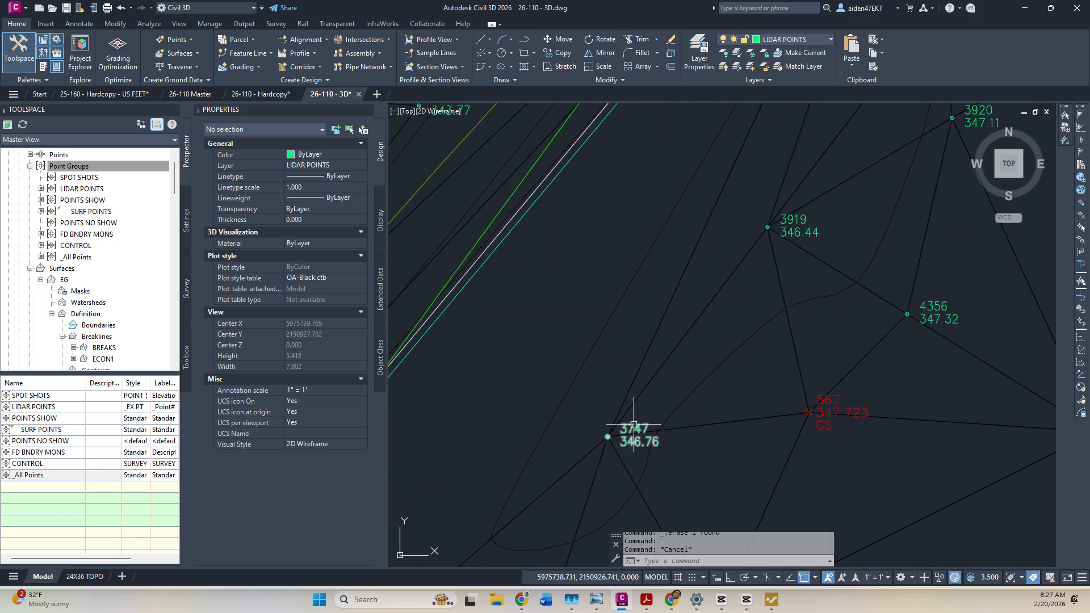
click(633, 423)
key(Delete)
click(767, 228)
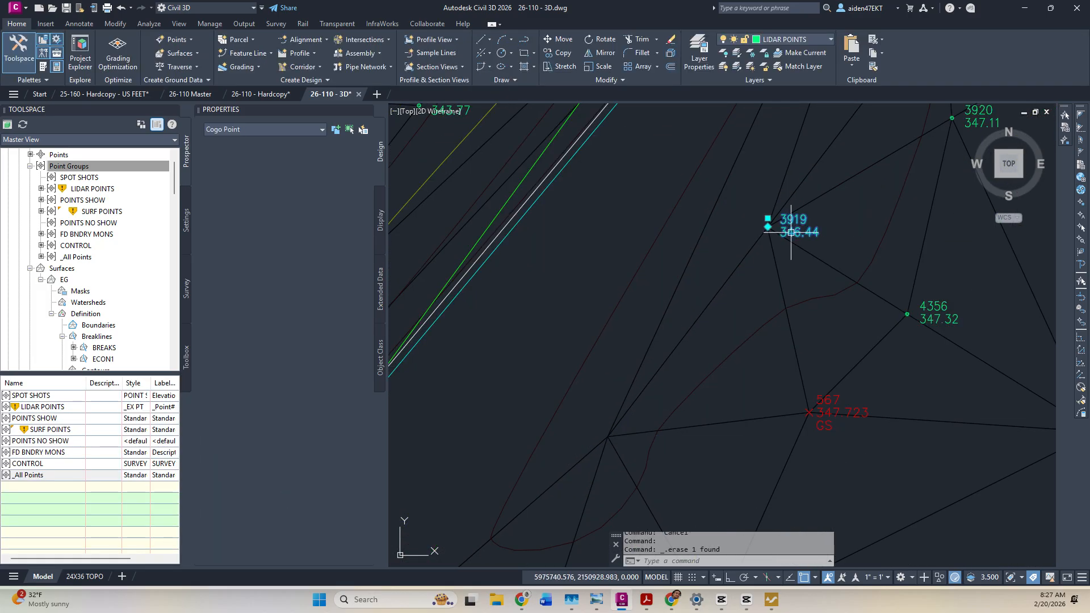
key(Delete)
scroll(791, 259, down, 5)
middle_drag(803, 202, 741, 309)
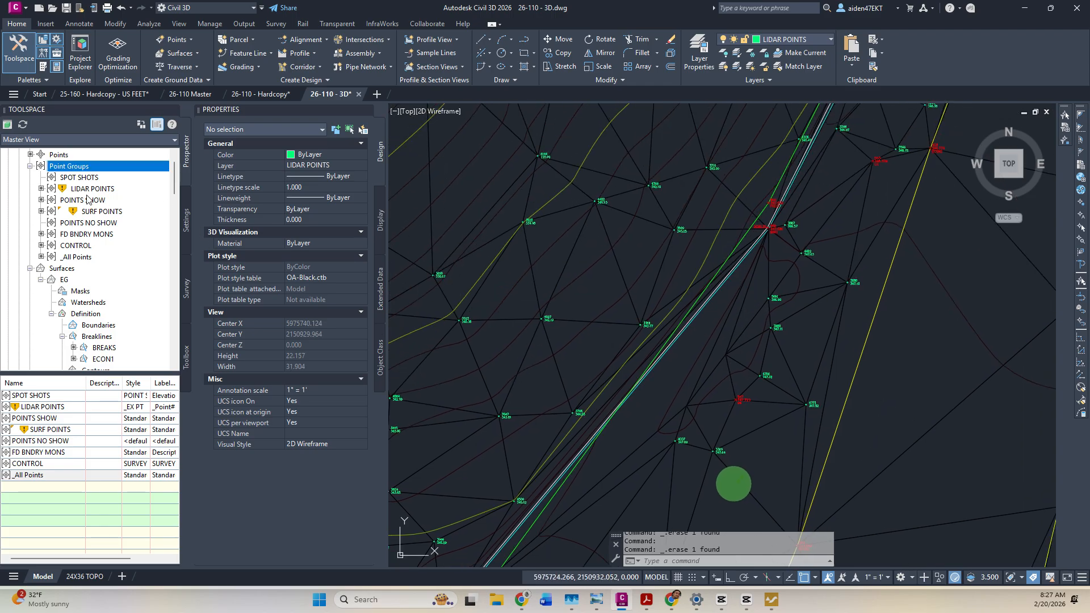
right_click(81, 169)
click(128, 217)
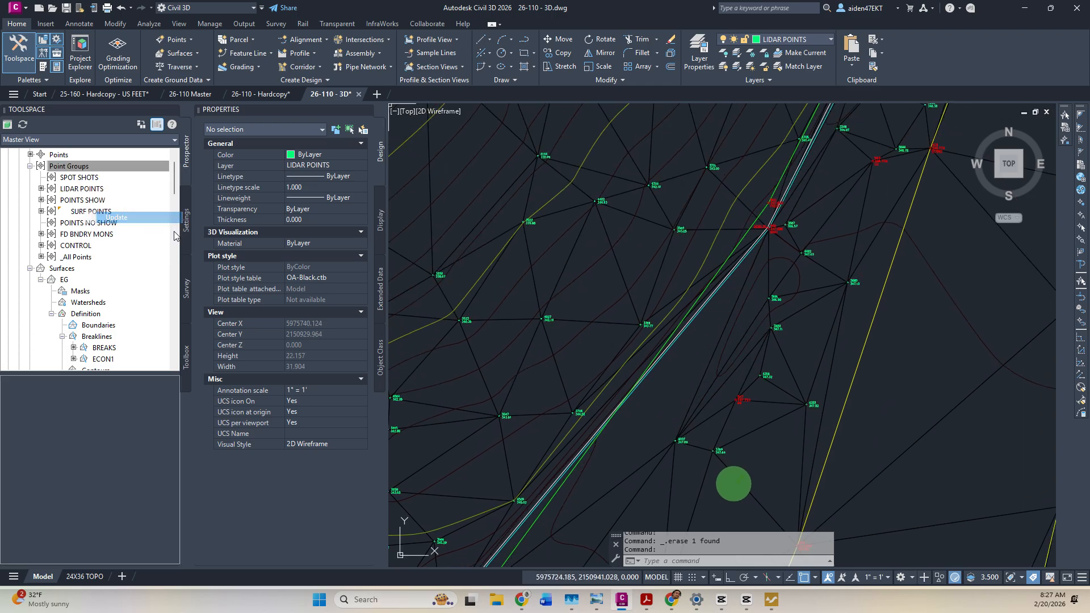
Delete stray point 3681 and the next nearby stray point, then refresh the point groups.
scroll(778, 298, up, 4)
click(778, 298)
key(Delete)
scroll(778, 310, down, 2)
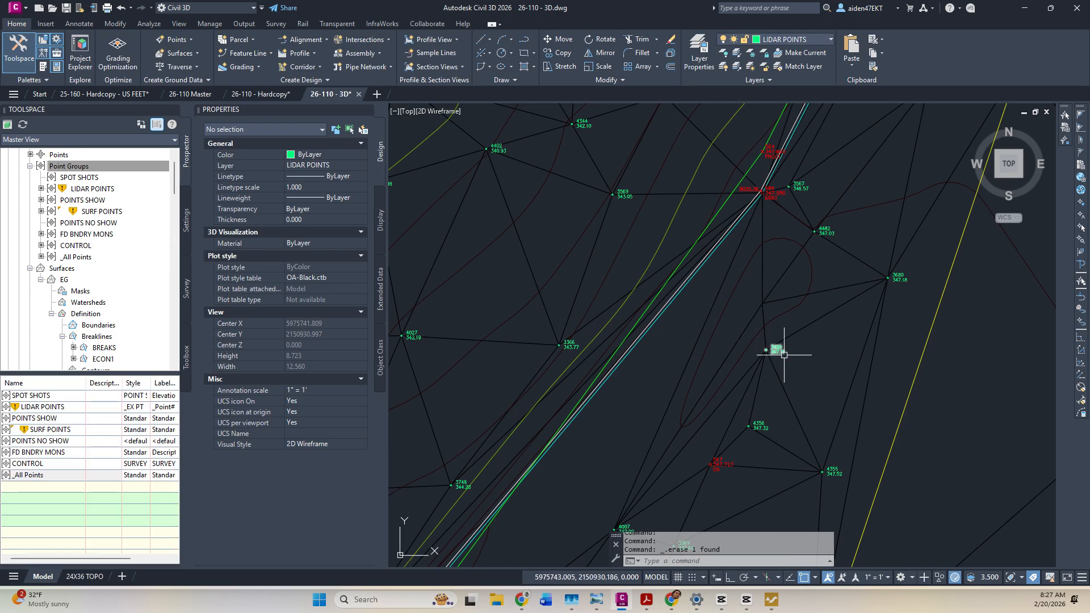
click(785, 352)
key(Delete)
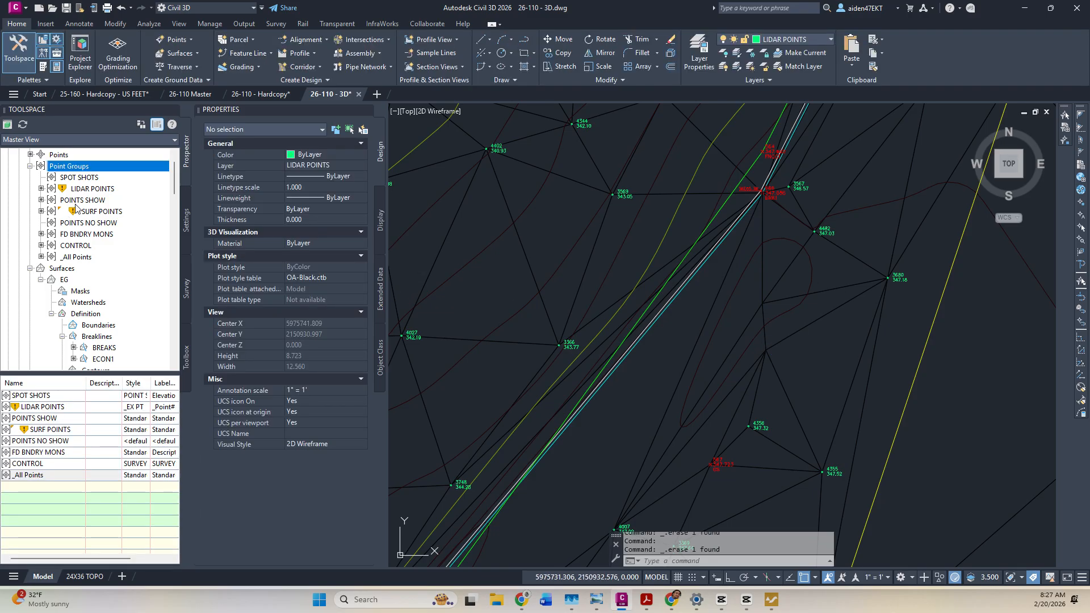
right_click(84, 169)
click(128, 217)
Inspect points 4252 and 3449 elsewhere on the surface, leaving them in place.
scroll(652, 267, down, 3)
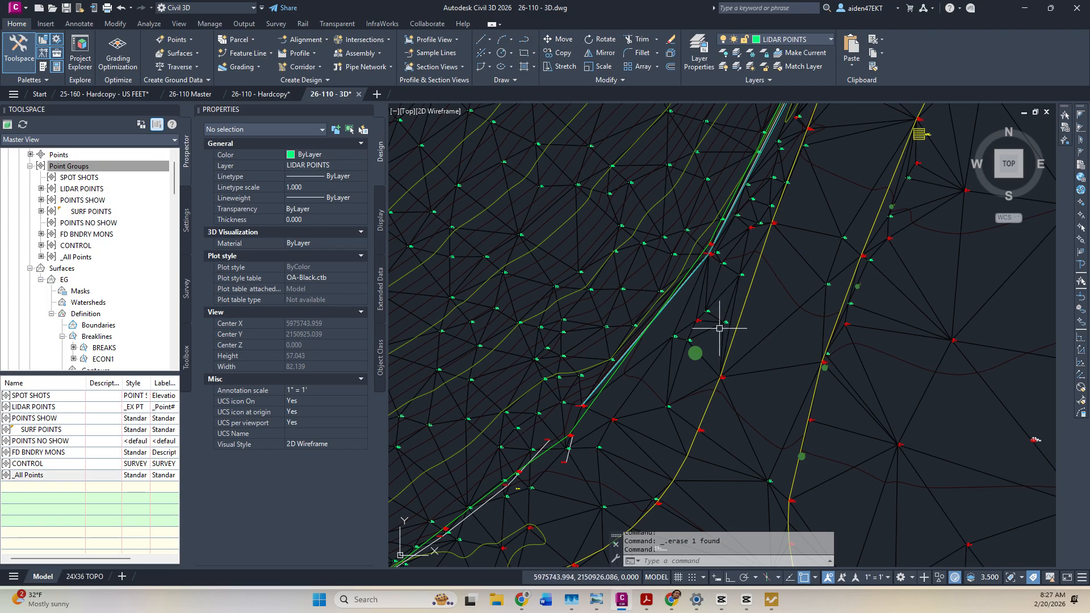
scroll(729, 305, up, 1)
middle_drag(711, 252, 663, 358)
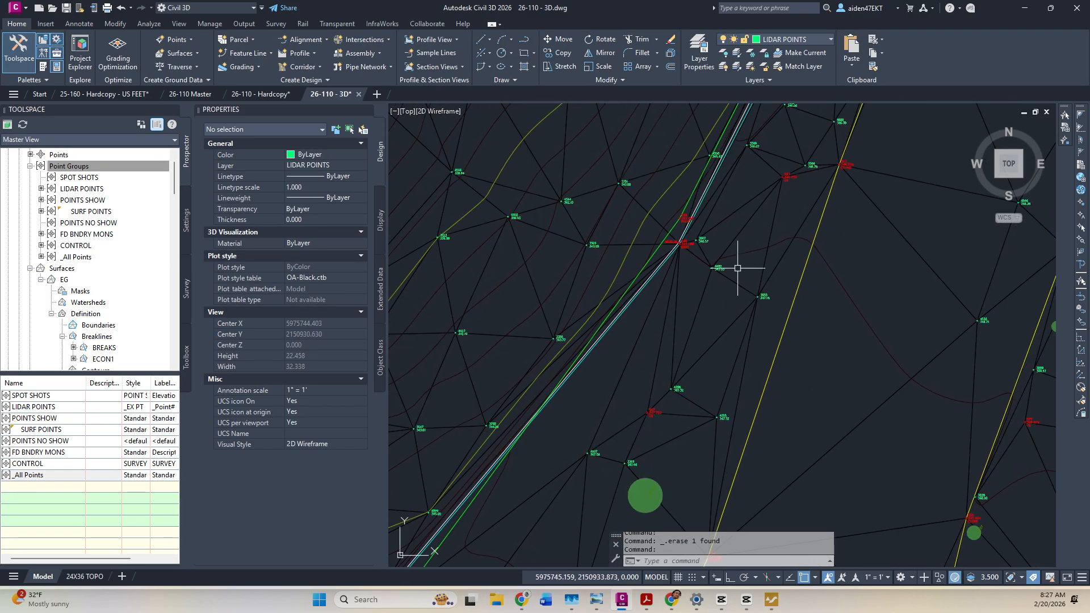
middle_drag(738, 268, 716, 358)
middle_drag(771, 262, 713, 309)
middle_drag(738, 239, 645, 387)
scroll(689, 350, up, 3)
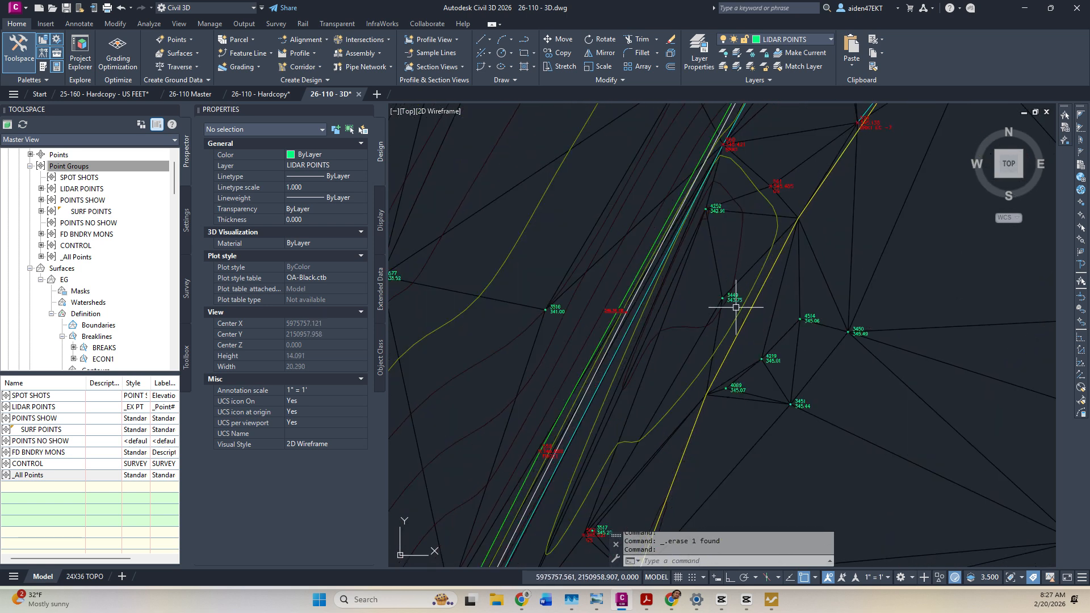
scroll(733, 304, up, 3)
click(682, 209)
key(Escape)
click(725, 436)
Delete stray point 3517 and refresh the point groups.
scroll(729, 359, down, 4)
scroll(729, 360, down, 1)
middle_drag(701, 382, 717, 233)
scroll(672, 395, up, 3)
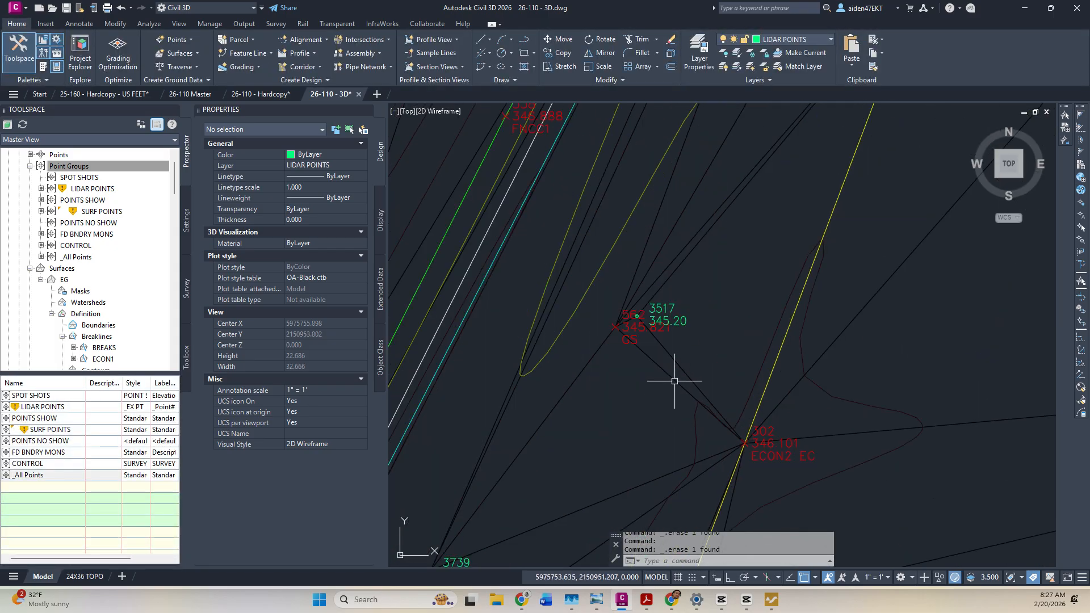
click(679, 324)
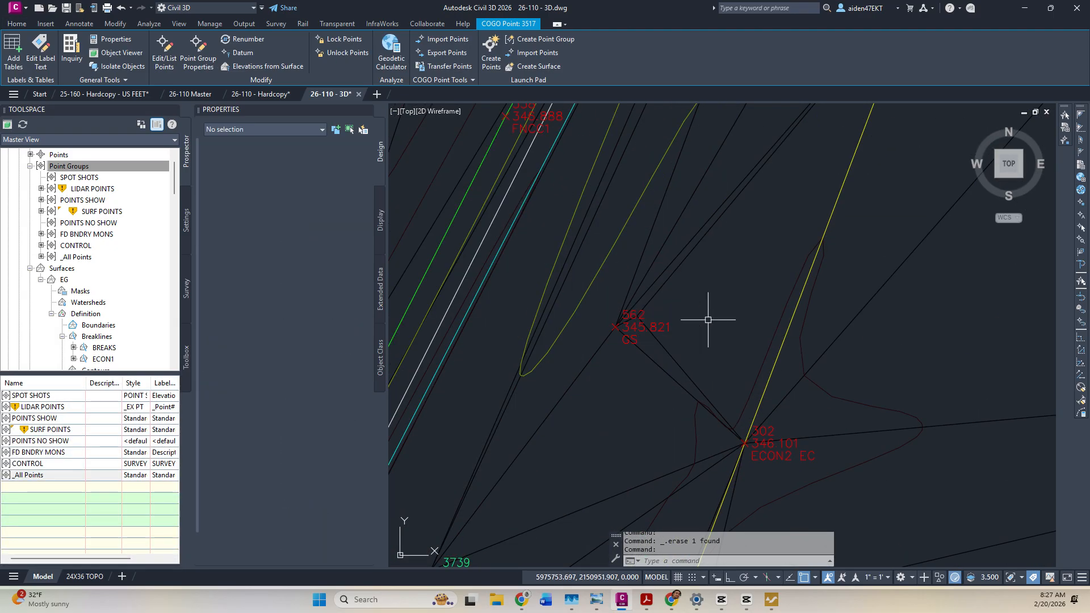
key(Delete)
right_click(76, 170)
click(122, 210)
Window-select stray point 3513, delete it, and refresh the point groups.
scroll(705, 287, down, 3)
scroll(710, 297, up, 2)
scroll(714, 296, down, 4)
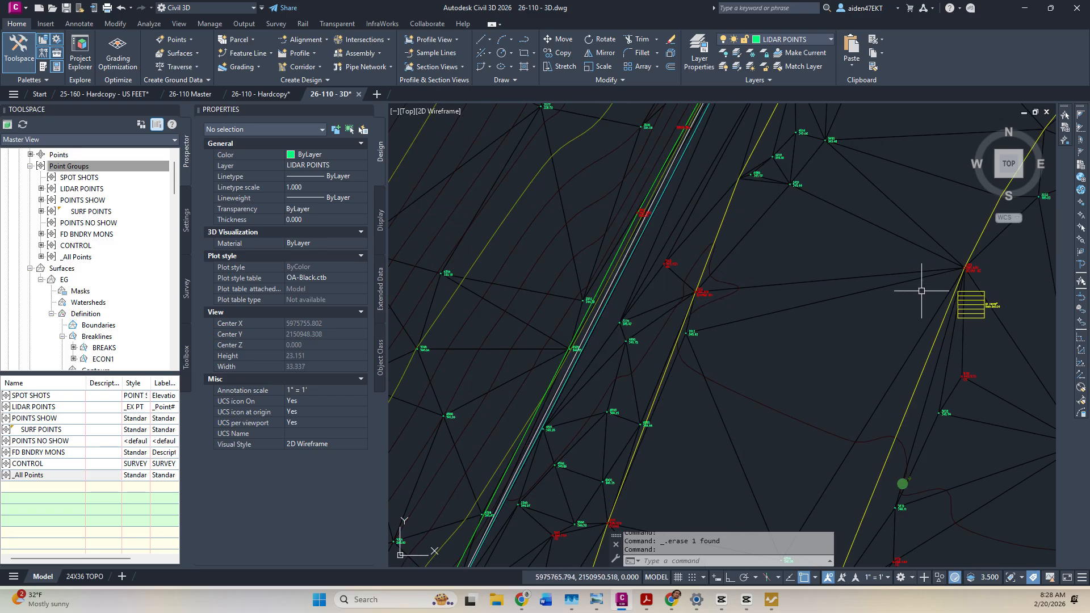
scroll(659, 328, up, 4)
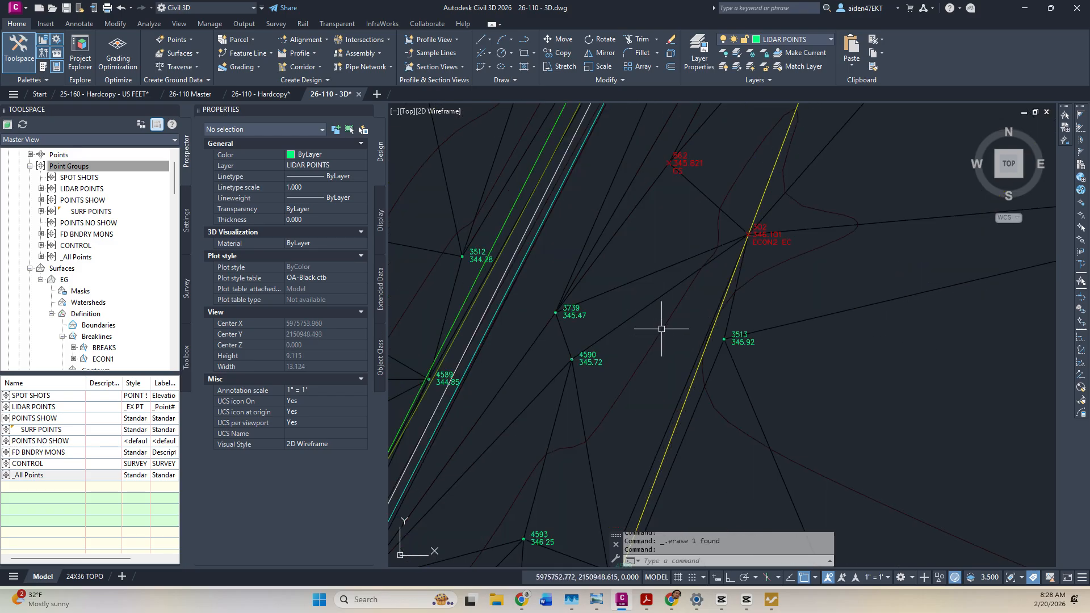
scroll(748, 348, up, 2)
click(748, 348)
click(740, 337)
key(Delete)
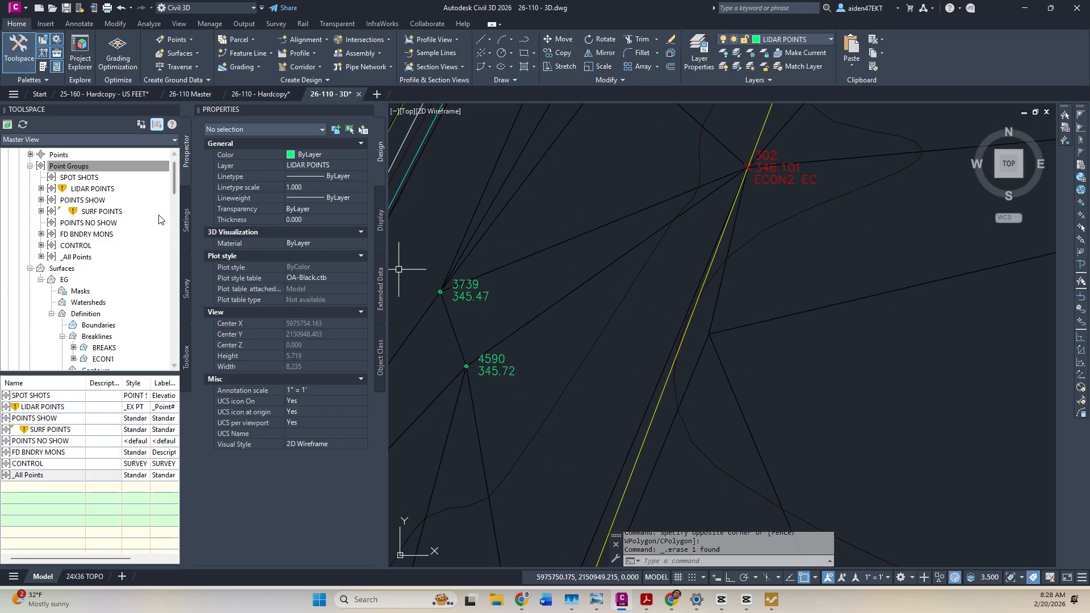
right_click(86, 165)
click(113, 207)
Pan across the site and surrounding buildings and roads, then return to the surface.
scroll(818, 312, down, 6)
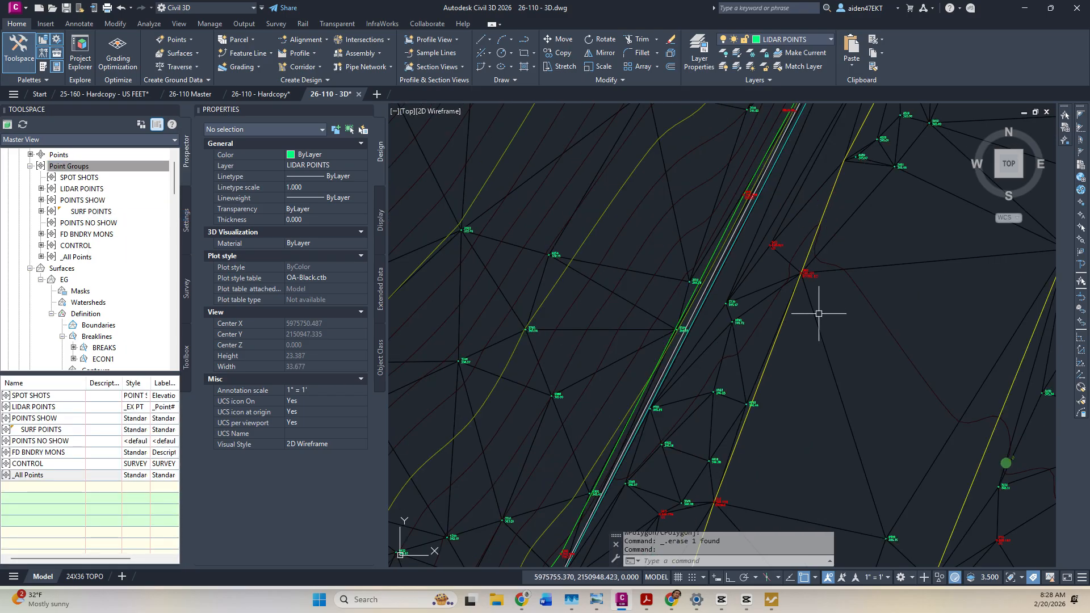
scroll(786, 304, up, 6)
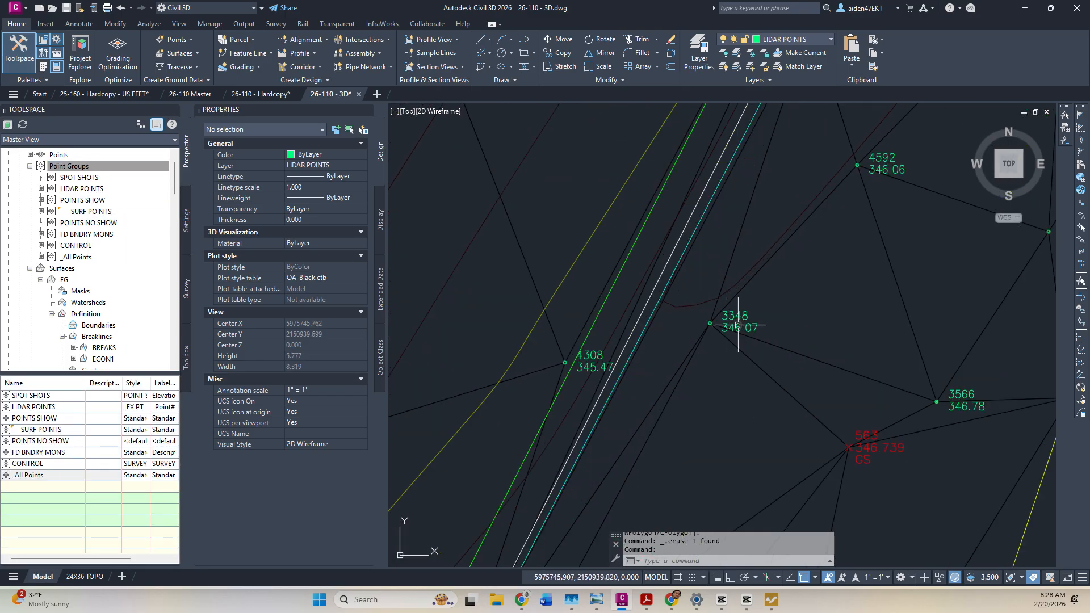
scroll(741, 321, down, 4)
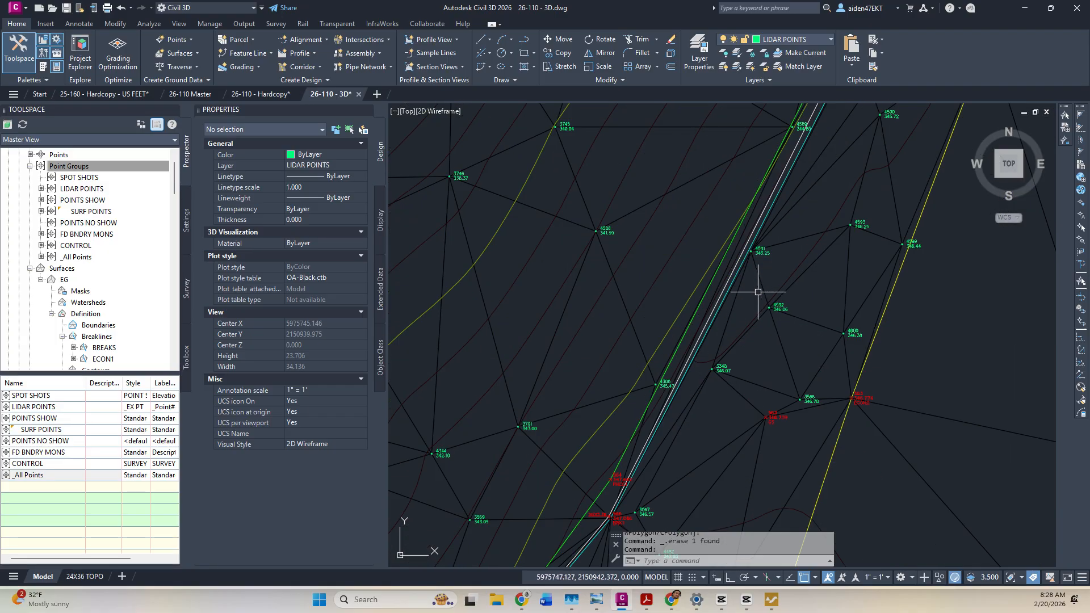
scroll(745, 308, up, 4)
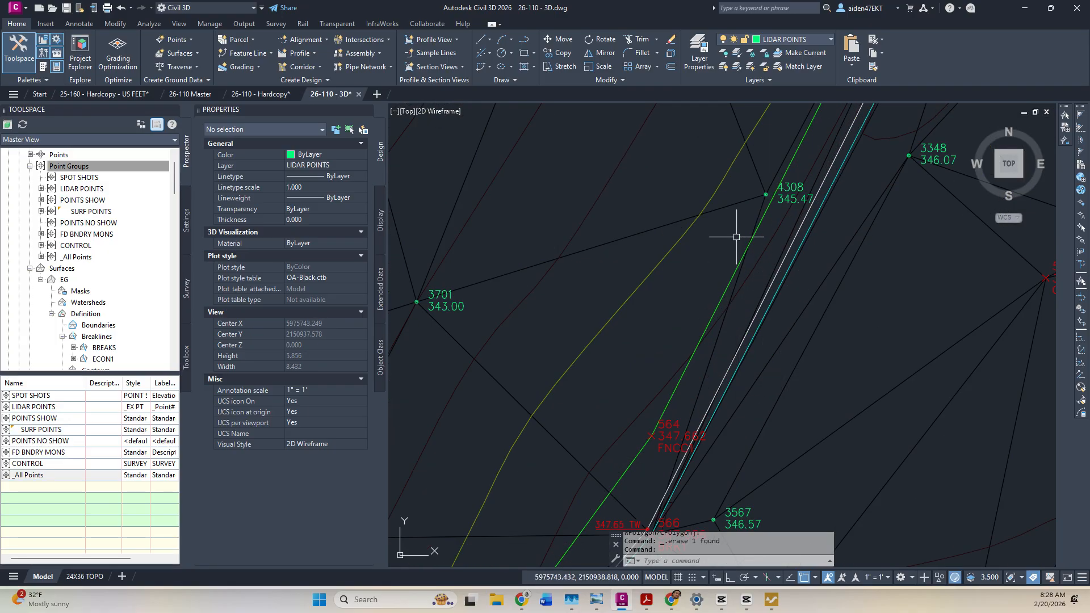
scroll(733, 235, down, 8)
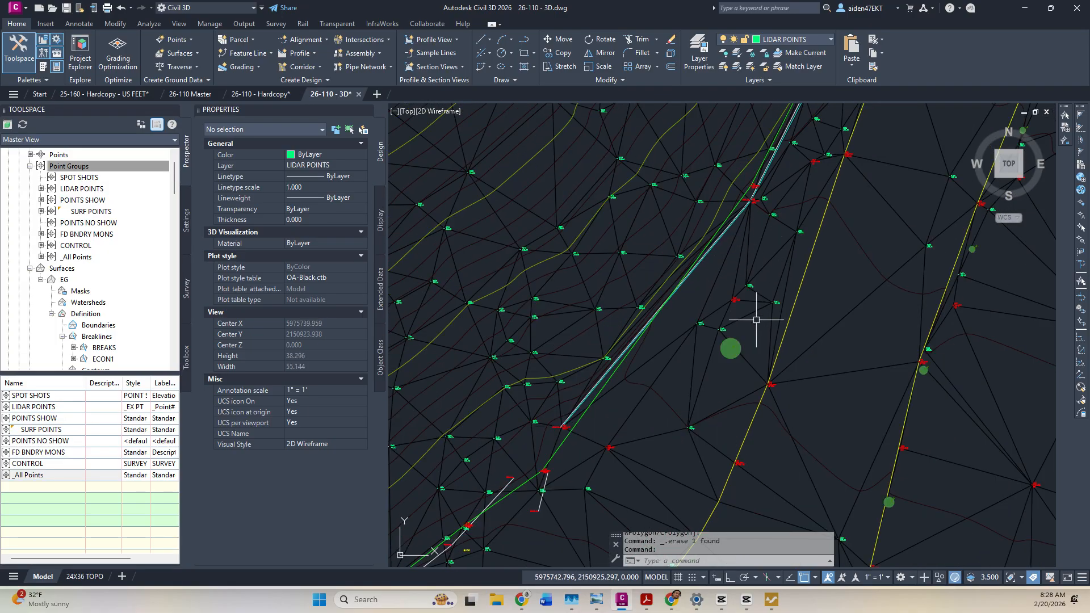
scroll(727, 328, down, 2)
middle_drag(619, 418, 725, 229)
middle_drag(842, 227, 865, 196)
scroll(786, 396, up, 6)
middle_drag(757, 412, 825, 329)
scroll(665, 327, down, 6)
mouse_move(625, 327)
middle_down()
mouse_move(750, 340)
mouse_move(917, 336)
mouse_move(979, 231)
mouse_move(983, 203)
mouse_move(642, 526)
middle_up()
middle_drag(828, 204, 727, 400)
middle_drag(754, 253, 707, 375)
scroll(726, 303, up, 6)
scroll(718, 303, up, 4)
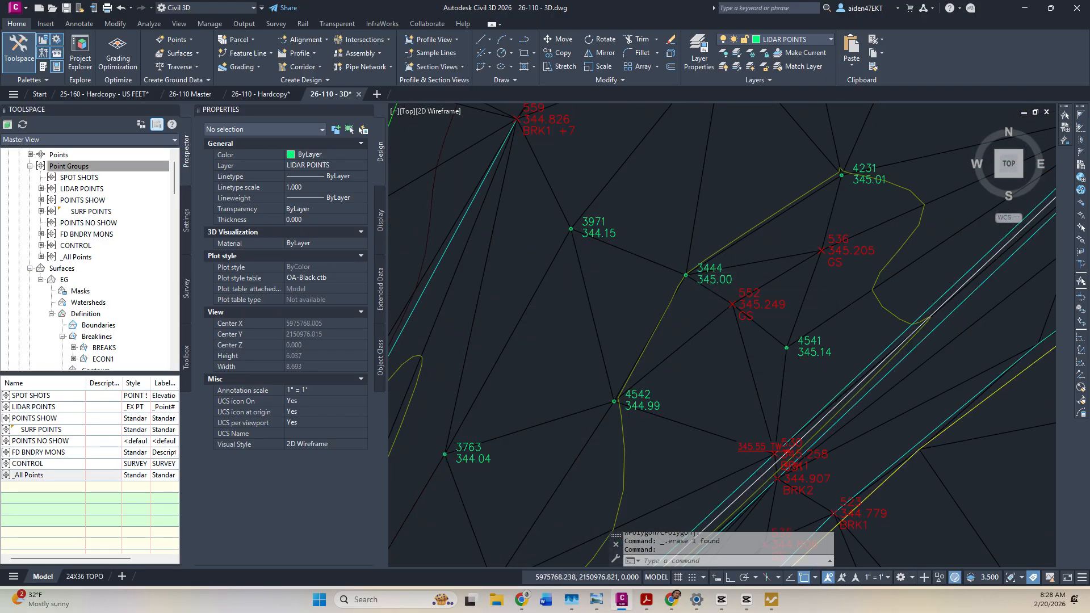
scroll(724, 280, down, 5)
scroll(733, 328, up, 6)
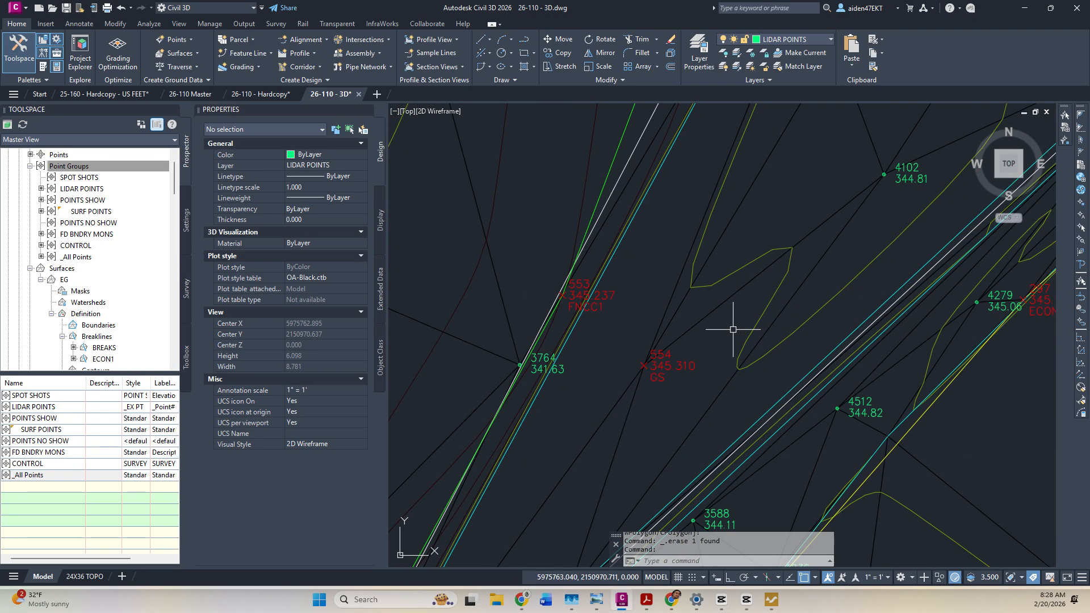
Delete stray point 4102, keep point 3763, and refresh the point groups.
click(915, 180)
key(Delete)
scroll(774, 195, down, 3)
scroll(754, 287, up, 3)
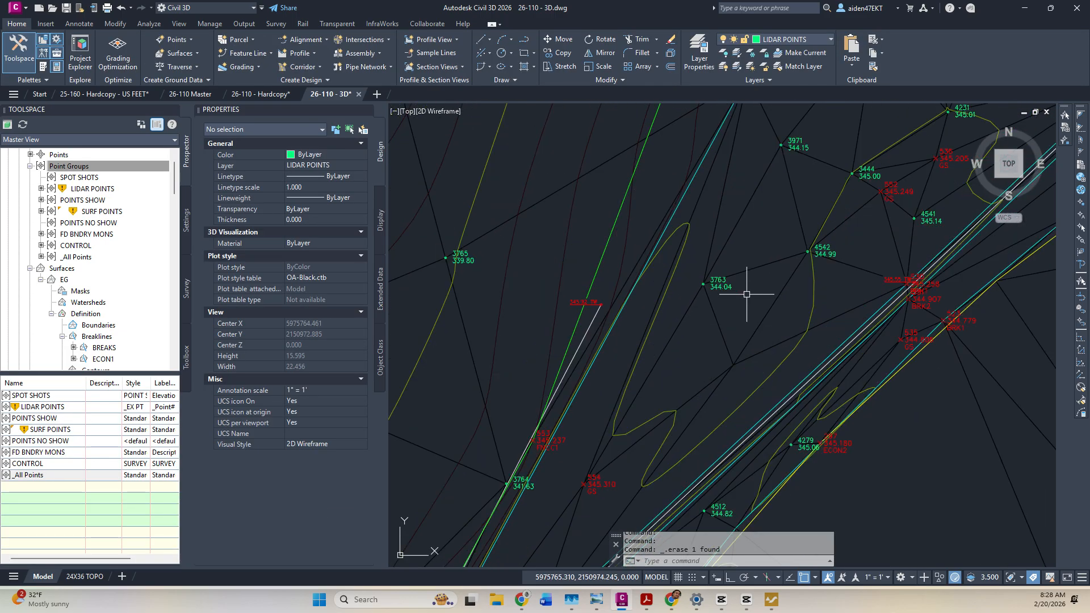
click(705, 281)
scroll(706, 281, down, 3)
key(Escape)
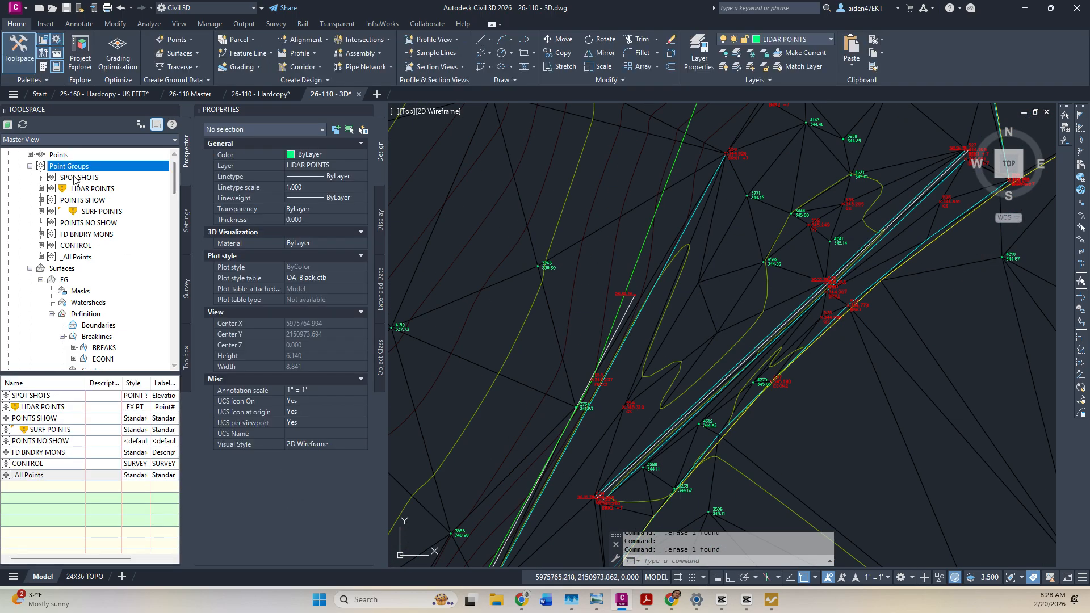
right_click(77, 169)
click(107, 213)
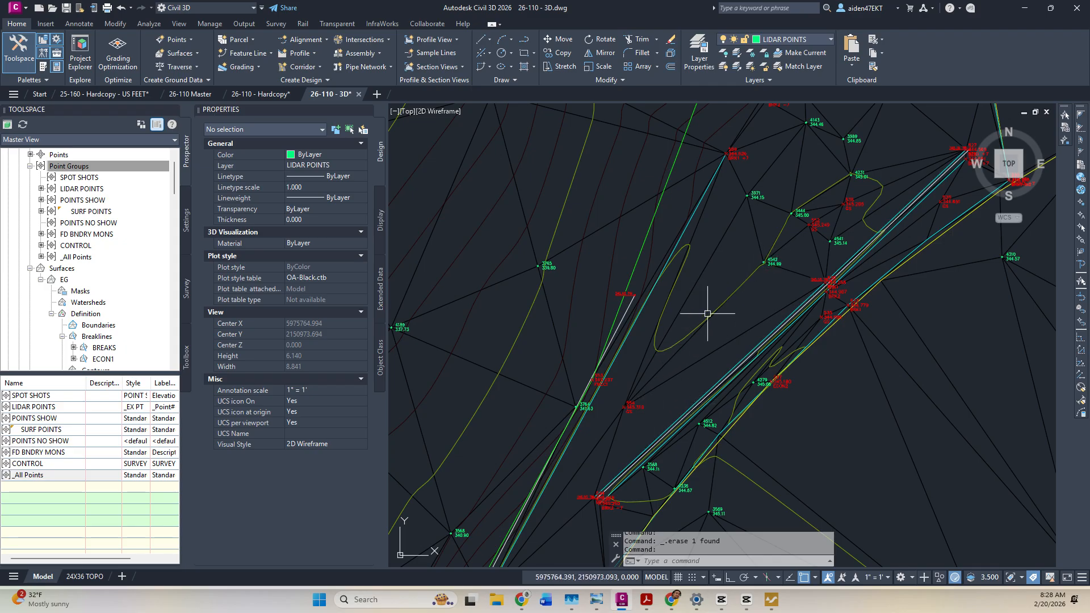
Erase another stray COGO point and update the point groups.
scroll(707, 313, down, 4)
click(730, 262)
key(Delete)
right_click(85, 166)
click(119, 221)
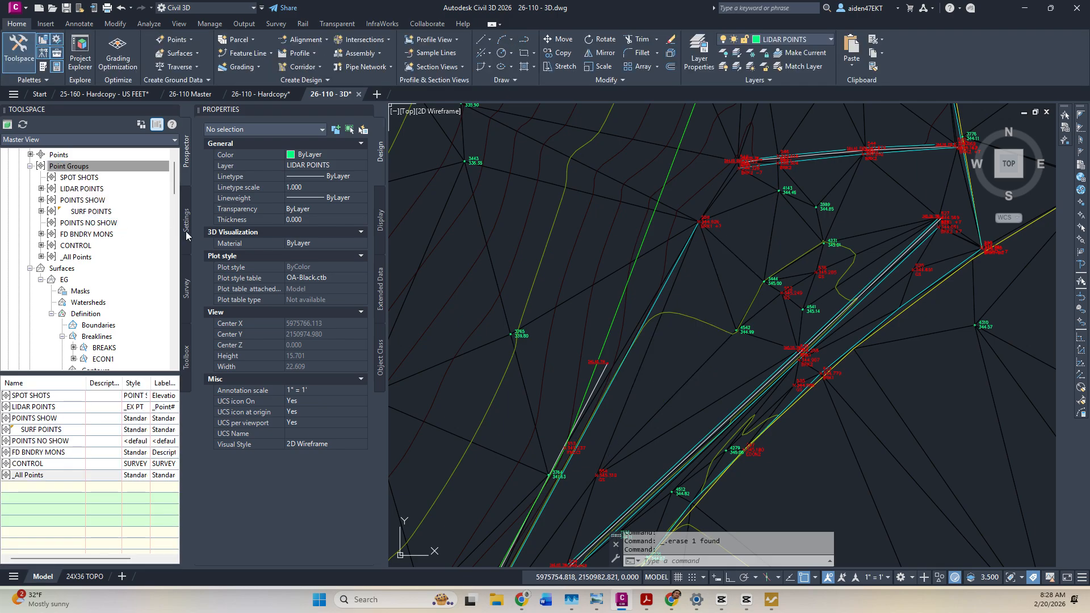
Zoom in on the ECON2 shots and select the surface at the ECON2 corner.
scroll(764, 316, up, 2)
scroll(749, 344, down, 4)
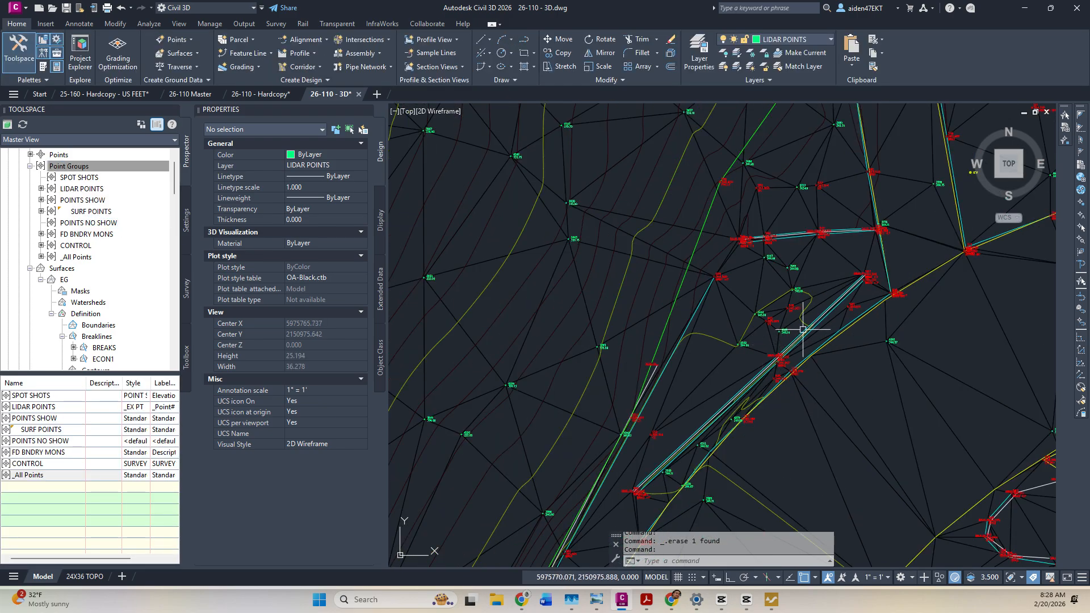
scroll(720, 308, down, 6)
scroll(765, 336, up, 2)
scroll(866, 378, up, 6)
middle_drag(817, 428, 753, 341)
scroll(754, 341, up, 4)
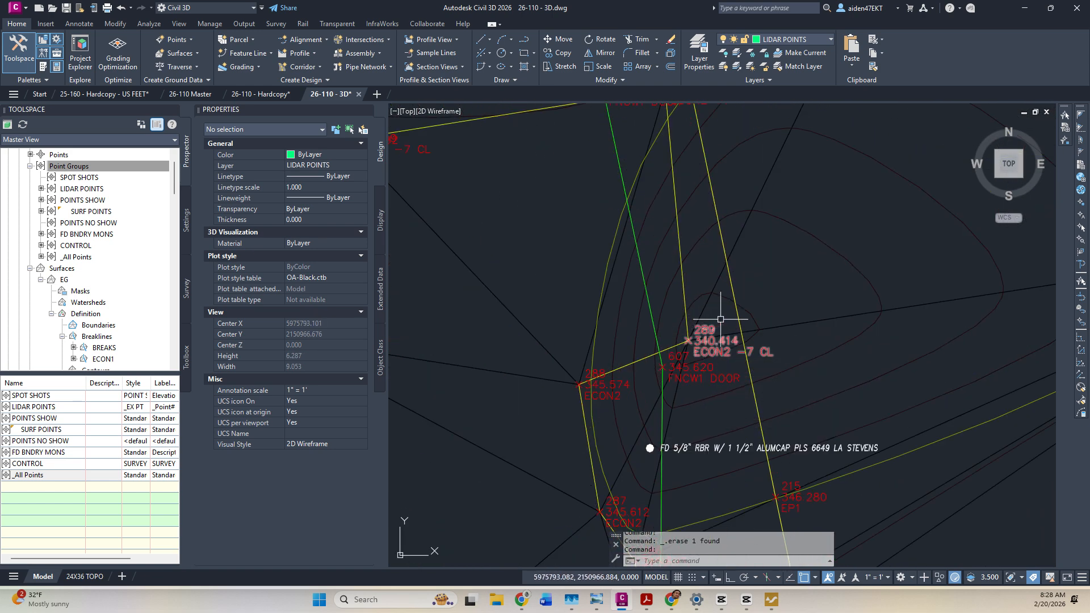
scroll(714, 346, down, 6)
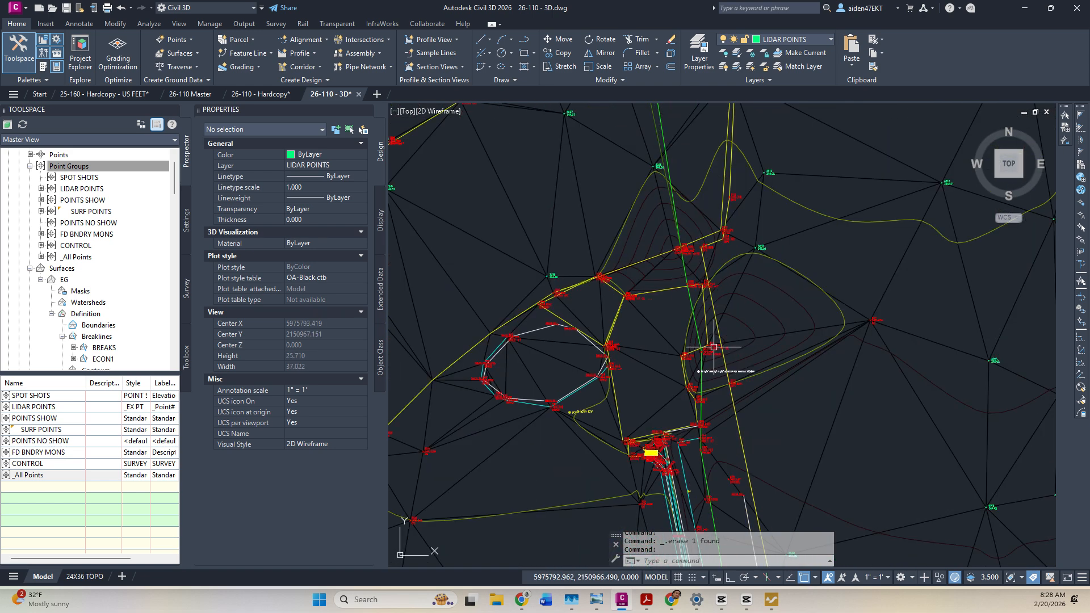
scroll(723, 352, up, 4)
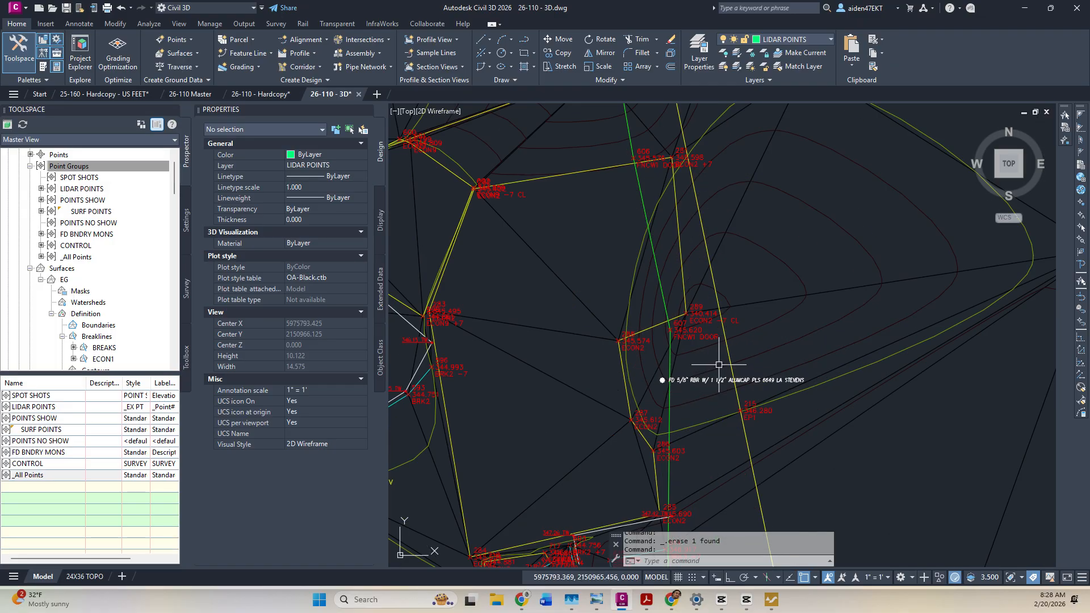
scroll(703, 329, up, 2)
click(676, 262)
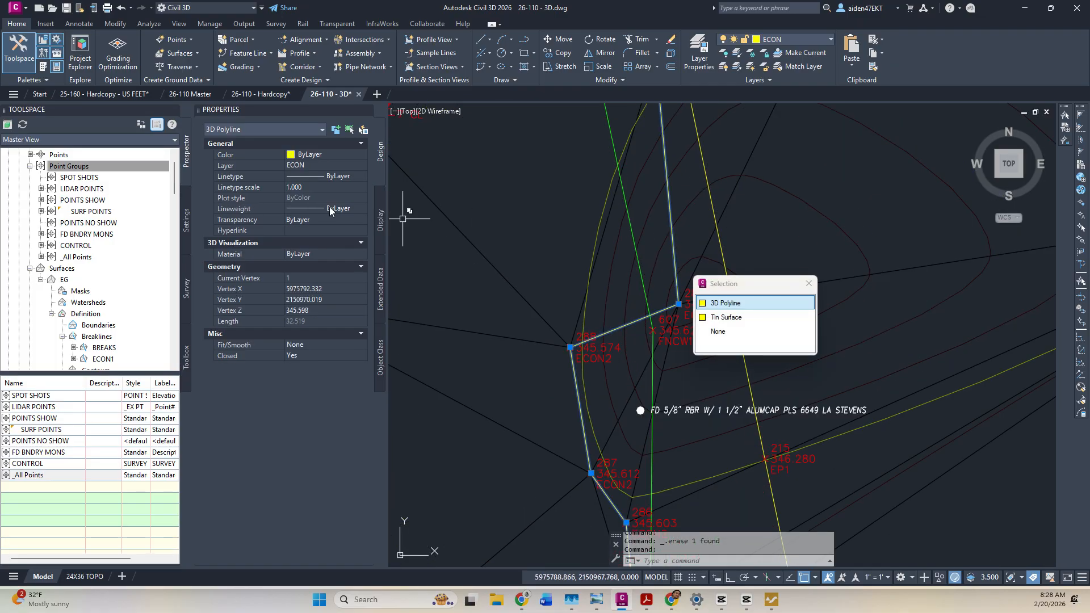
Delete point 289 from the EG surface, keeping the surface's original style.
click(624, 292)
key(Escape)
click(626, 290)
key(Escape)
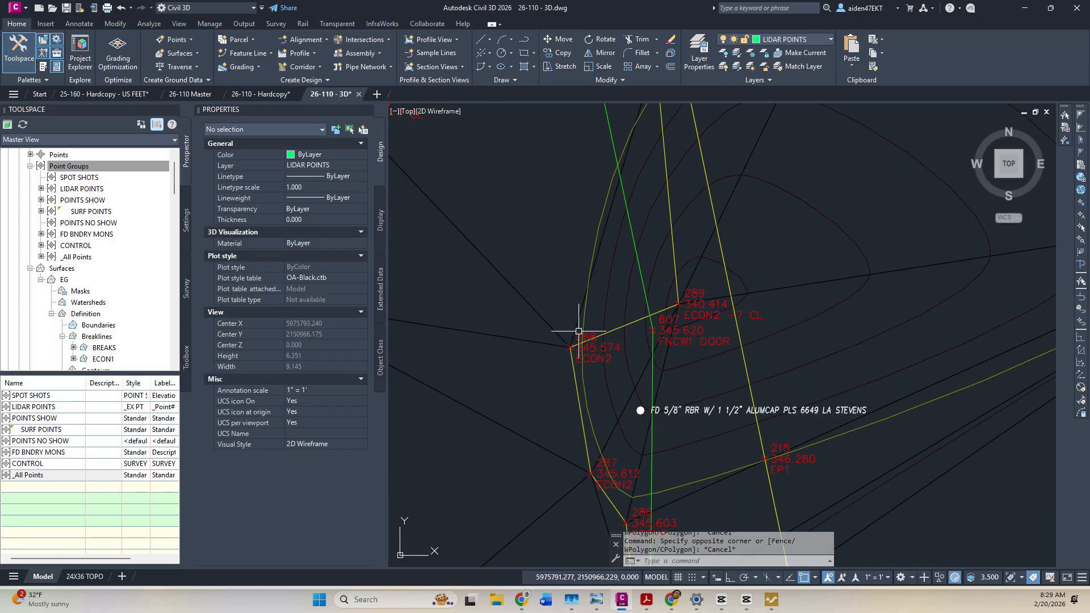
click(551, 326)
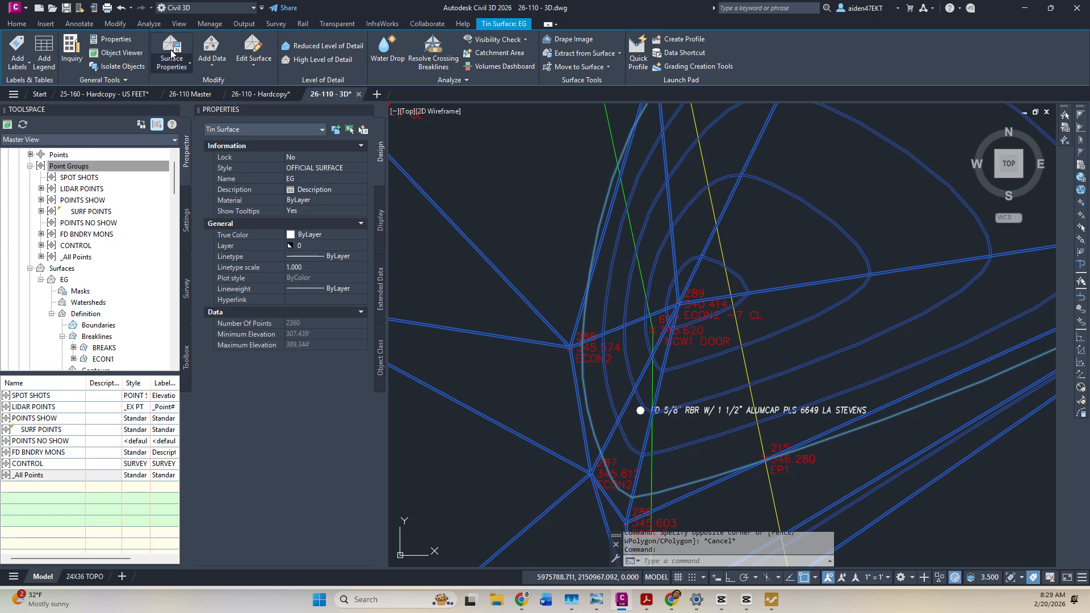
click(253, 61)
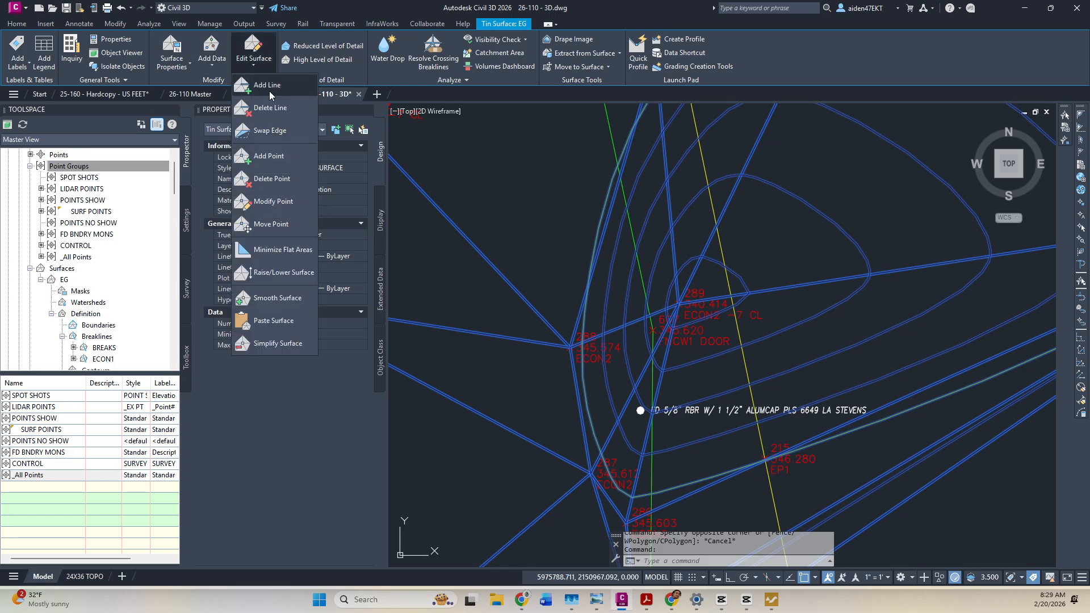
click(284, 178)
scroll(675, 302, up, 4)
click(629, 302)
key(Return)
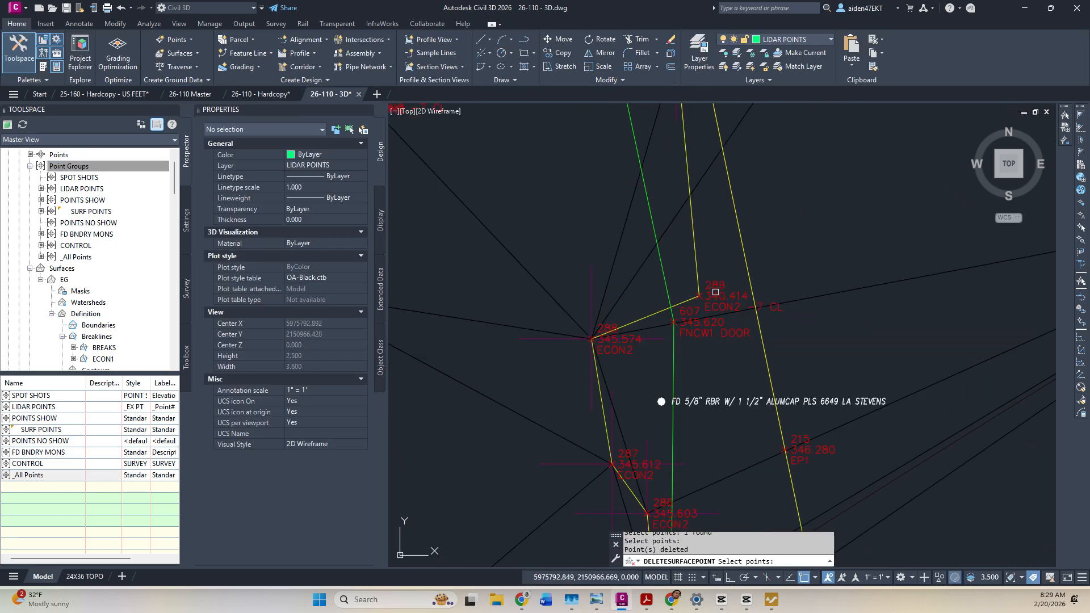
scroll(718, 294, down, 4)
key(Escape)
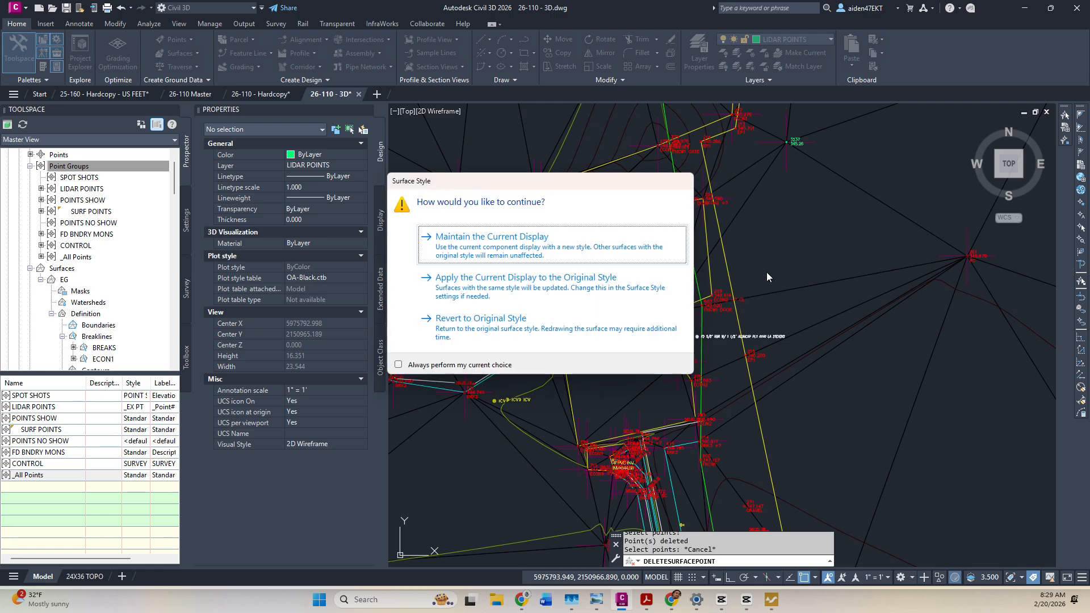
click(512, 315)
Delete another stray point near gate points 278–279, again keeping the original style.
scroll(705, 288, up, 3)
scroll(705, 288, up, 5)
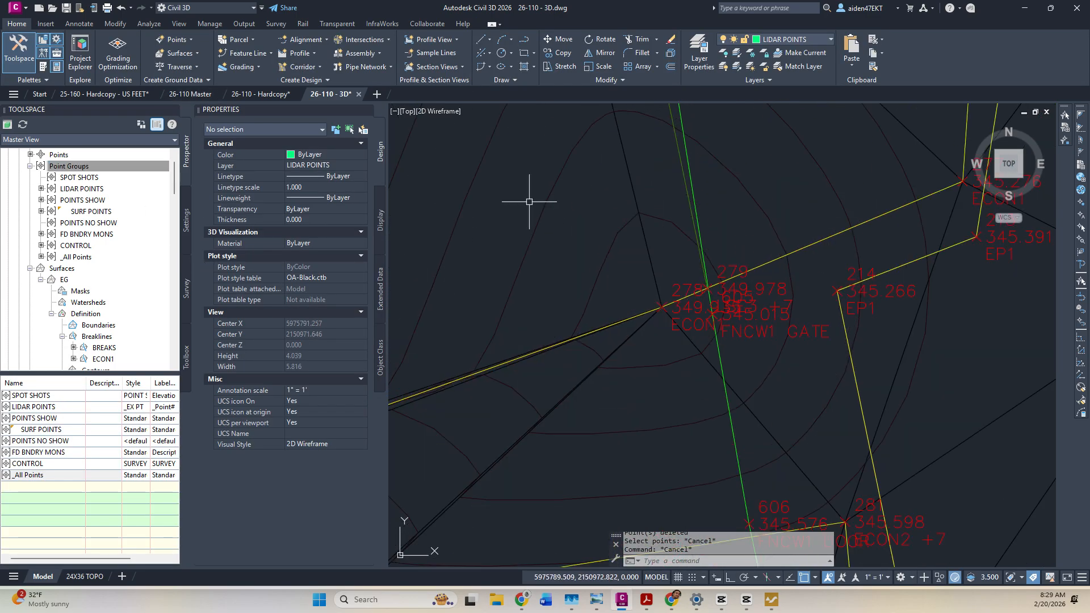
click(640, 239)
click(253, 54)
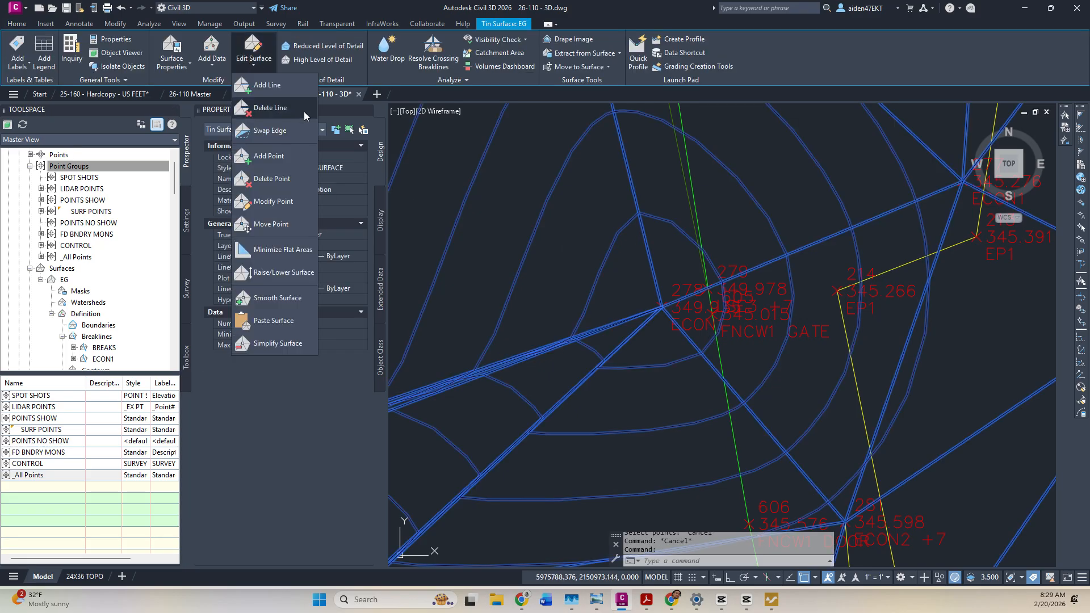
click(275, 178)
click(661, 232)
key(Return)
scroll(664, 261, down, 6)
scroll(648, 235, down, 2)
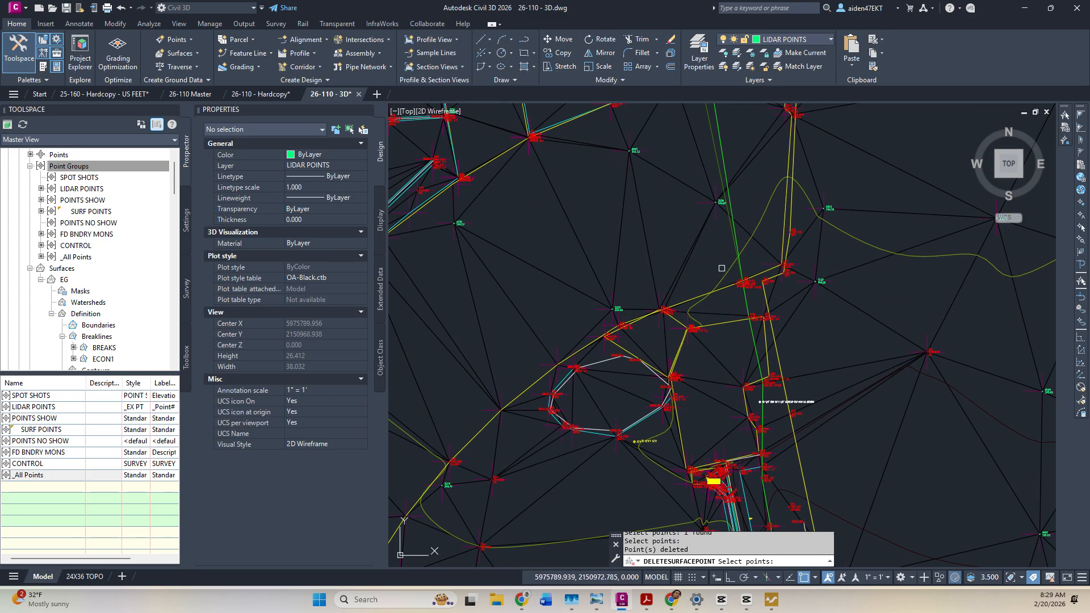
key(Escape)
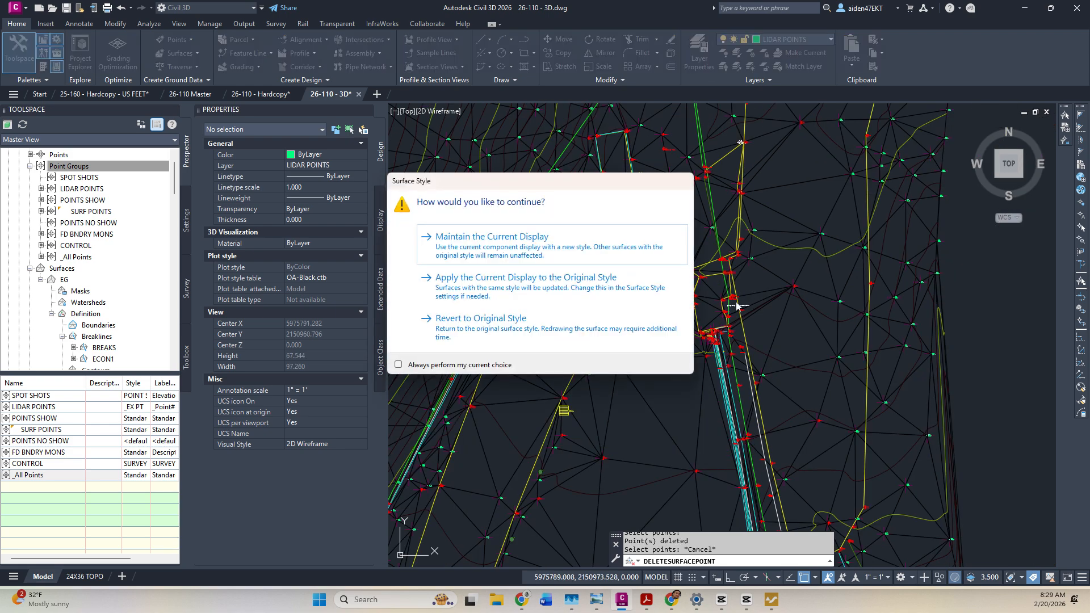
click(527, 341)
key(Escape)
scroll(668, 298, up, 2)
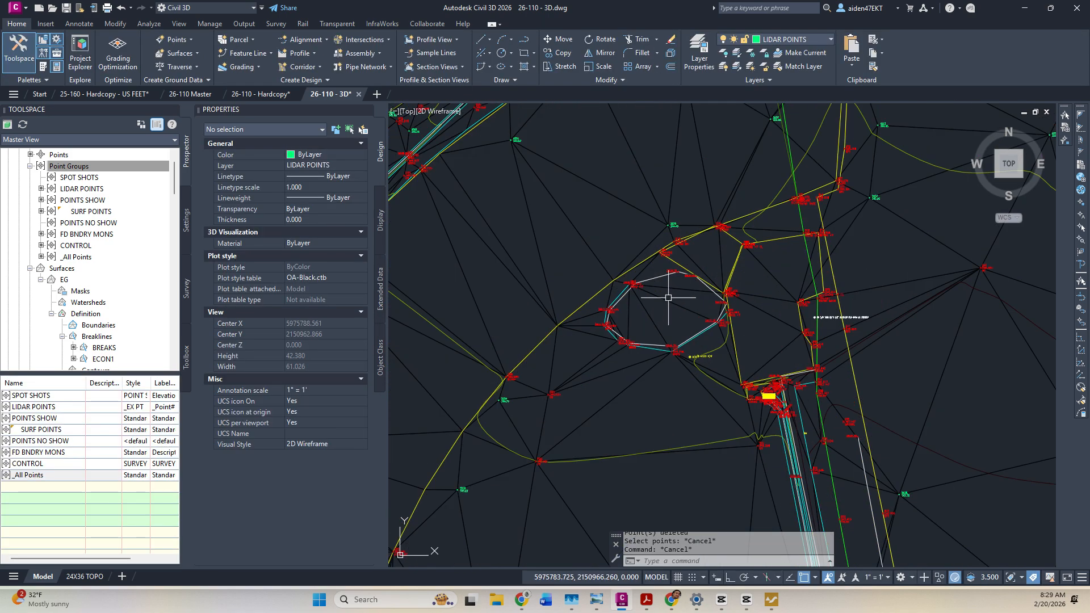
scroll(801, 348, down, 2)
middle_drag(809, 346, 716, 142)
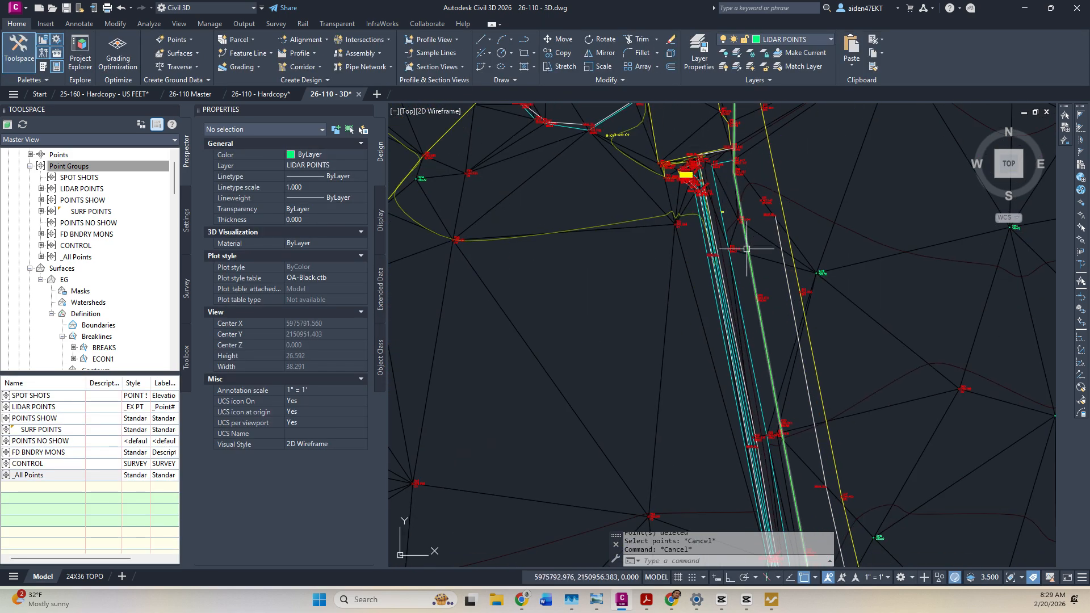
scroll(755, 298, down, 2)
middle_drag(787, 375, 747, 231)
middle_drag(754, 394, 709, 171)
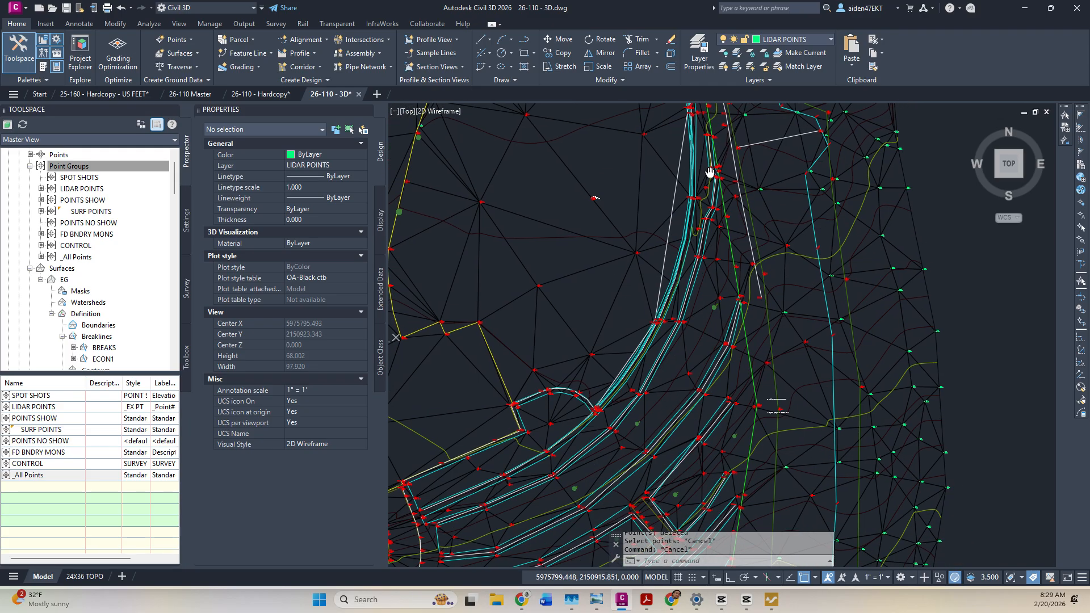
scroll(755, 345, down, 2)
middle_drag(755, 345, 797, 194)
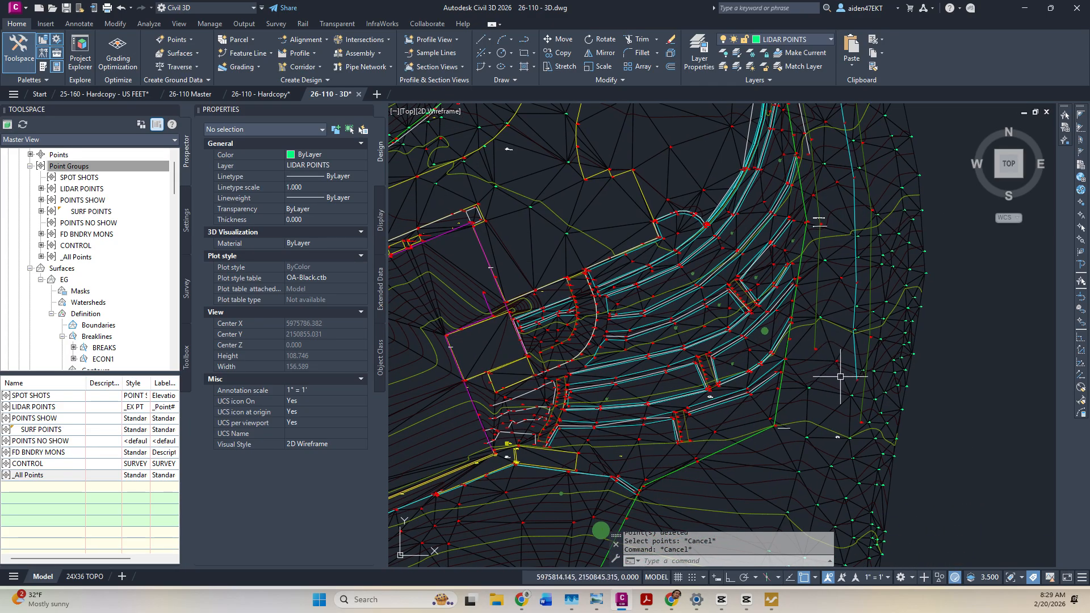
middle_drag(829, 401, 829, 220)
scroll(828, 225, down, 2)
mouse_move(786, 337)
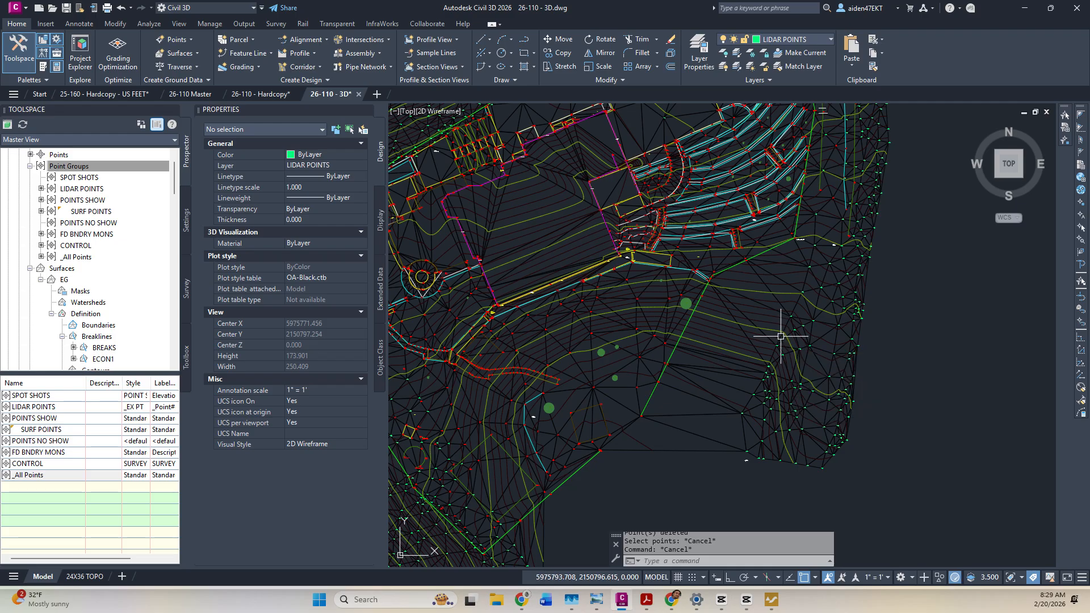
scroll(767, 332, down, 3)
scroll(738, 253, up, 5)
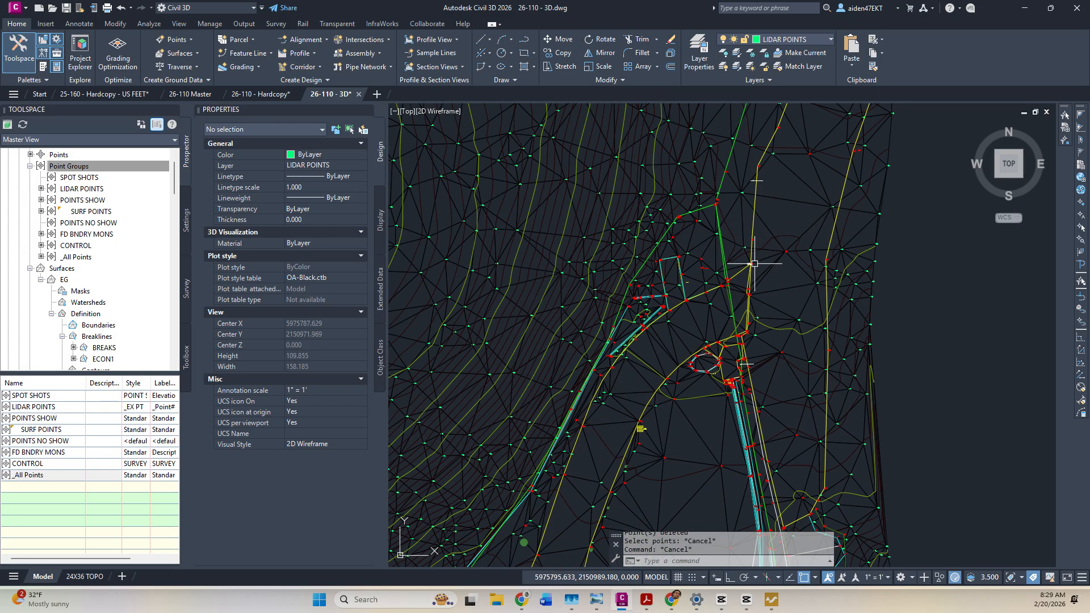
scroll(751, 303, up, 2)
scroll(755, 290, down, 10)
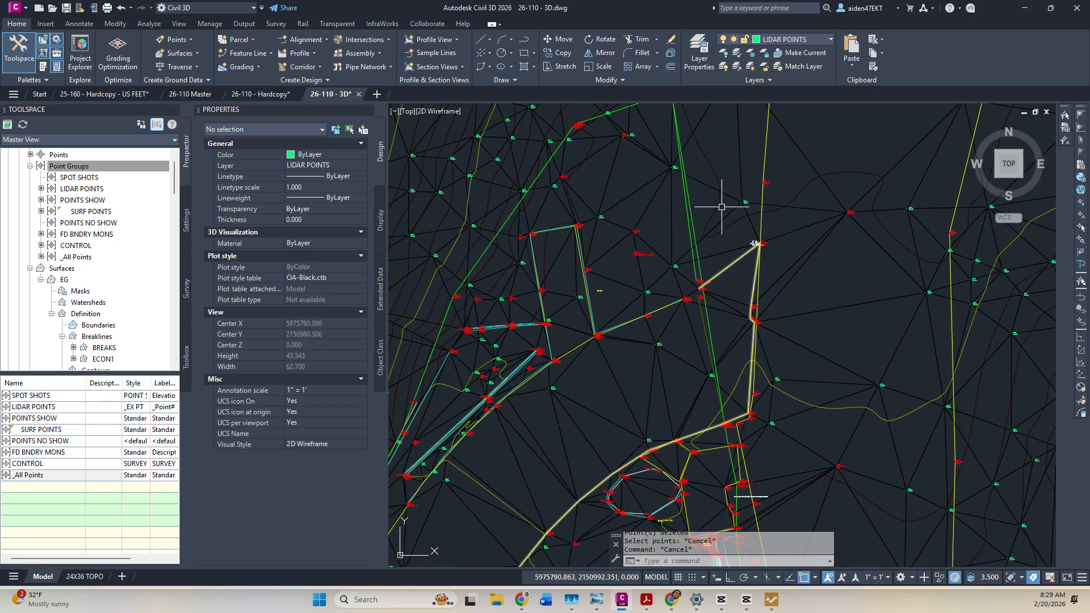
Delete stray outer edges from the EG surface with a crossing window.
scroll(669, 289, up, 3)
click(669, 250)
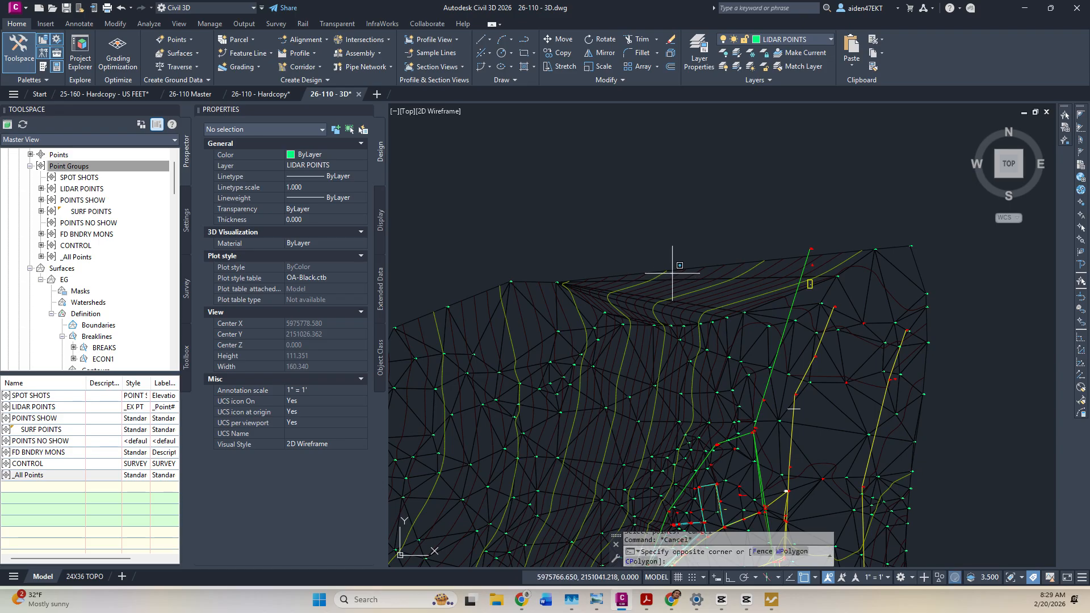
click(688, 261)
click(253, 60)
click(271, 112)
click(707, 254)
click(677, 295)
key(Return)
Pick and delete three more stray outer edges one by one.
scroll(658, 290, up, 4)
click(645, 310)
key(Return)
click(640, 321)
key(Return)
click(622, 334)
key(Return)
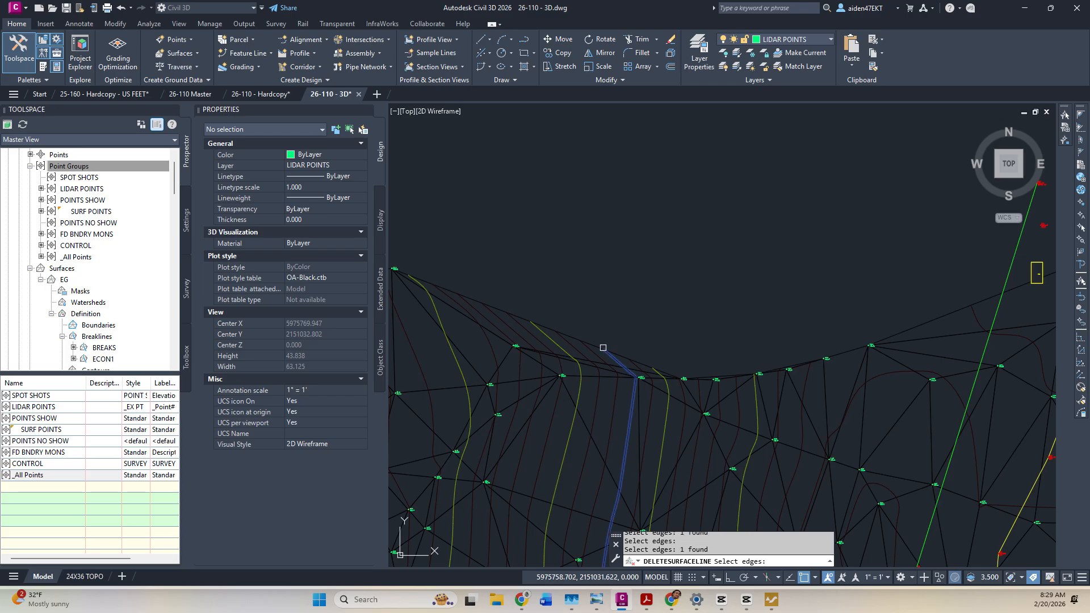
key(Return)
click(600, 325)
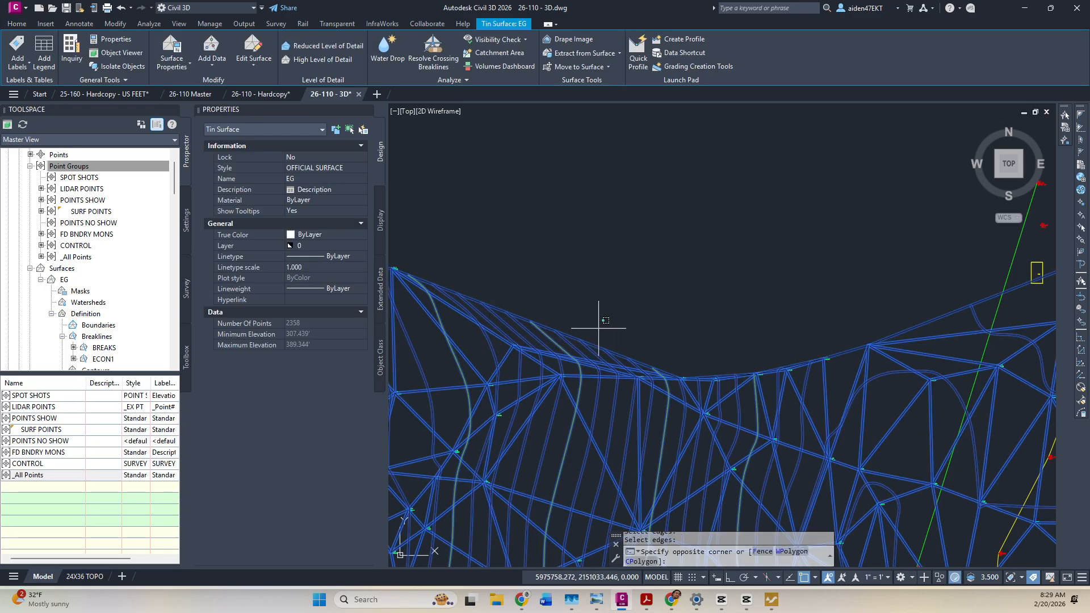
key(Escape)
key(Escape)
Repeat Delete Line to remove the long stray top edge and one more outer edge.
right_click(599, 321)
click(632, 329)
click(599, 344)
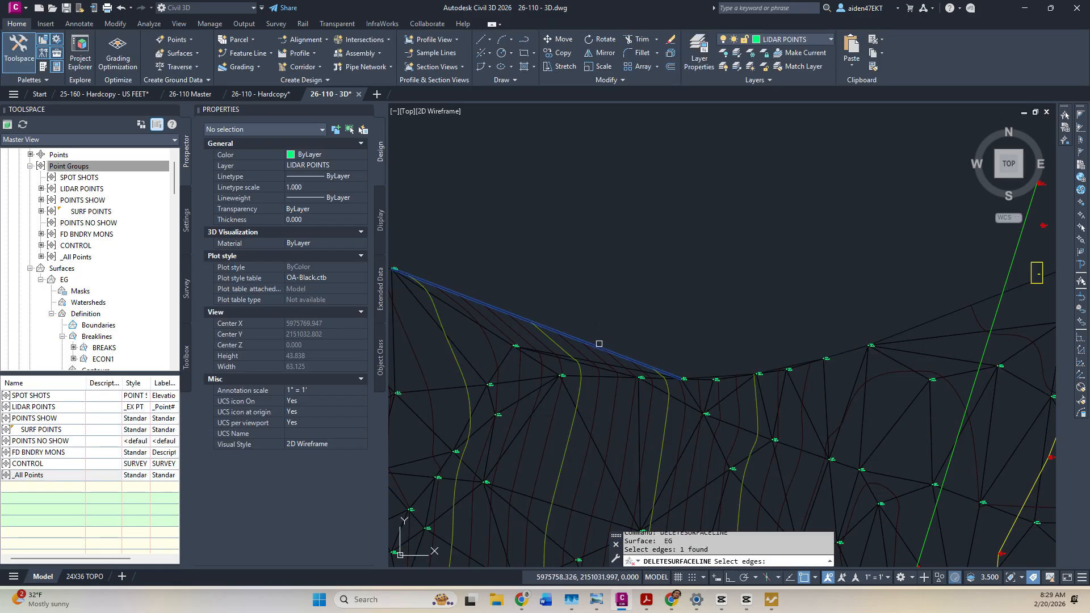
key(Return)
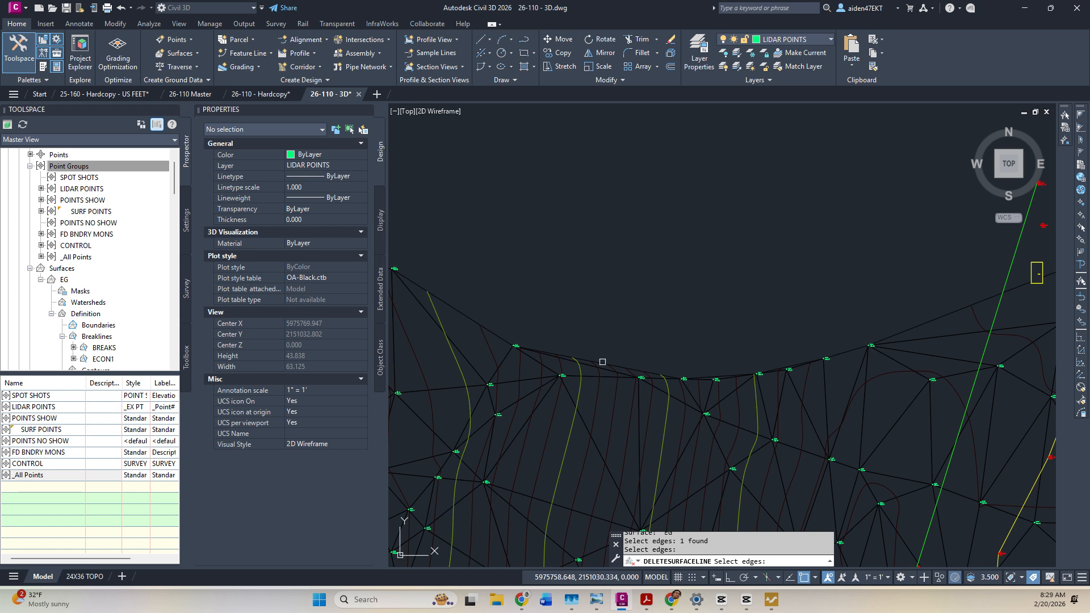
scroll(606, 363, up, 4)
click(604, 360)
key(Return)
click(628, 325)
key(Return)
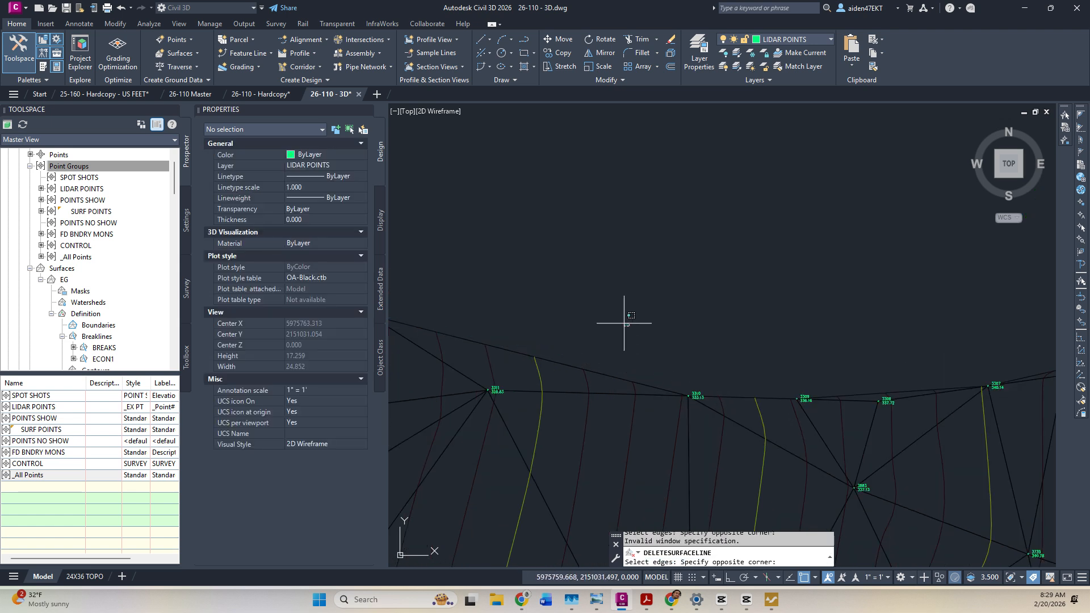
click(624, 323)
right_click(624, 323)
right_click(607, 297)
key(Escape)
key(Escape)
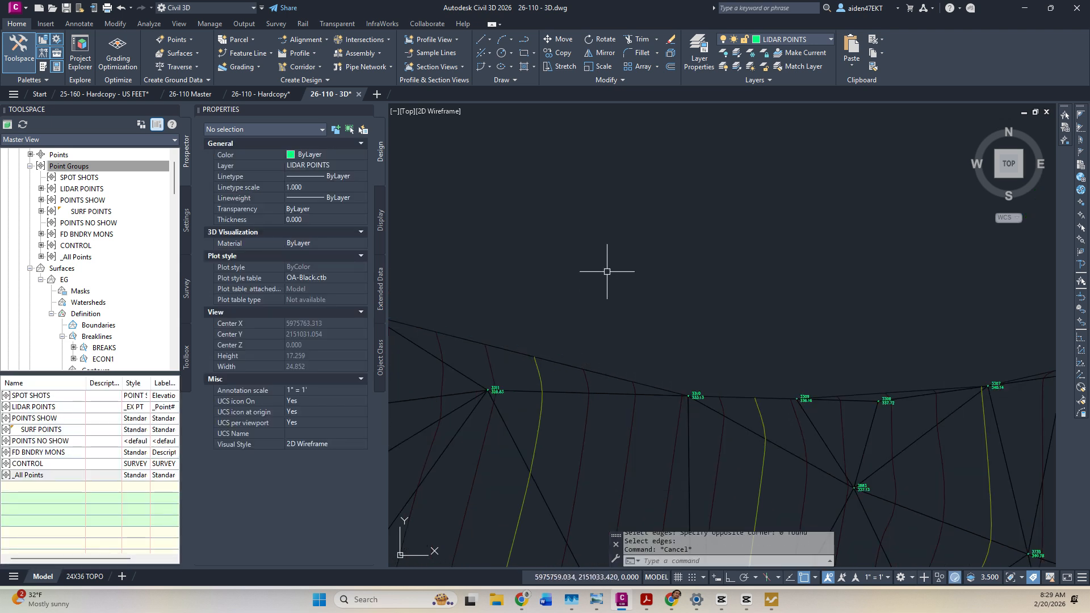
Save the drawing.
key(ctrl+s)
scroll(613, 272, down, 6)
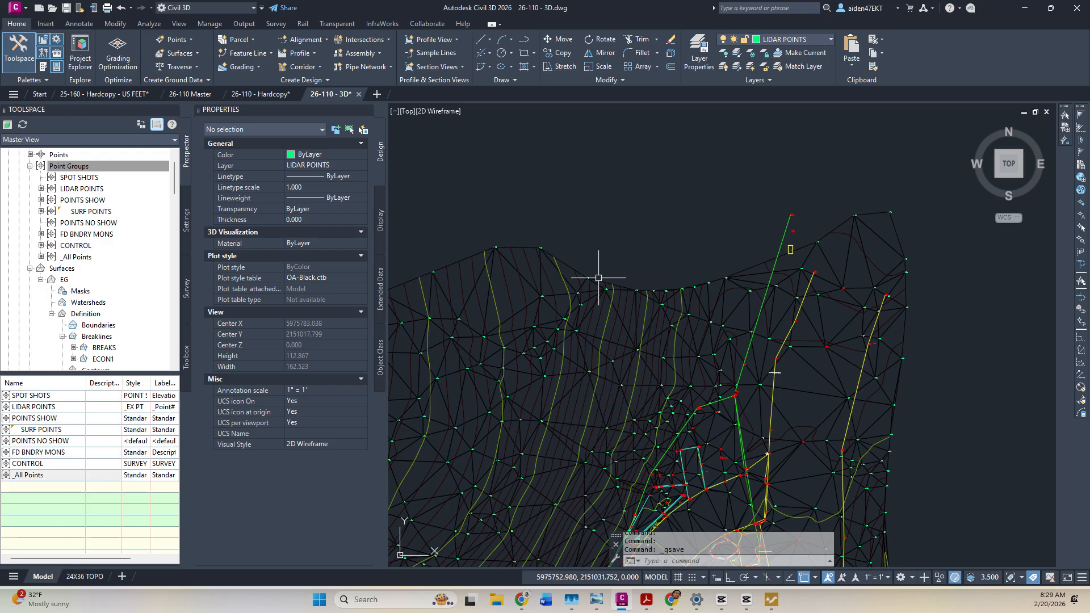
right_click(619, 266)
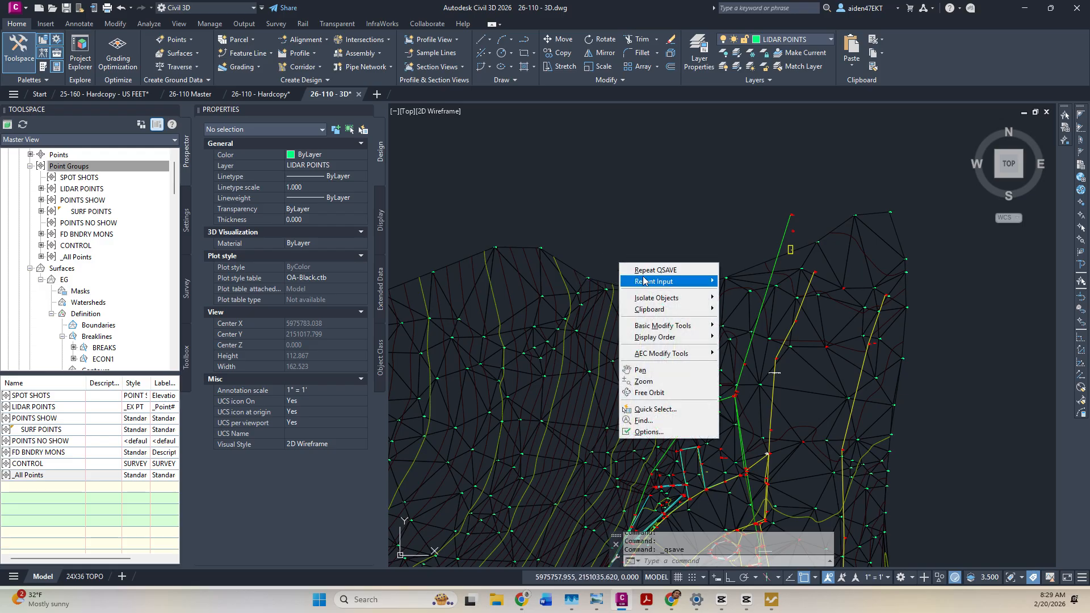
click(618, 240)
key(Escape)
key(Escape)
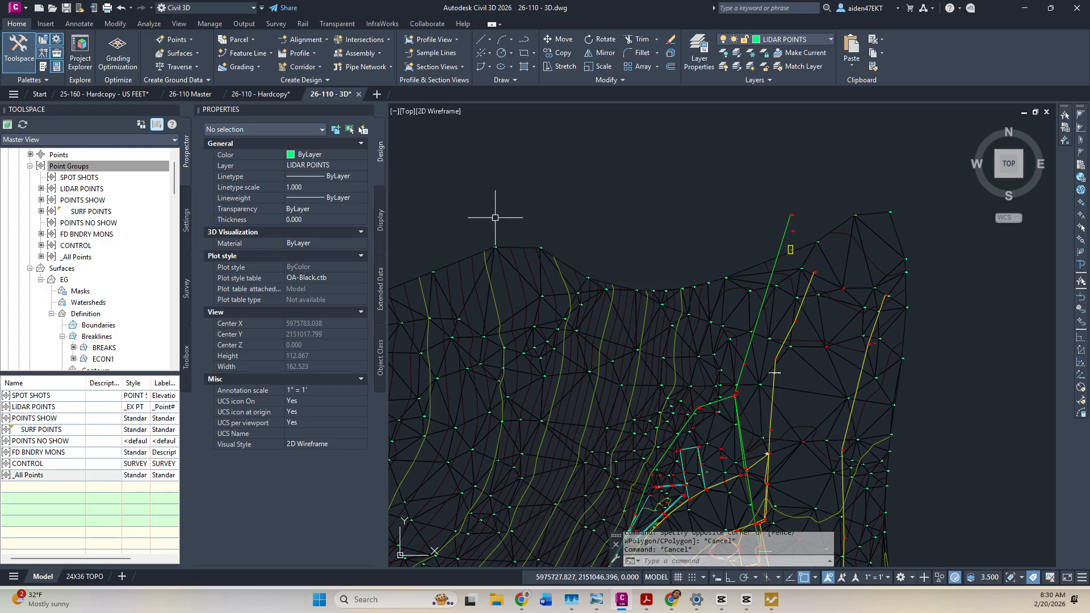
Delete the remaining stray edge along the EG surface's top boundary.
click(531, 272)
click(318, 48)
click(261, 105)
scroll(592, 256, up, 4)
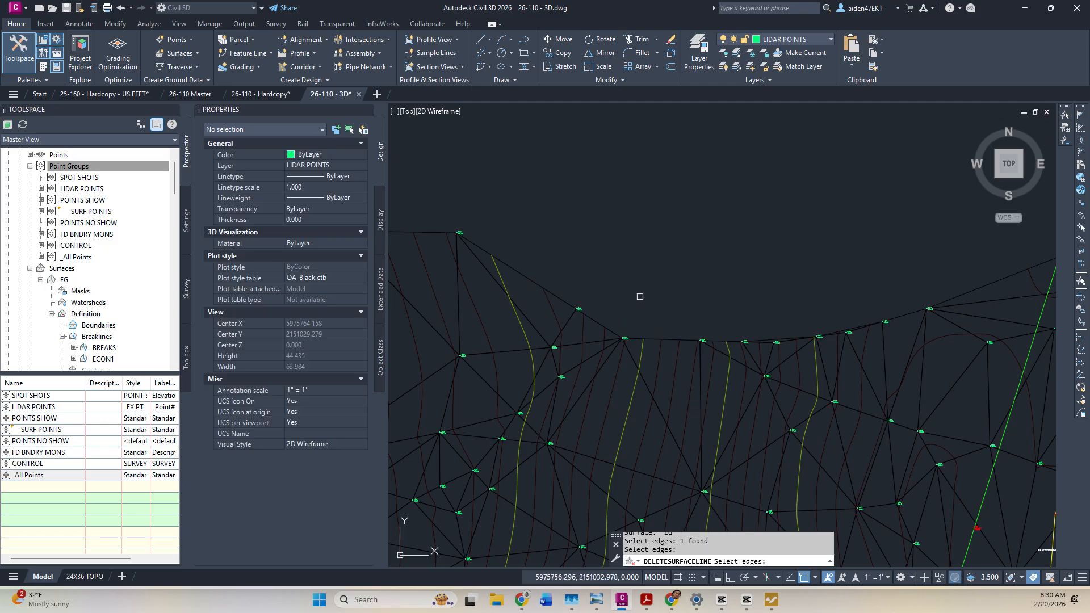
scroll(689, 278, down, 2)
scroll(696, 296, up, 6)
click(676, 330)
key(Return)
scroll(677, 328, down, 6)
middle_drag(723, 275, 714, 279)
scroll(672, 313, up, 4)
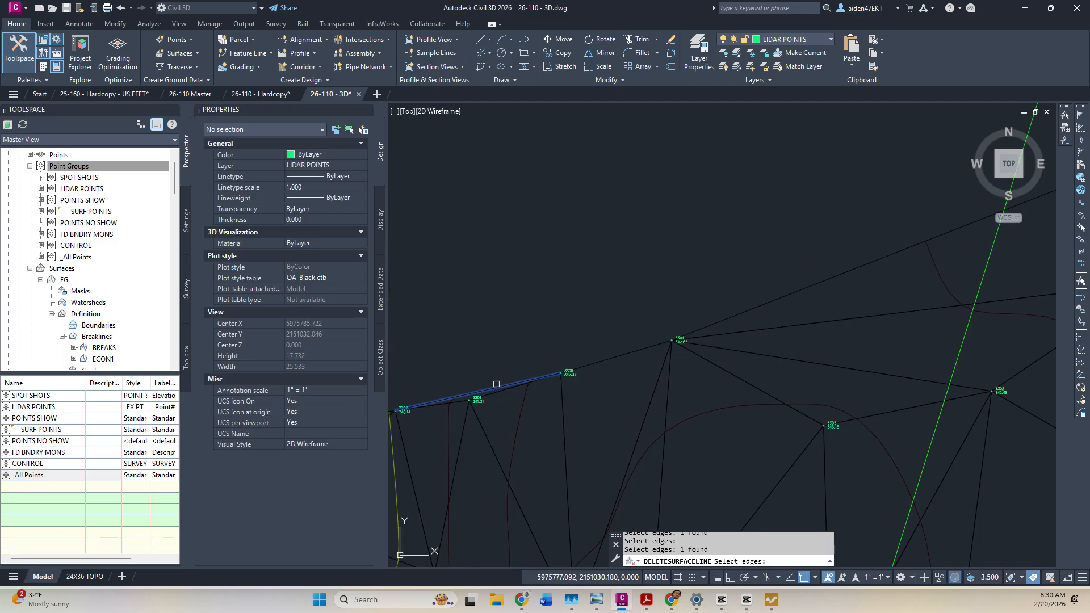
scroll(511, 326, down, 6)
key(Return)
key(Escape)
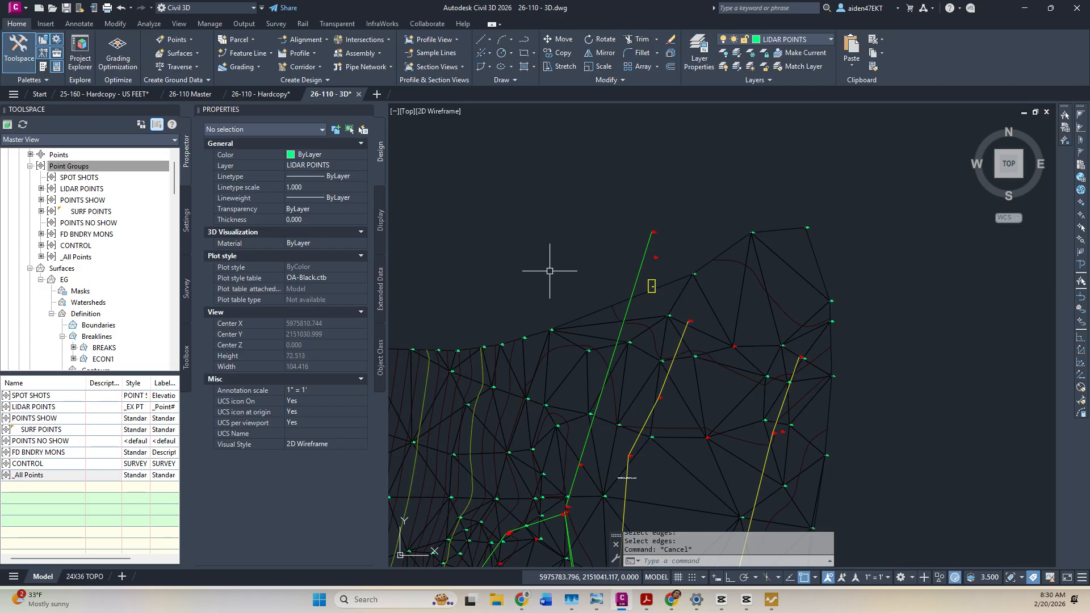
Save the drawing again and bring the EP line area into view.
key(ctrl+s)
middle_drag(626, 478, 737, 370)
scroll(801, 302, up, 3)
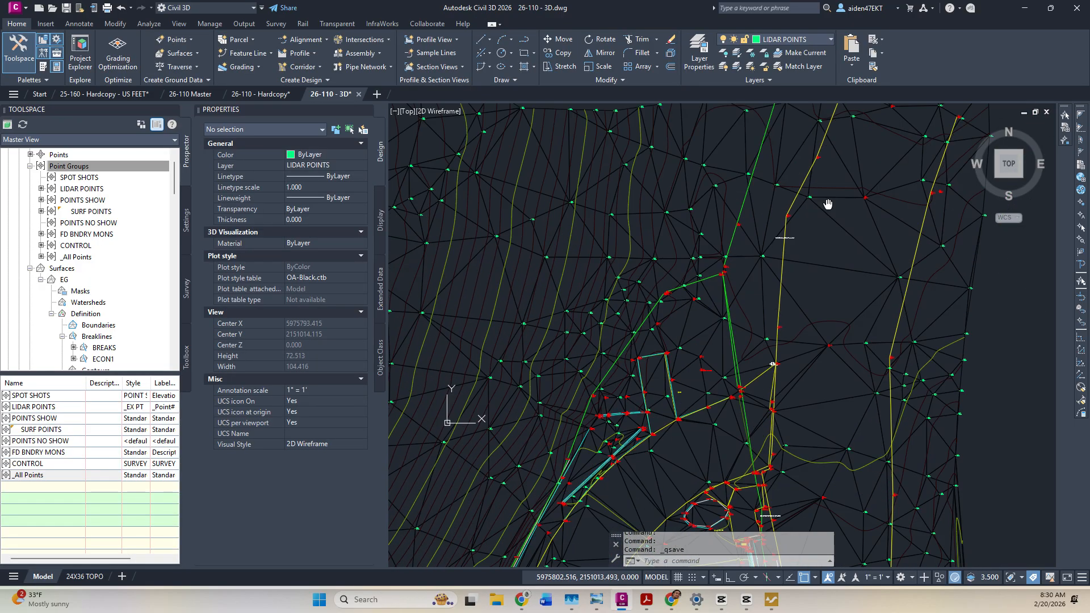
middle_drag(832, 305, 754, 185)
Select both EP 3D polylines with Select Similar and add them to EG as breakline set EP'S.
click(845, 315)
right_click(813, 310)
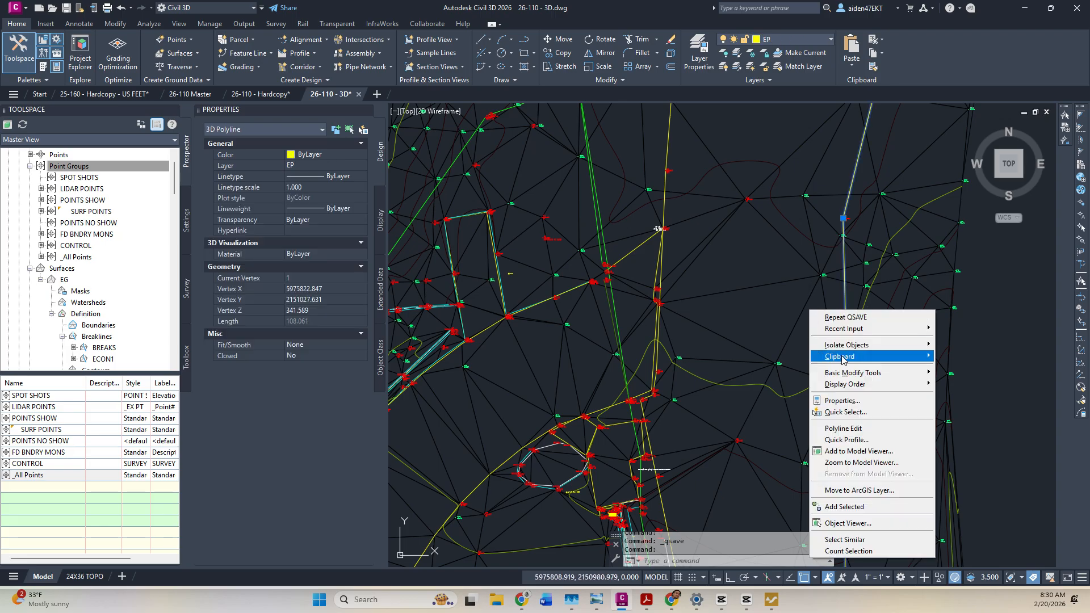
click(829, 538)
scroll(620, 317, down, 2)
scroll(644, 261, down, 5)
middle_drag(644, 261, 669, 204)
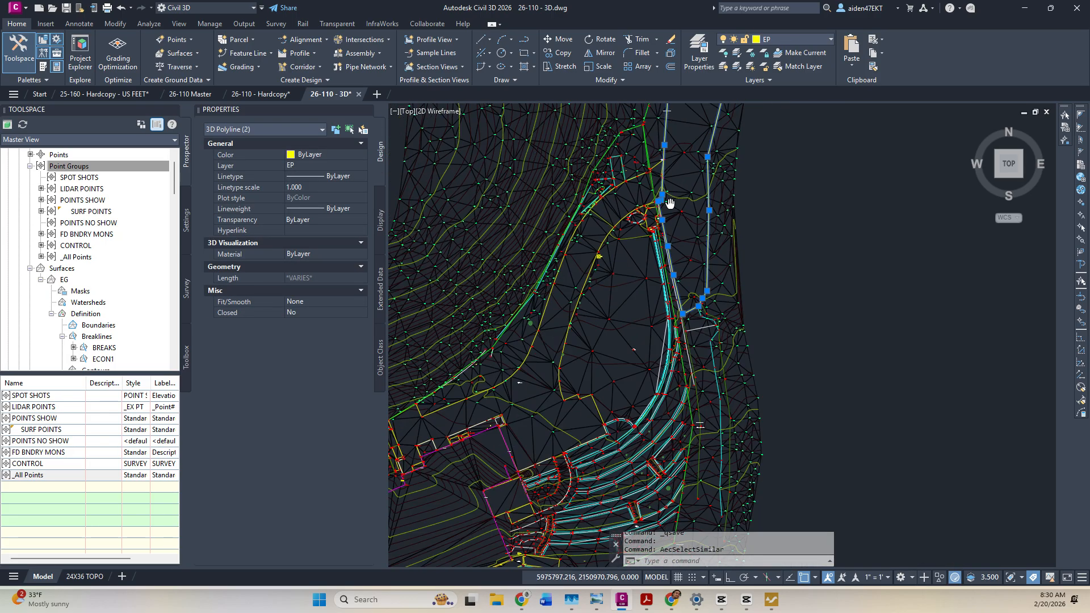
right_click(98, 336)
click(129, 344)
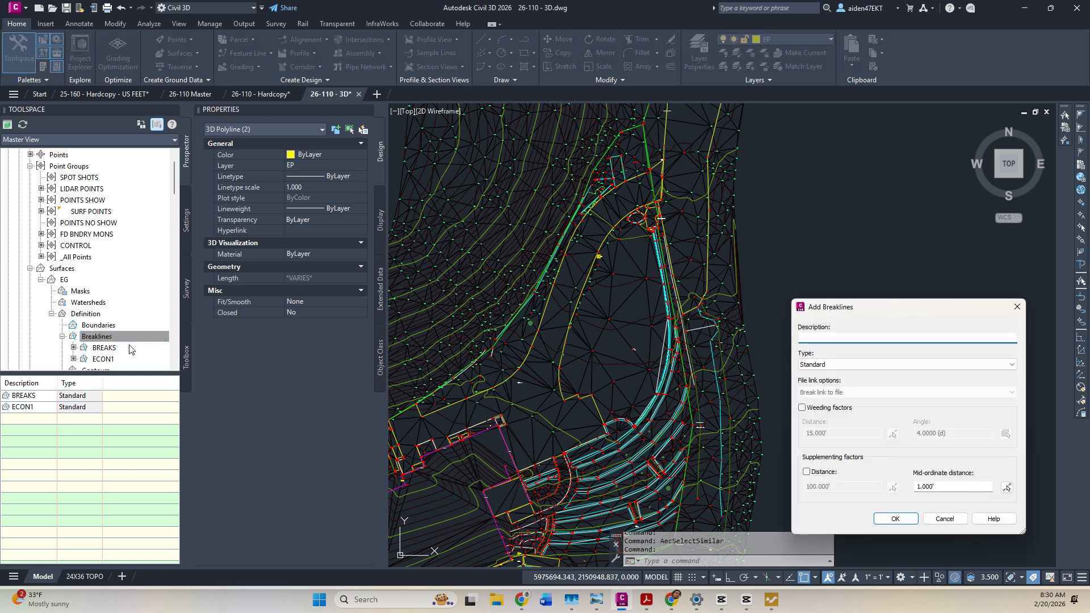
key(Return)
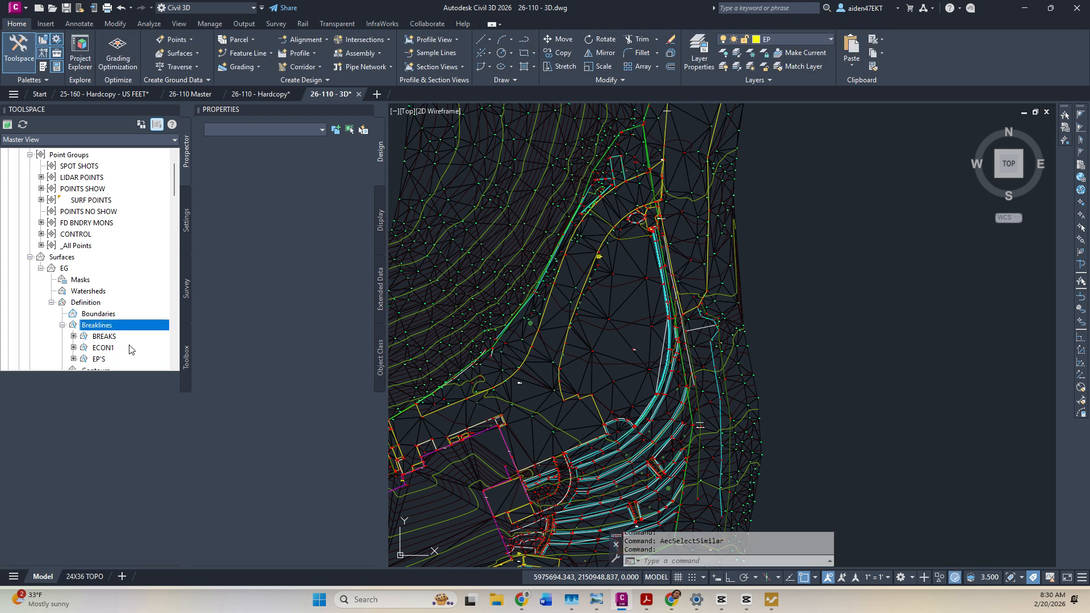
click(810, 236)
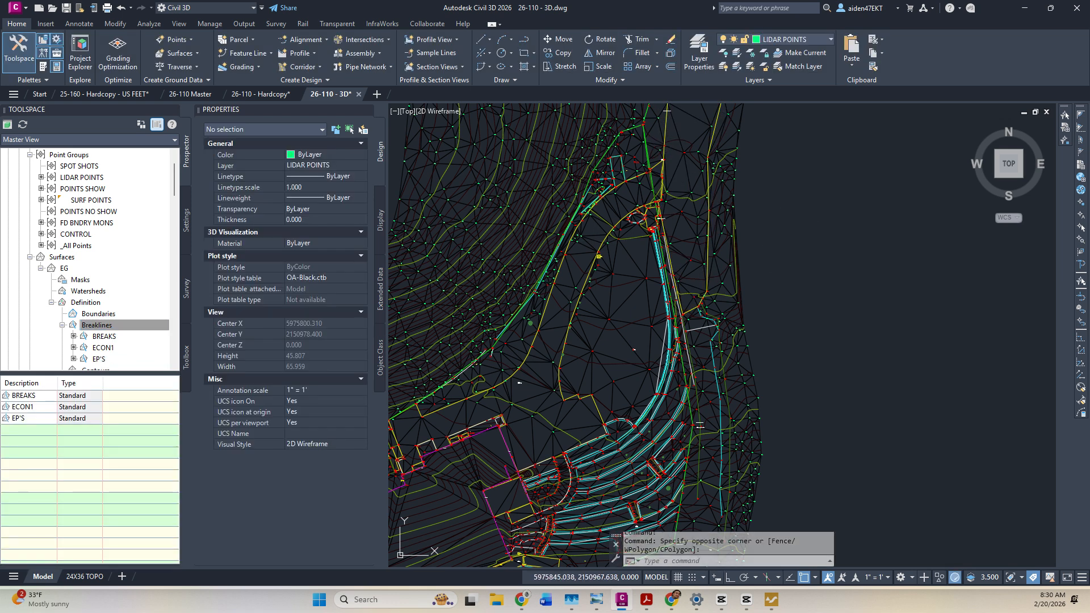
Save, then delete the near-vertical and other stray edges on the surface's right side.
scroll(737, 272, up, 2)
key(ctrl+s)
click(738, 269)
click(240, 54)
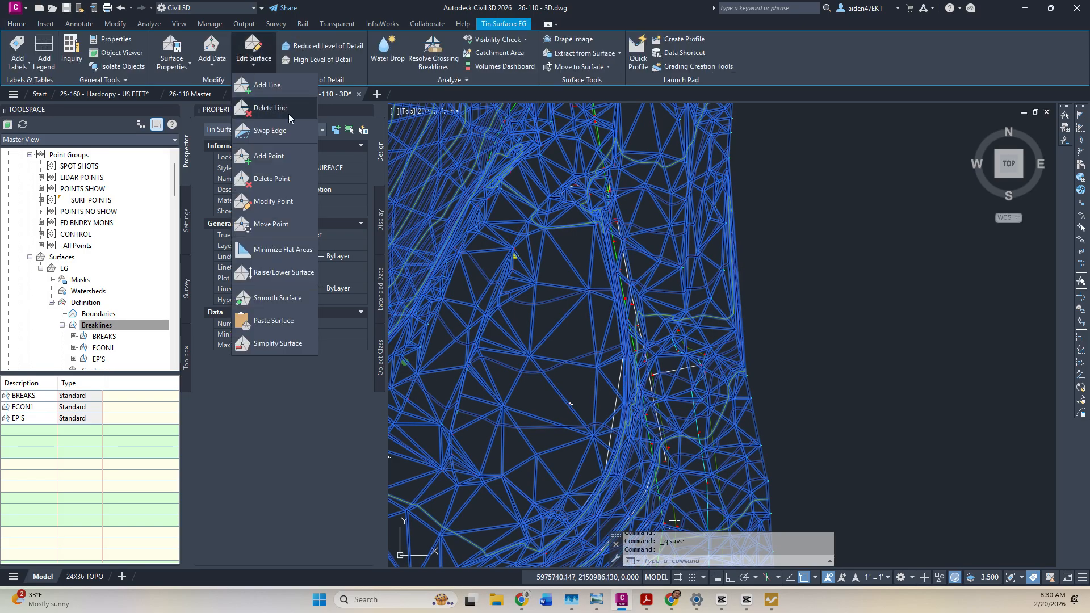
click(281, 108)
scroll(753, 270, up, 5)
click(741, 307)
click(688, 324)
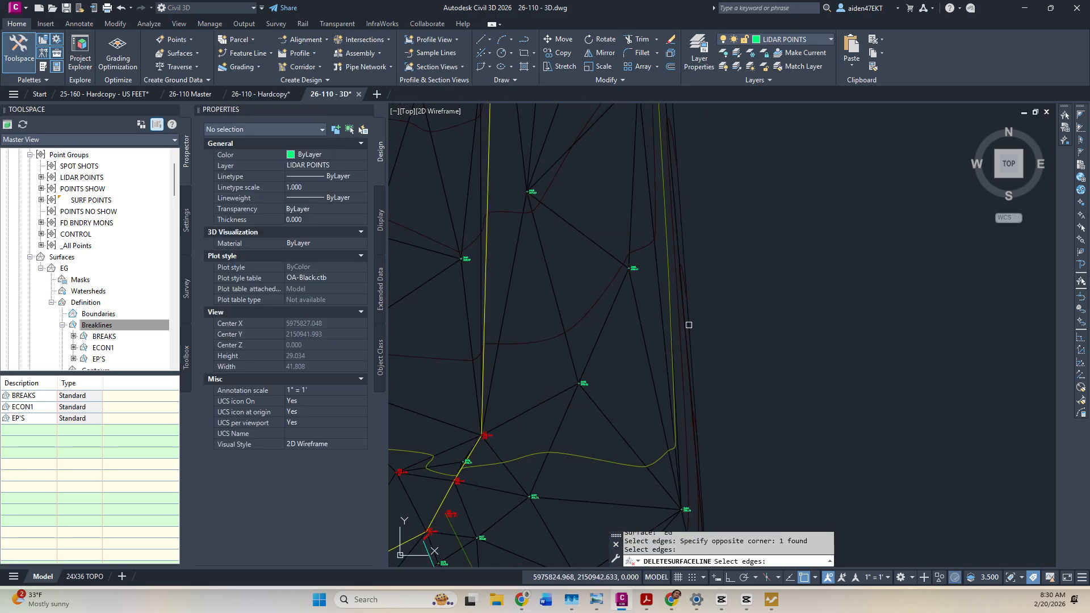
click(694, 316)
scroll(657, 303, up, 5)
scroll(654, 306, down, 5)
scroll(689, 365, up, 5)
click(688, 450)
click(691, 384)
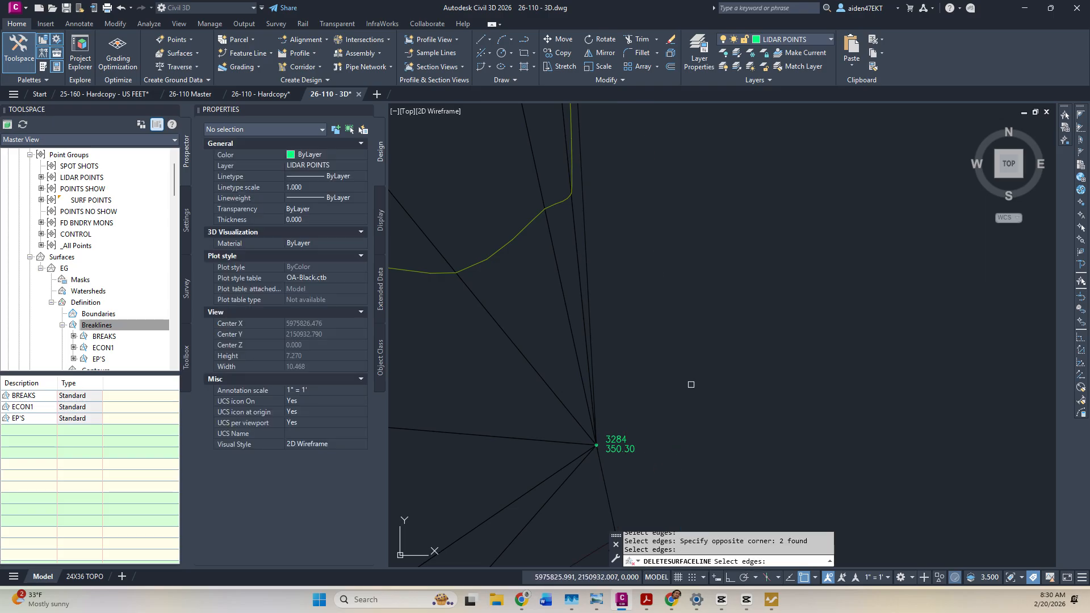
scroll(707, 294, down, 8)
key(Escape)
key(Escape)
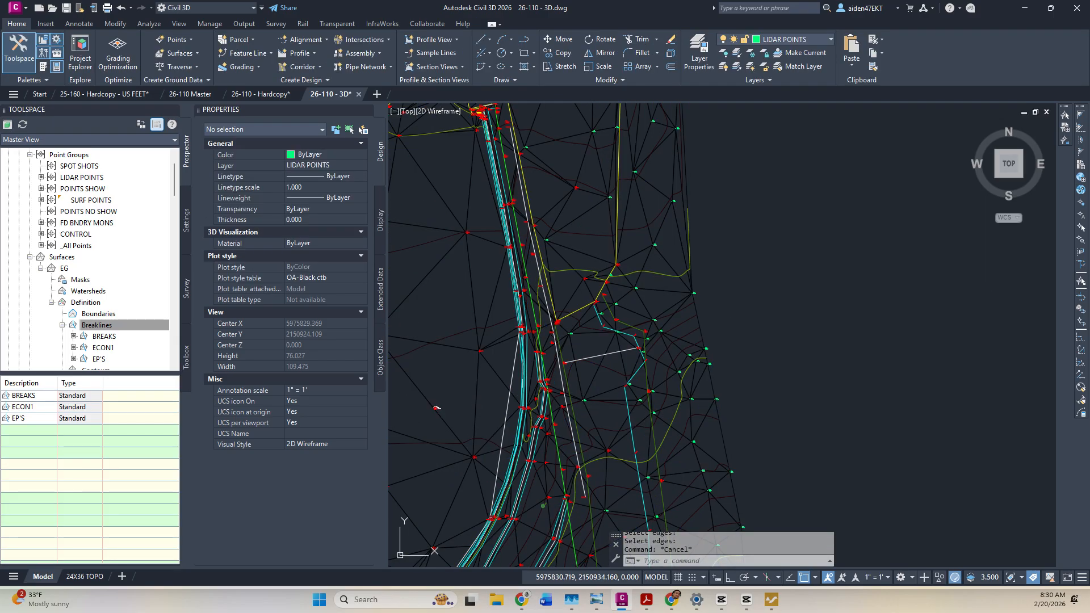
Delete the stray triangle edges around the house area of the EG surface.
scroll(678, 282, down, 8)
scroll(730, 316, up, 6)
mouse_move(730, 316)
middle_down()
mouse_move(752, 309)
mouse_move(852, 178)
middle_up()
scroll(851, 180, down, 2)
middle_drag(732, 380, 854, 153)
middle_drag(641, 322, 737, 310)
scroll(737, 310, up, 4)
click(737, 311)
click(253, 57)
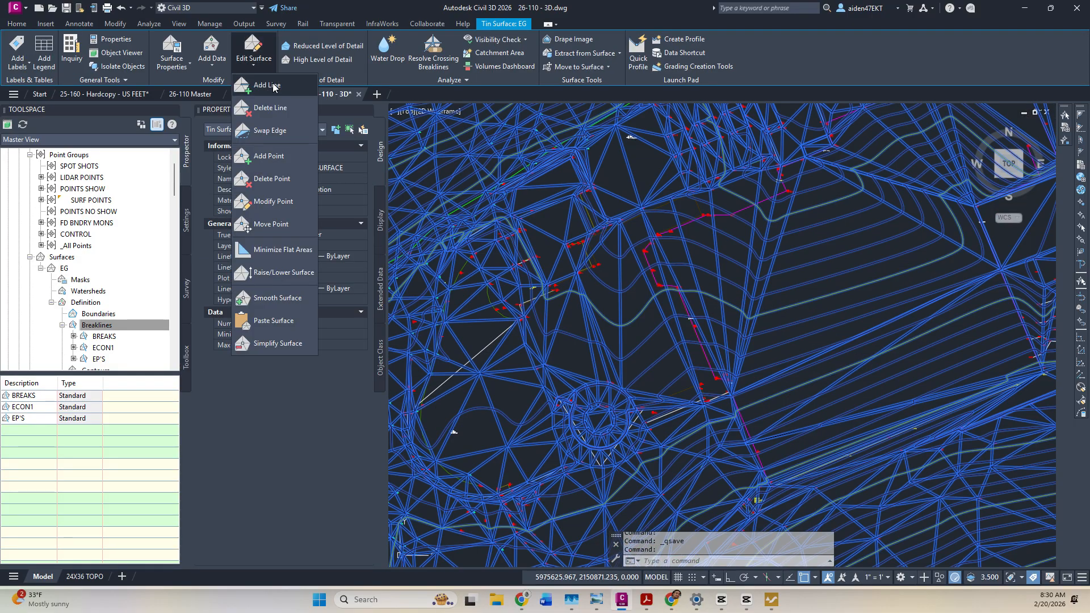
click(272, 106)
click(769, 306)
click(715, 253)
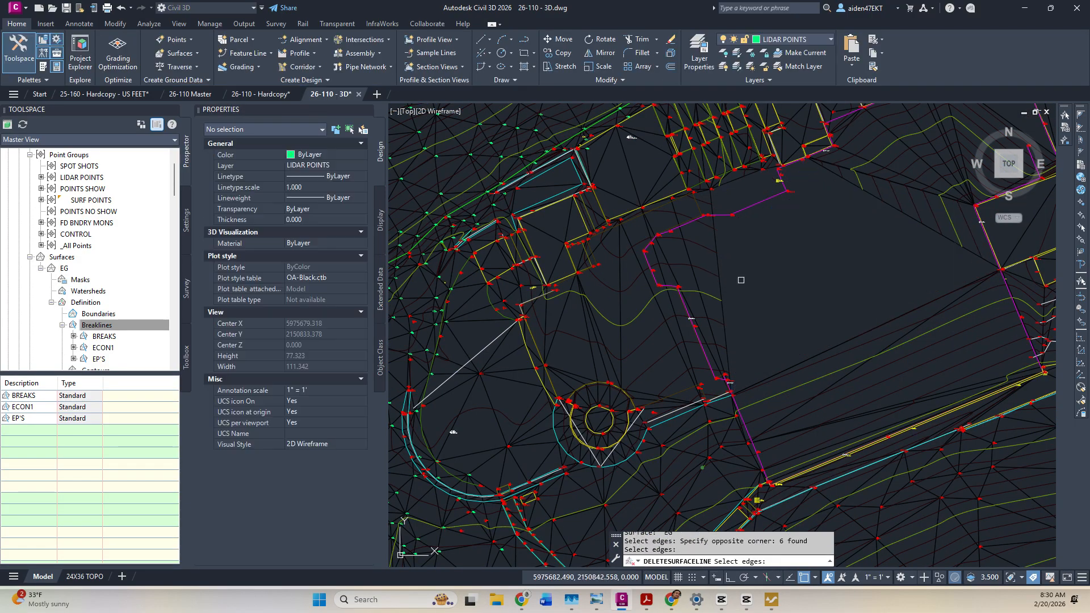
middle_drag(812, 256, 676, 358)
click(712, 338)
click(712, 339)
click(720, 308)
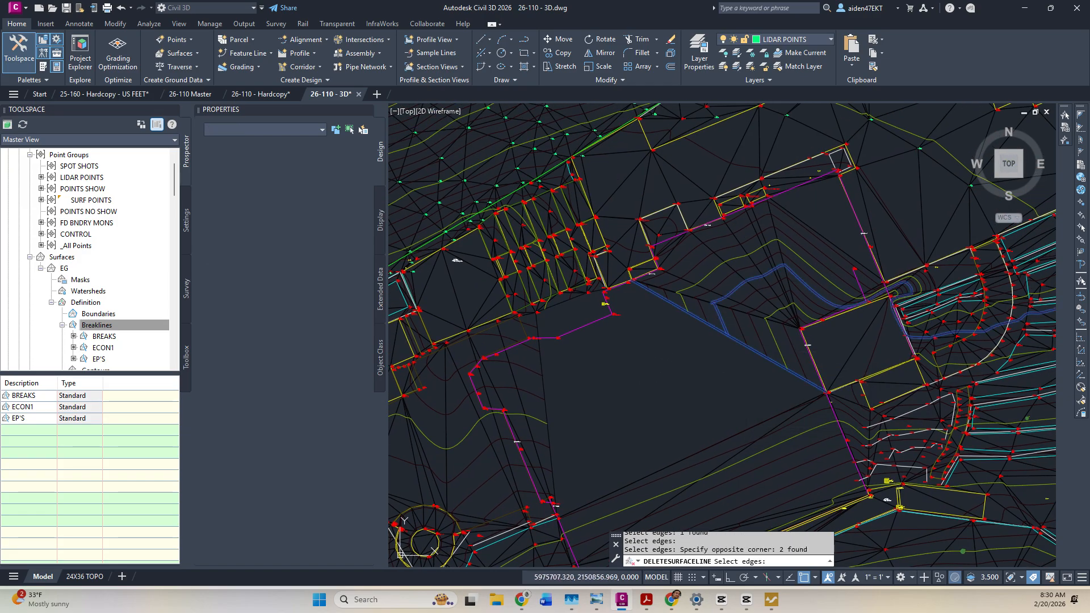
right_click(728, 323)
key(Escape)
Delete three more stray edges along the magenta line.
right_click(703, 307)
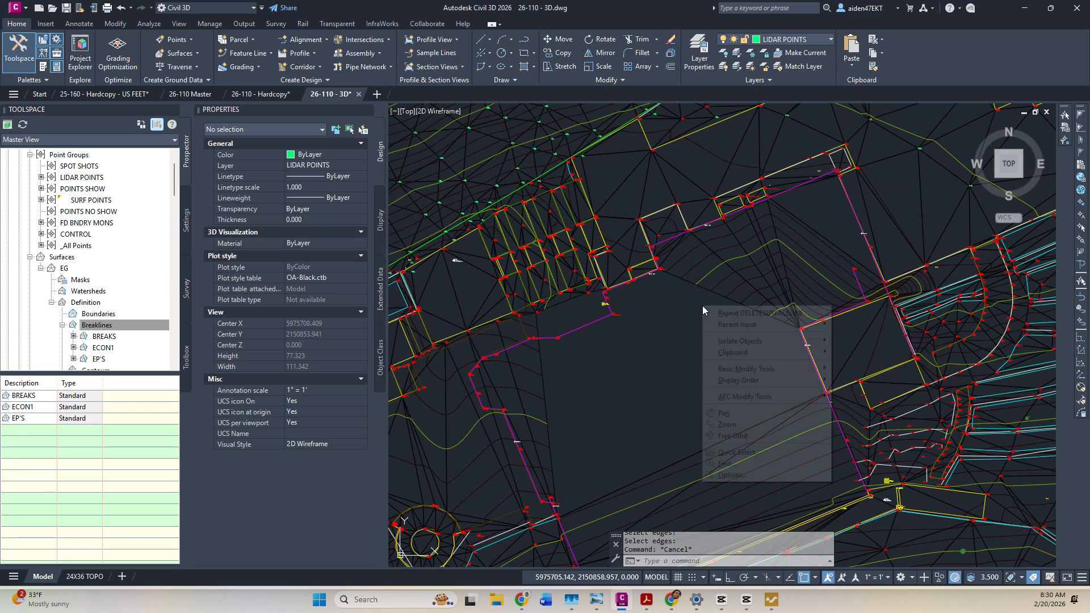
click(731, 312)
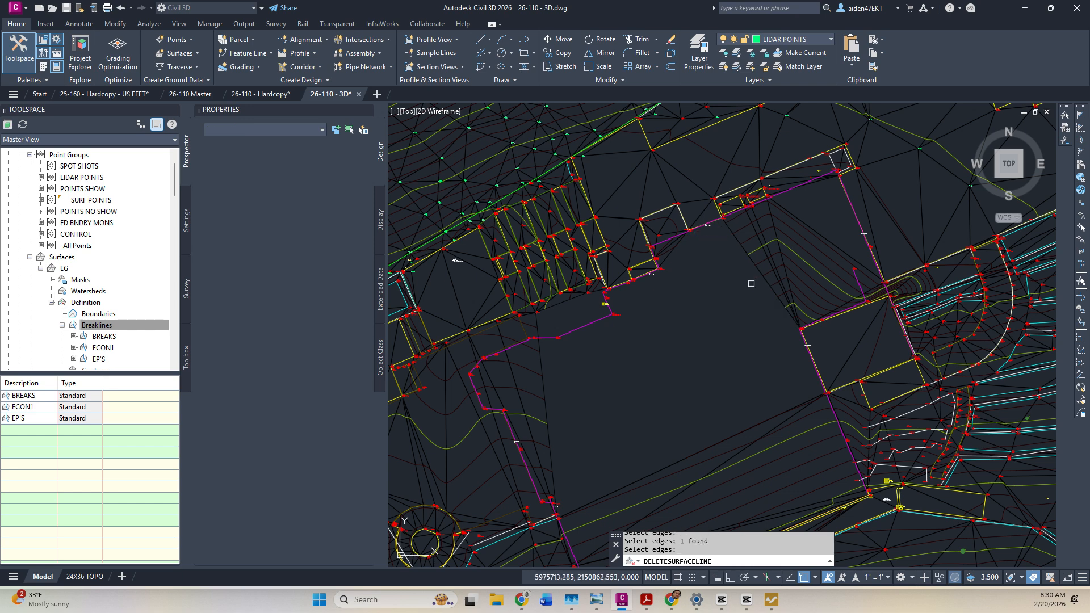
click(845, 190)
click(801, 233)
key(Return)
key(Escape)
key(Escape)
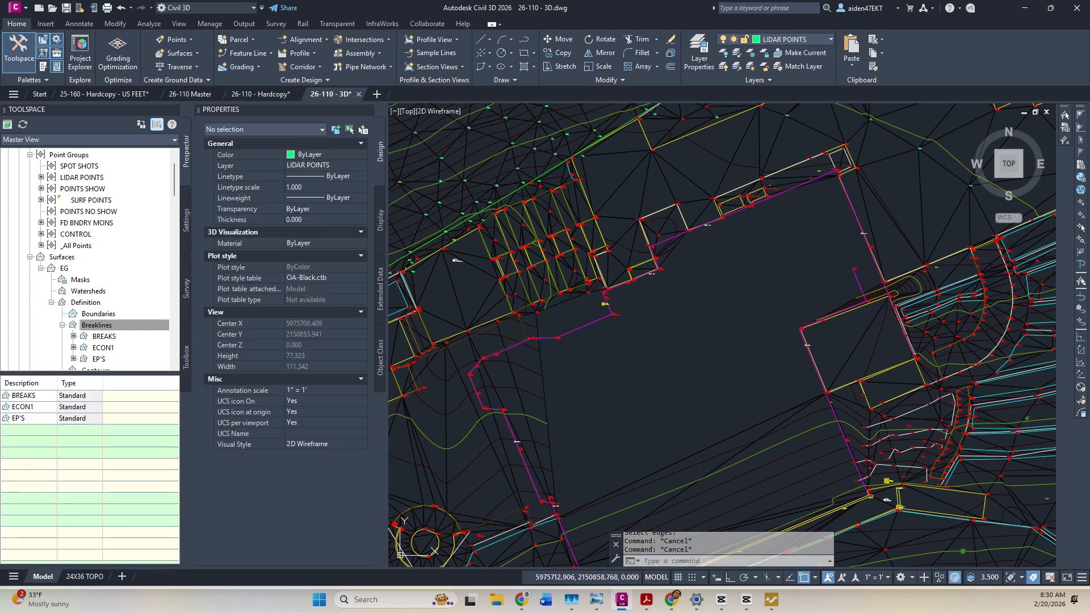
Save the drawing and pan down to the lower surface area.
key(ctrl+s)
scroll(741, 320, down, 5)
middle_drag(744, 333, 808, 186)
middle_drag(778, 387, 734, 197)
scroll(758, 284, up, 5)
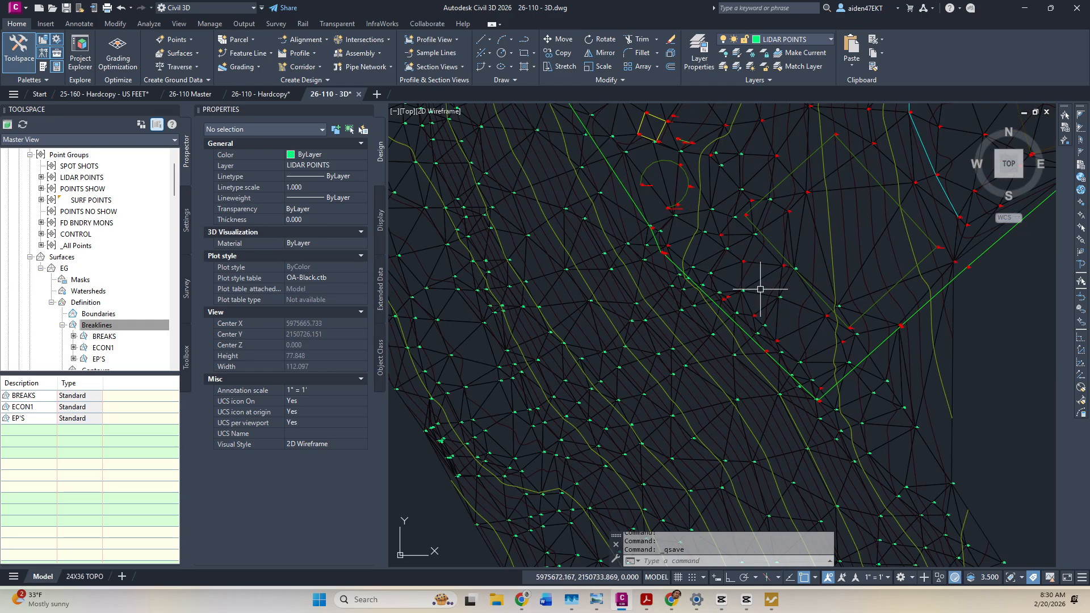
Locate stray LIDAR point 3812 on the surface and erase it.
mouse_move(641, 213)
middle_down()
mouse_move(739, 328)
mouse_move(705, 367)
middle_up()
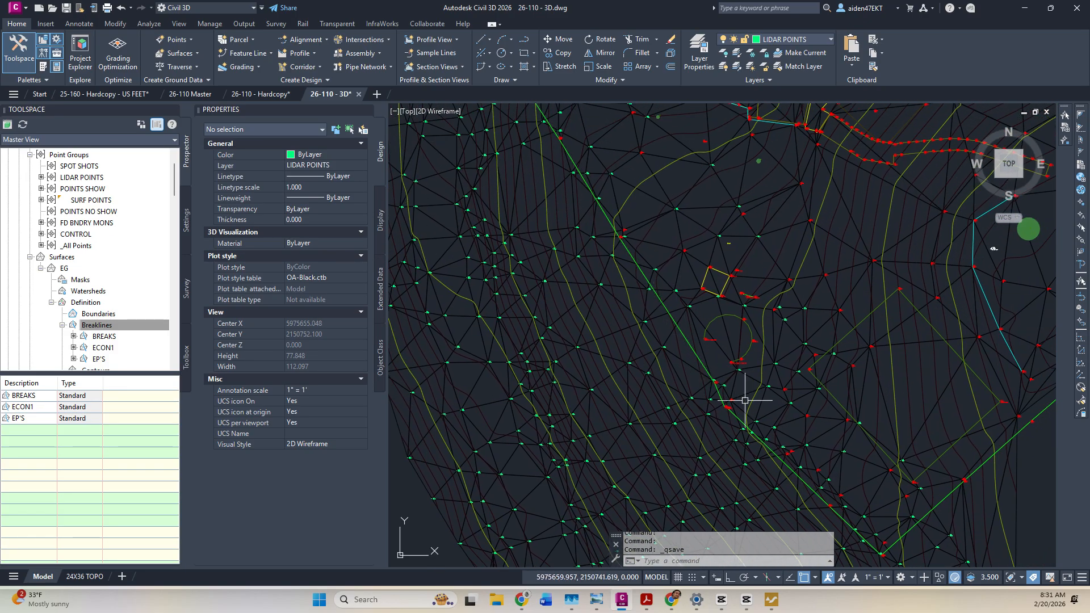
scroll(734, 403, up, 8)
scroll(715, 397, down, 10)
scroll(692, 372, up, 5)
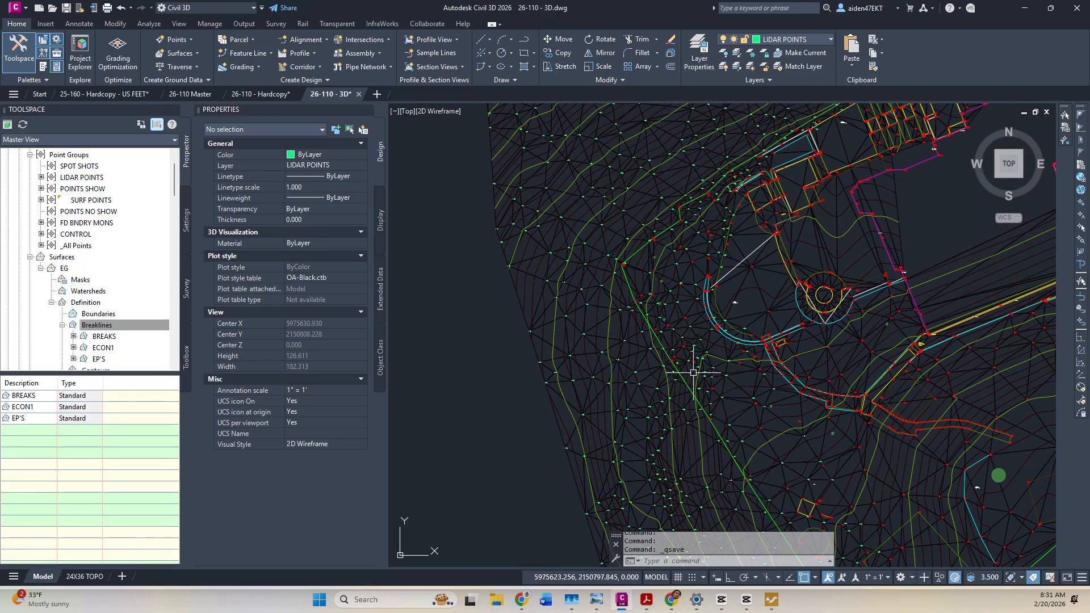
scroll(692, 372, down, 6)
scroll(683, 427, up, 3)
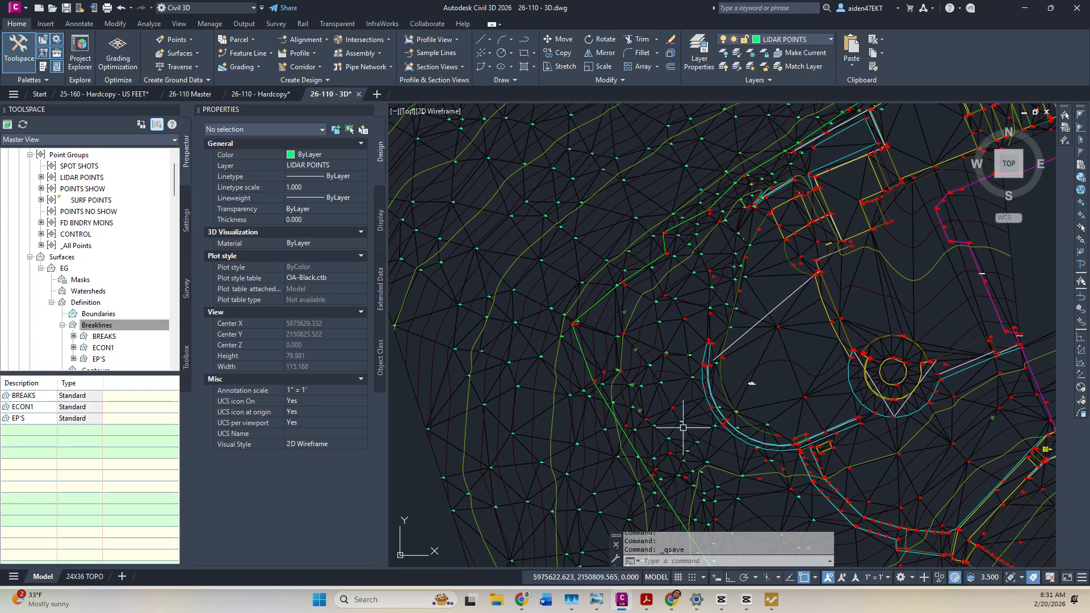
scroll(651, 299, up, 5)
scroll(637, 328, down, 3)
scroll(584, 369, up, 5)
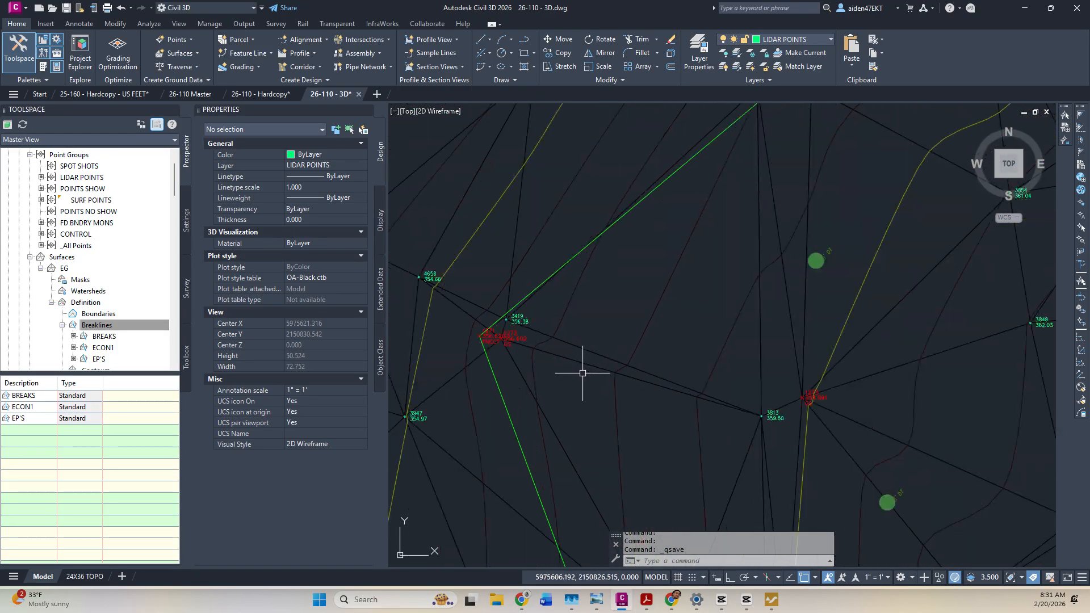
scroll(701, 315, down, 1)
scroll(725, 342, up, 12)
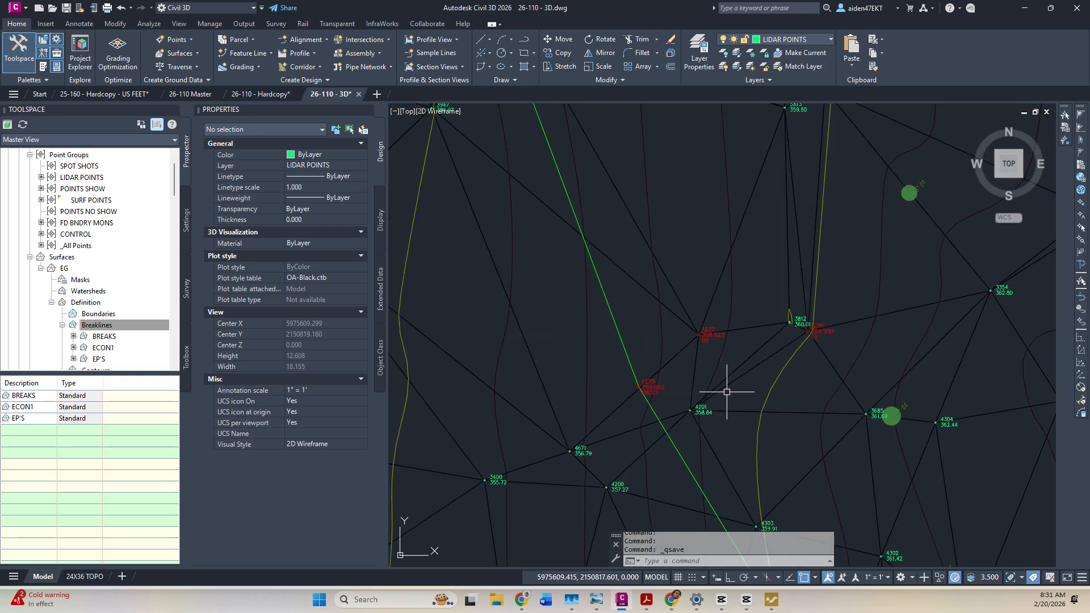
key(Escape)
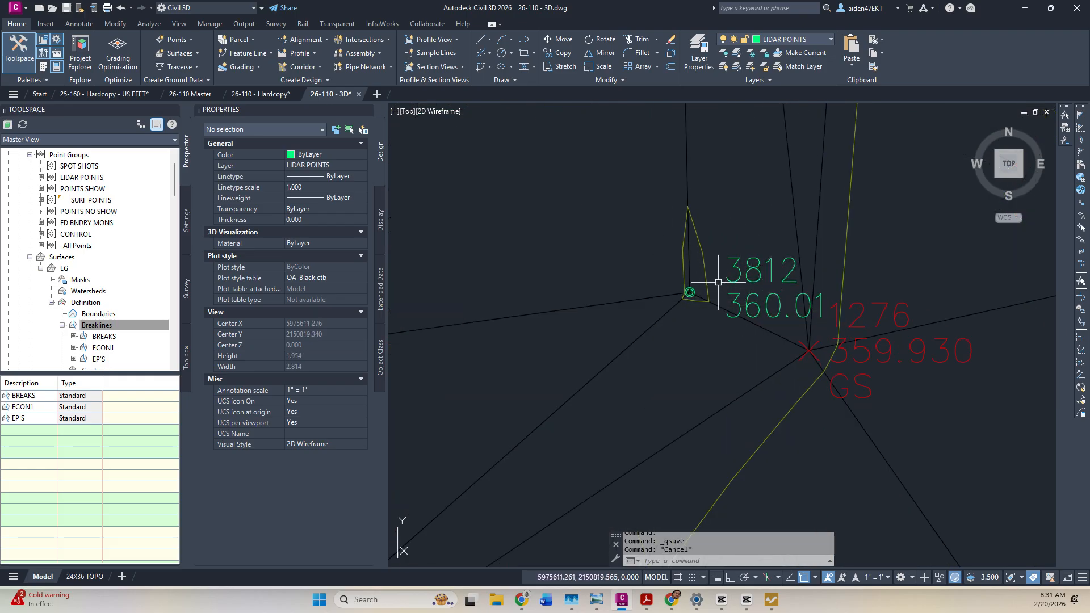
scroll(730, 278, down, 7)
scroll(730, 287, up, 3)
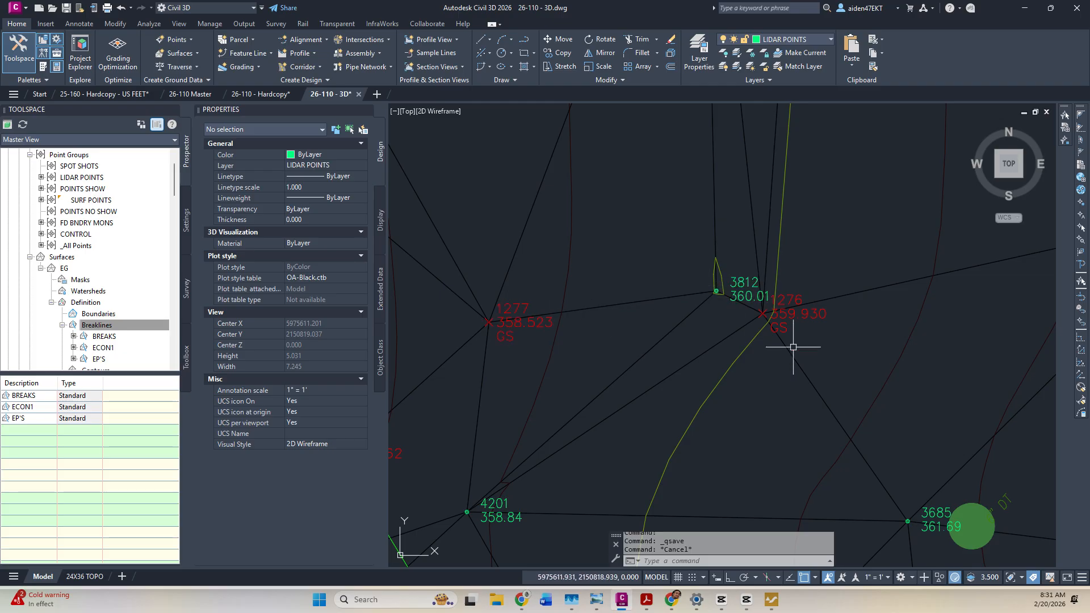
click(736, 280)
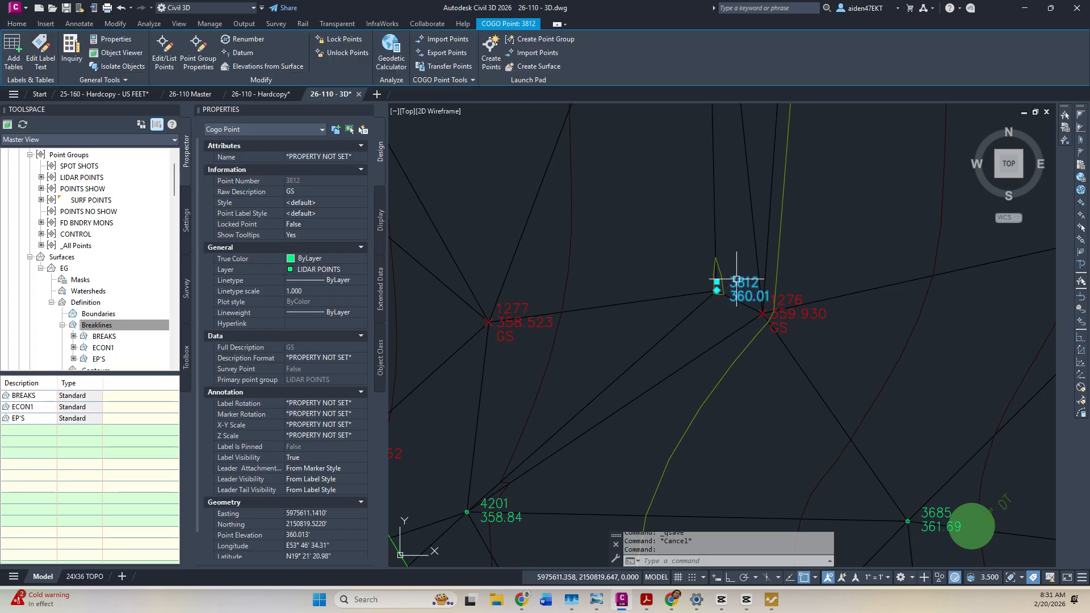
key(Delete)
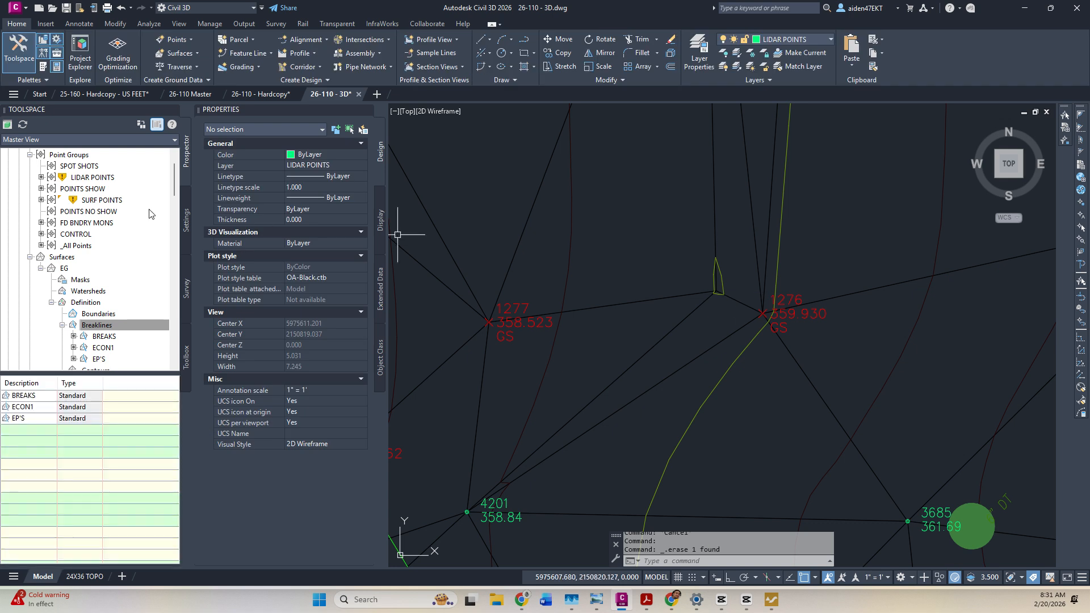
Update the out-of-date point groups from Prospector.
scroll(85, 199, up, 1)
right_click(89, 190)
click(118, 240)
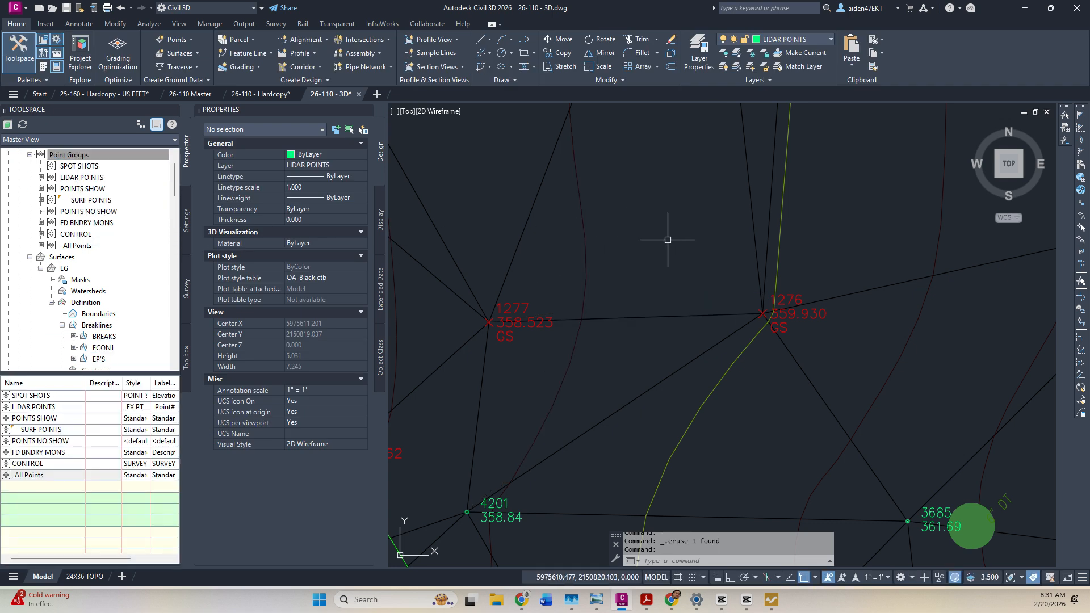
scroll(670, 236, down, 8)
scroll(665, 251, up, 6)
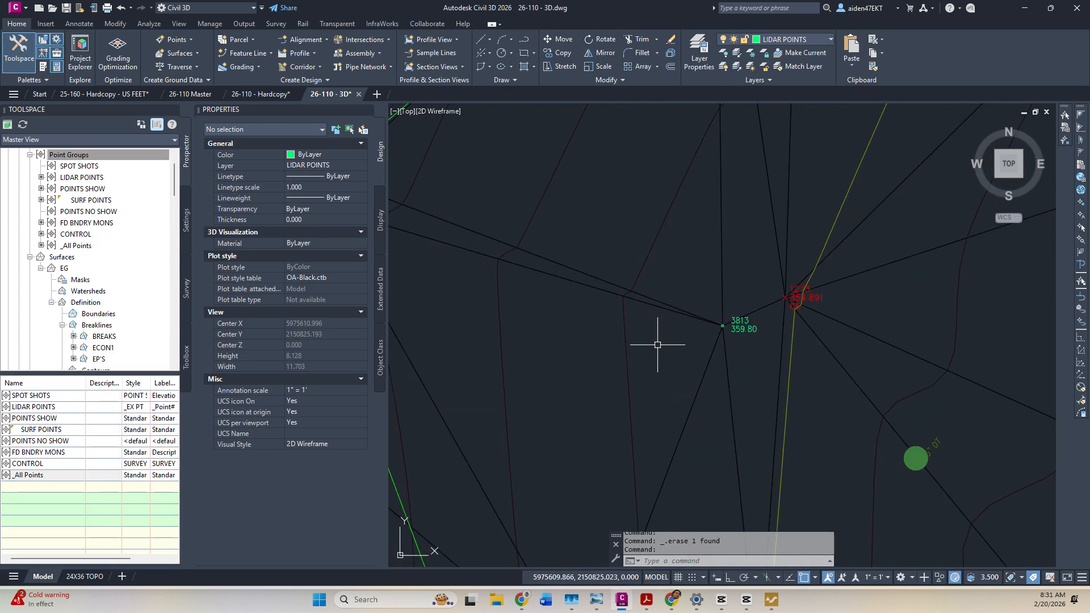
Select the EG surface with the area around point 3419 in view.
click(580, 282)
scroll(580, 282, down, 5)
scroll(662, 308, up, 3)
key(Escape)
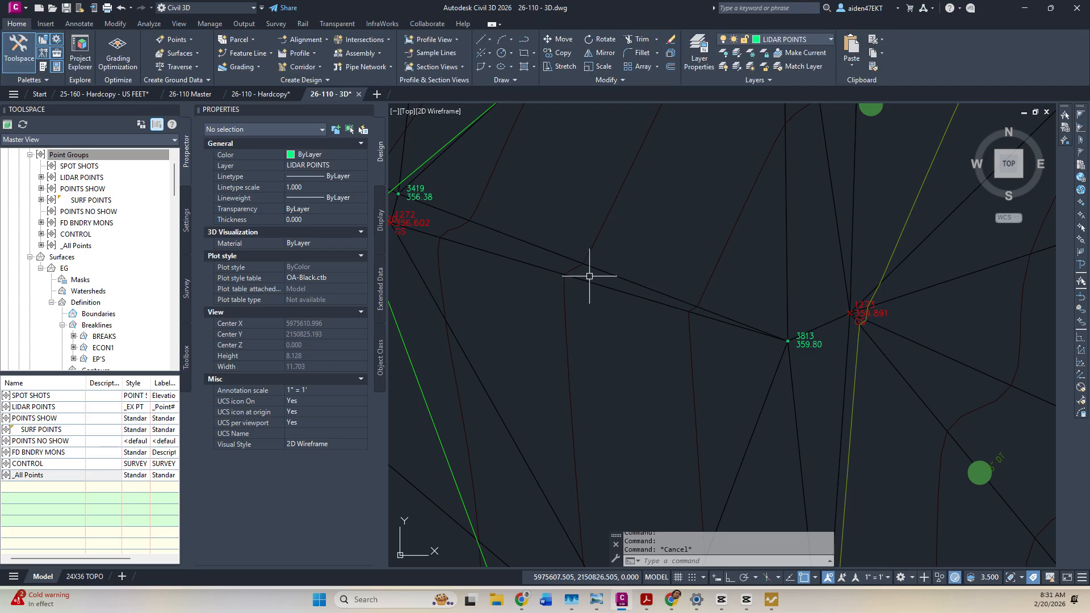
middle_drag(580, 278, 628, 280)
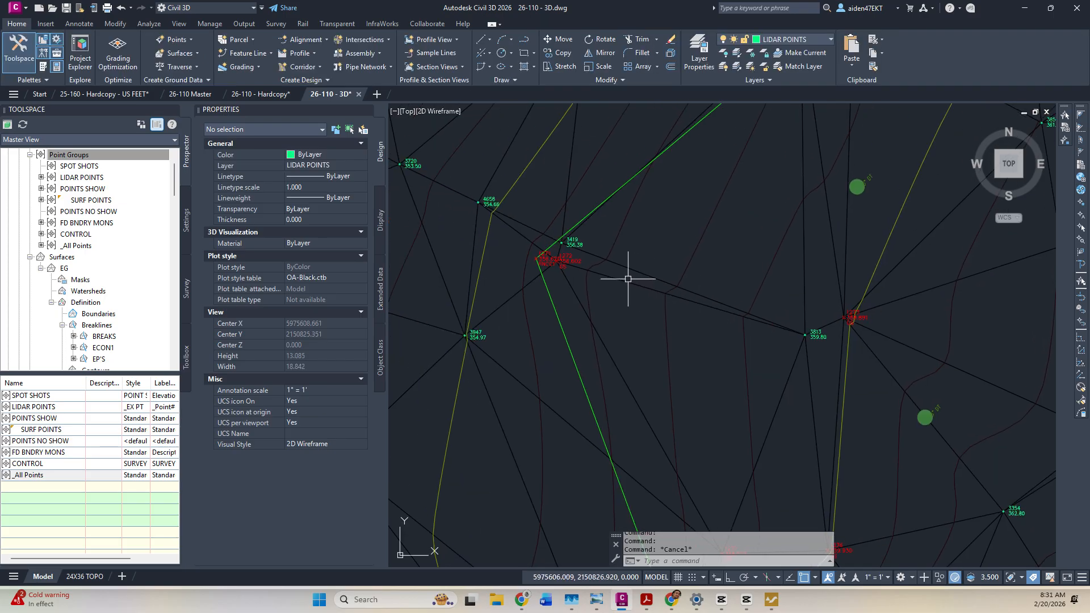
click(638, 286)
Use Swap Edge to flip the long triangle edge near point 3419 and a neighbouring edge.
click(257, 57)
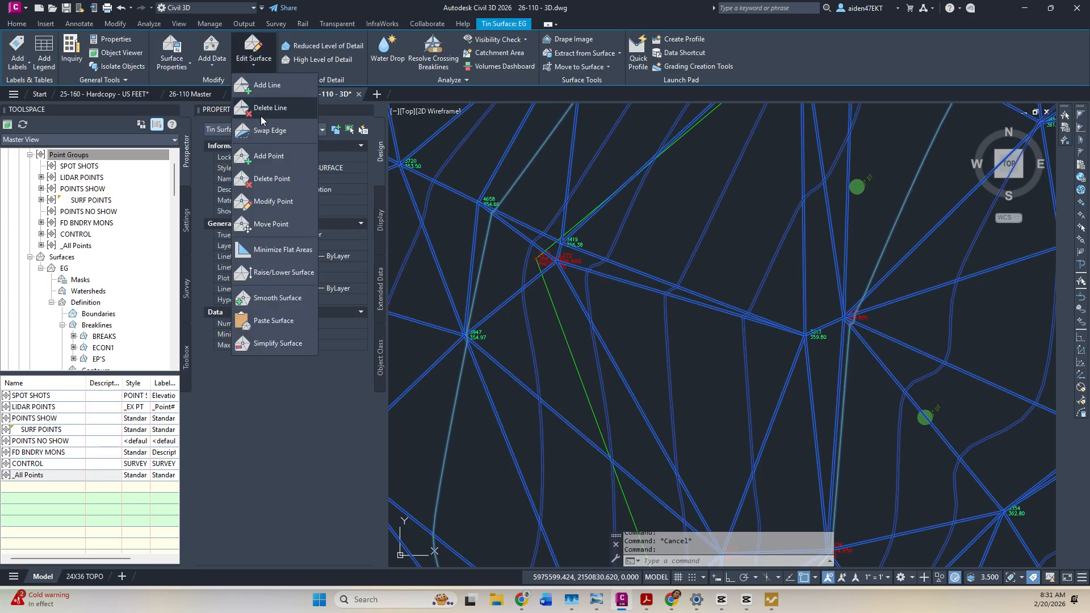
click(264, 131)
click(692, 304)
click(609, 341)
right_click(616, 343)
right_click(643, 288)
click(657, 296)
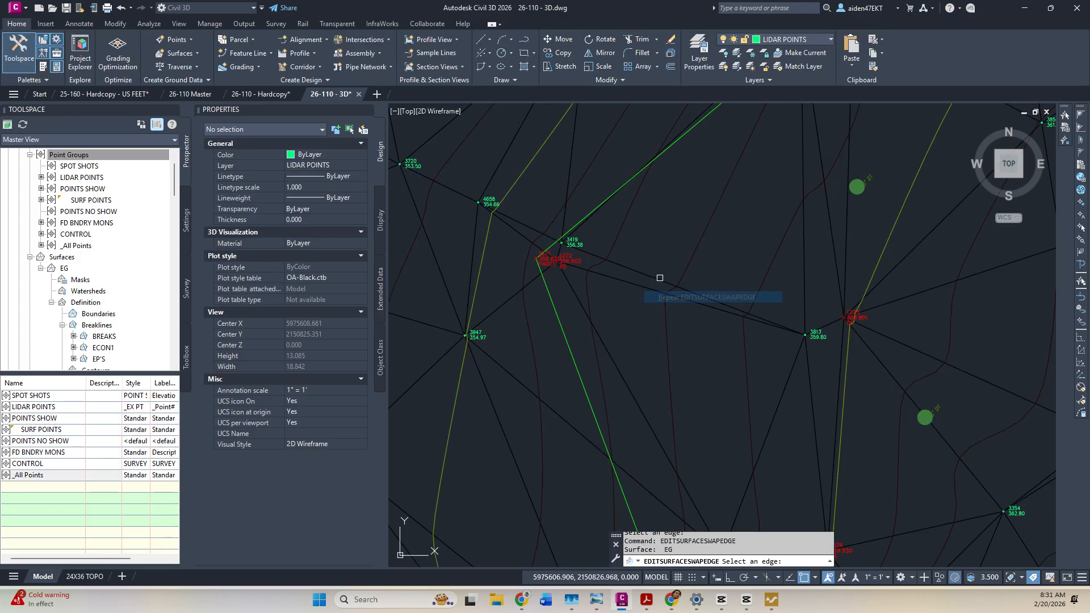
Pan along the green breakline to point 1265, ending the edge swap there.
scroll(663, 274, down, 2)
middle_drag(770, 207, 788, 372)
scroll(738, 280, down, 3)
middle_drag(871, 170, 640, 339)
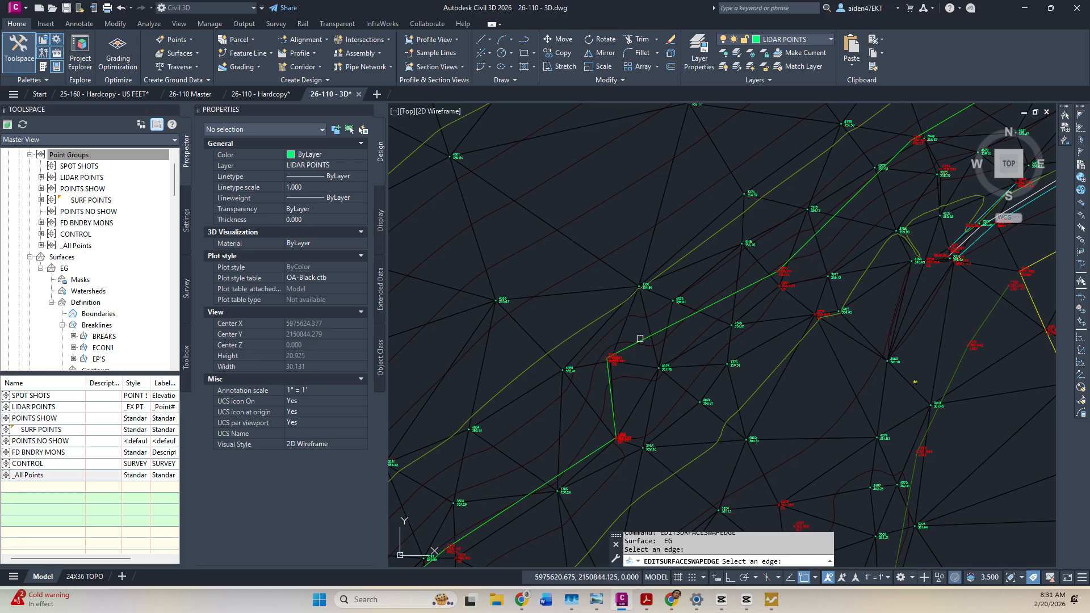
scroll(628, 341, up, 5)
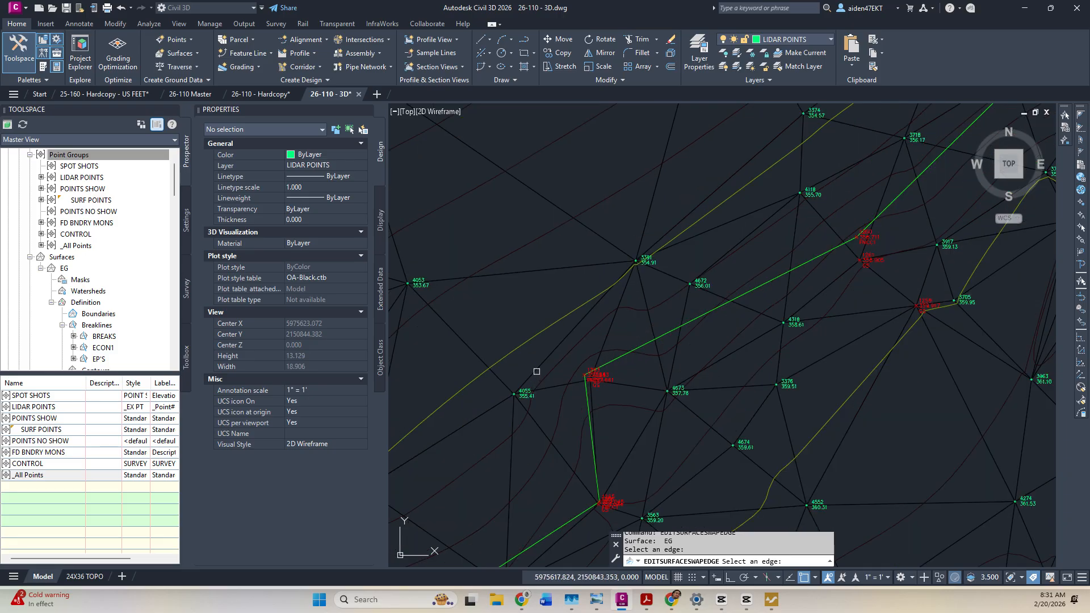
middle_drag(618, 415, 658, 337)
key(Escape)
right_click(652, 360)
click(654, 363)
middle_drag(645, 449, 635, 379)
scroll(635, 379, up, 5)
key(Escape)
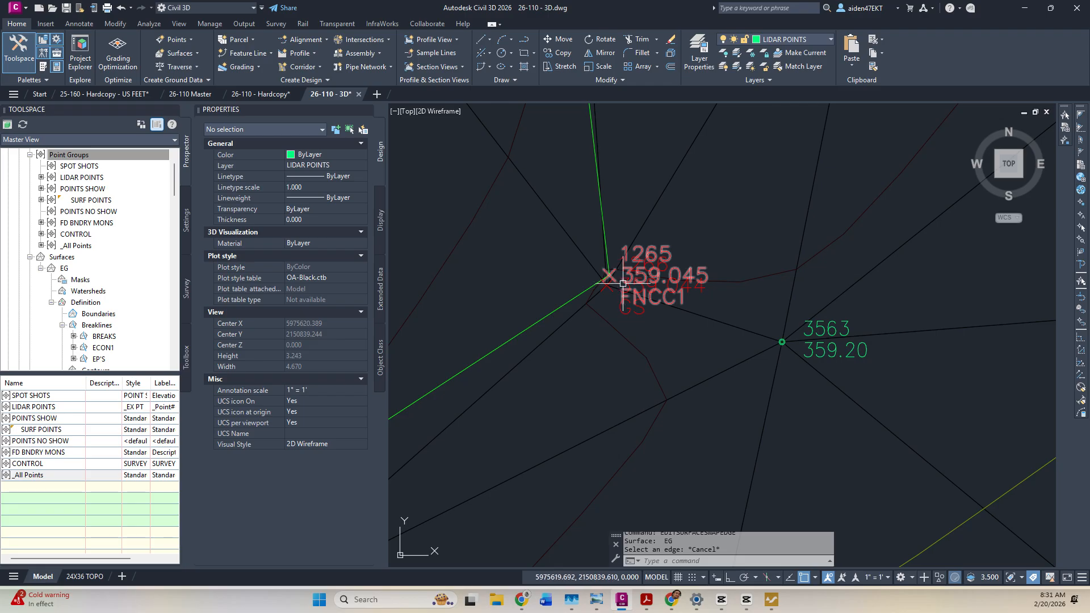
scroll(617, 260, up, 4)
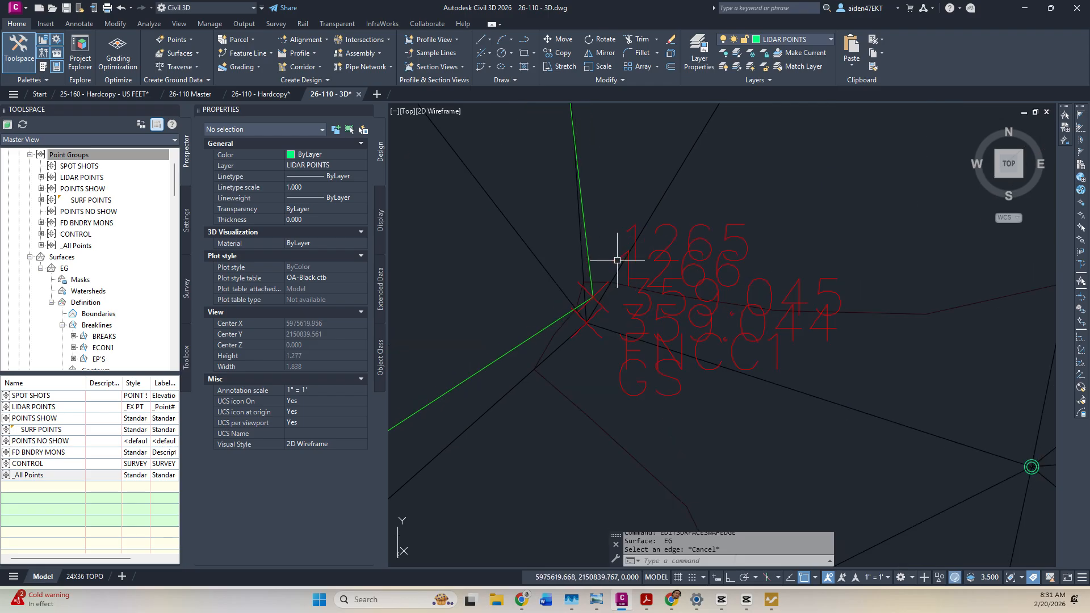
scroll(608, 341, down, 10)
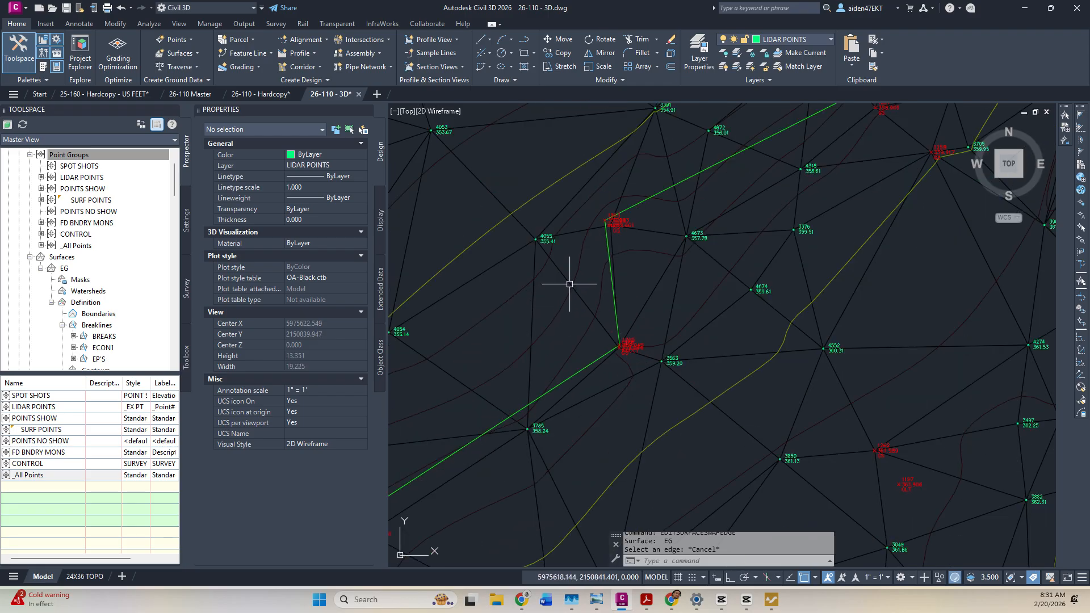
Swap a triangle edge from point 1265, dismissing the cannot-be-swapped warnings.
click(569, 284)
click(254, 54)
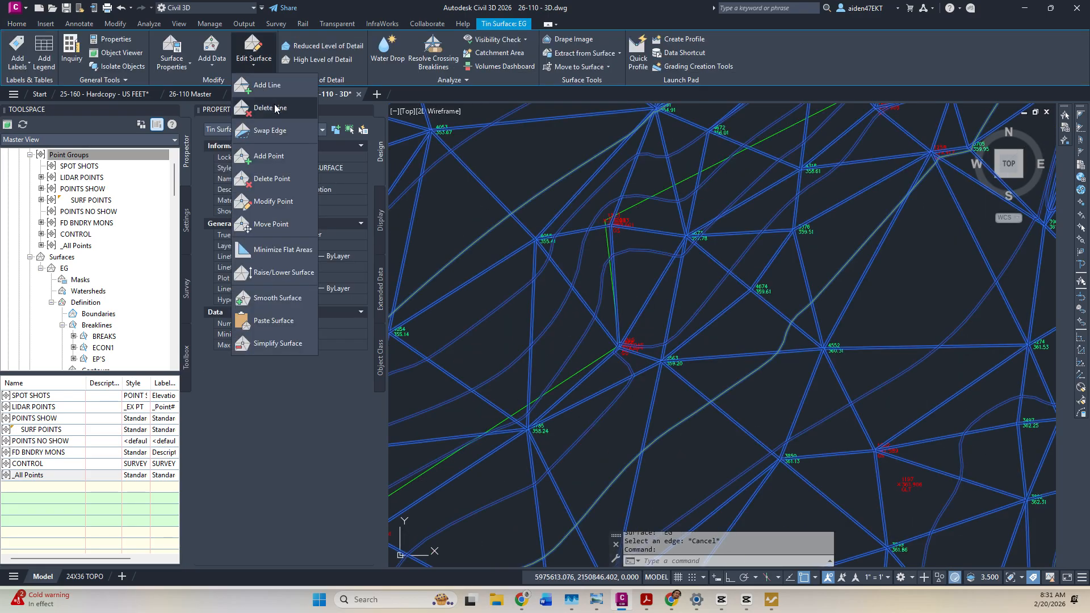
click(281, 138)
scroll(615, 326, up, 4)
click(680, 402)
click(739, 399)
click(657, 323)
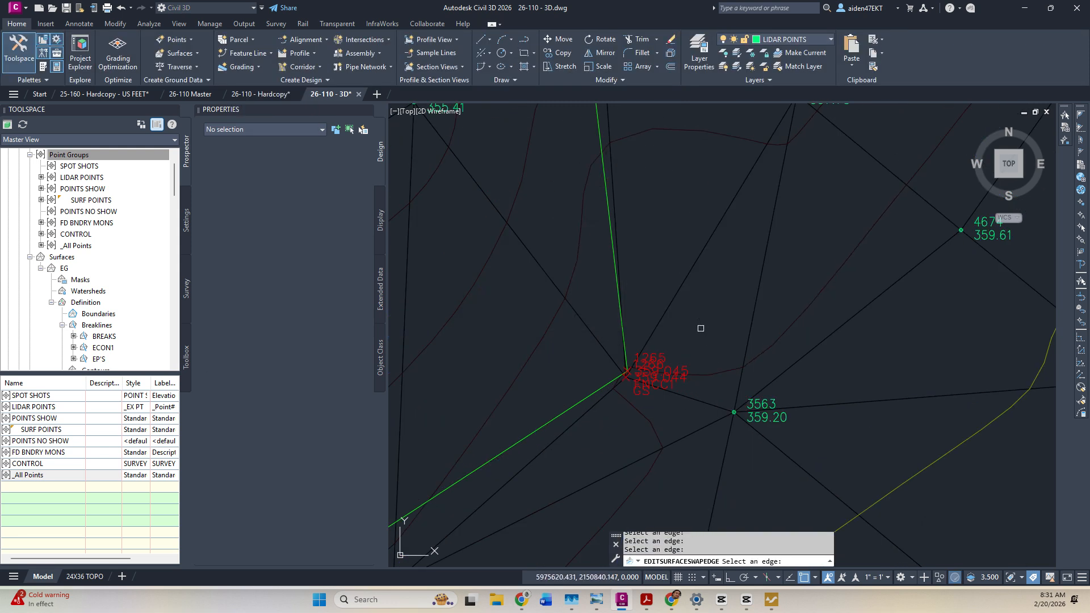
scroll(612, 400, down, 2)
click(597, 403)
key(Return)
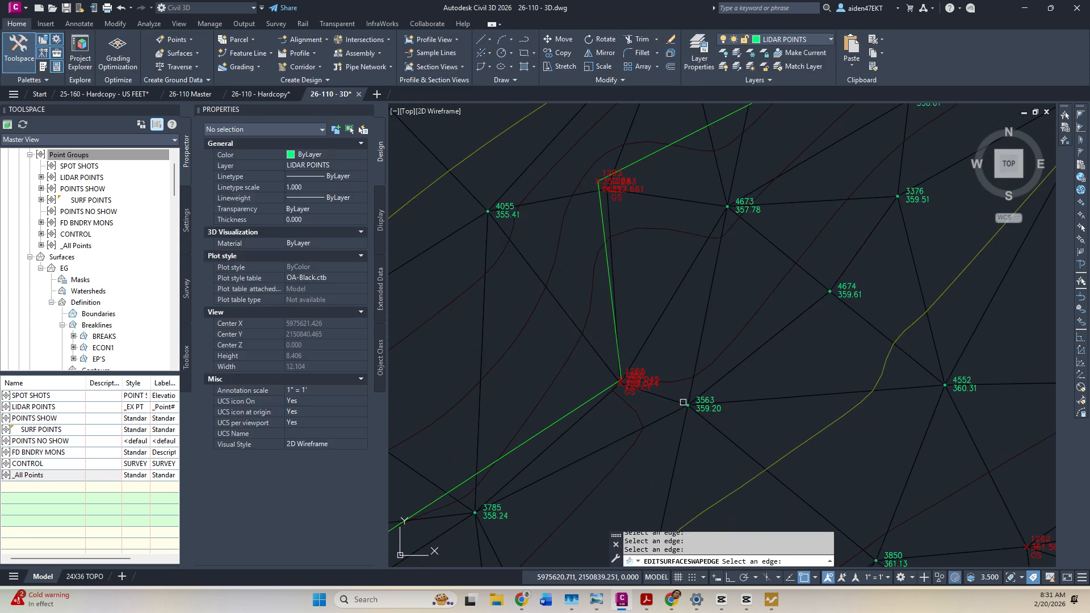
Swap edges near point 4673 and between points 1265 and 3563, then select point 3563.
scroll(718, 309, down, 4)
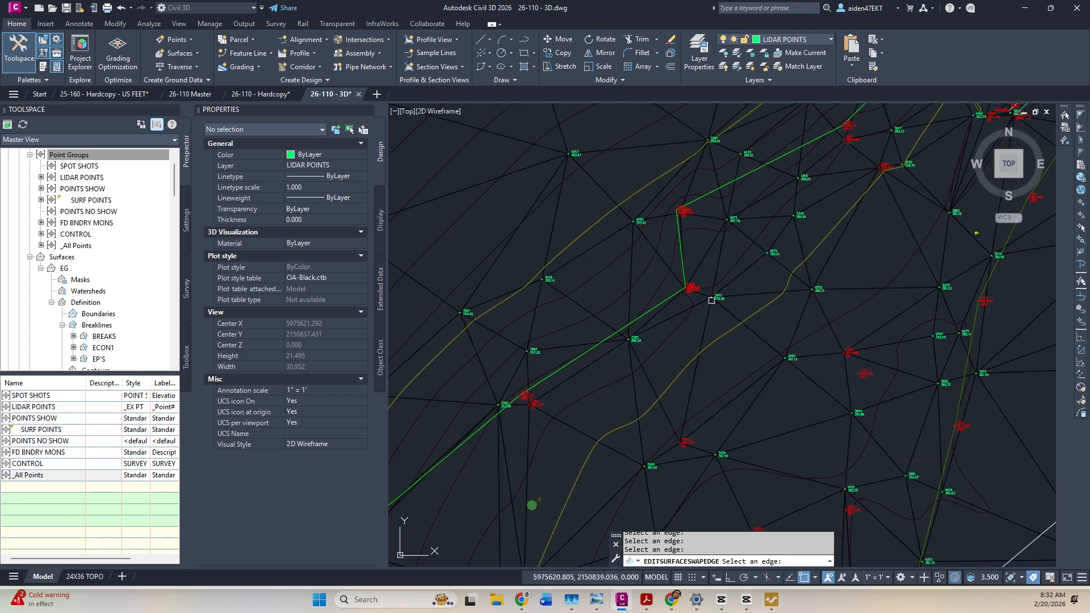
scroll(696, 312, up, 4)
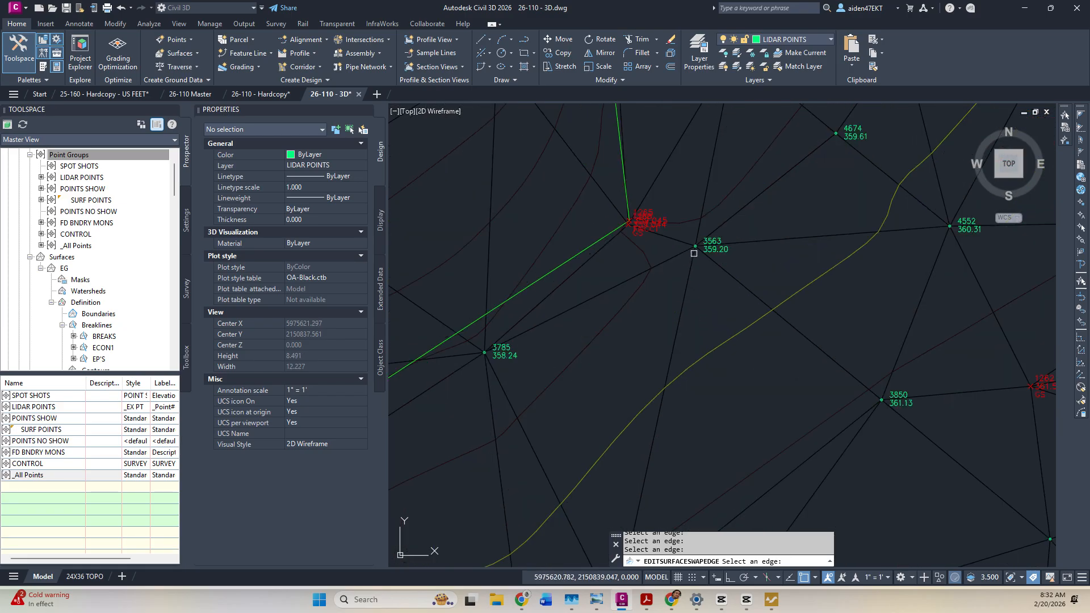
scroll(690, 259, down, 4)
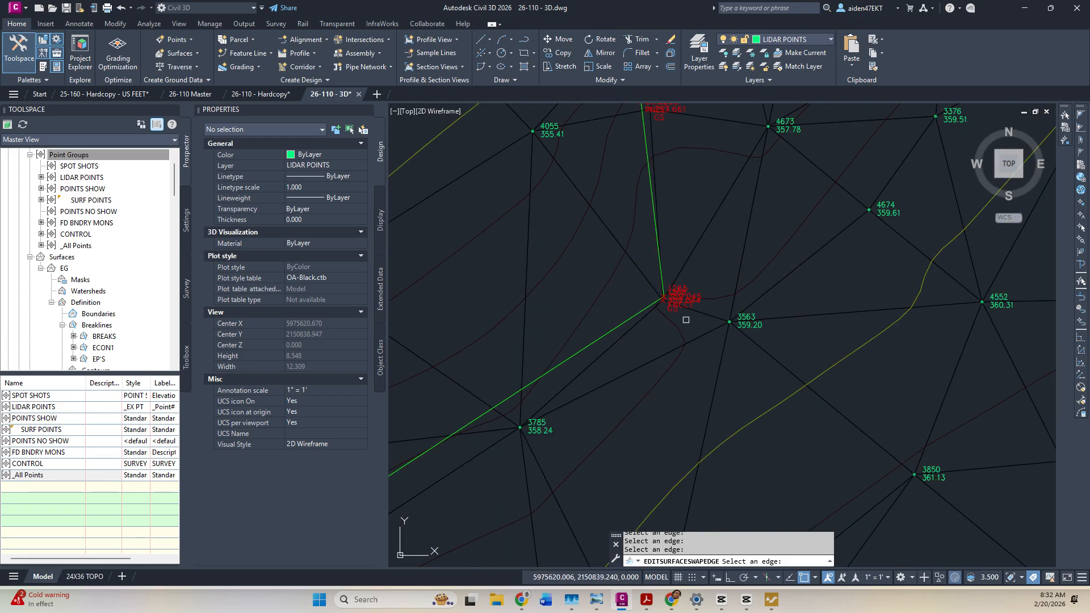
scroll(686, 262, up, 4)
click(754, 272)
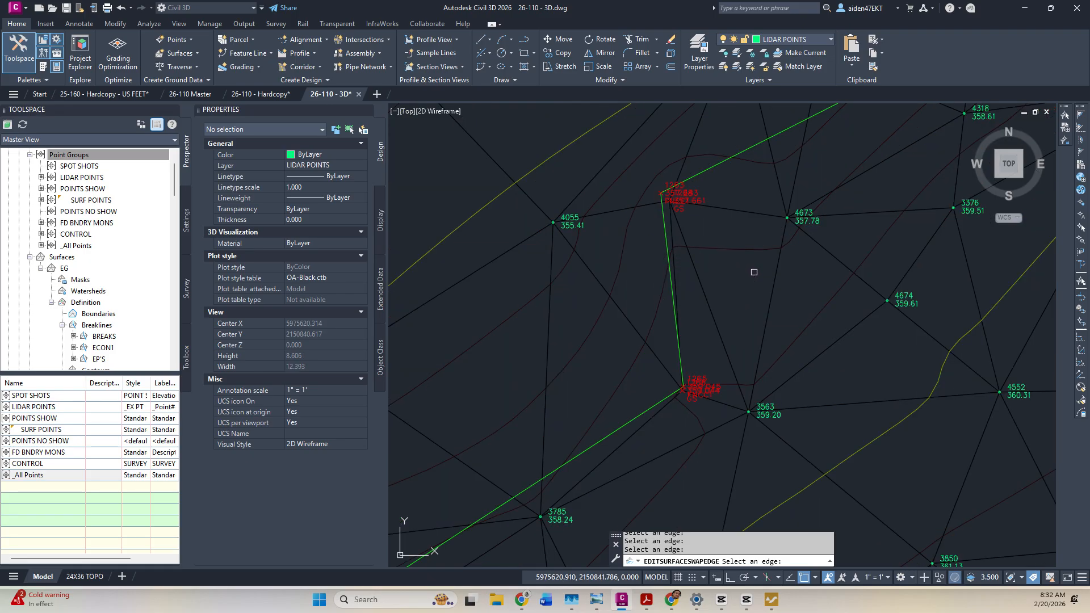
click(766, 317)
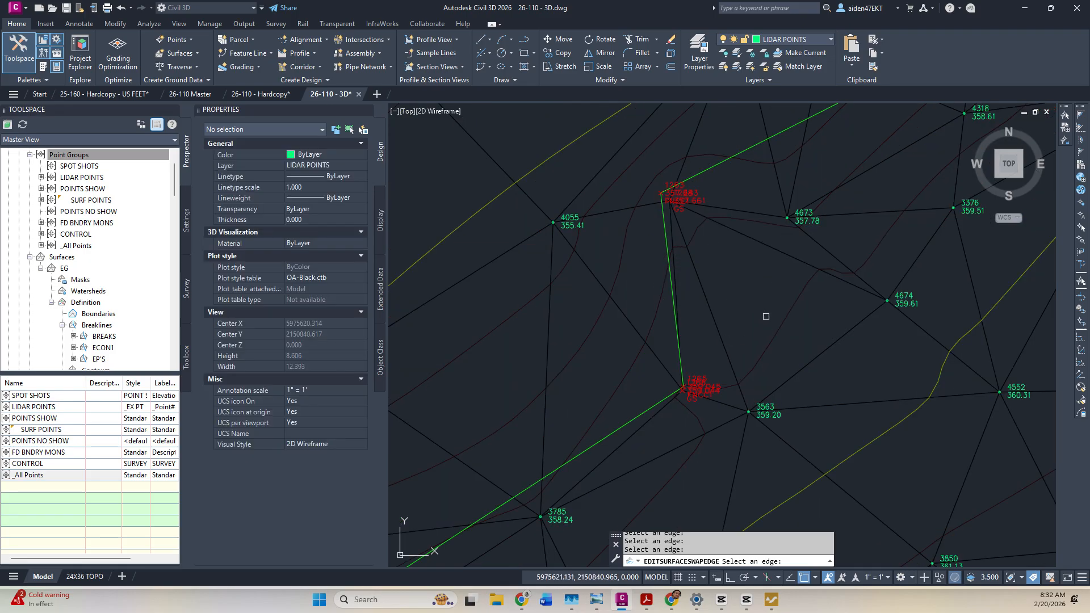
click(757, 244)
click(704, 283)
click(688, 270)
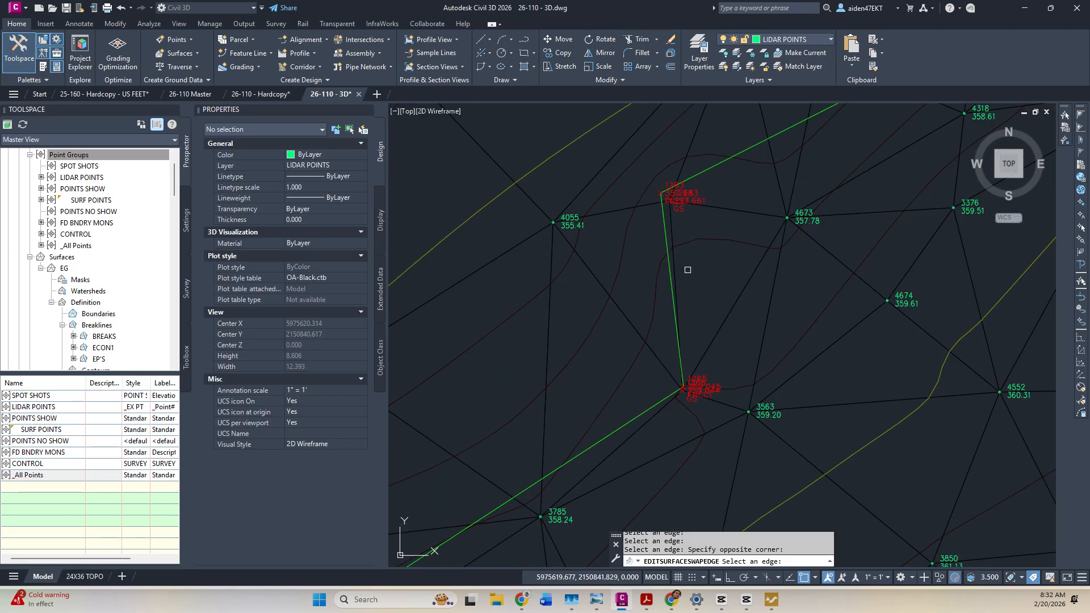
click(675, 269)
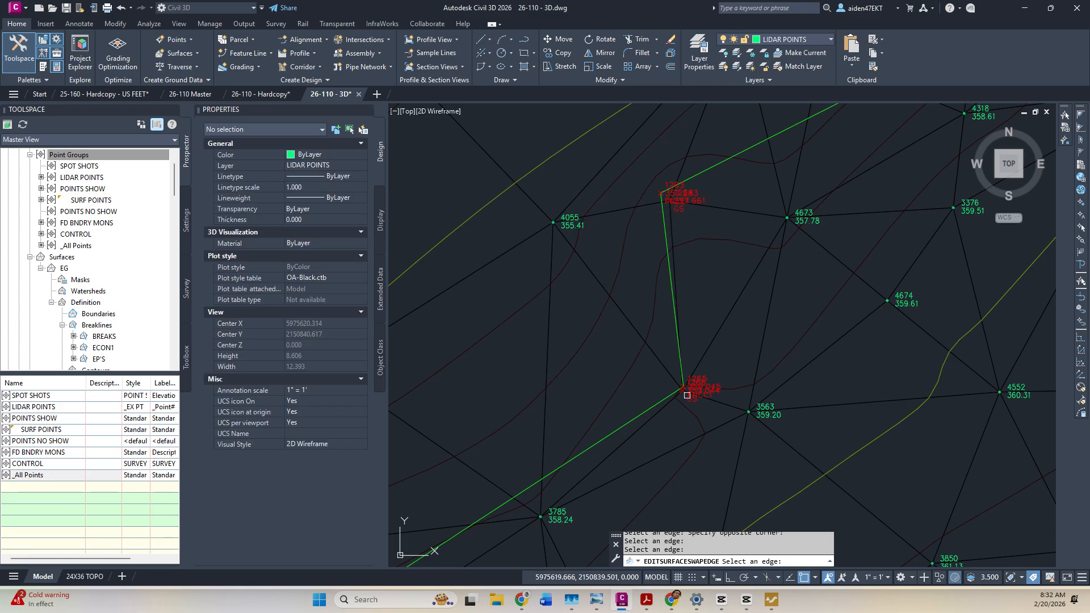
key(Escape)
middle_drag(759, 417, 755, 306)
key(Escape)
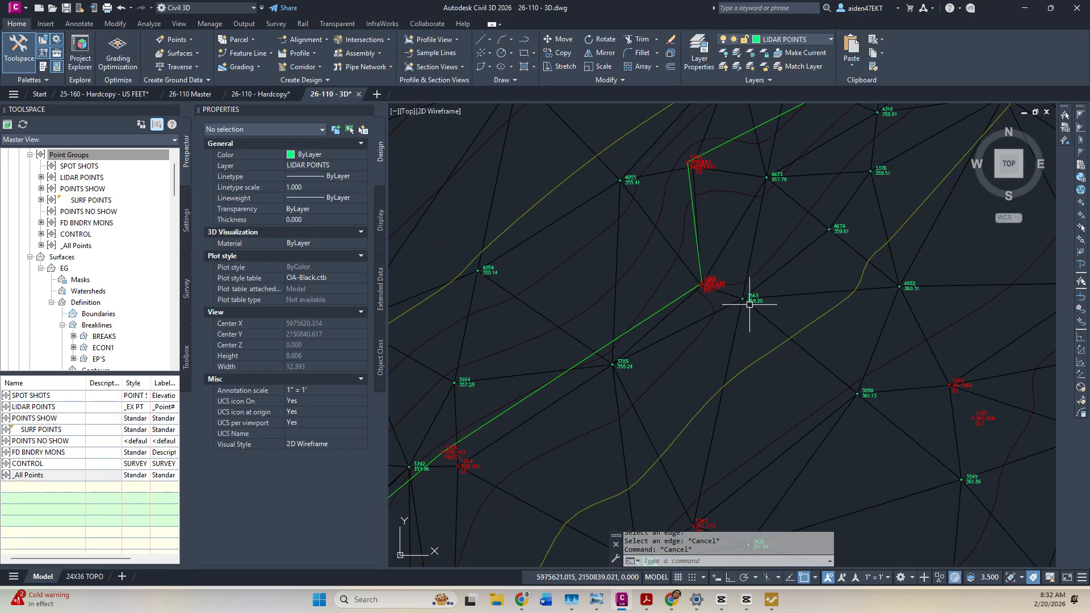
click(752, 299)
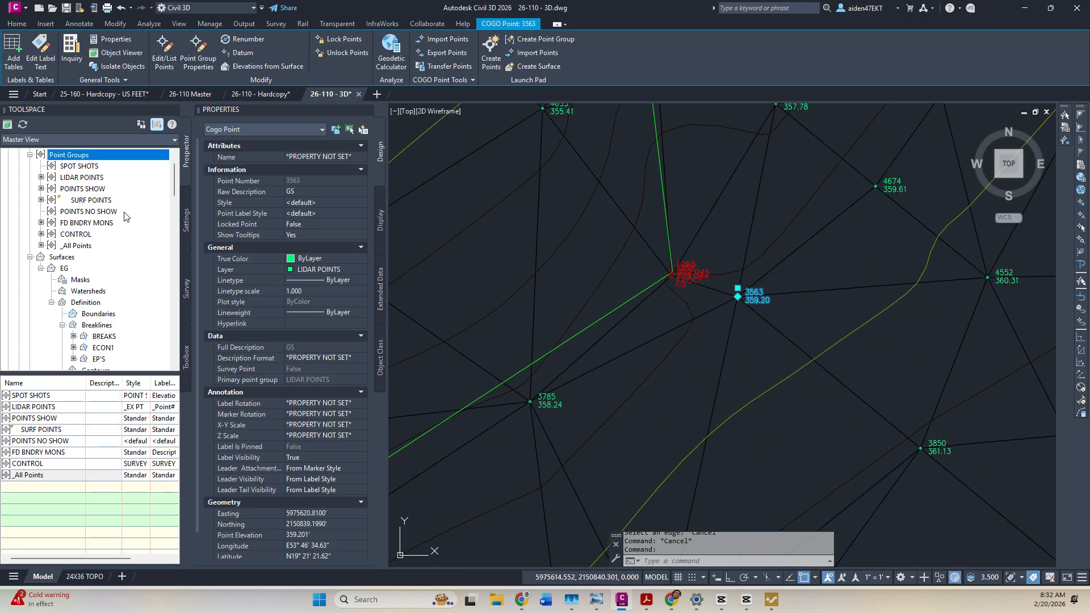
Erase COGO point 3563 and update the out-of-date point groups.
key(Escape)
click(741, 301)
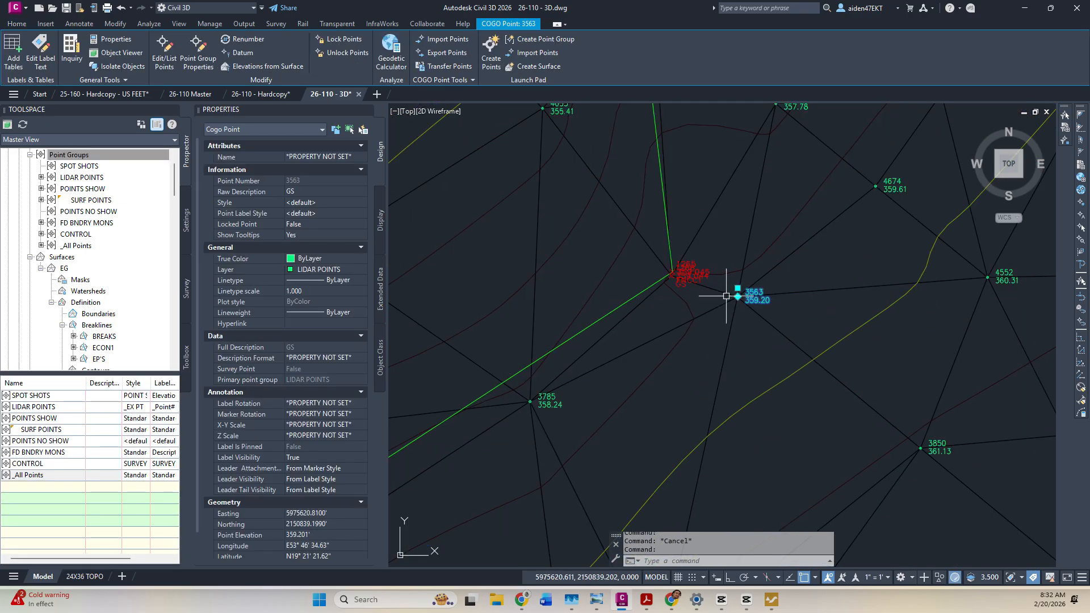
key(Delete)
right_click(98, 188)
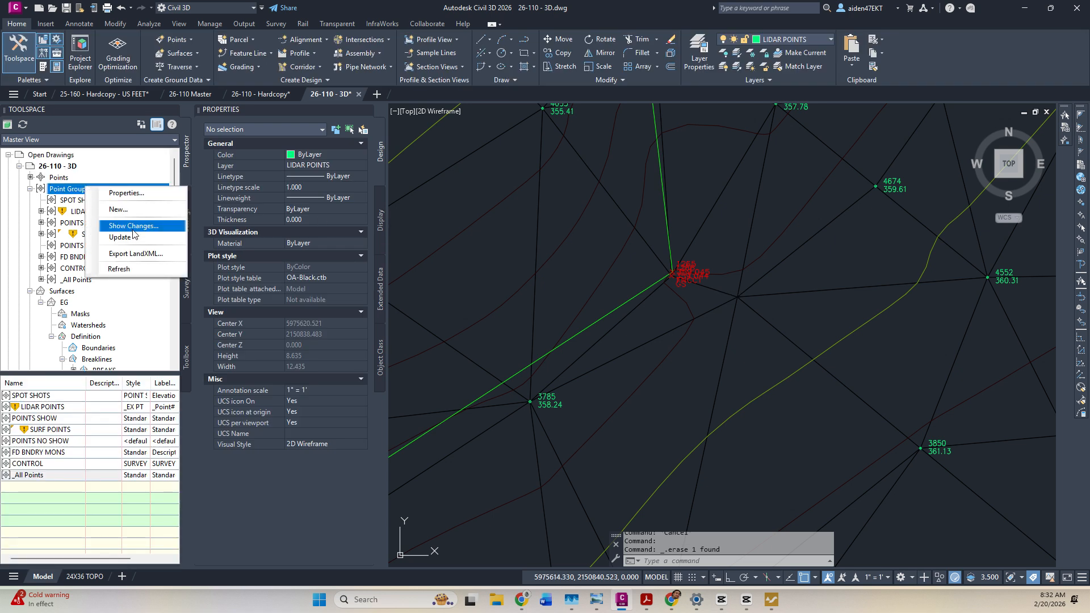
click(125, 237)
scroll(810, 305, down, 3)
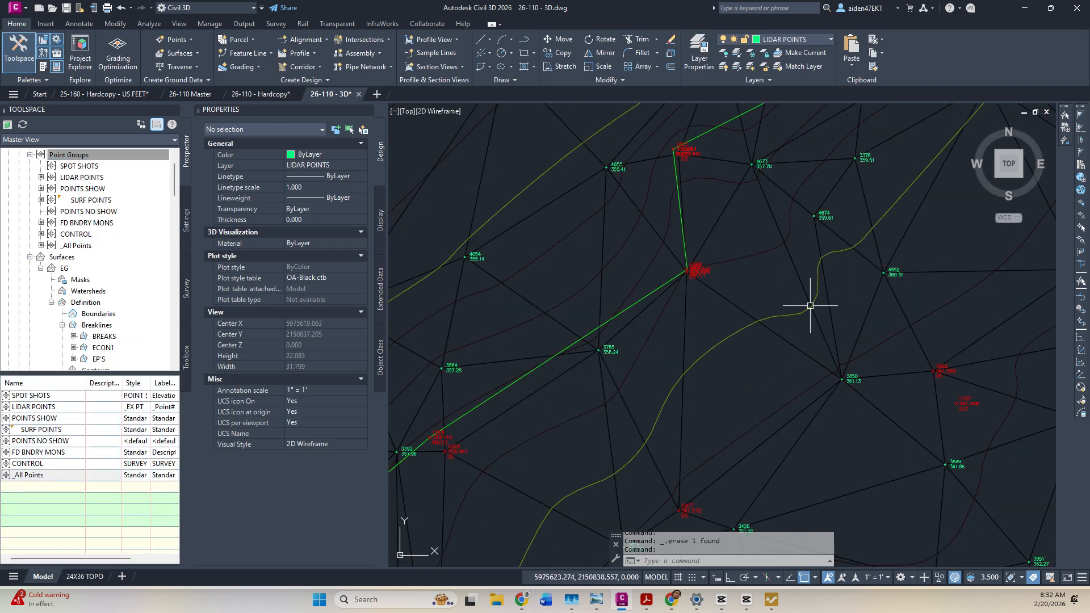
scroll(809, 305, up, 2)
Select the EG surface and start Delete Line, then cancel it.
click(802, 279)
click(254, 59)
click(283, 106)
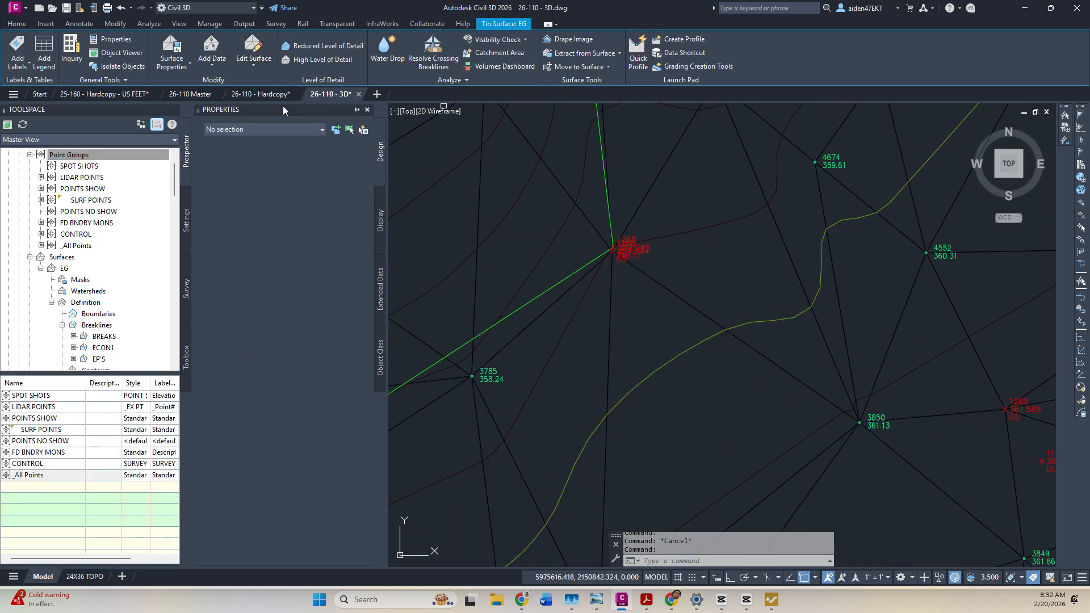
key(Escape)
key(Escape)
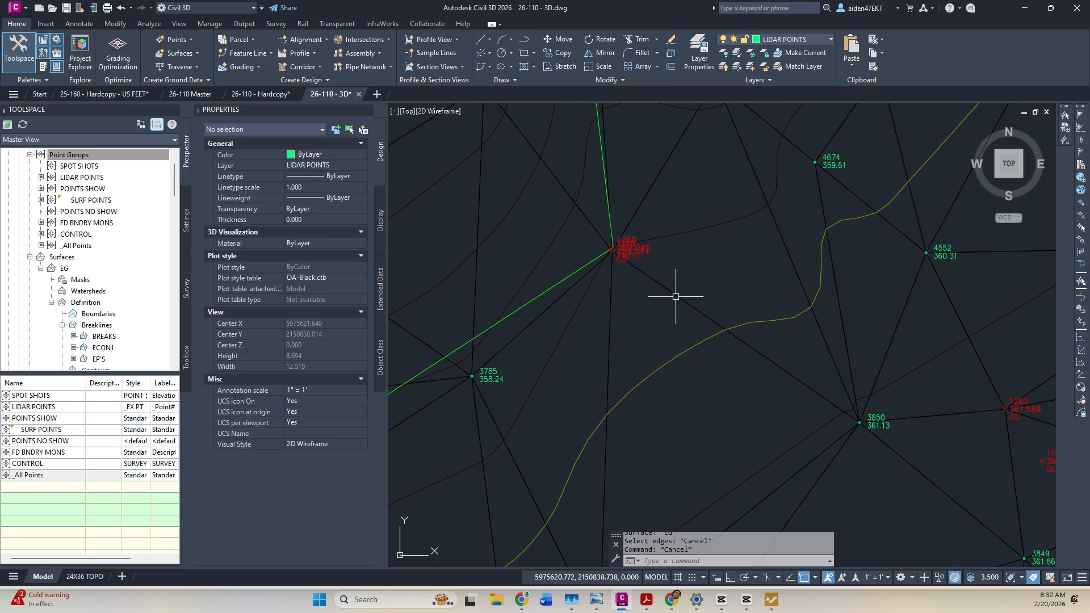
Start Swap Edge on EG, crossing-pick an edge, and bring point 3391 into view.
click(676, 296)
click(253, 59)
click(283, 130)
click(799, 288)
click(794, 270)
scroll(748, 287, down, 3)
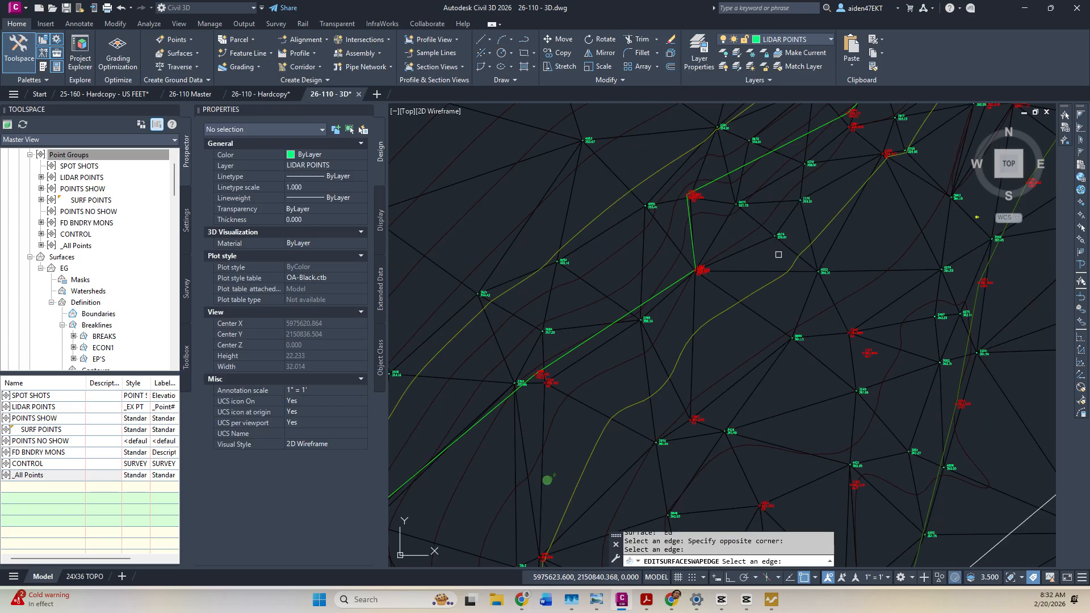
scroll(772, 262, down, 4)
scroll(723, 310, up, 4)
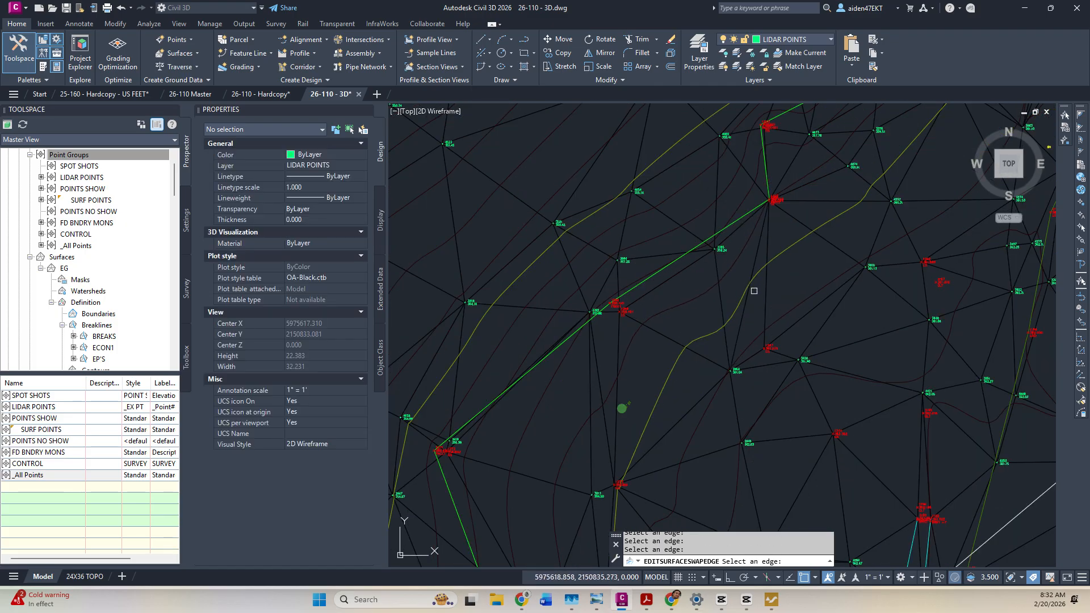
scroll(743, 317, up, 4)
middle_drag(790, 201, 772, 332)
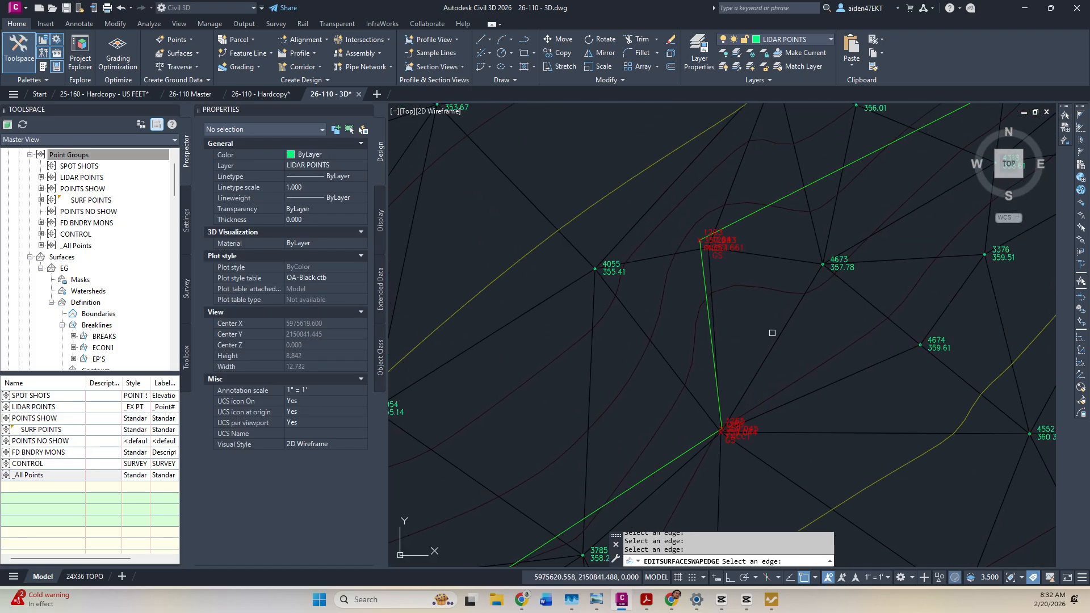
middle_drag(739, 156, 741, 297)
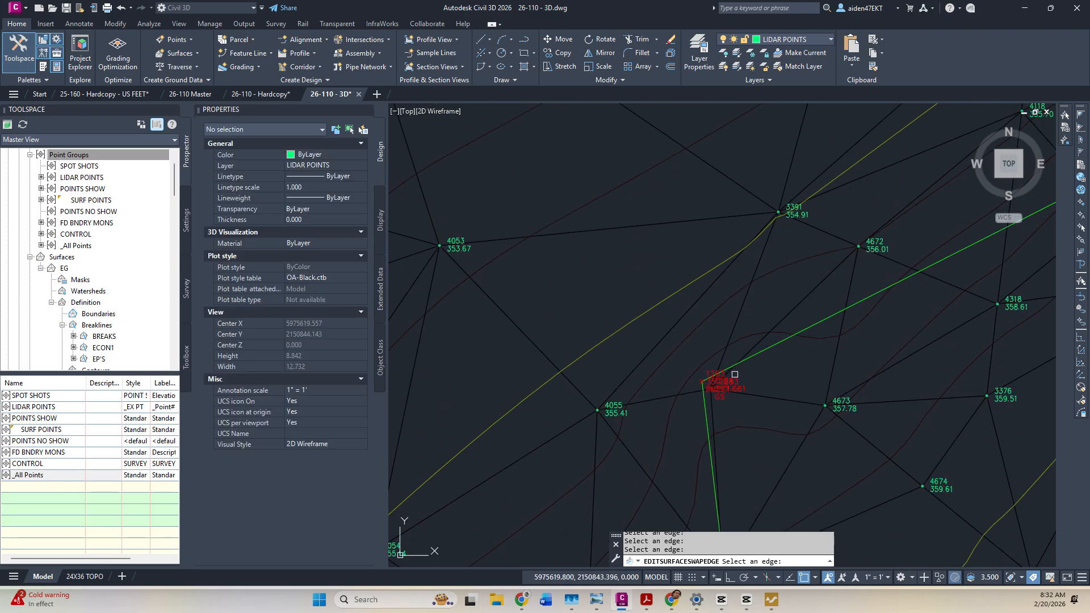
middle_drag(735, 374, 783, 293)
Try edge swaps near point 3391, cancel the command, and save the drawing.
click(731, 286)
key(Return)
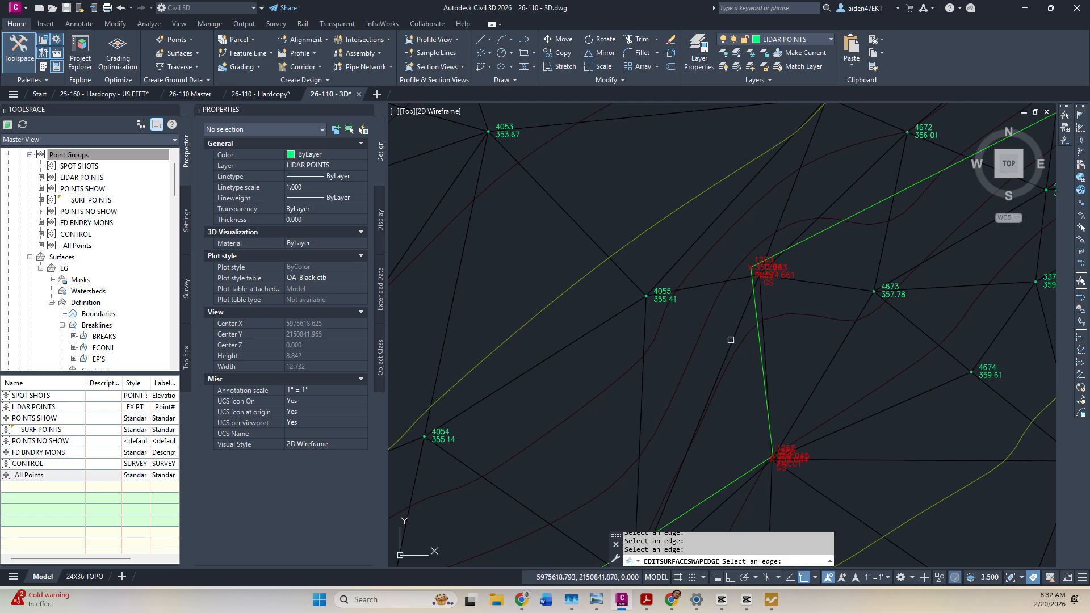
middle_drag(704, 381, 749, 280)
scroll(664, 307, down, 4)
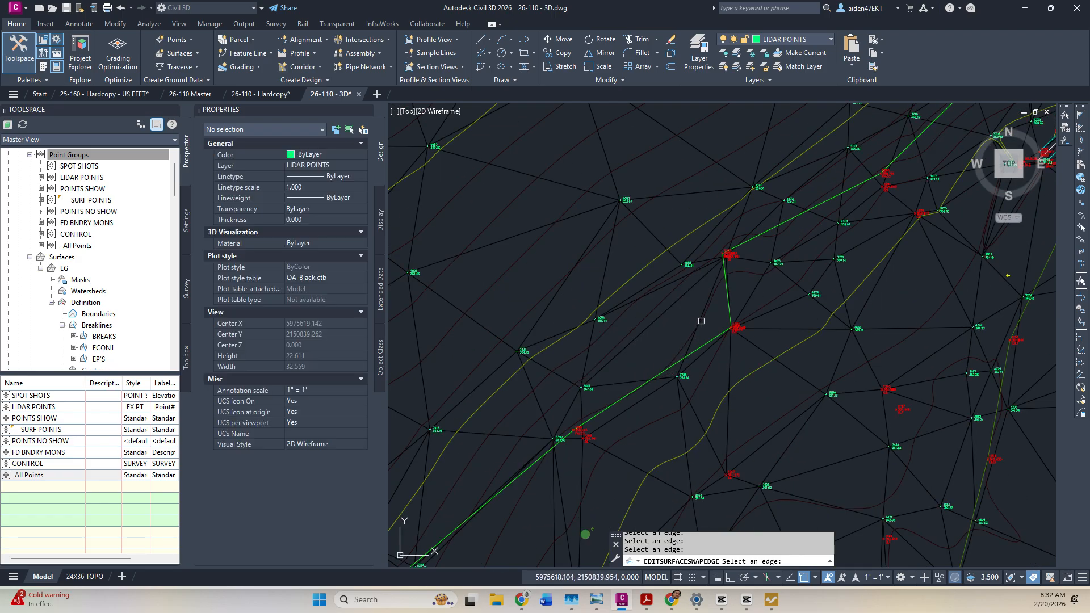
scroll(733, 273, up, 4)
click(720, 267)
click(716, 258)
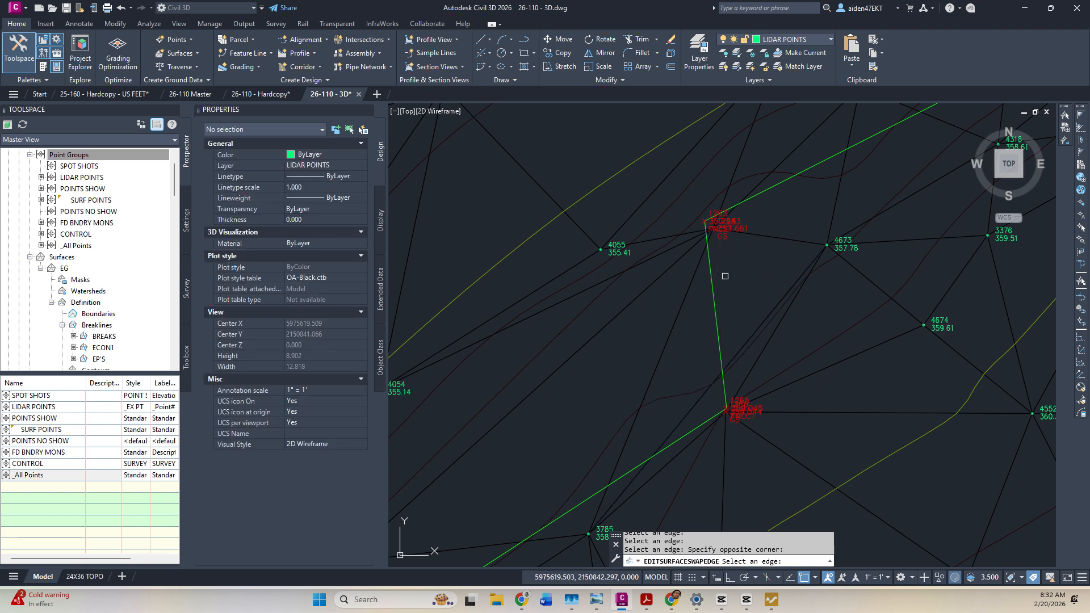
scroll(713, 345, down, 2)
key(Escape)
Reselect the EG surface and restart Swap Edge after abandoning Delete Line.
key(Escape)
key(ctrl+s)
mouse_move(747, 272)
middle_down()
mouse_move(754, 289)
mouse_move(650, 423)
middle_up()
scroll(681, 380, up, 2)
click(673, 355)
click(254, 64)
click(267, 116)
key(Escape)
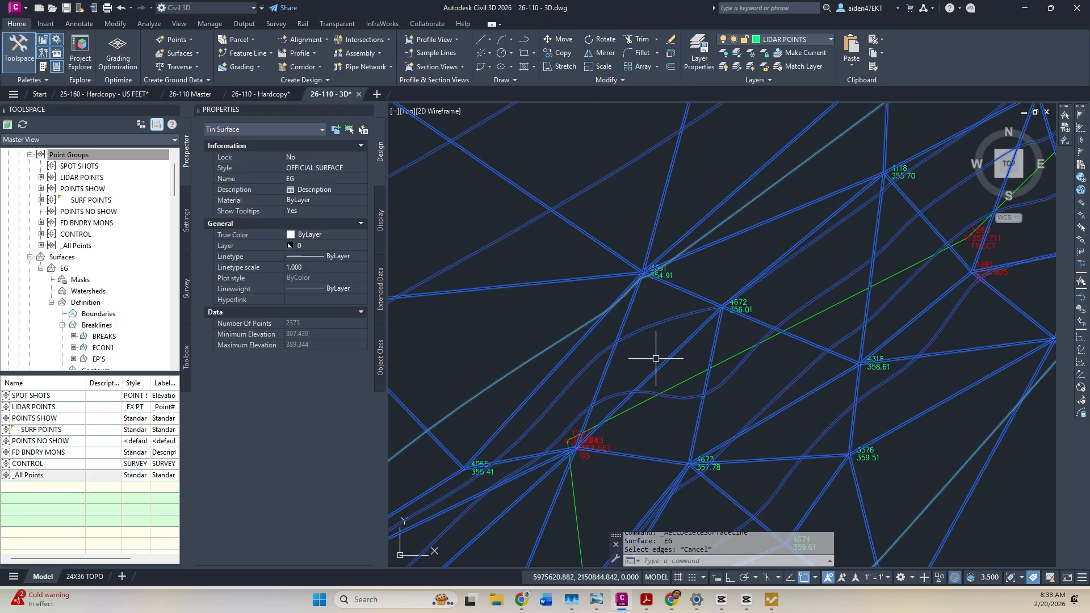
click(253, 64)
click(267, 129)
Swap the TIN edge so it runs from point 3391 to point 4673.
click(677, 357)
click(673, 353)
click(672, 351)
click(673, 351)
click(711, 350)
click(661, 367)
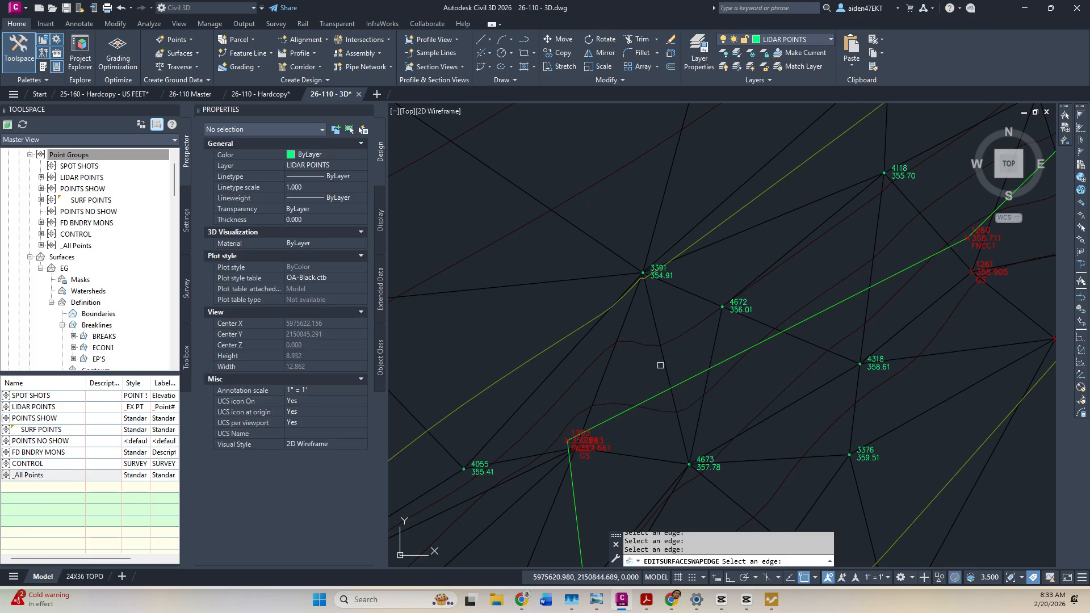
Try further edge swaps nearby, dismiss the warnings, and end edge swapping.
click(605, 365)
key(Return)
click(603, 364)
click(603, 366)
click(605, 370)
key(Return)
middle_drag(643, 368, 698, 275)
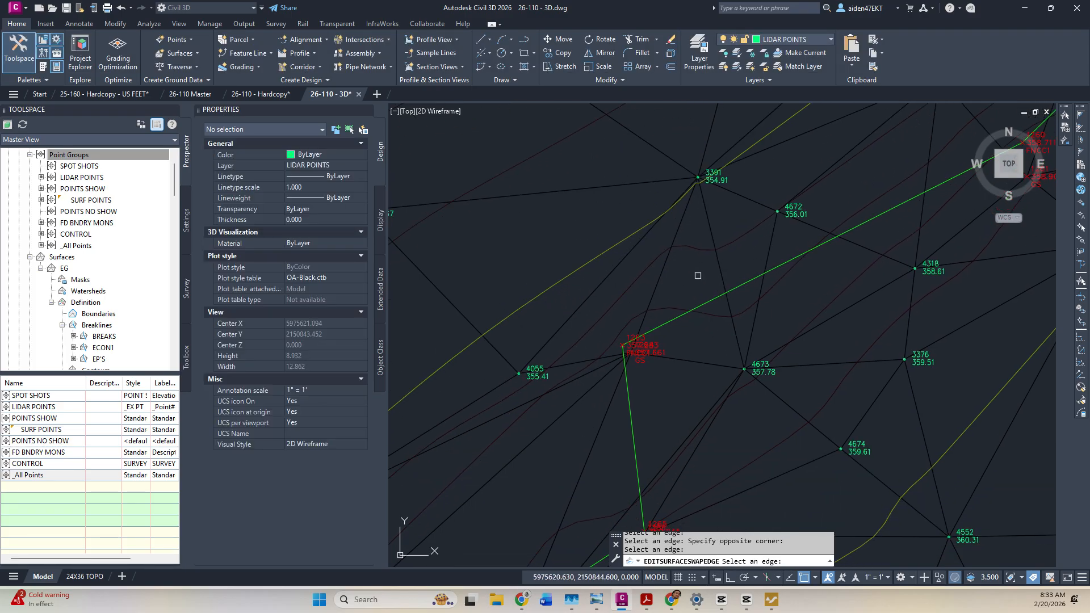
key(Escape)
key(Escape)
scroll(735, 370, down, 6)
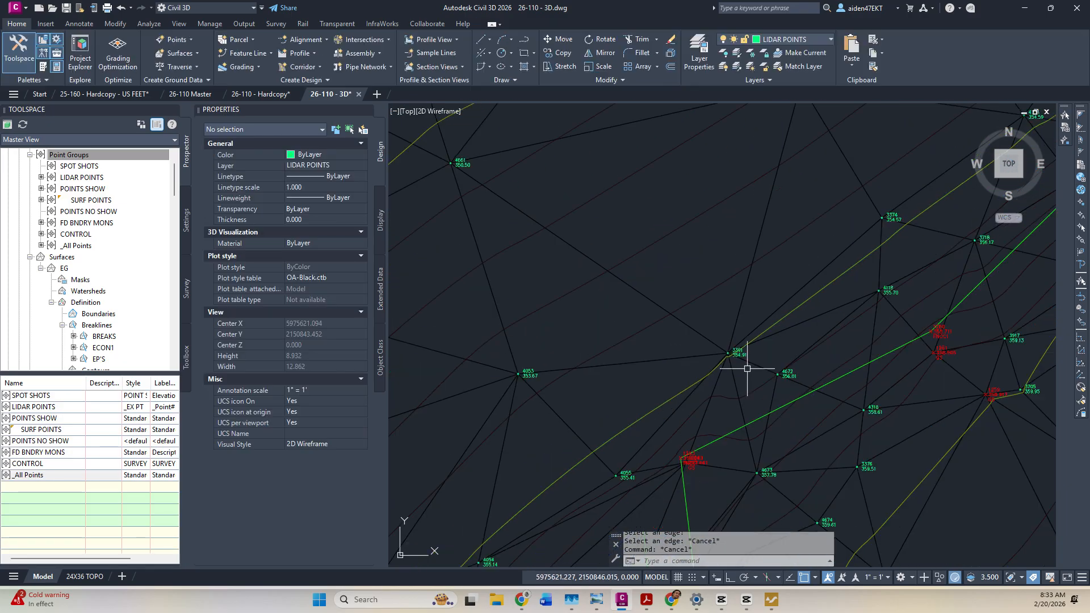
middle_drag(785, 373, 640, 445)
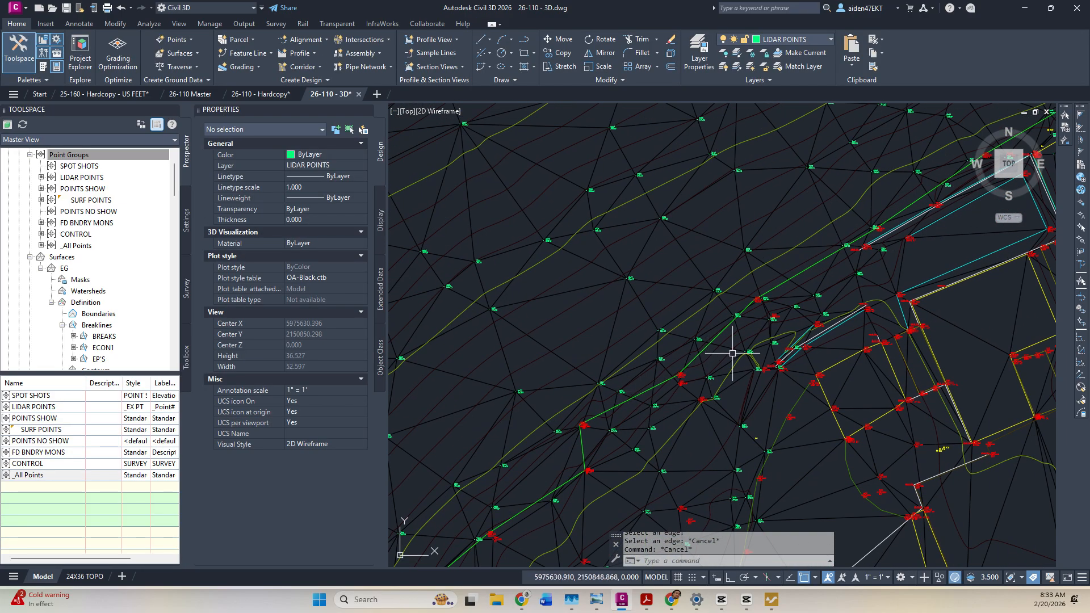
Erase stray point 4164 and update the out-of-date point groups.
scroll(732, 353, up, 8)
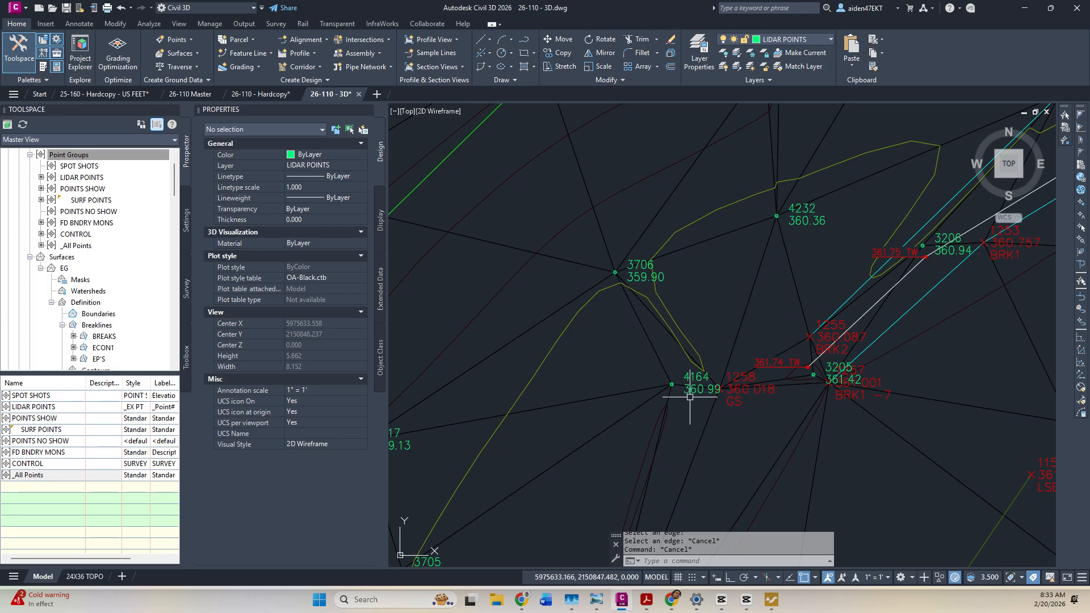
click(672, 385)
key(Delete)
right_click(79, 155)
click(125, 209)
Erase stray point 3205 and update the point groups again.
scroll(698, 337, down, 2)
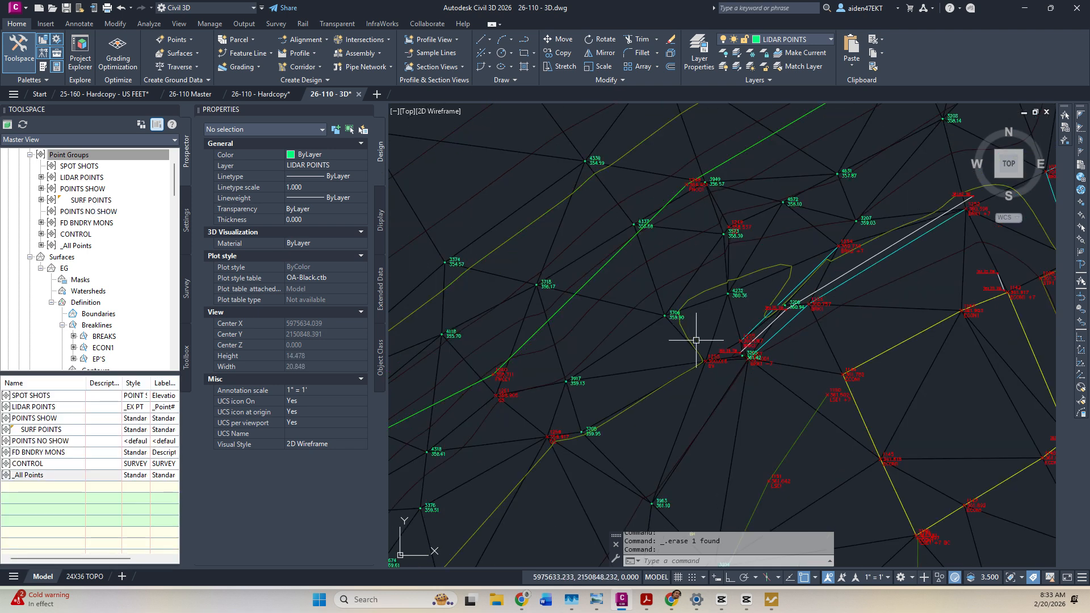
scroll(745, 354, up, 4)
scroll(737, 372, up, 4)
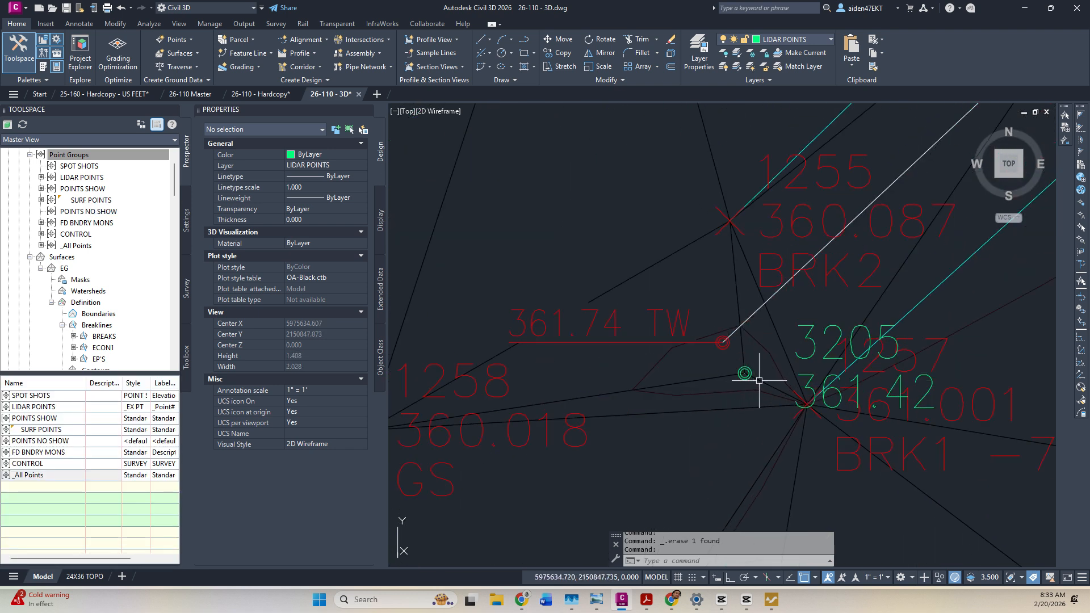
click(745, 373)
key(Delete)
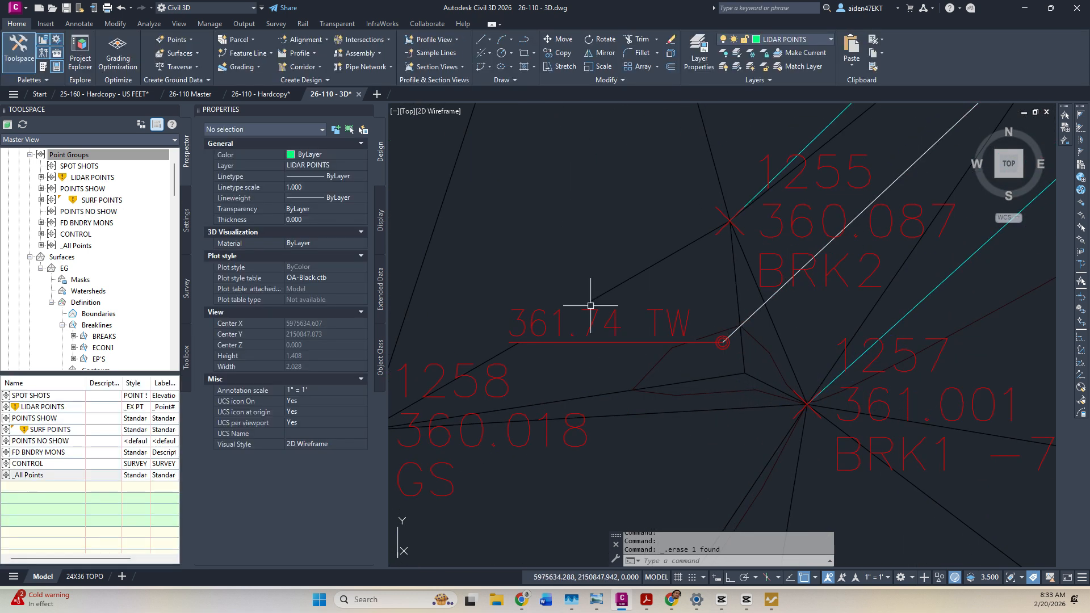
right_click(102, 160)
click(128, 211)
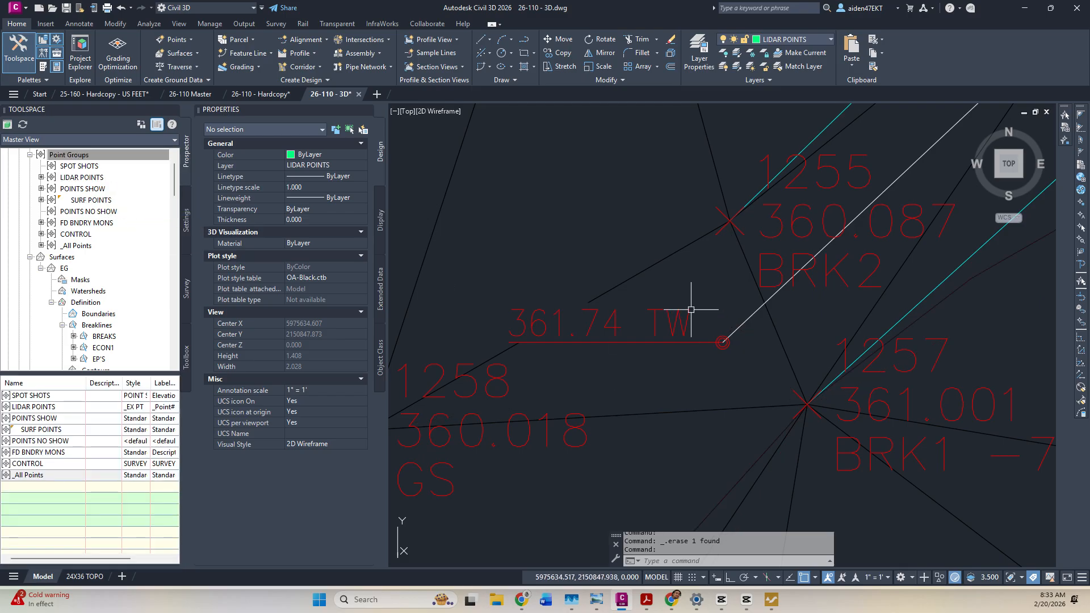
Window-select stray point 3573, erase it, and update the point groups.
scroll(732, 315, down, 6)
scroll(734, 316, down, 4)
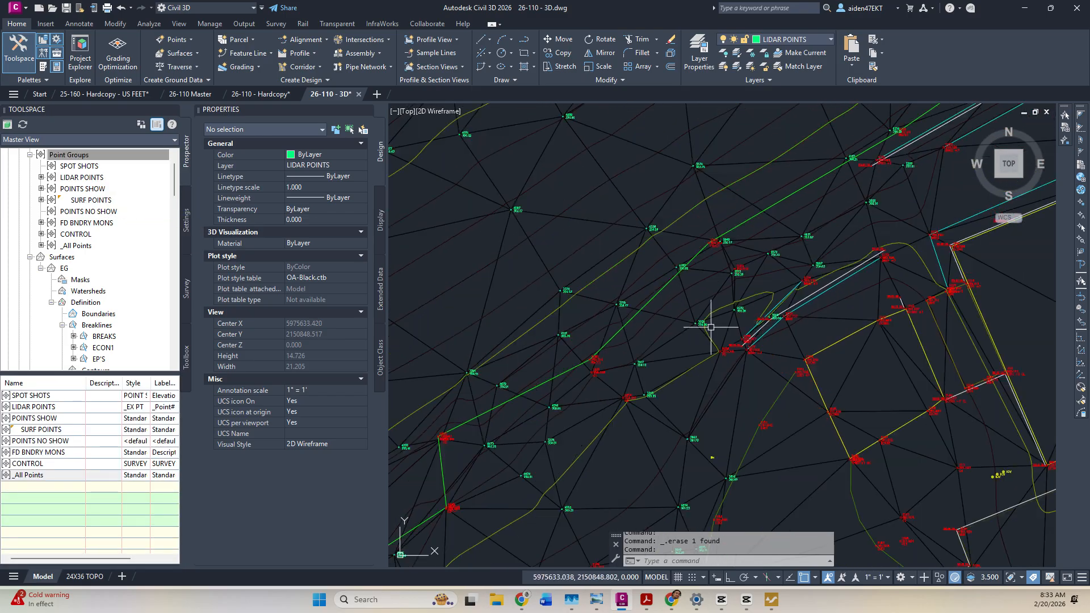
scroll(729, 305, up, 5)
click(741, 264)
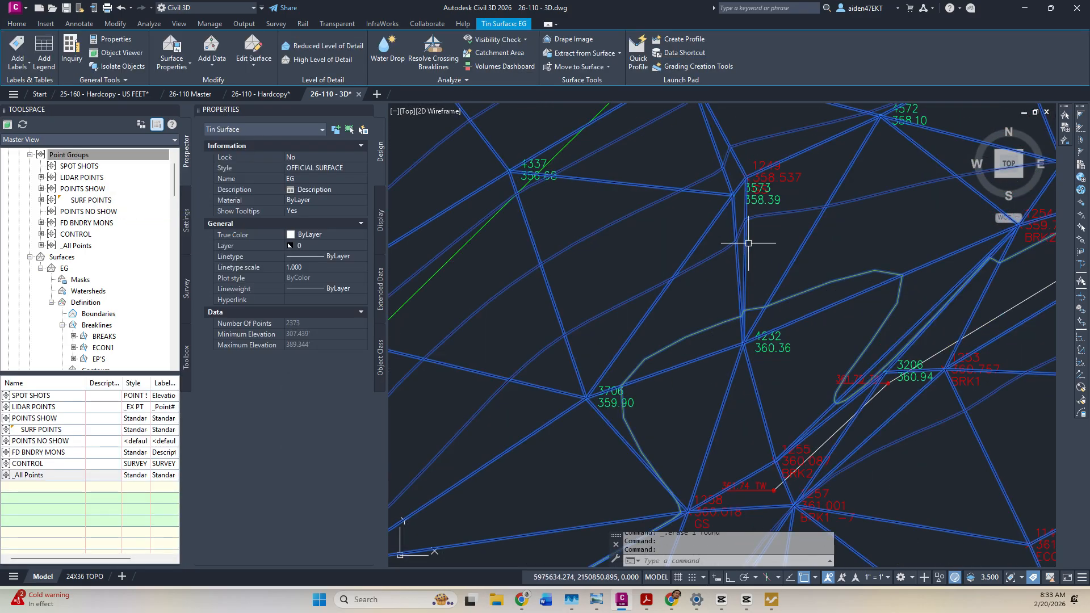
scroll(758, 233, up, 3)
middle_drag(761, 226, 739, 270)
key(Escape)
click(763, 309)
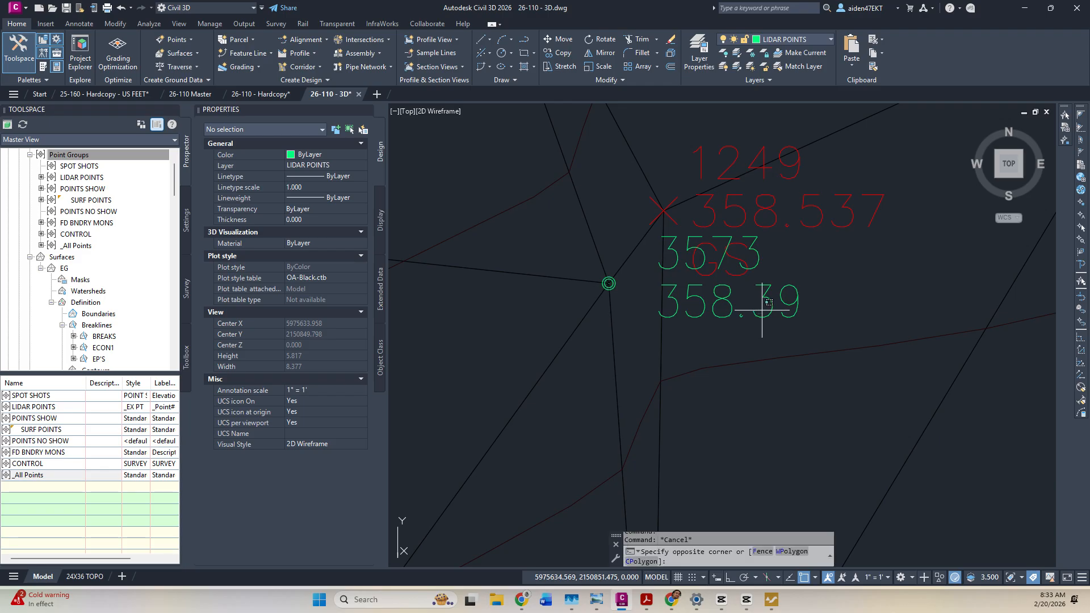
click(773, 316)
key(Delete)
right_click(98, 155)
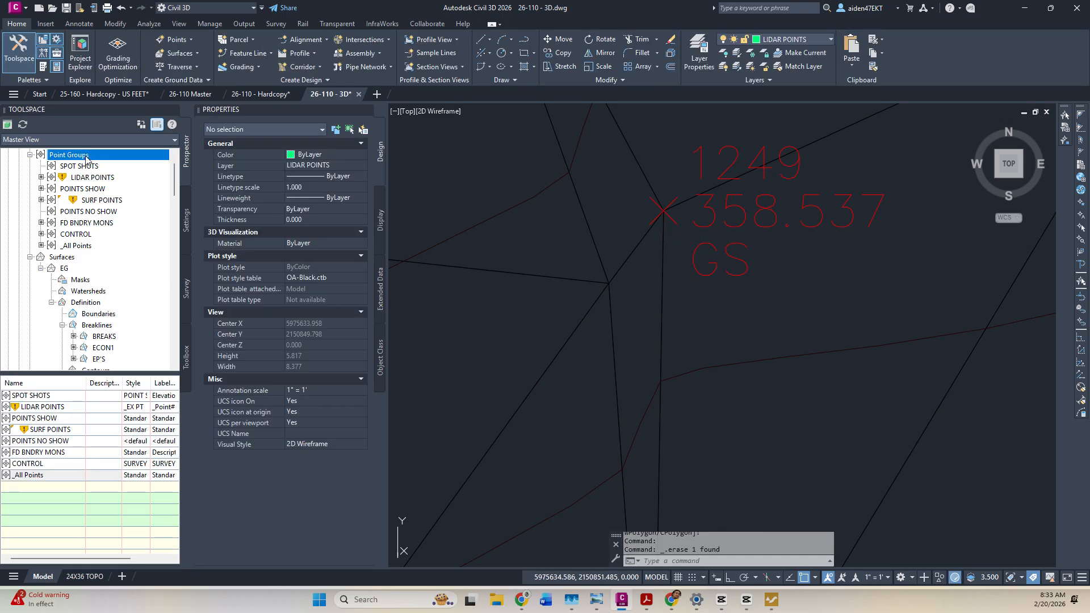
click(120, 208)
Pan the view back to the breaklines and cancel any pending command.
scroll(677, 298, down, 7)
scroll(686, 372, up, 2)
scroll(689, 375, down, 3)
middle_drag(704, 377, 727, 340)
scroll(727, 339, up, 6)
key(Escape)
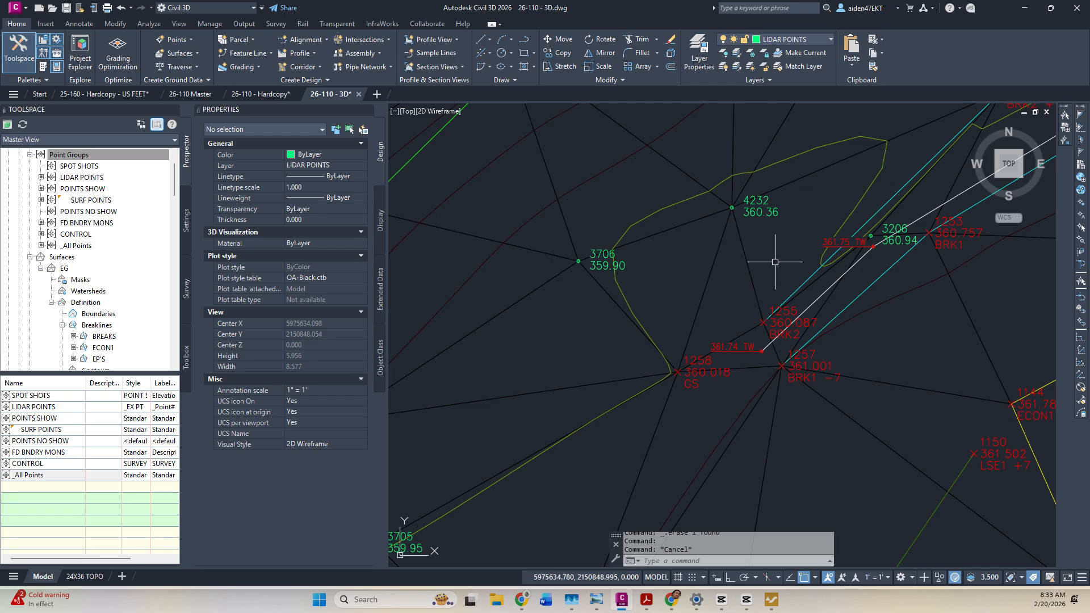
scroll(774, 262, down, 4)
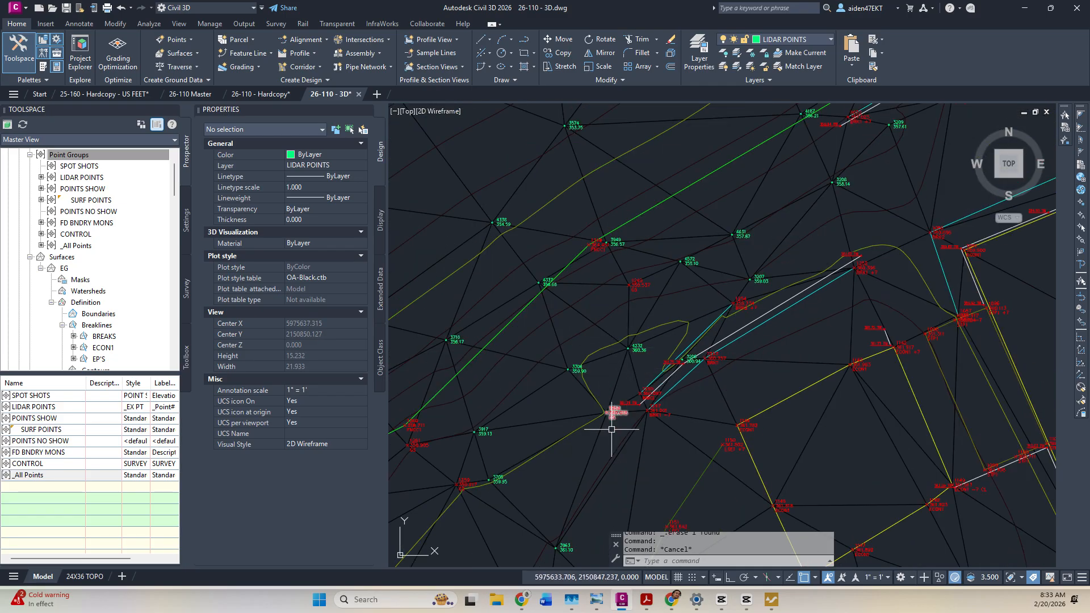
scroll(616, 416, up, 4)
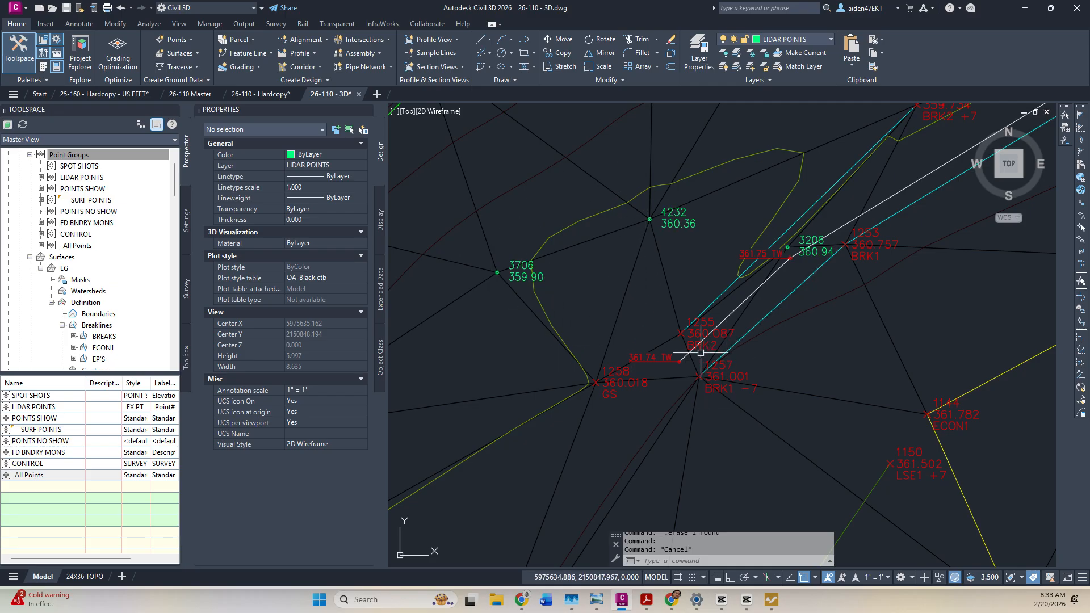
scroll(701, 349, down, 2)
scroll(681, 340, down, 1)
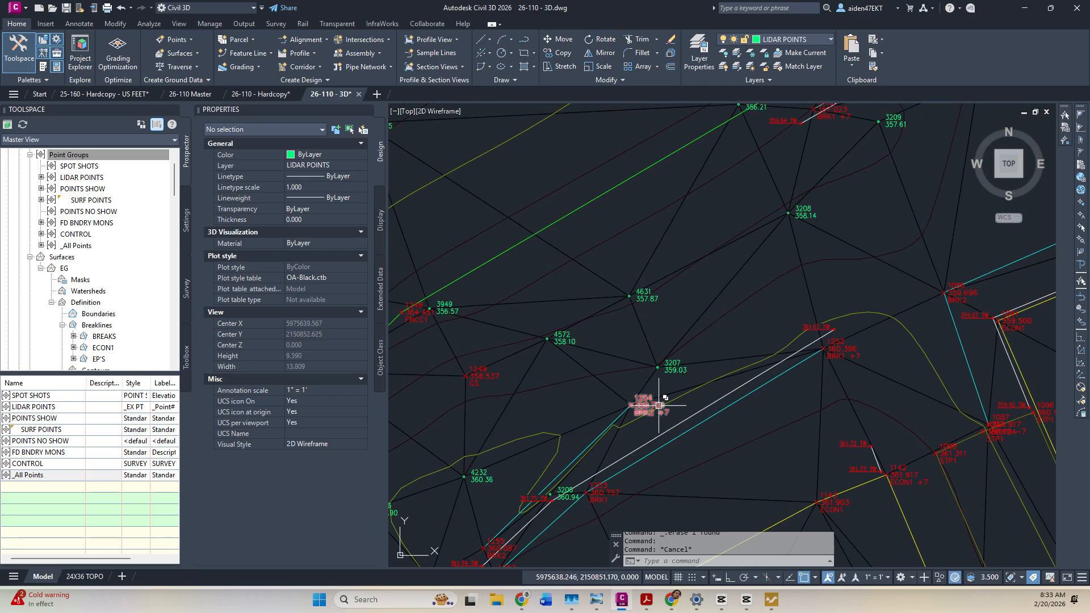
scroll(657, 401, down, 3)
scroll(727, 404, down, 2)
scroll(759, 432, up, 2)
mouse_move(740, 436)
middle_down()
mouse_move(839, 233)
mouse_move(616, 473)
middle_up()
mouse_move(724, 302)
middle_down()
mouse_move(605, 401)
mouse_move(729, 368)
middle_up()
scroll(678, 383, up, 3)
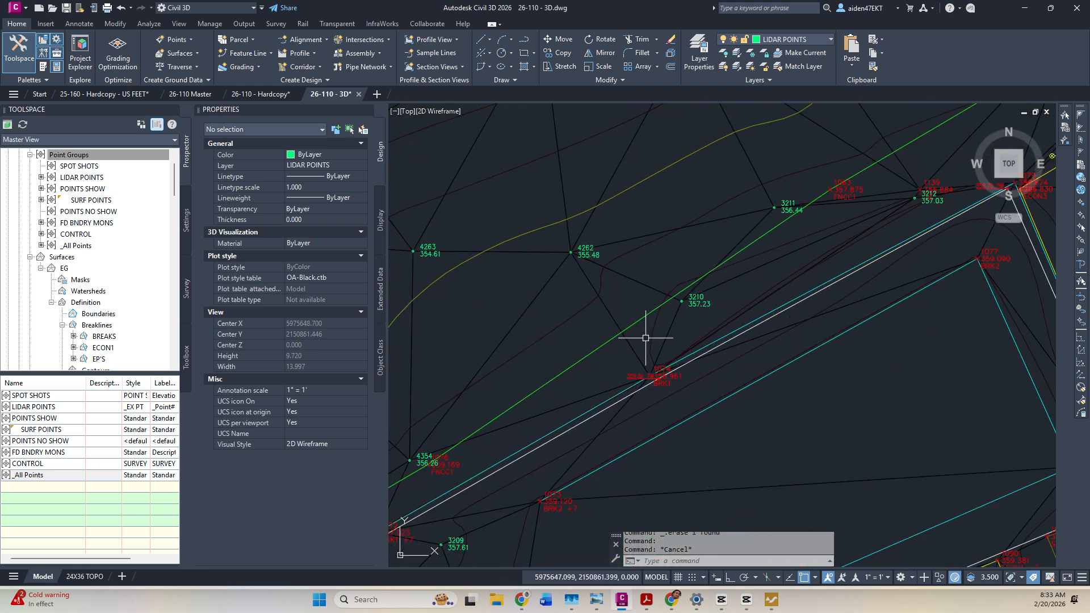
scroll(648, 334, up, 2)
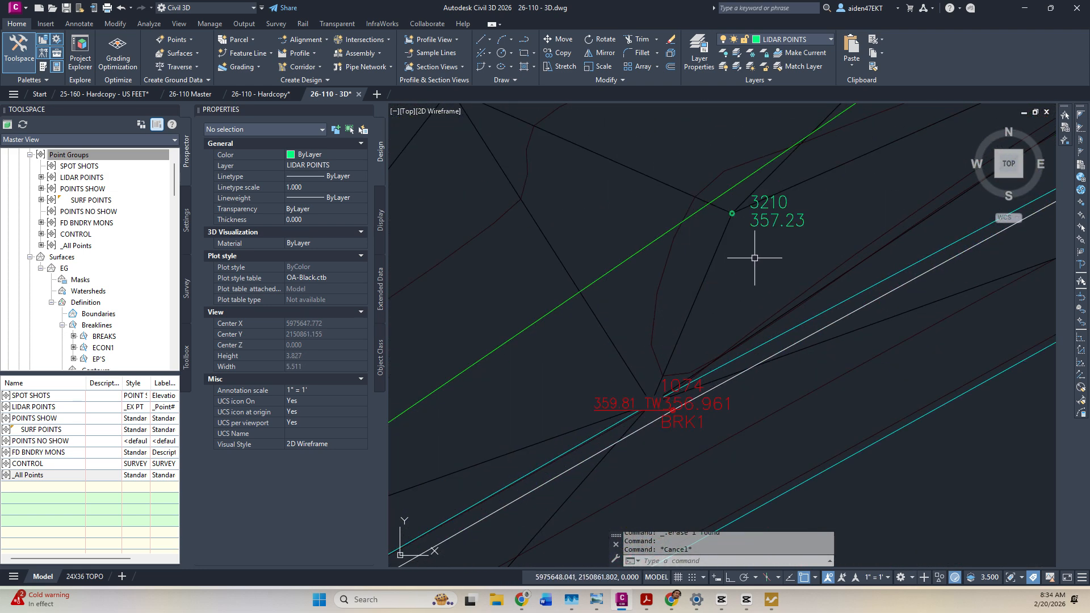
scroll(746, 321, down, 2)
middle_drag(811, 303, 574, 395)
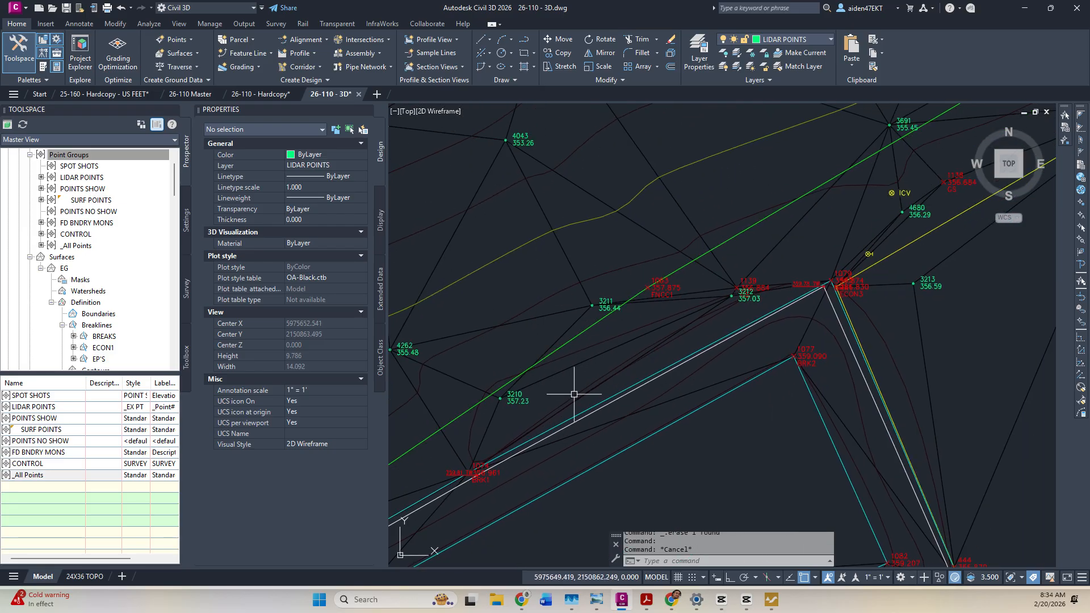
click(807, 332)
key(Escape)
click(759, 332)
key(Escape)
scroll(763, 335, down, 2)
middle_drag(803, 318, 533, 443)
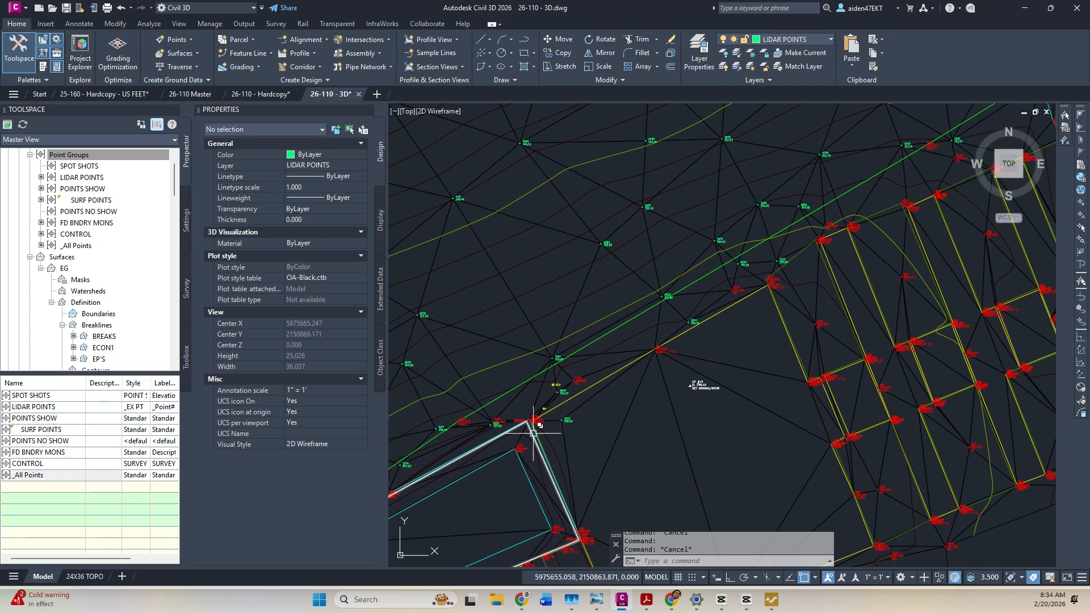
scroll(536, 383, up, 2)
scroll(528, 373, down, 2)
mouse_move(731, 318)
middle_down()
mouse_move(675, 369)
mouse_move(525, 464)
middle_up()
scroll(752, 356, down, 4)
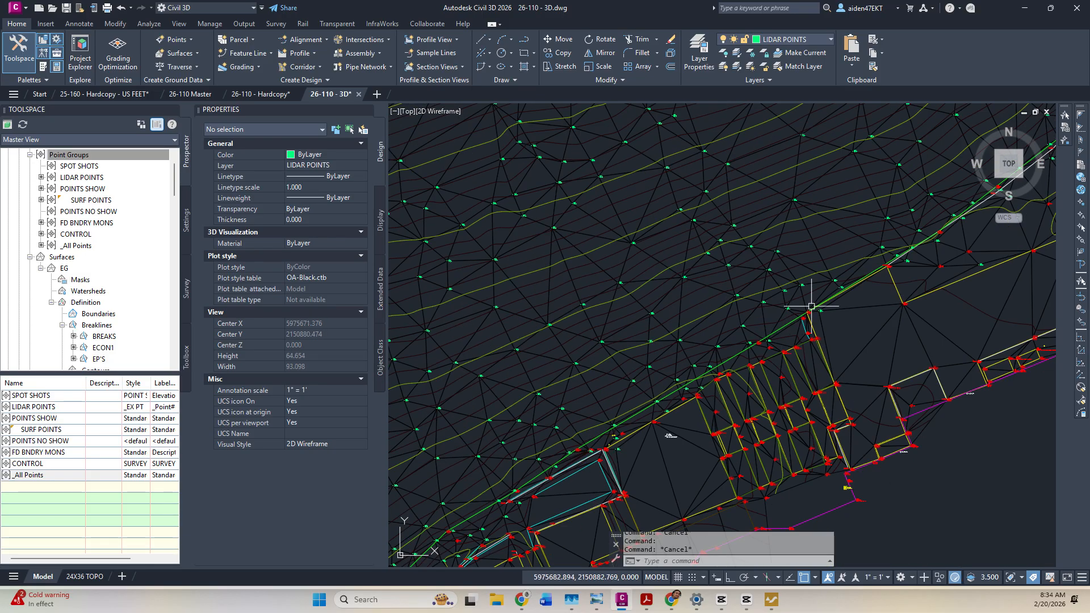
middle_drag(809, 297, 475, 460)
scroll(568, 405, up, 2)
scroll(568, 405, down, 1)
mouse_move(784, 209)
middle_down()
mouse_move(656, 365)
mouse_move(639, 419)
middle_up()
scroll(634, 425, up, 3)
middle_drag(616, 457, 862, 274)
scroll(766, 367, up, 3)
scroll(756, 369, down, 4)
scroll(766, 420, up, 2)
middle_drag(781, 288, 734, 363)
scroll(734, 363, up, 2)
scroll(778, 312, down, 2)
middle_drag(778, 311, 714, 344)
mouse_move(827, 250)
middle_down()
mouse_move(751, 399)
mouse_move(754, 365)
mouse_move(688, 450)
middle_up()
scroll(752, 397, down, 4)
mouse_move(816, 198)
middle_down()
mouse_move(640, 413)
mouse_move(805, 288)
middle_up()
scroll(640, 413, up, 4)
scroll(805, 289, down, 2)
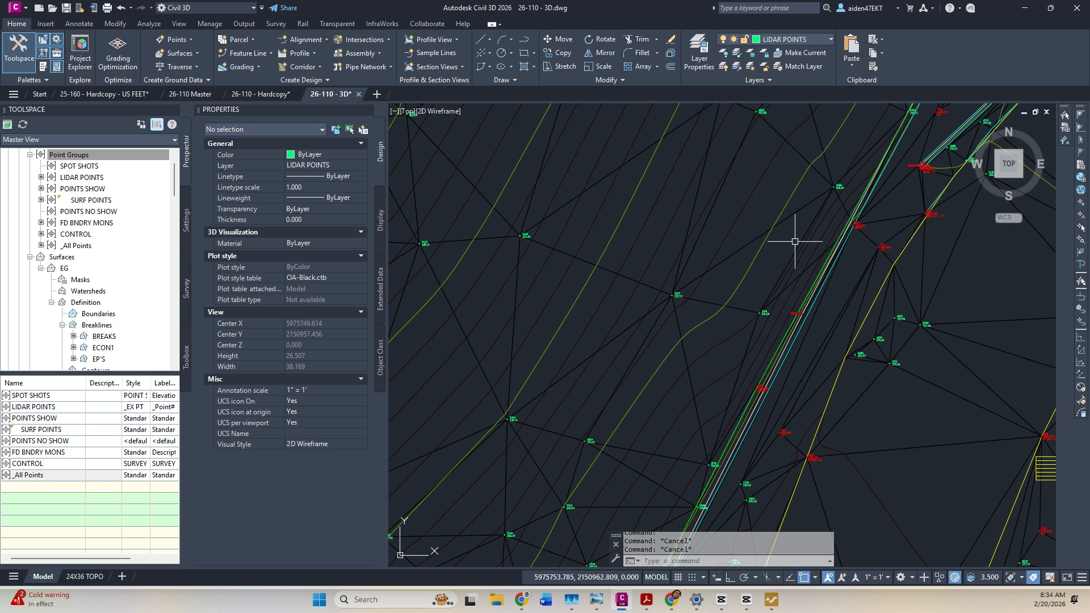
middle_drag(794, 242, 776, 289)
scroll(786, 228, down, 5)
middle_drag(786, 227, 696, 361)
scroll(714, 321, up, 7)
scroll(715, 321, down, 4)
middle_drag(730, 214, 685, 327)
middle_drag(730, 245, 664, 414)
middle_drag(729, 273, 704, 327)
scroll(747, 321, up, 5)
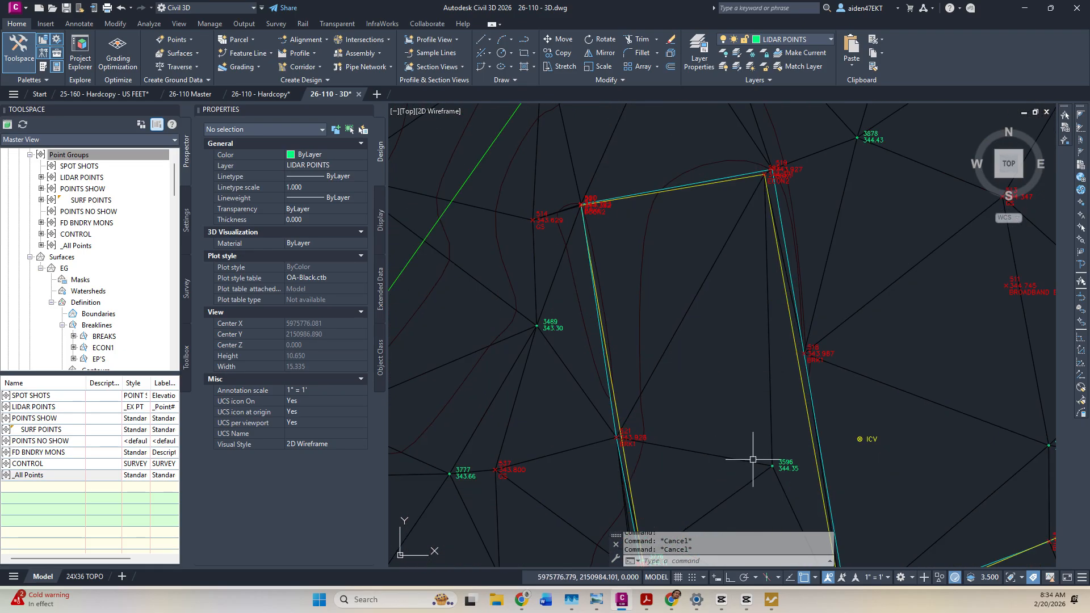
scroll(724, 323, up, 5)
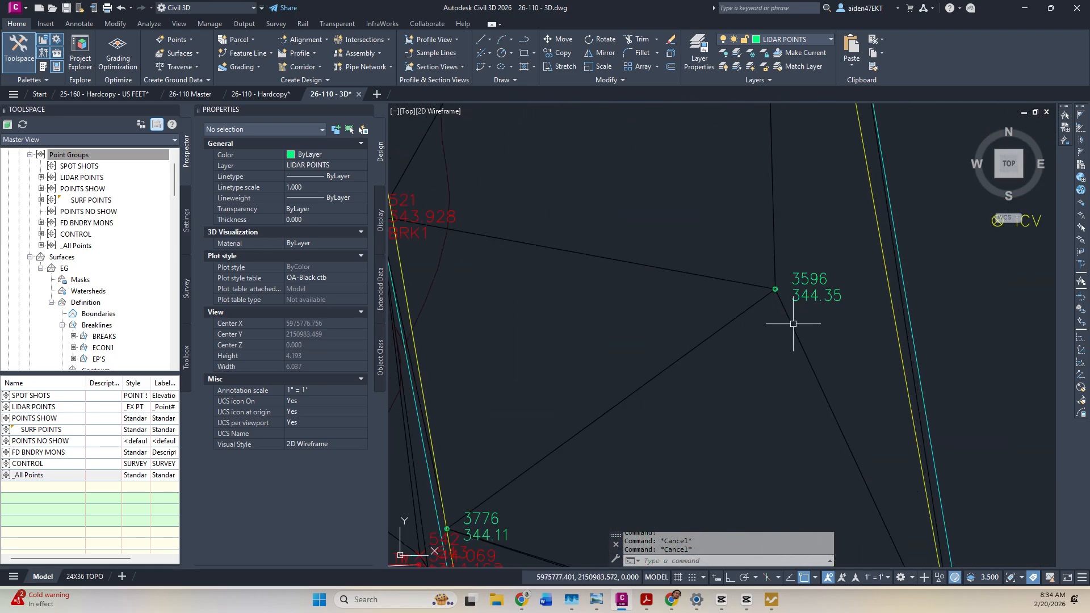
scroll(823, 303, down, 8)
middle_drag(813, 285, 781, 407)
scroll(781, 407, down, 2)
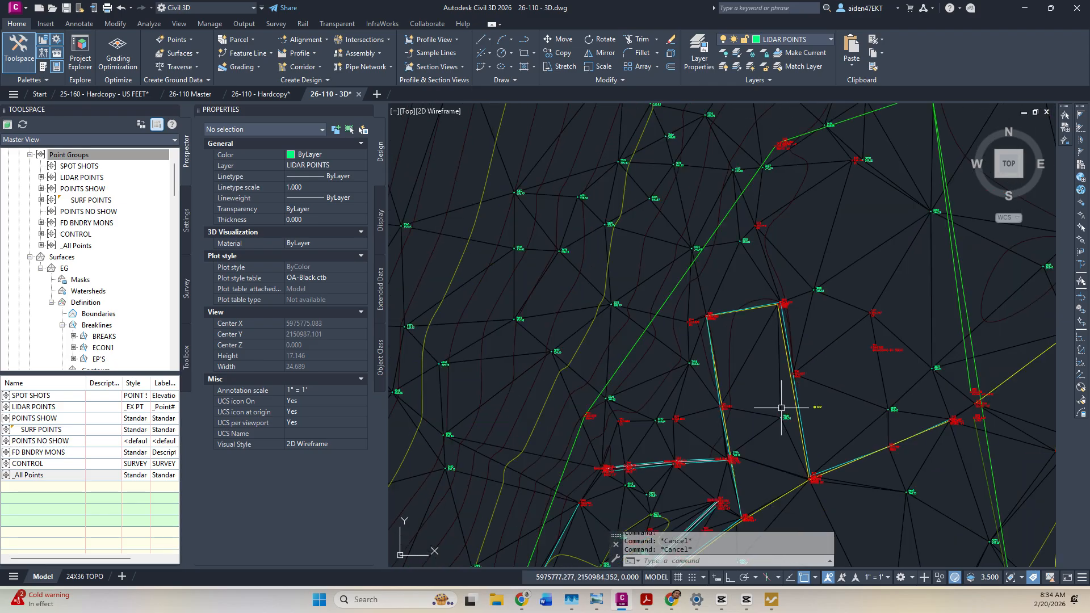
middle_drag(772, 307, 777, 366)
scroll(777, 365, up, 3)
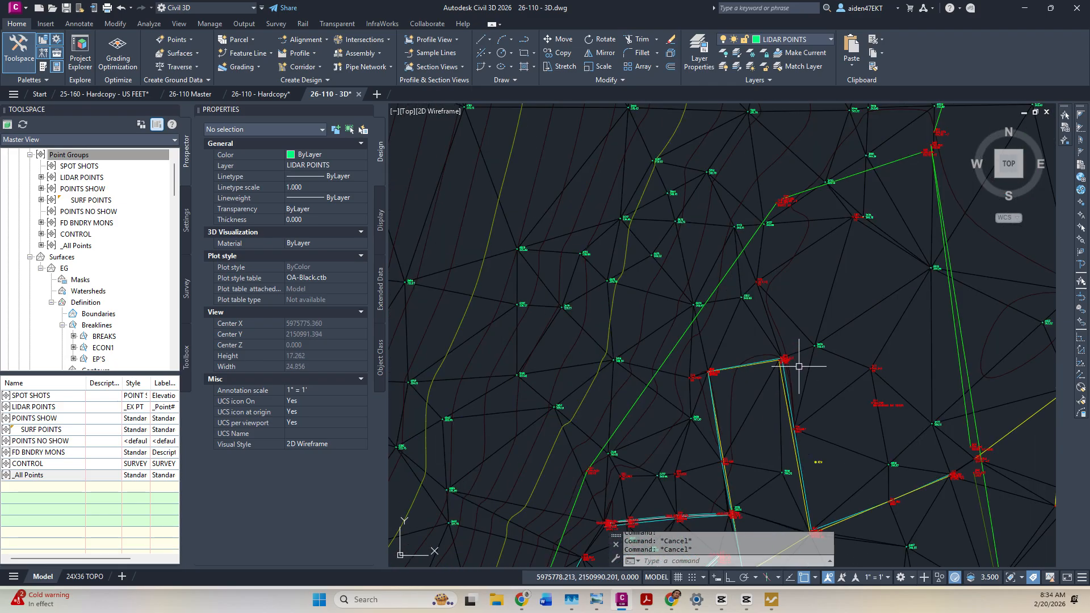
scroll(836, 317, down, 5)
middle_drag(836, 316, 722, 419)
scroll(742, 343, up, 5)
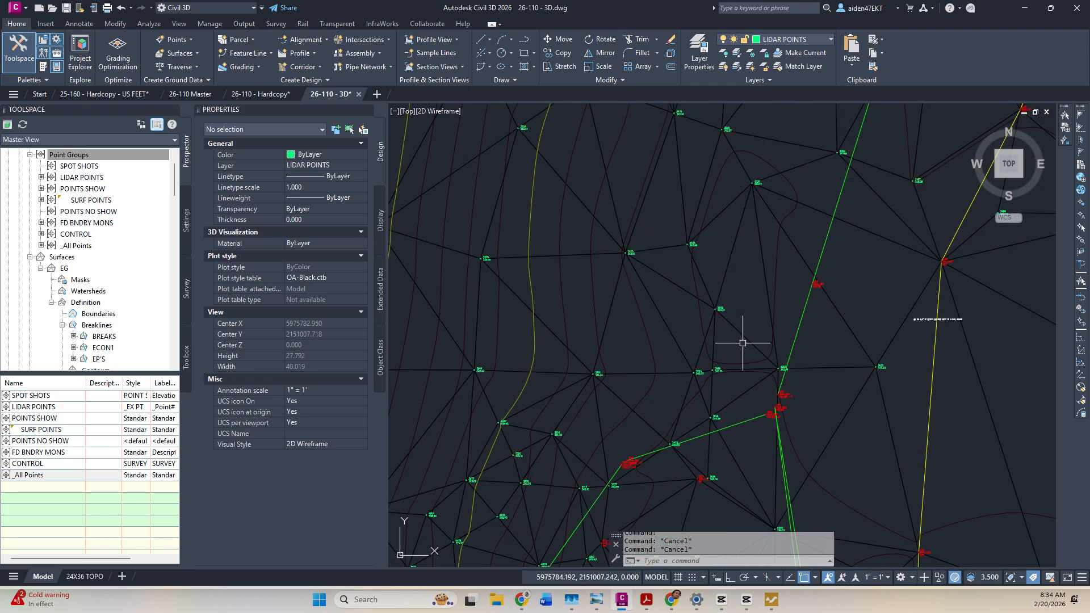
scroll(742, 370, up, 4)
scroll(774, 370, down, 5)
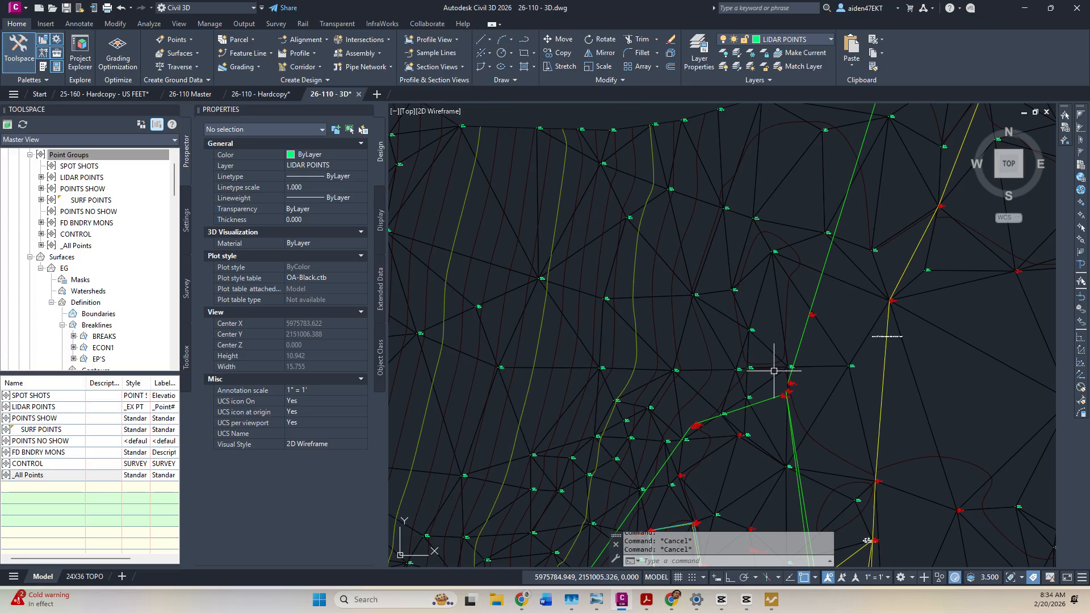
scroll(778, 257, down, 4)
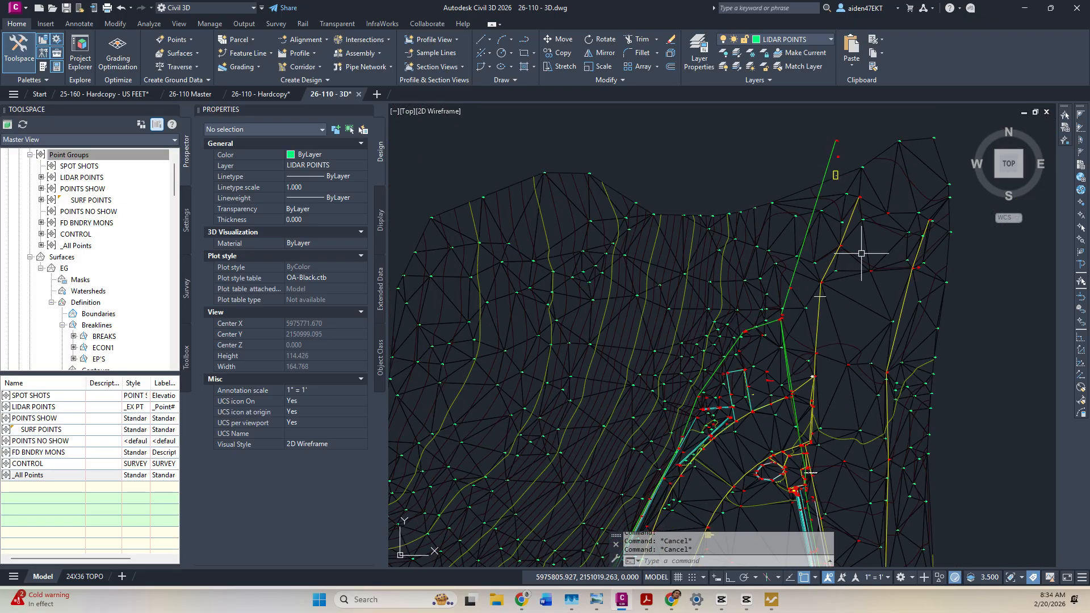
scroll(860, 255, up, 2)
middle_drag(887, 432, 769, 274)
middle_drag(803, 395, 829, 199)
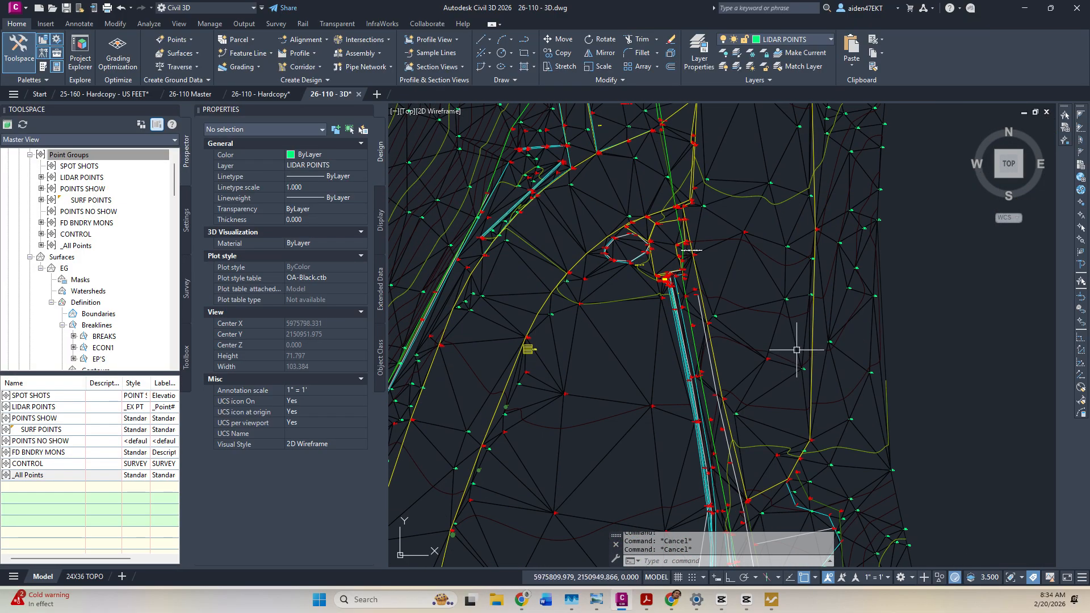
key(ctrl+s)
scroll(822, 340, up, 4)
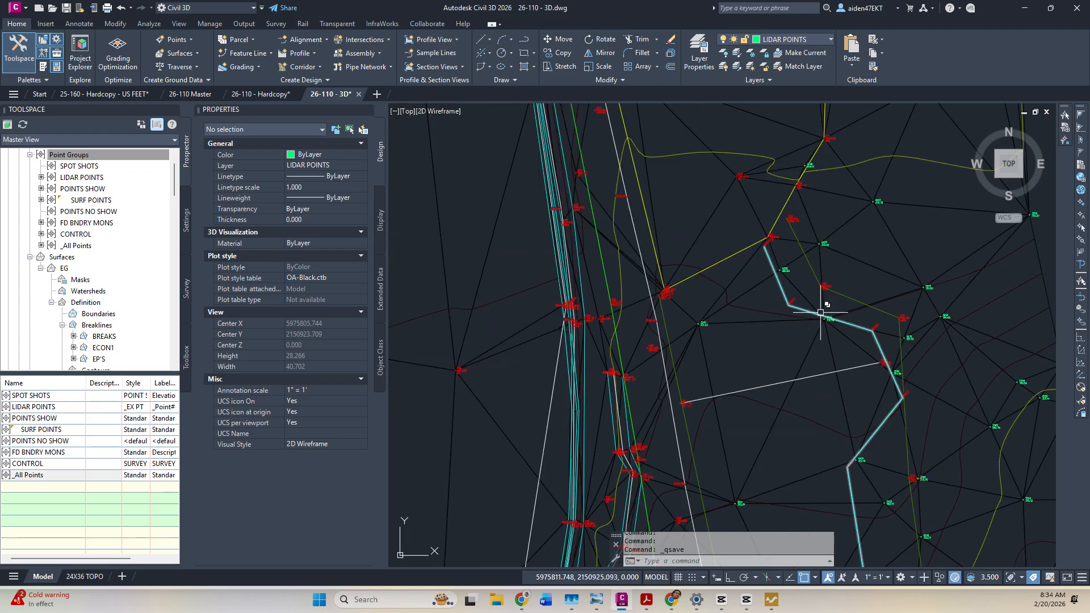
Select all polylines similar to the FLOWLINE 3D polyline, then clear the selection.
scroll(820, 312, up, 4)
click(717, 245)
right_click(721, 256)
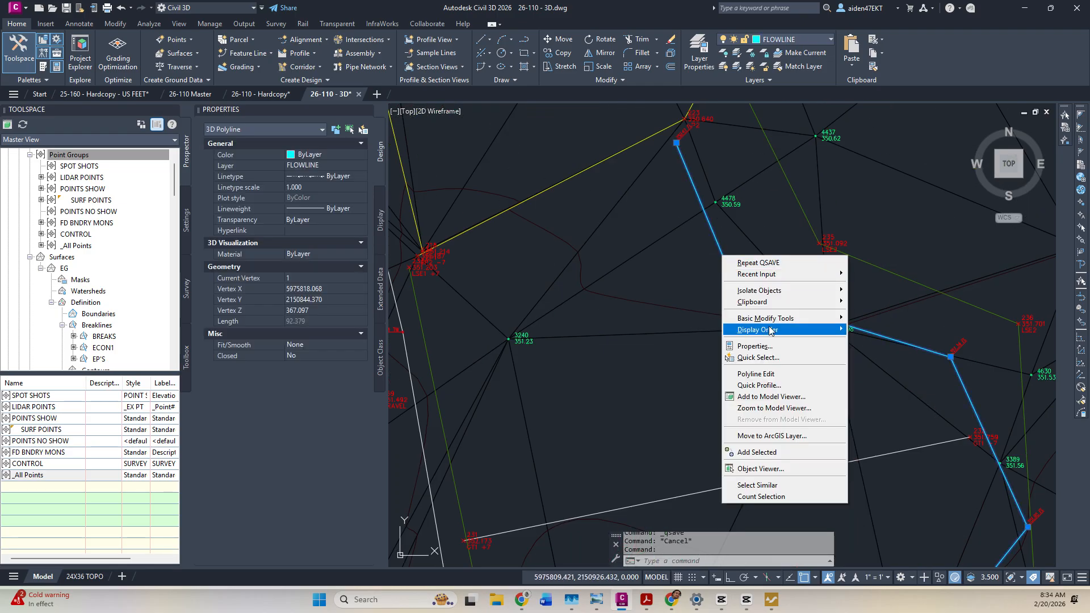
click(787, 485)
scroll(769, 314, down, 8)
scroll(768, 314, up, 8)
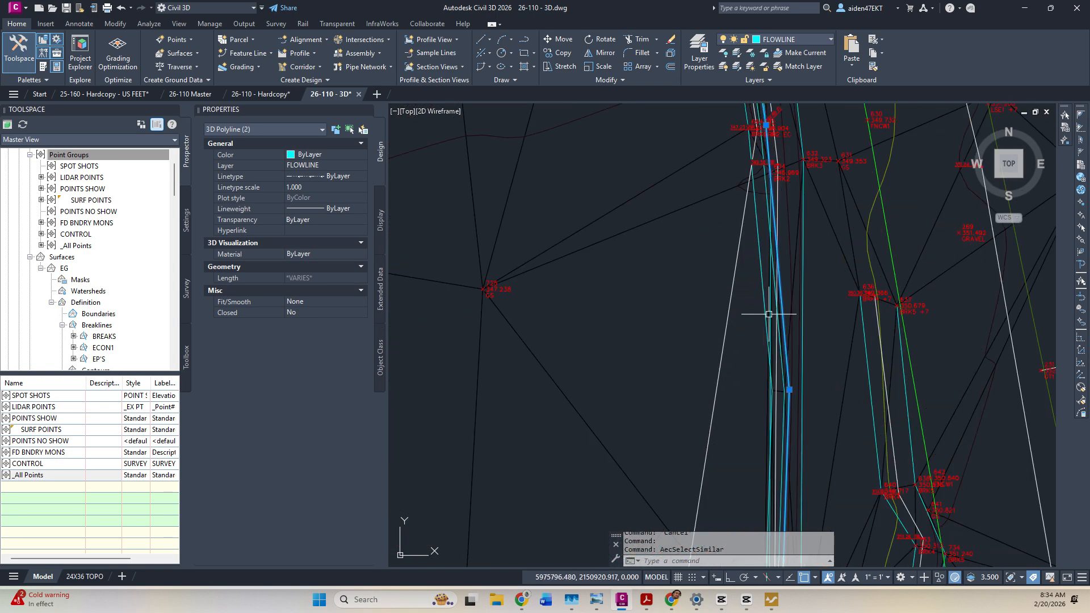
scroll(795, 304, up, 2)
scroll(772, 397, up, 2)
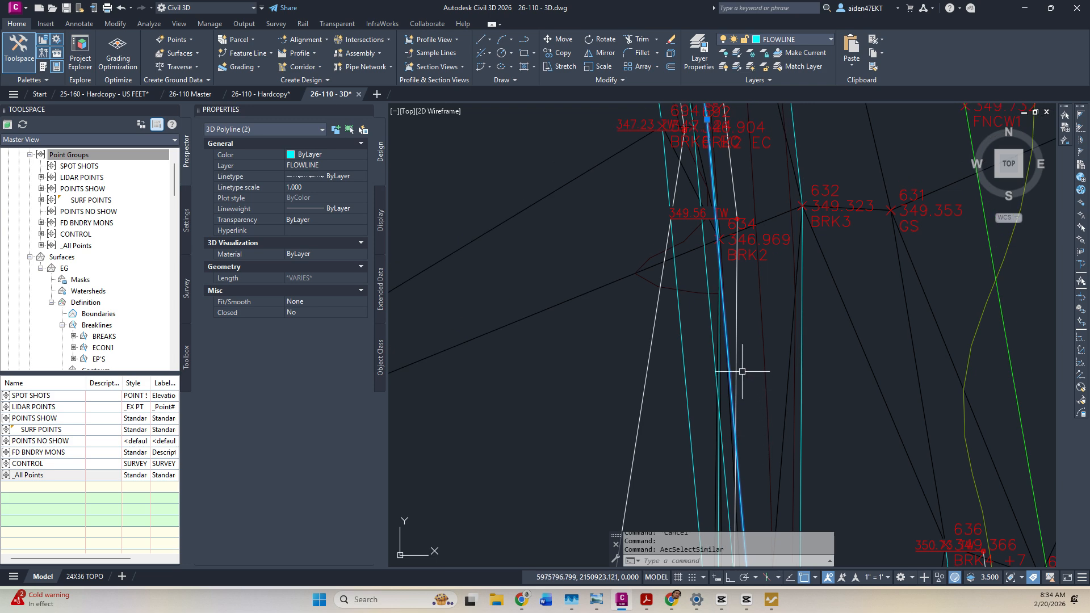
key(Escape)
Check an overlapping line along the breaklines, then save the drawing.
click(726, 334)
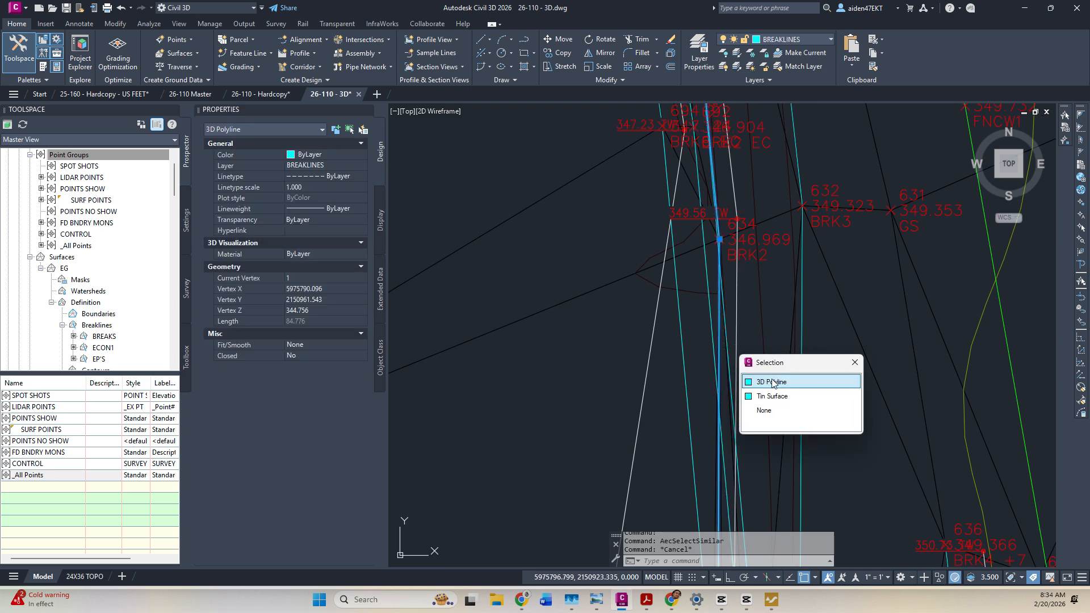
key(Escape)
scroll(732, 207, down, 4)
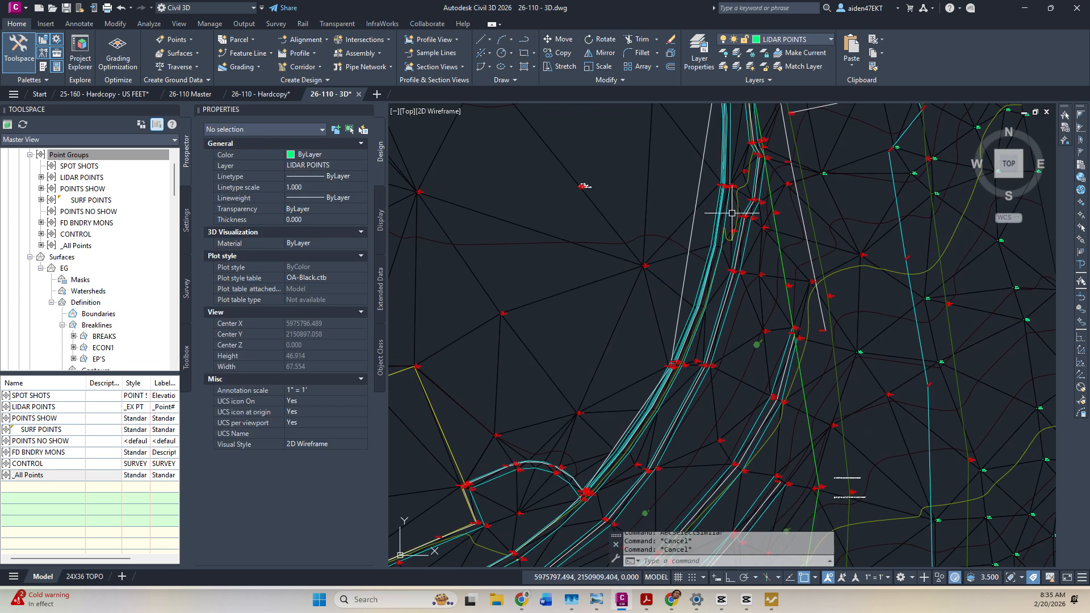
middle_drag(631, 475, 810, 232)
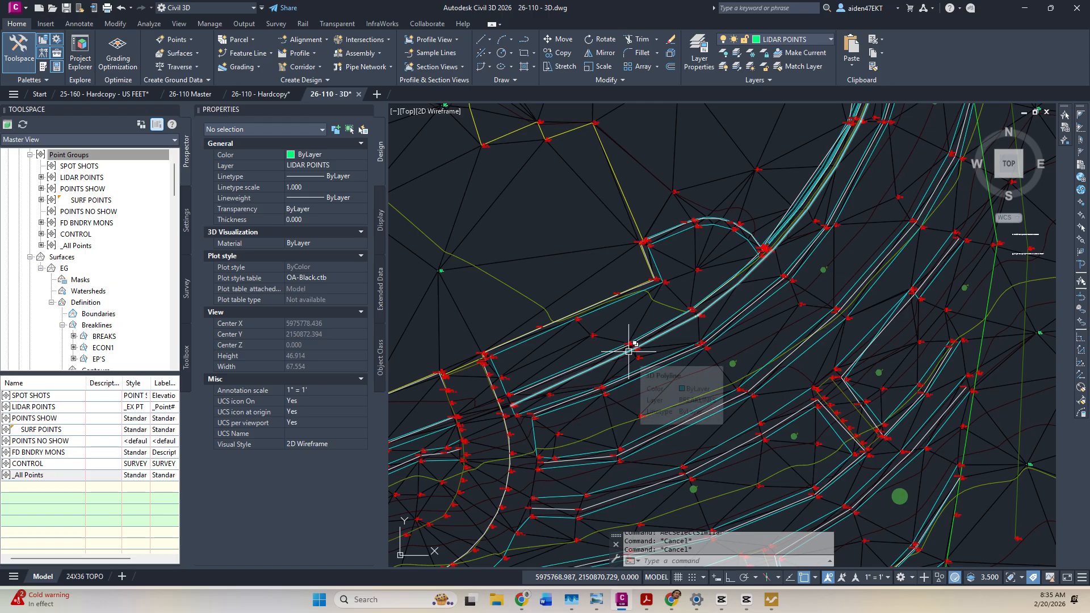
scroll(629, 351, down, 6)
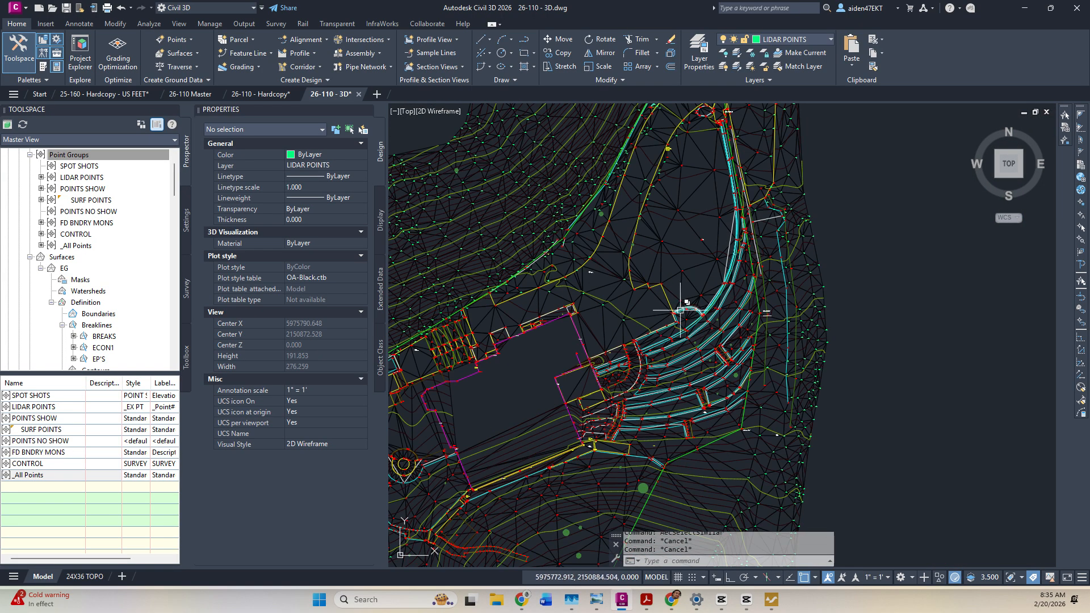
key(ctrl+s)
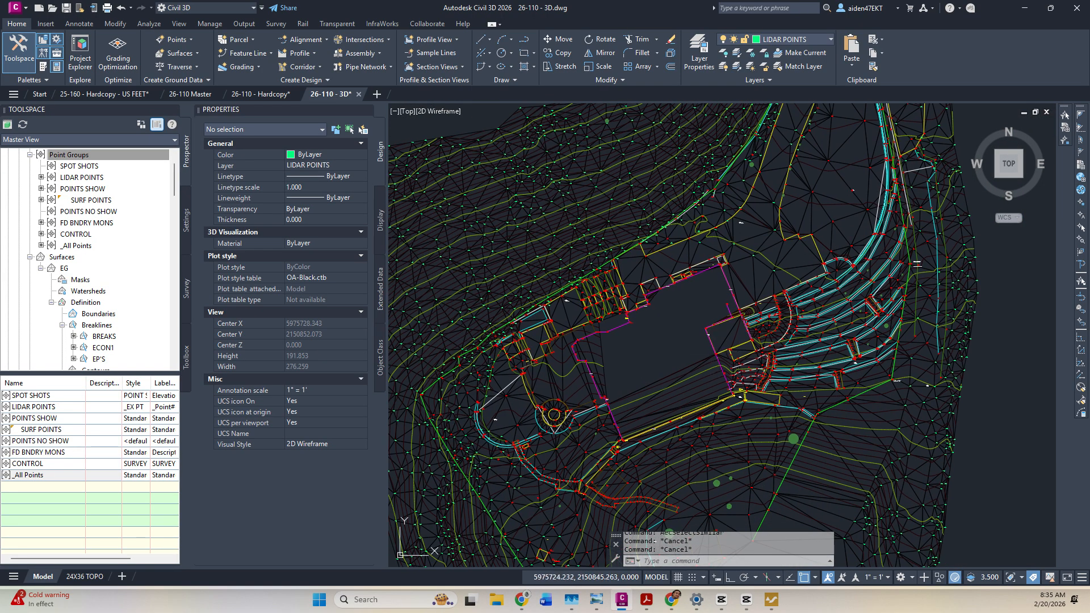
Pan and zoom over the site to review the EG surface.
middle_drag(583, 315, 682, 298)
scroll(682, 298, down, 2)
middle_drag(662, 412, 630, 298)
scroll(630, 297, up, 2)
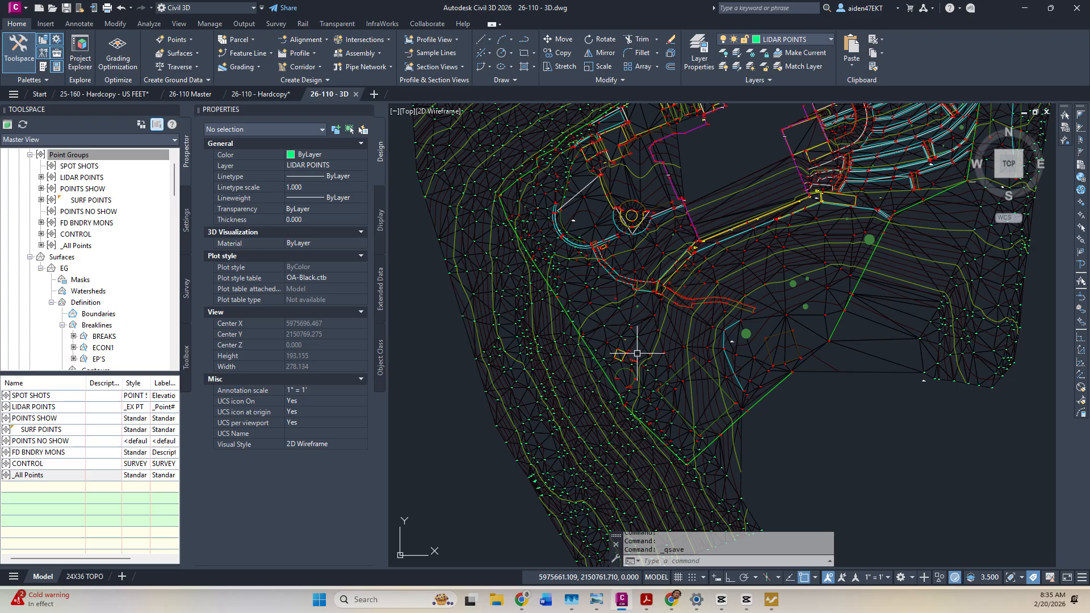
scroll(690, 381, down, 2)
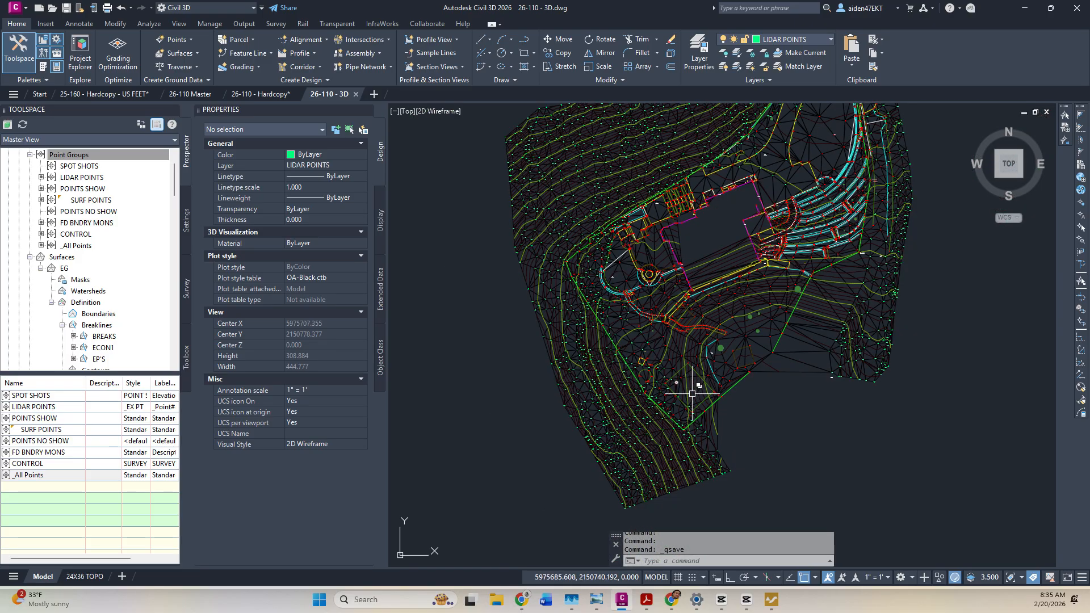
scroll(693, 388, up, 4)
key(Escape)
scroll(702, 367, down, 5)
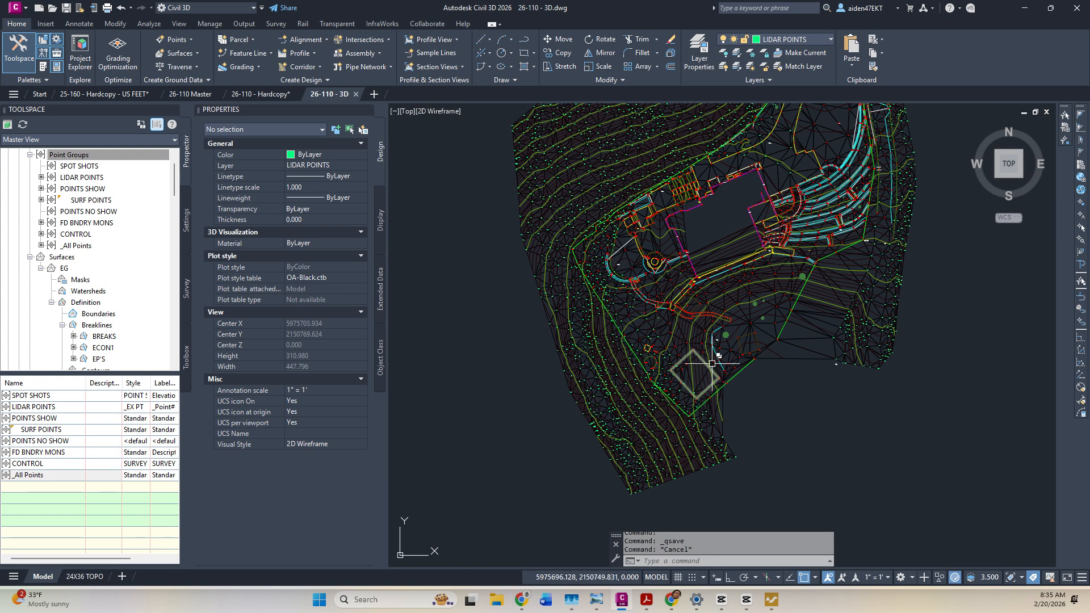
scroll(793, 292, up, 5)
Review the southern and northern site, center on the house area, and save again.
middle_drag(609, 394, 677, 270)
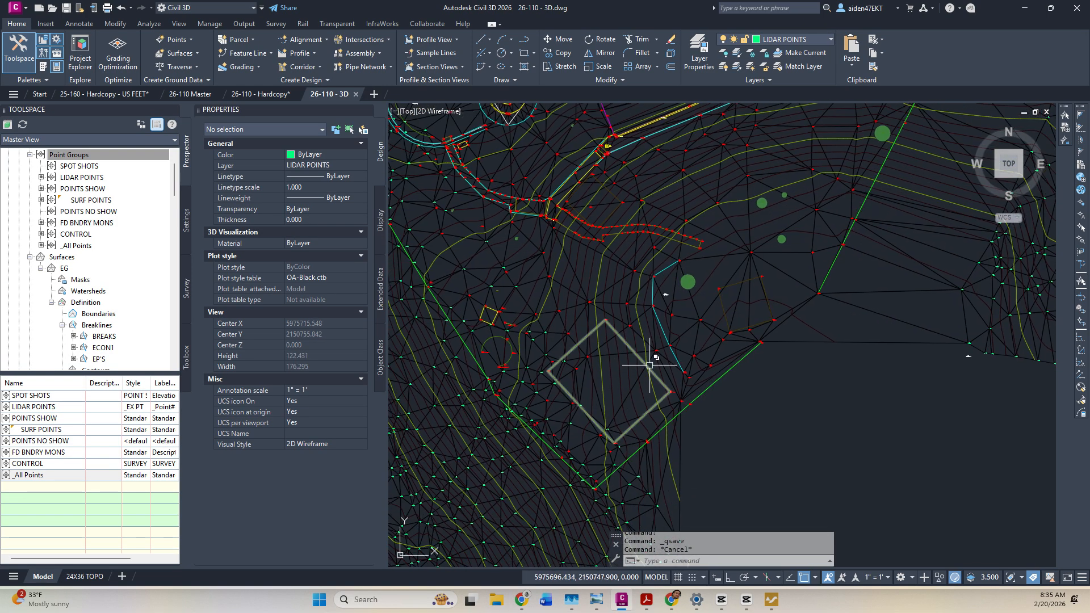
scroll(593, 396, down, 2)
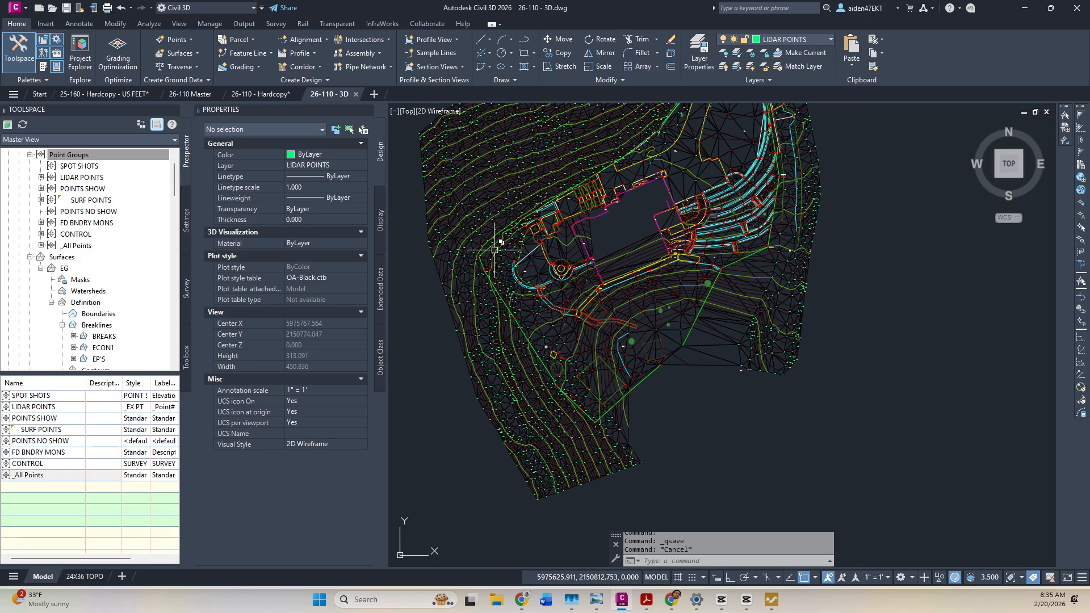
middle_drag(499, 134, 506, 309)
scroll(668, 198, up, 3)
scroll(675, 202, down, 3)
scroll(739, 348, up, 2)
middle_drag(573, 307, 655, 335)
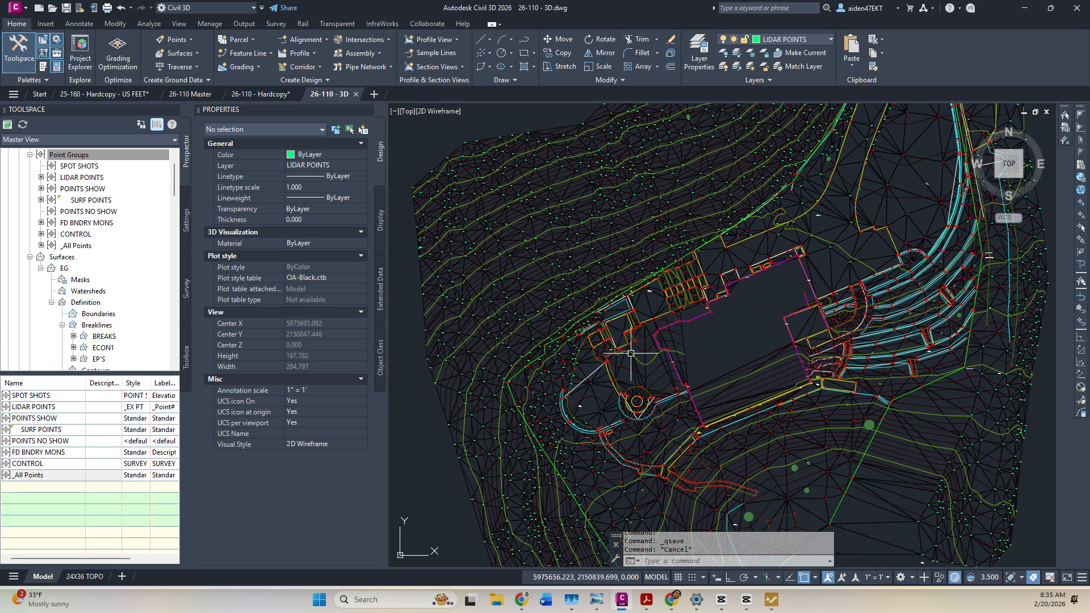
key(ctrl+s)
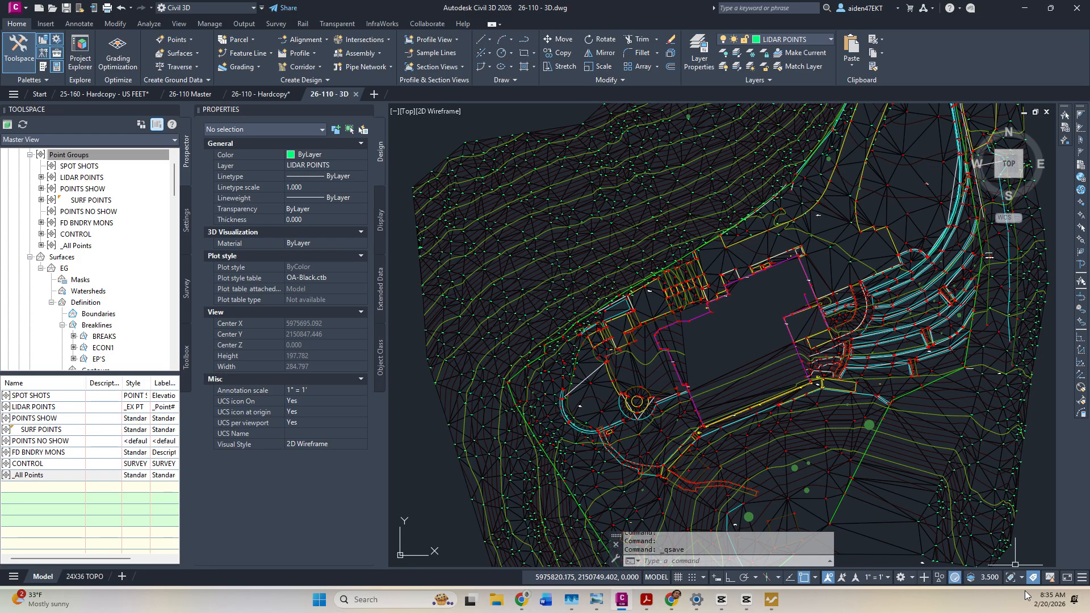